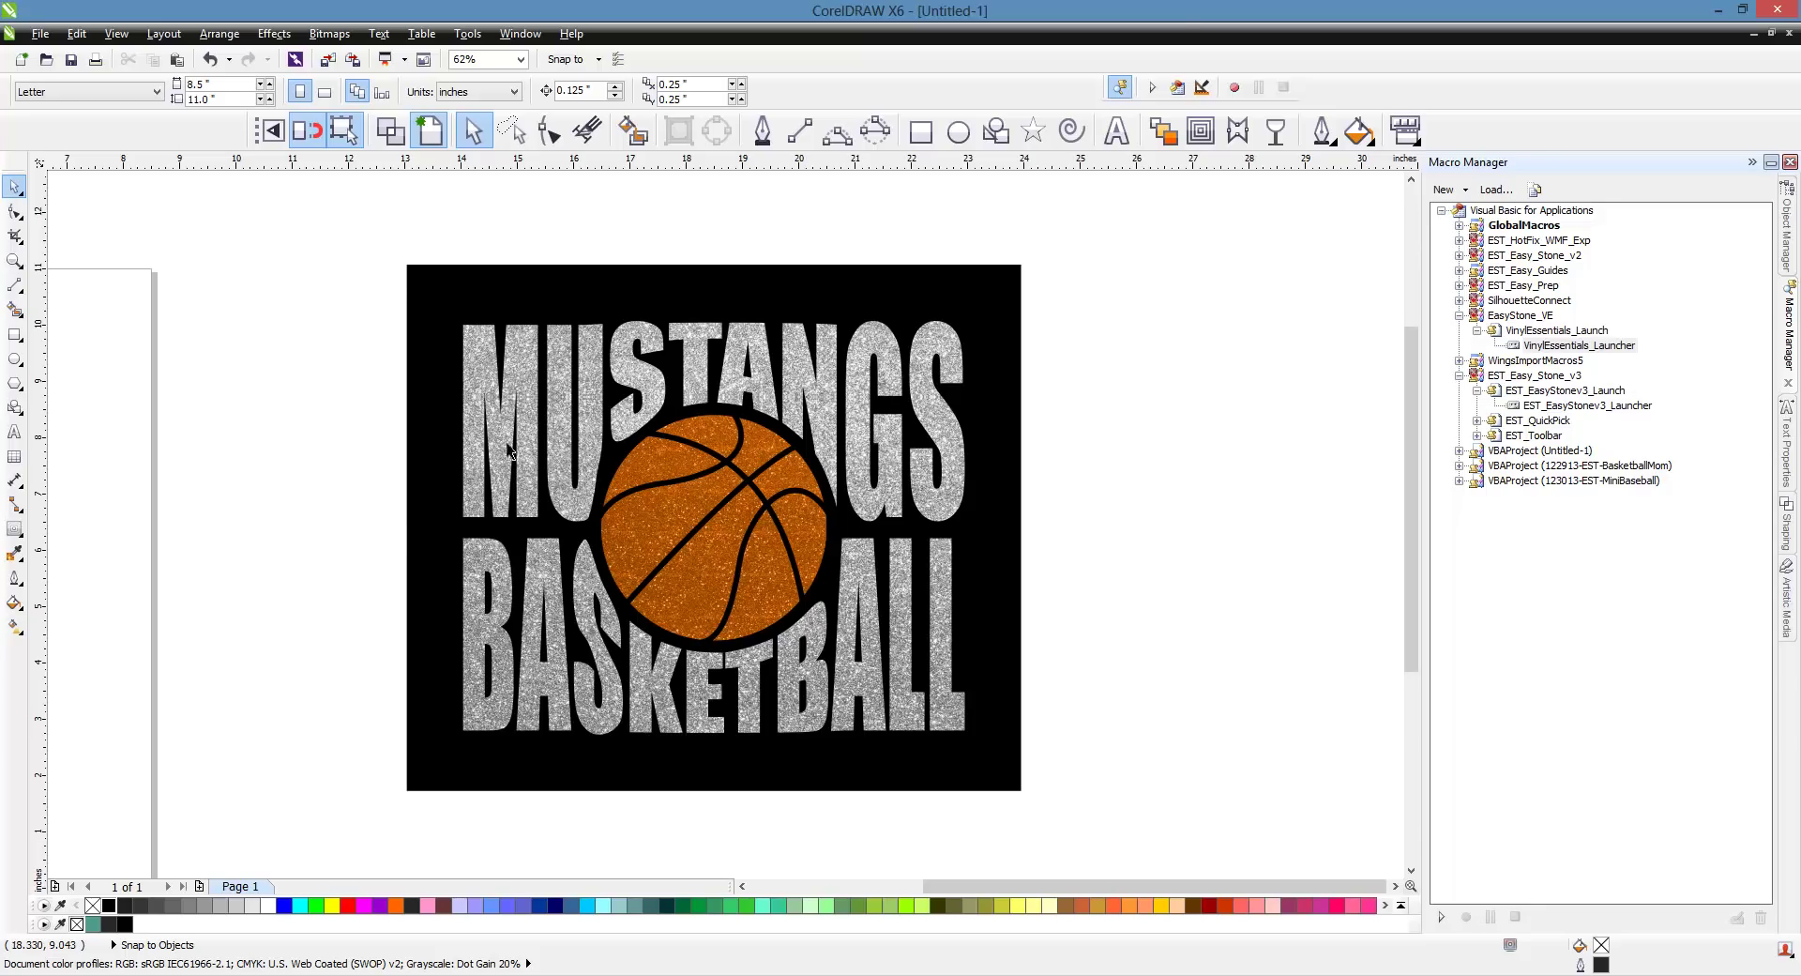
- Draw a rectangle beside the basketball artwork and set its width to 9 inches (9.0 × 7.208)
scroll(371, 469, down, 1)
scroll(669, 527, up, 1)
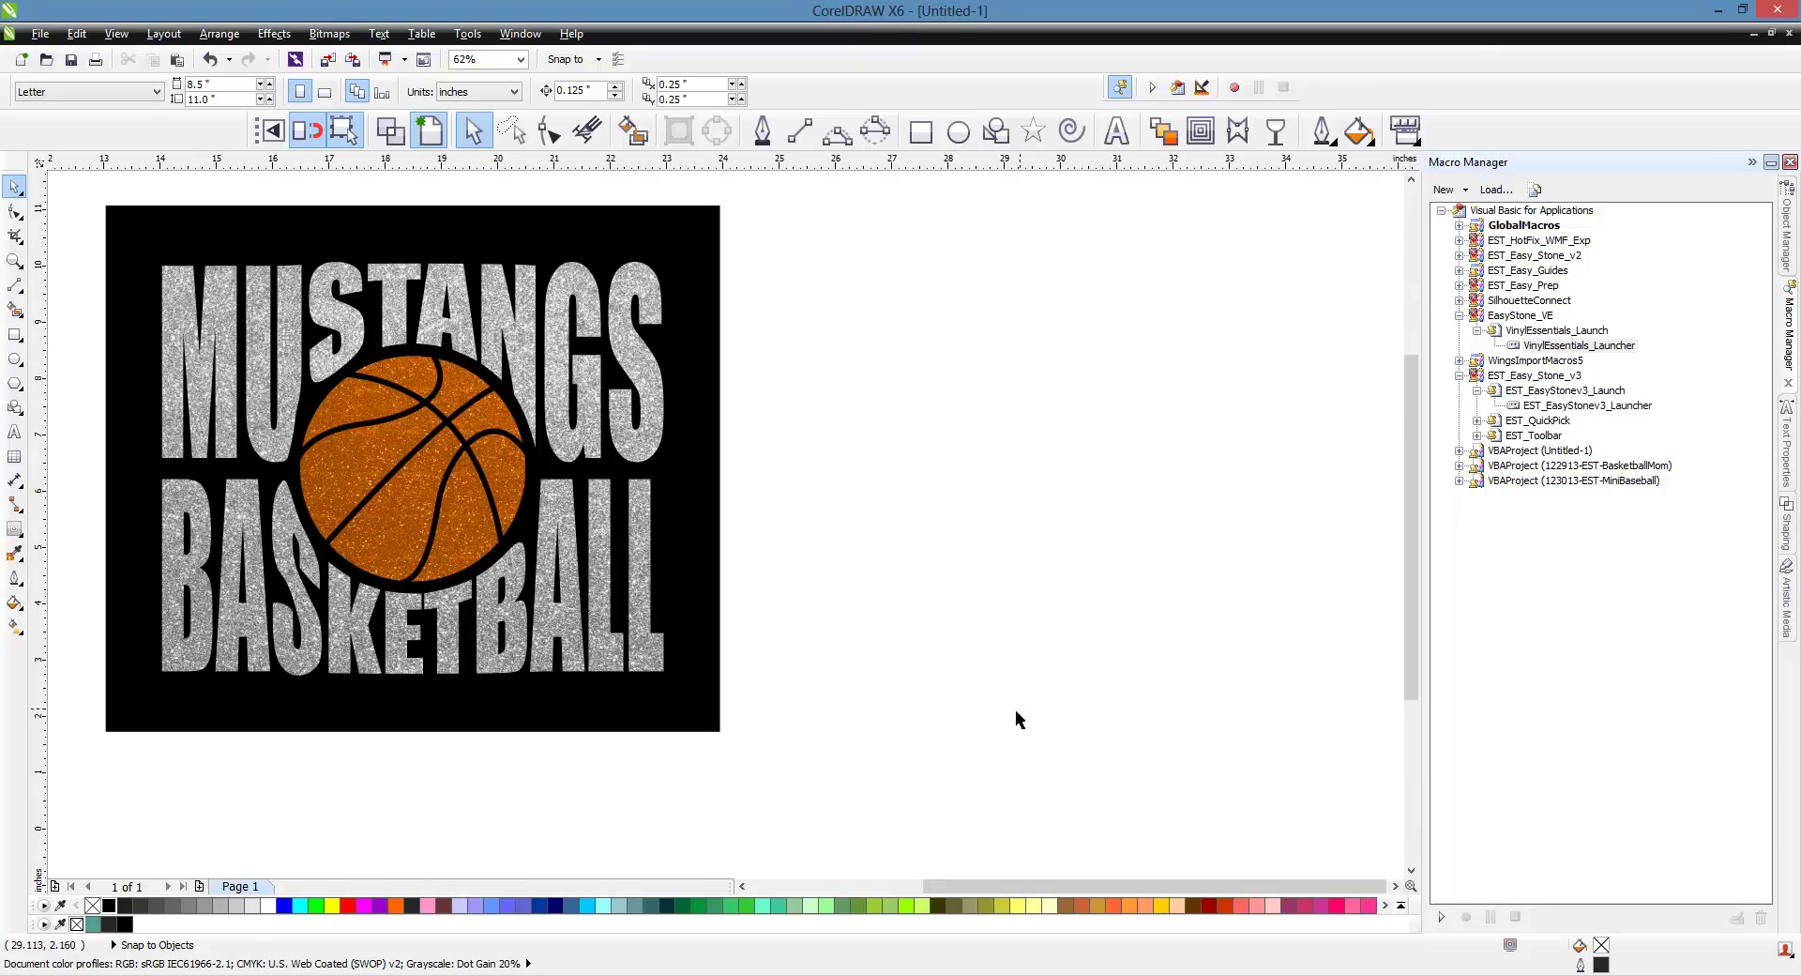
scroll(677, 561, down, 1)
scroll(973, 413, up, 1)
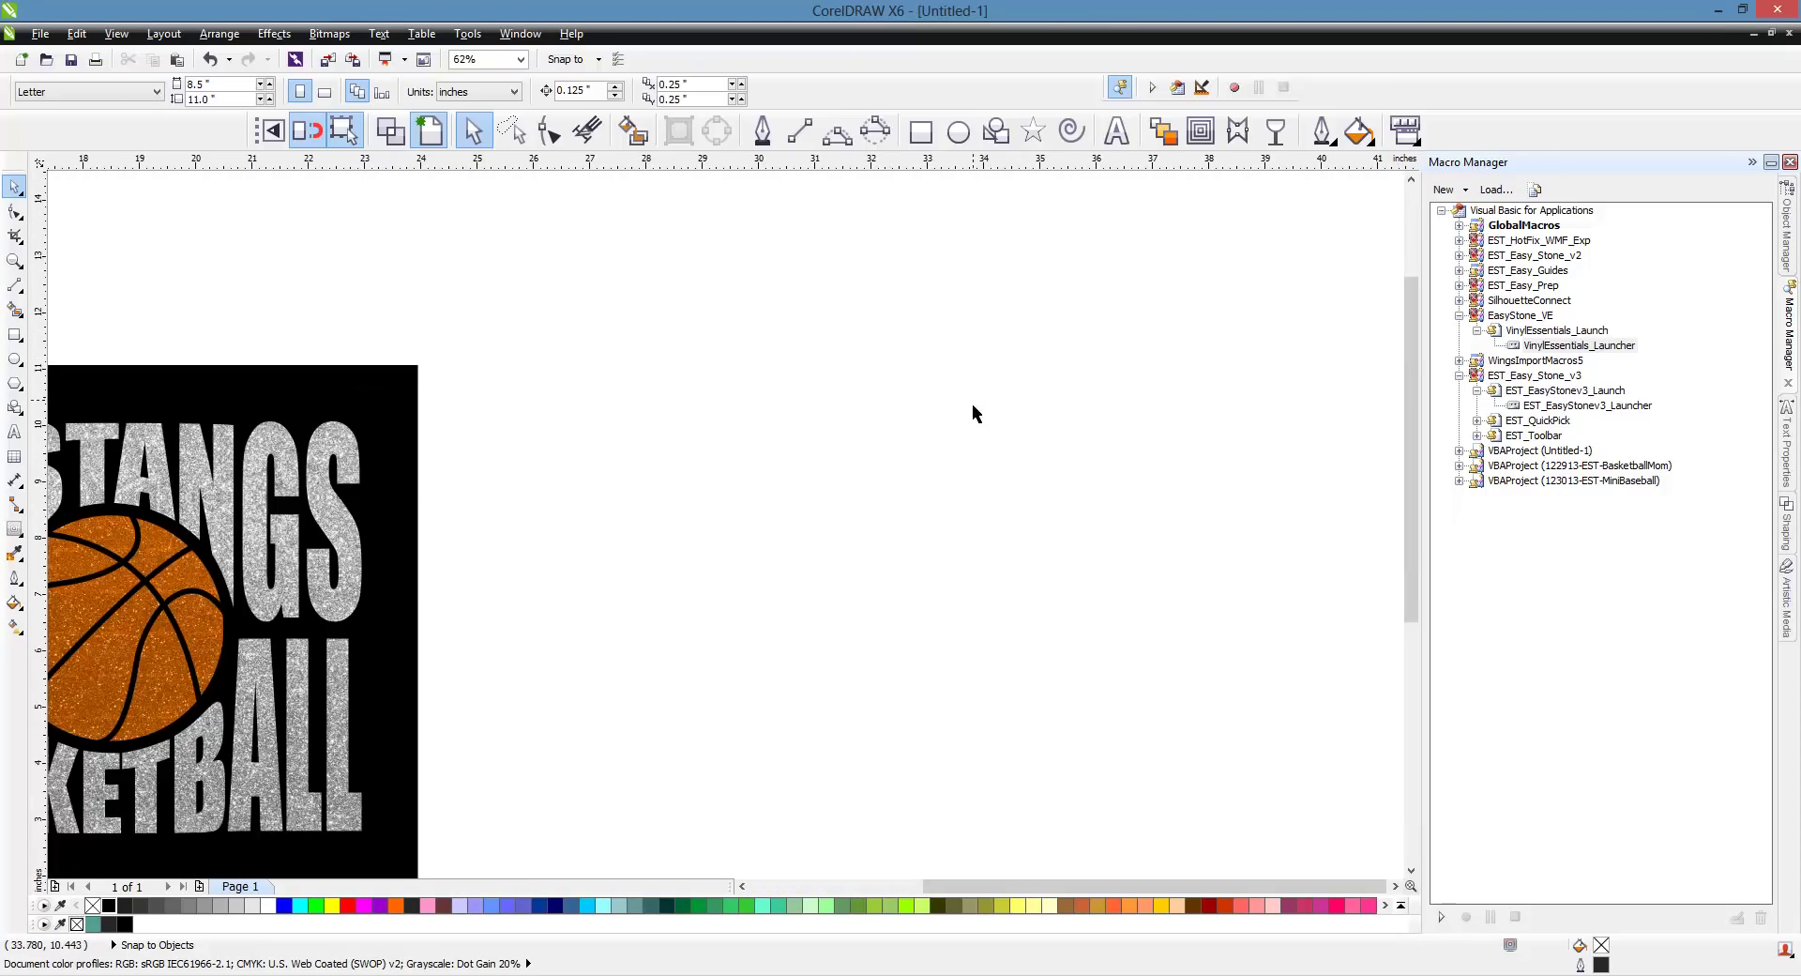
click(920, 131)
mouse_move(594, 442)
mouse_down()
mouse_move(1037, 804)
mouse_move(1057, 775)
mouse_move(1038, 790)
mouse_move(1058, 816)
mouse_move(1038, 799)
mouse_up()
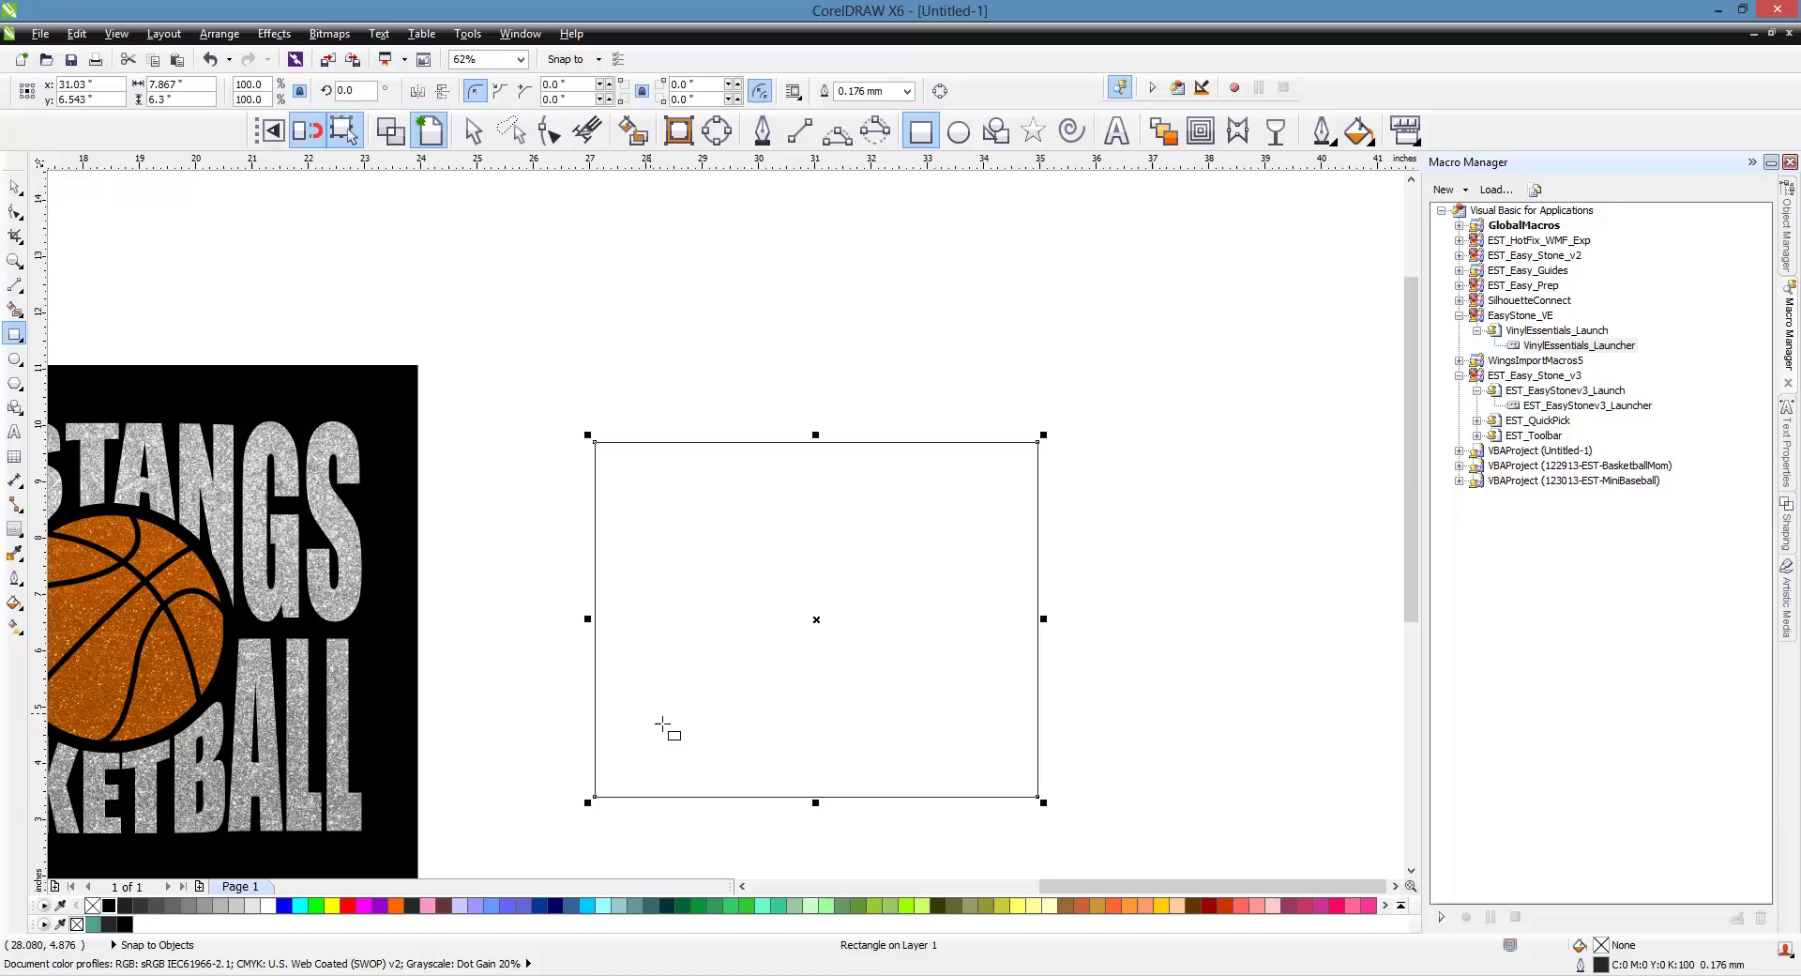
drag(828, 638, 925, 563)
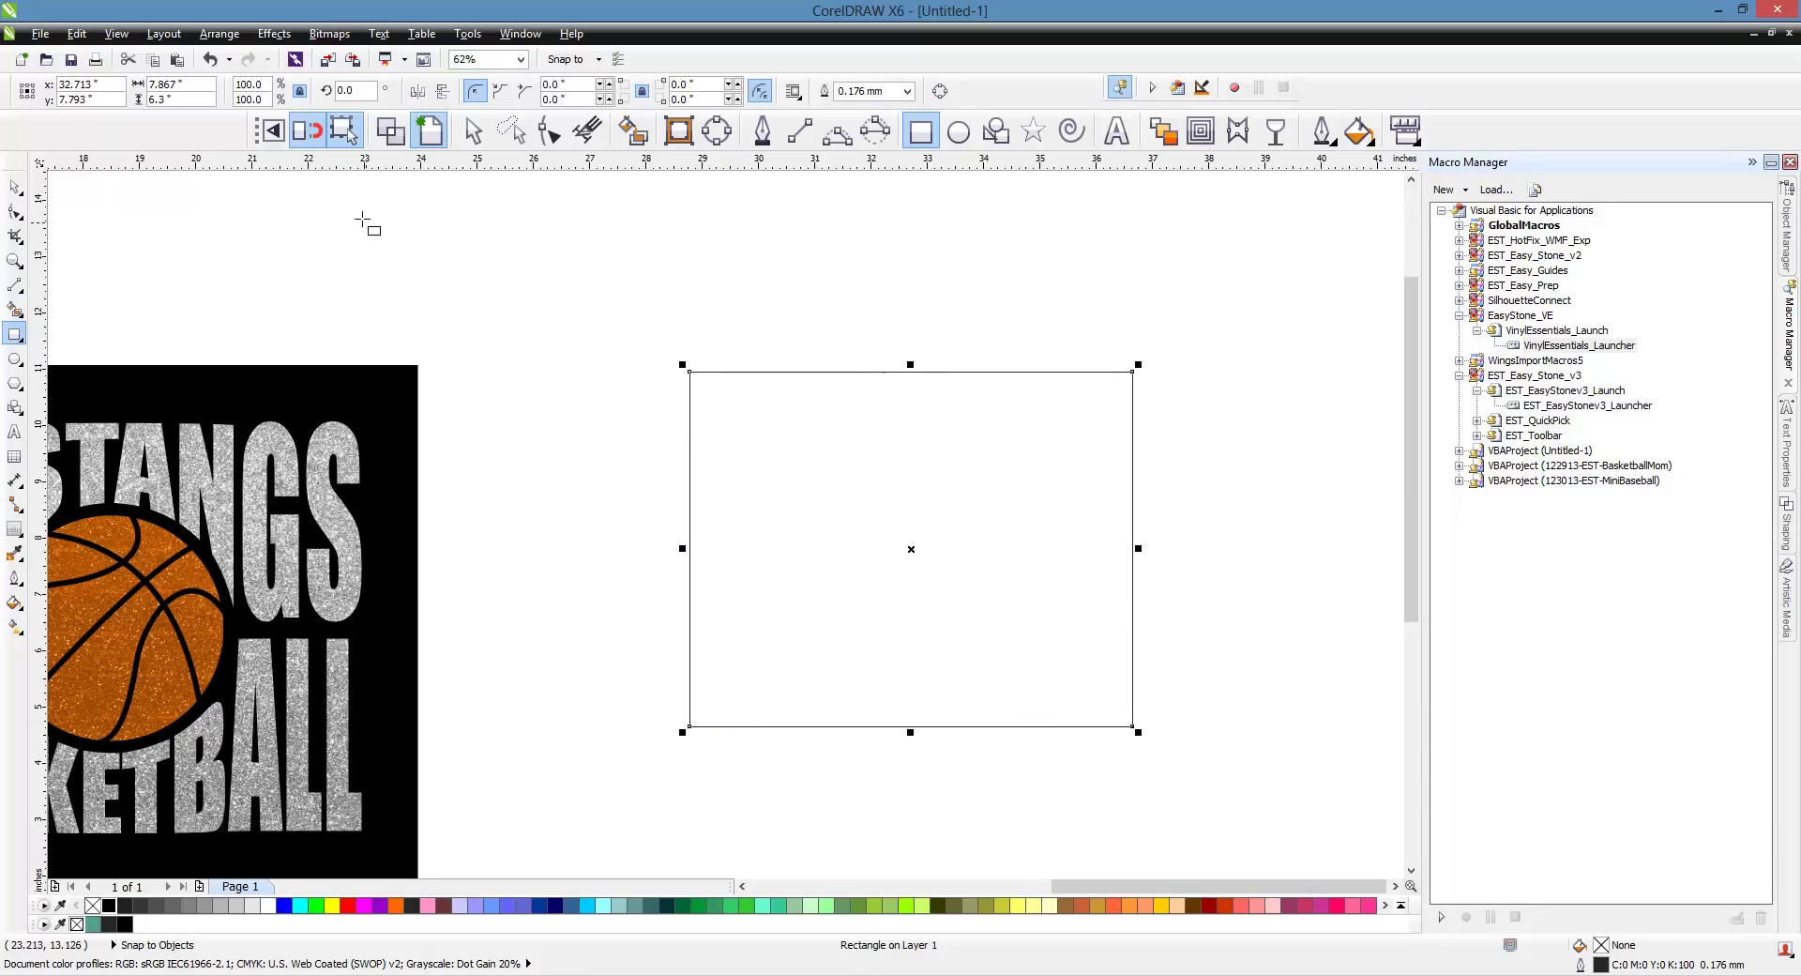
click(174, 83)
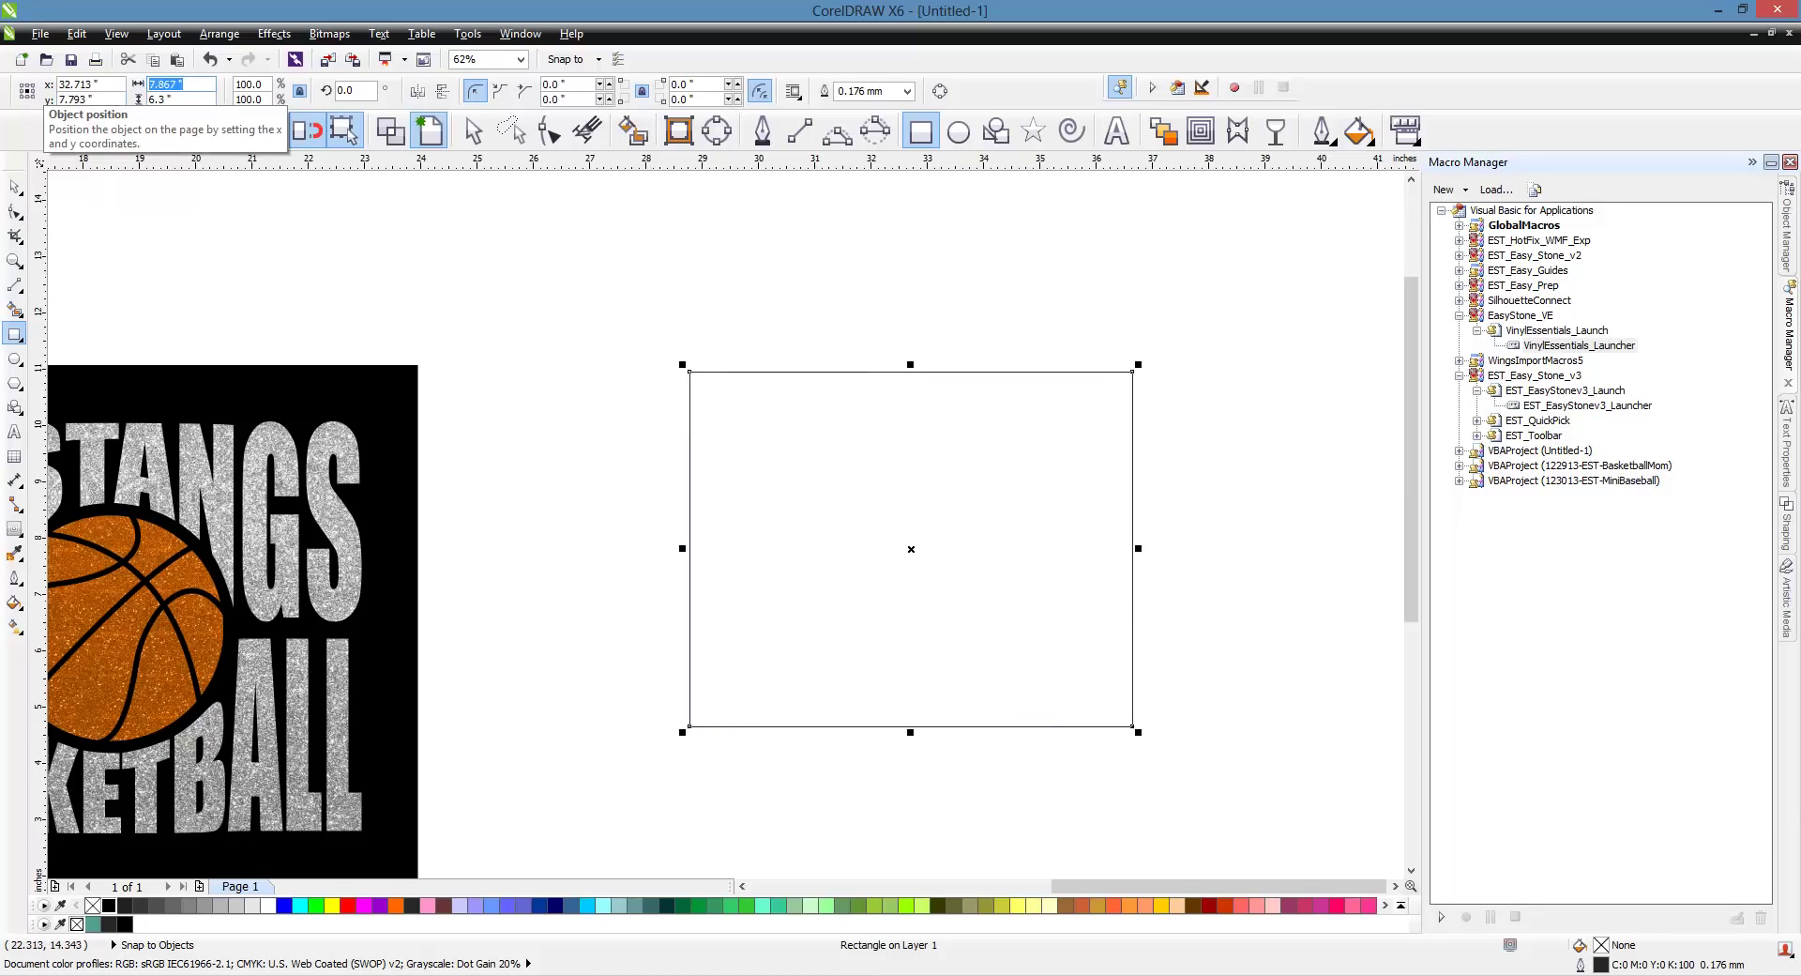
text(9)
key(Return)
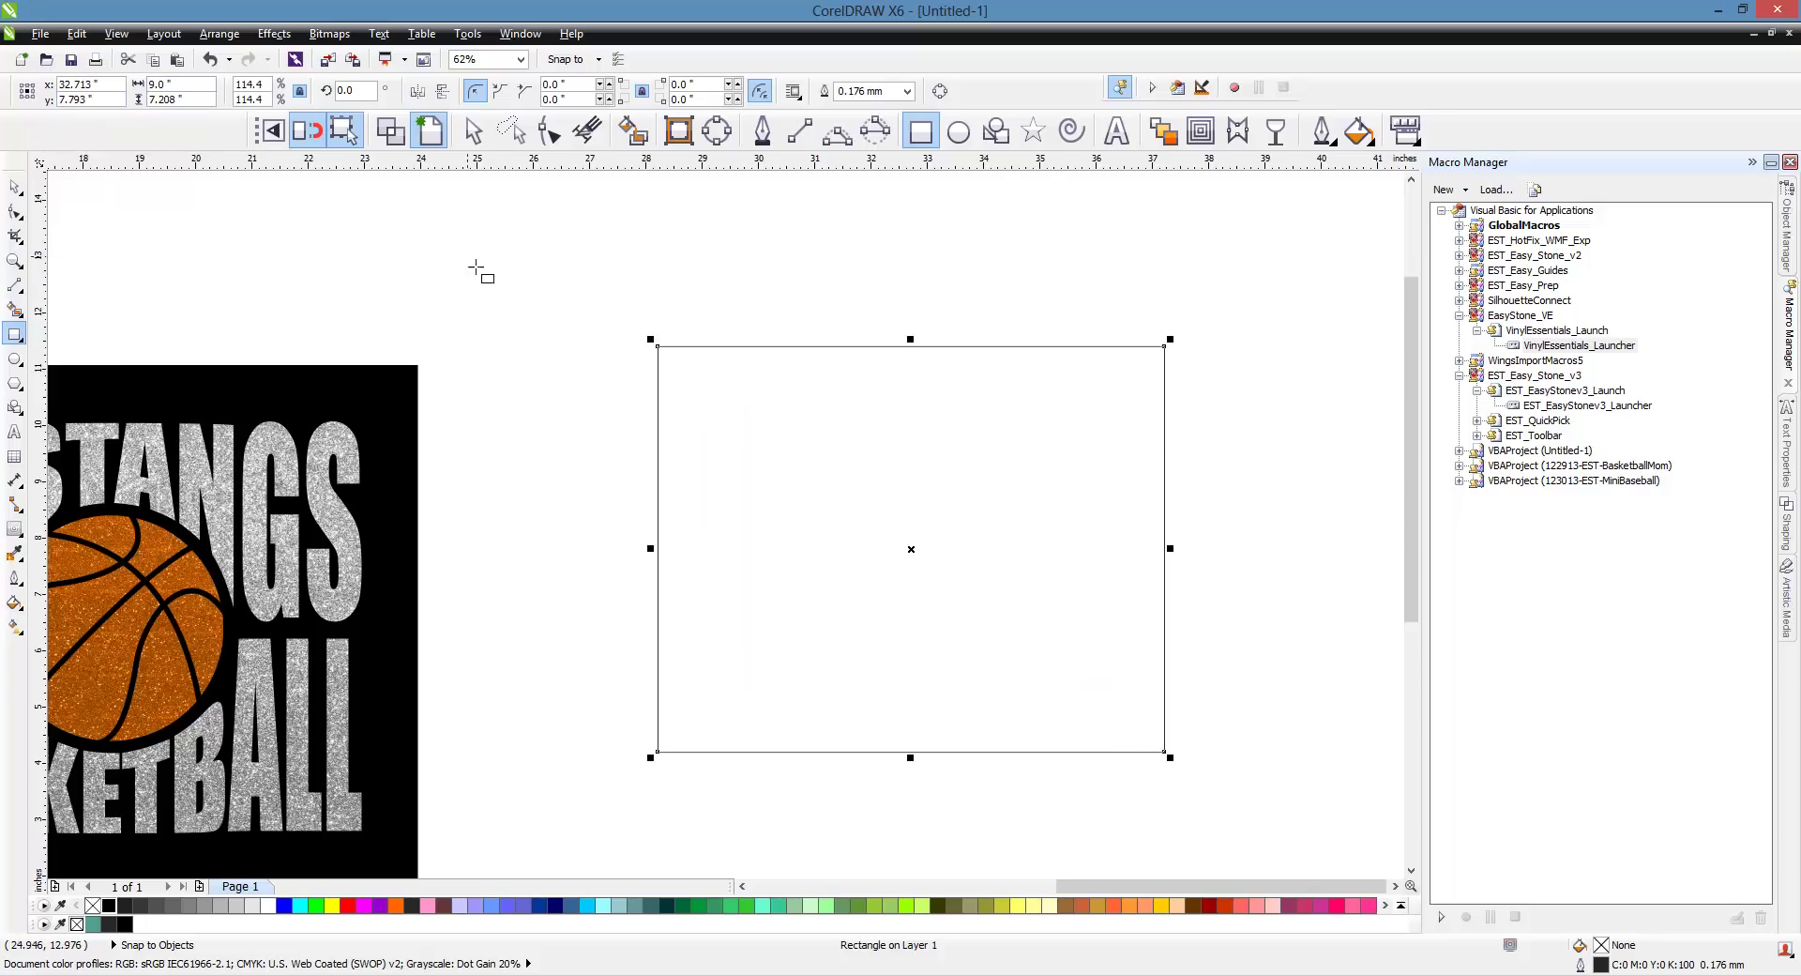
scroll(474, 256, down, 1)
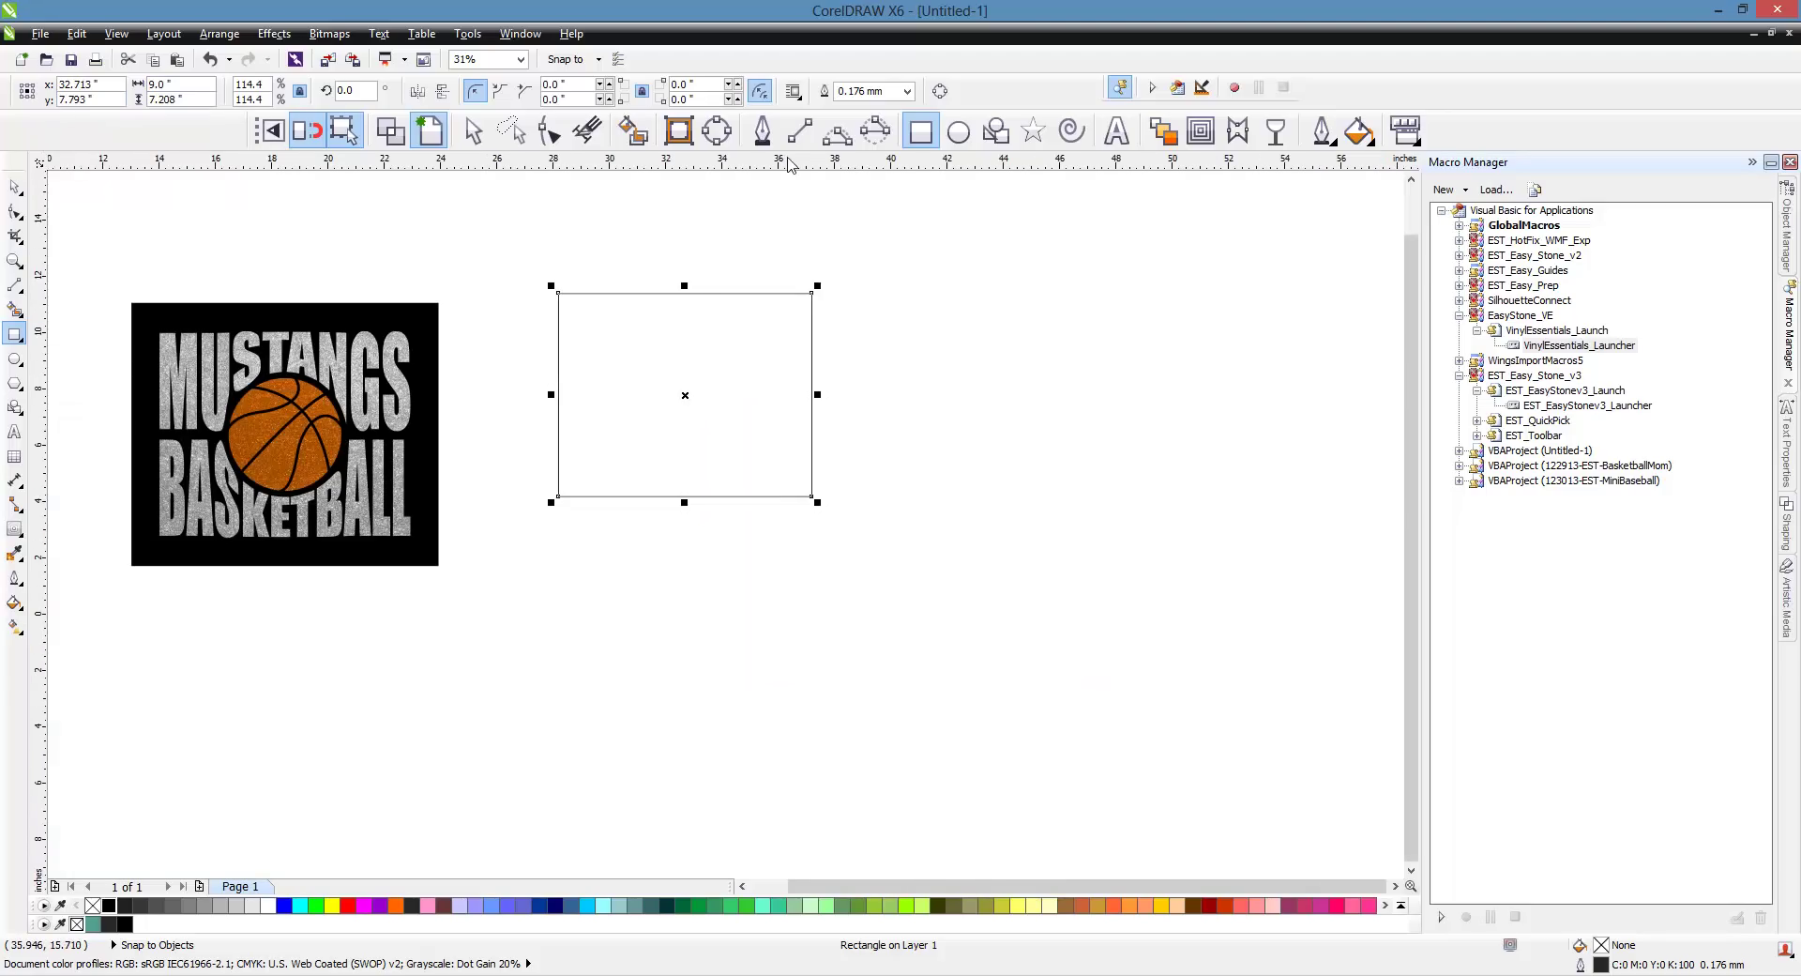
- Draw a horizontal line about 15.733 inches long below the rectangle with the 2-Point Line tool
click(800, 134)
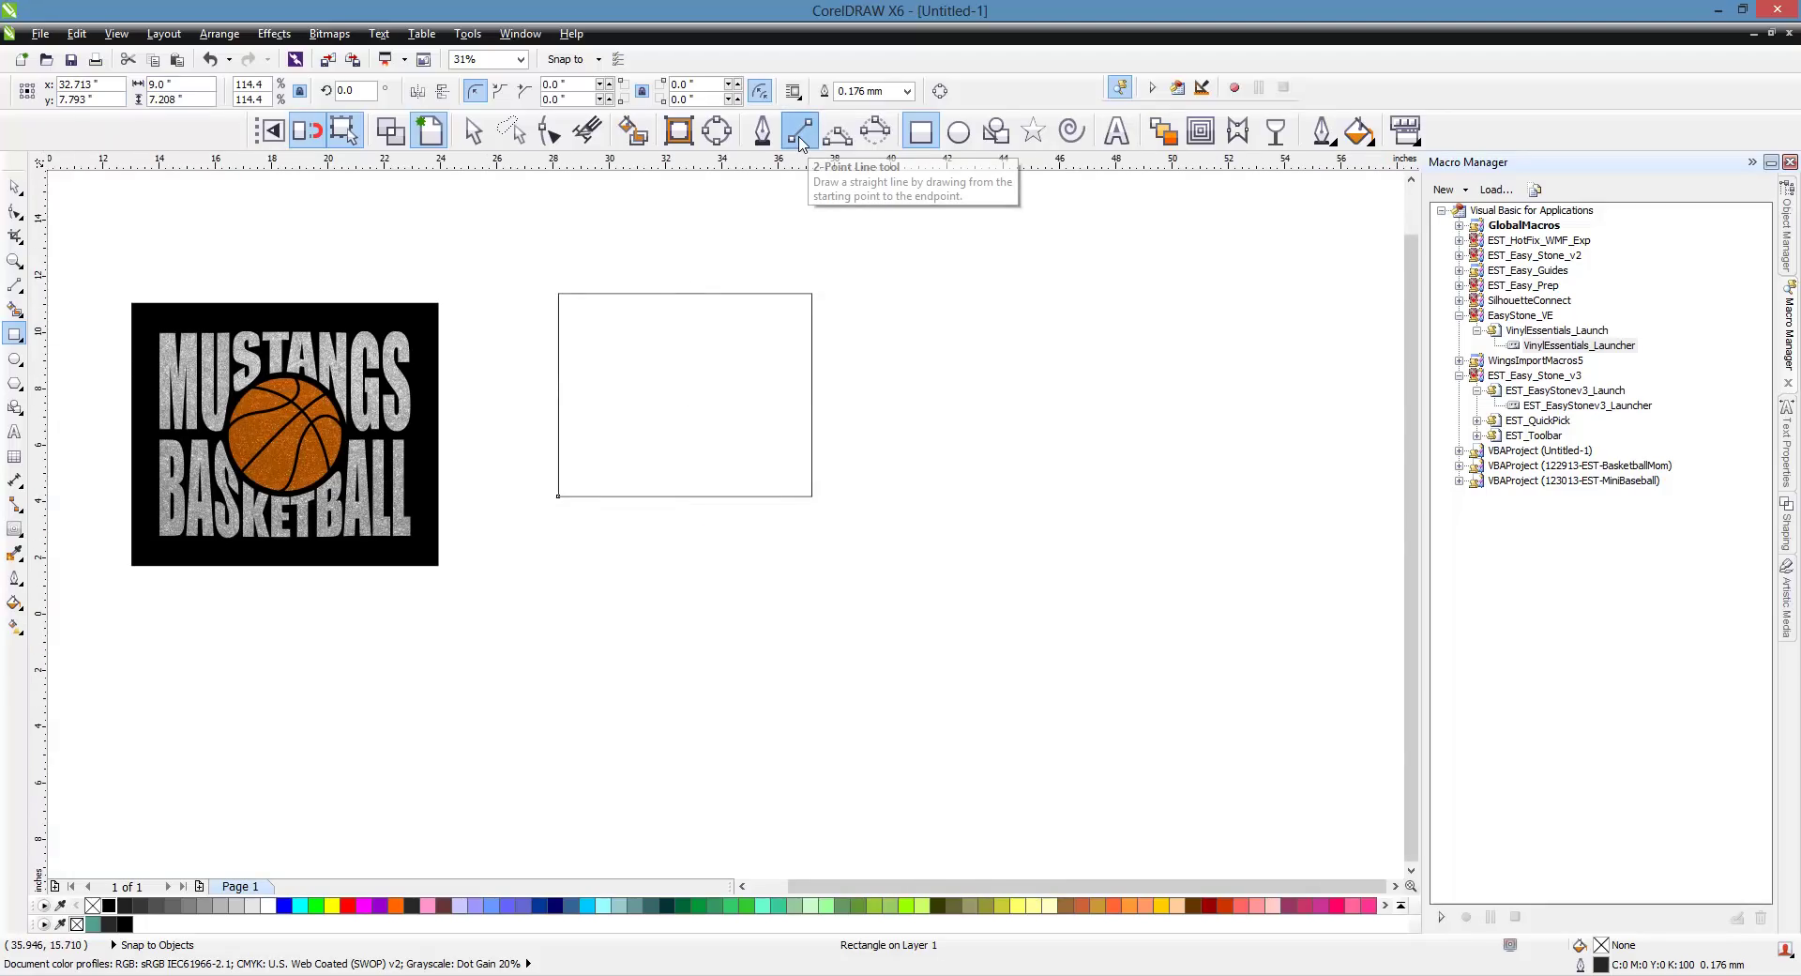
drag(515, 631, 964, 632)
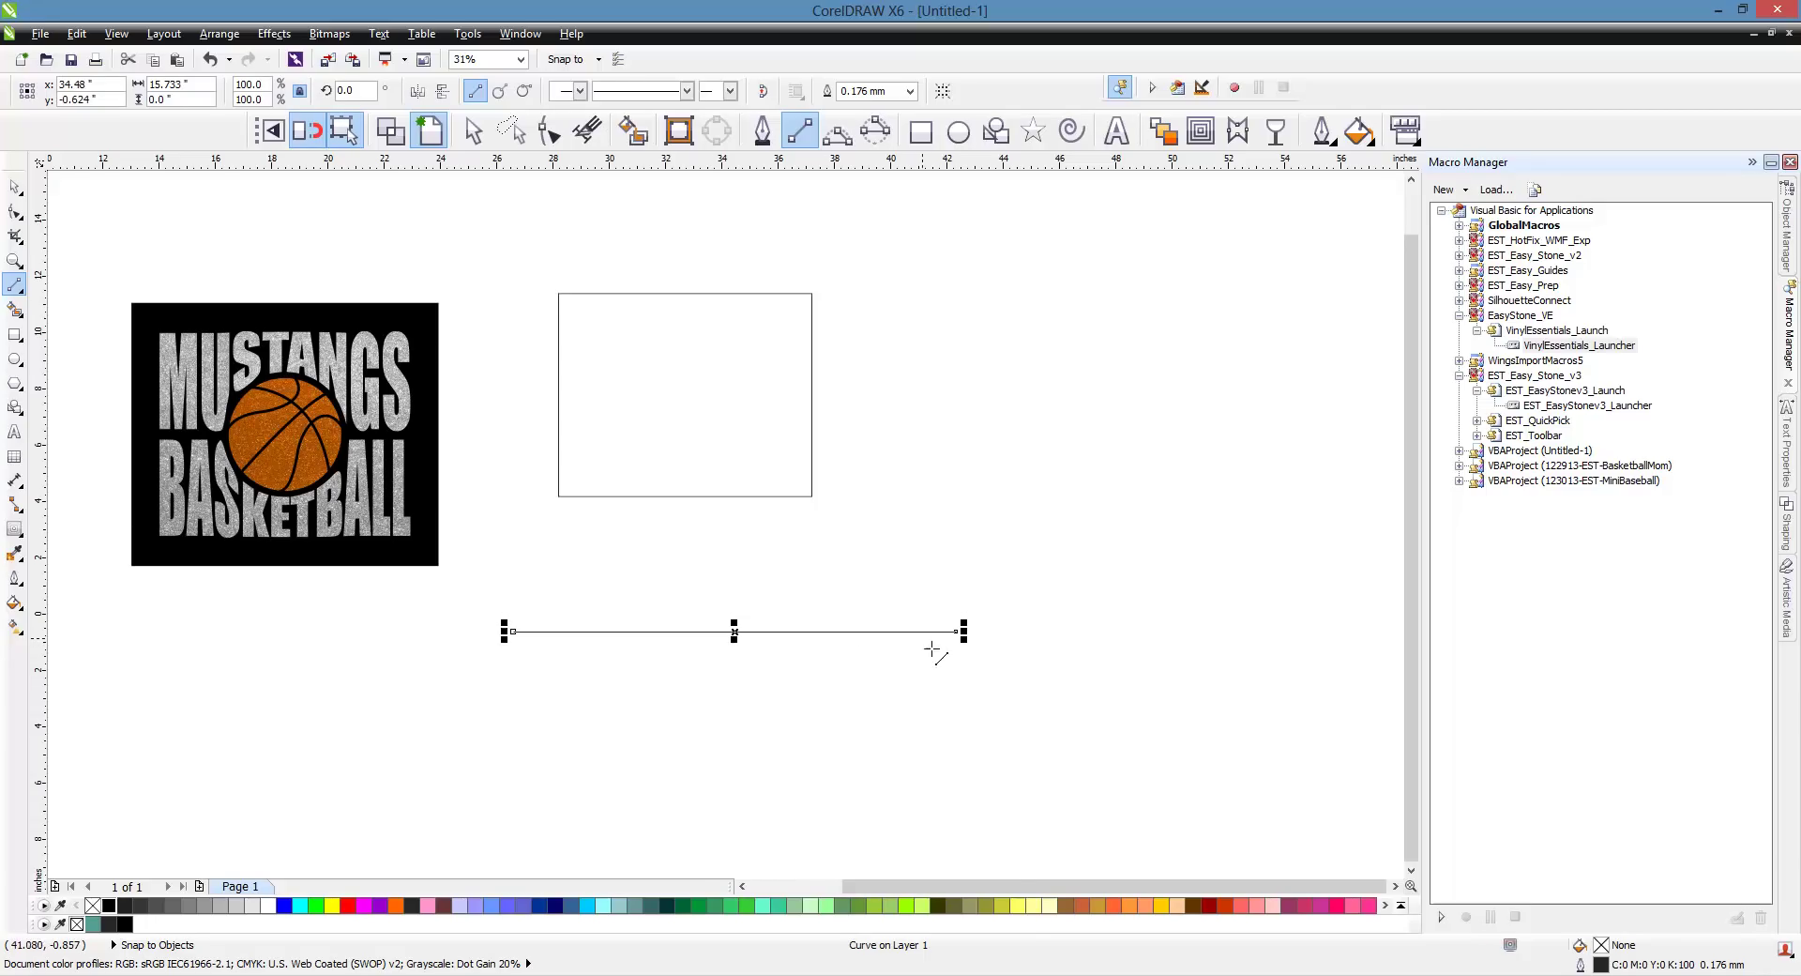
click(473, 131)
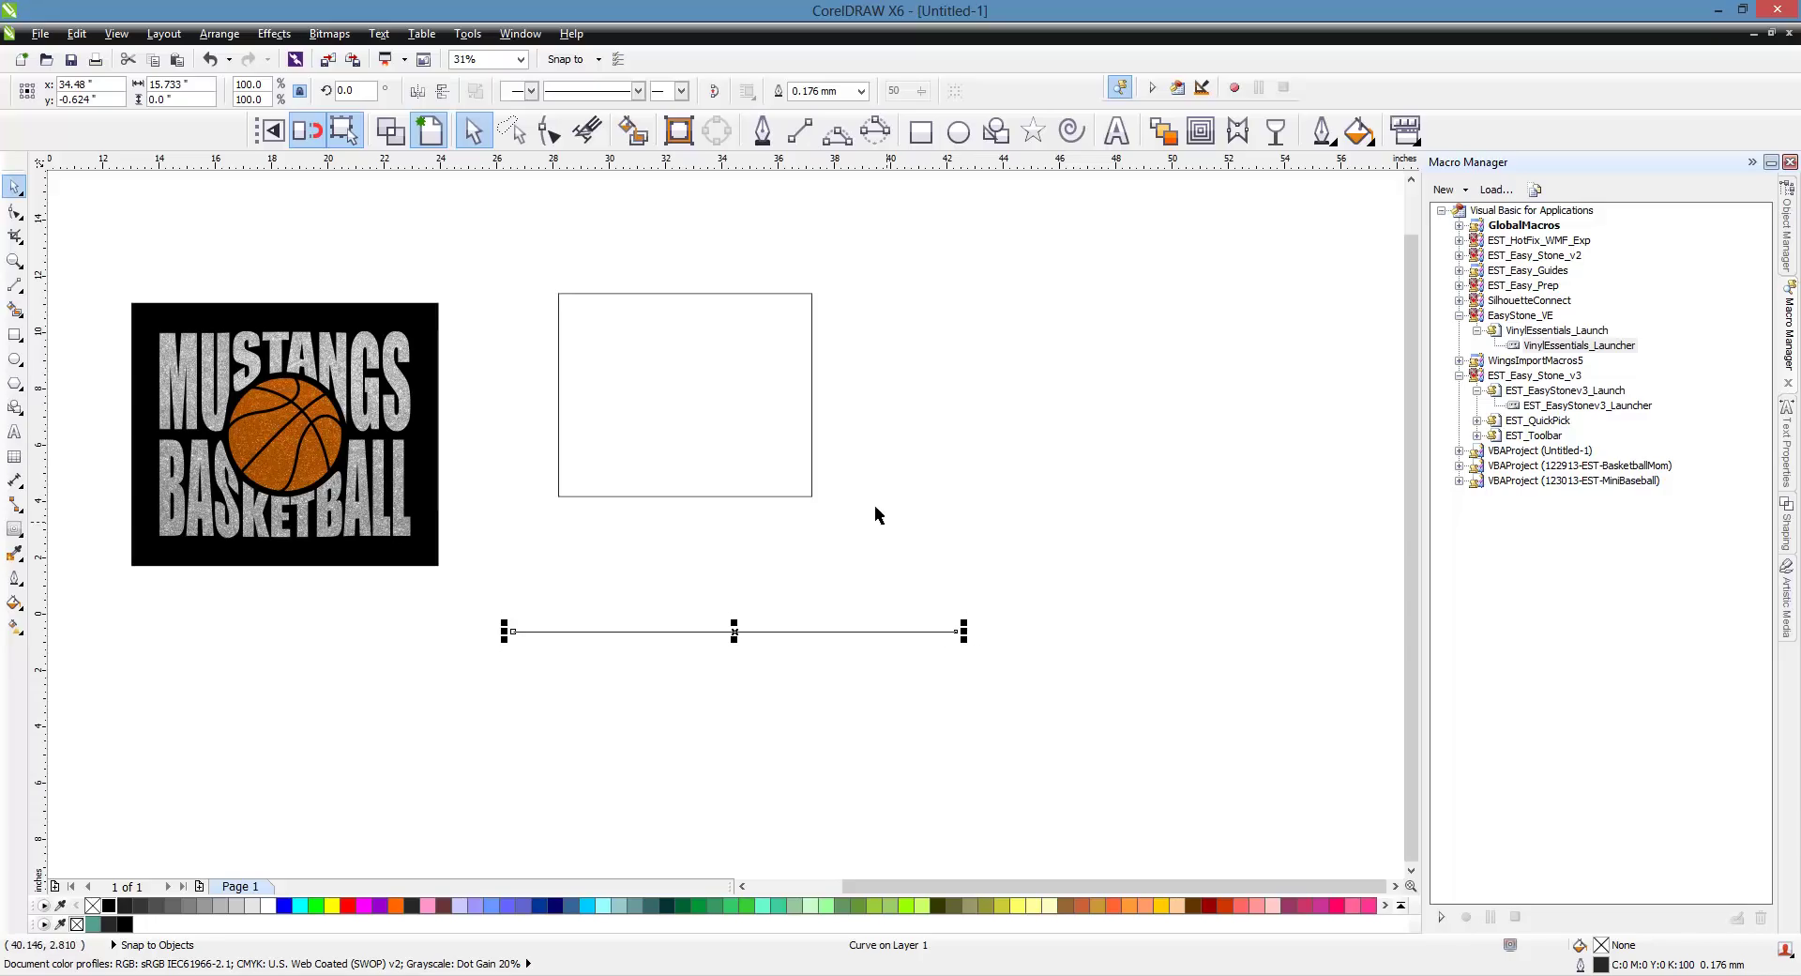
- Align the line's centre vertically with the rectangle so it crosses its middle
shift+click(697, 383)
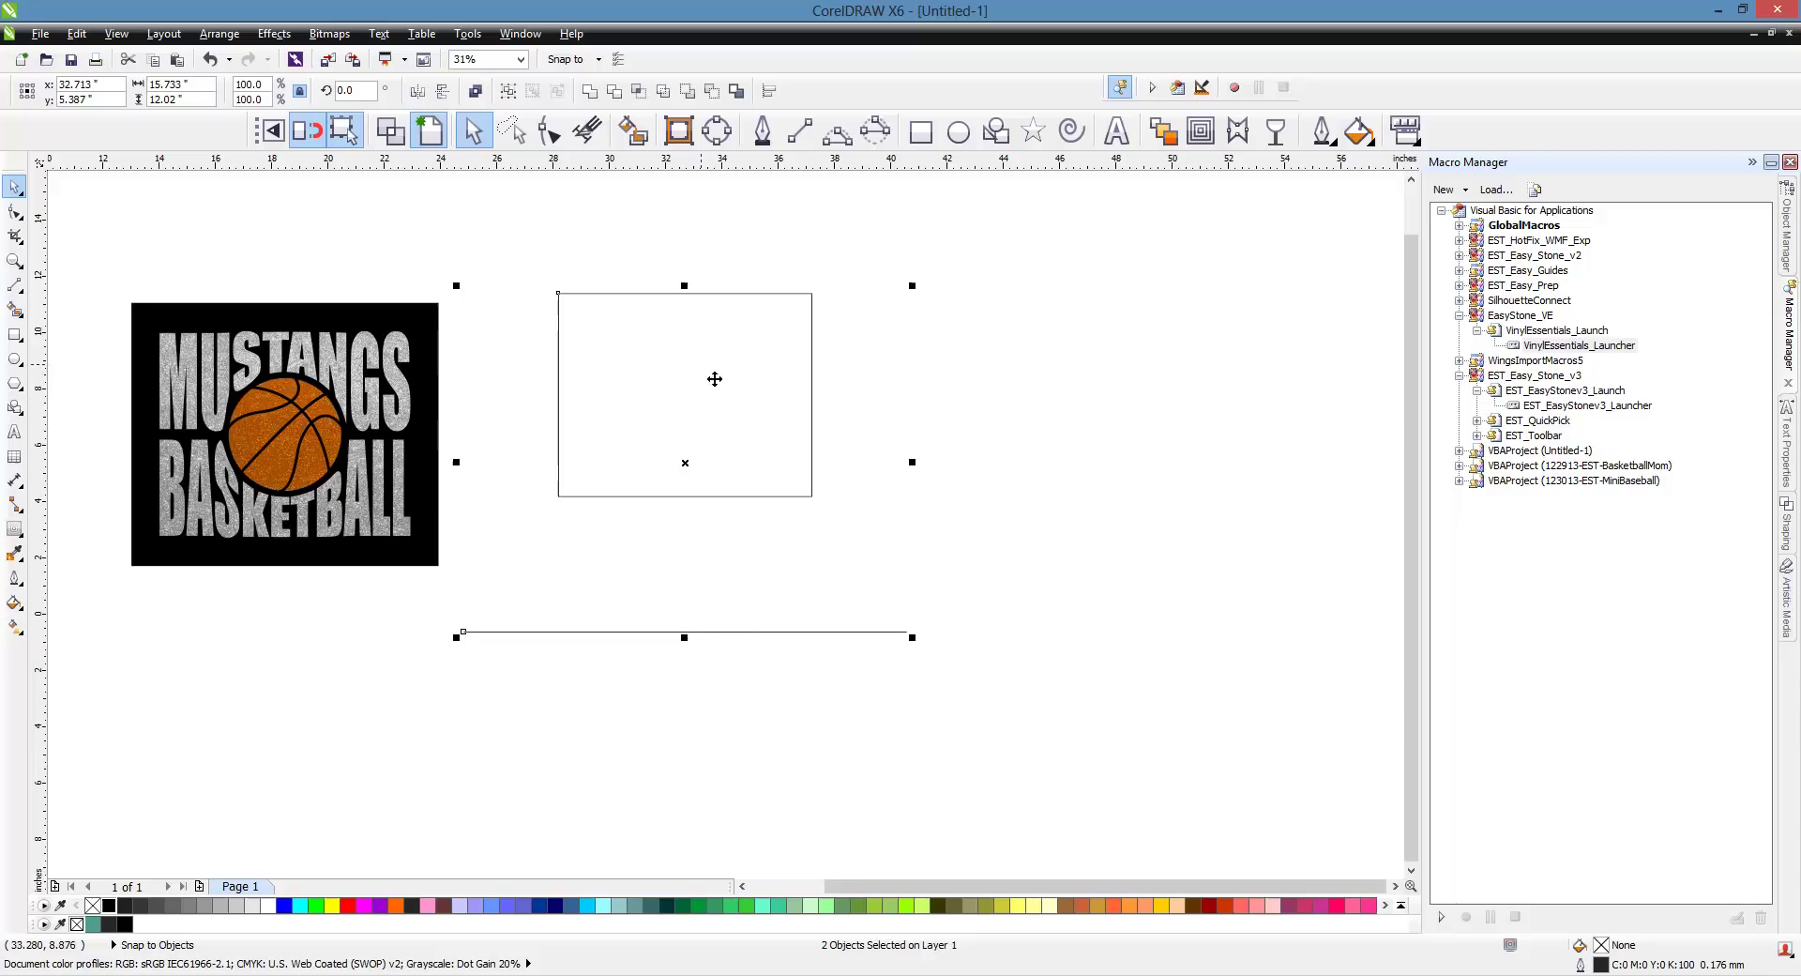
key(e)
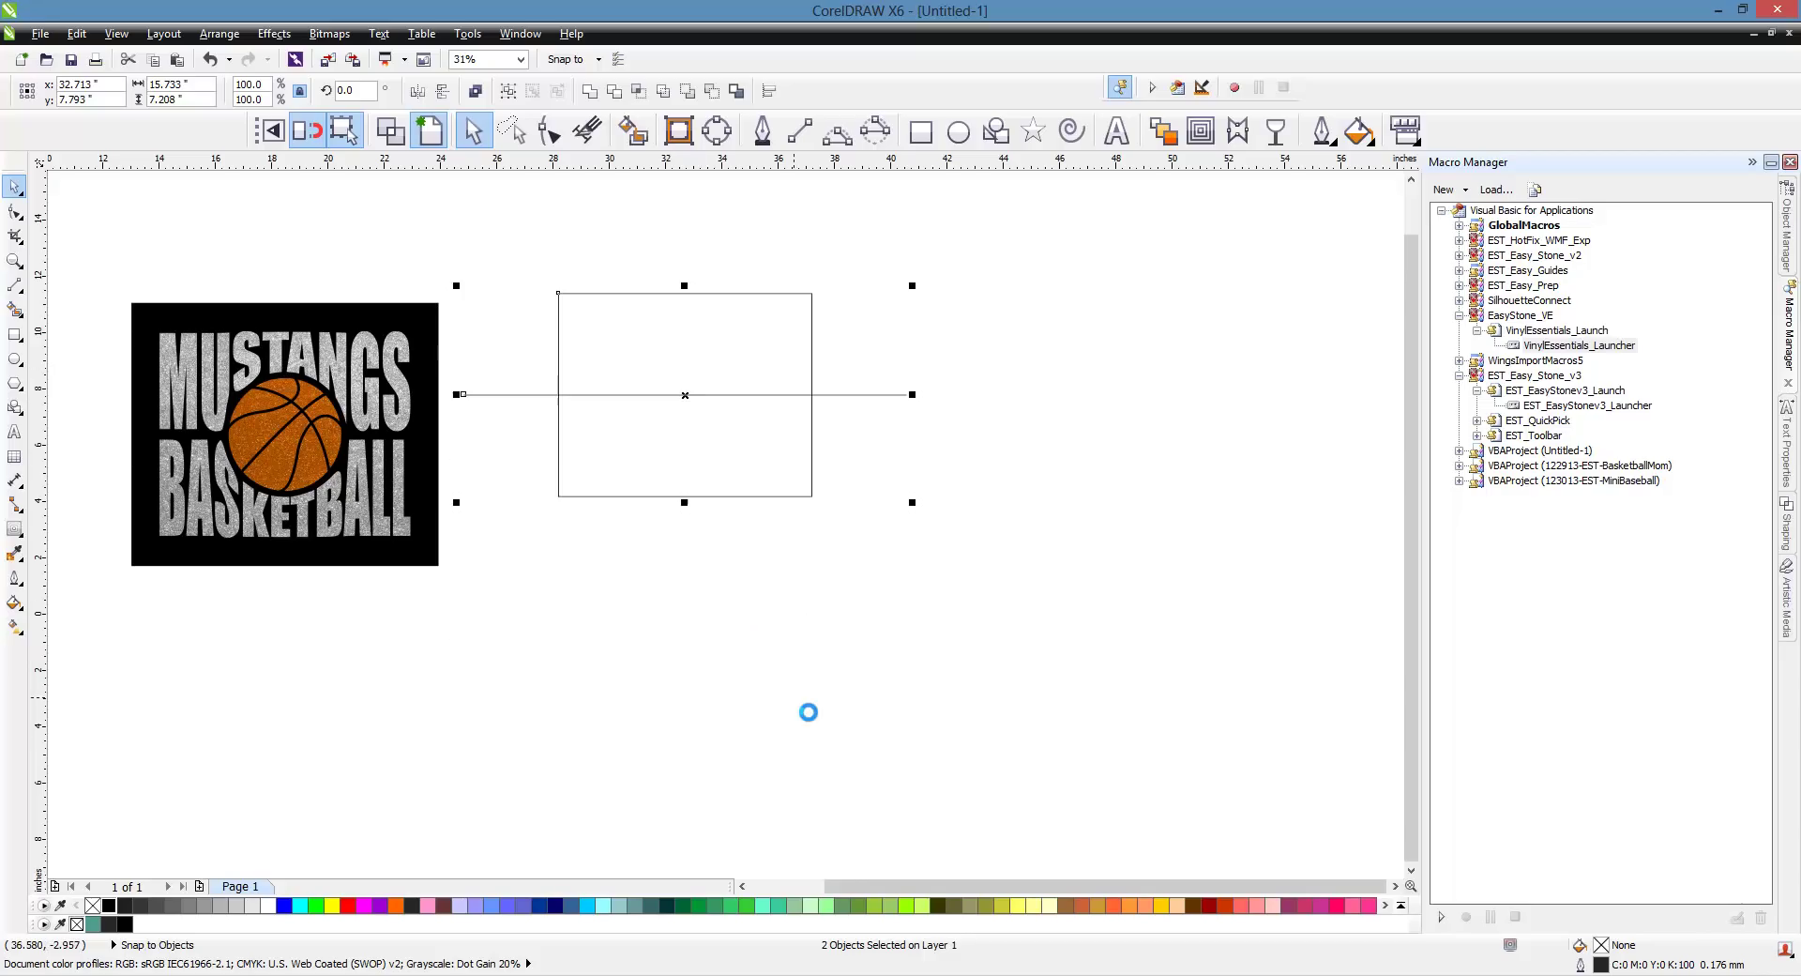
click(713, 563)
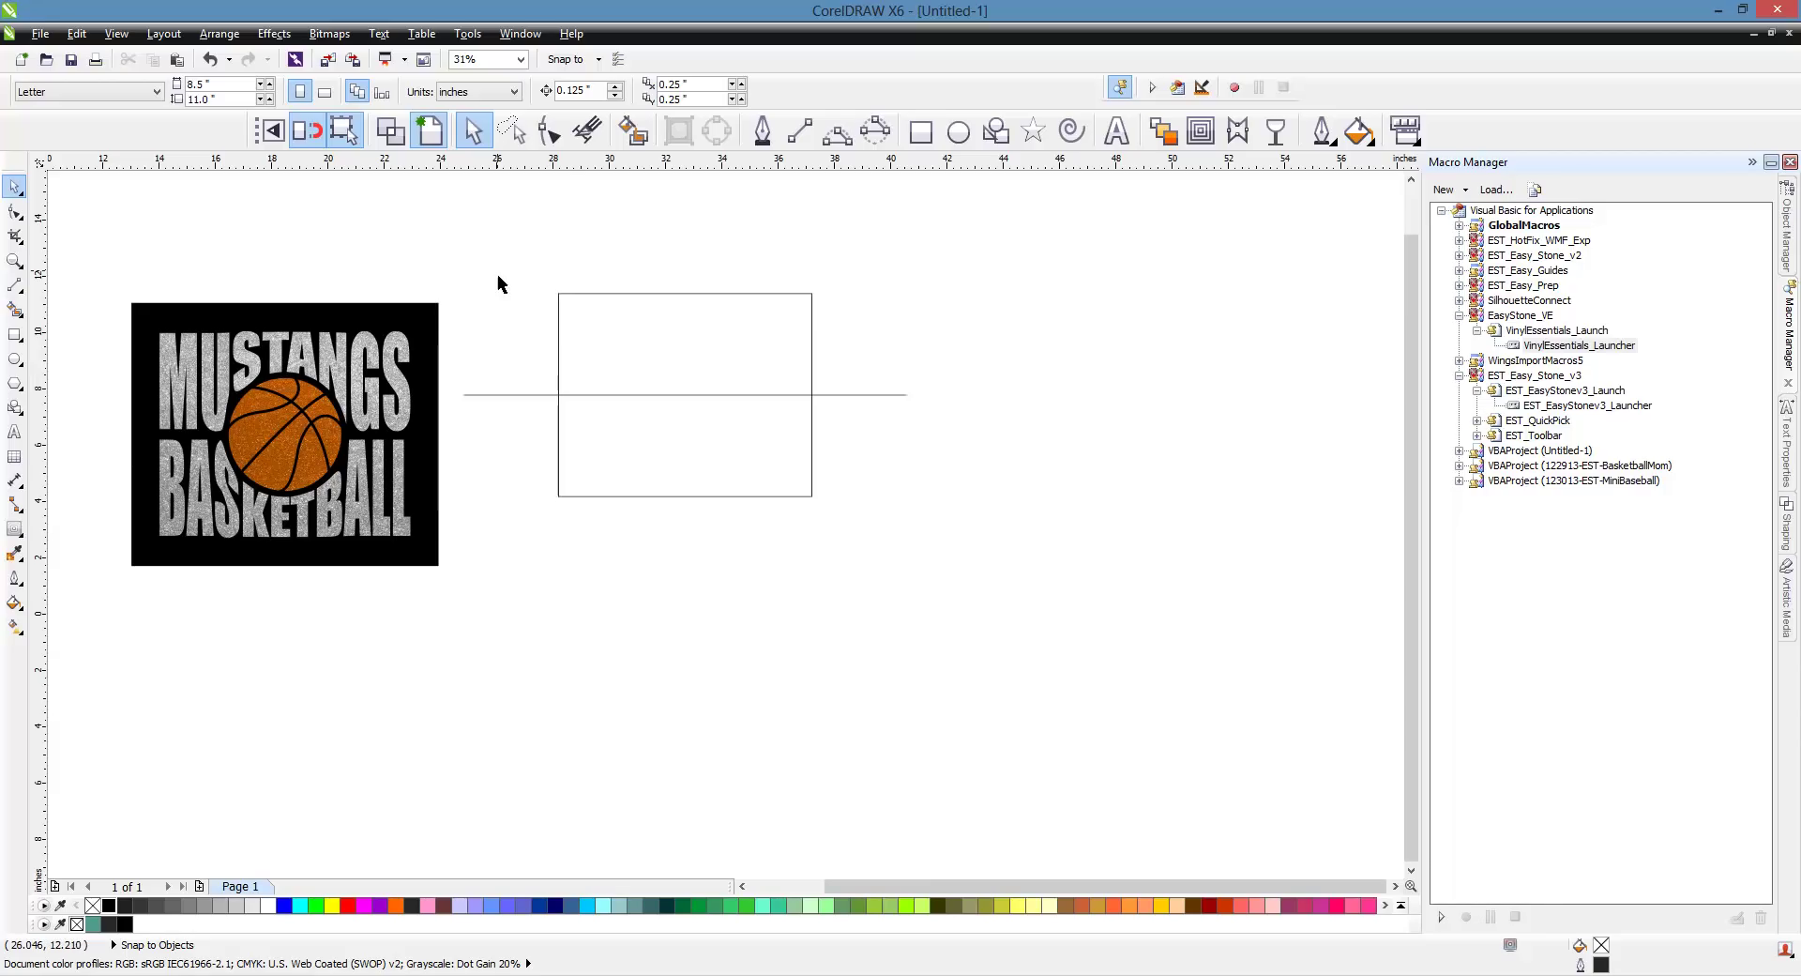
- Duplicate the centre line and nudge the lower line down, forming two close parallel lines
scroll(684, 326, up, 2)
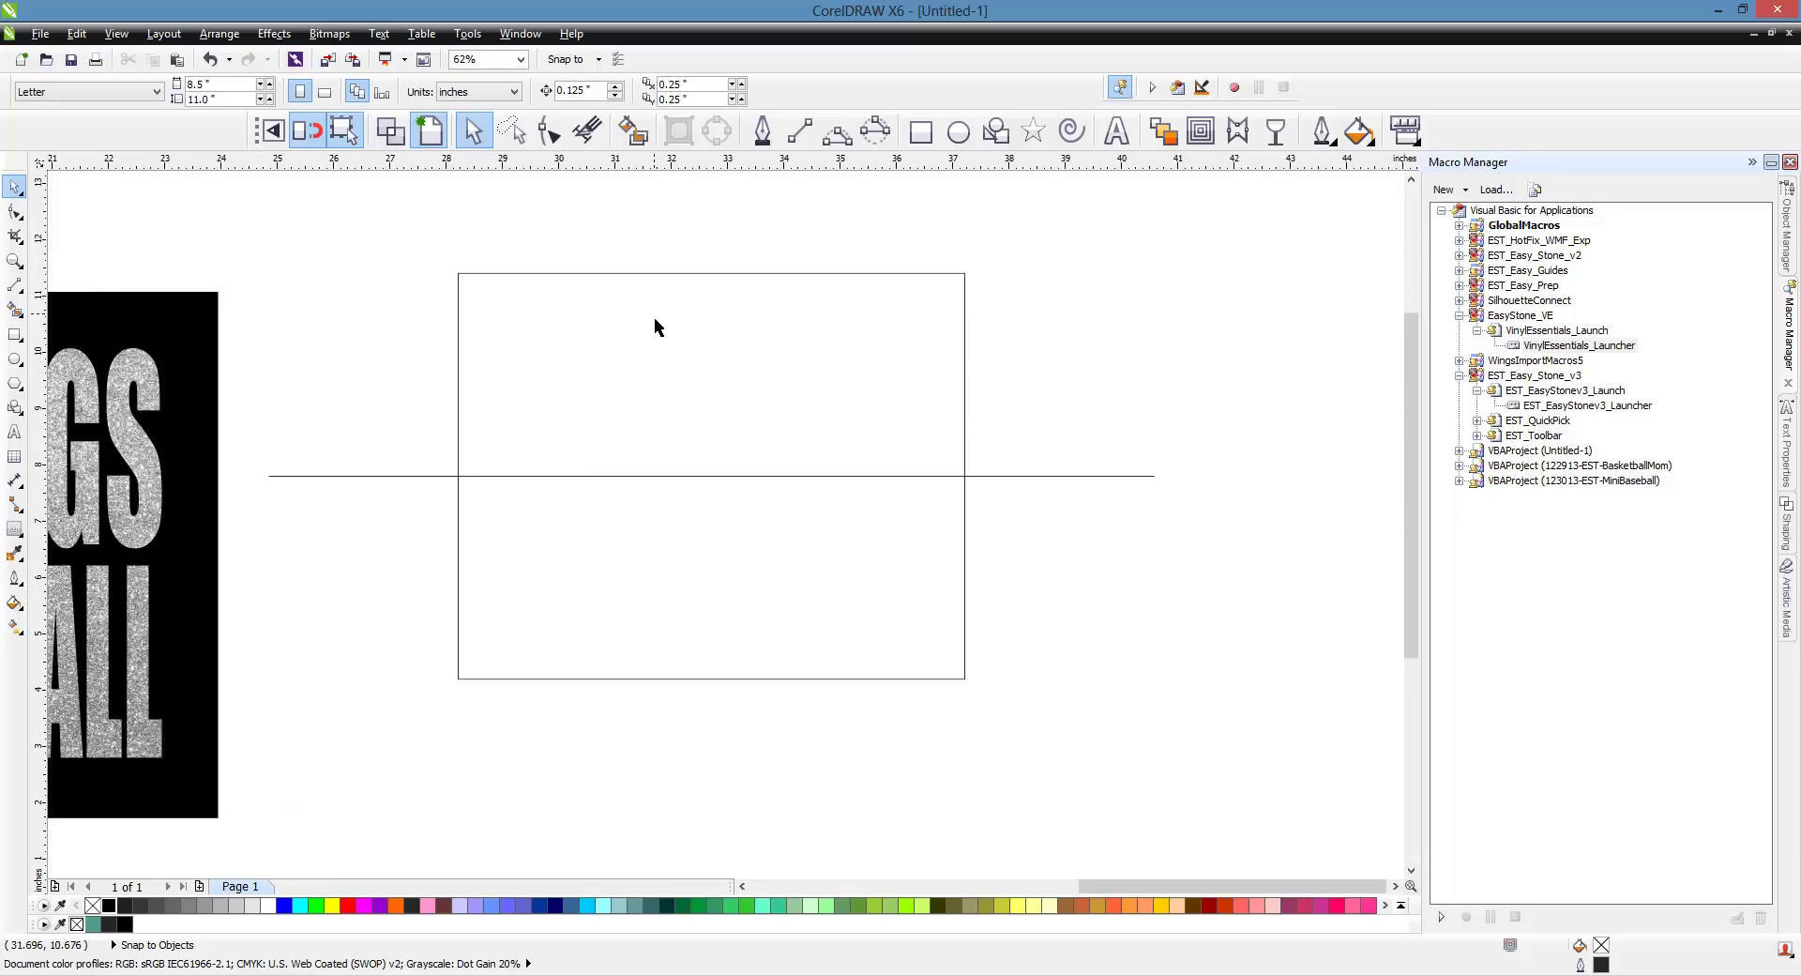
click(1088, 477)
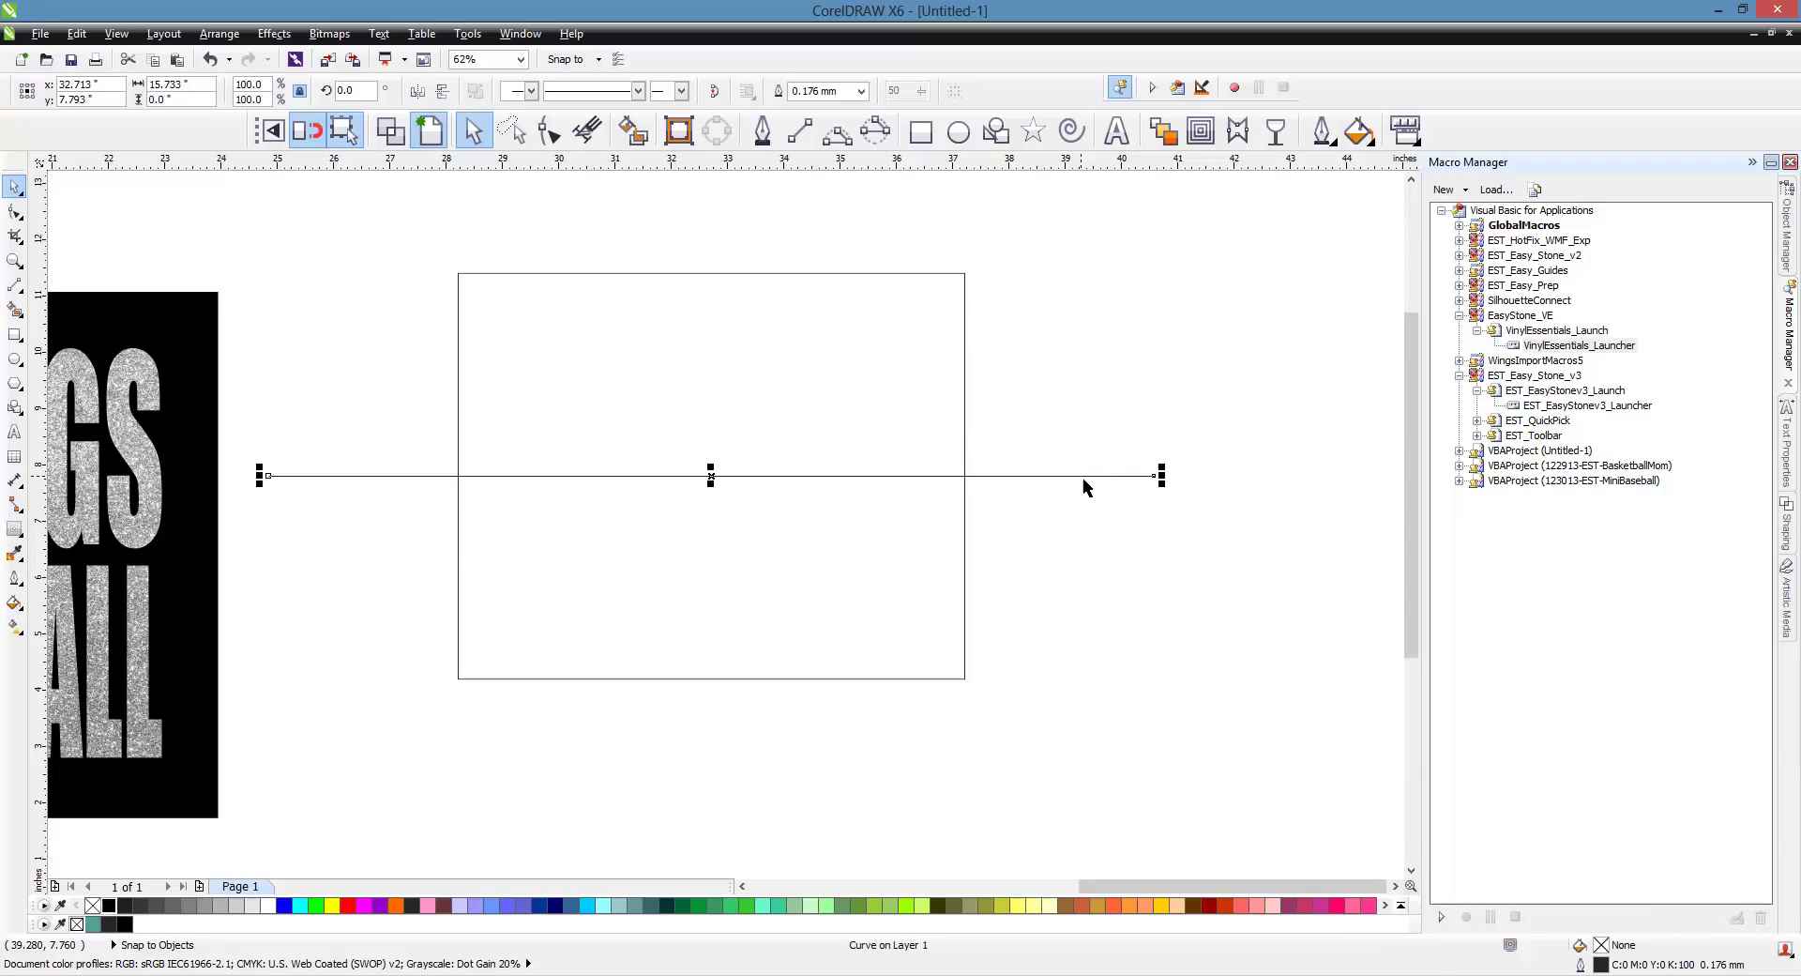
click(1235, 591)
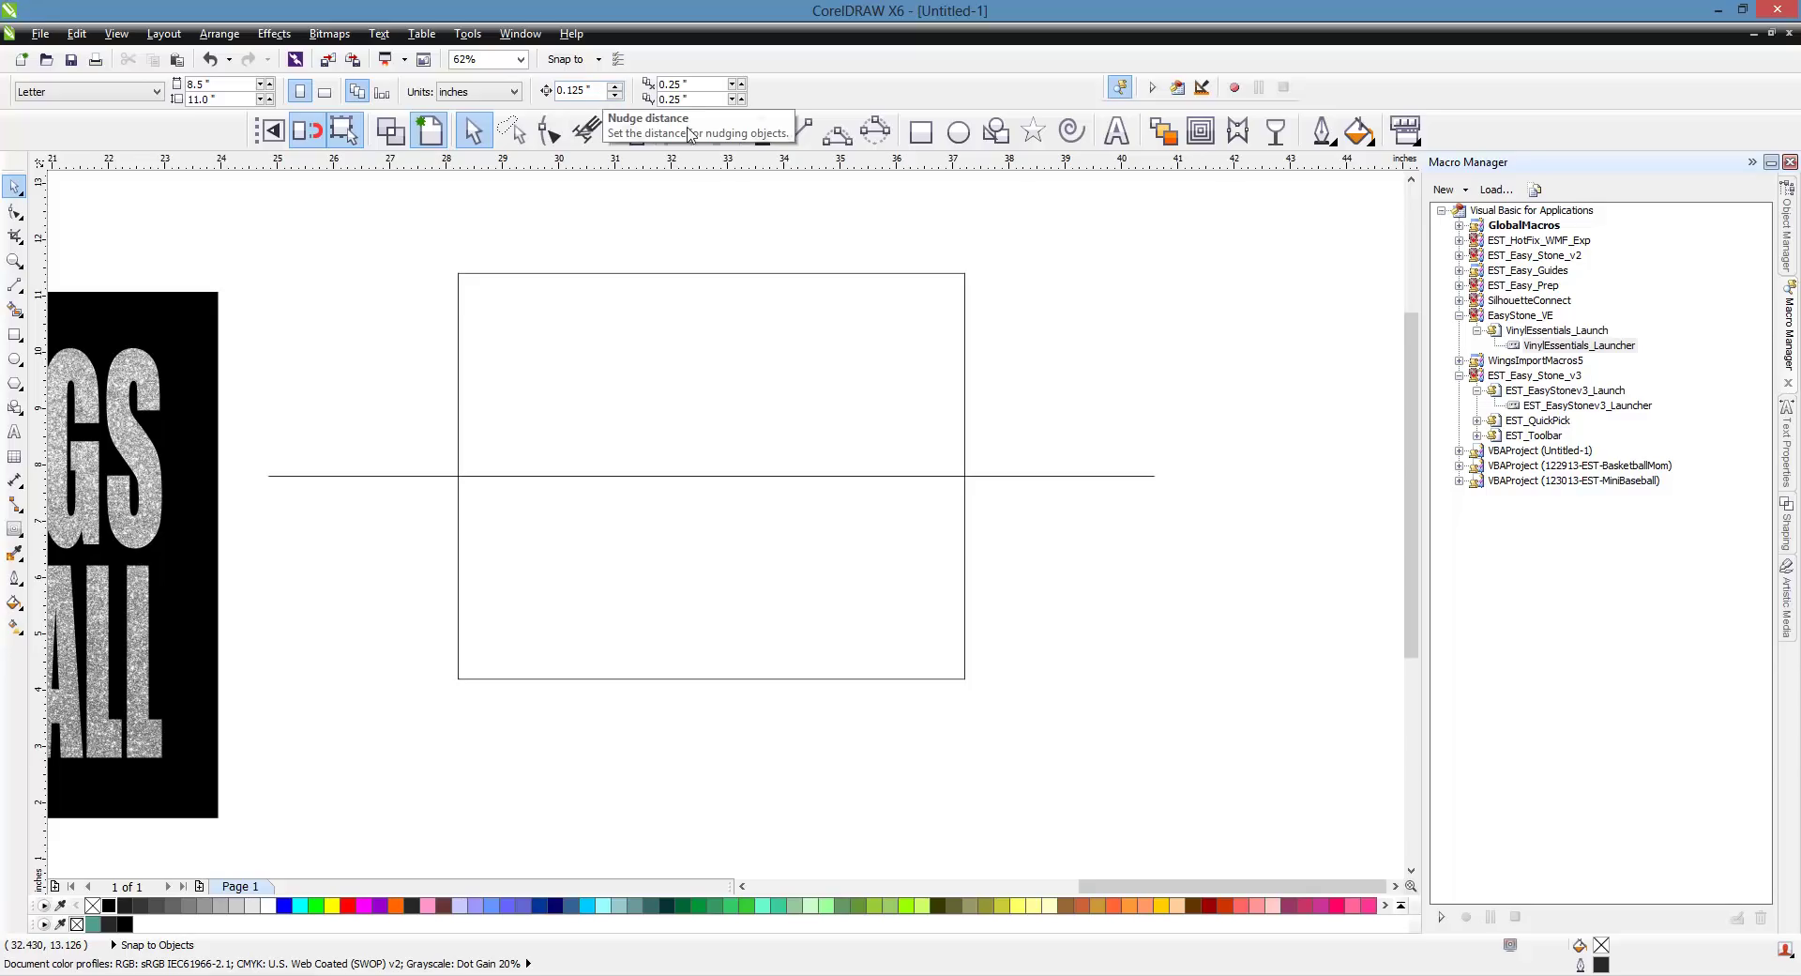
click(1042, 481)
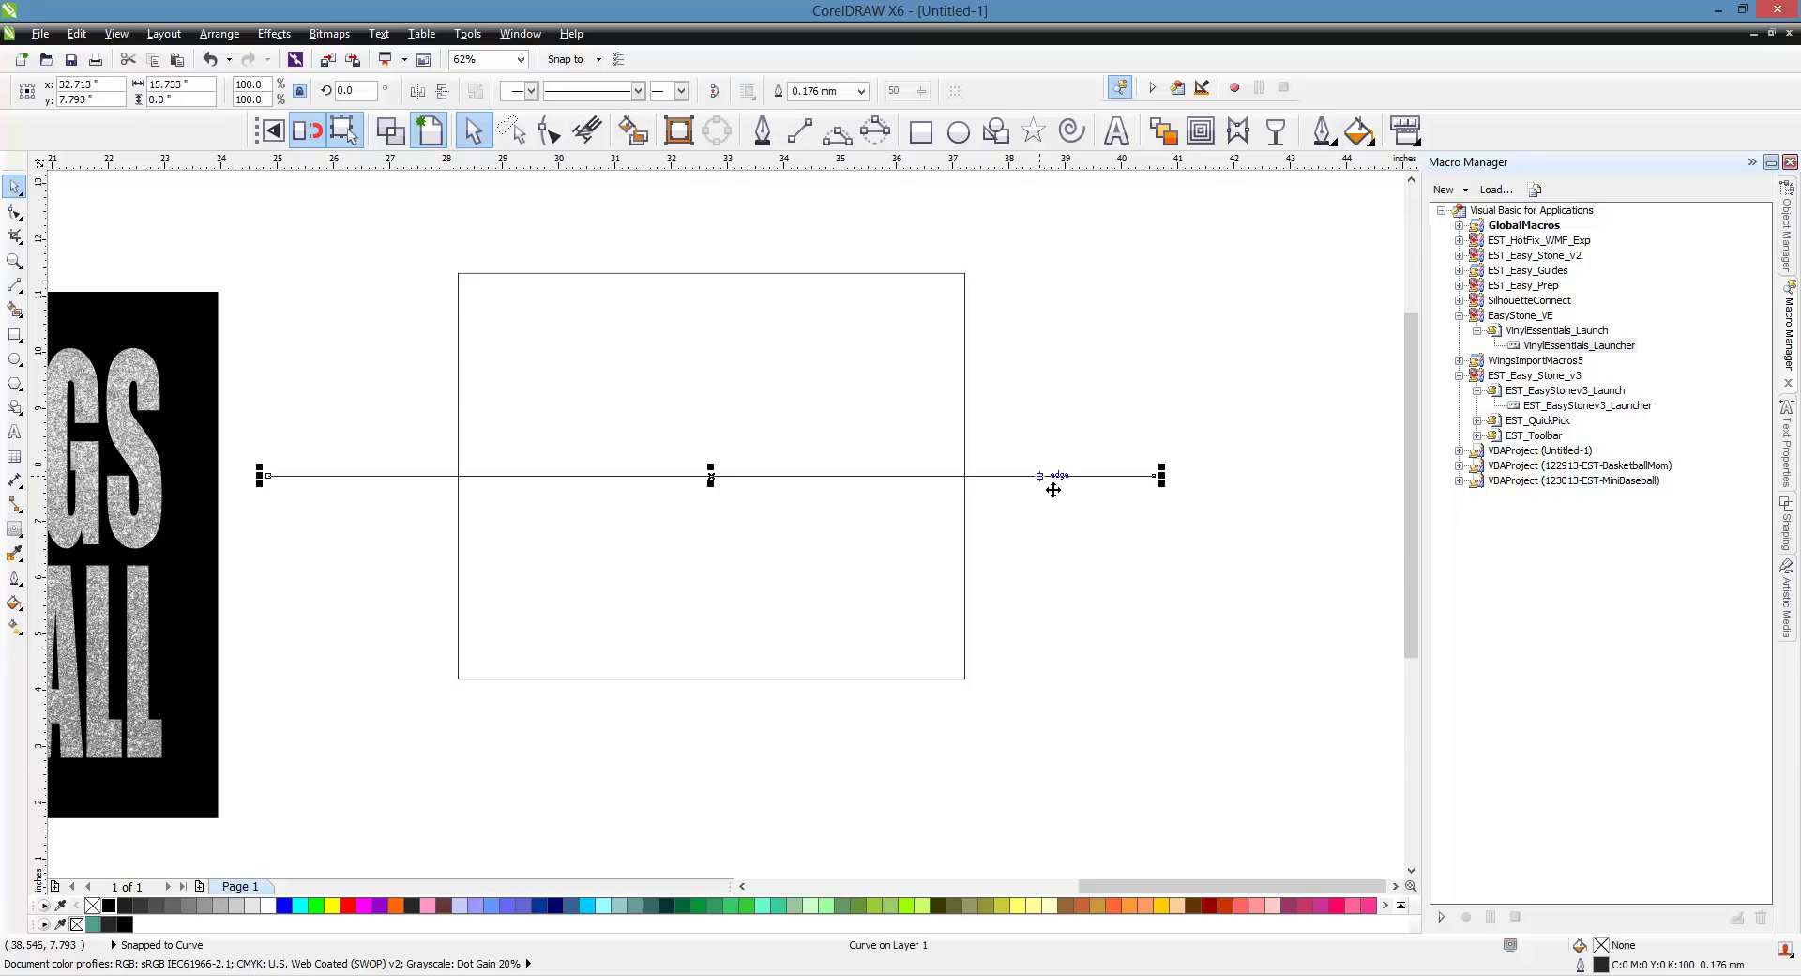
key(ctrl+d)
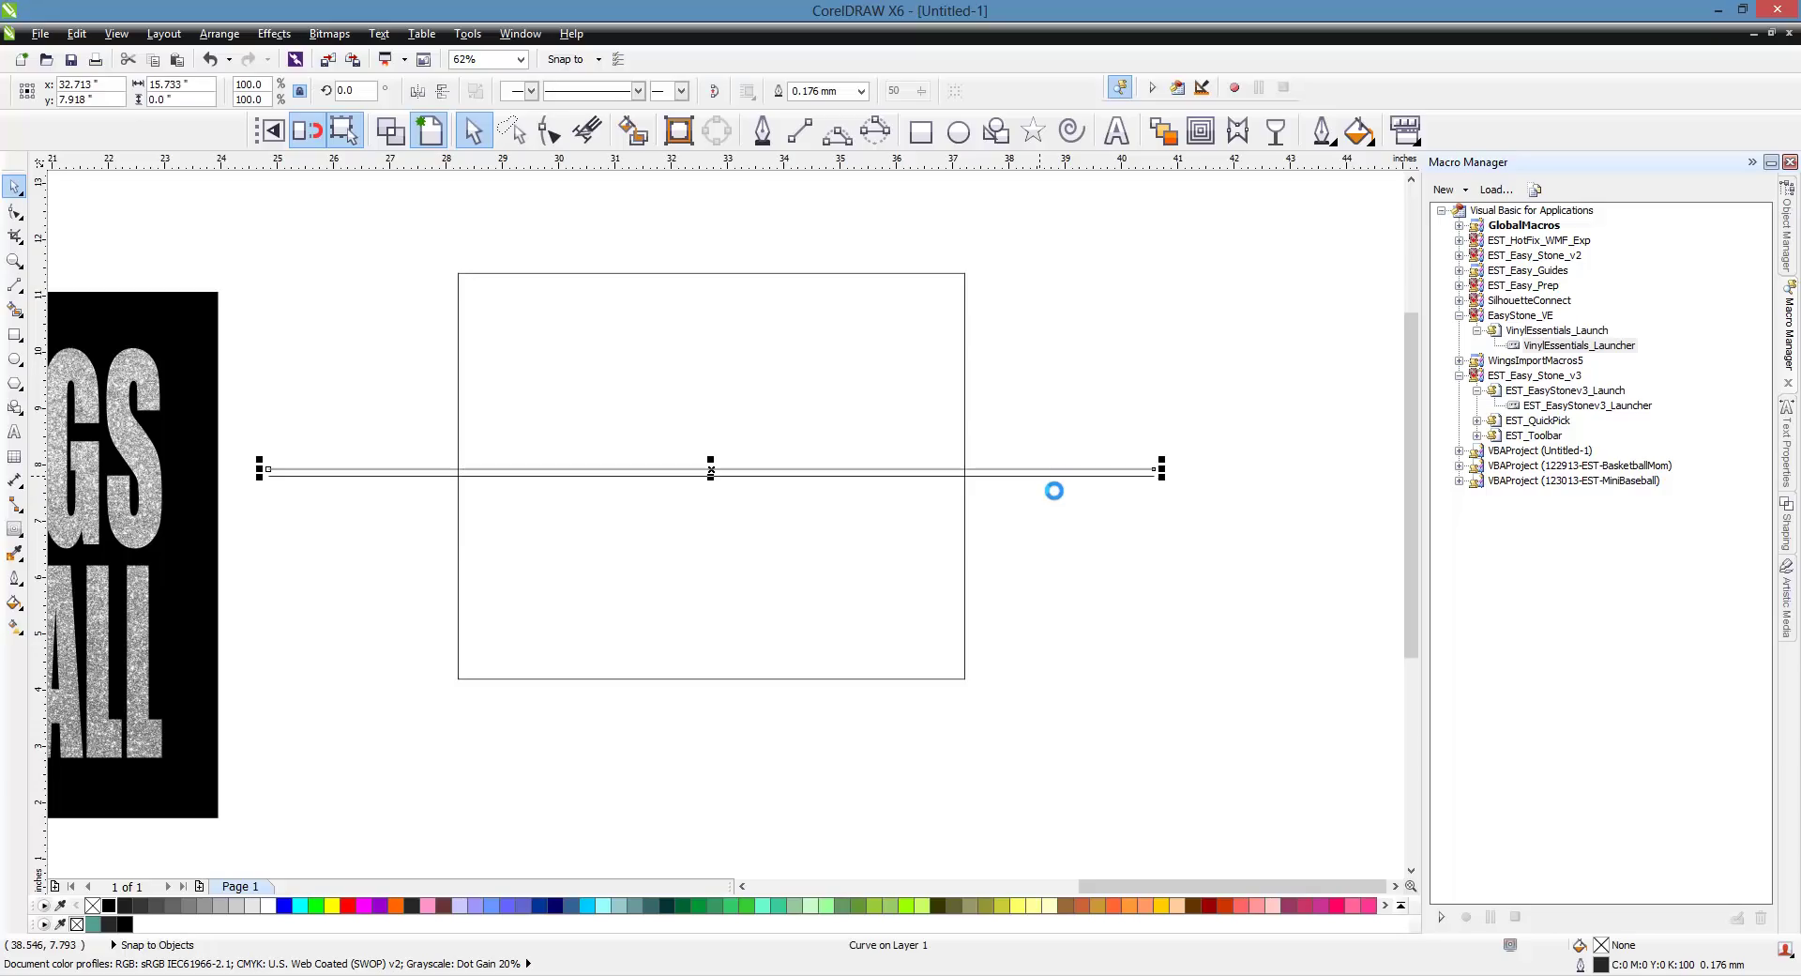
click(1054, 498)
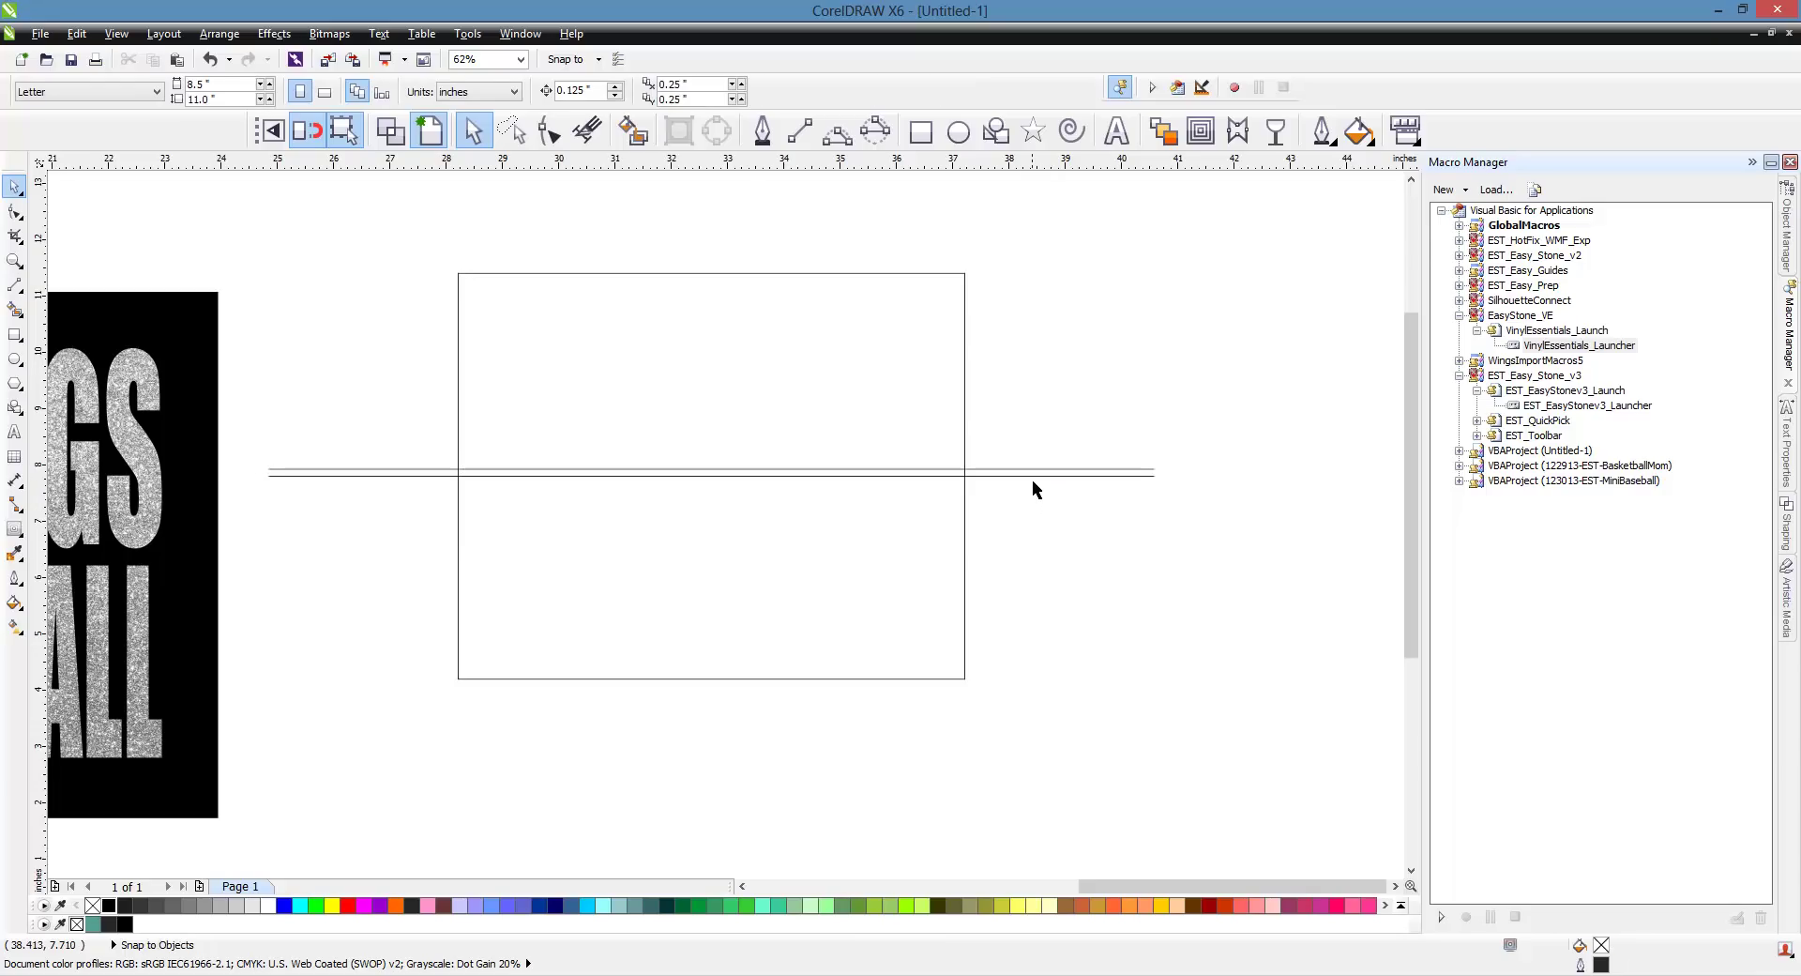
click(1038, 482)
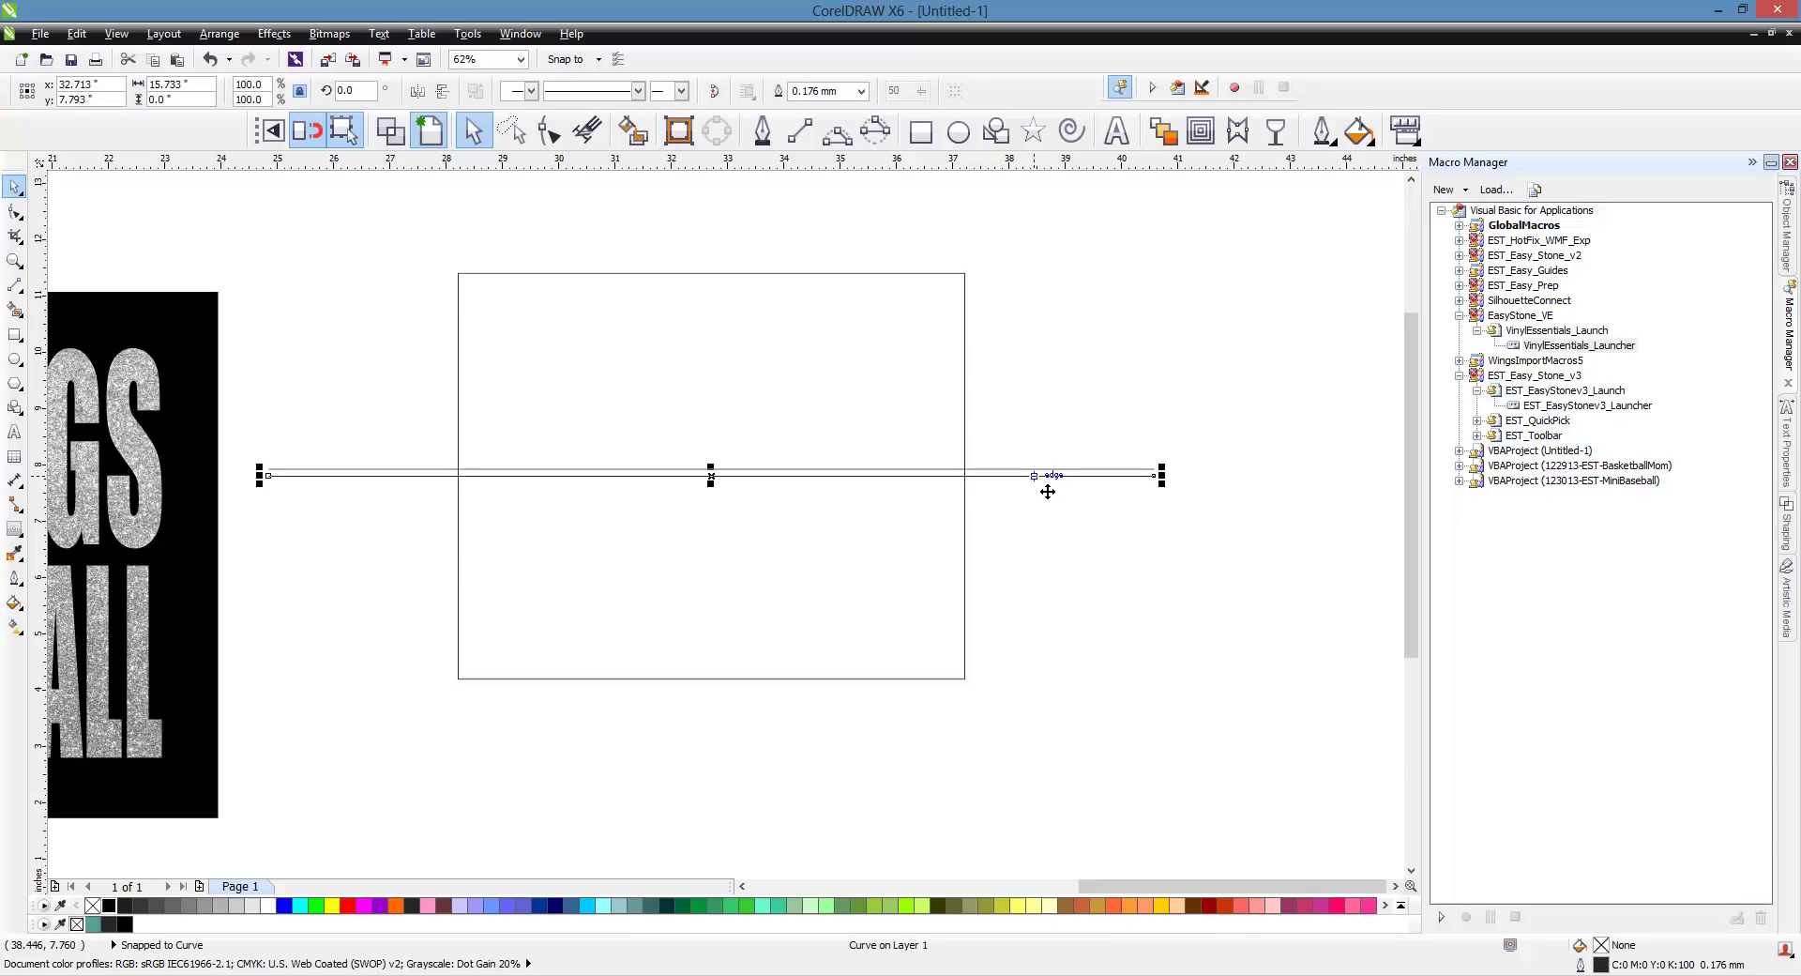
key(Down)
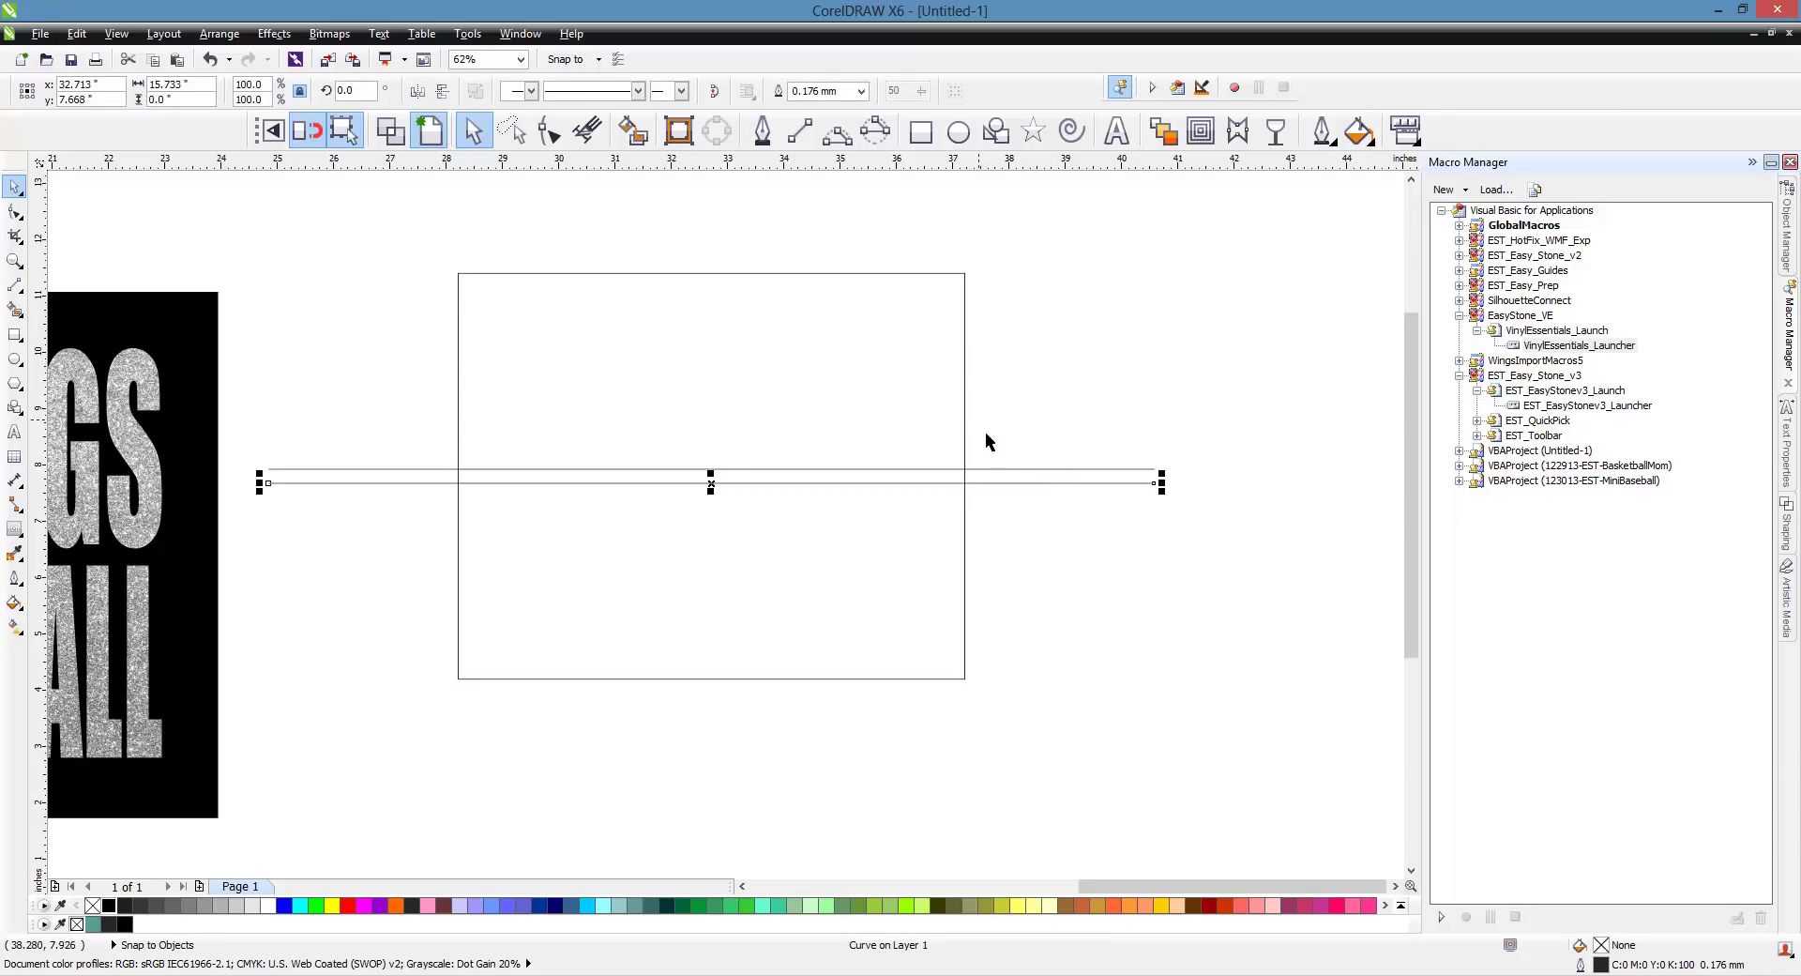
click(1029, 594)
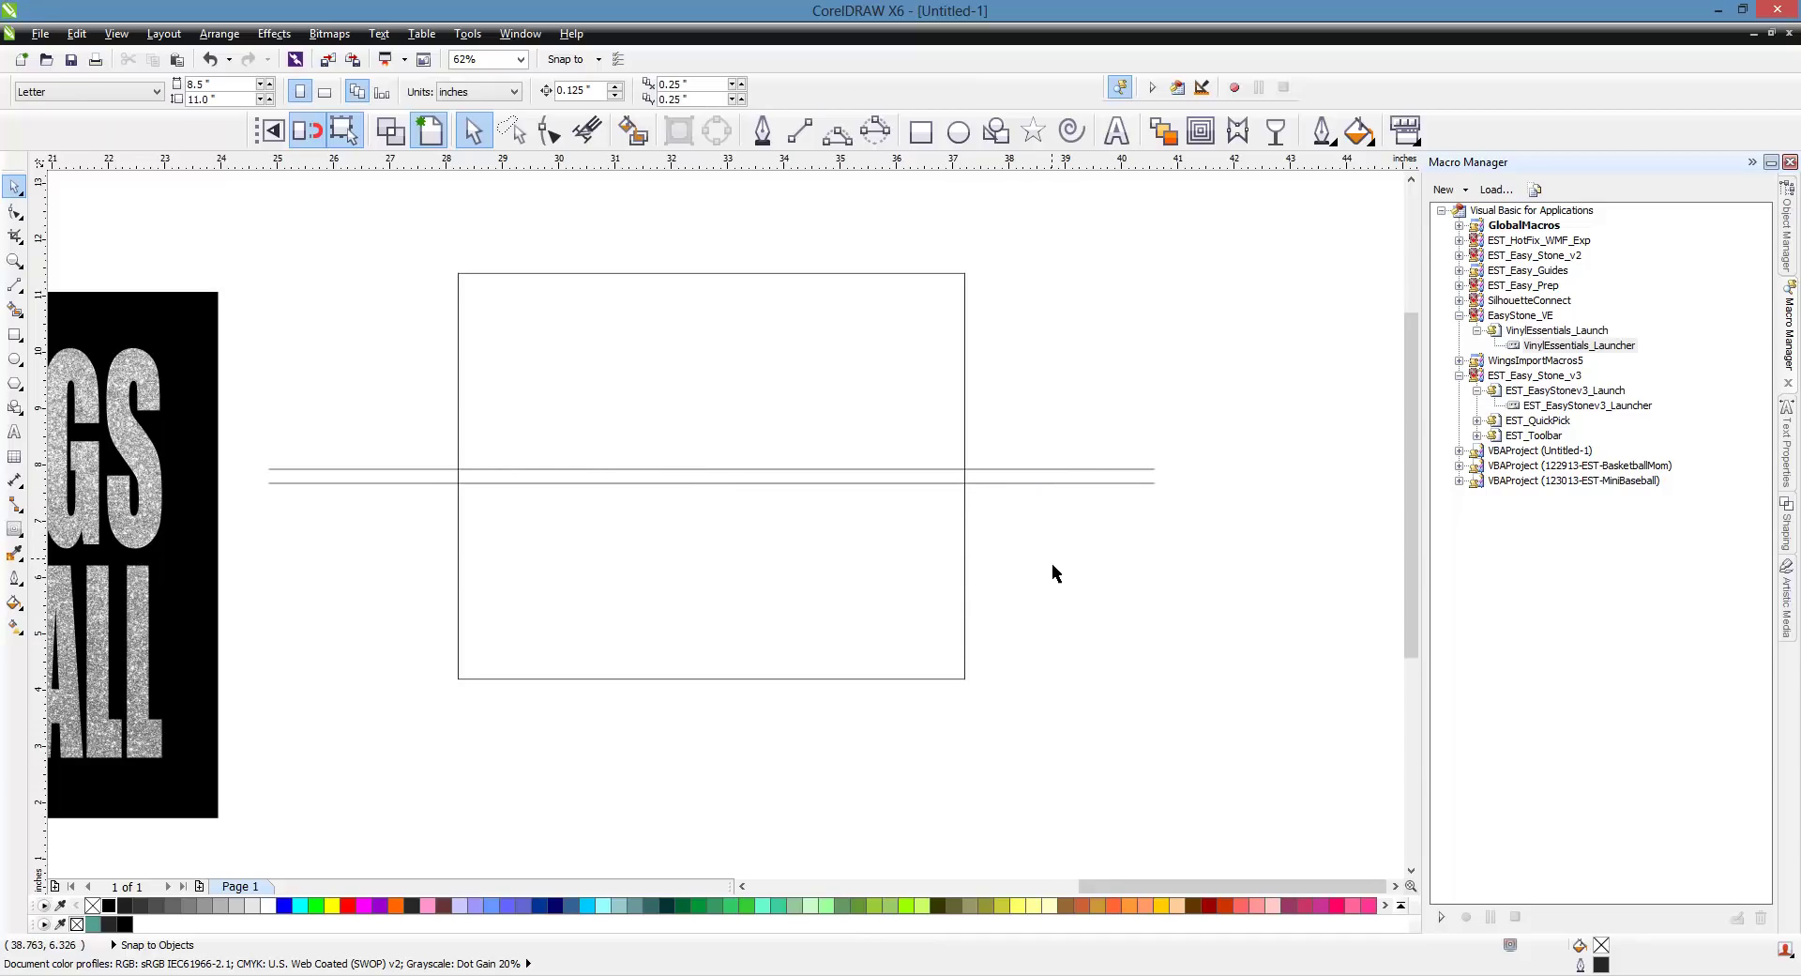
scroll(1050, 563, down, 1)
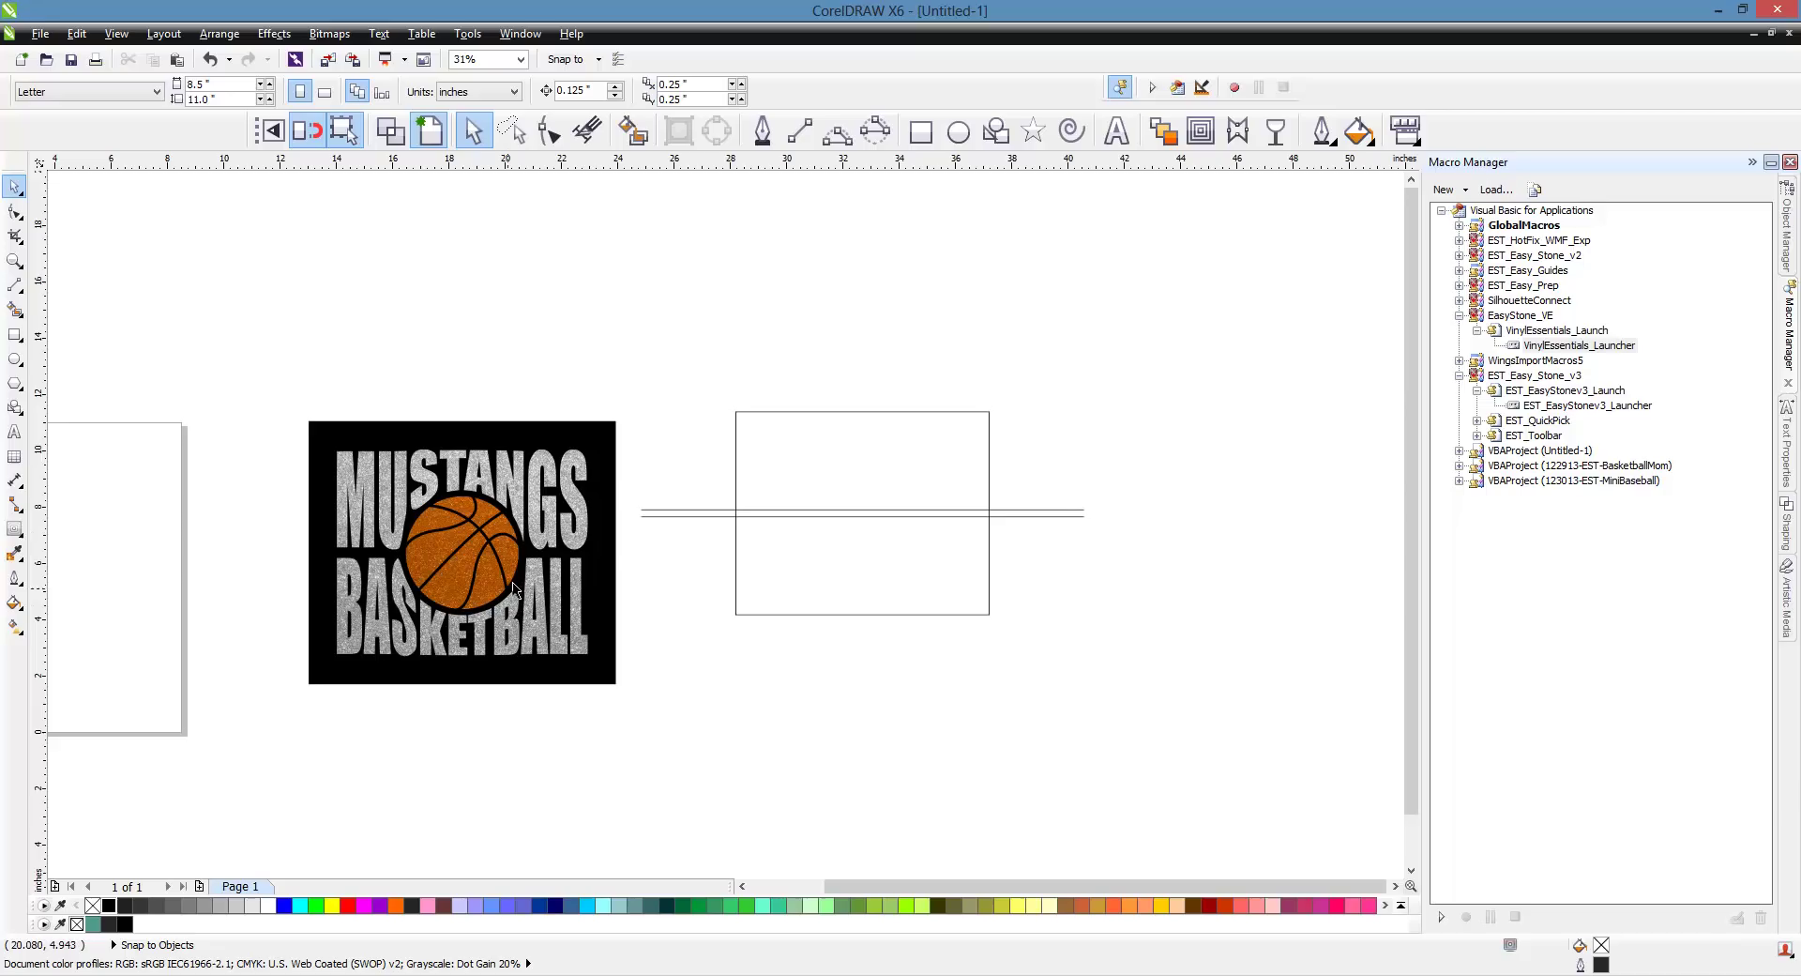
- Draw a circle to the upper right of the rectangle and size it 4.5 by 4.5 inches
click(426, 575)
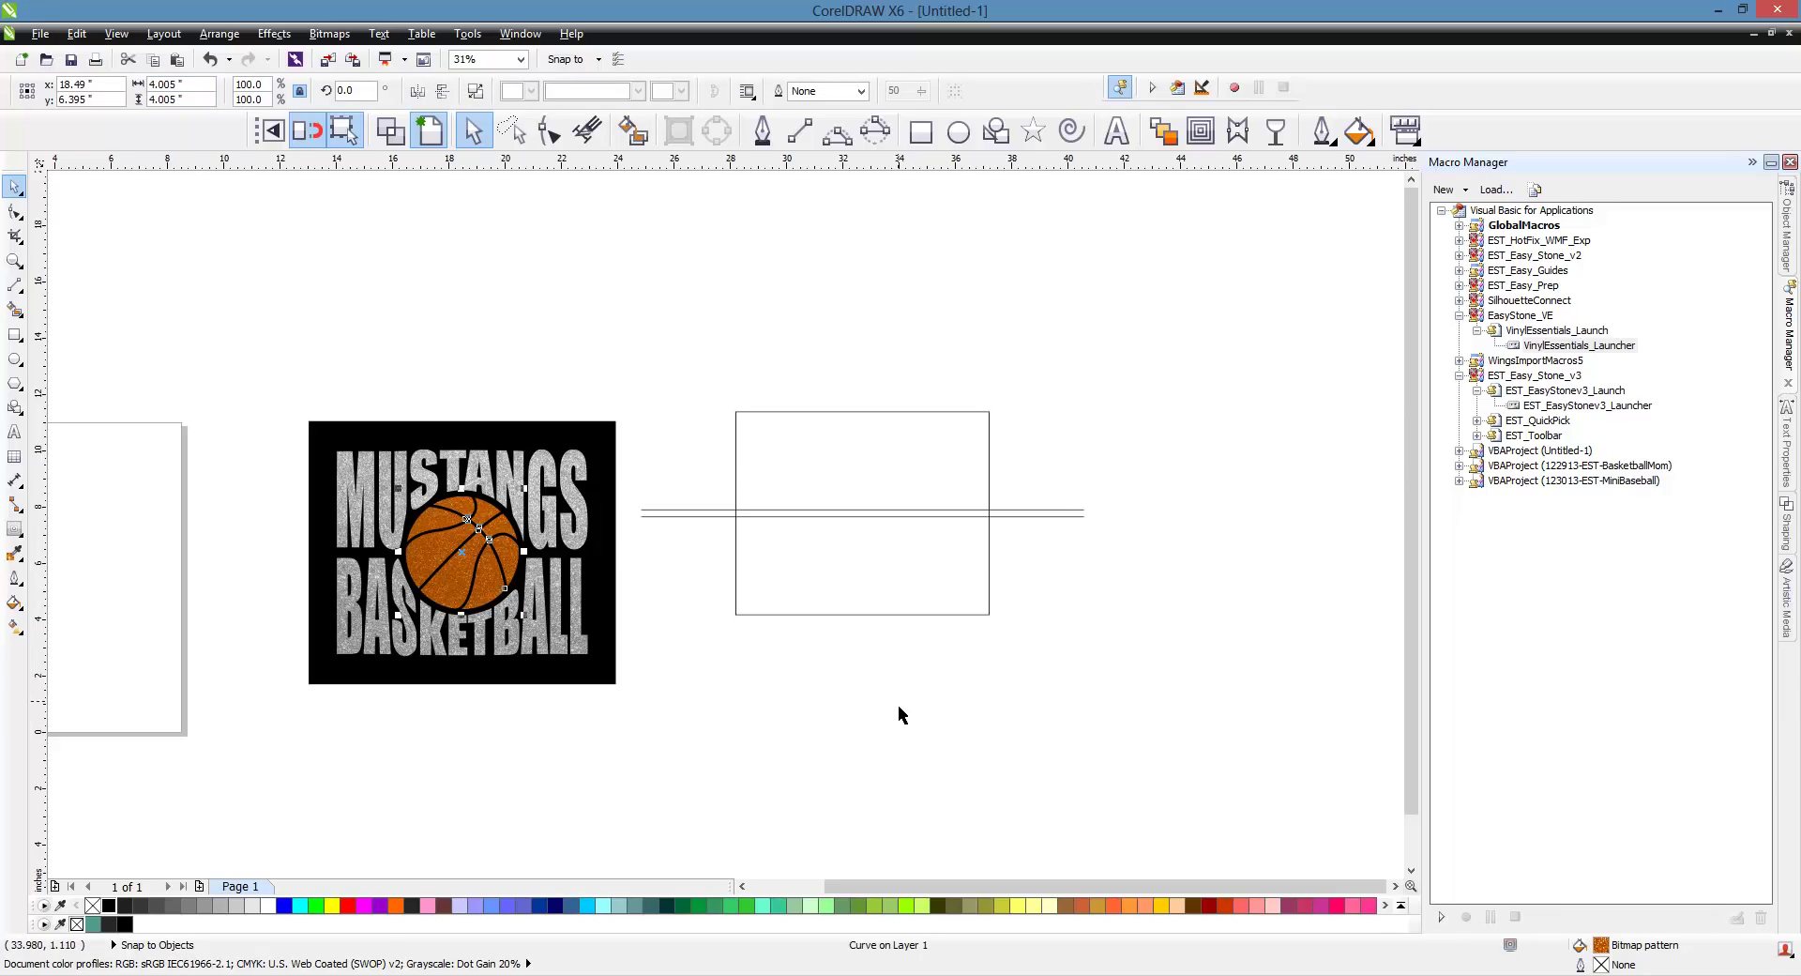
click(966, 143)
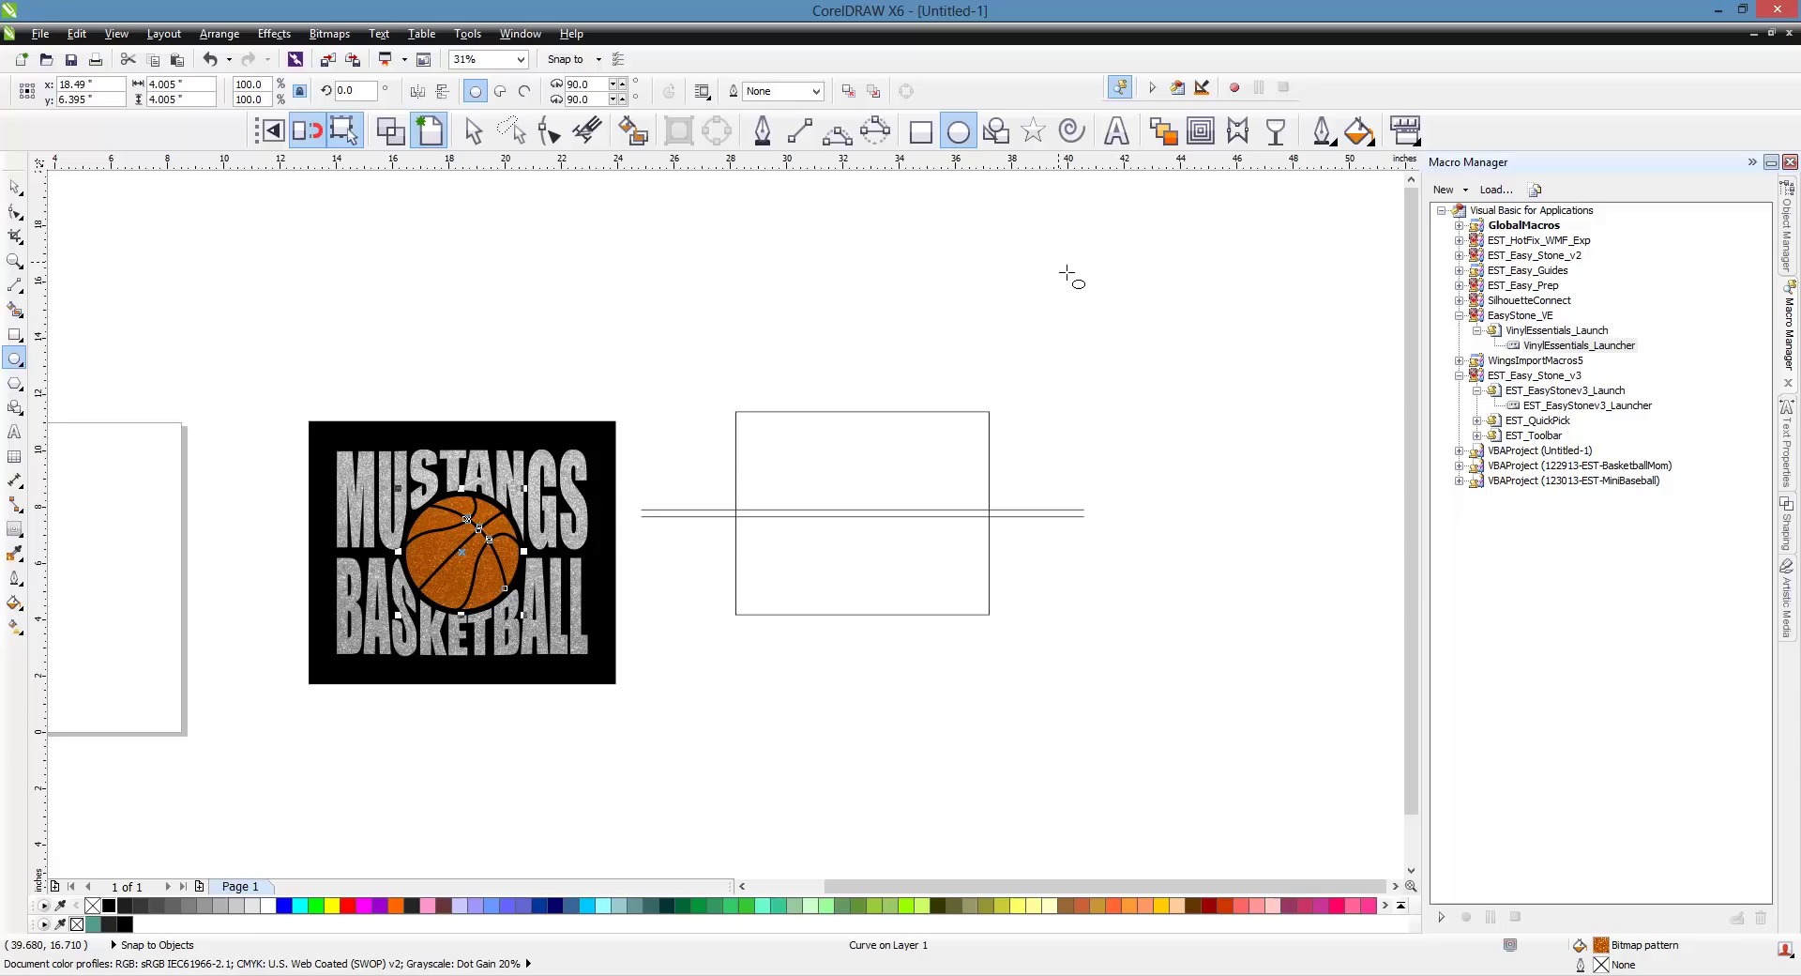
drag(1066, 273, 1290, 515)
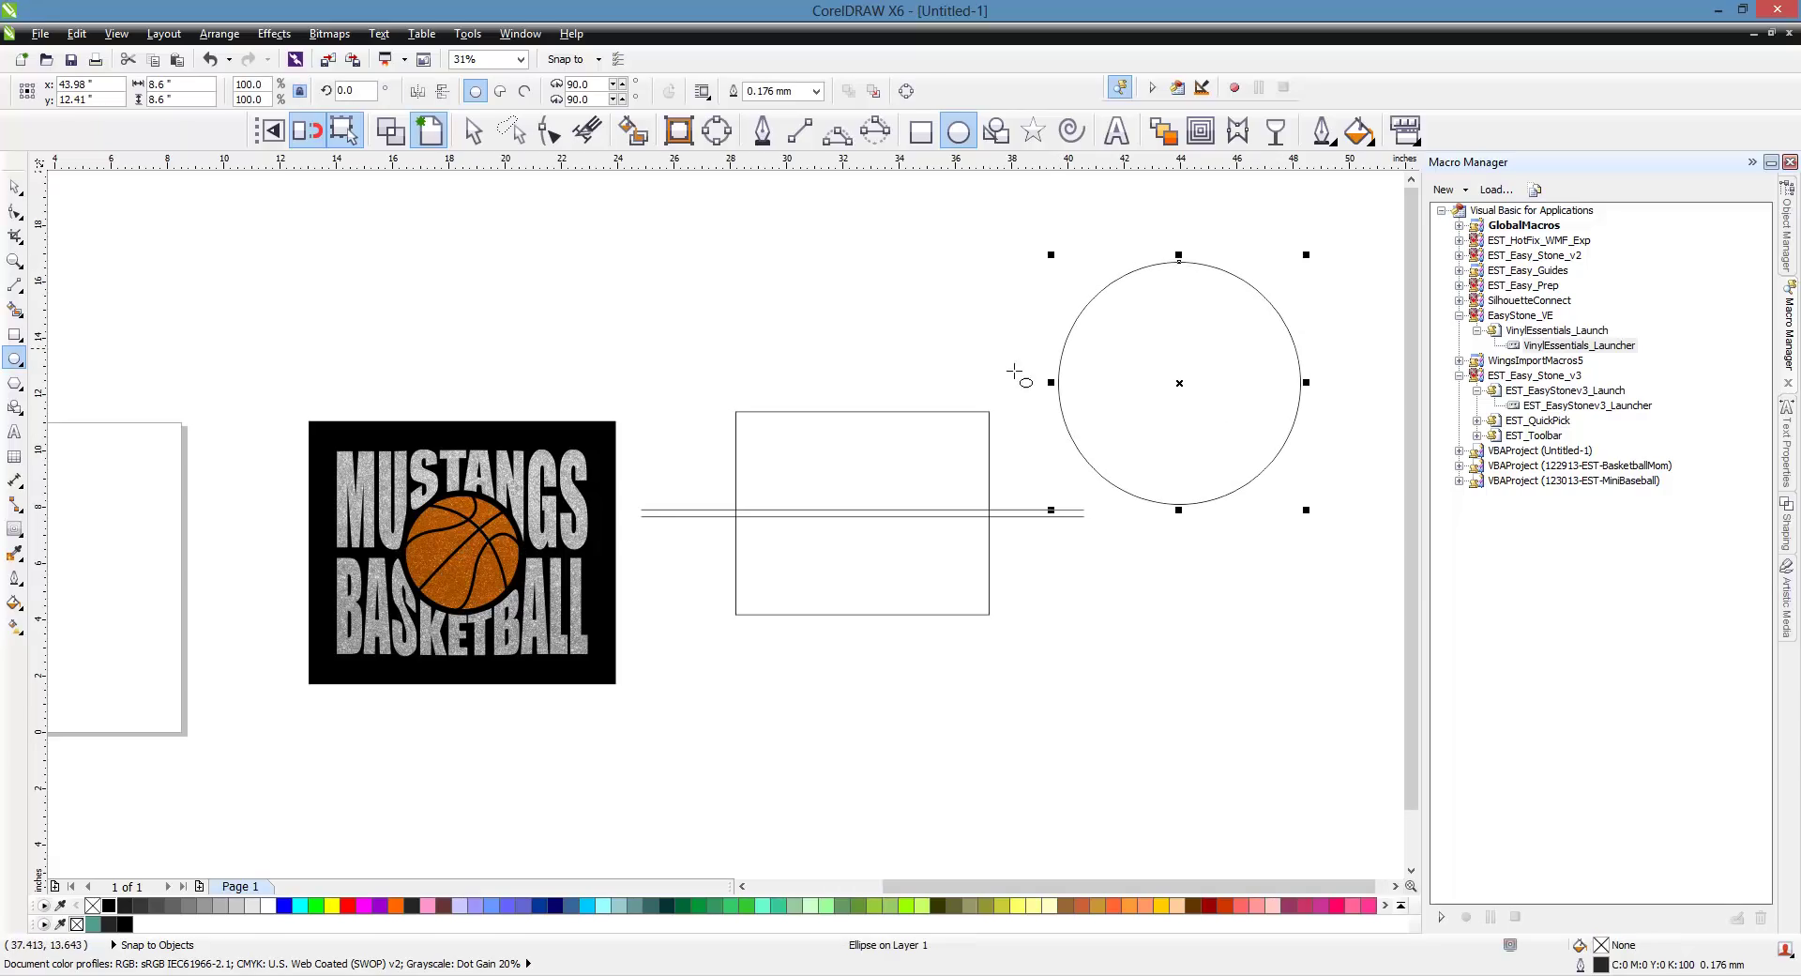
click(188, 84)
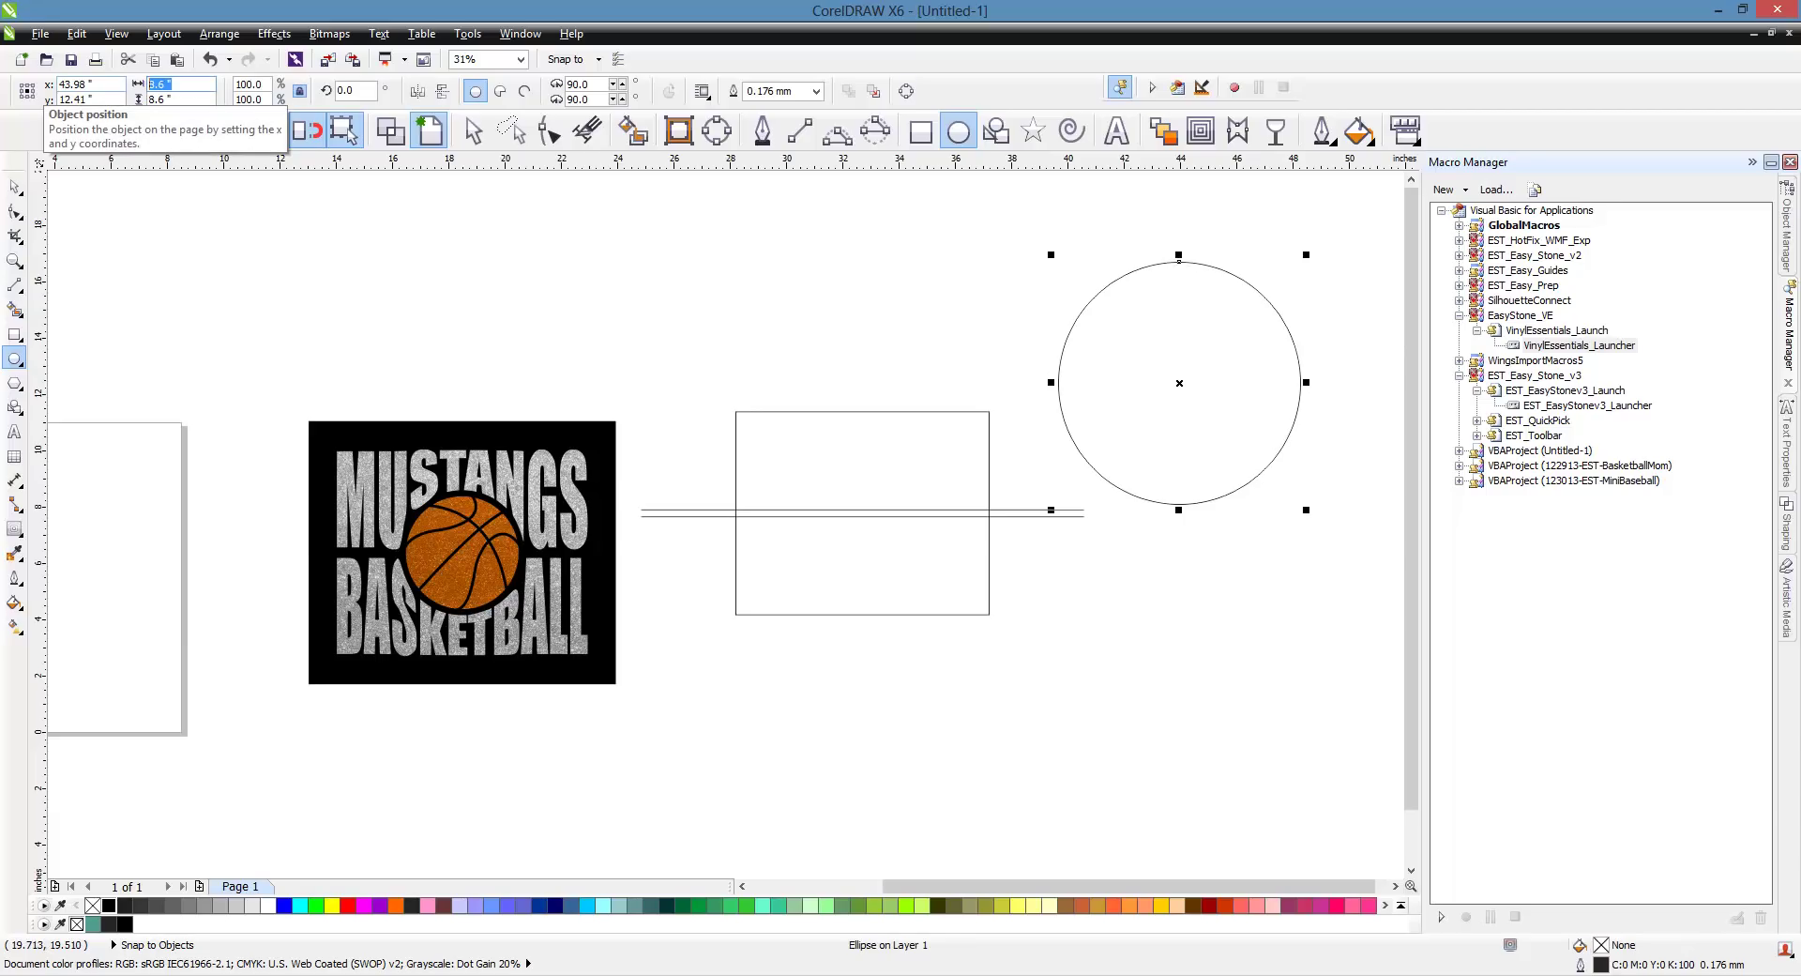
text(4.5)
key(Return)
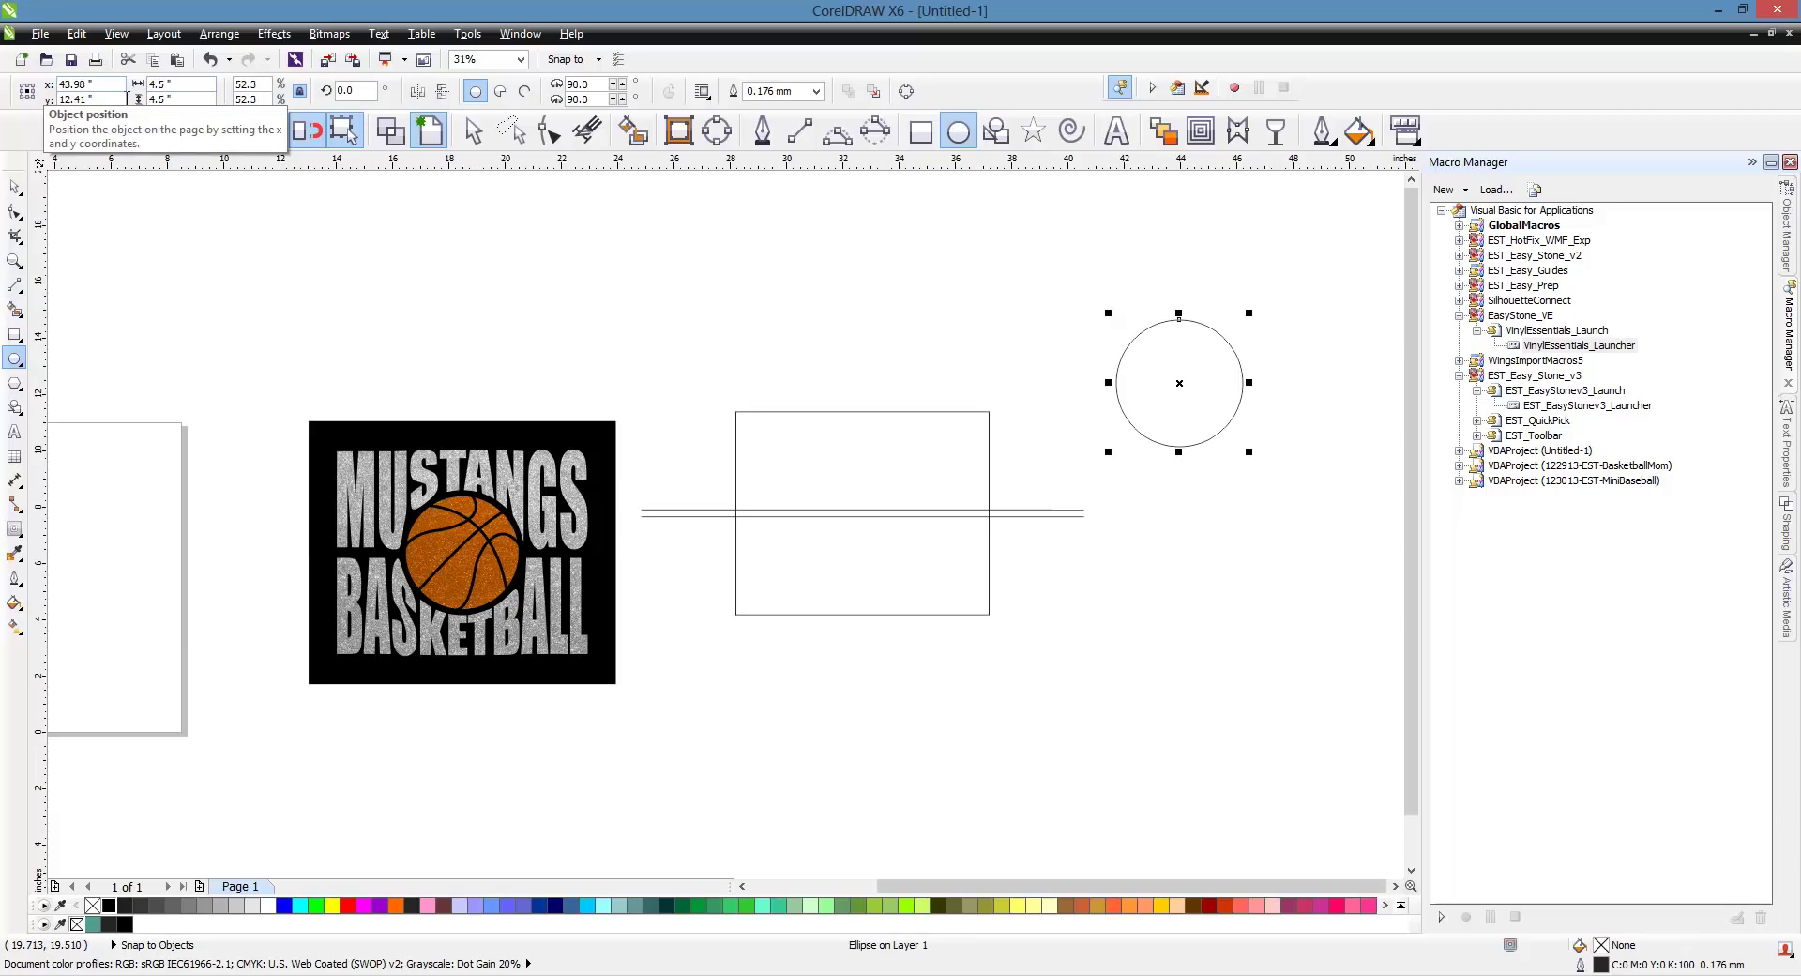
click(23, 190)
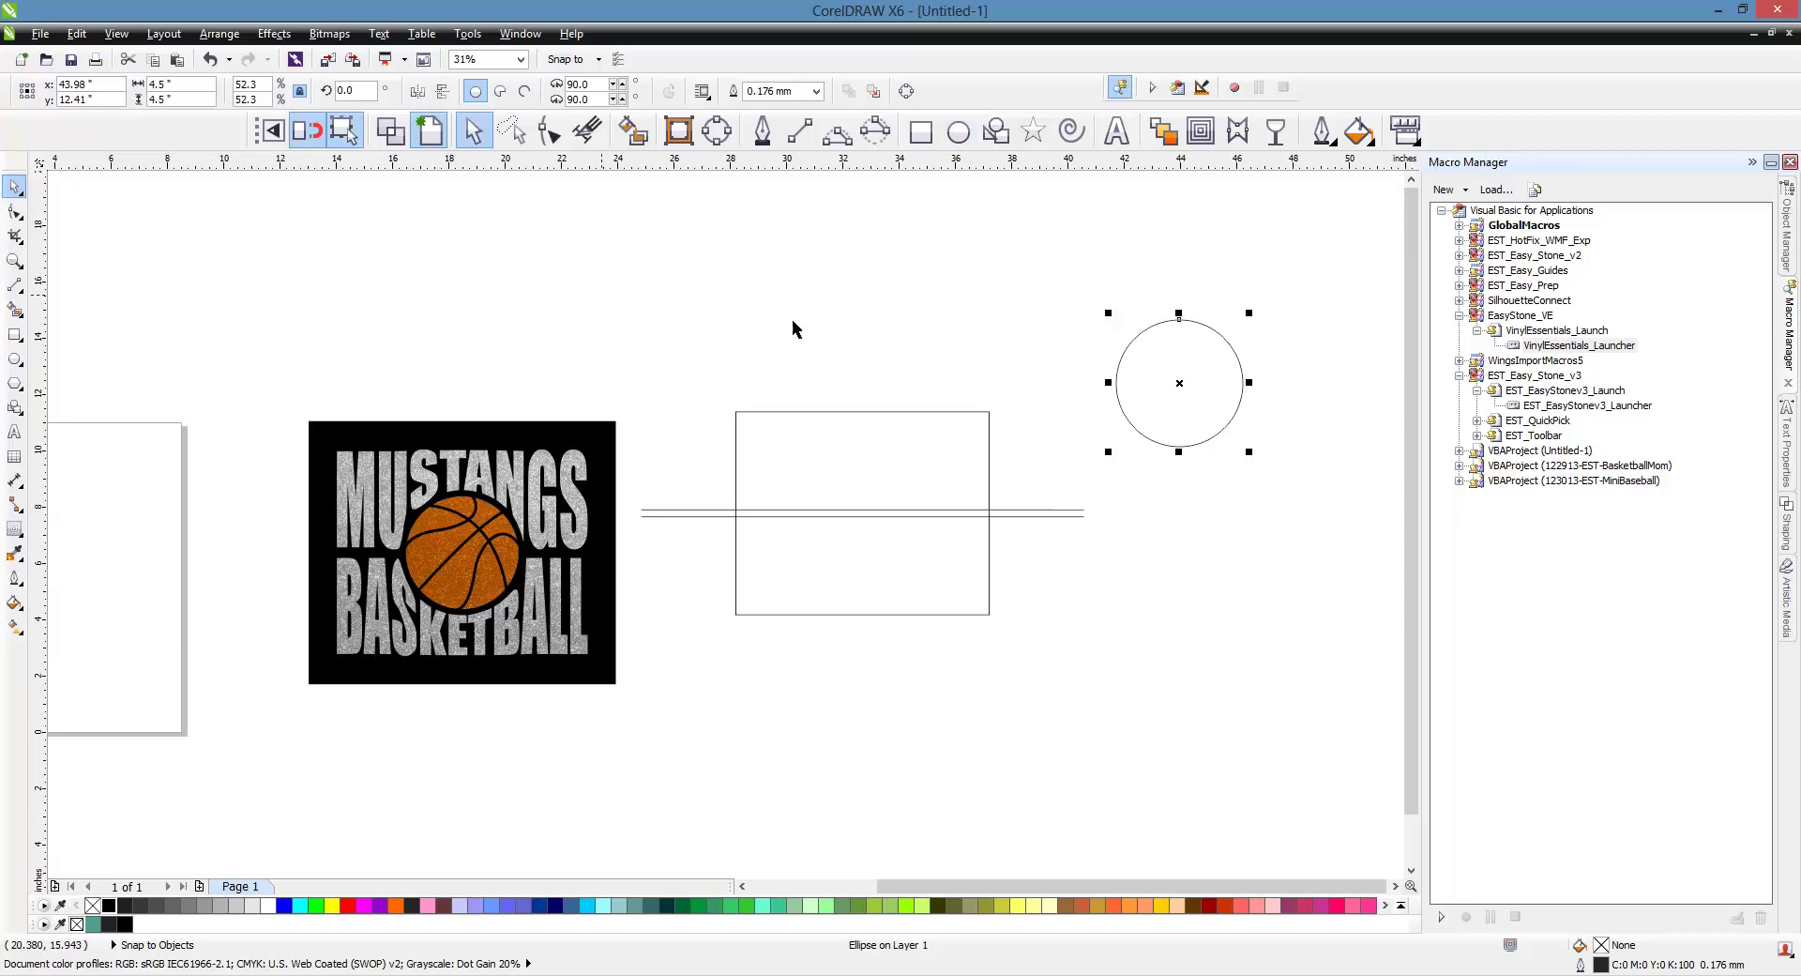
- Try centring the circle and rectangle on each other horizontally and vertically
scroll(1206, 369, up, 1)
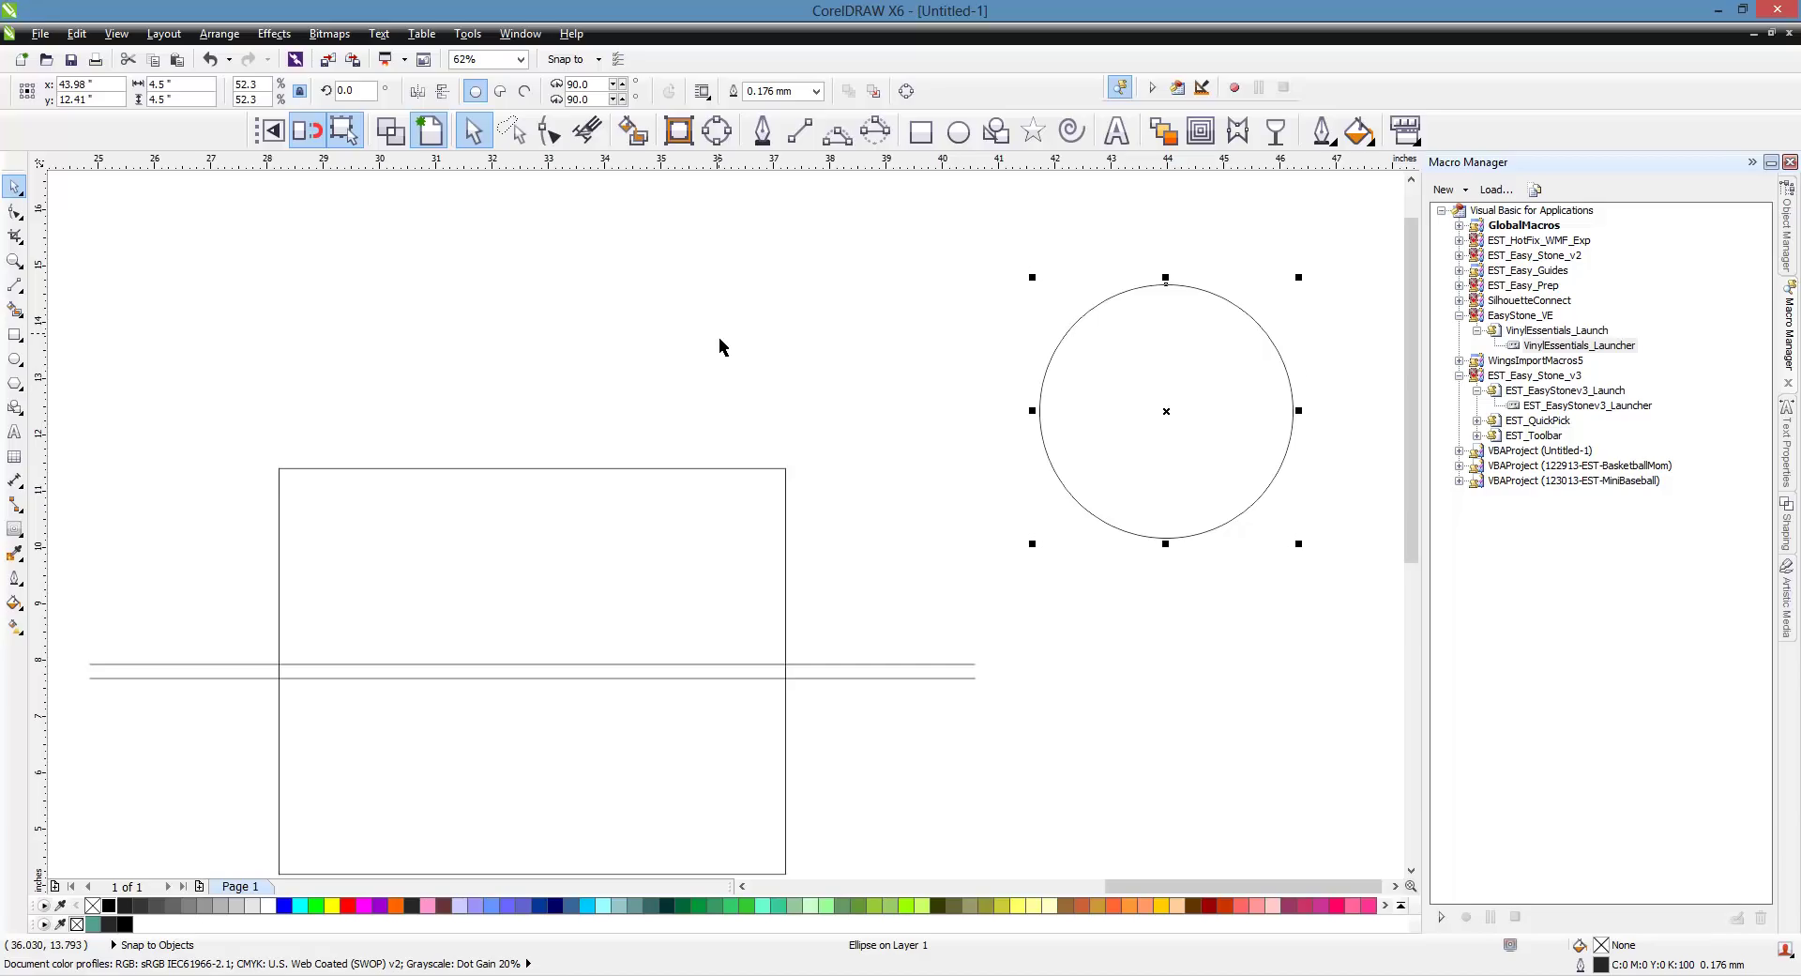
scroll(720, 347, down, 2)
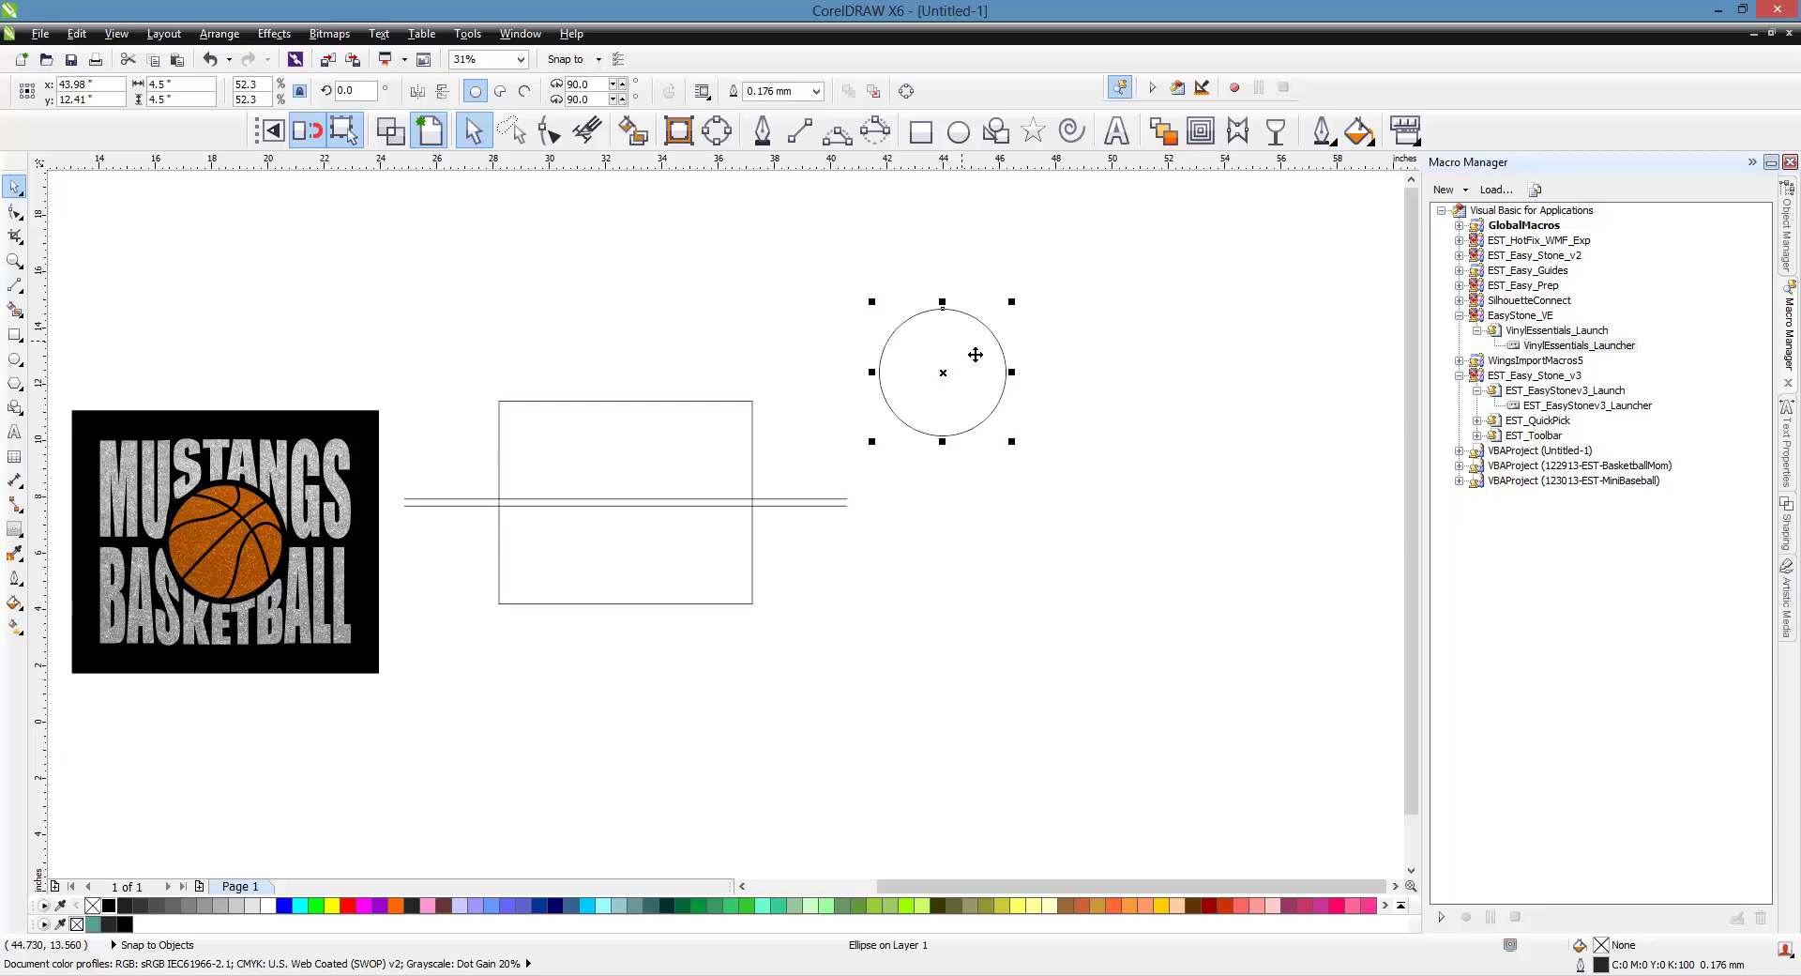
shift+click(640, 467)
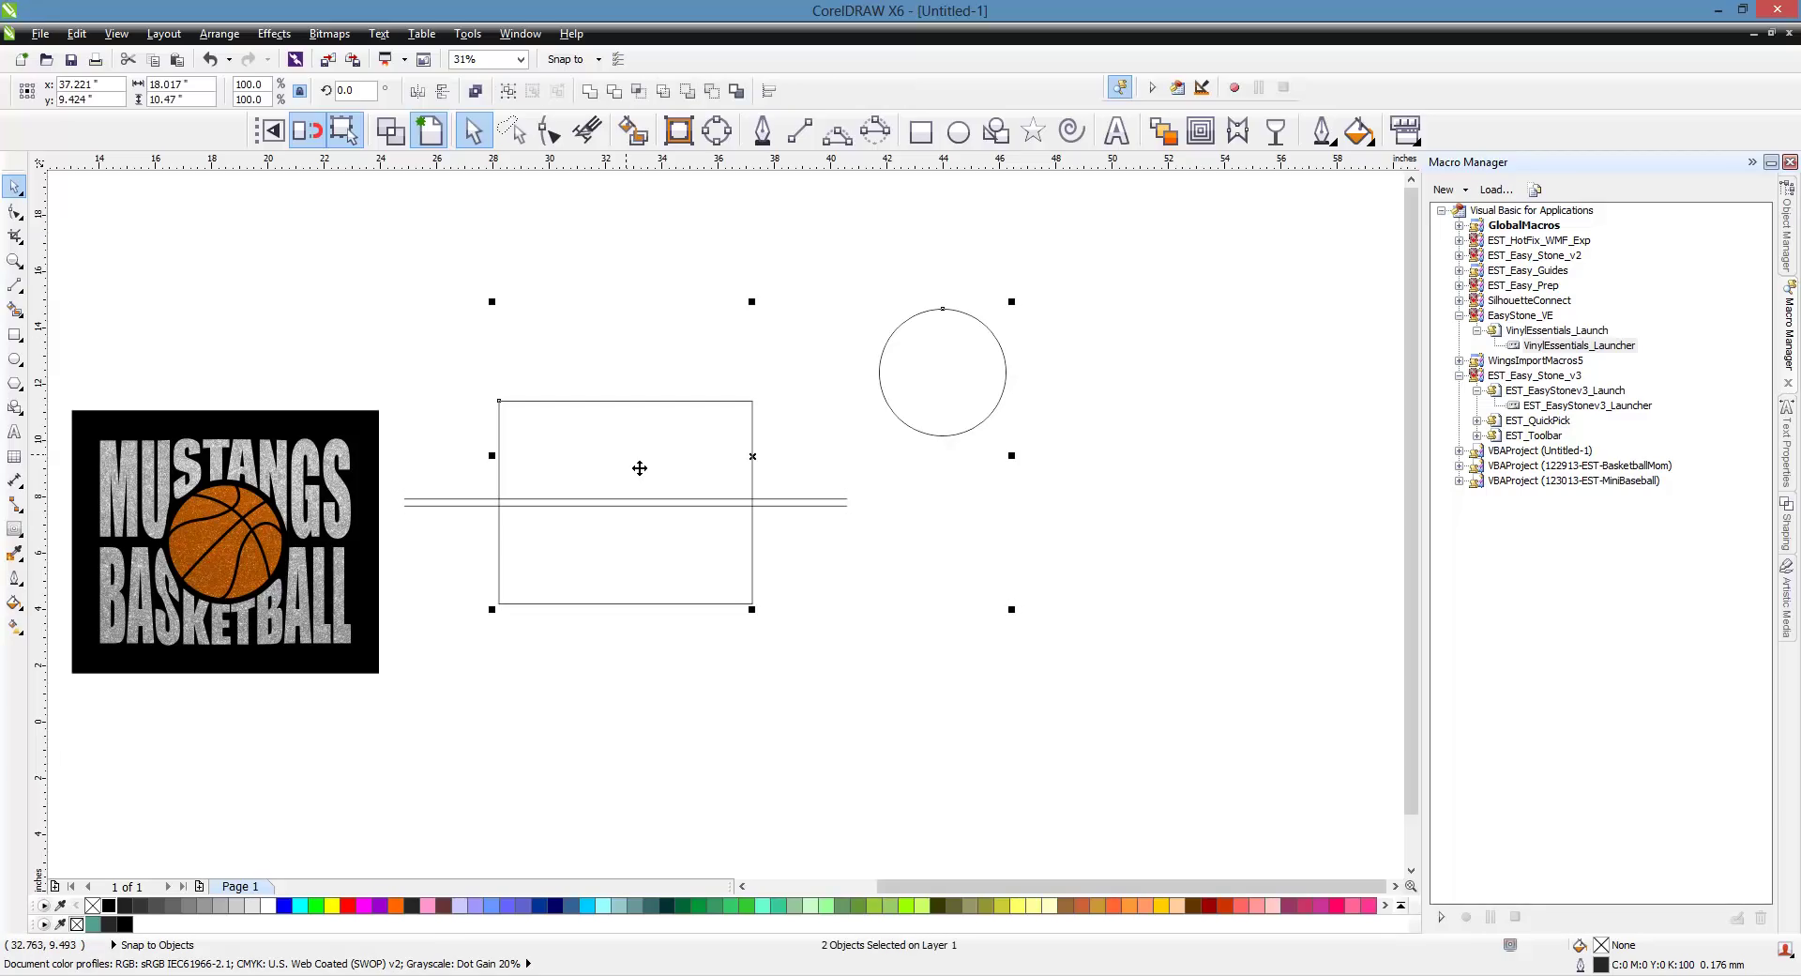
key(c)
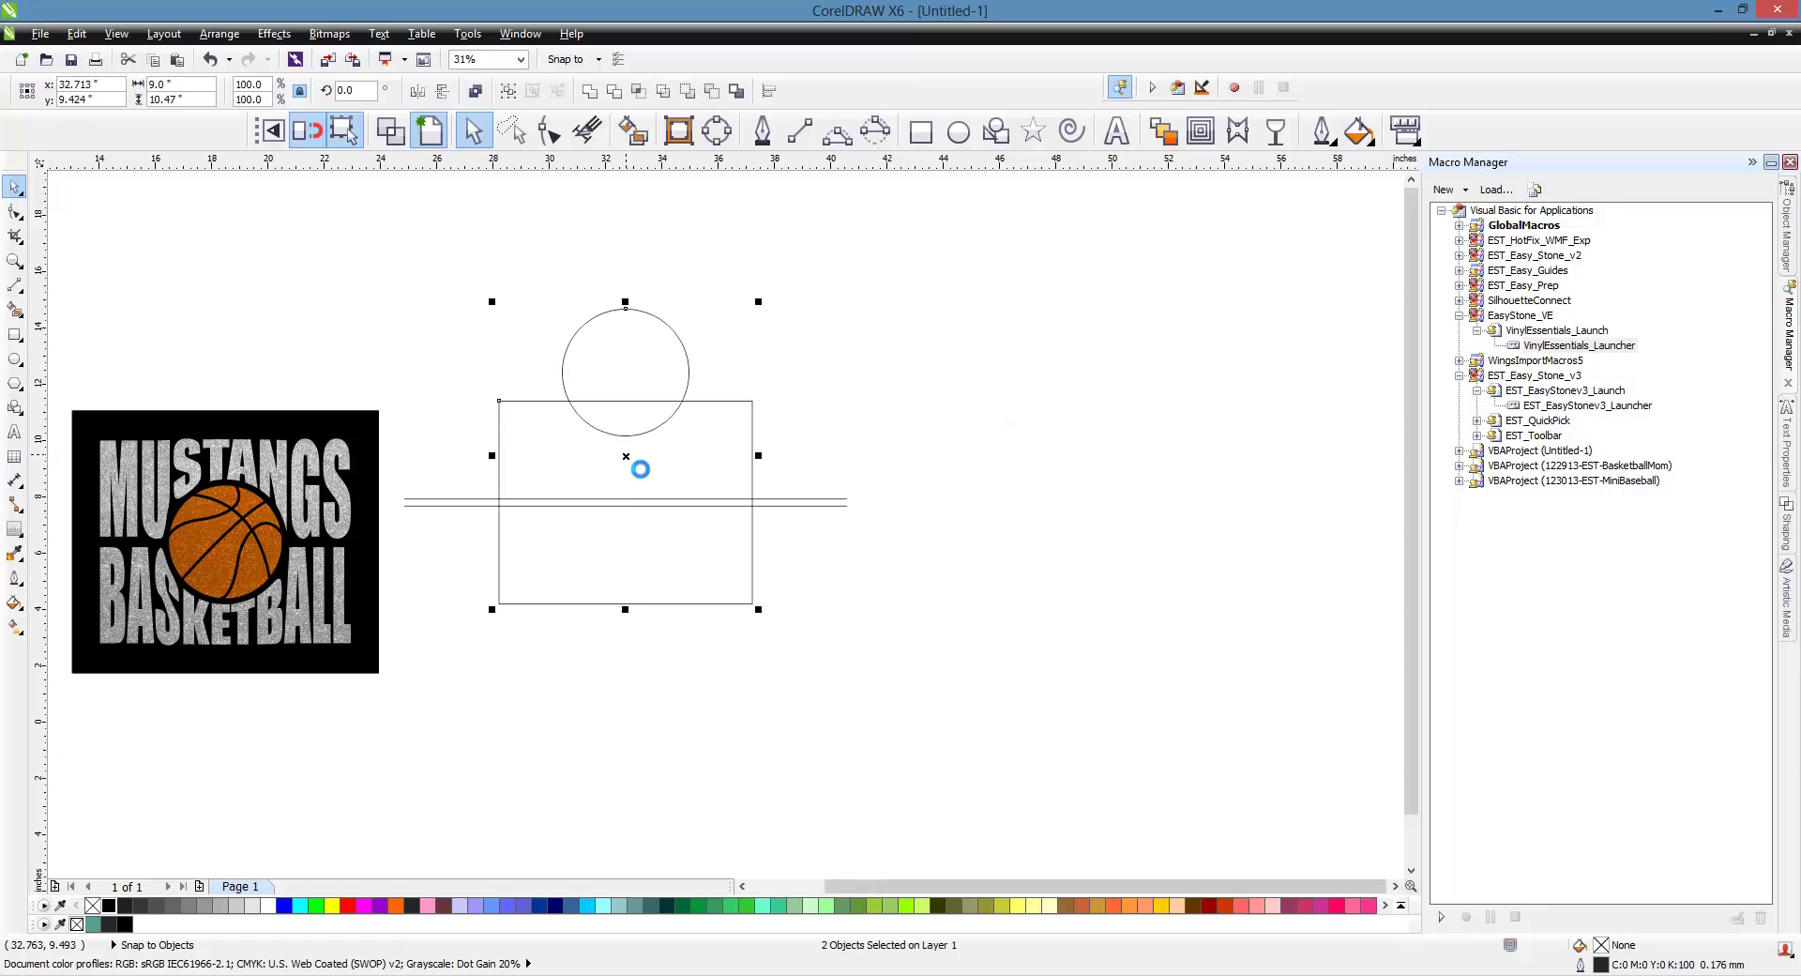
key(e)
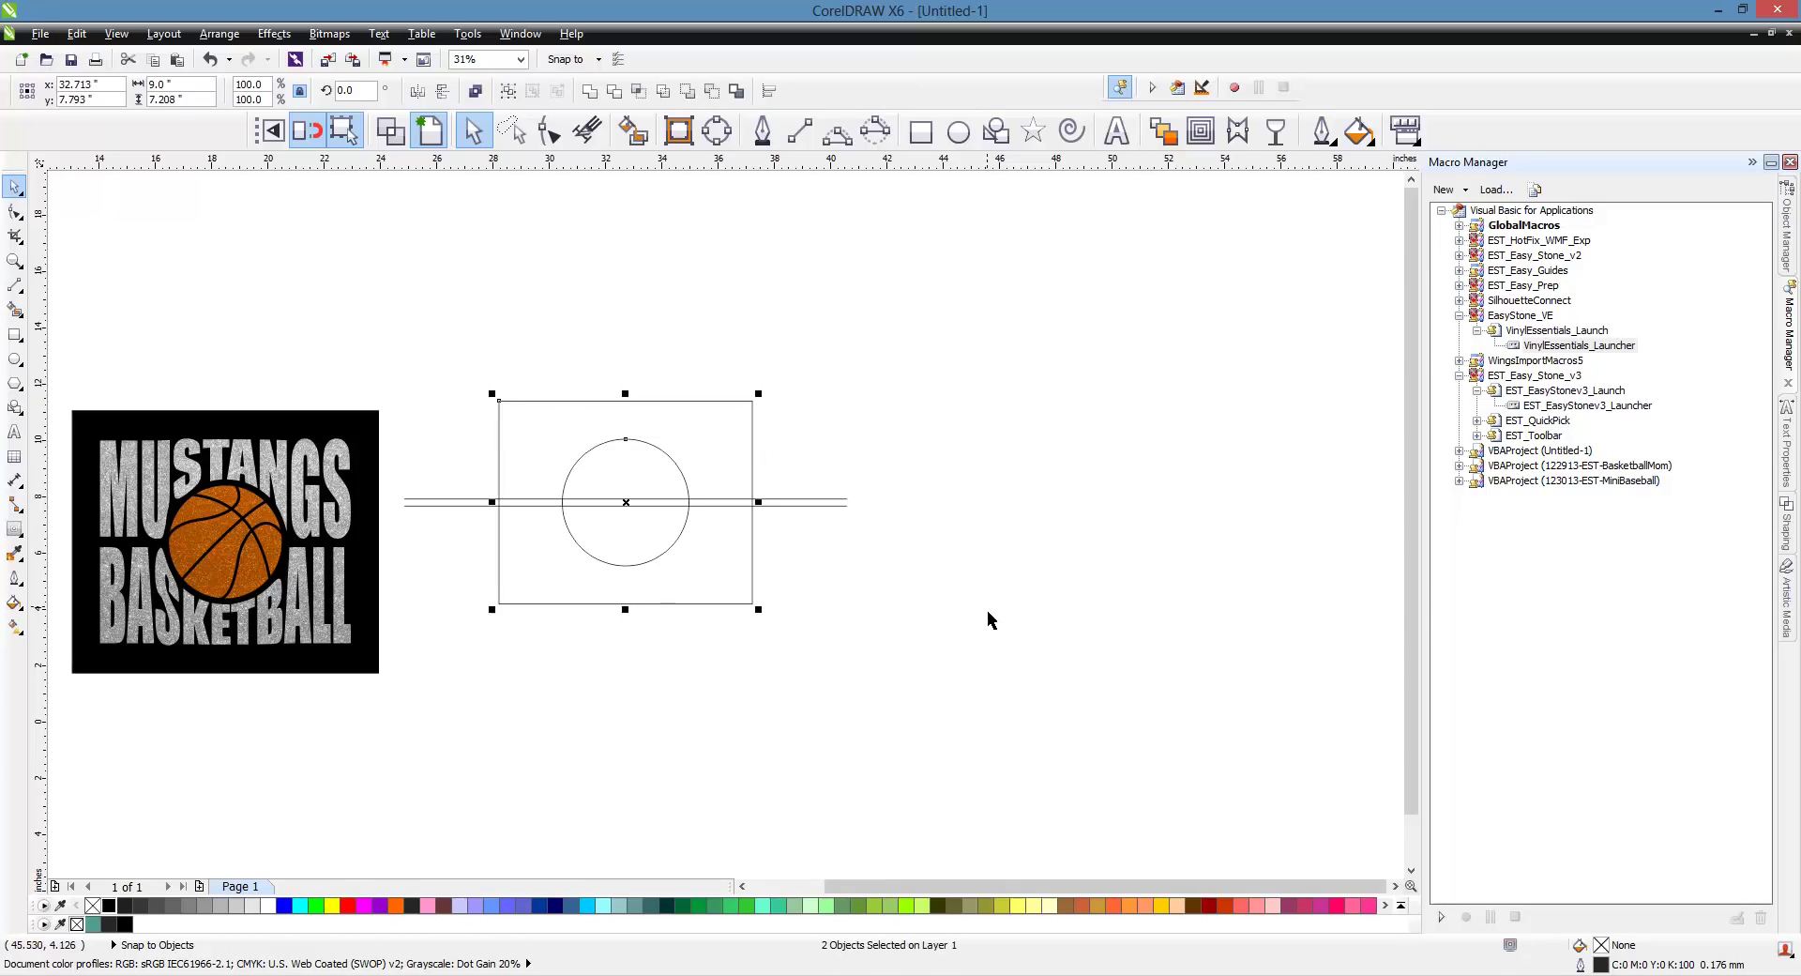
click(987, 610)
- Undo the trial centring, then try aligning the rectangle's centre to the circle
key(ctrl+z)
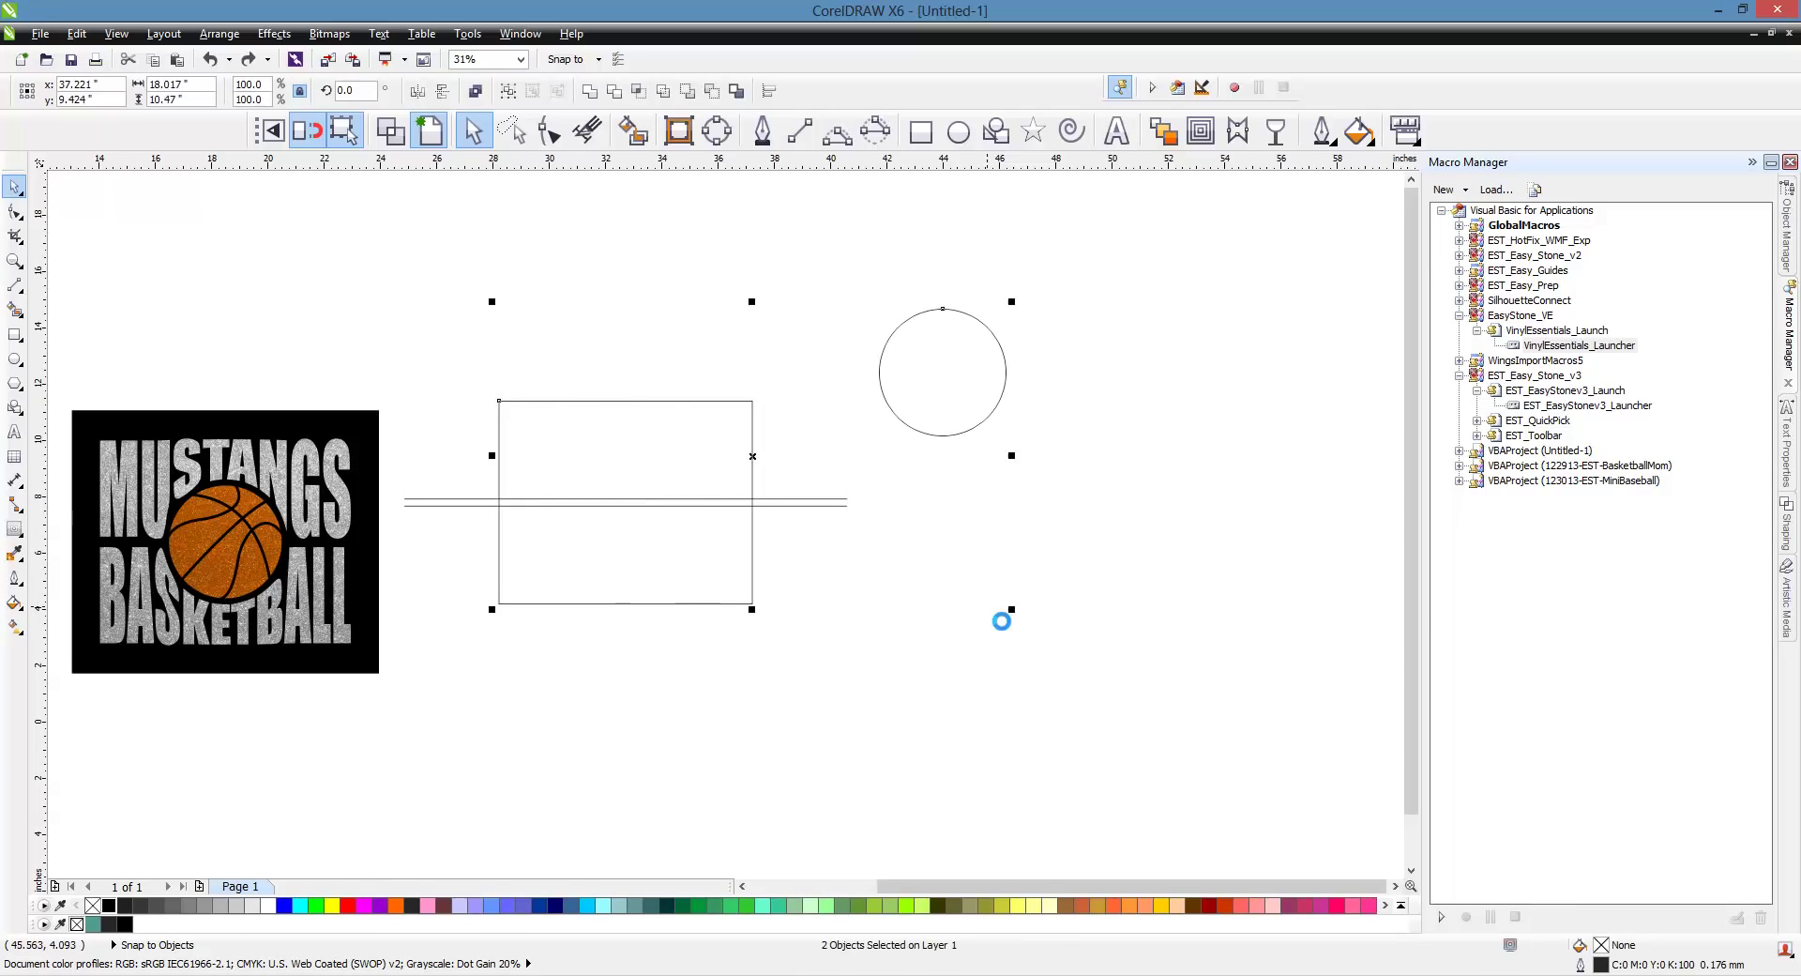
click(606, 582)
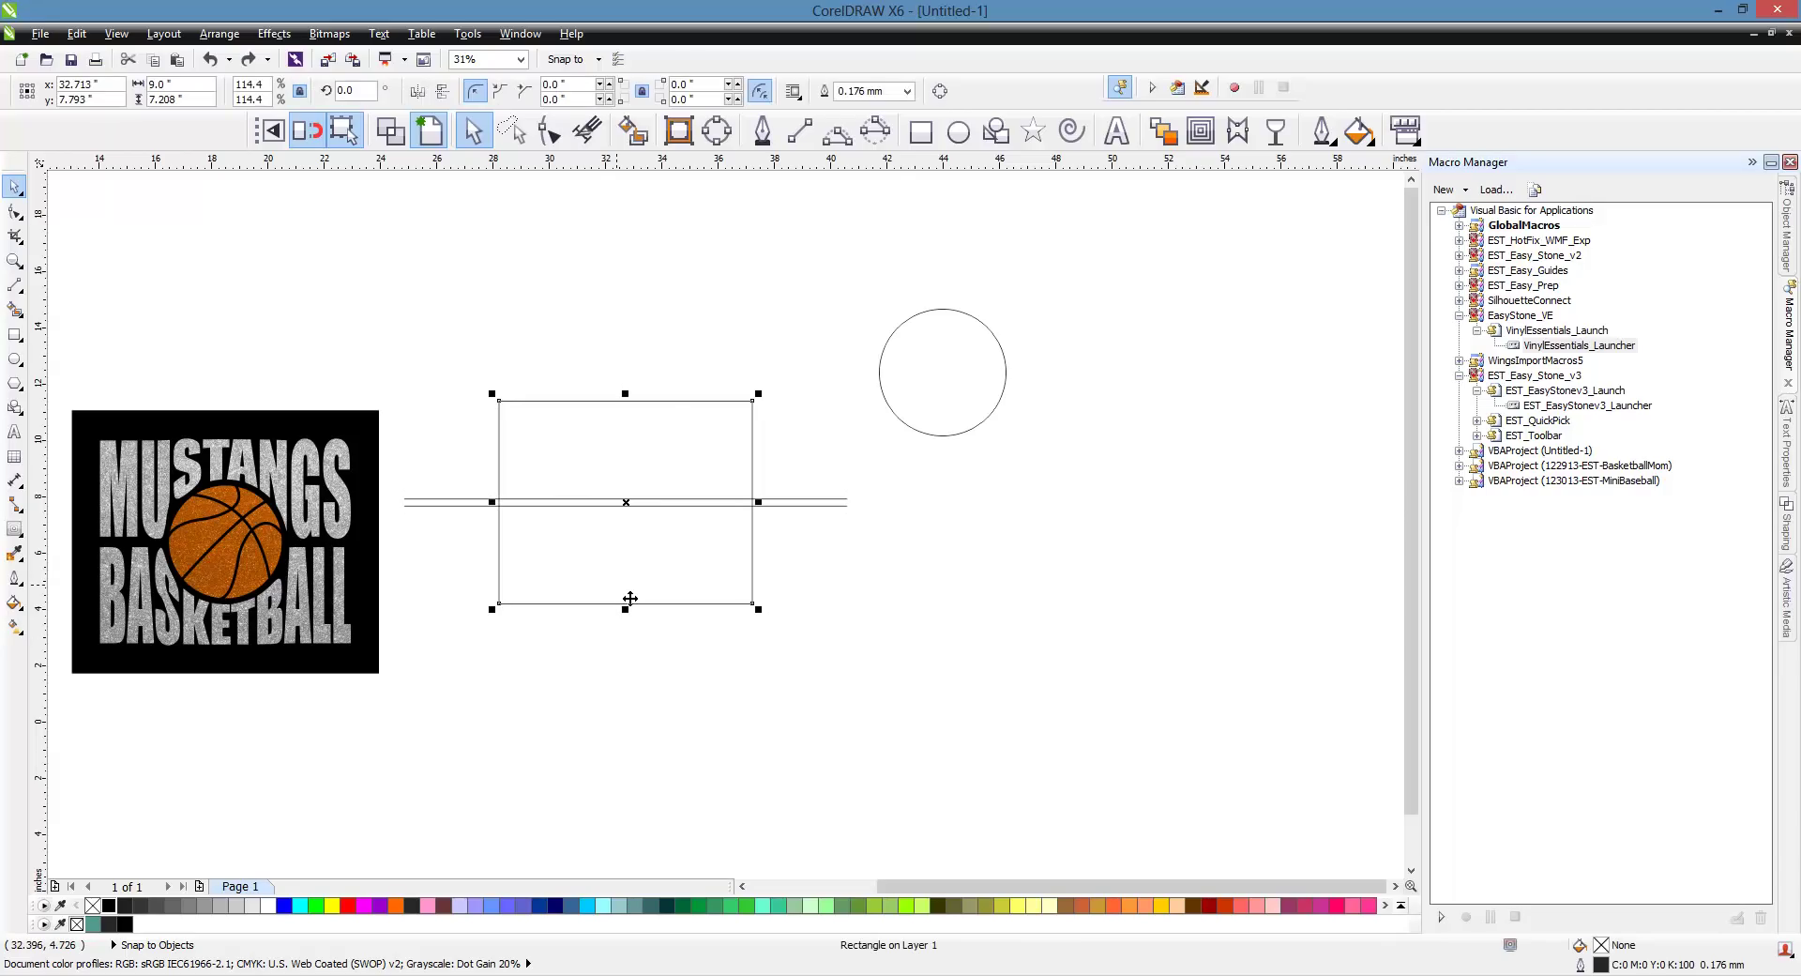
shift+click(972, 394)
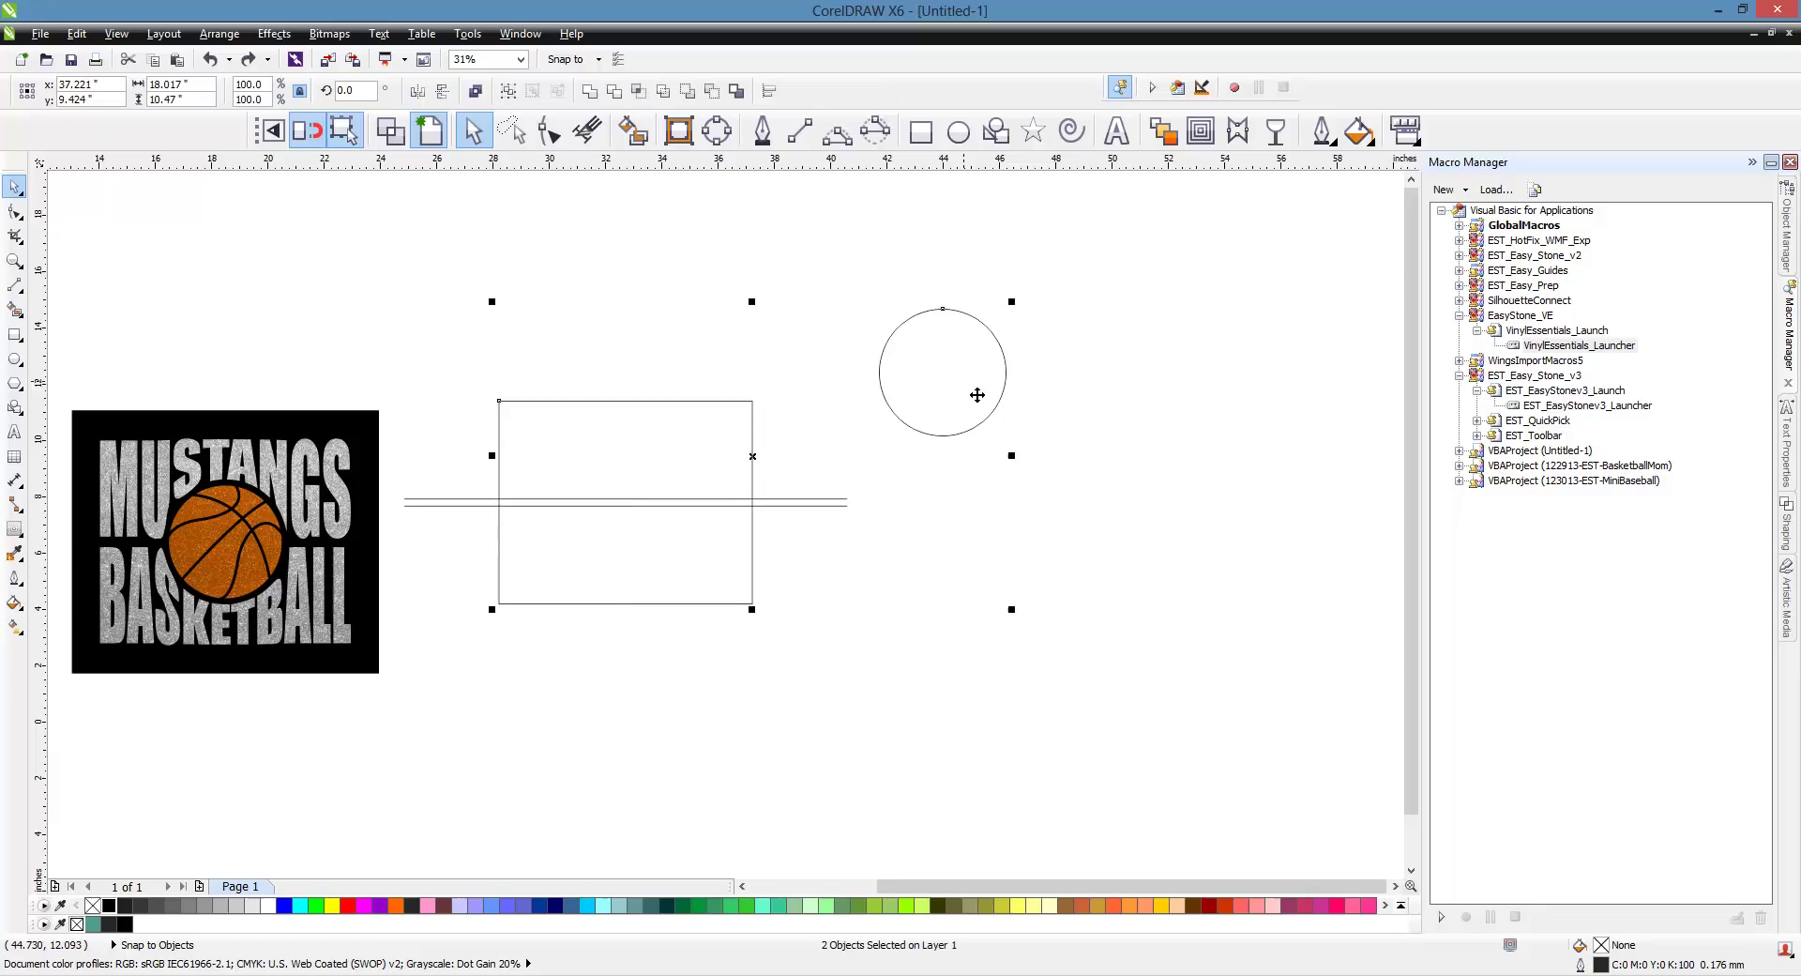
key(c)
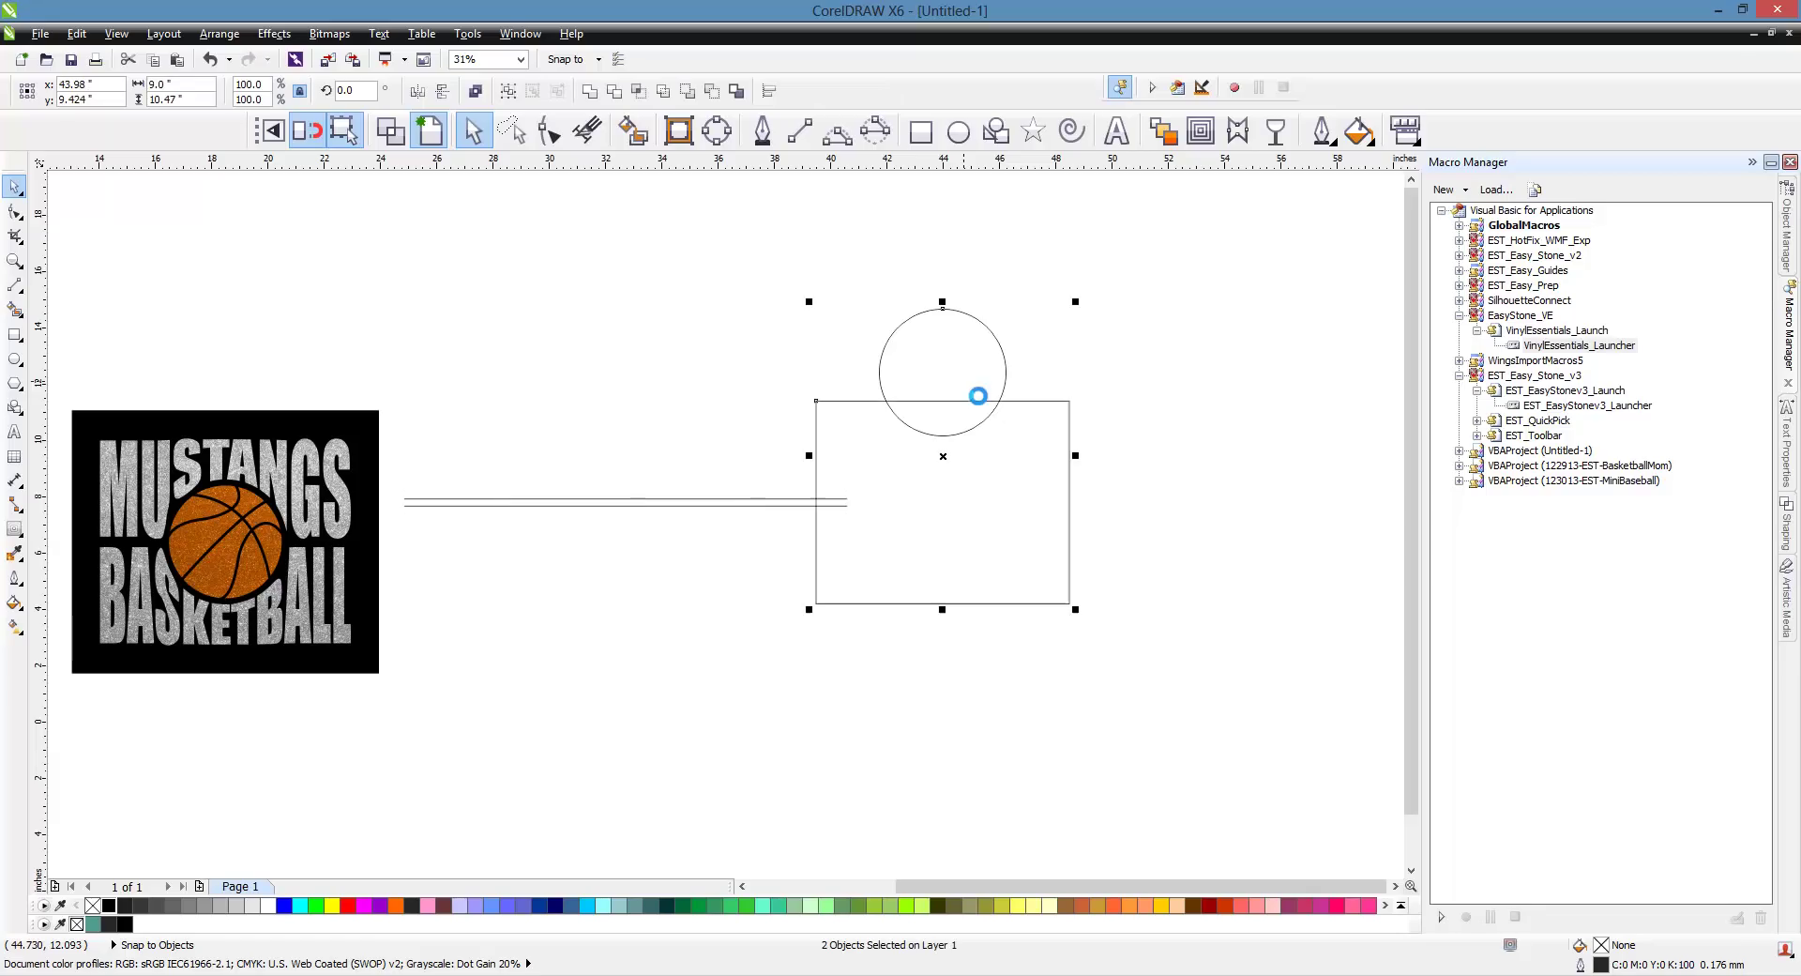
key(e)
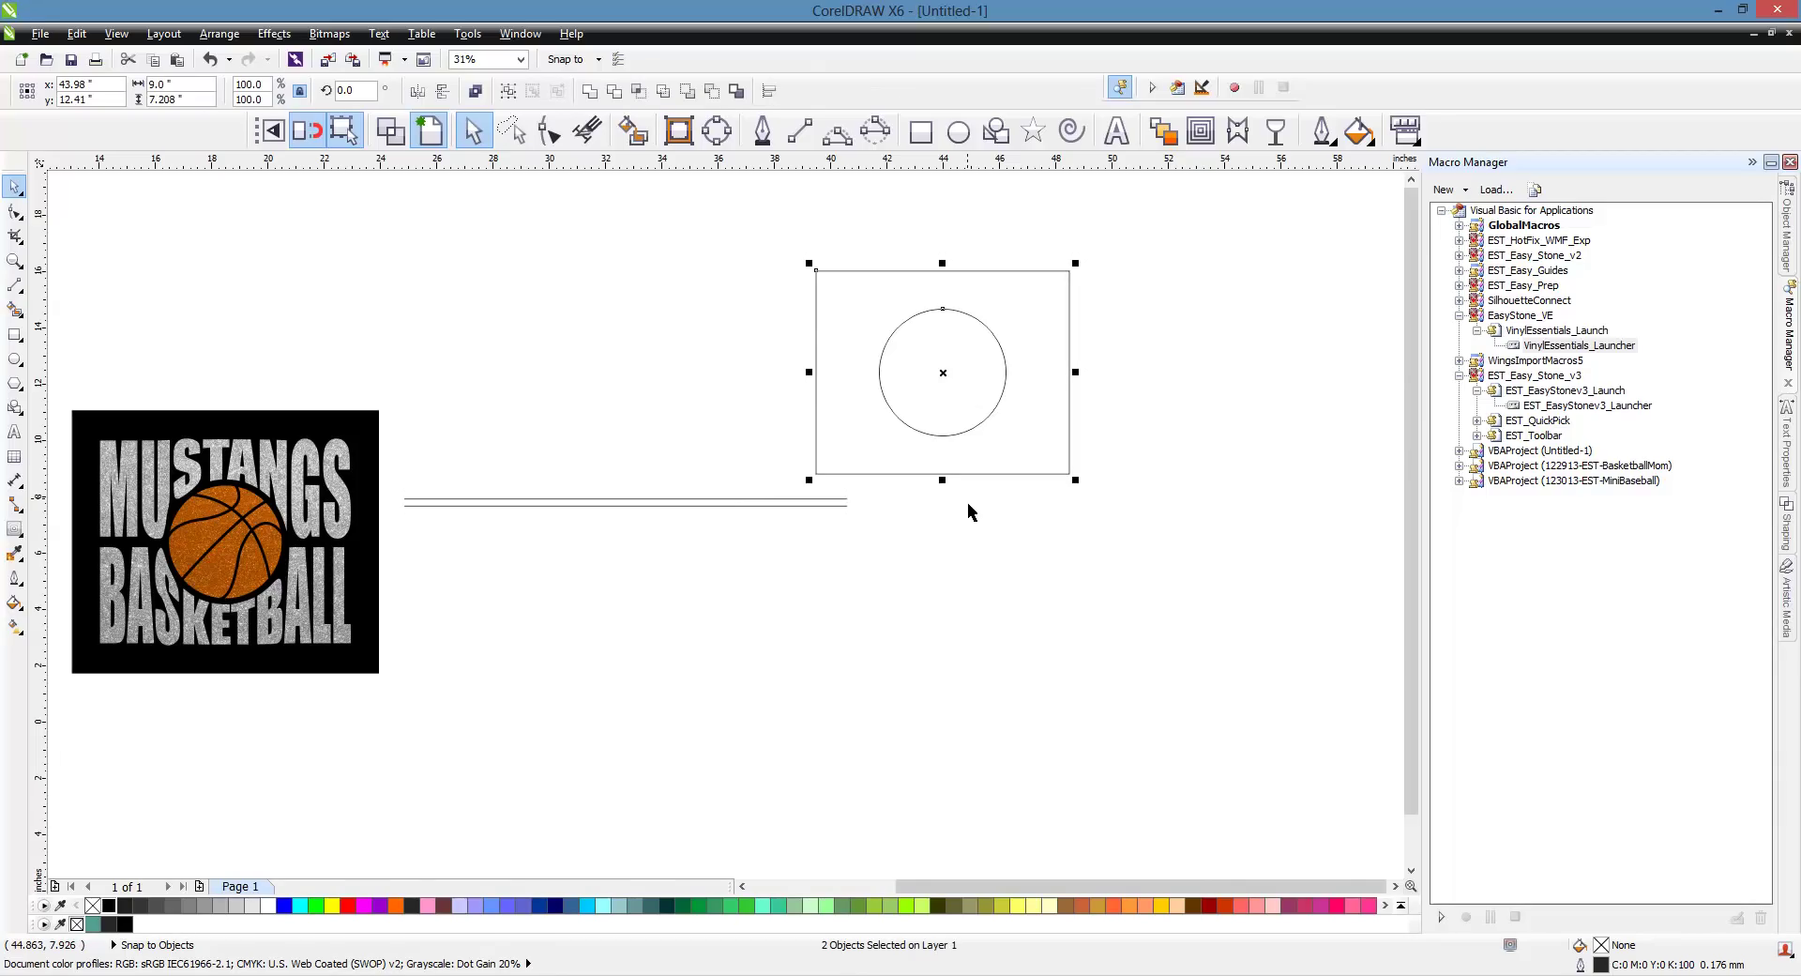
- Undo that alignment and select the circle followed by the rectangle
key(ctrl+z)
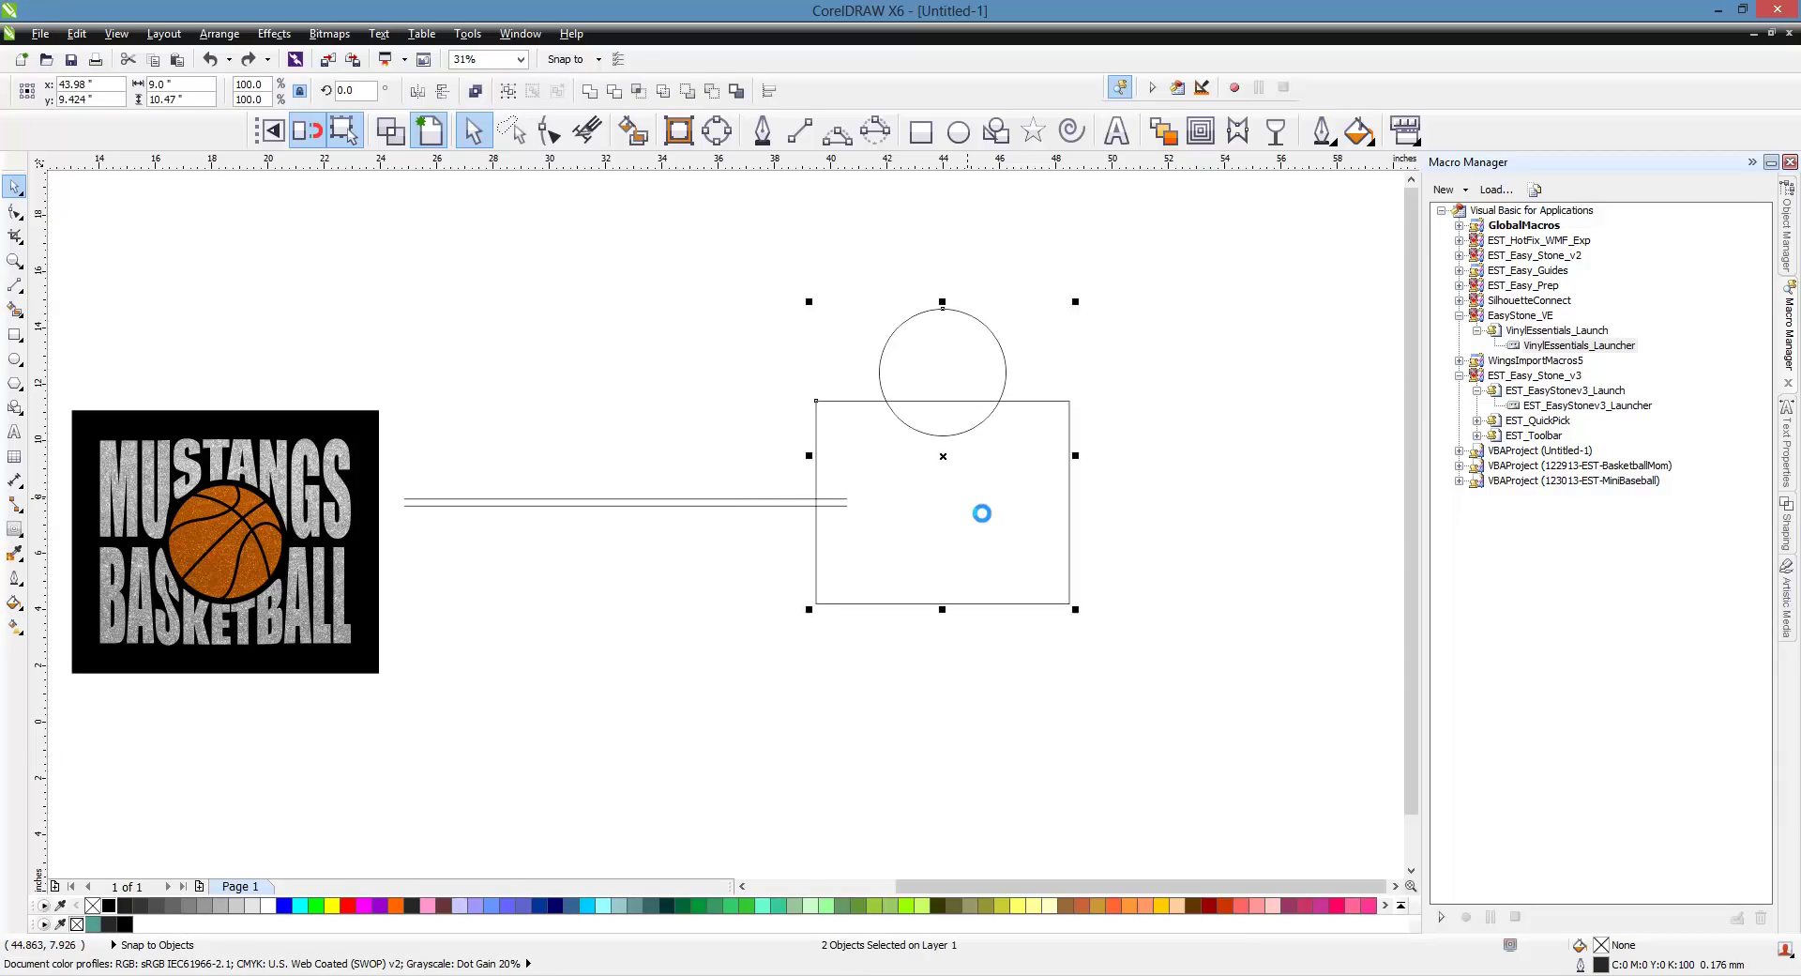
key(ctrl+z)
click(1163, 537)
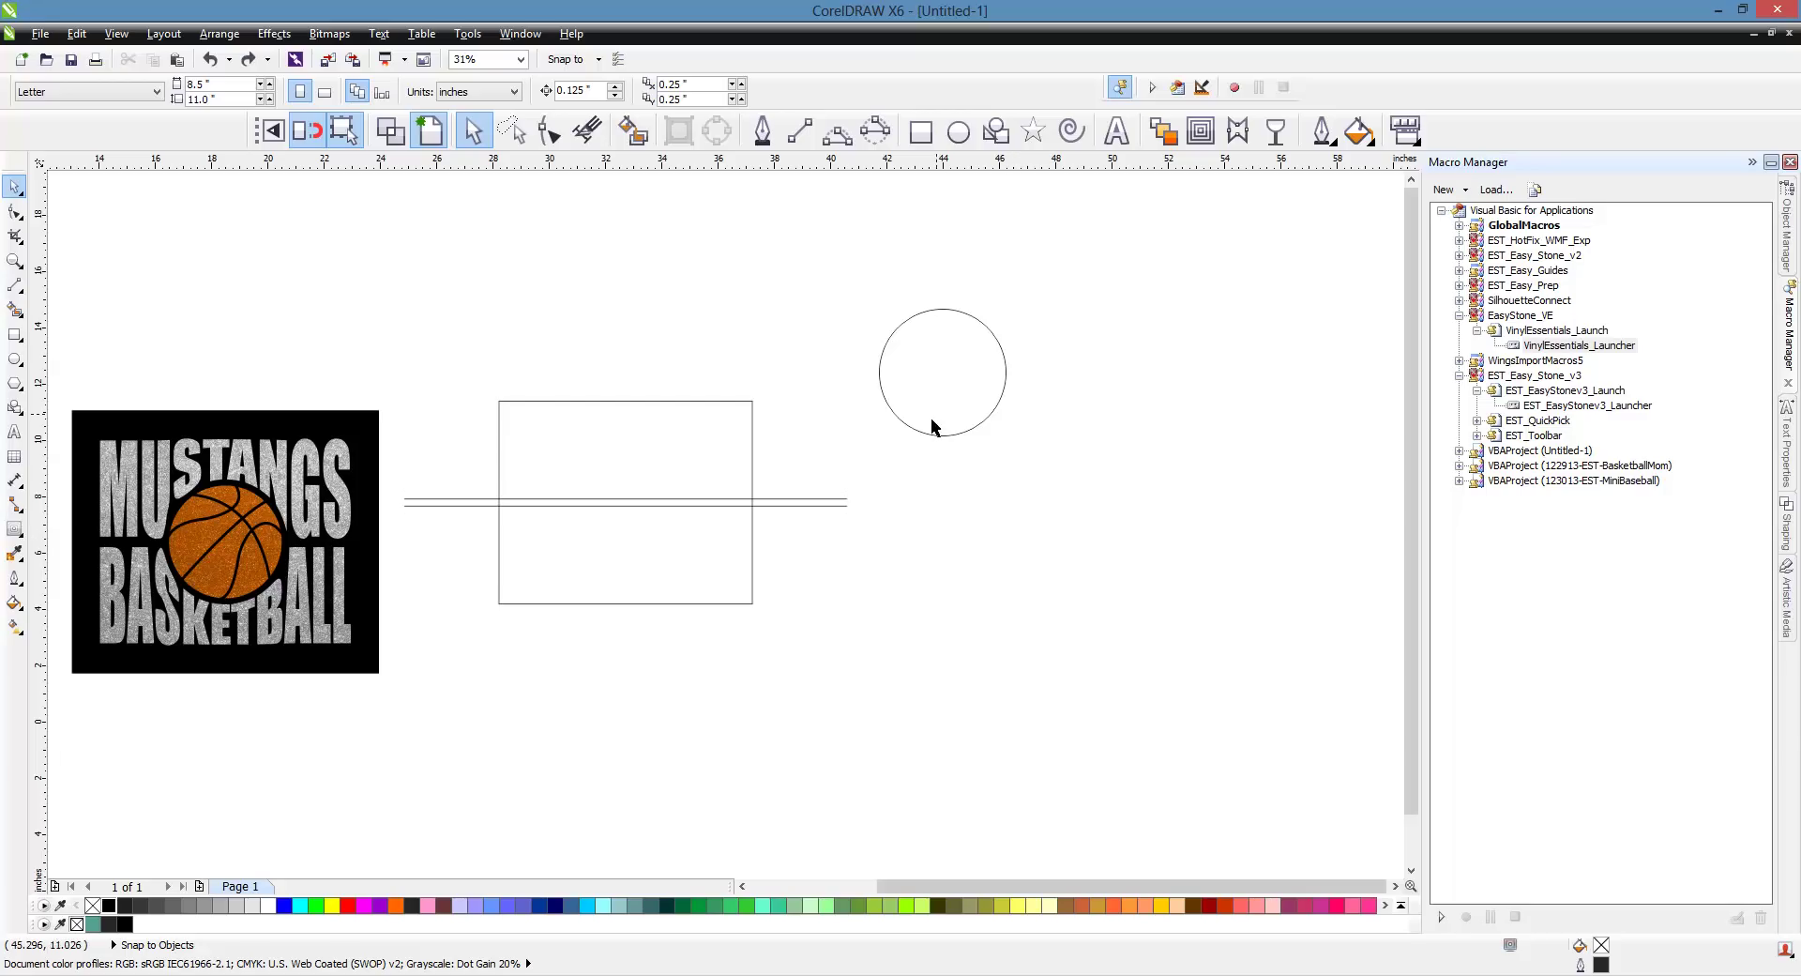
click(953, 362)
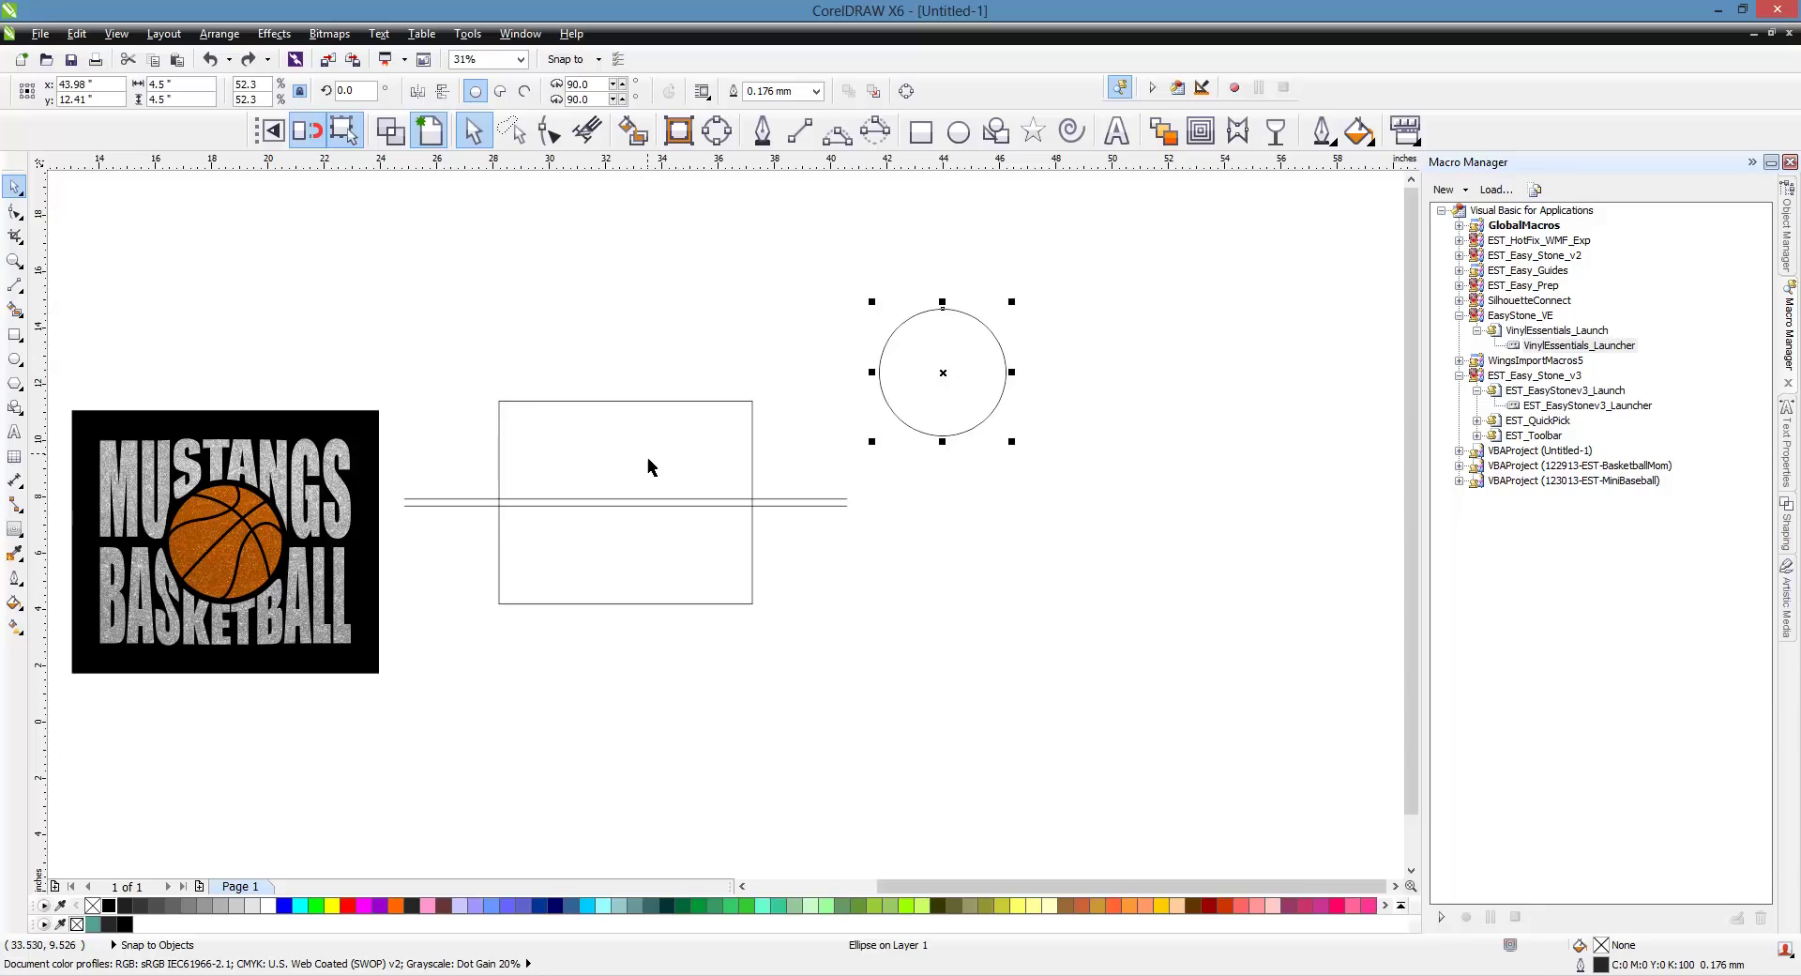
shift+click(732, 485)
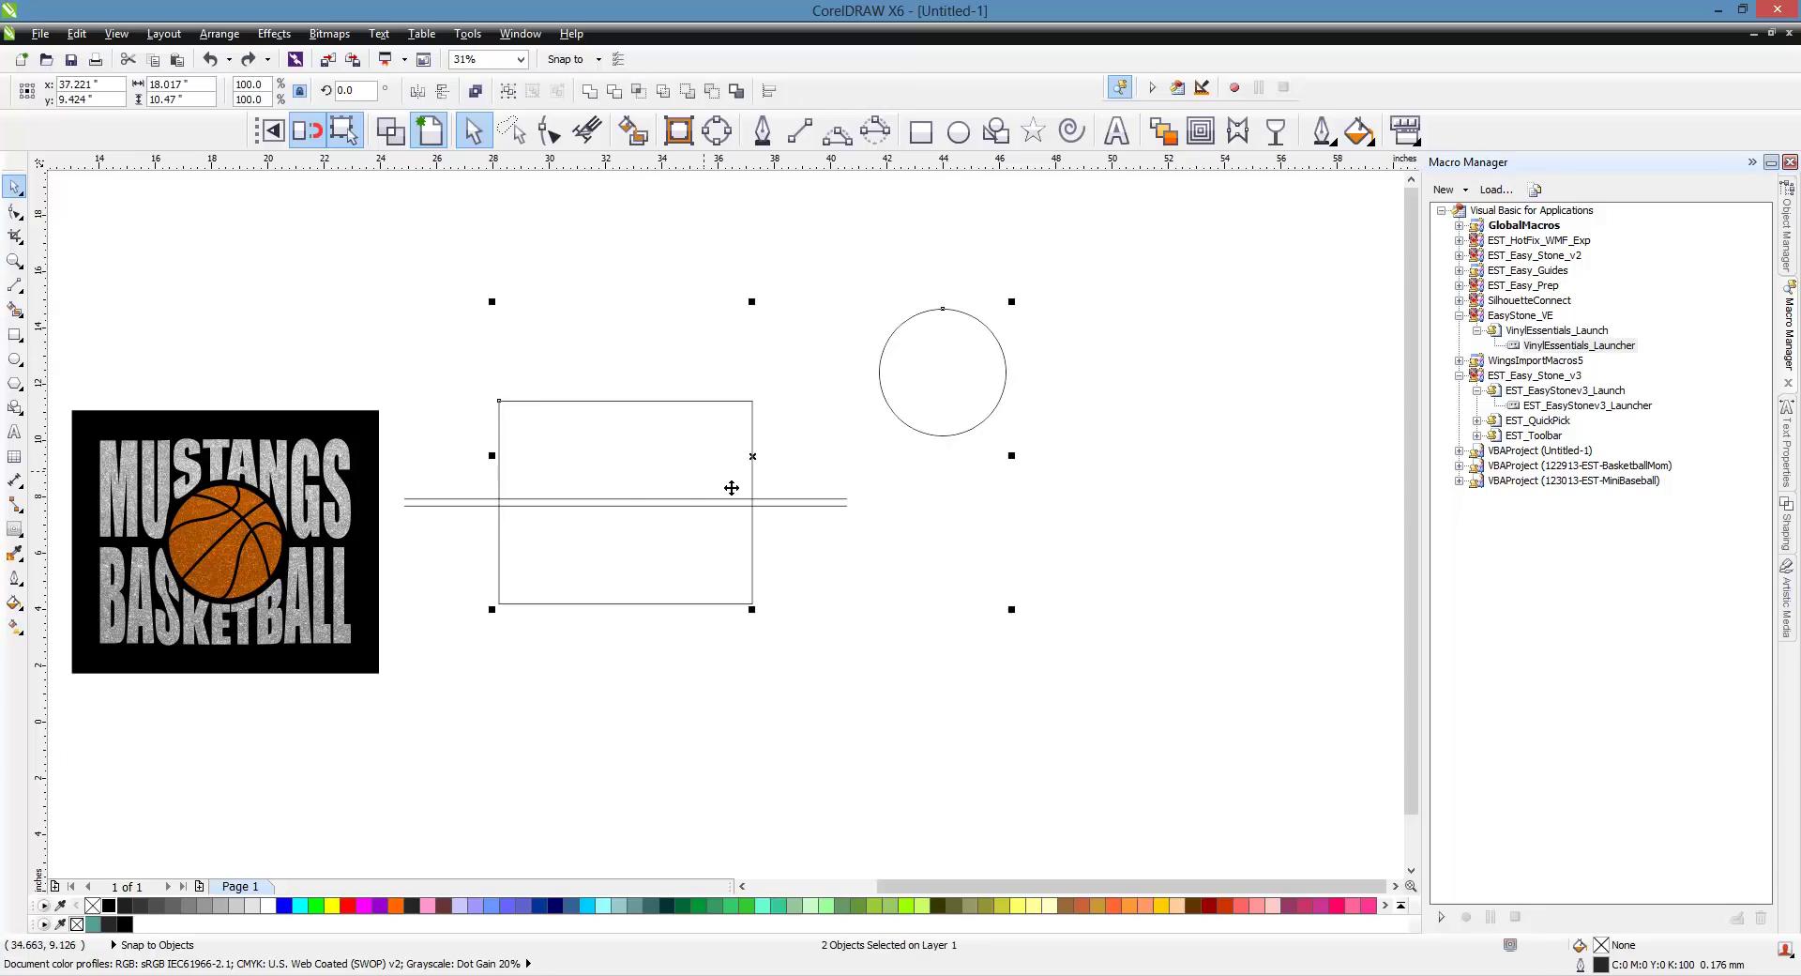
- Centre the circle horizontally and vertically inside the rectangle
key(c)
key(e)
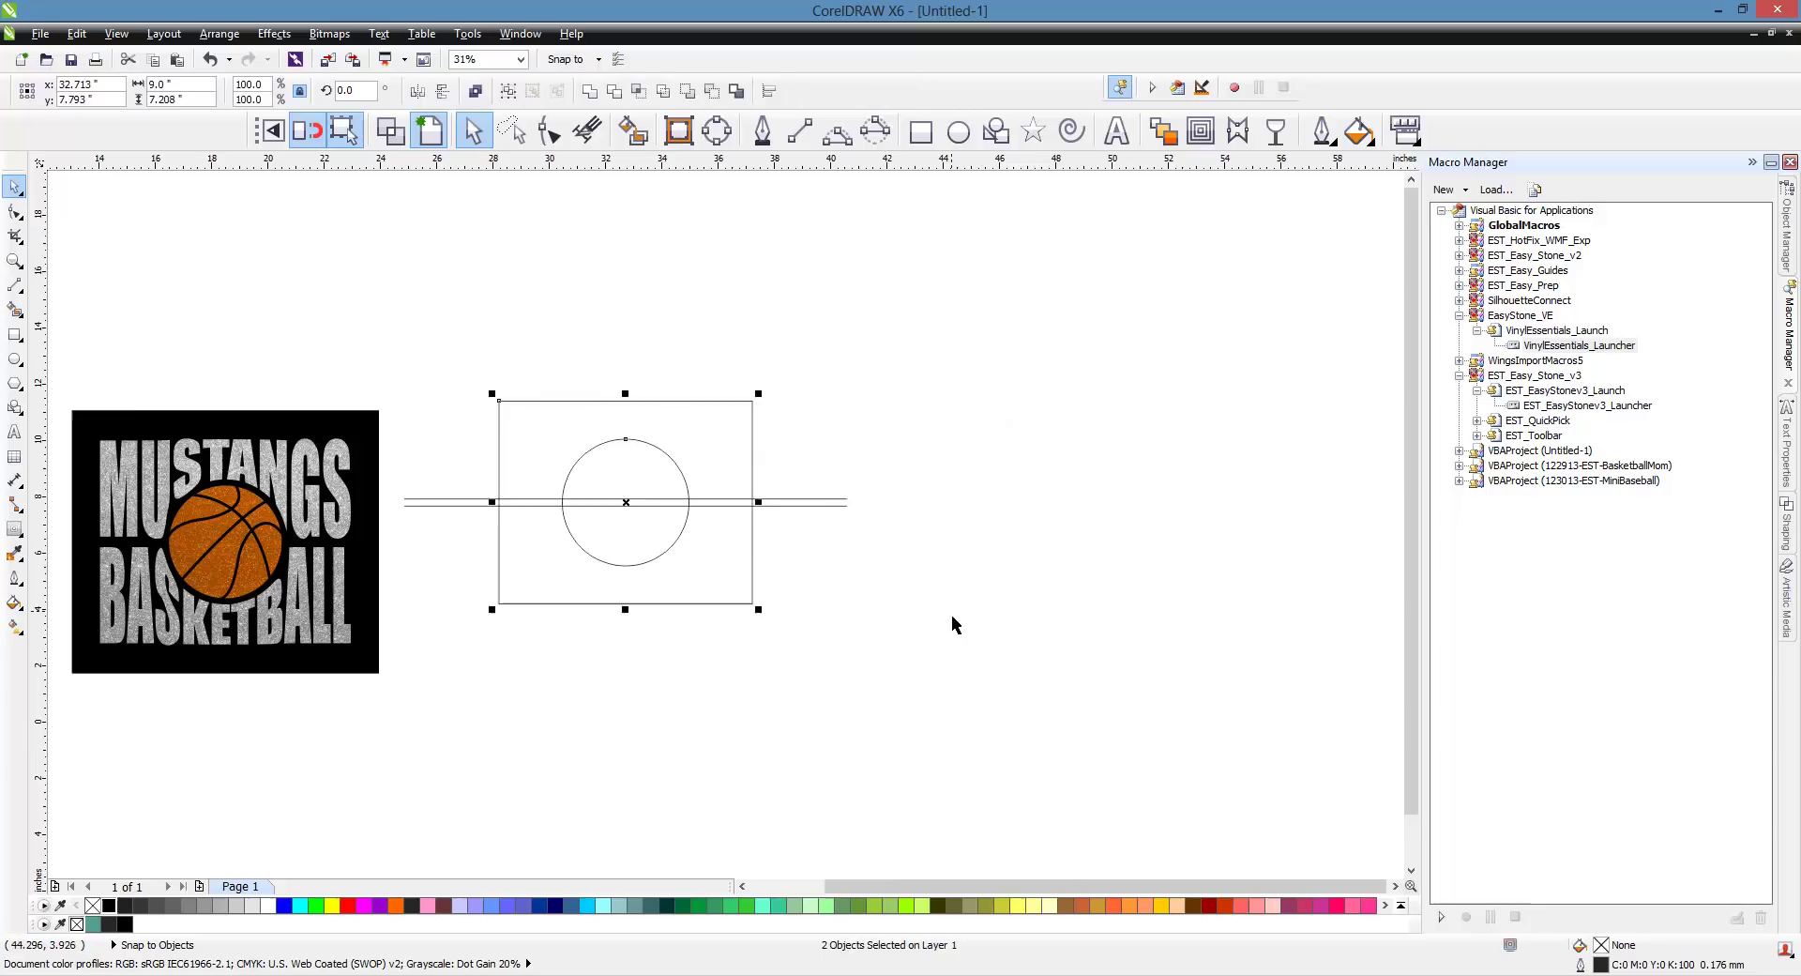
key(Escape)
scroll(460, 563, up, 1)
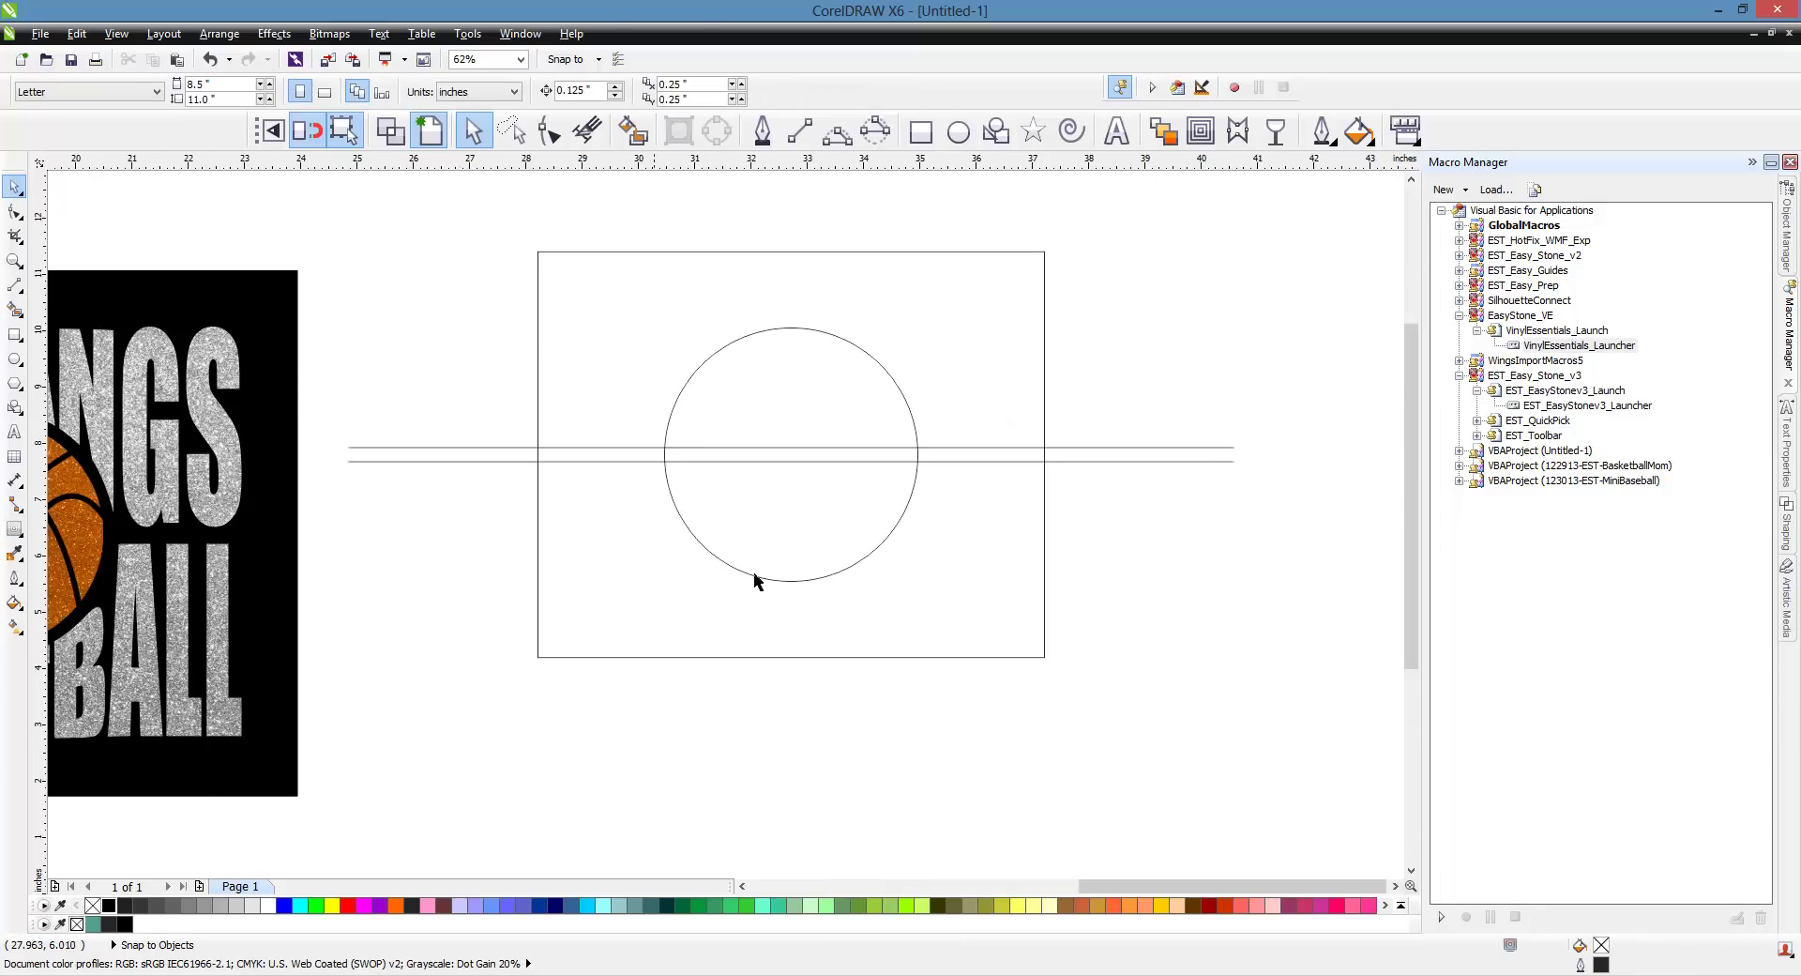
scroll(738, 473, down, 1)
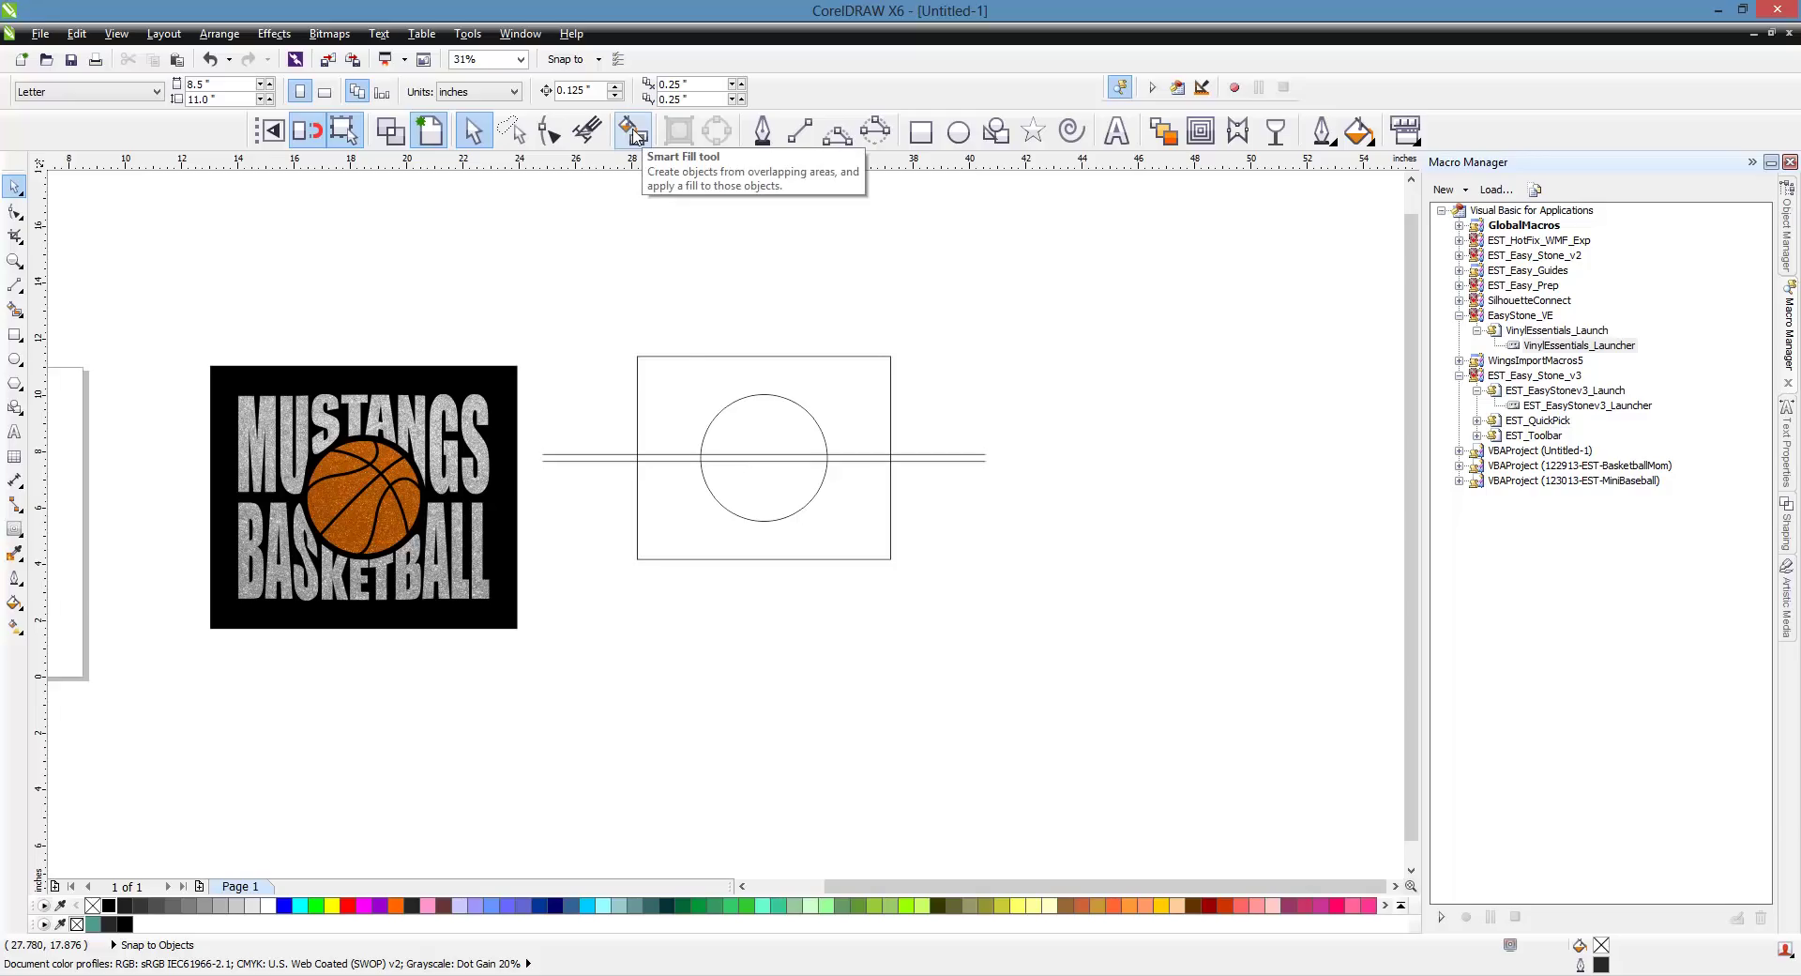
- Smart Fill the rectangle areas above and below the line in teal
click(633, 136)
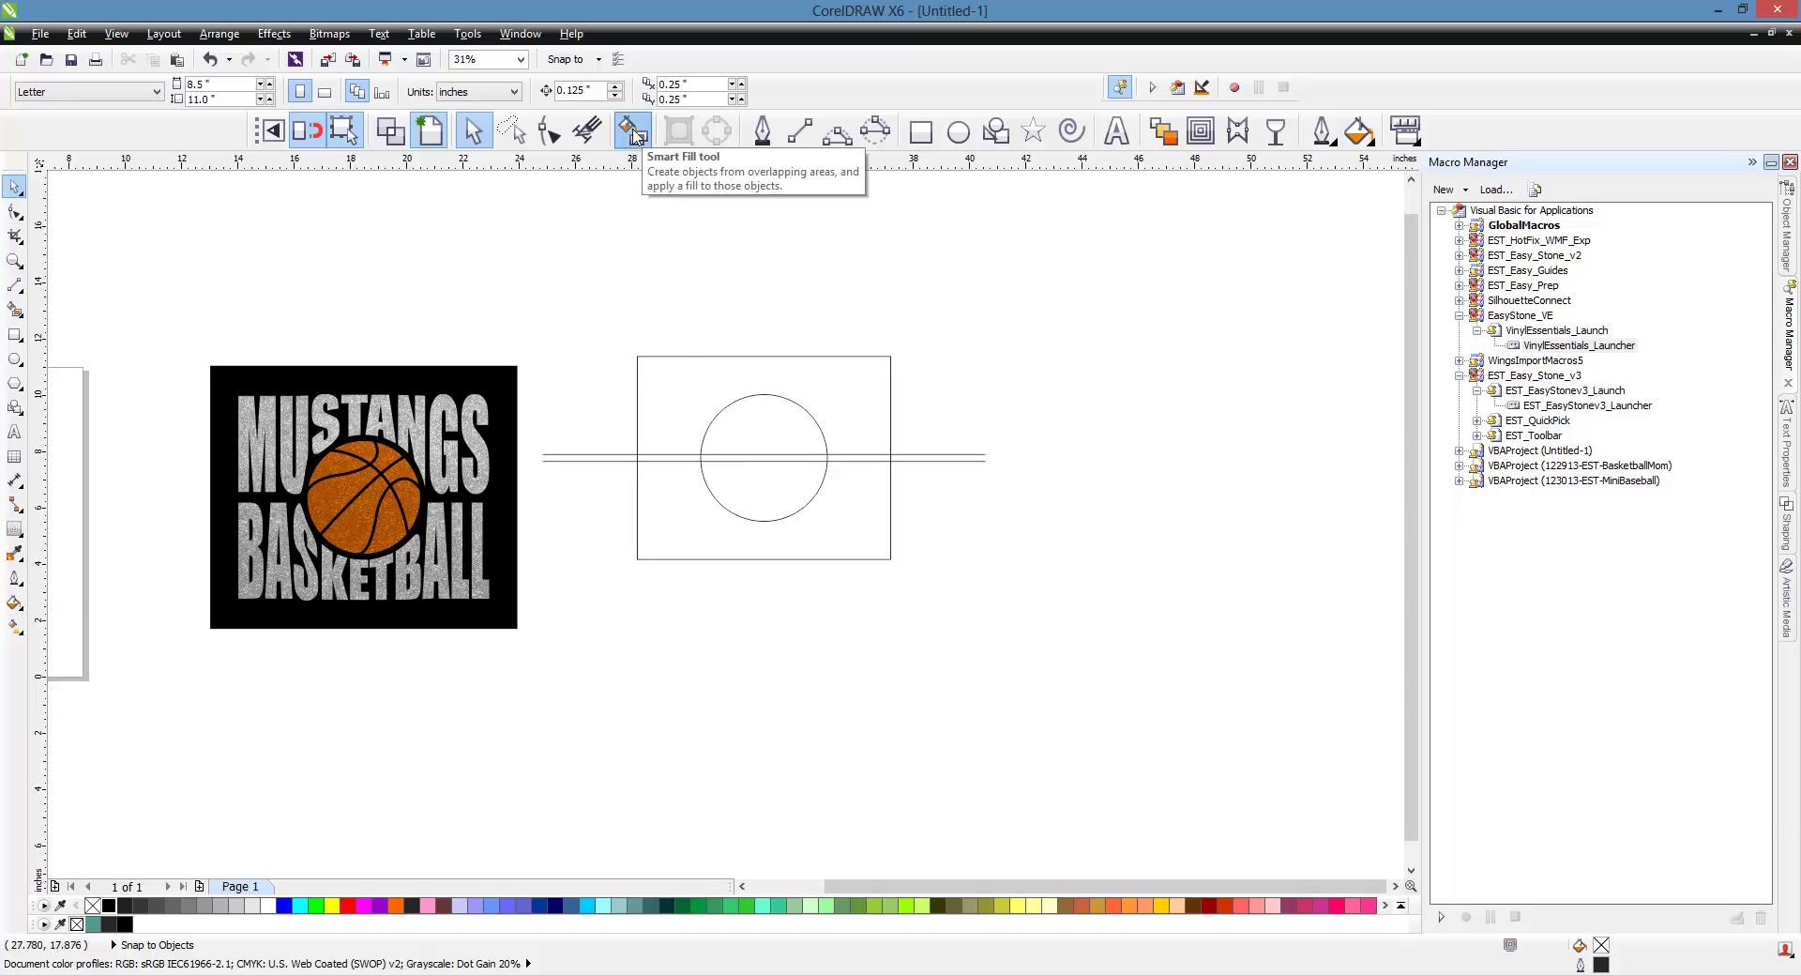
click(861, 402)
click(859, 492)
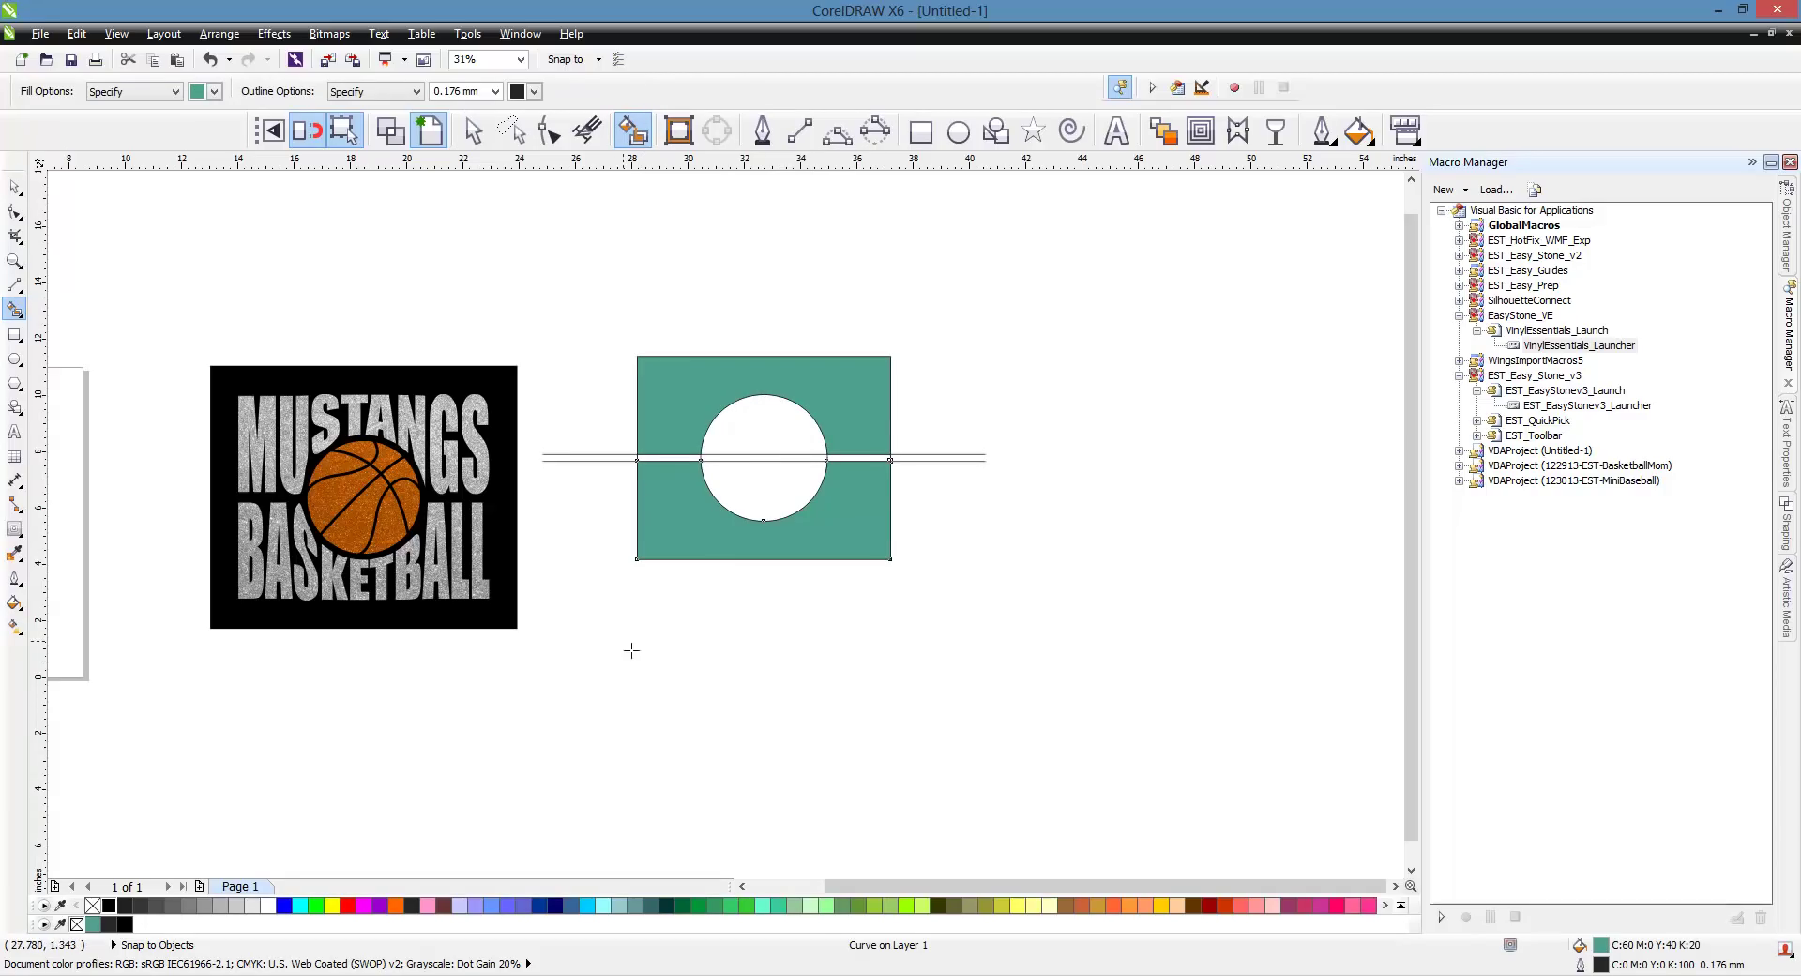
- Move both teal pieces to the right of the outline
click(15, 187)
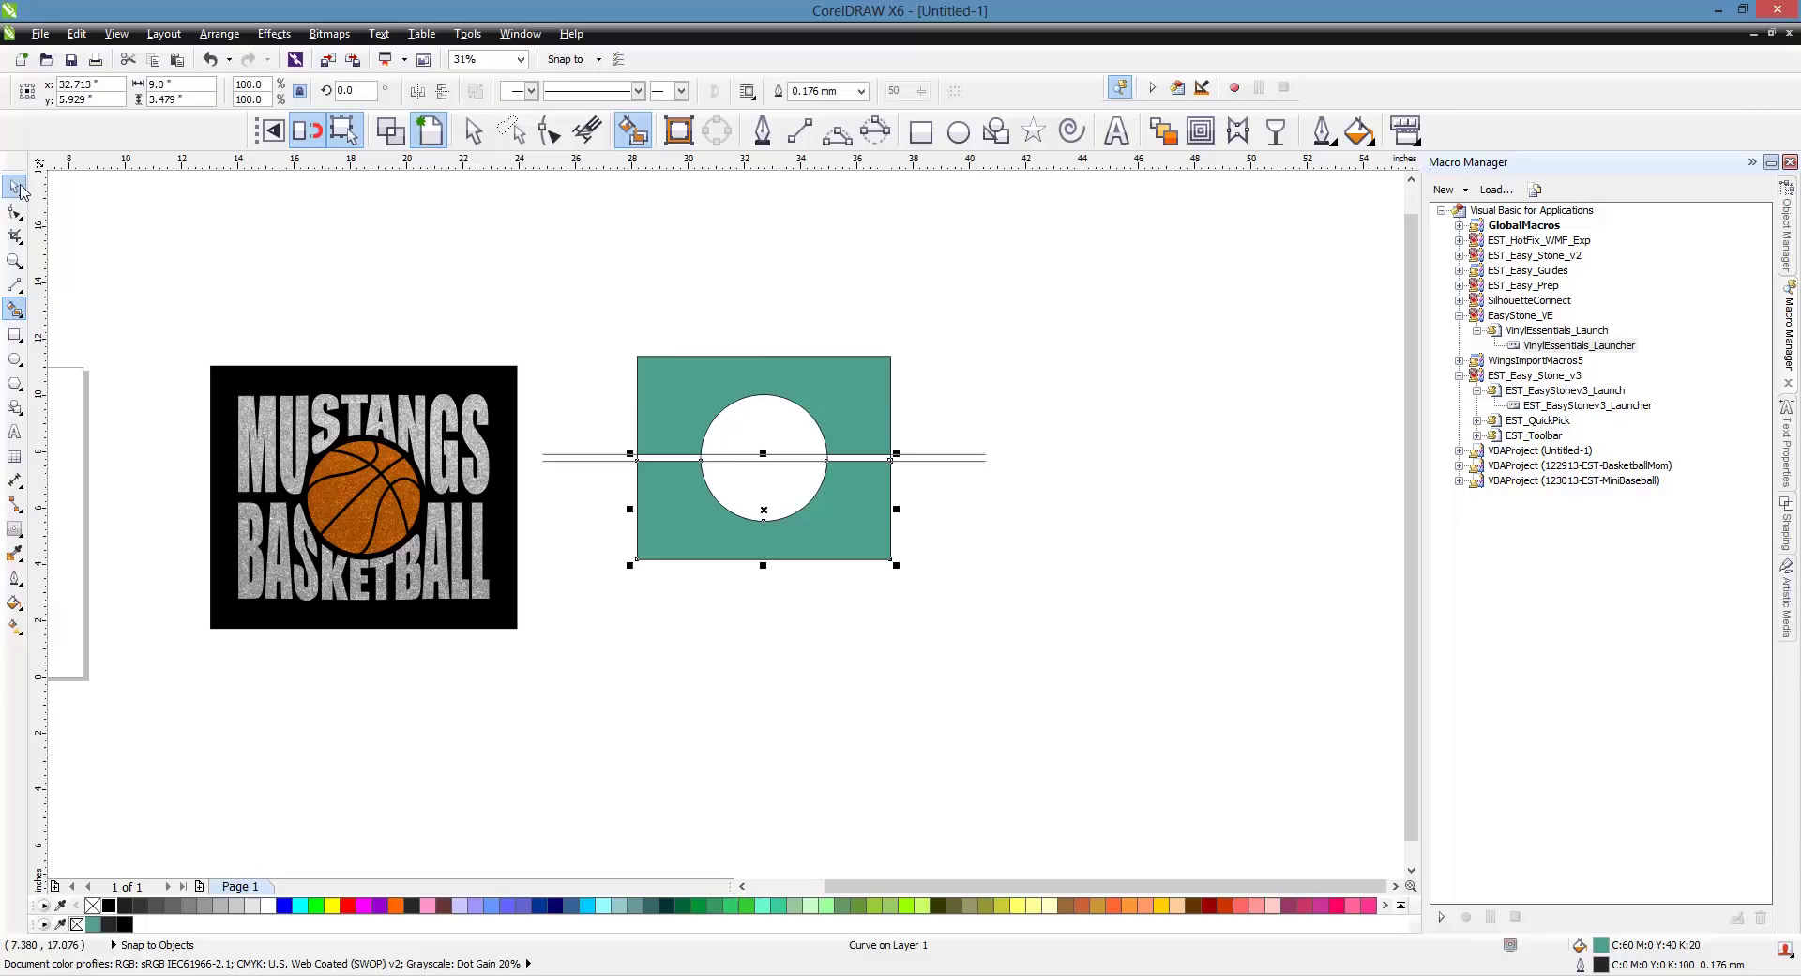
shift+click(860, 498)
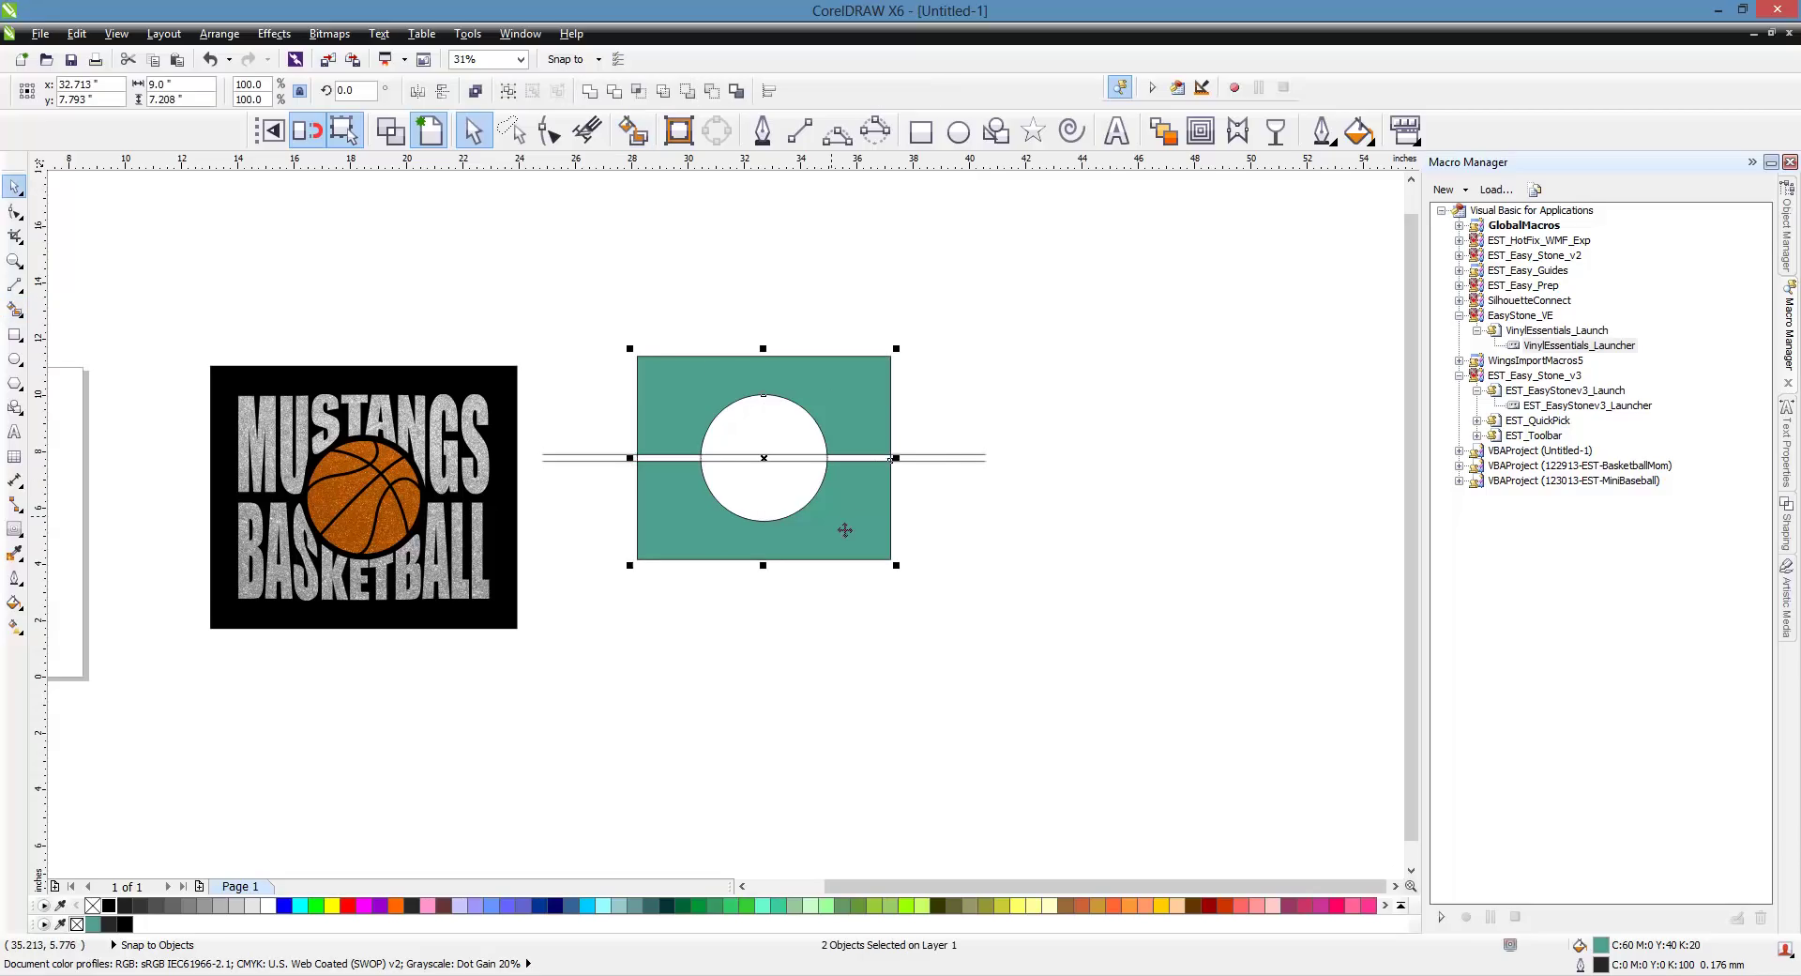
drag(845, 526, 1279, 565)
click(1270, 663)
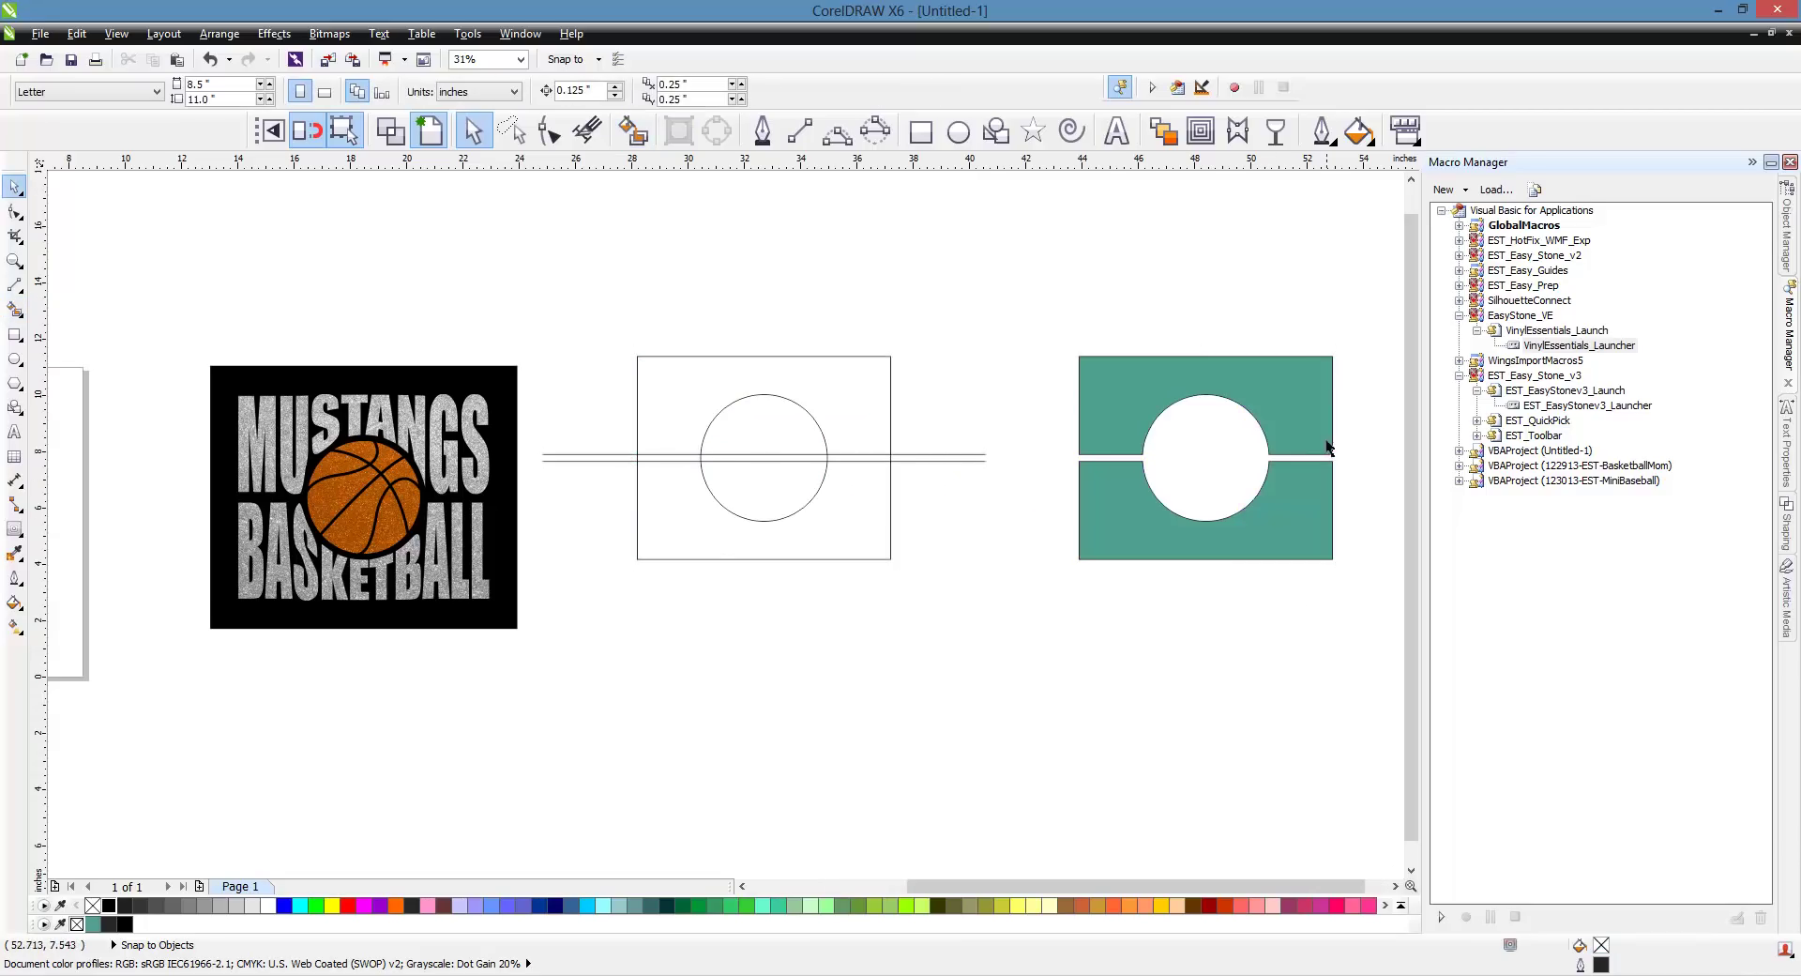
scroll(1024, 469, up, 2)
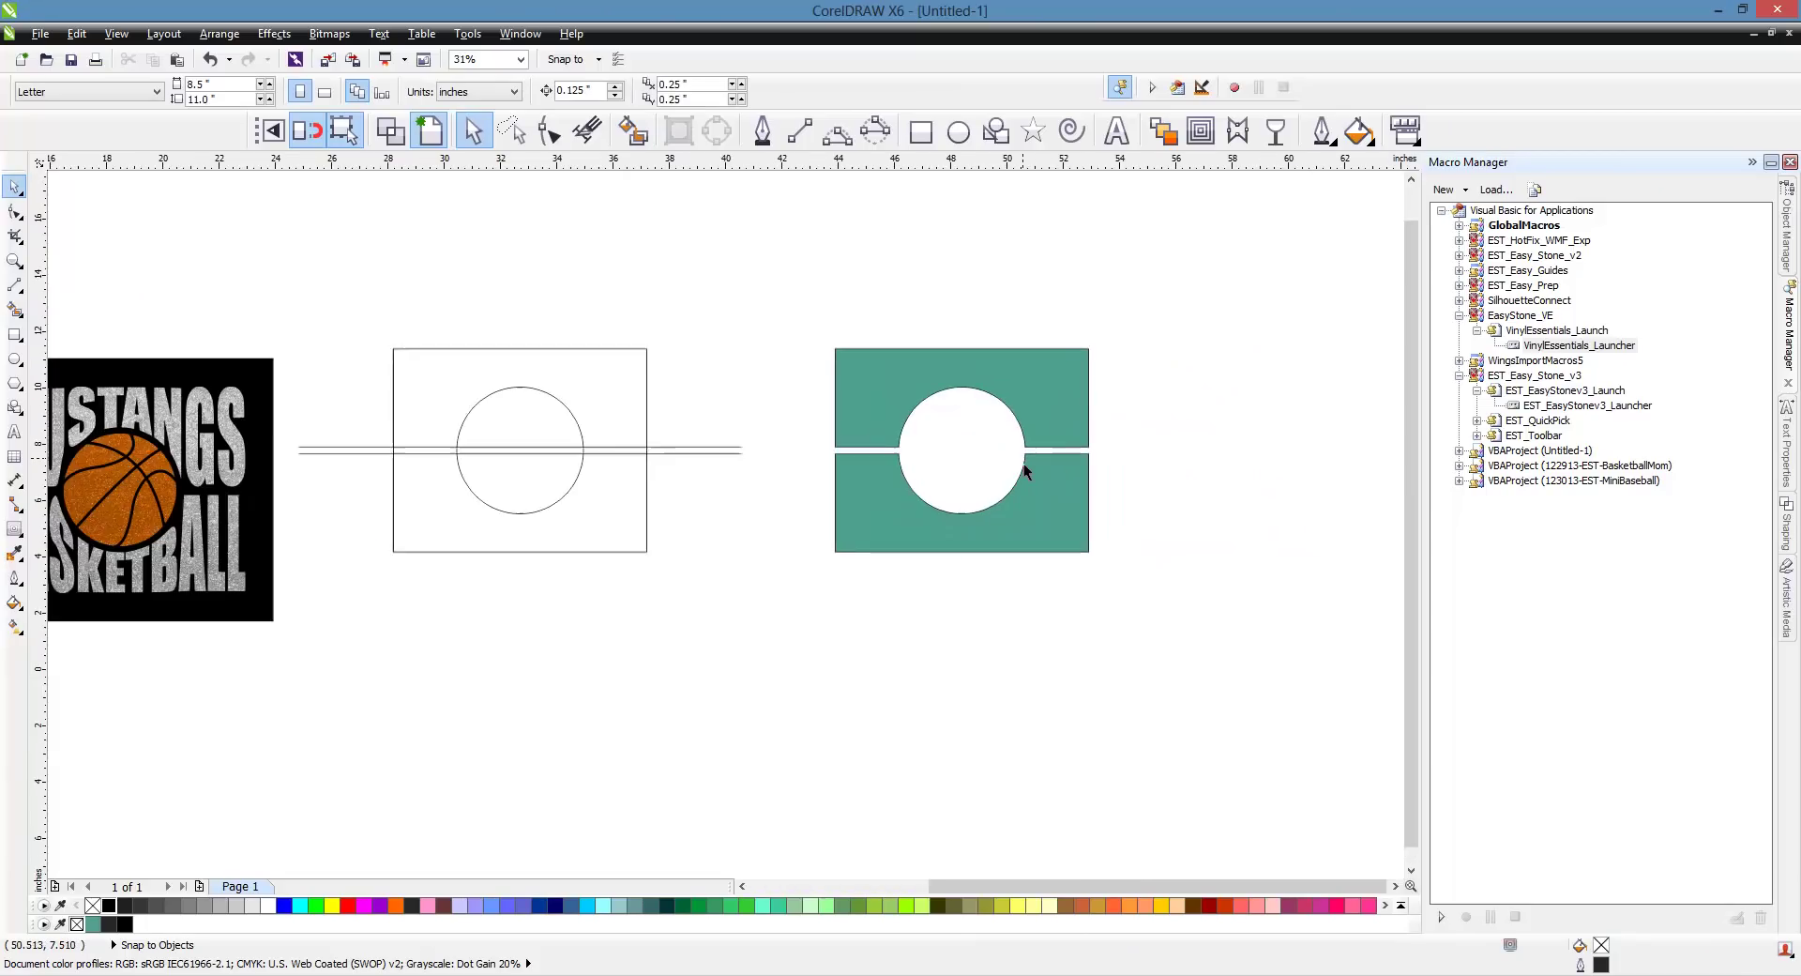
scroll(776, 390, down, 4)
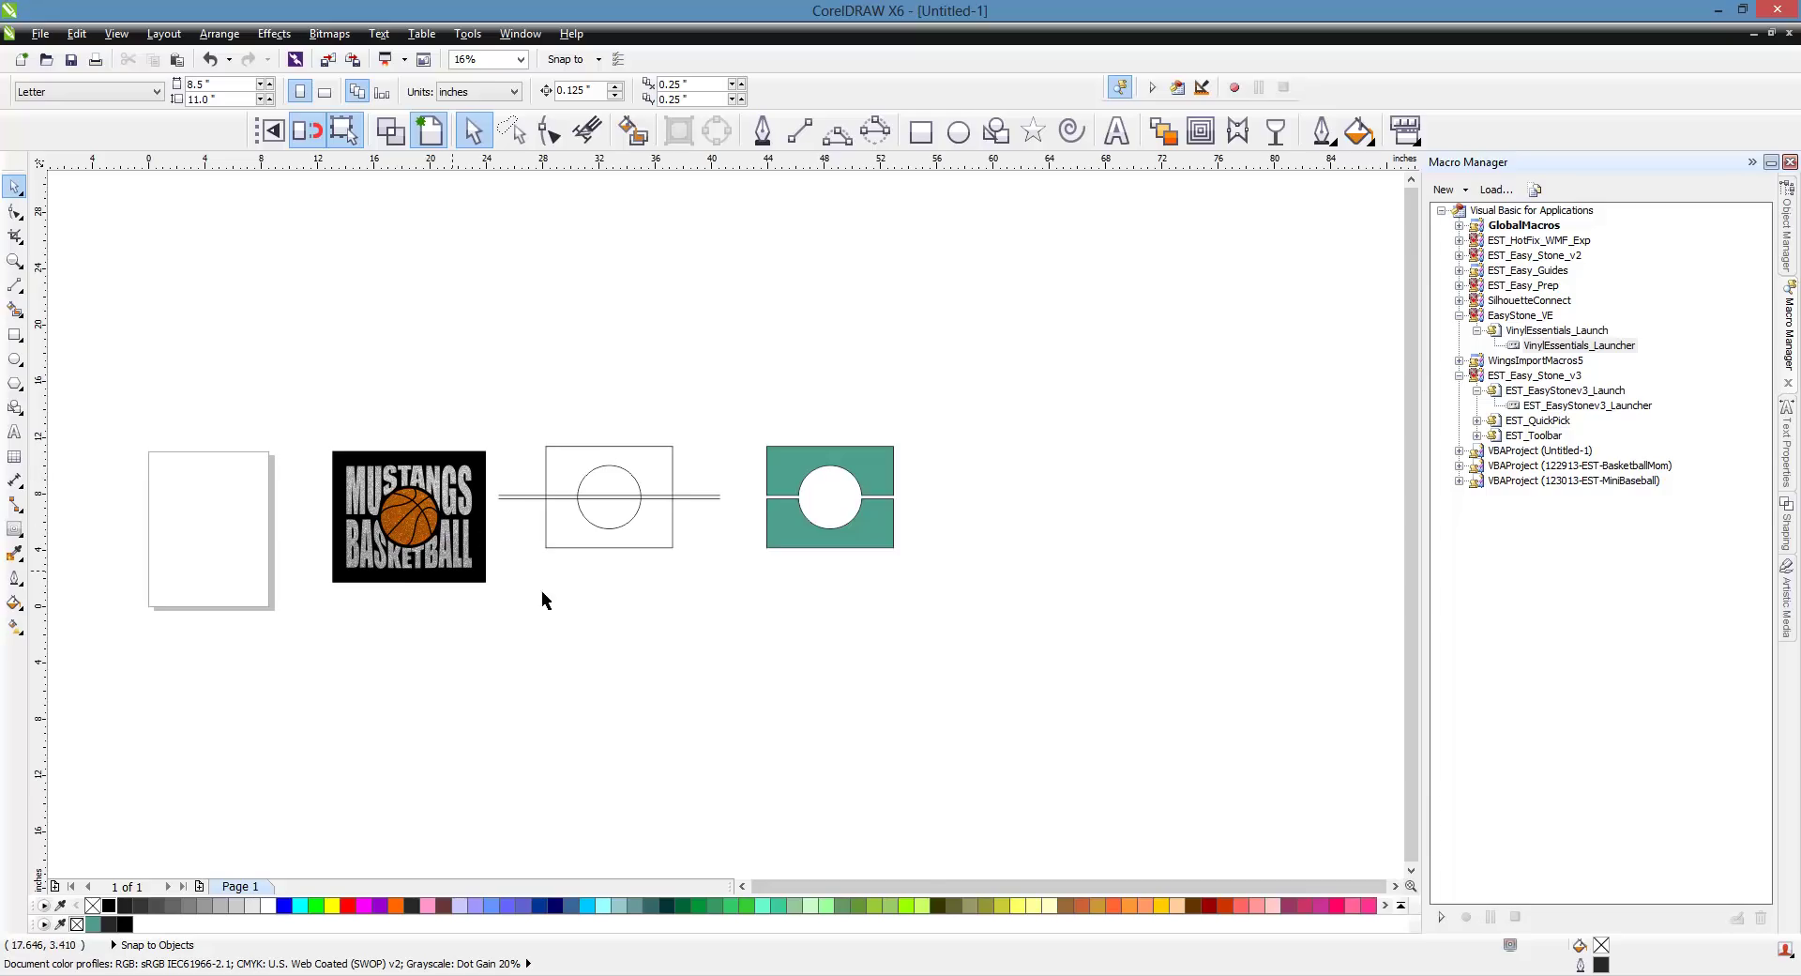
scroll(890, 536, up, 2)
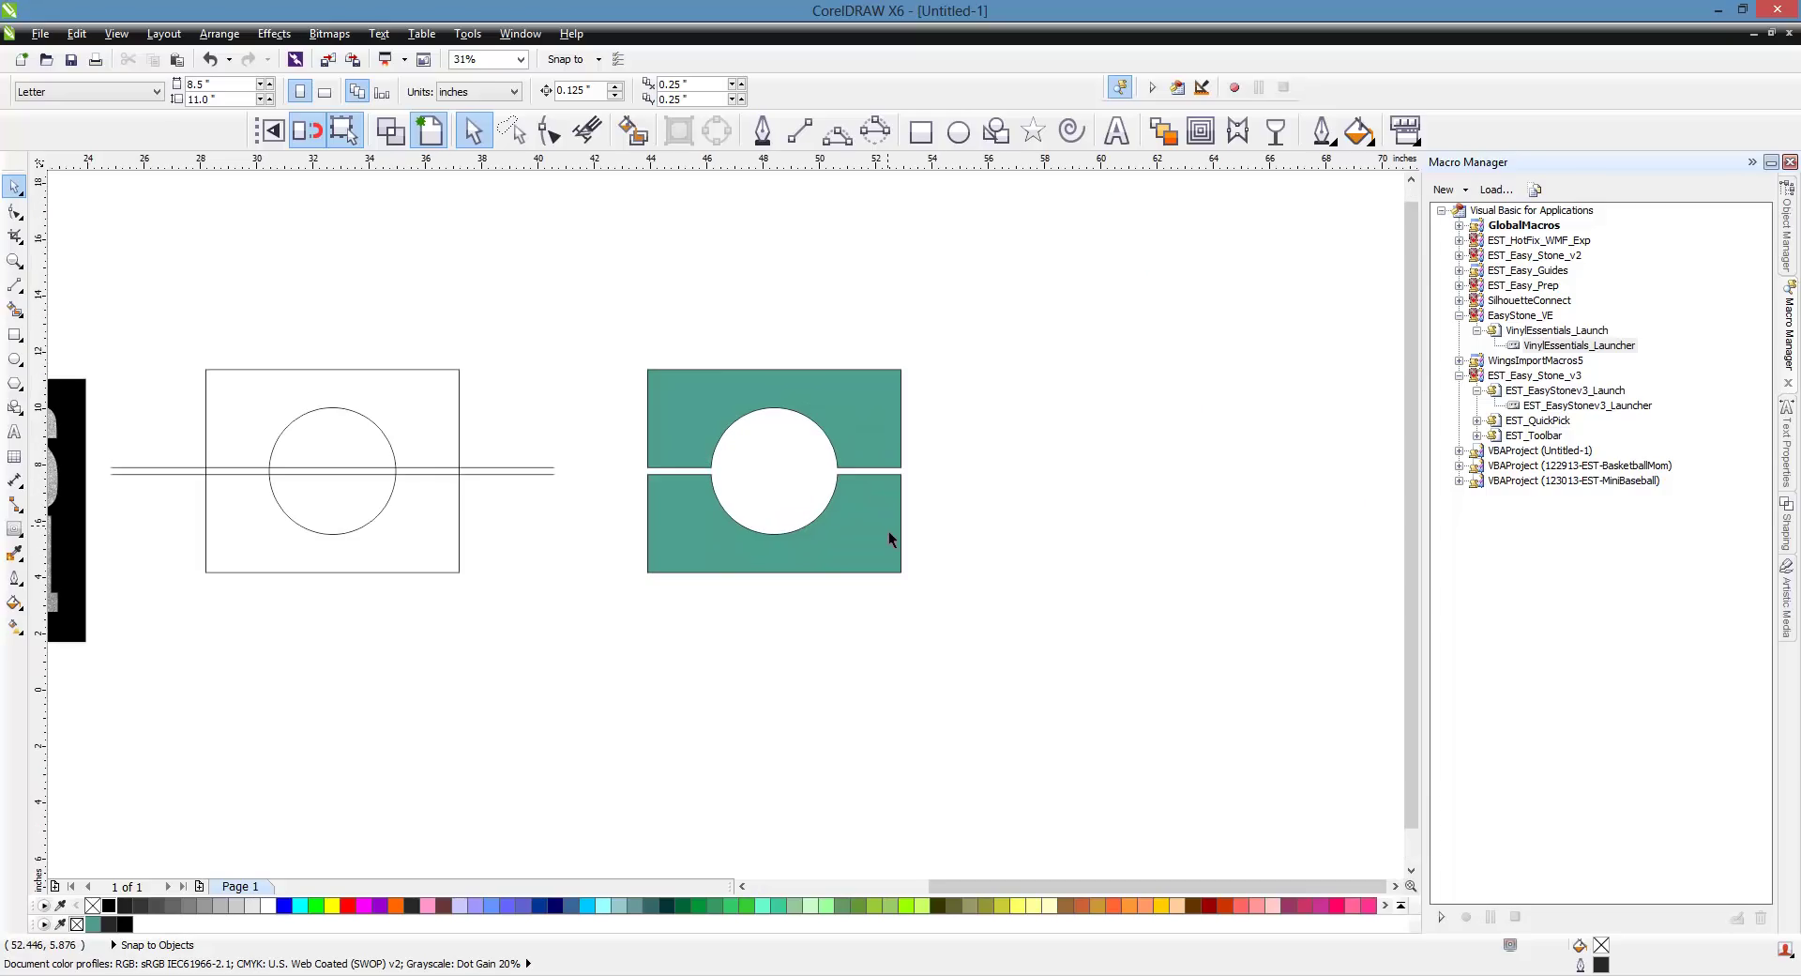
- Add a 'HORNETS' text line to the right of the teal shape
click(1116, 132)
click(1042, 492)
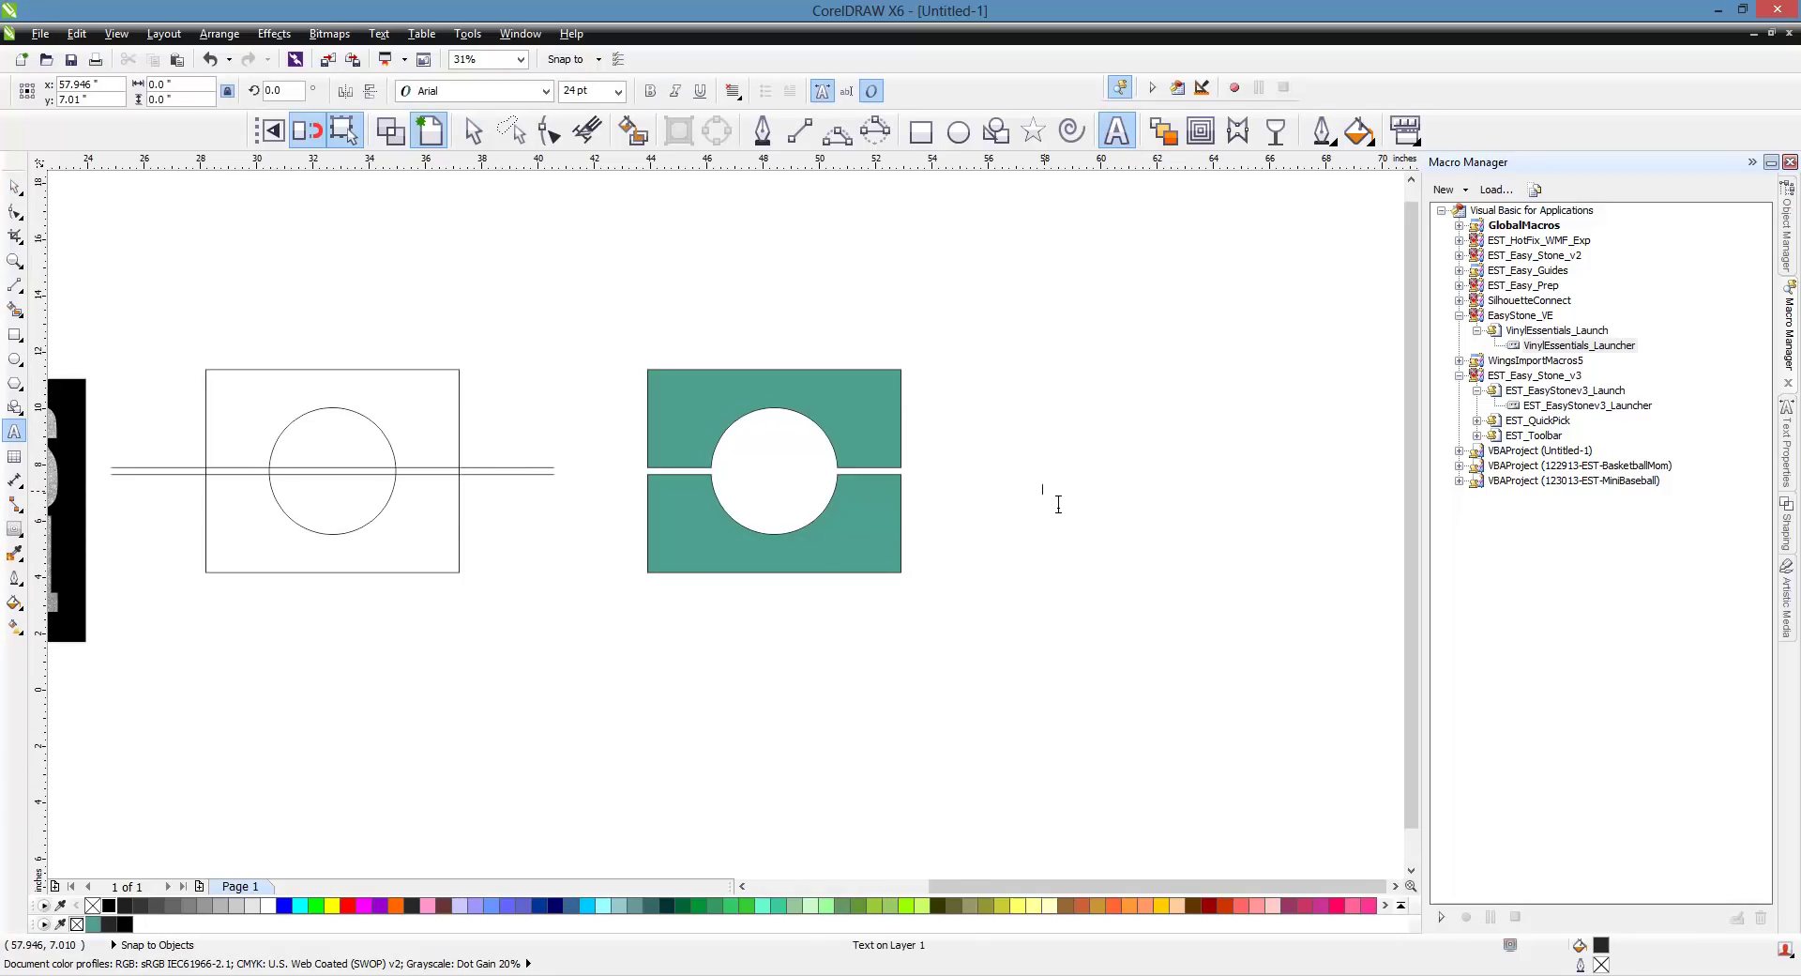
text(HORNETS)
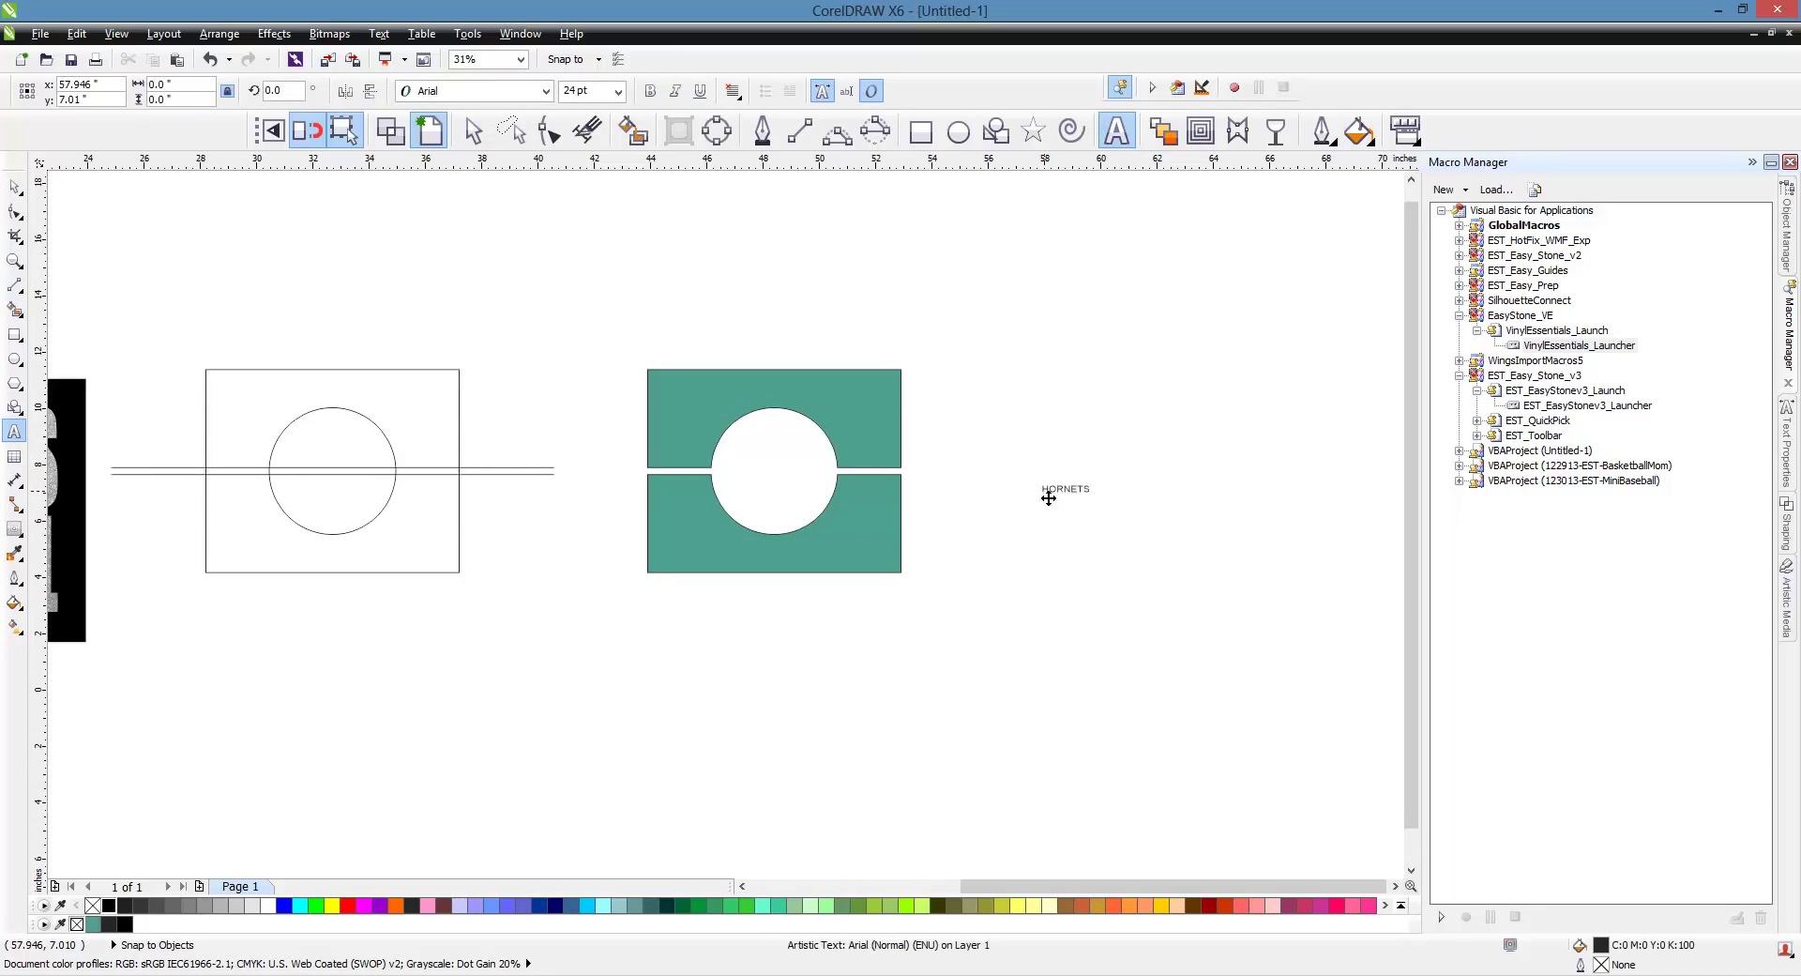
key(ctrl+space)
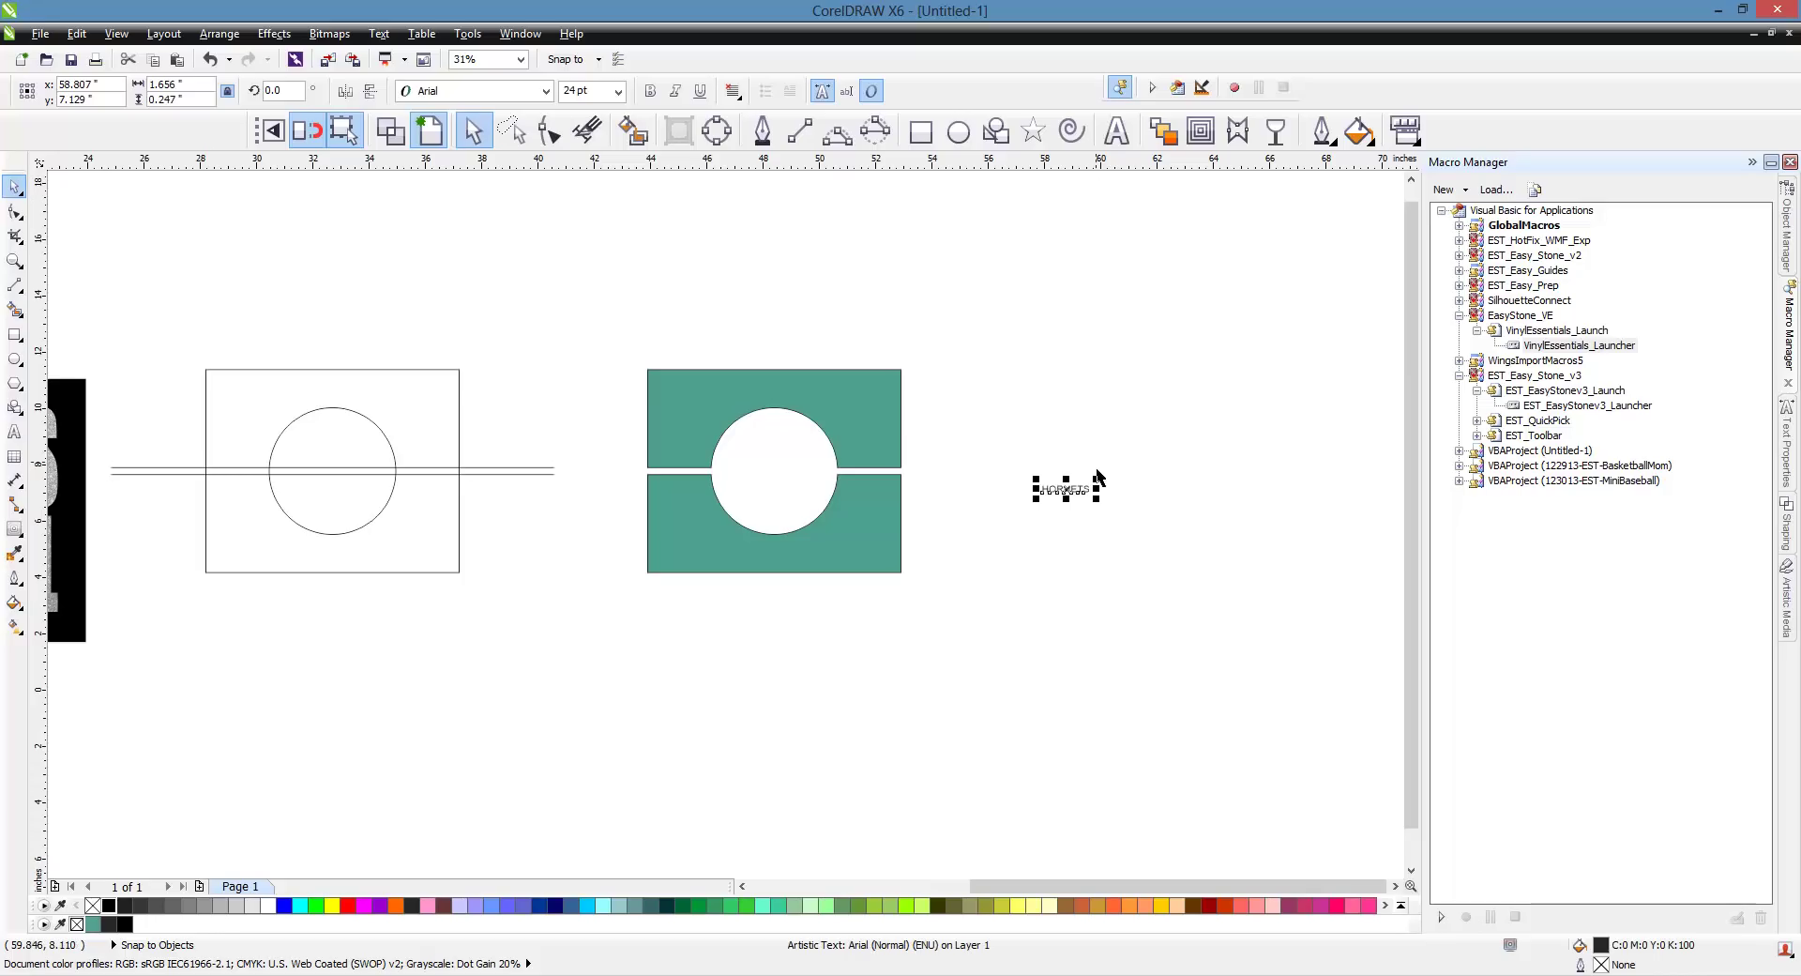
- Copy HORNETS below itself and change the copy to 'BASKETBALL'
drag(1079, 504, 1076, 547)
double_click(1076, 547)
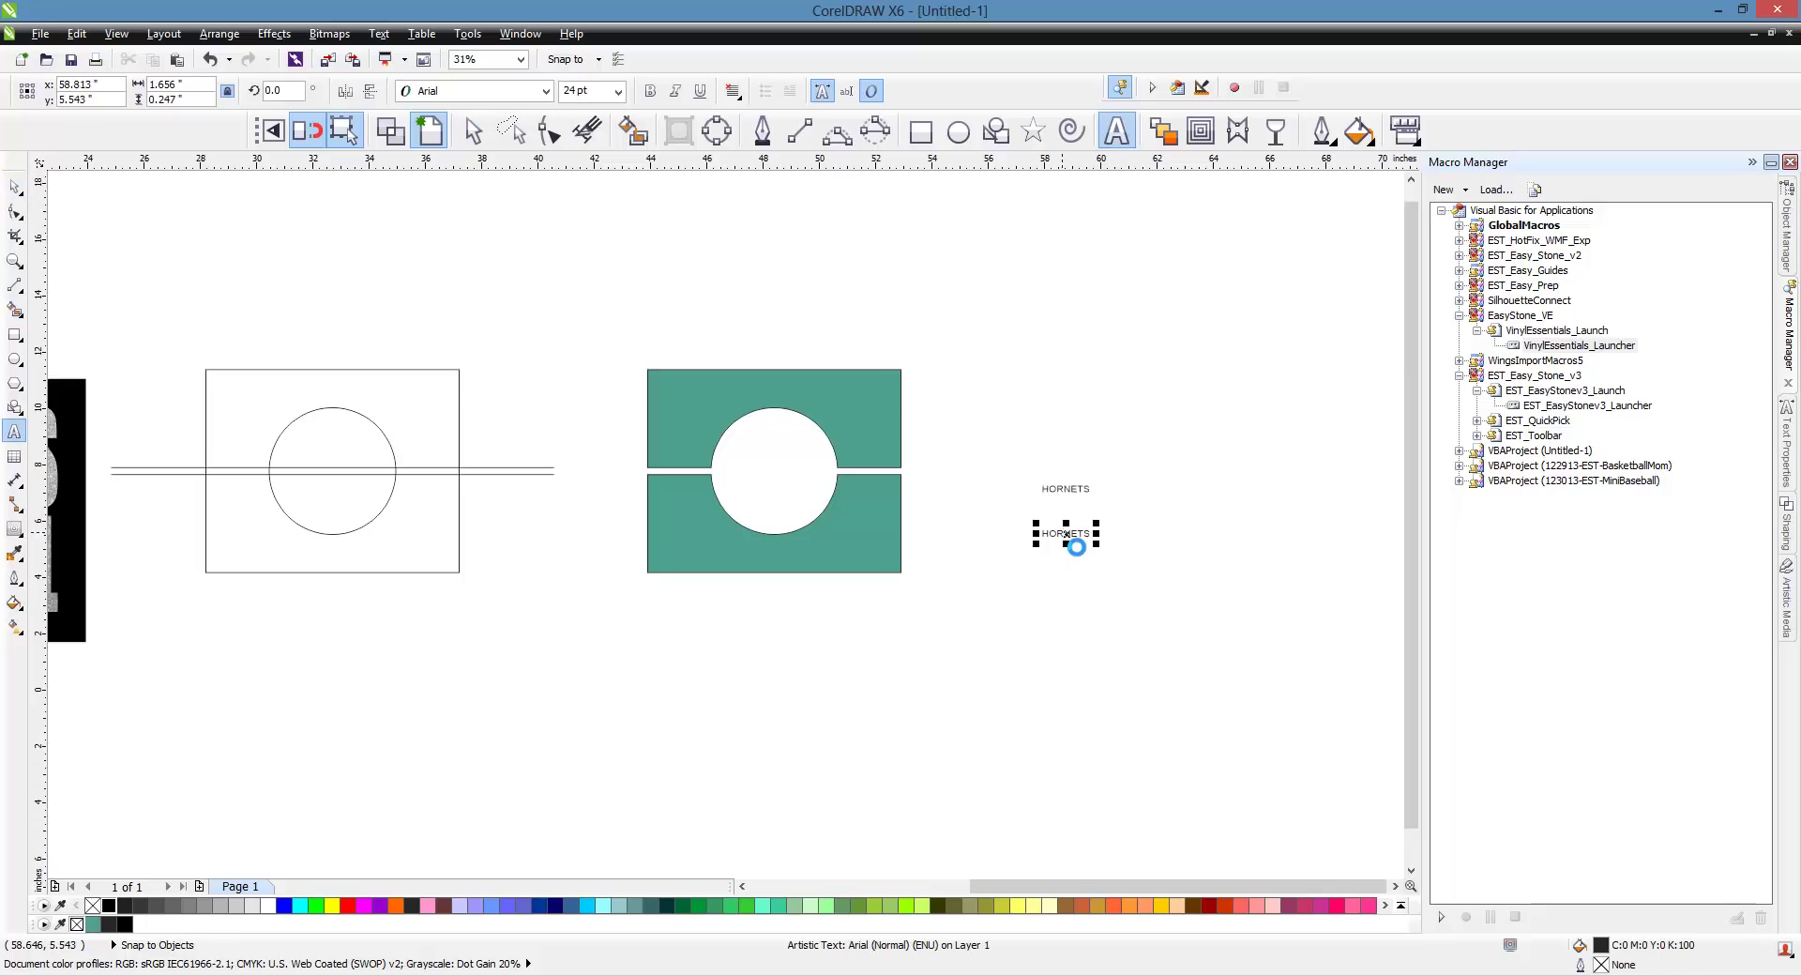
double_click(1065, 533)
text(BAS)
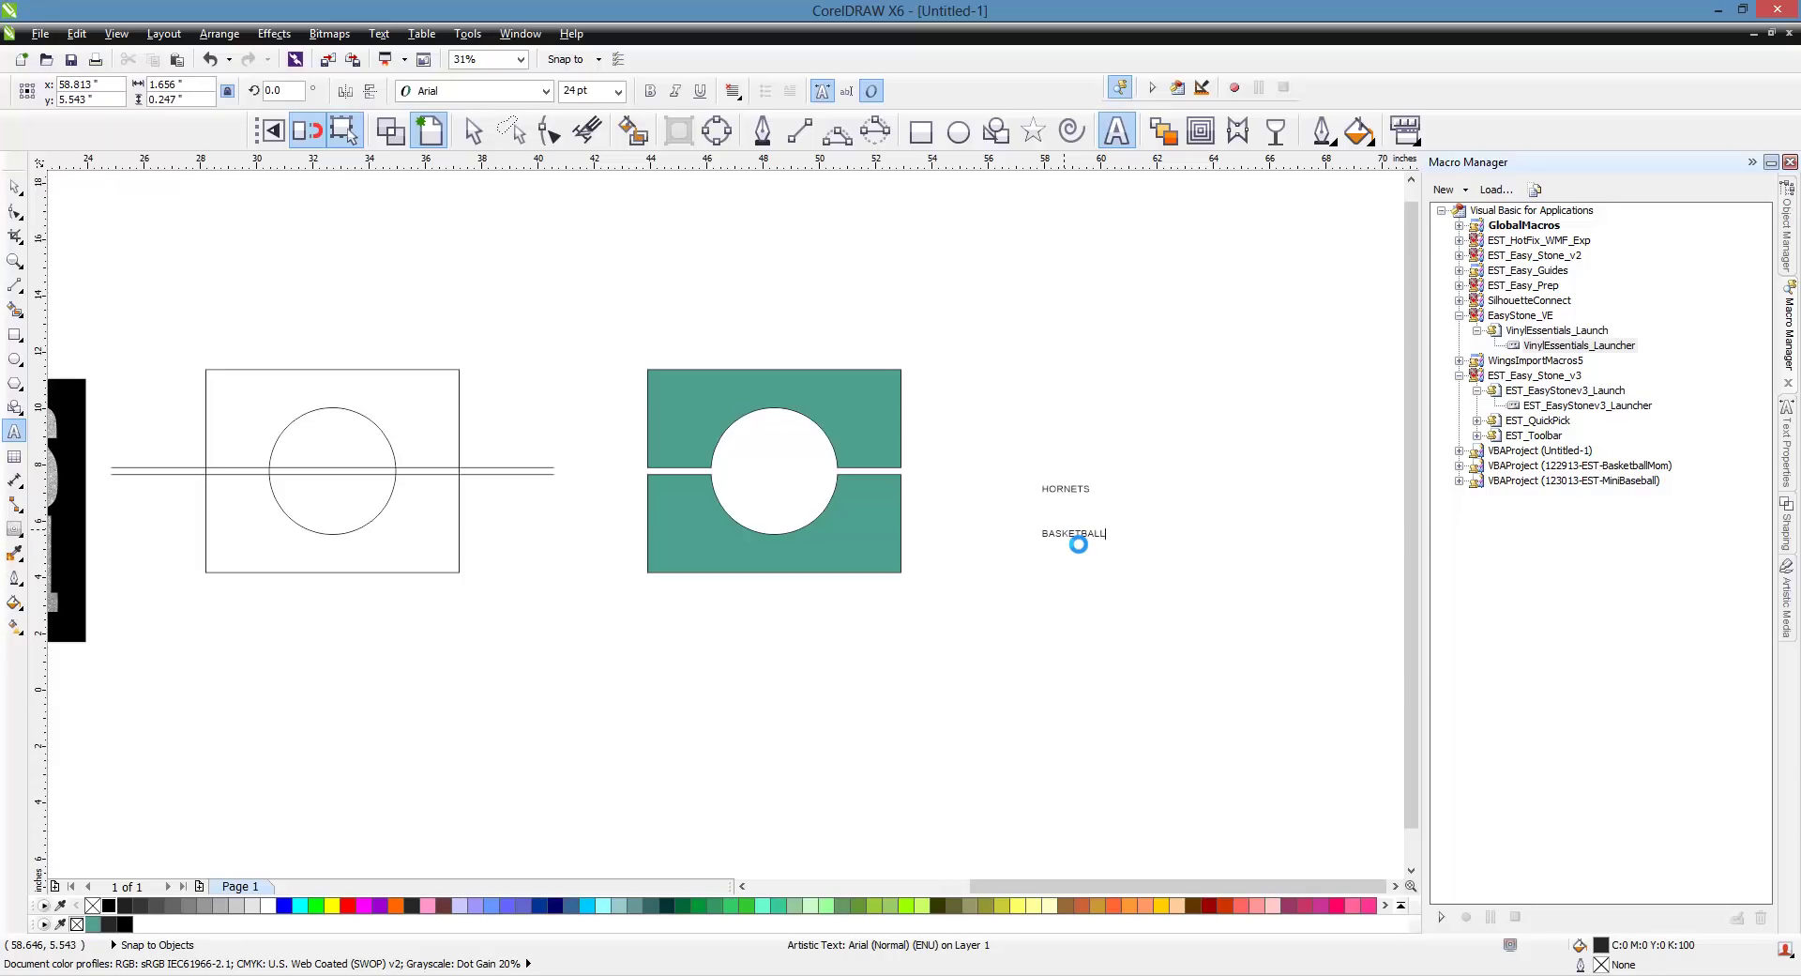
text(KETBALL)
key(ctrl+space)
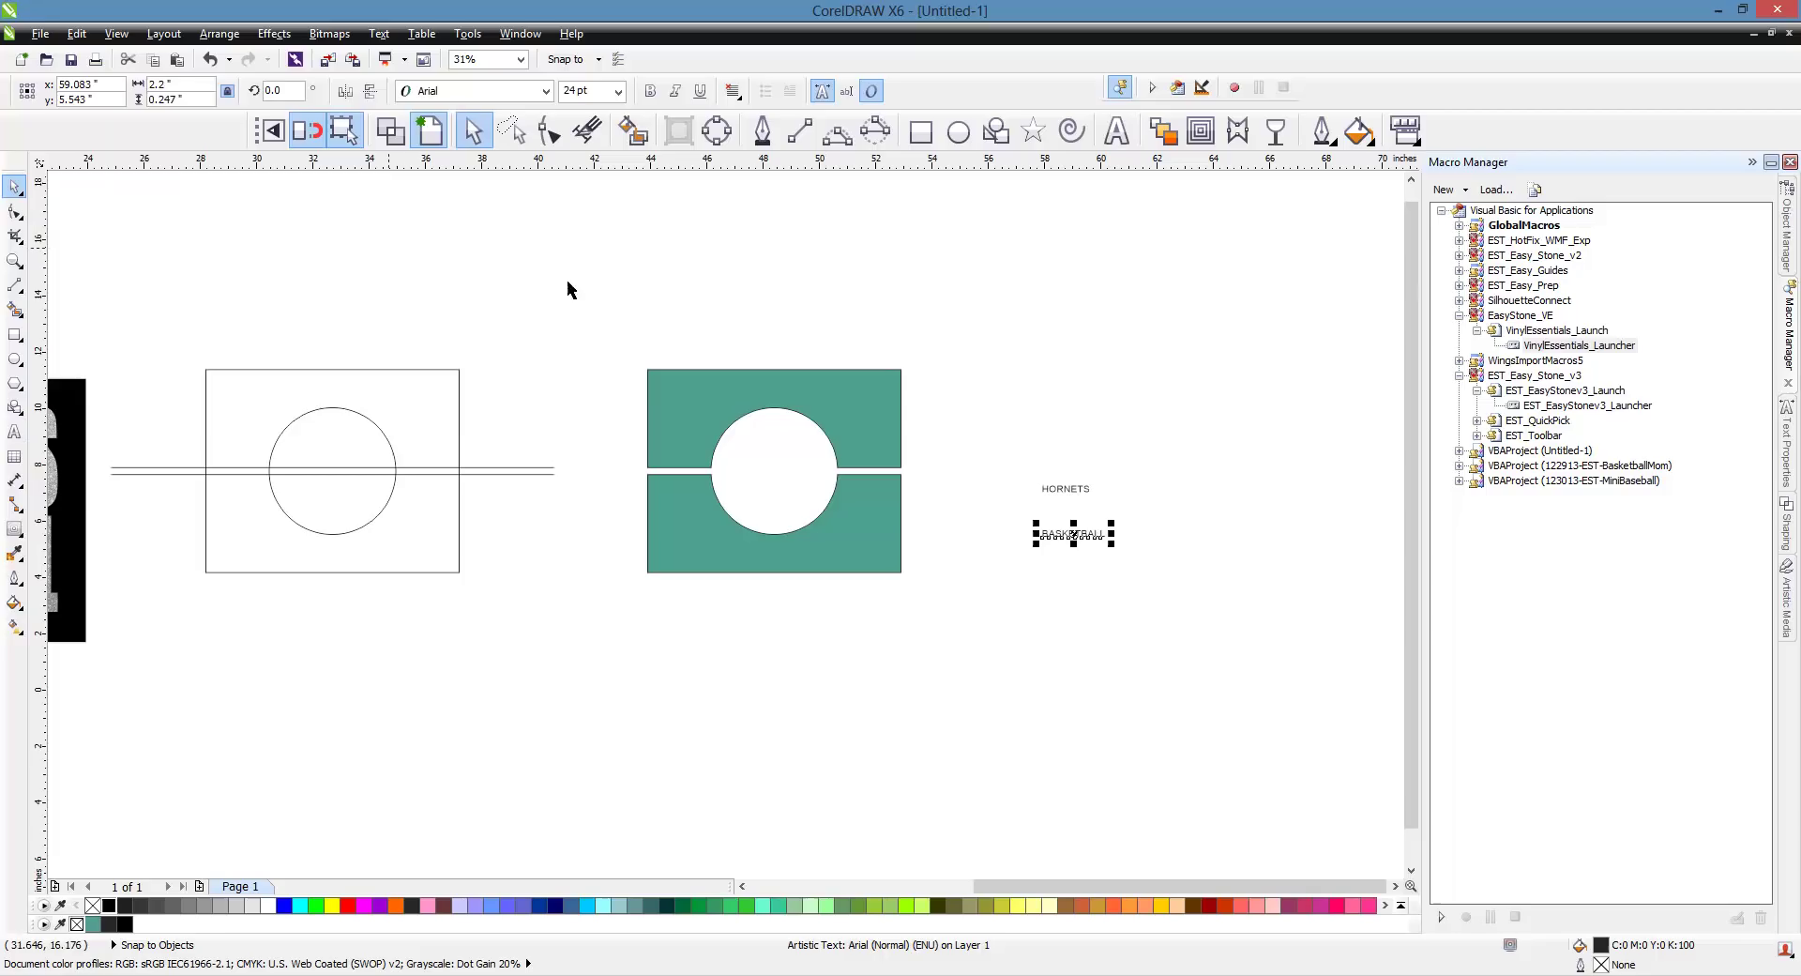
- Copy BASKETBALL below itself and change the copy to 'BASEBALL'
click(978, 378)
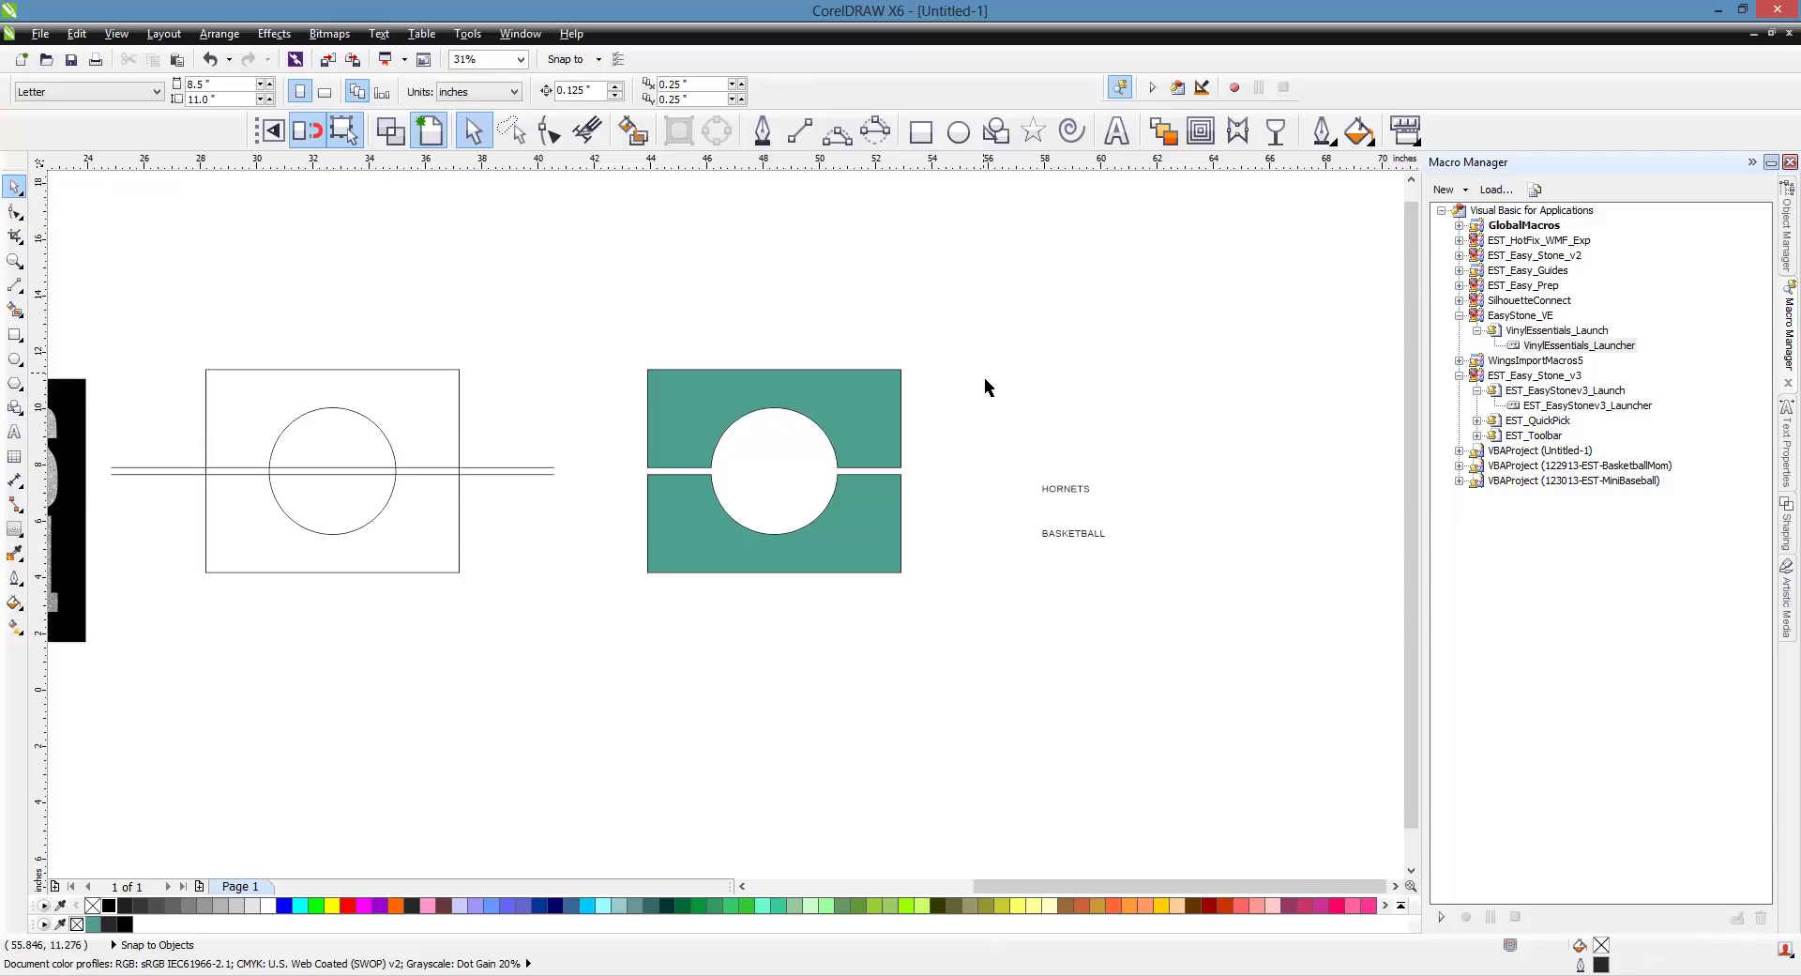
click(1075, 534)
drag(1075, 535, 1083, 584)
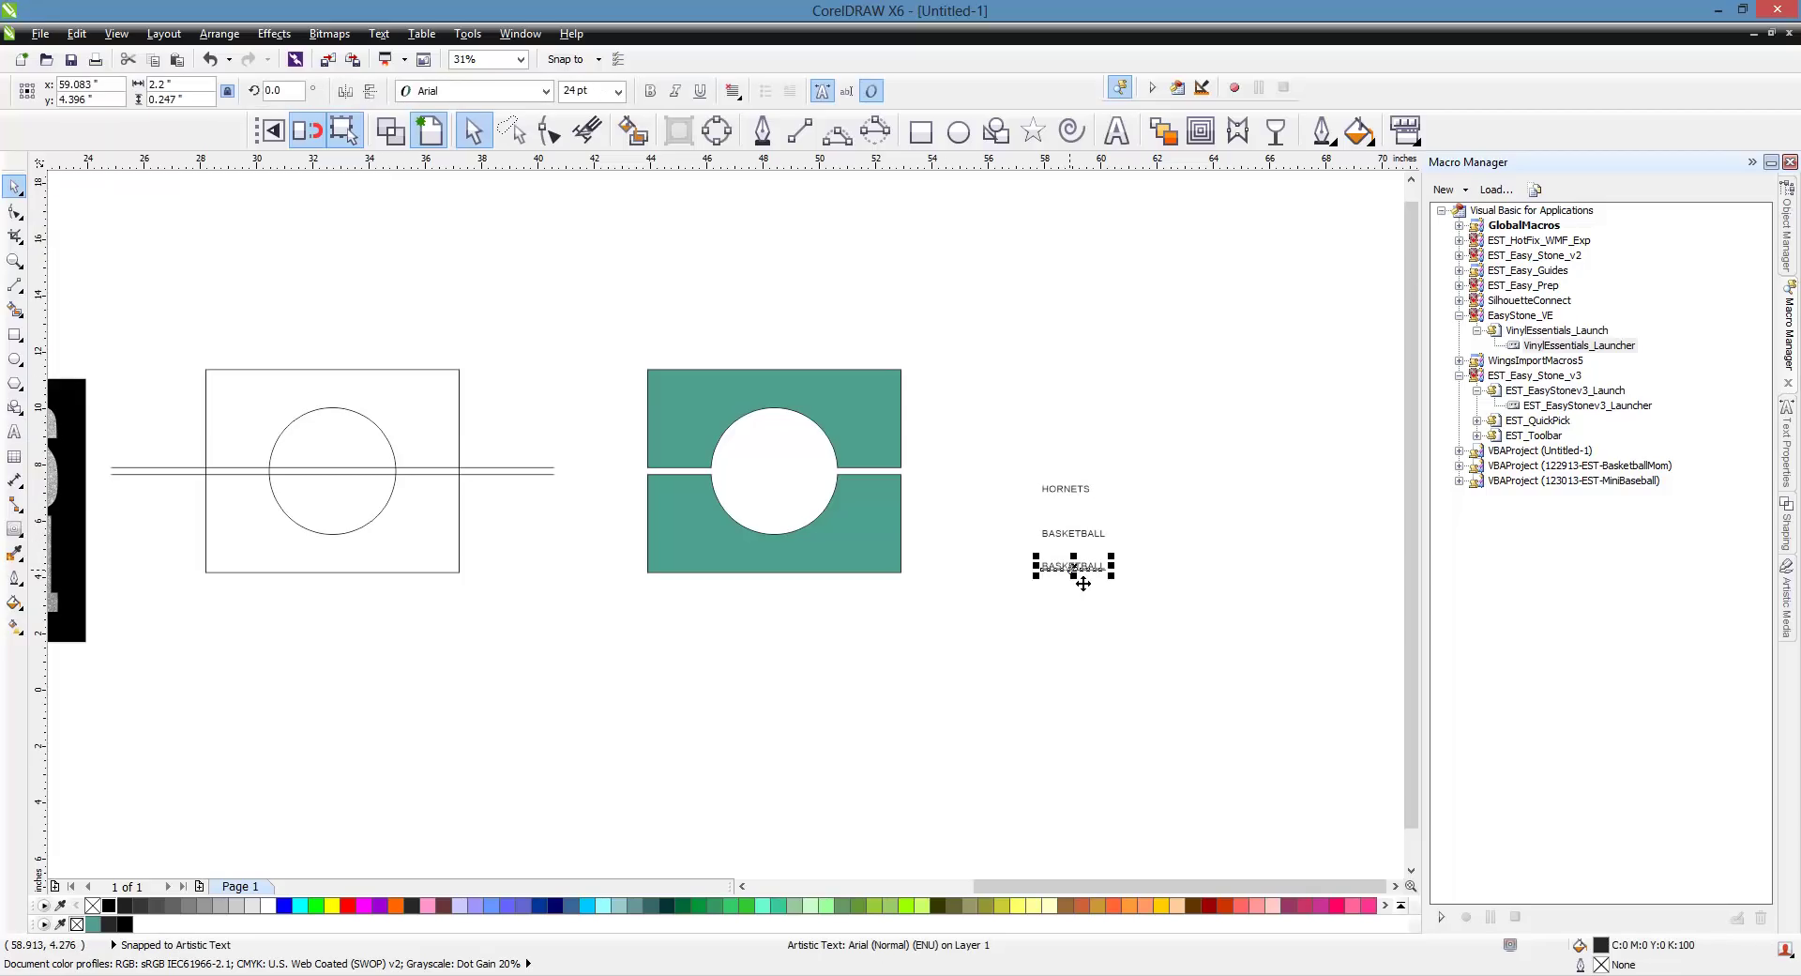
key(F8)
key(ctrl+a)
text(B)
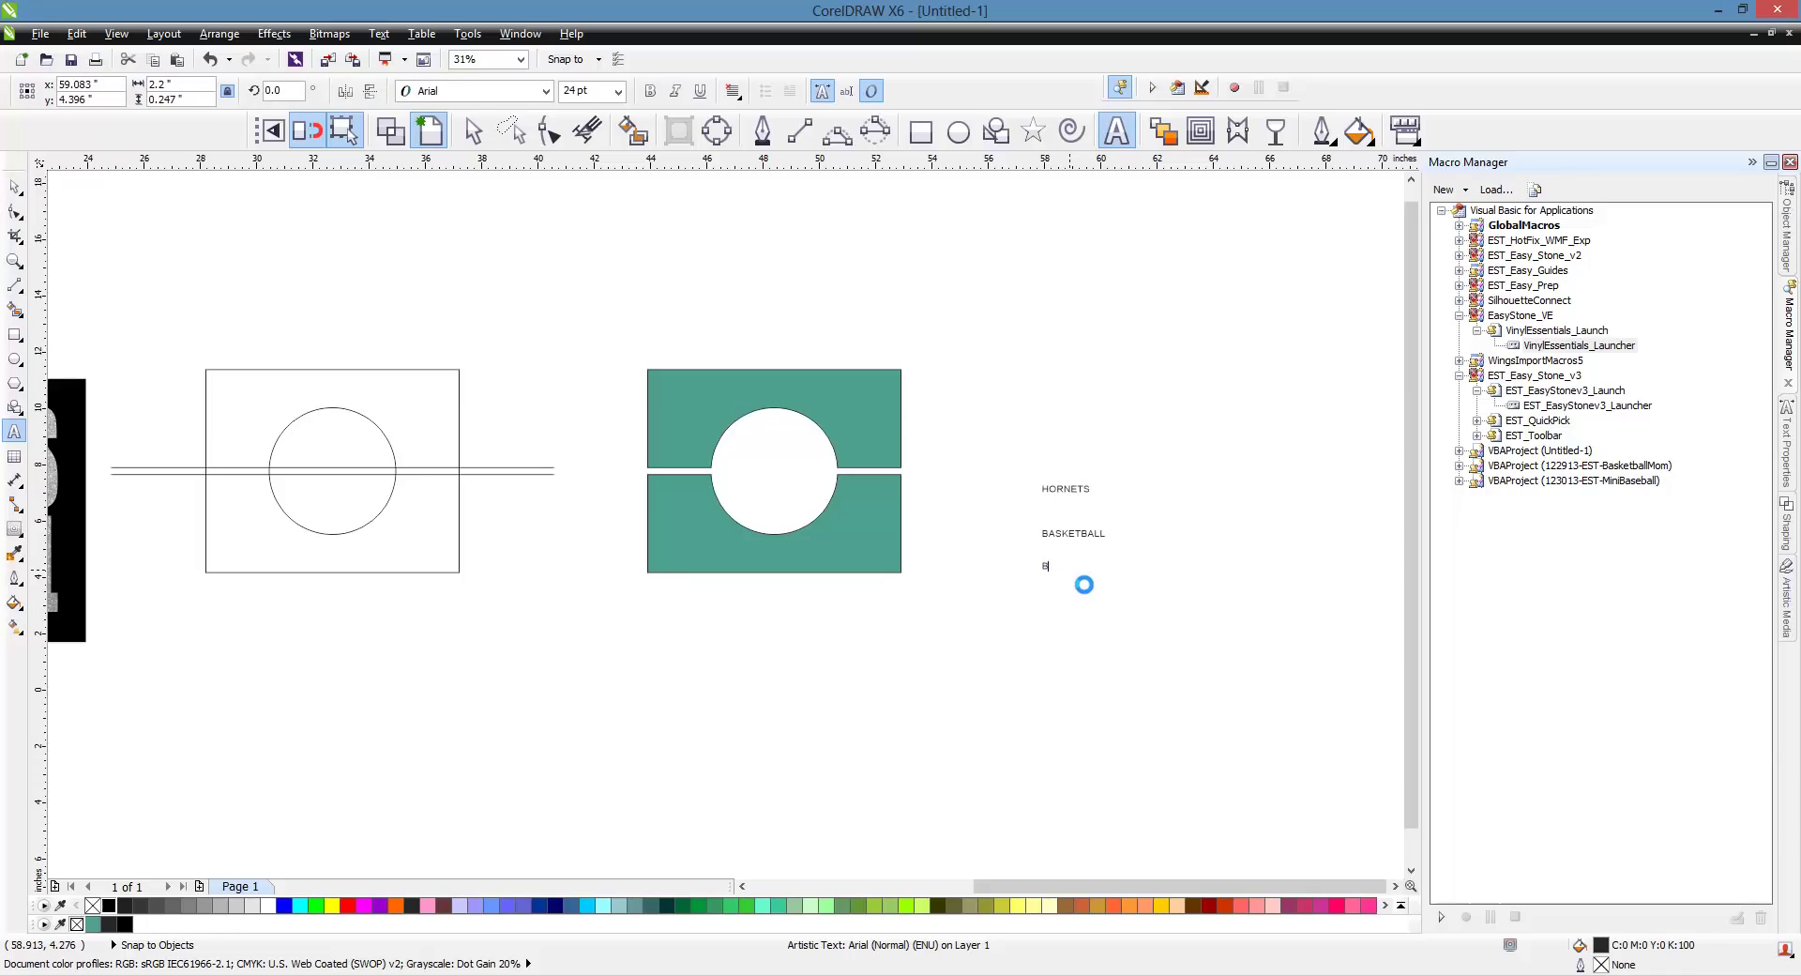
text(ASEBALL)
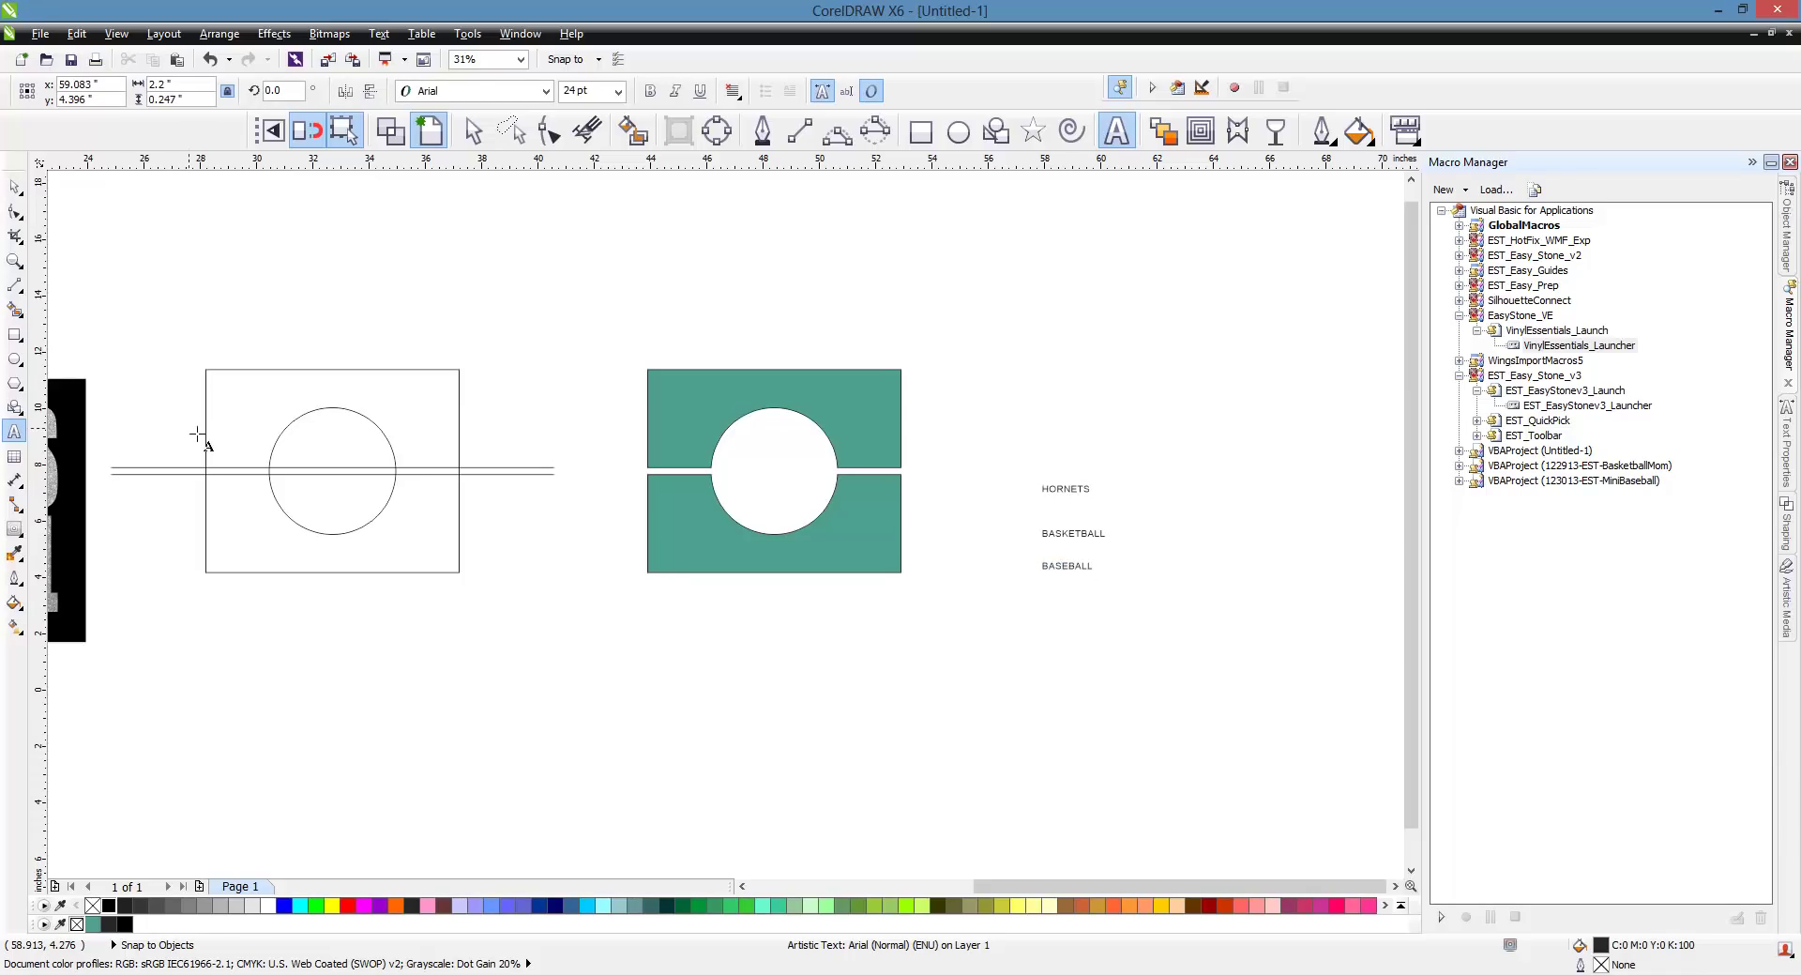
key(Escape)
click(15, 188)
click(872, 329)
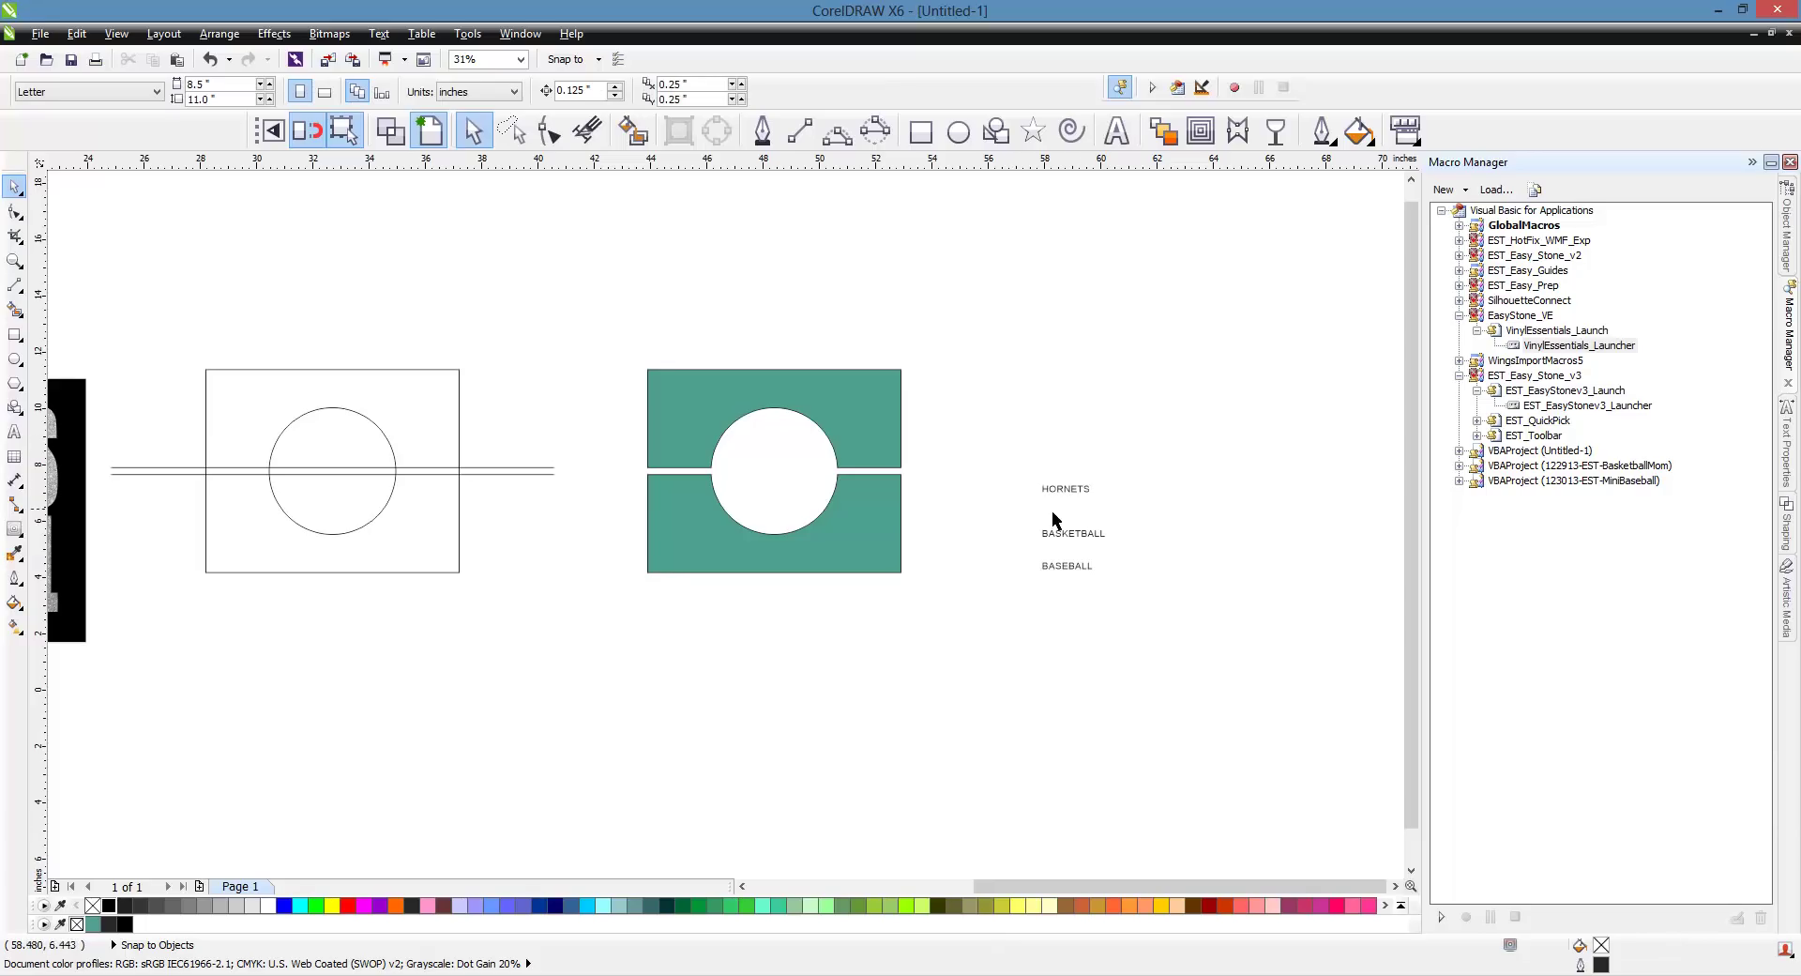
click(1079, 569)
click(1025, 595)
- Set the HORNETS, BASKETBALL and BASEBALL labels in the Impact font
drag(982, 444, 1201, 630)
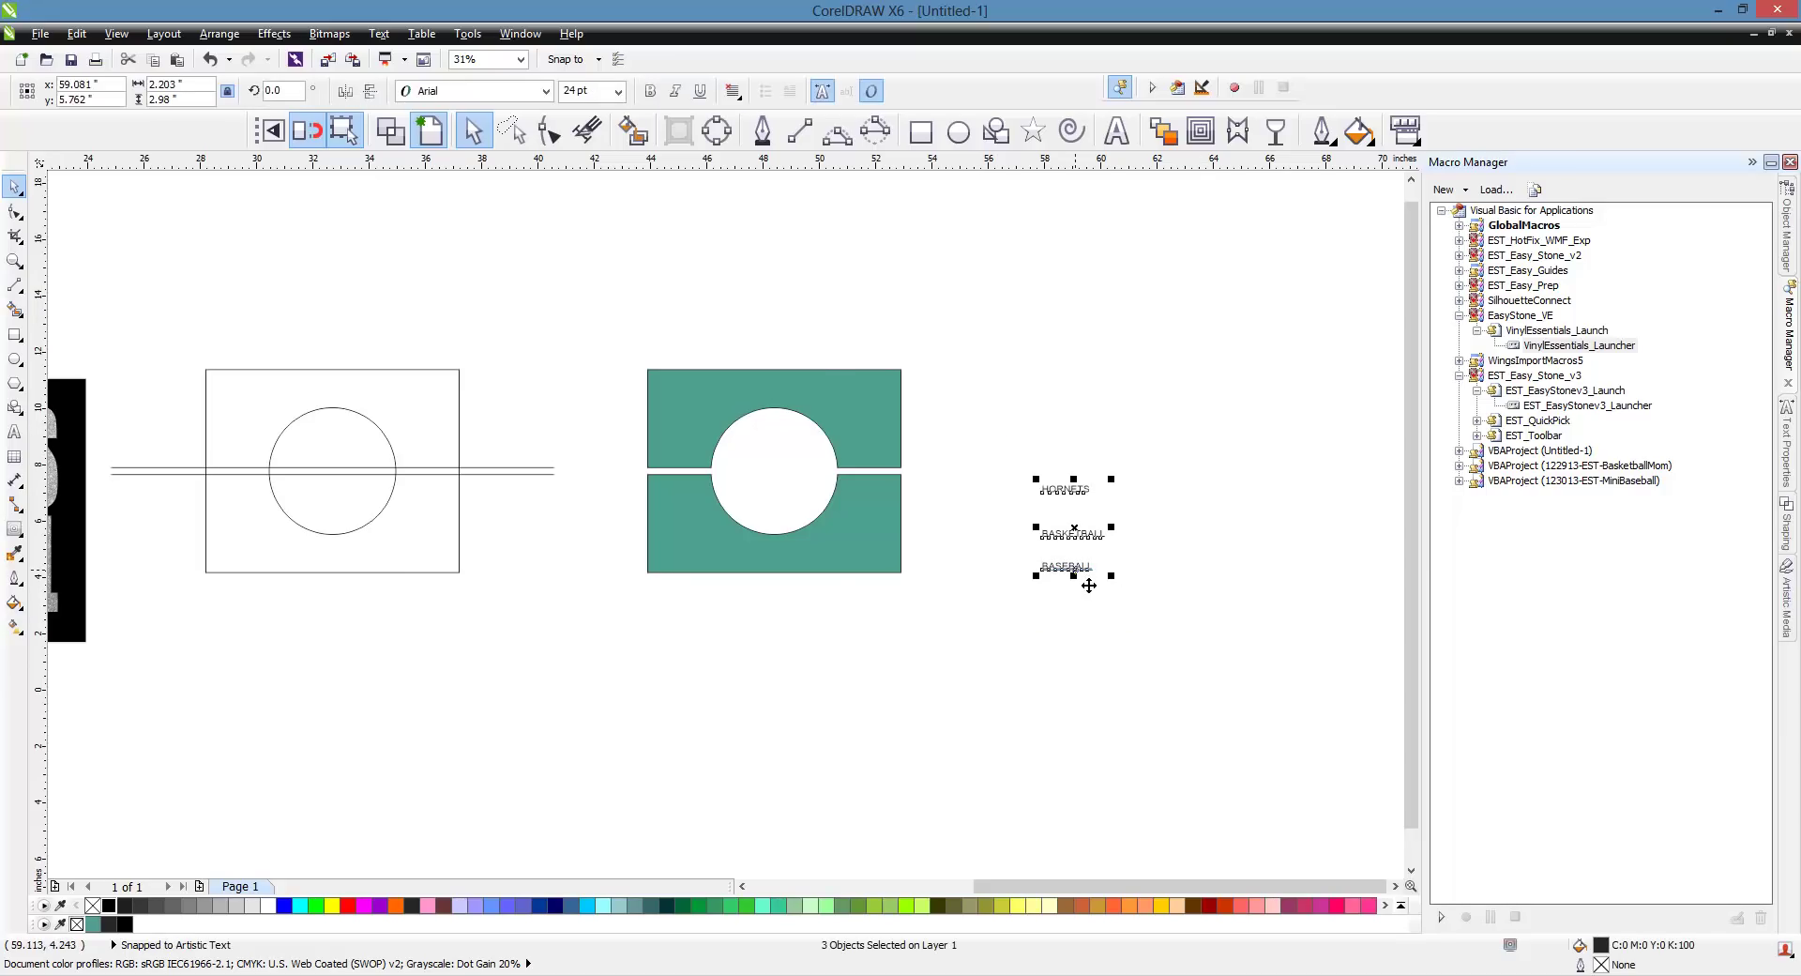
click(546, 91)
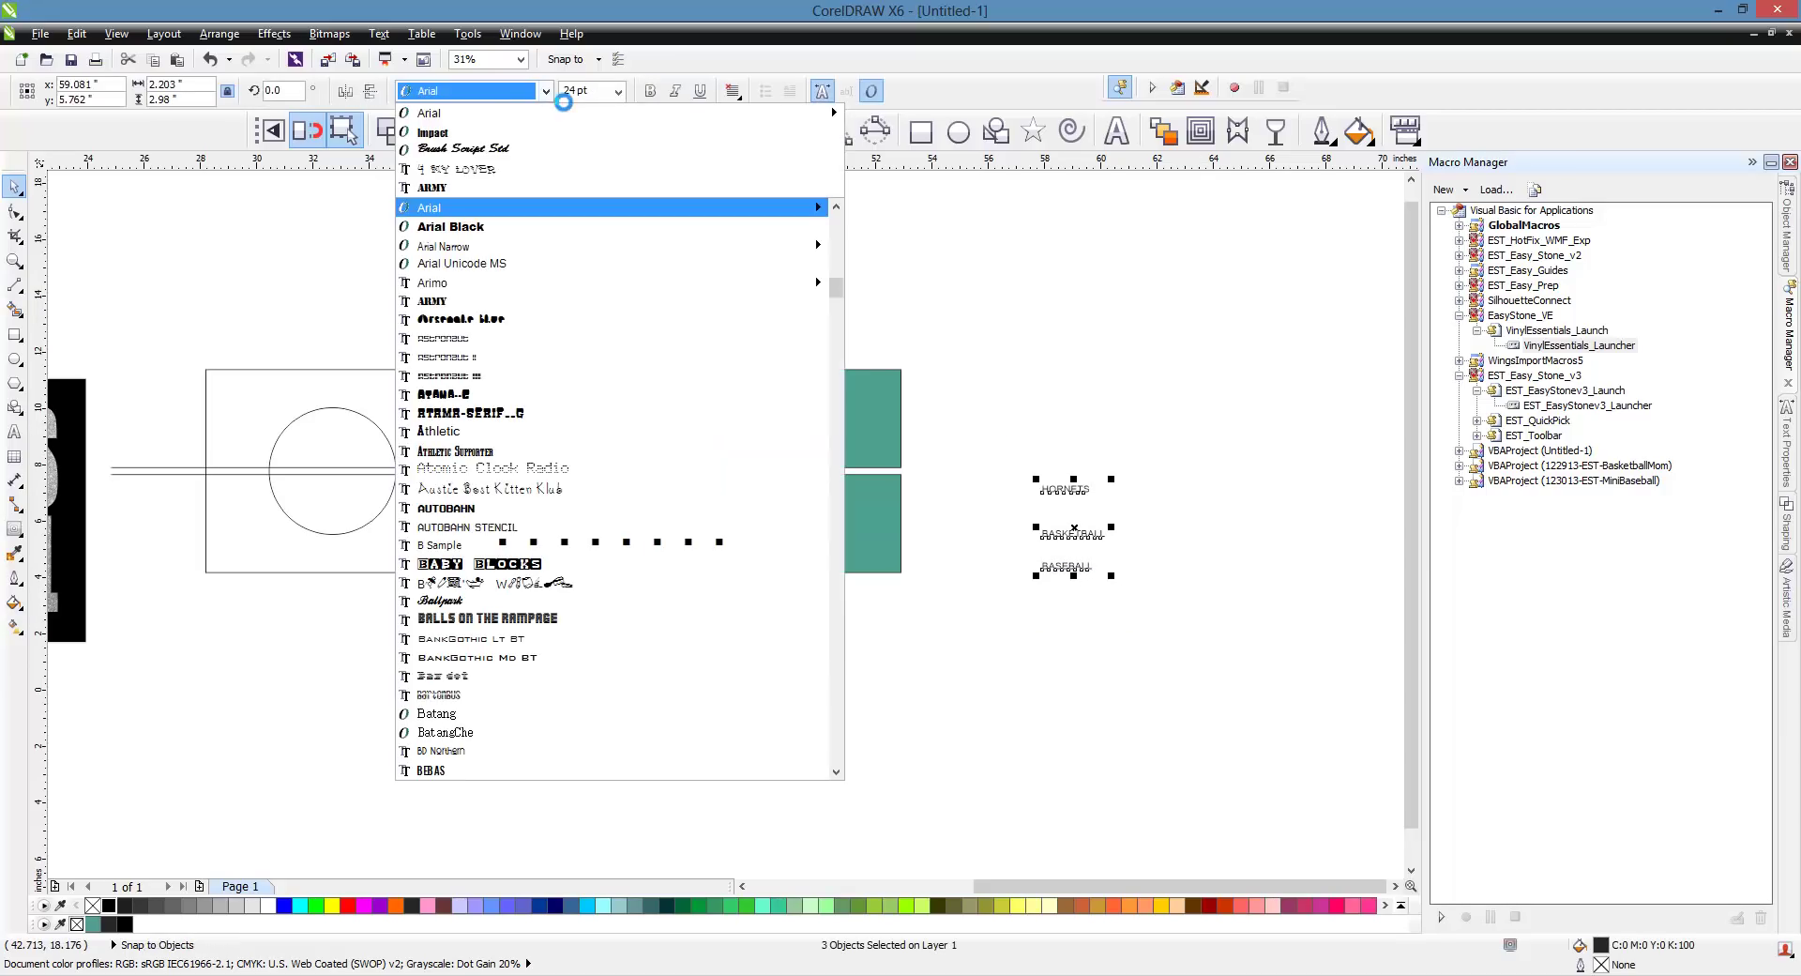
click(433, 132)
click(1072, 548)
scroll(1073, 548, up, 1)
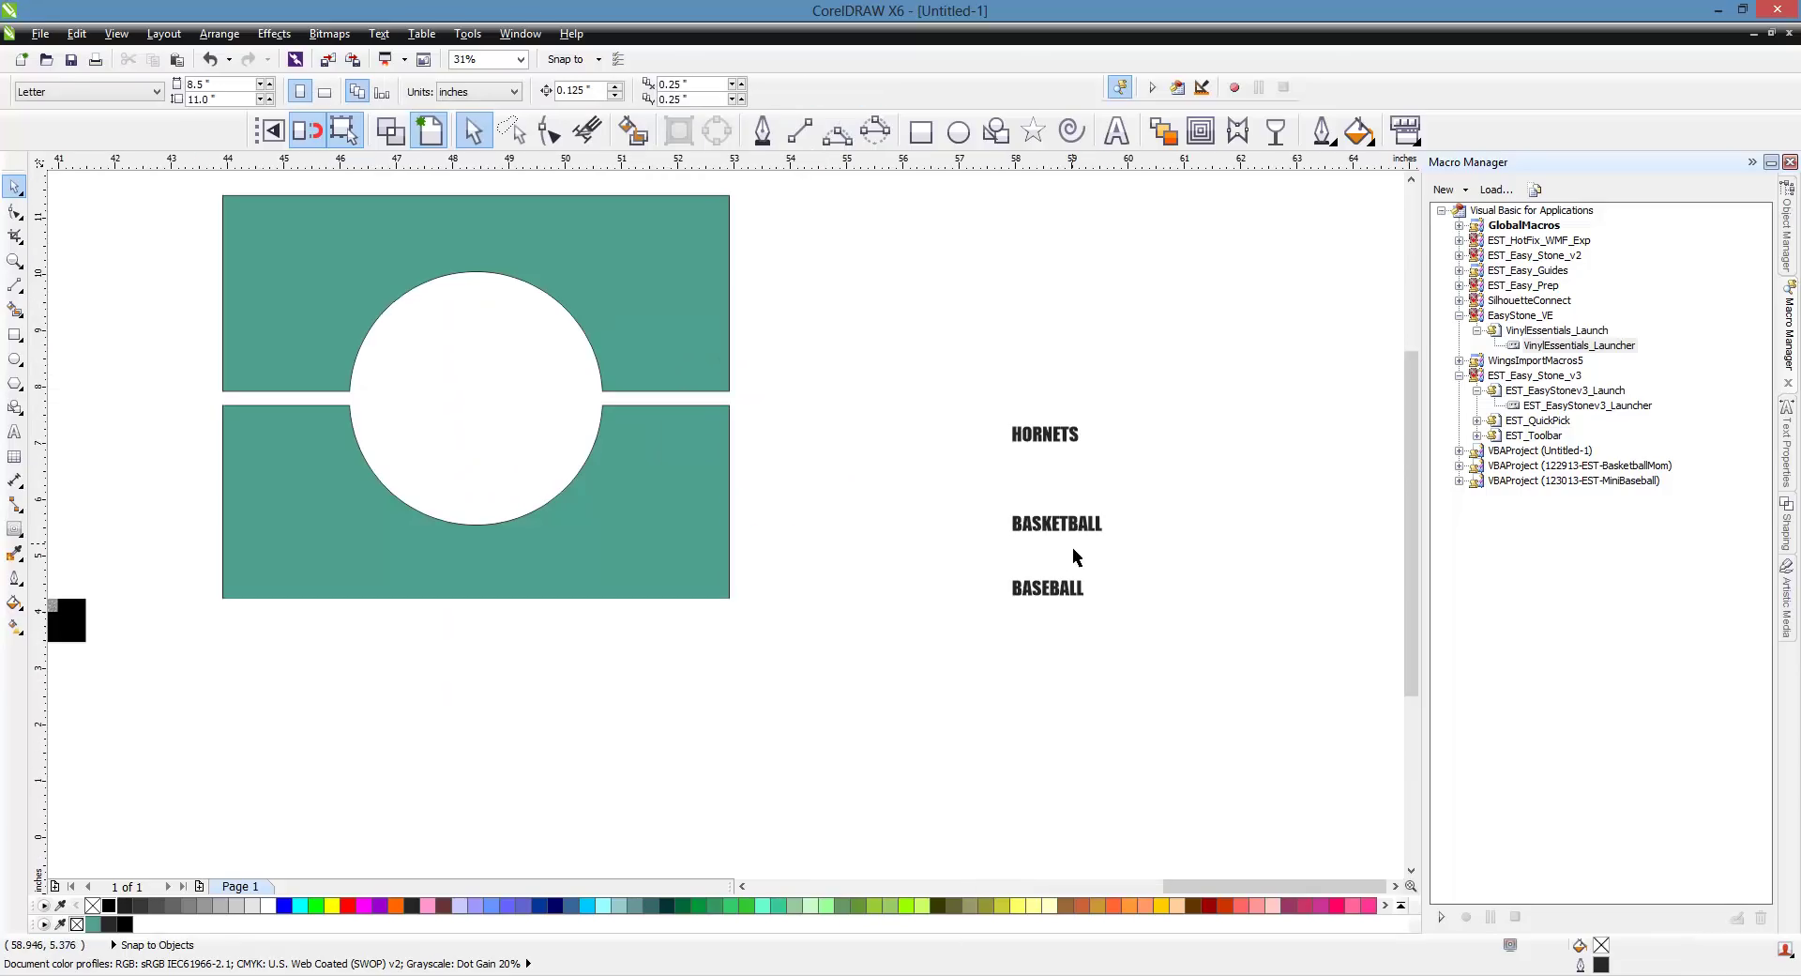
drag(967, 373, 1285, 785)
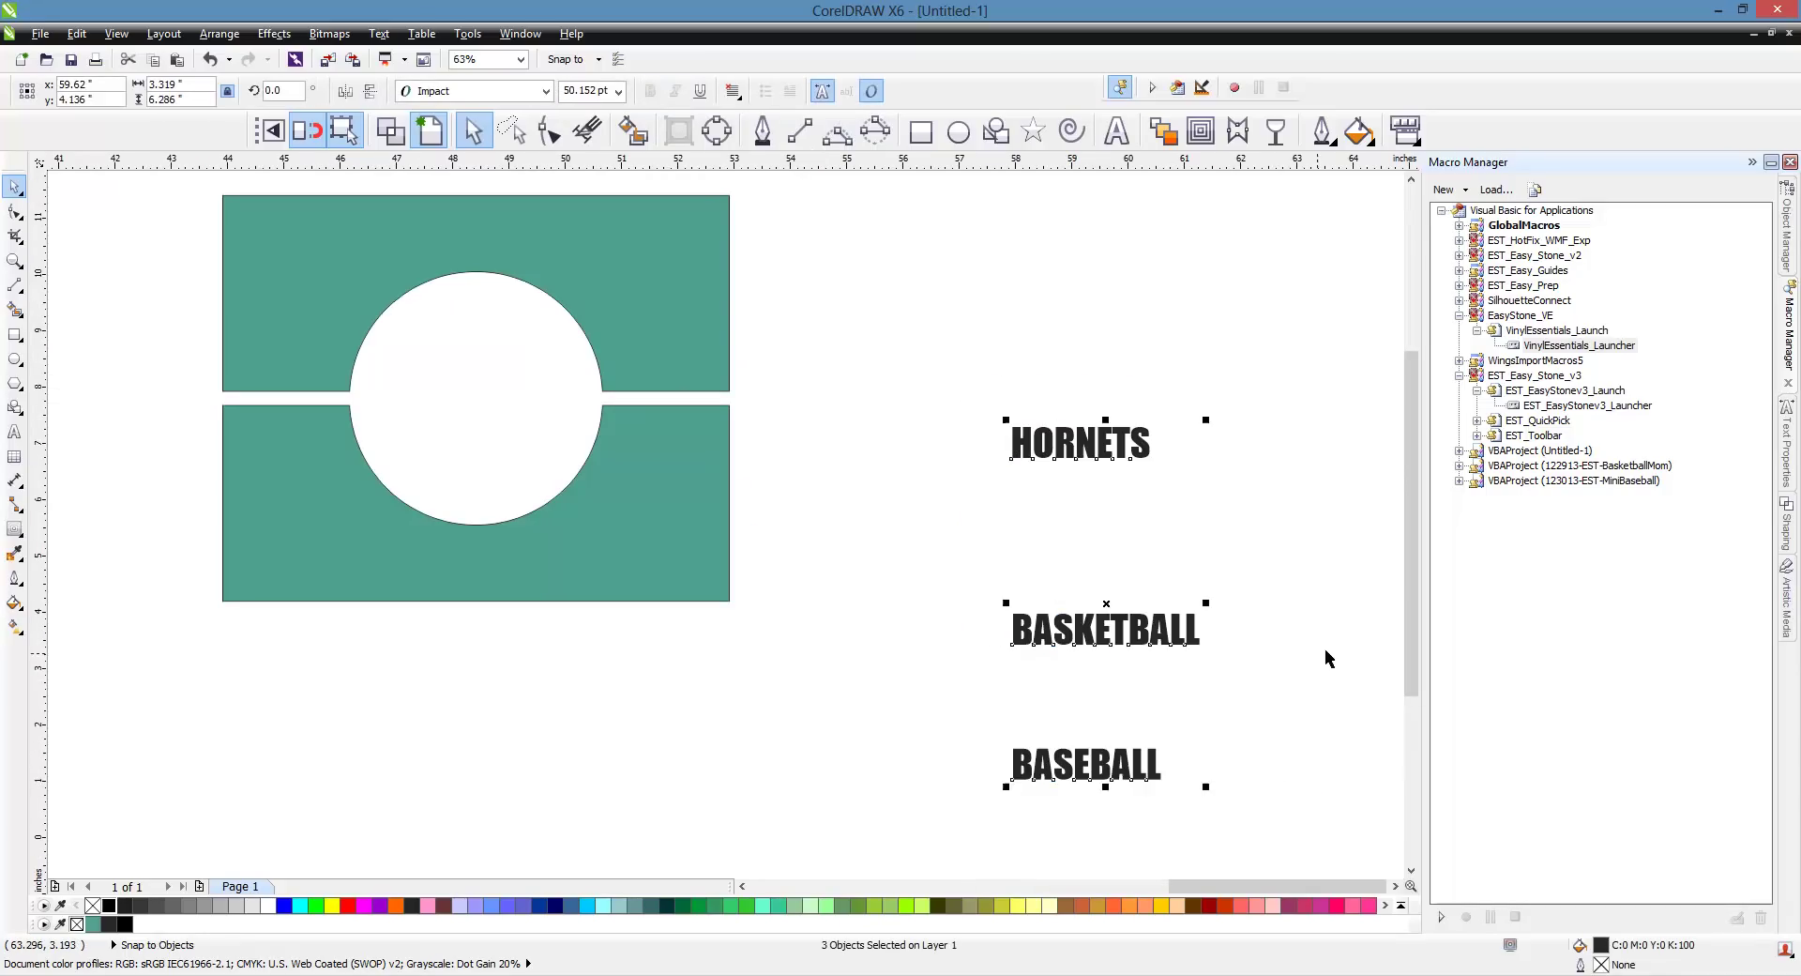
click(1320, 621)
scroll(1004, 554, down, 1)
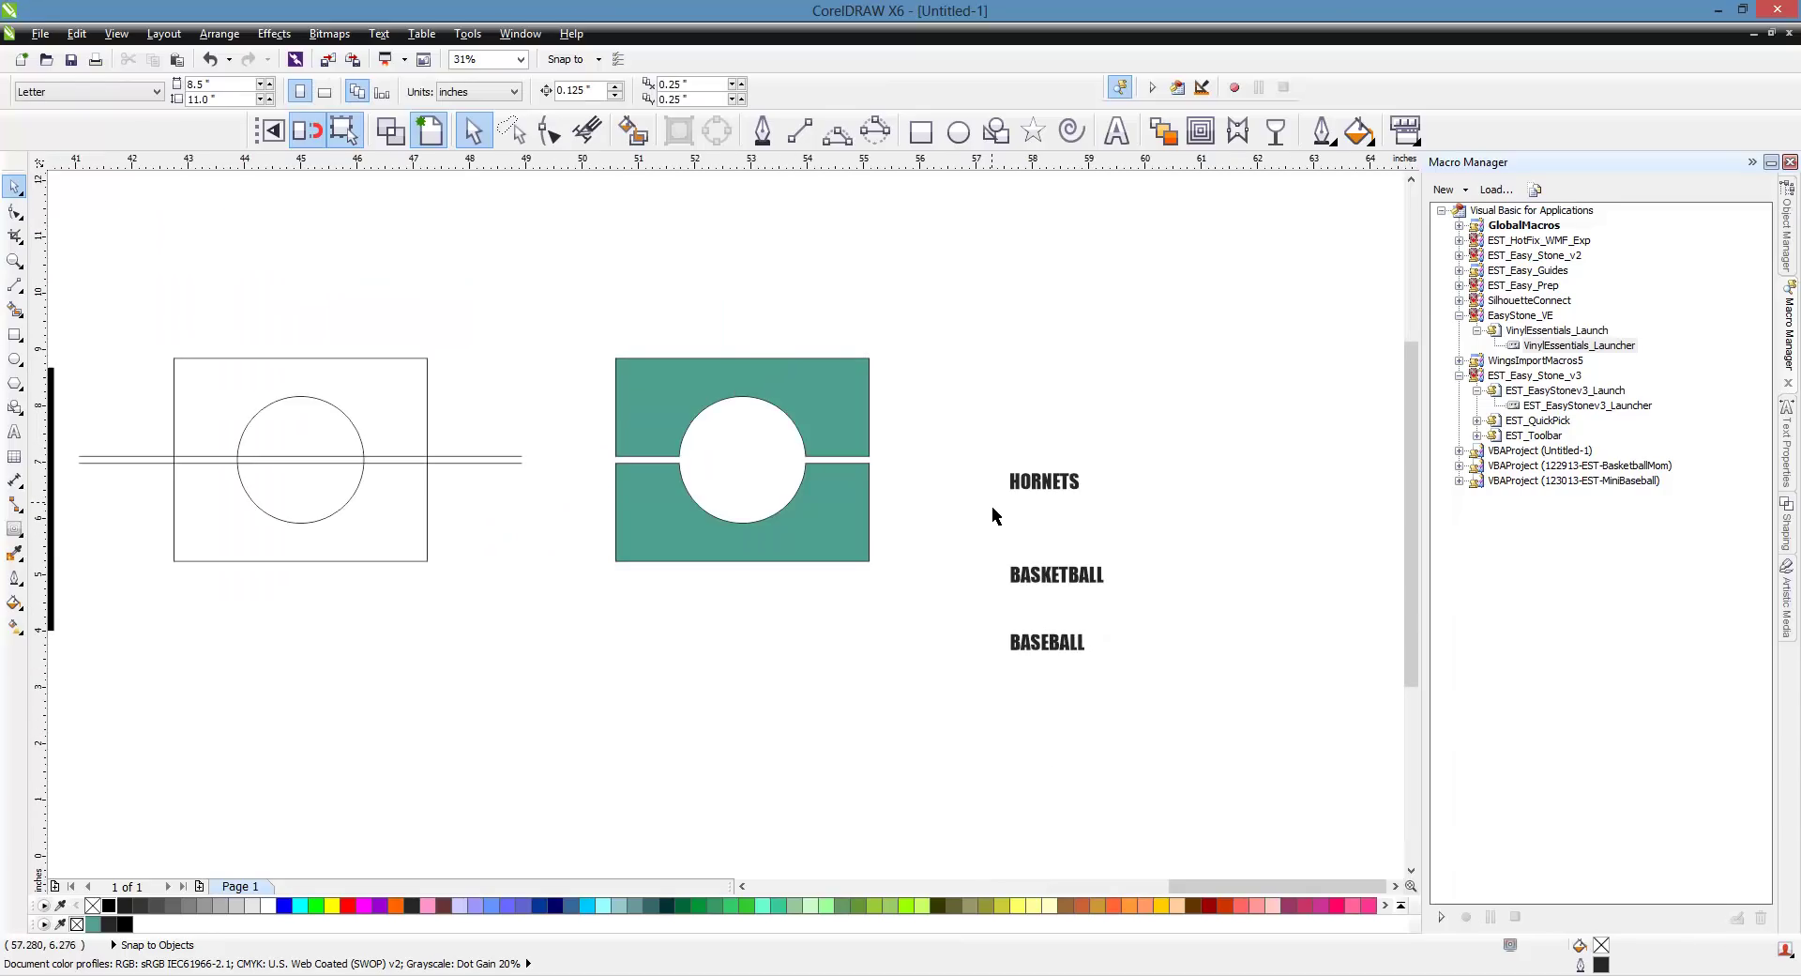
scroll(992, 507, up, 1)
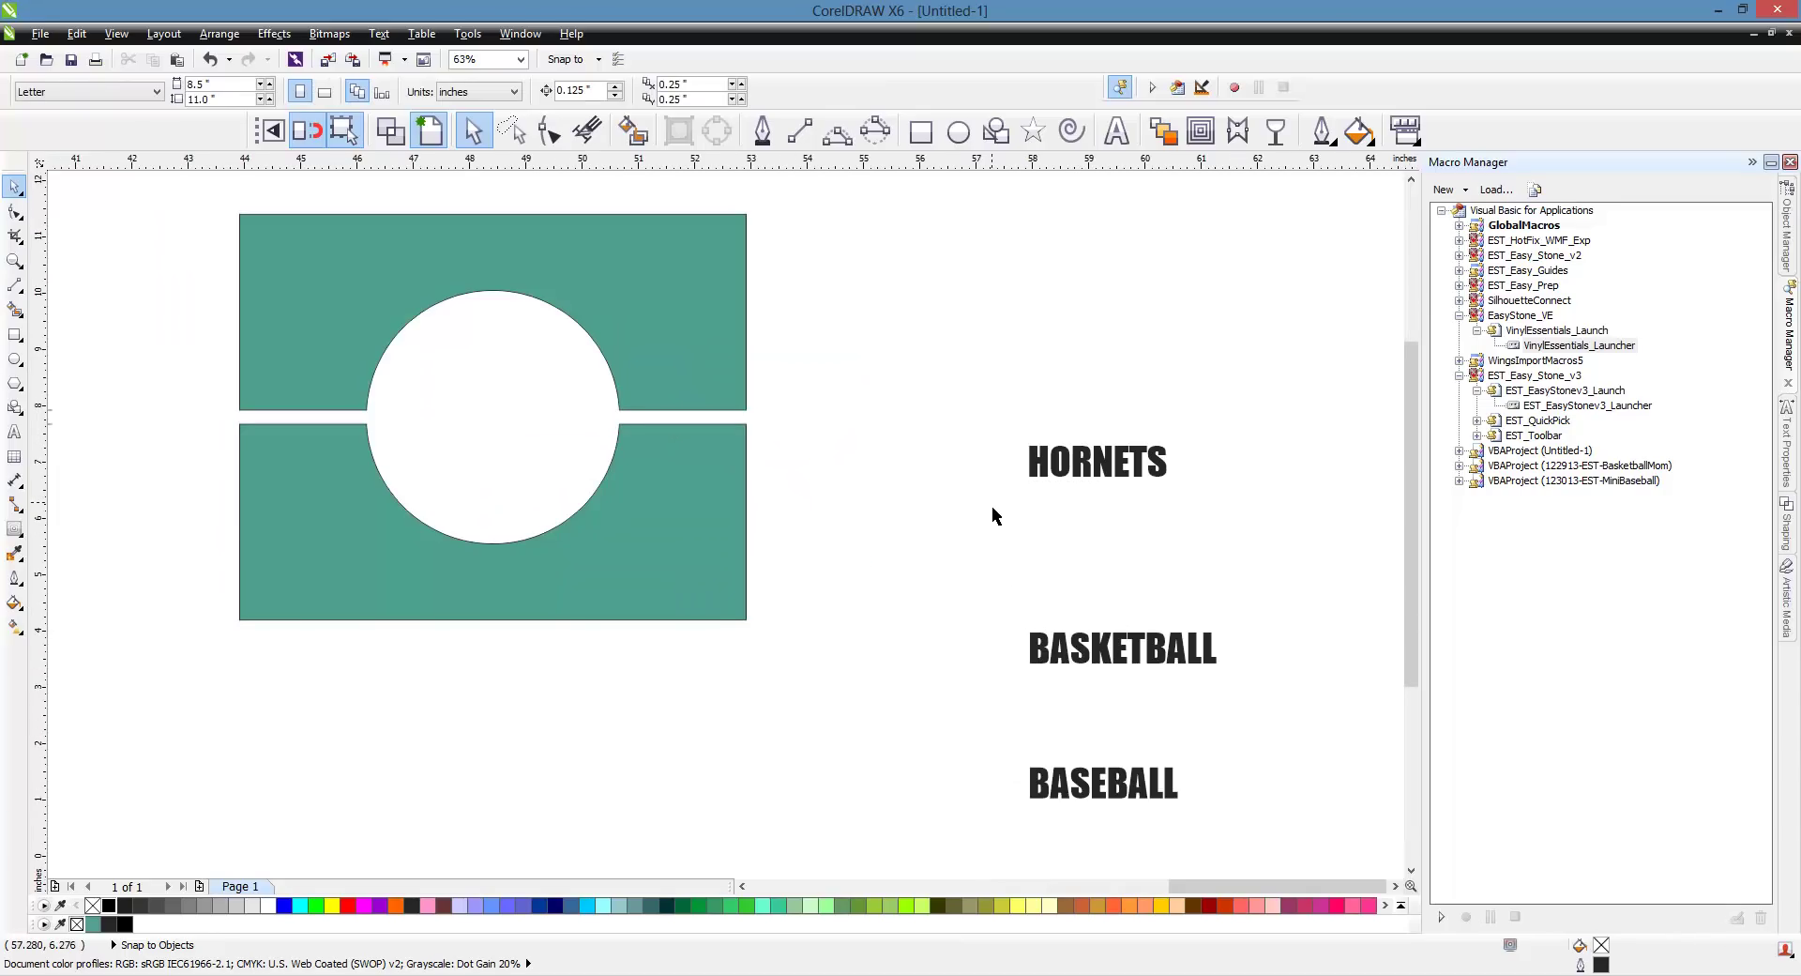
- Envelope HORNETS to the top green shape and adjust a node so its lower edge arches upward
click(1125, 473)
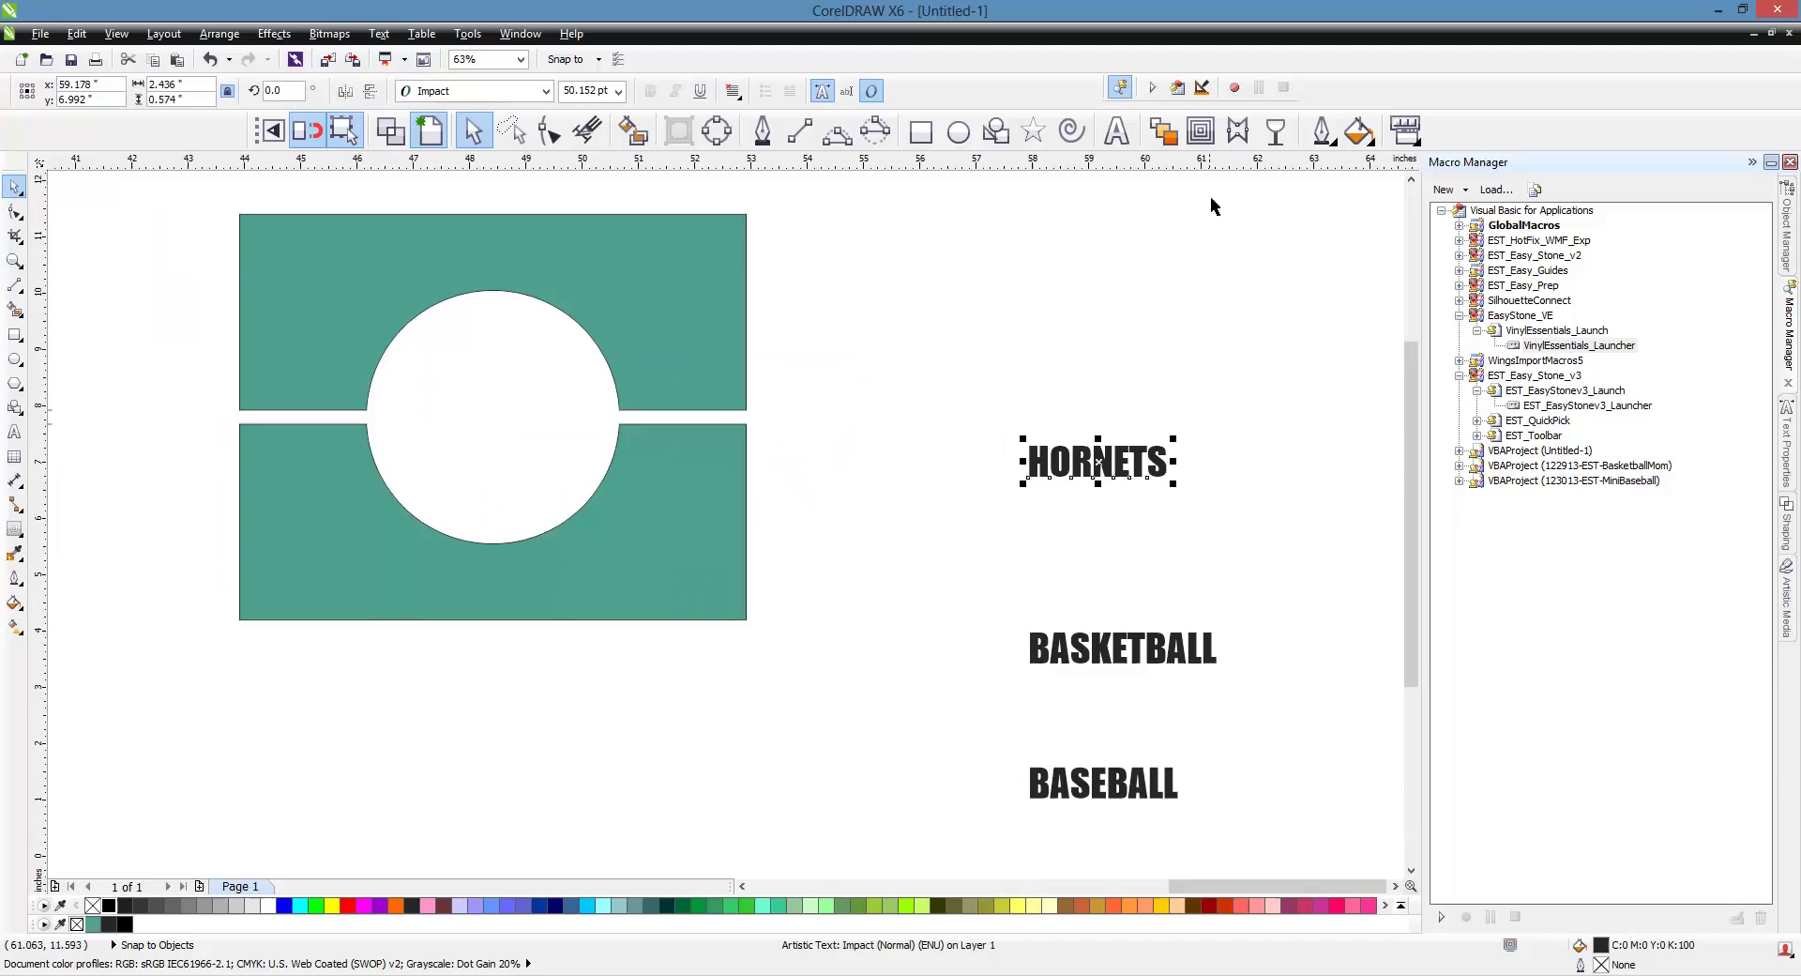
click(1240, 136)
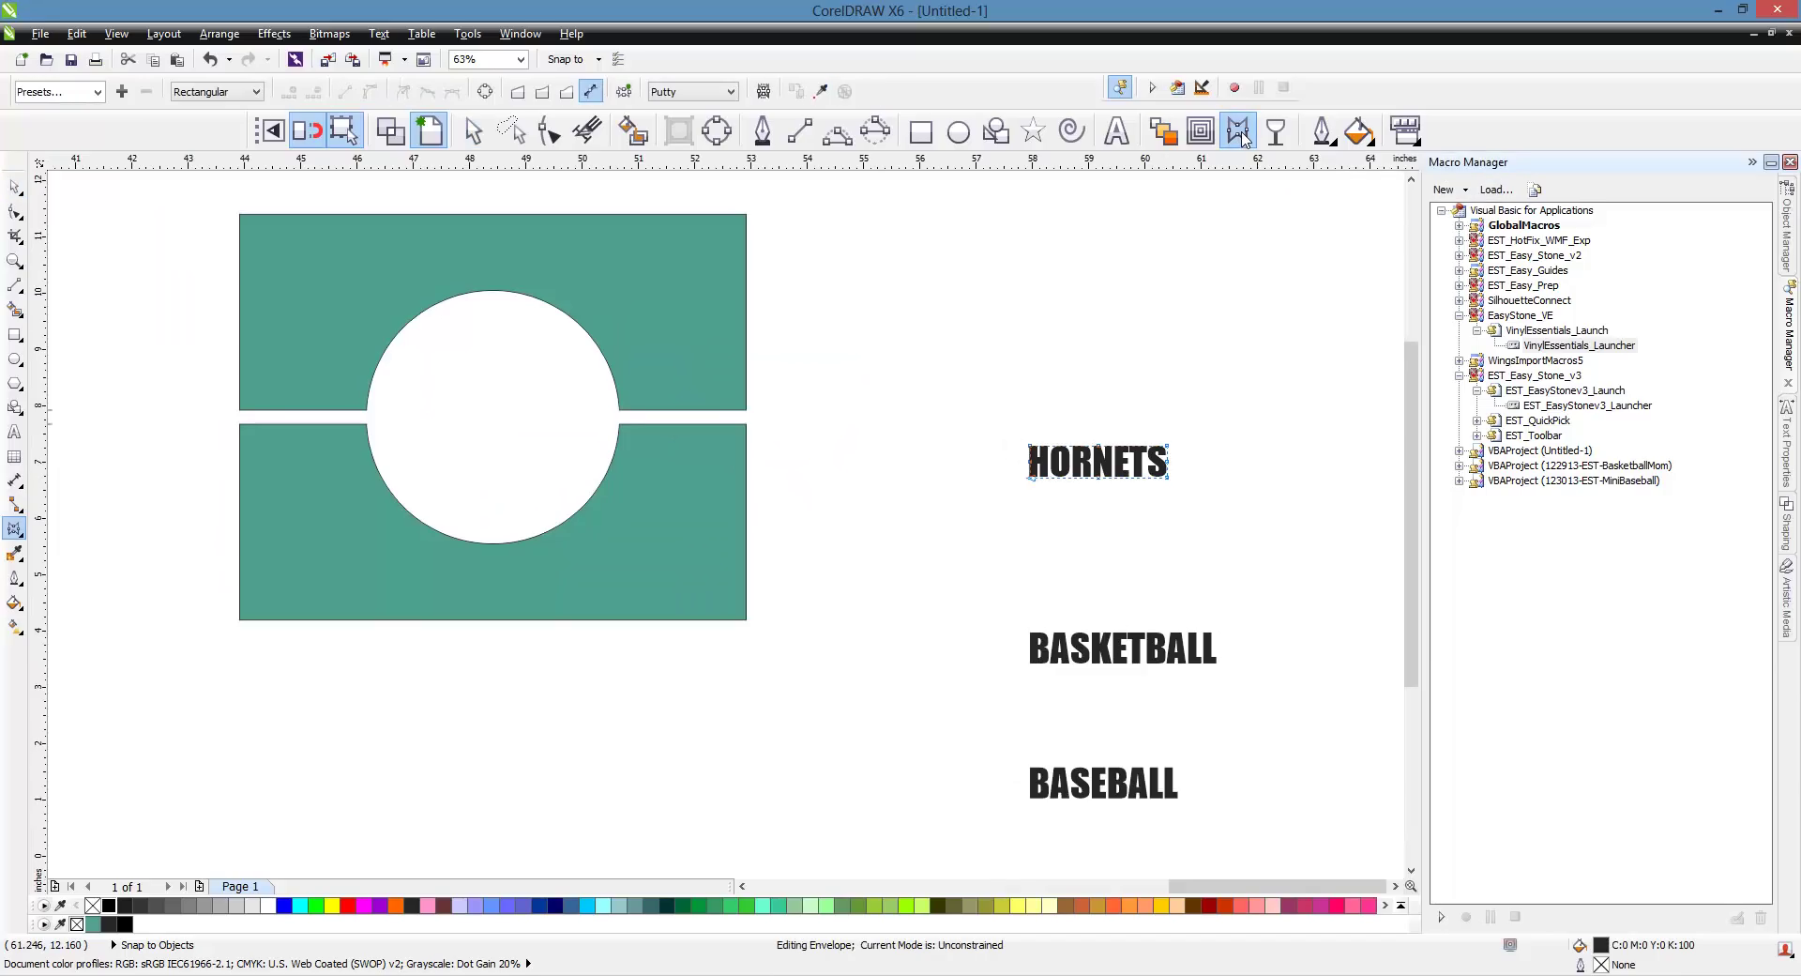
click(820, 93)
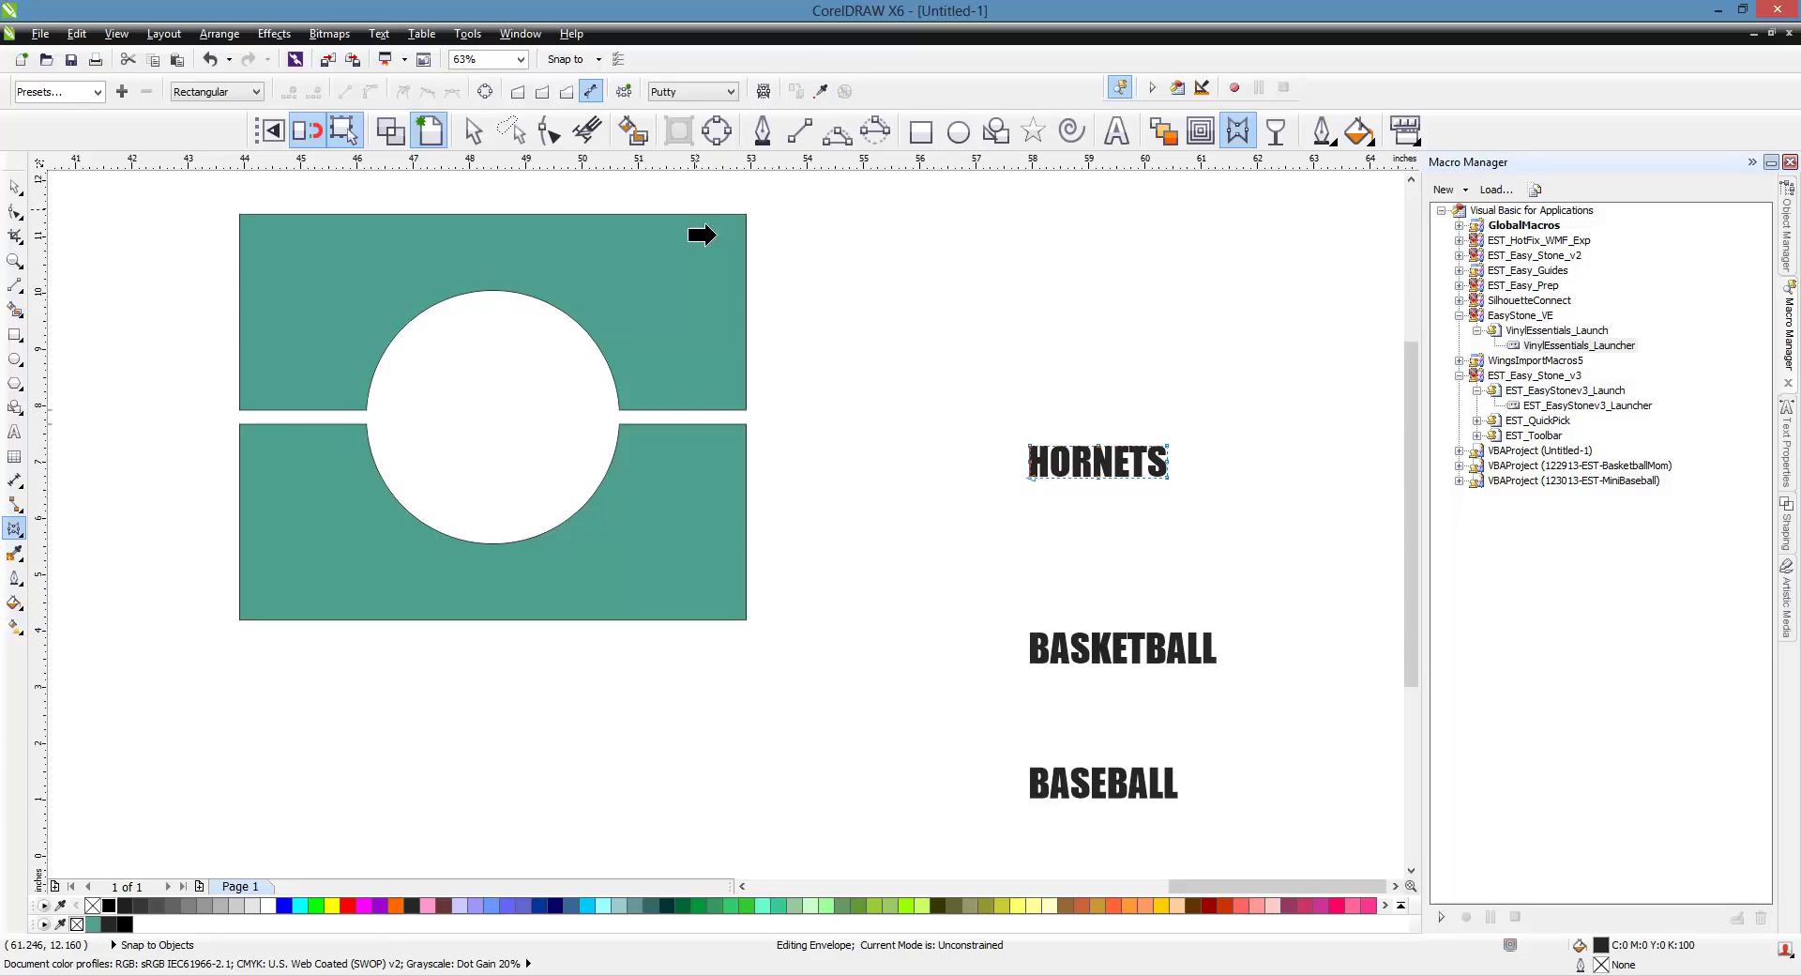
click(601, 276)
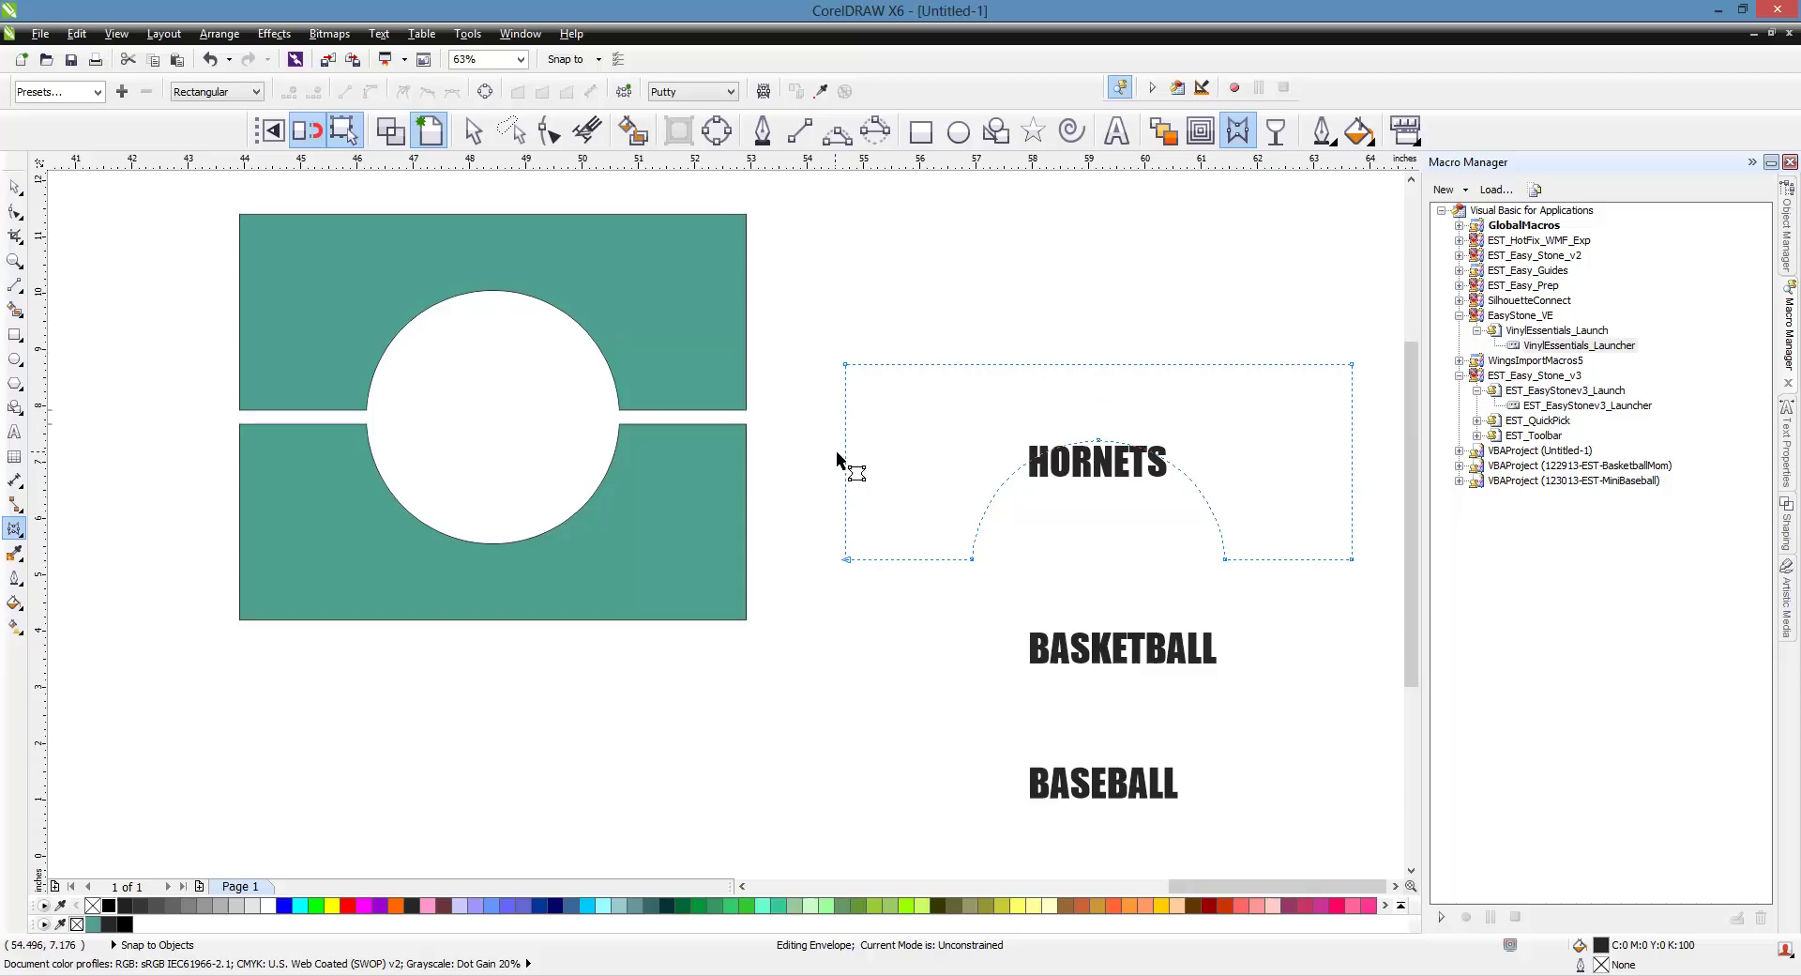
click(1118, 367)
click(1116, 364)
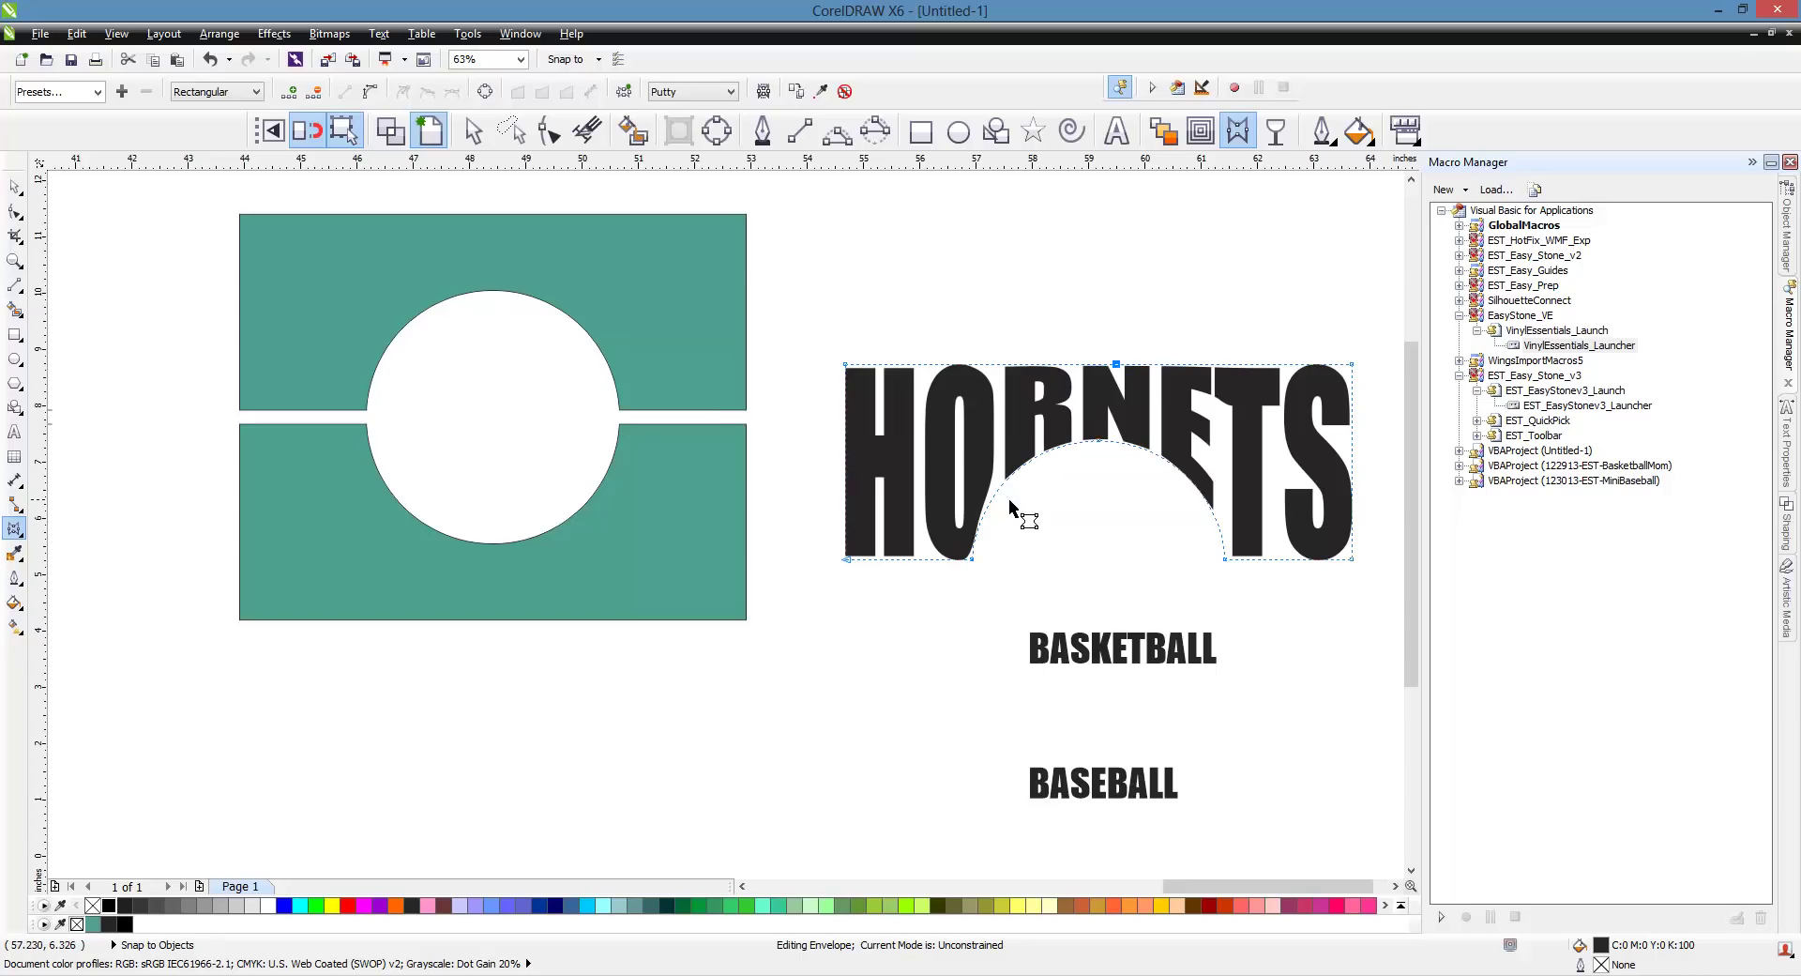
scroll(1010, 498, down, 5)
scroll(364, 547, up, 2)
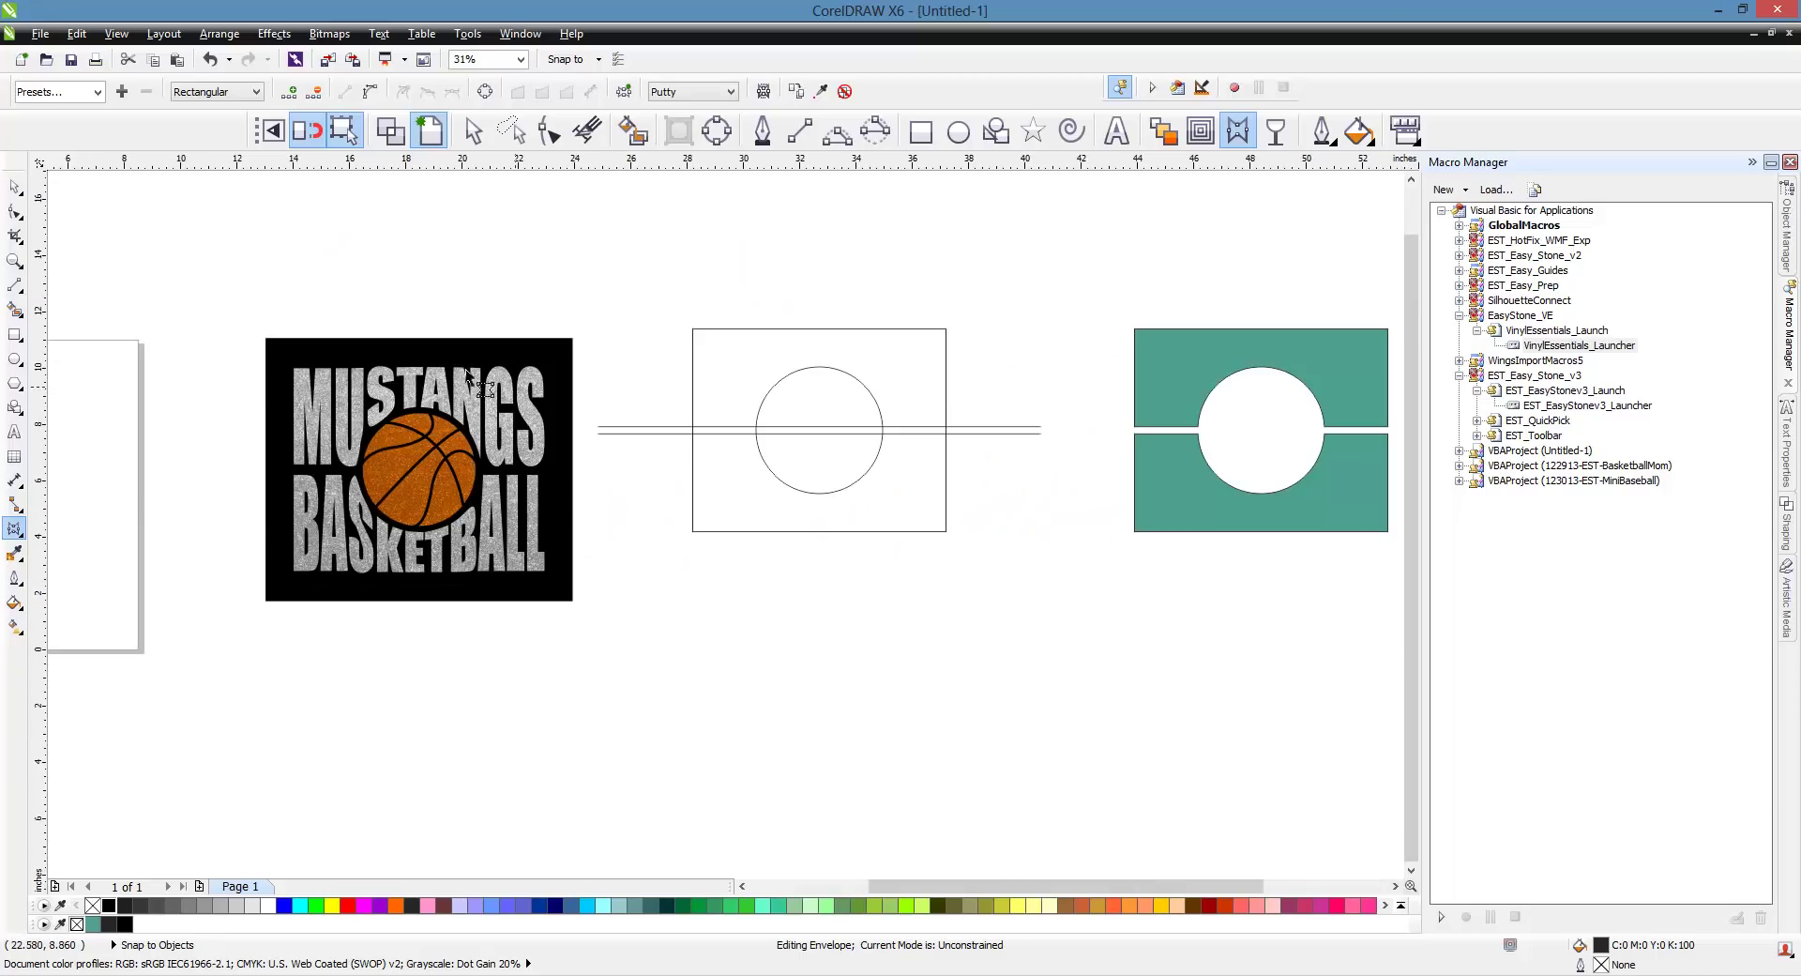
scroll(251, 504, down, 2)
scroll(413, 482, up, 1)
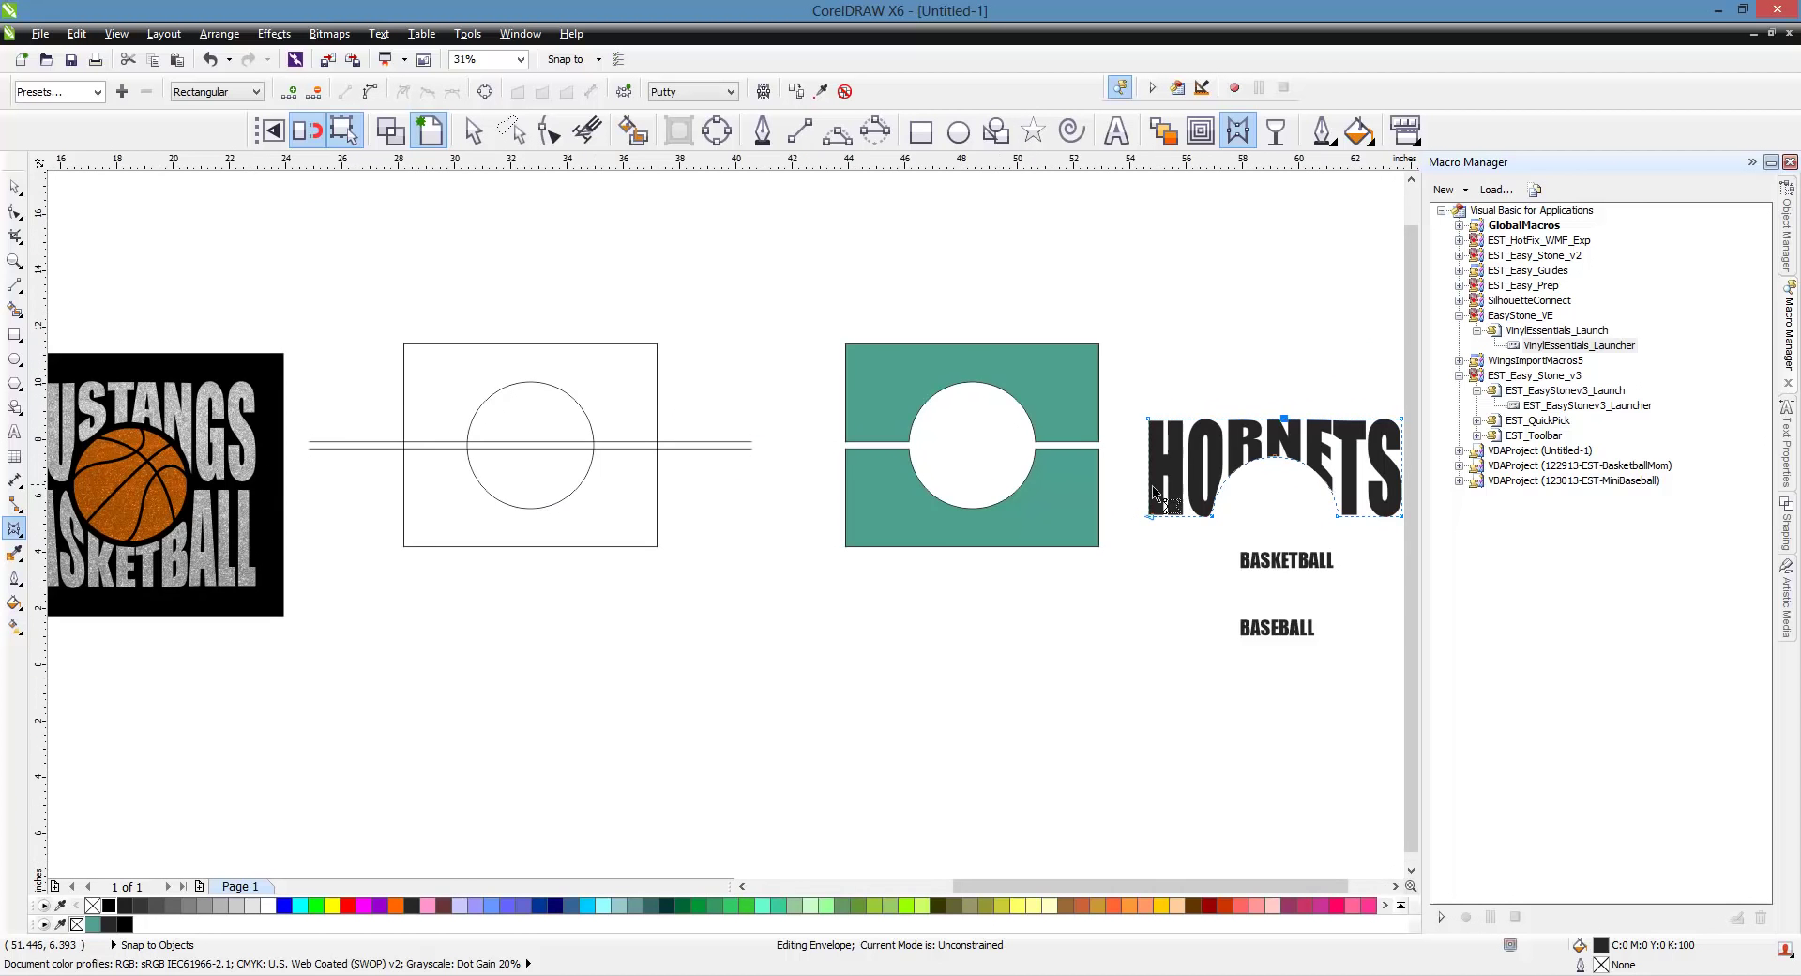
scroll(695, 453, right, 3)
scroll(1025, 460, up, 1)
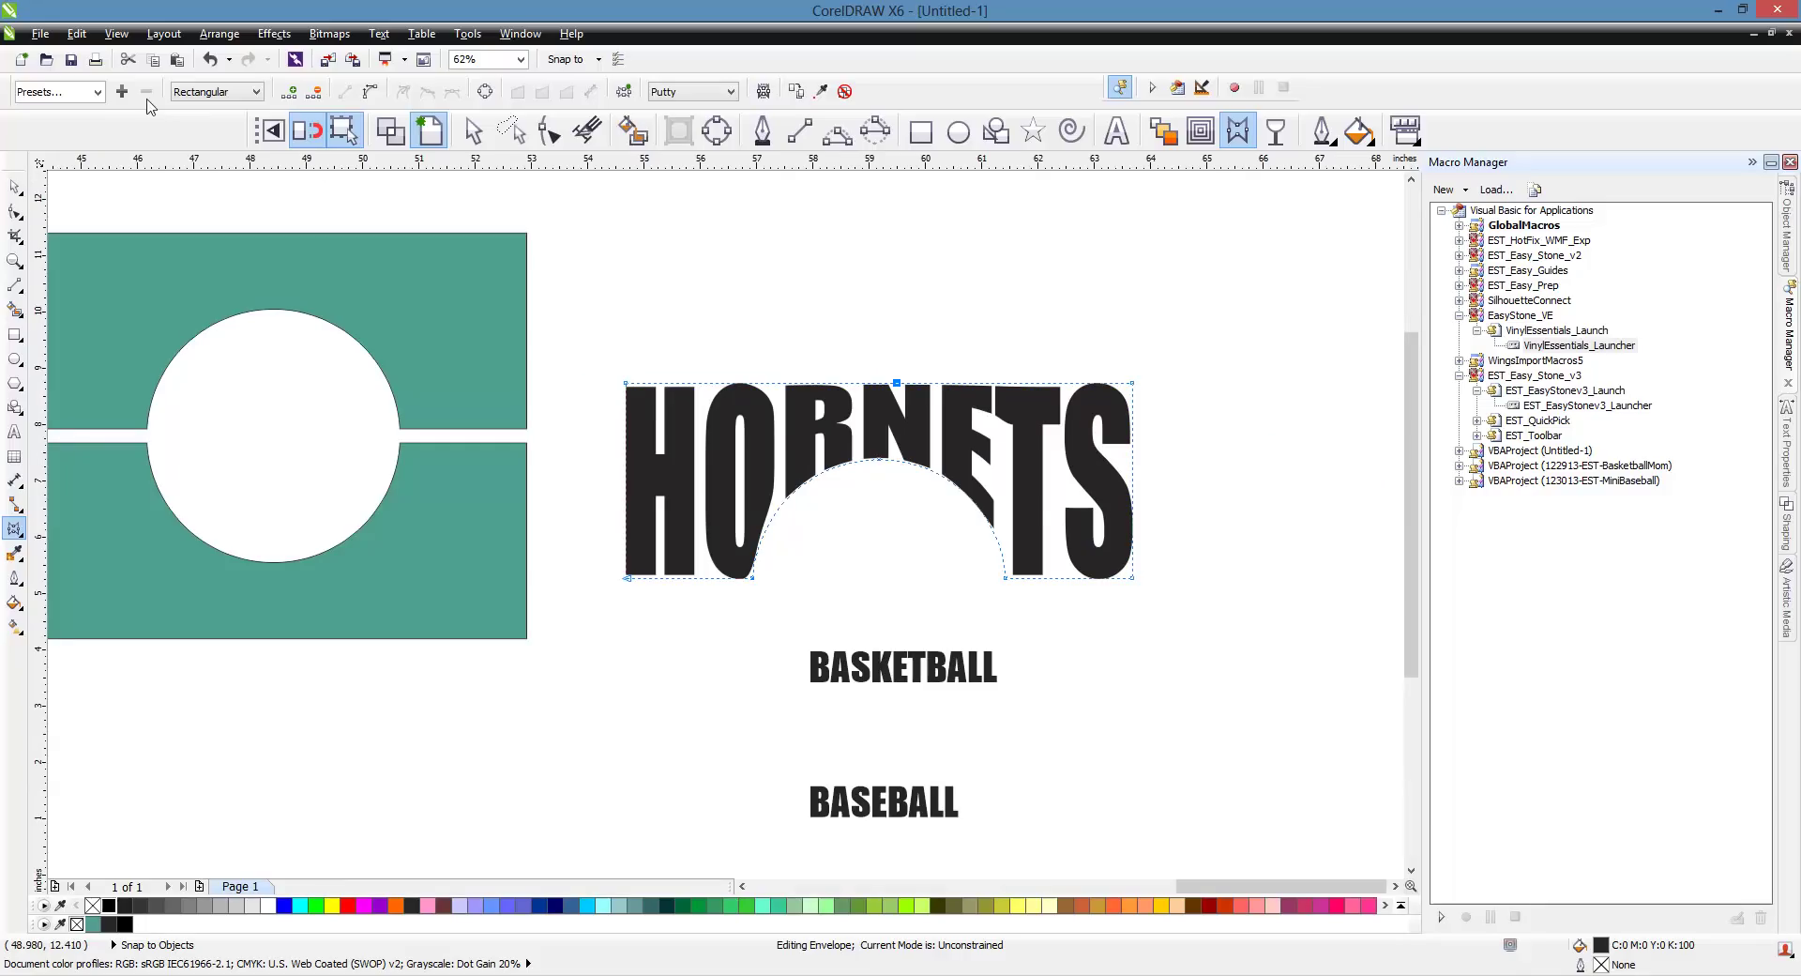
- Save HORNETS' arched envelope as a new envelope preset named 'TopBall'
click(122, 95)
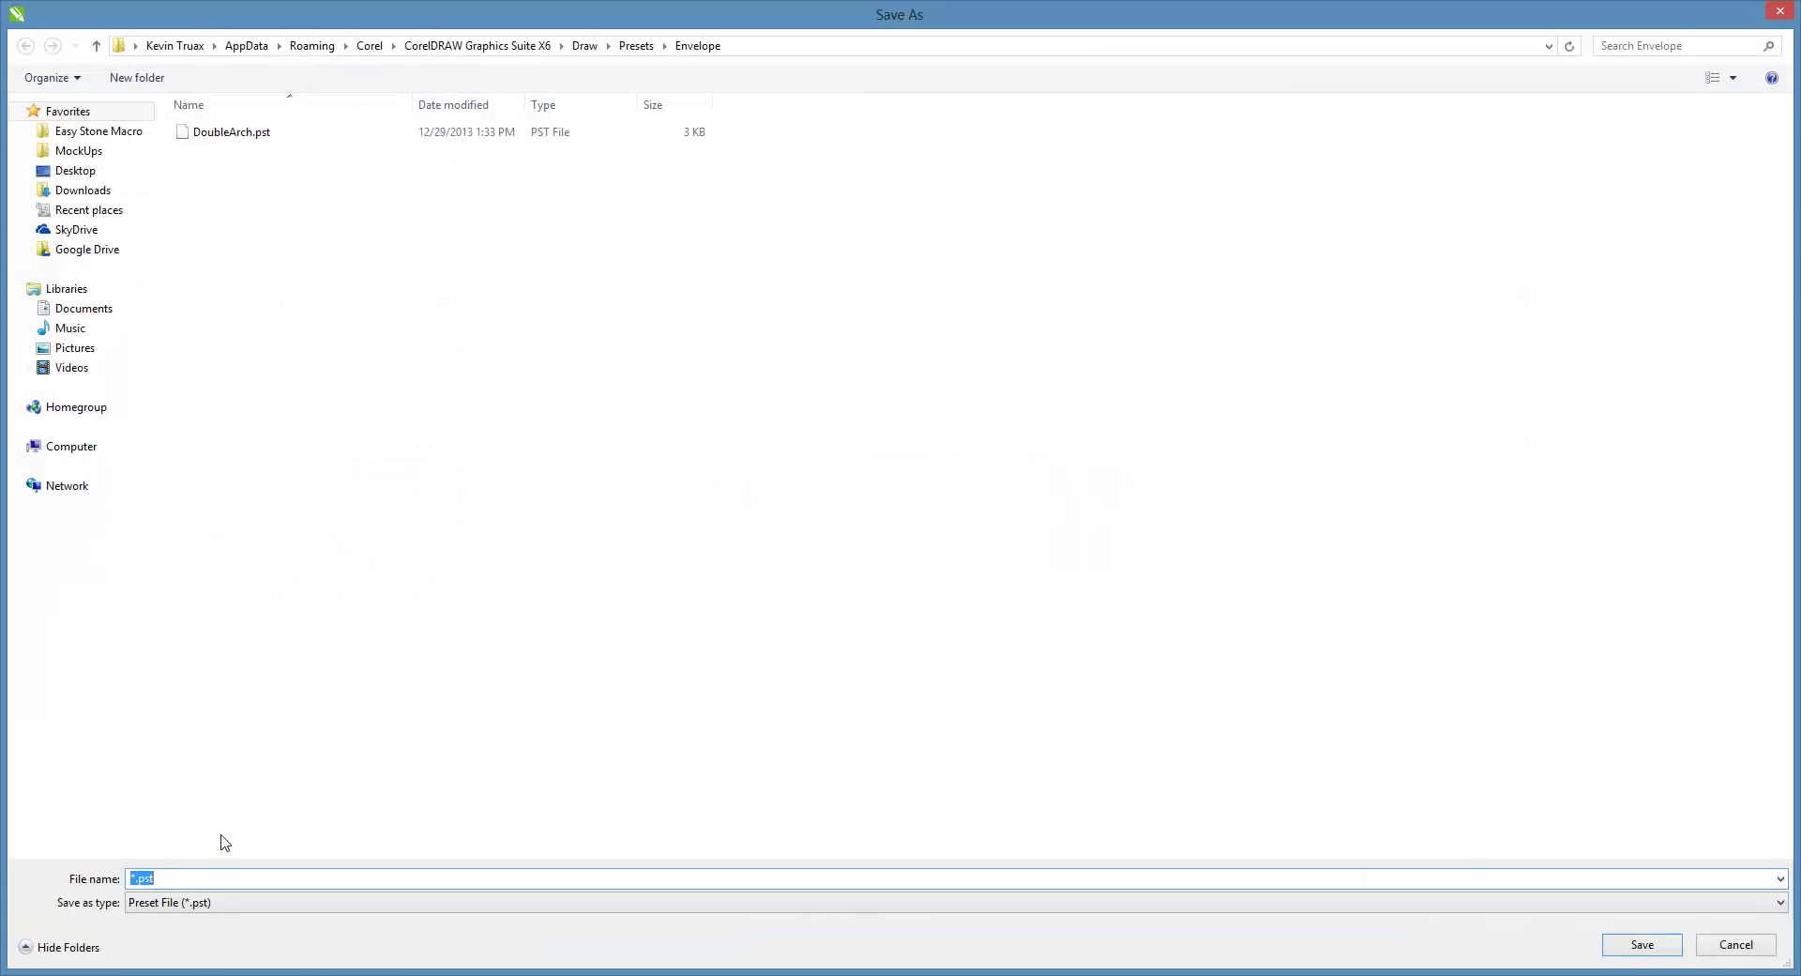
text(TopBall)
click(1657, 951)
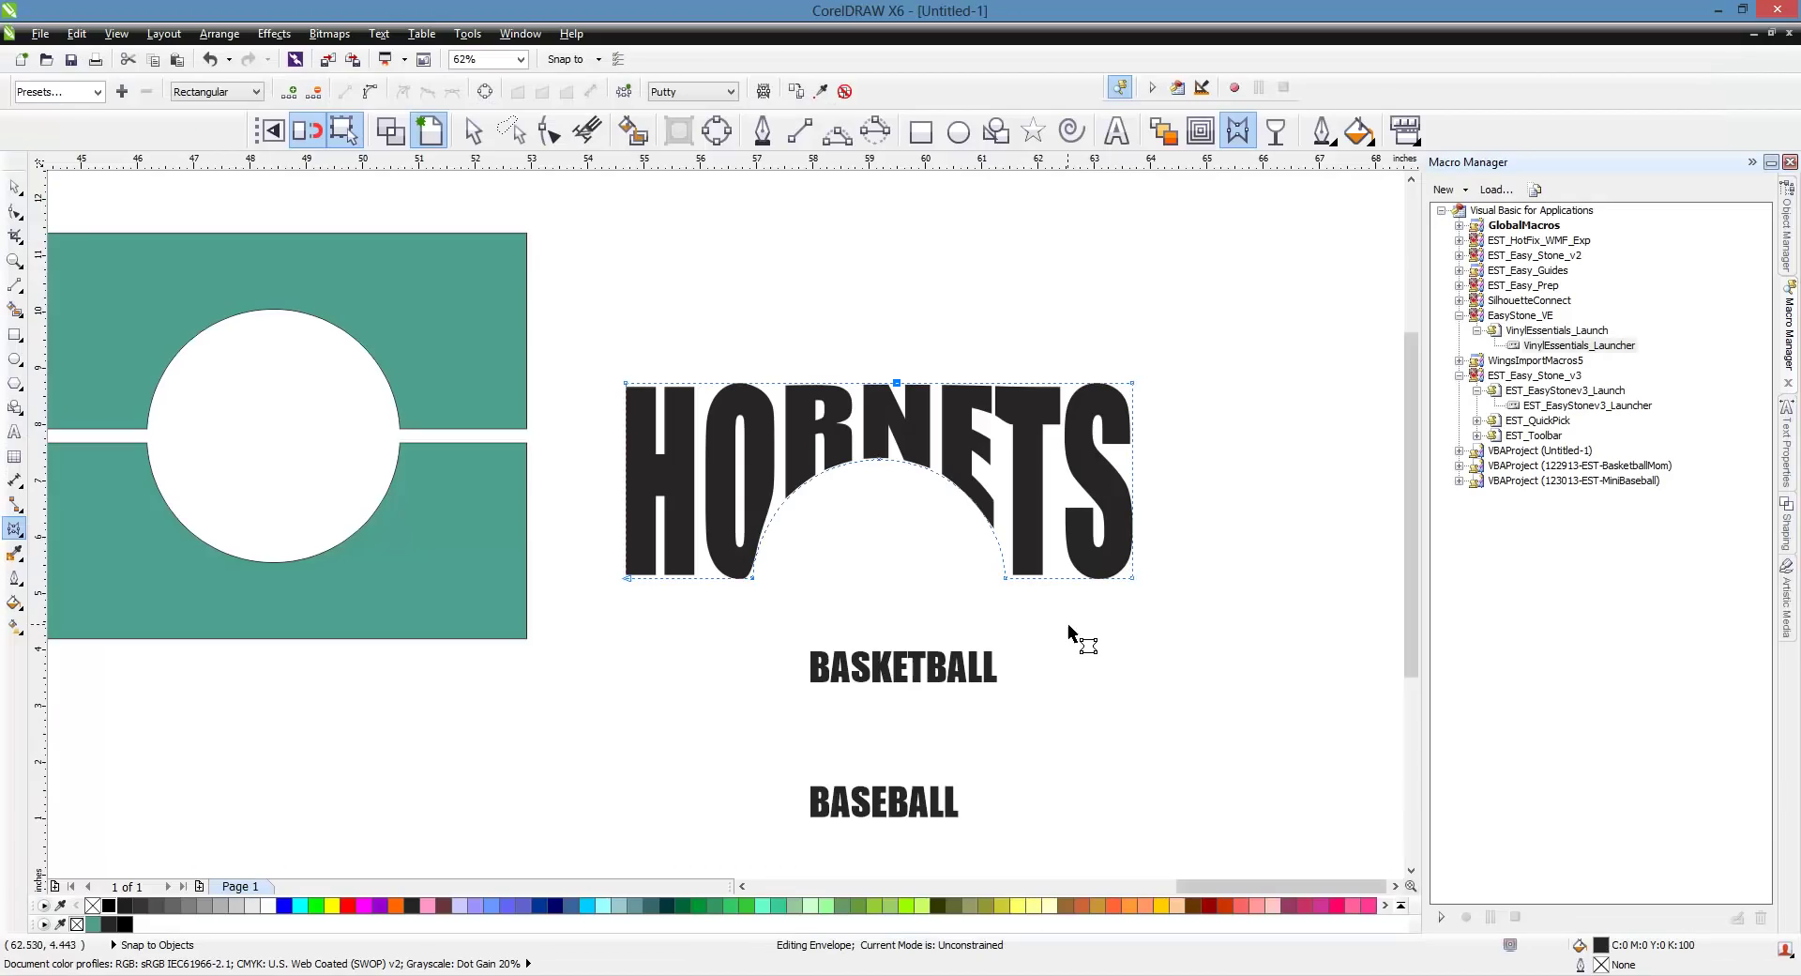
scroll(1058, 613, down, 1)
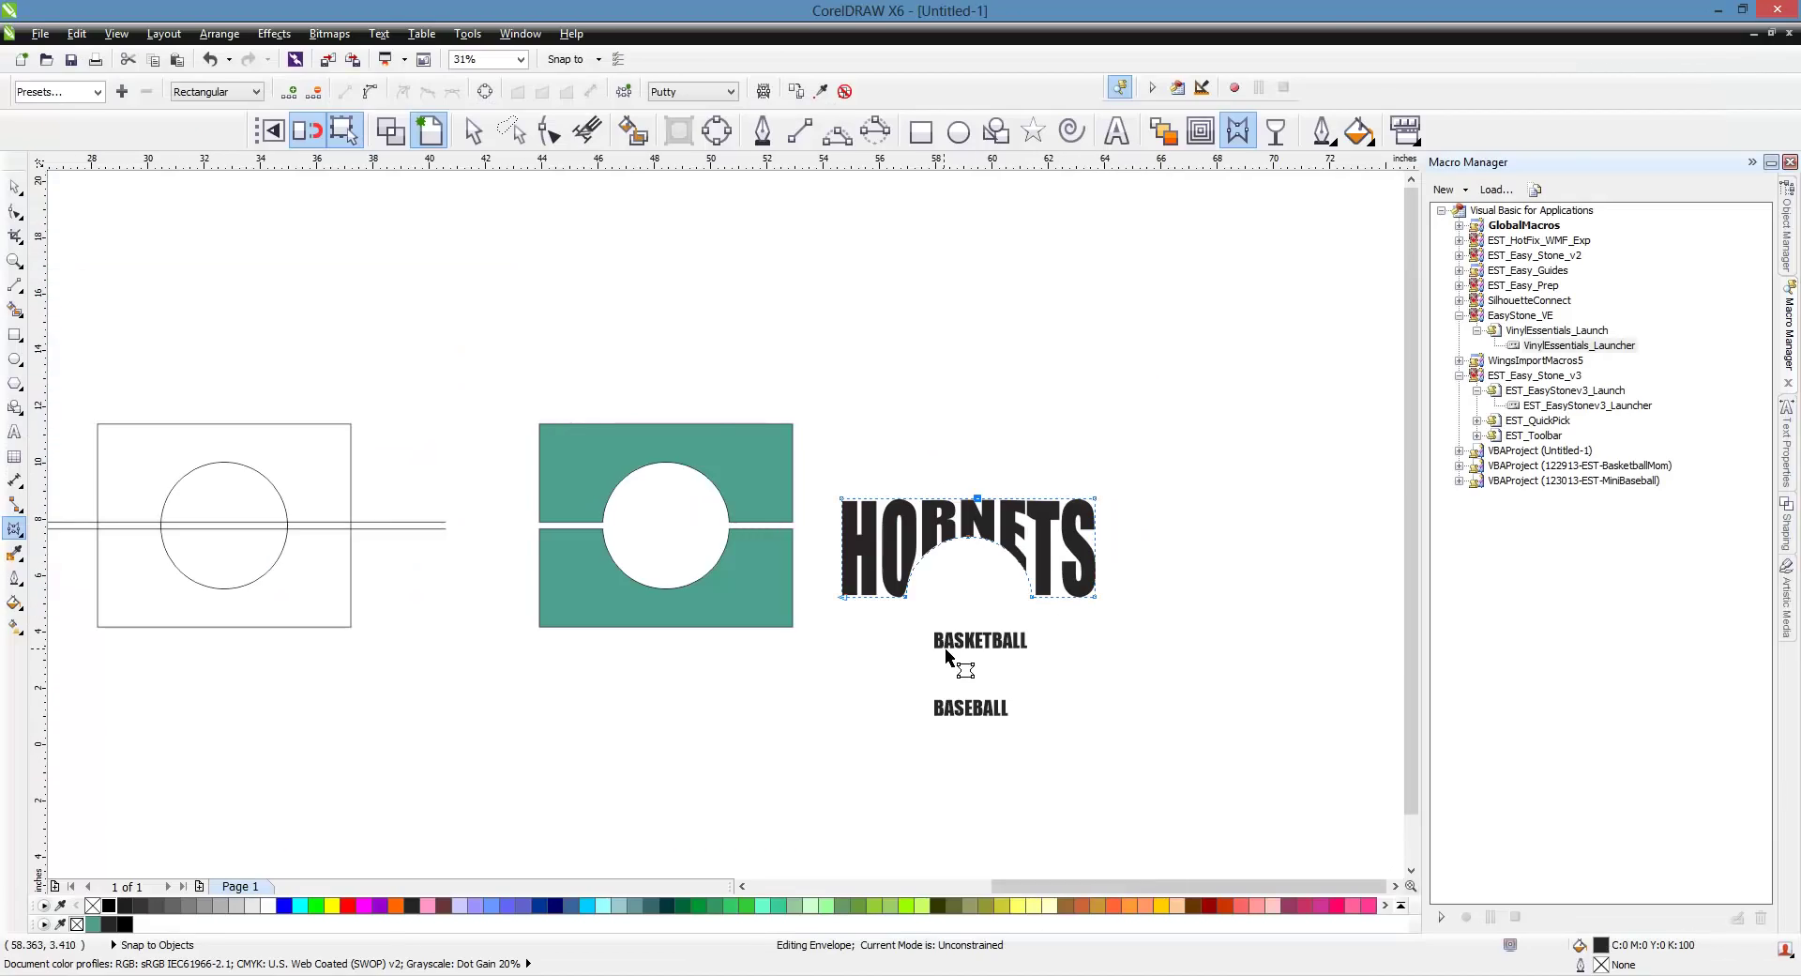
- Fit BASKETBALL into an envelope from the lower green shape and adjust its bottom node
scroll(957, 647, up, 1)
click(975, 646)
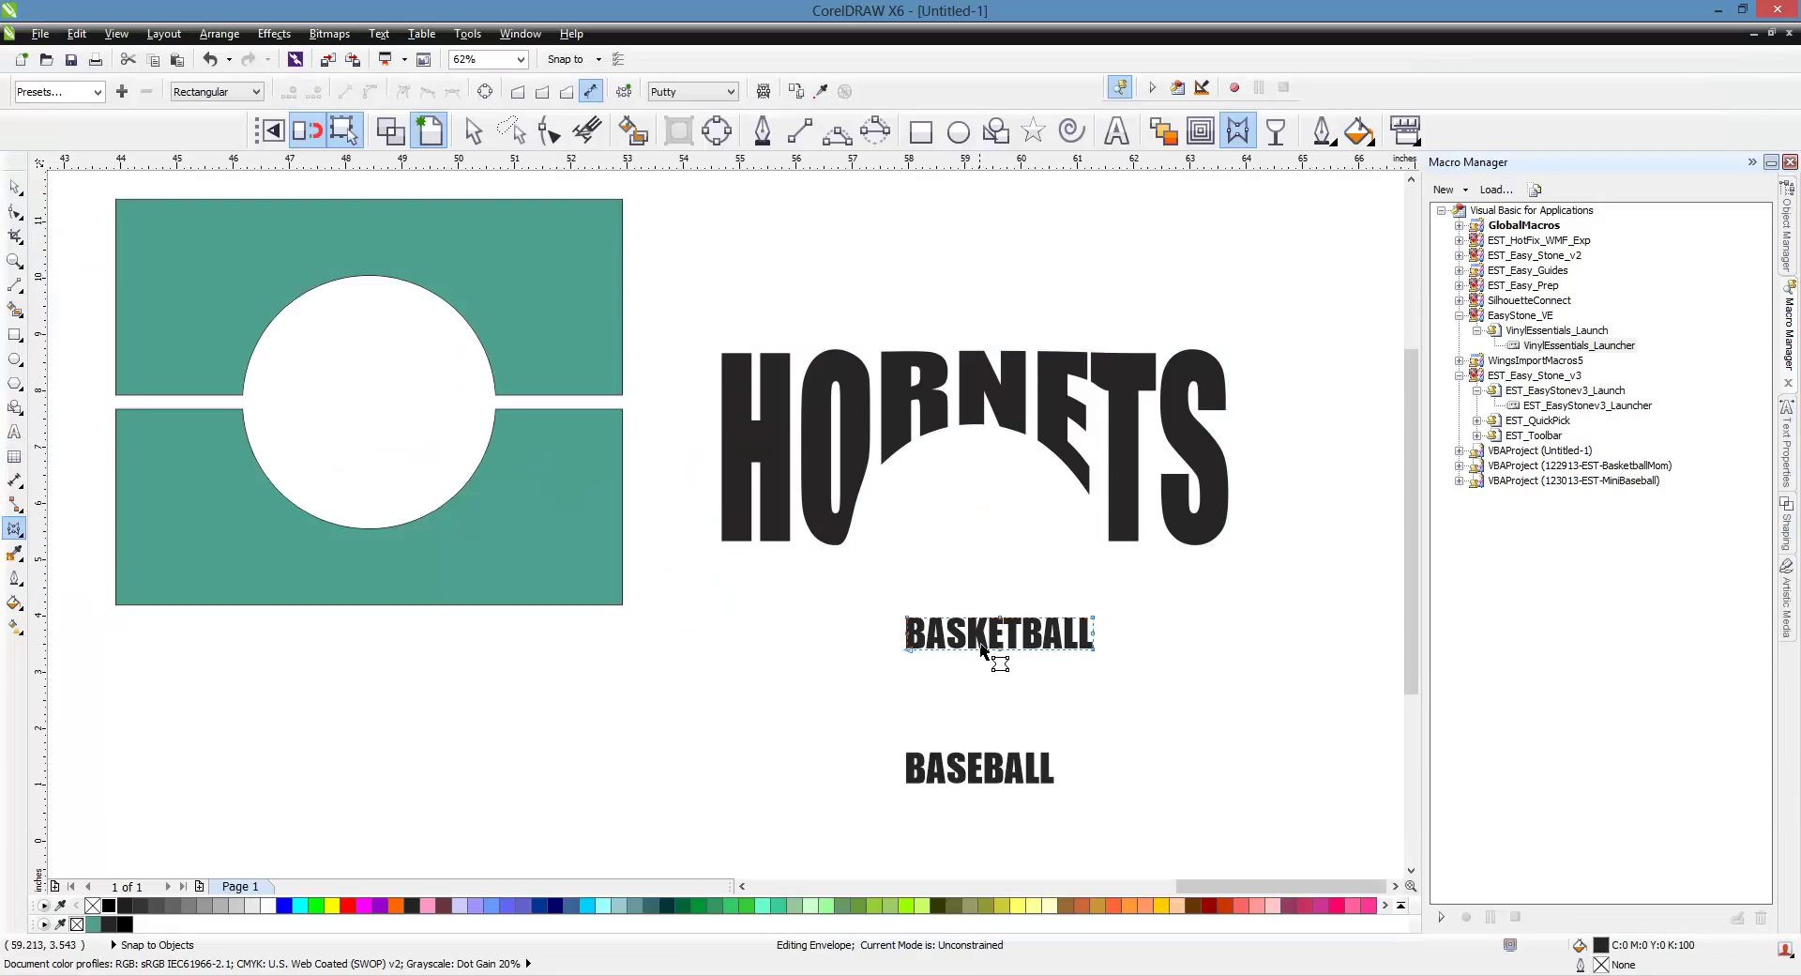
click(819, 94)
click(512, 586)
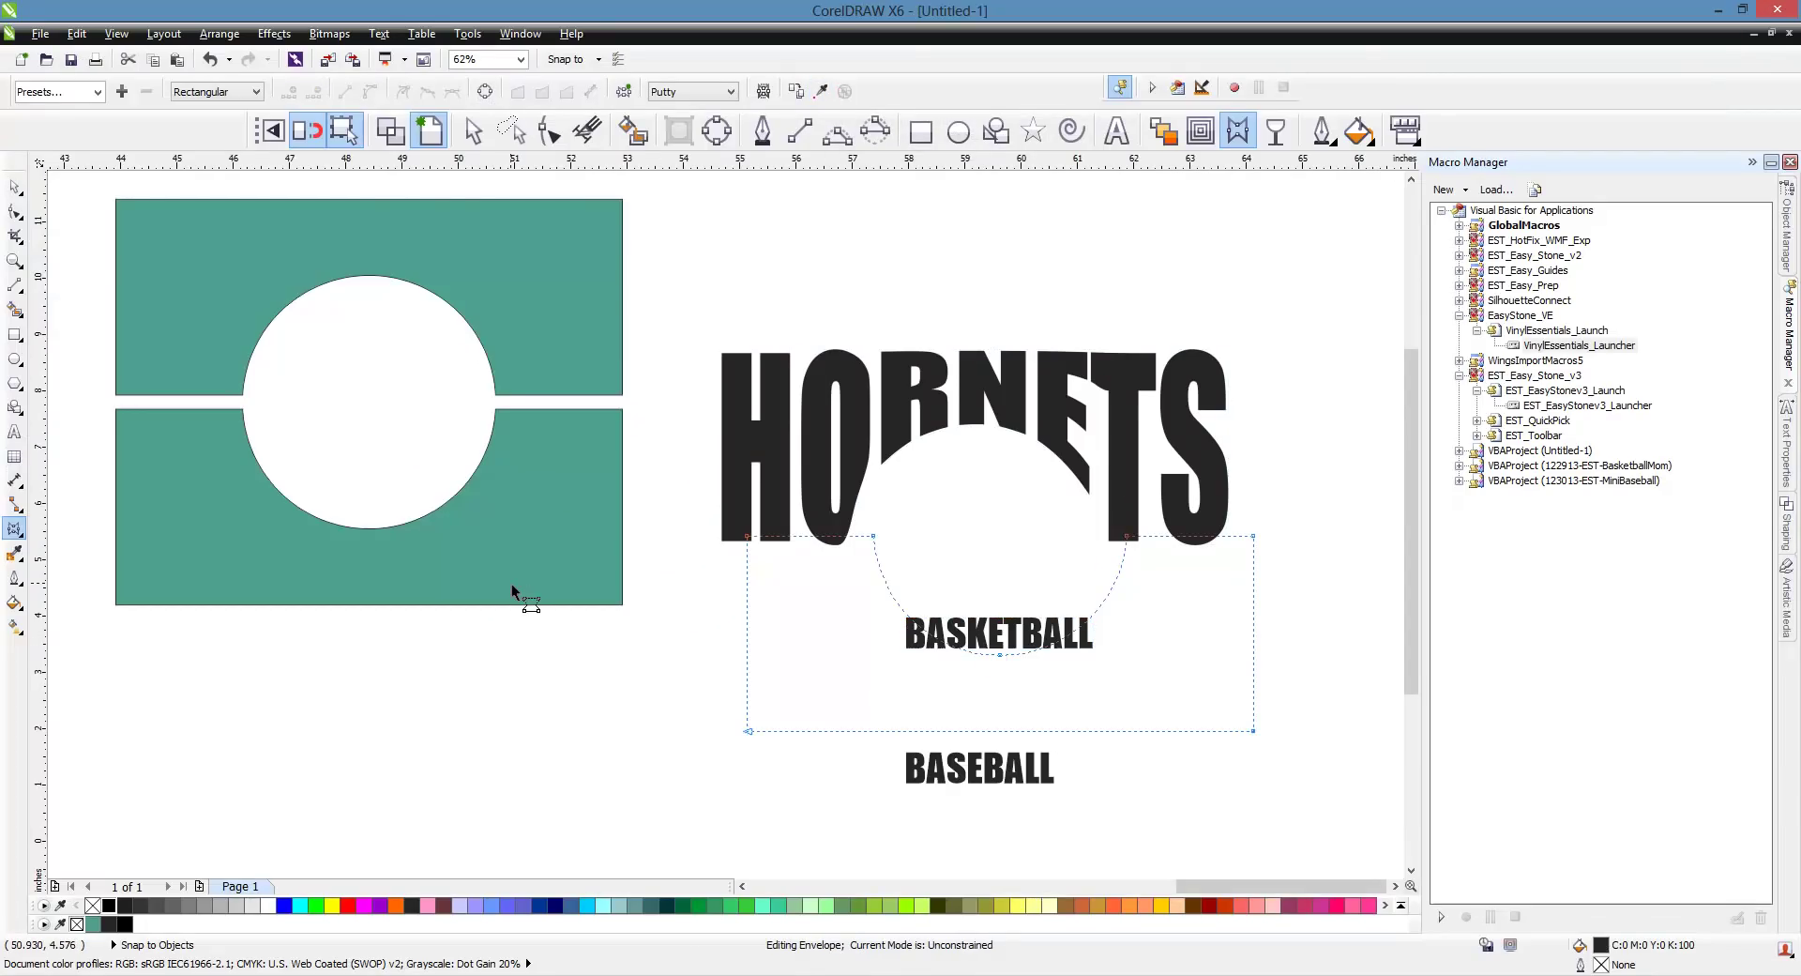
click(1133, 729)
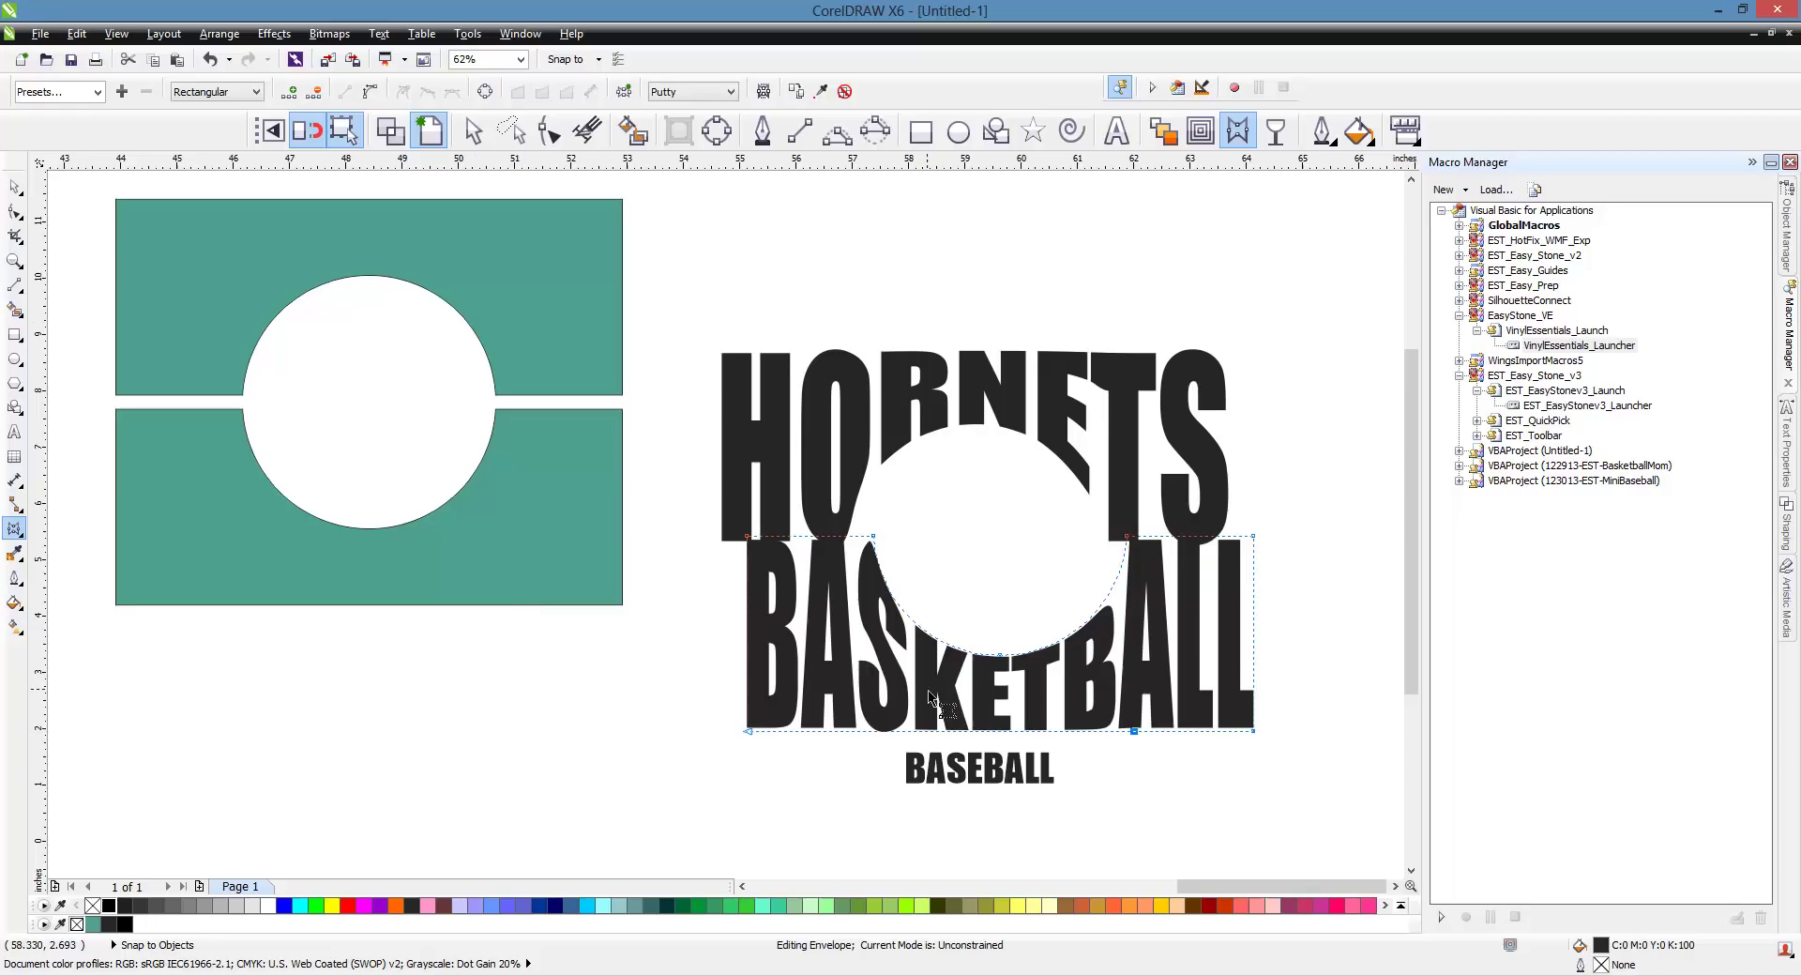
- Save BASKETBALL's curved envelope as the preset 'BottomBall'
click(123, 93)
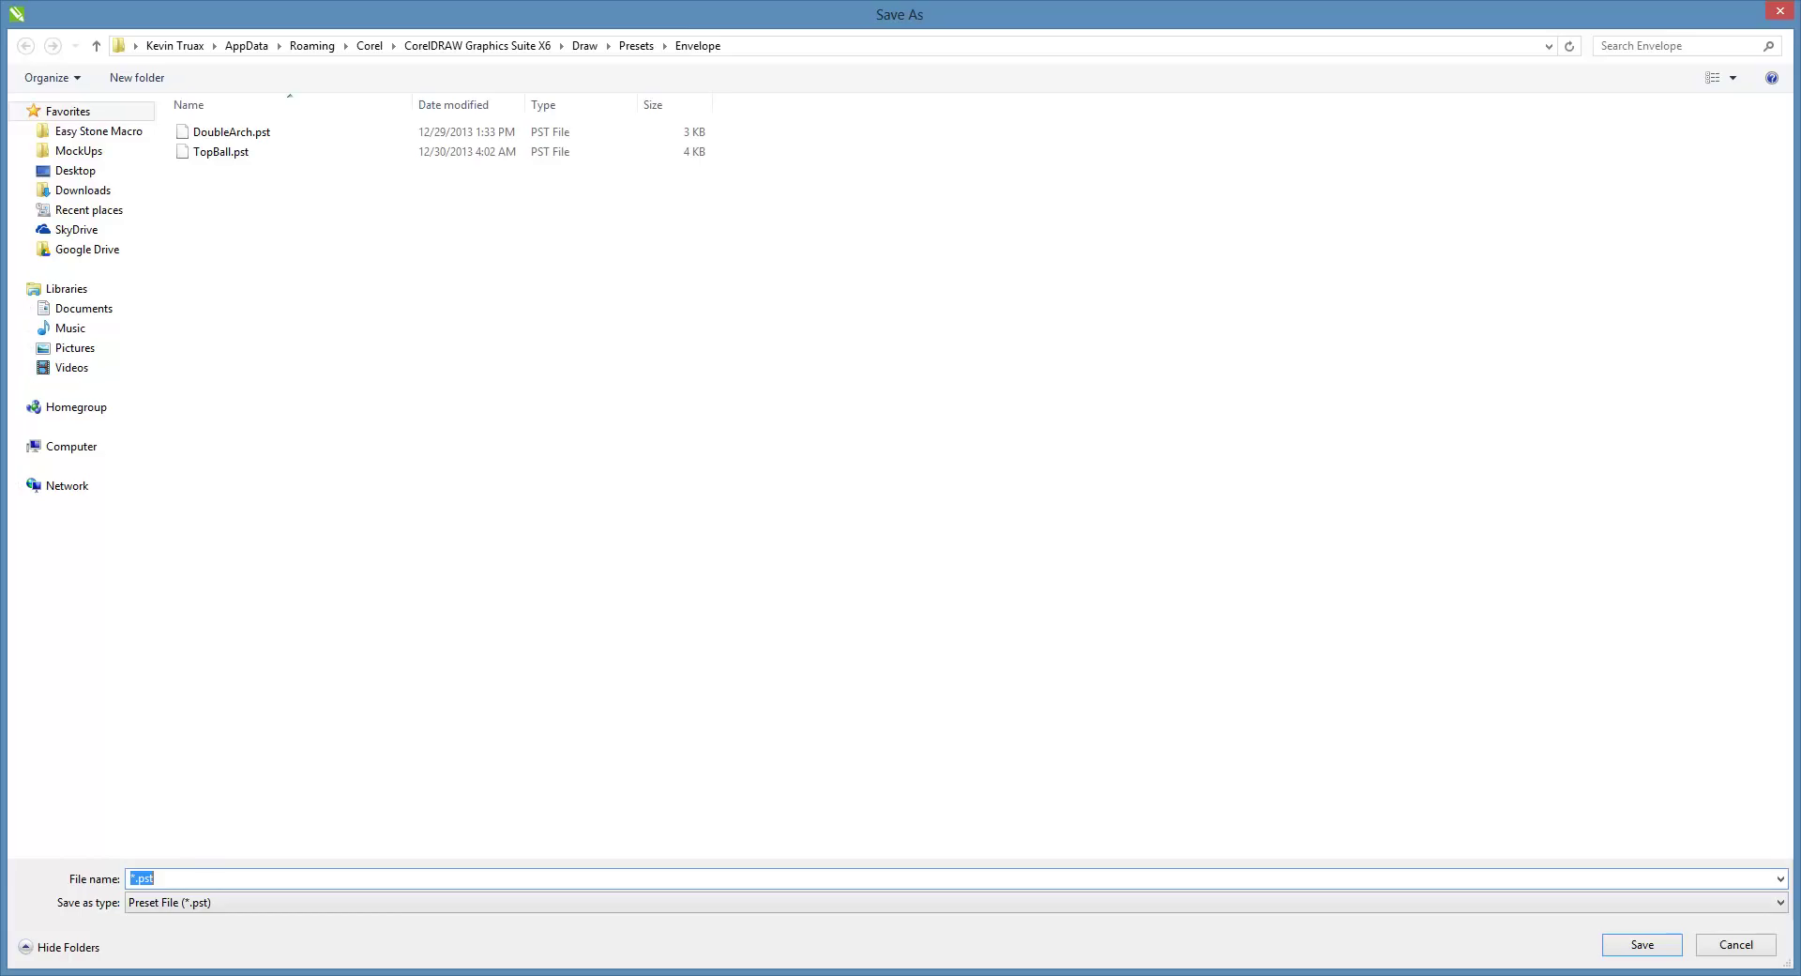
text(Biot)
click(1642, 944)
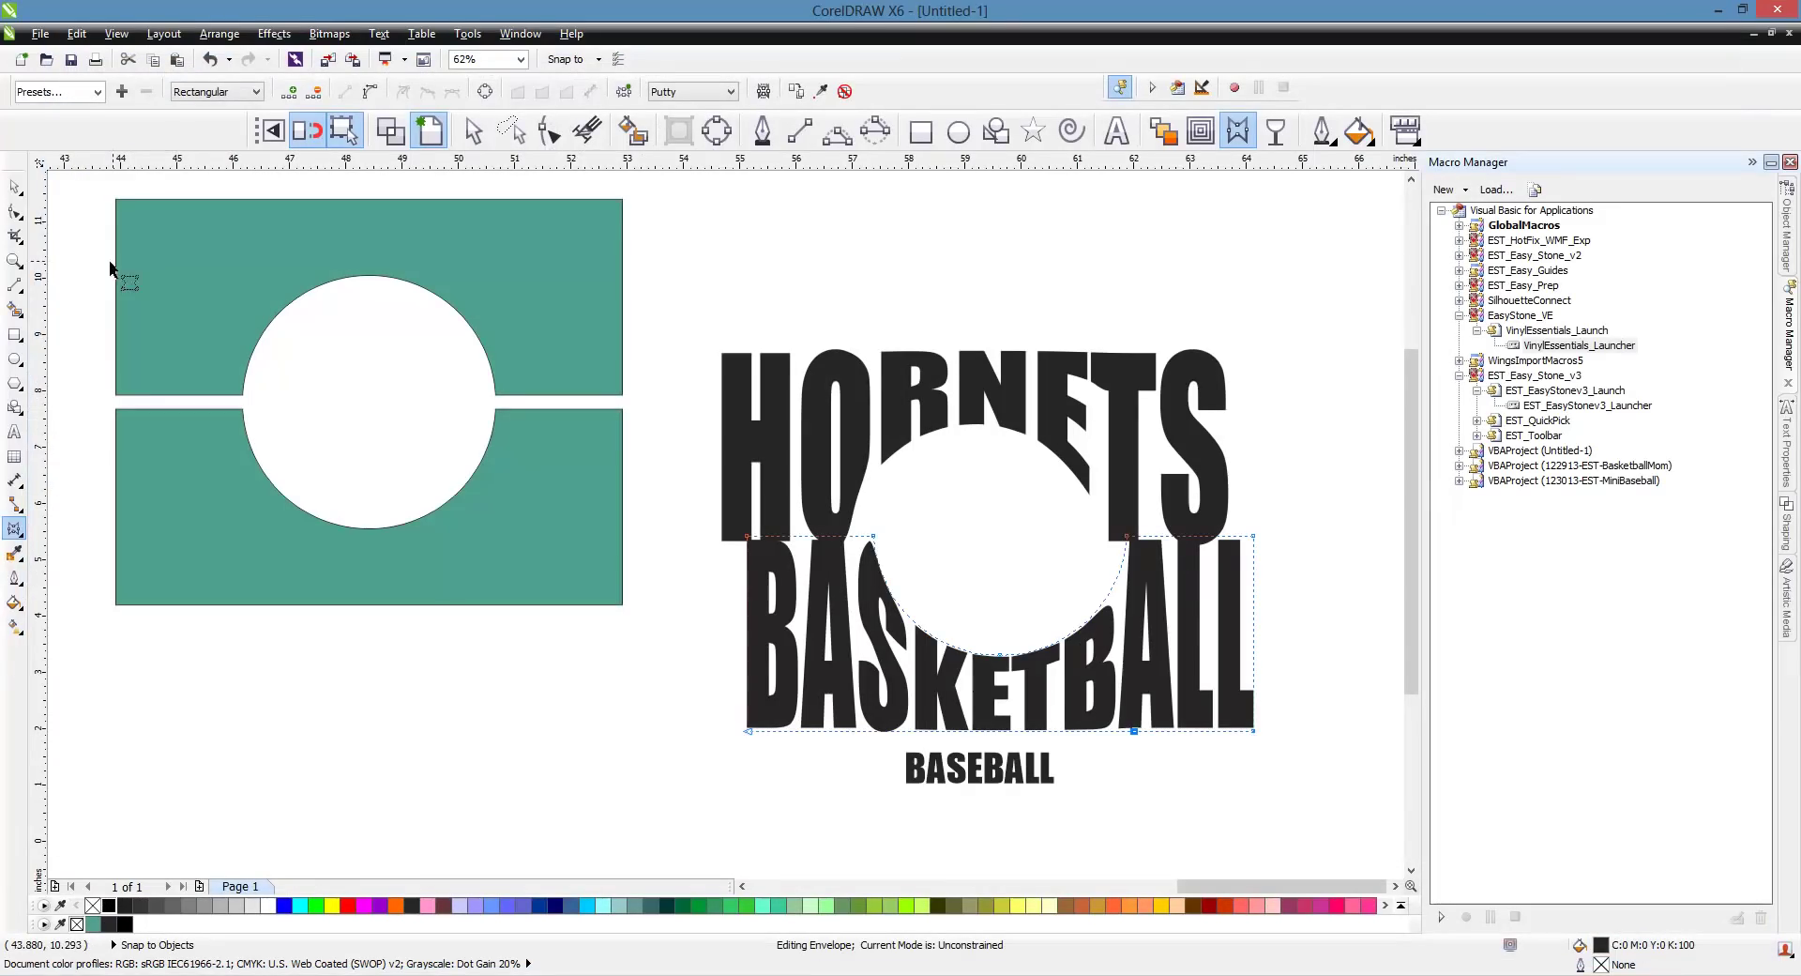
- Return to the Pick tool and select the reshaped HORNETS text
click(15, 186)
click(844, 328)
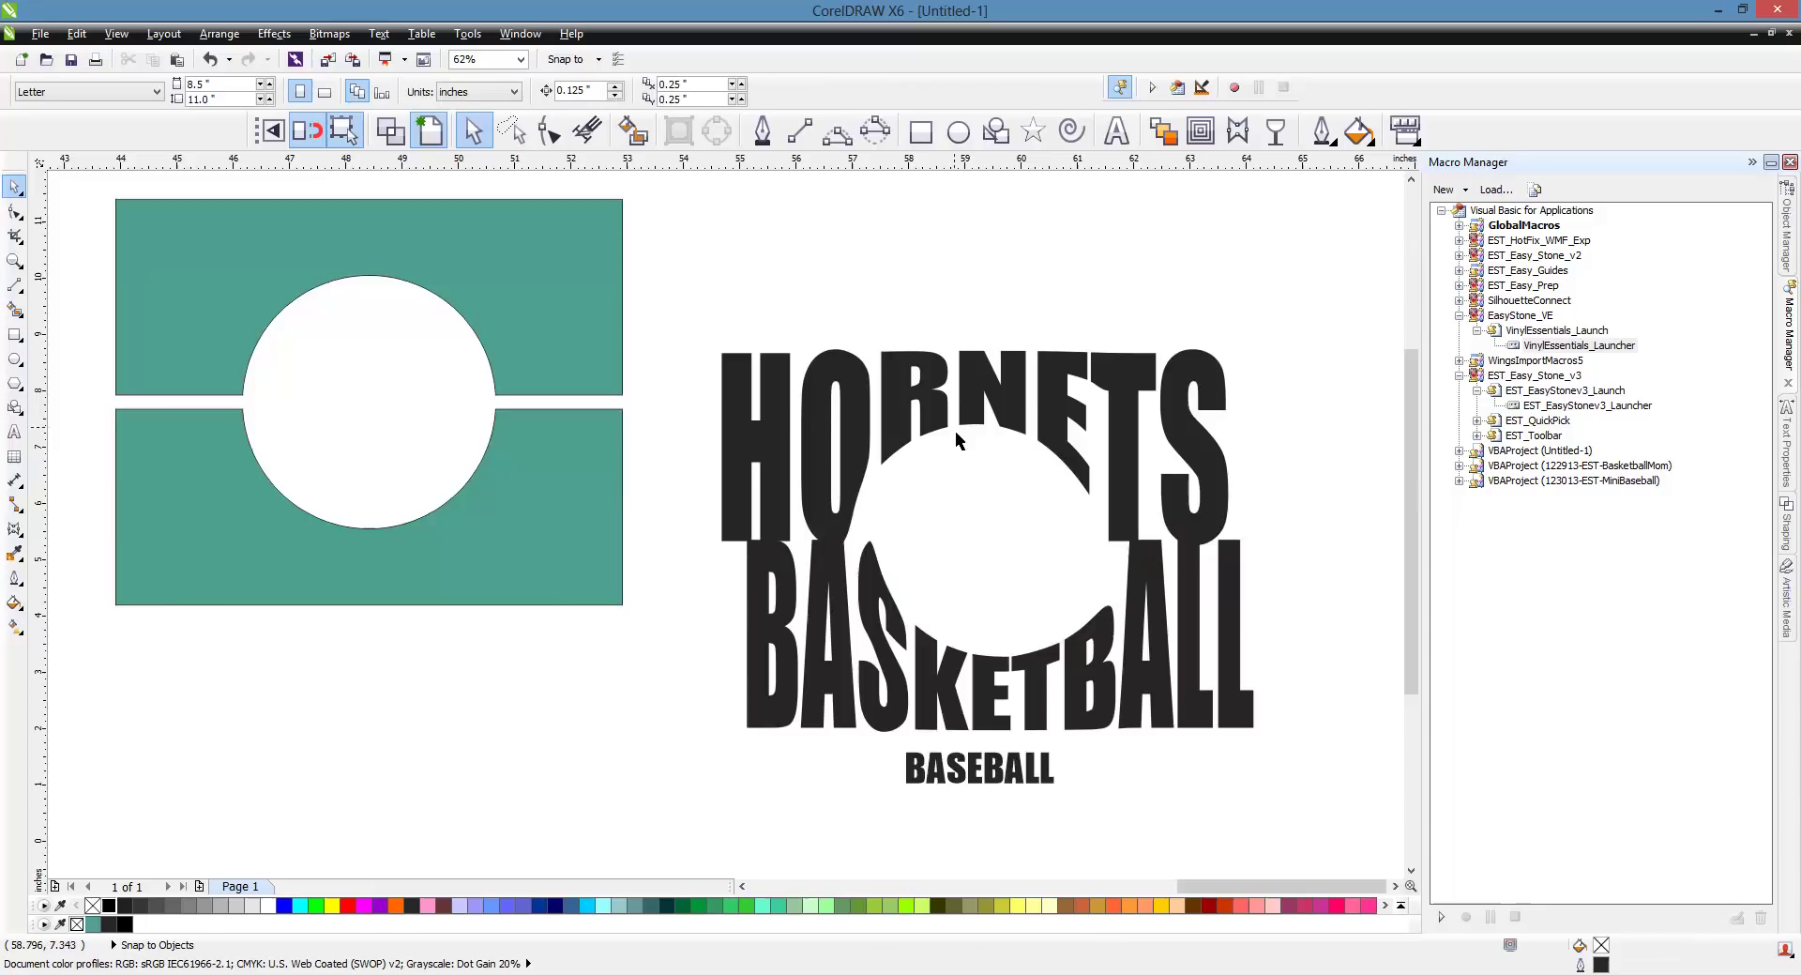
scroll(972, 437, down, 2)
scroll(869, 439, up, 2)
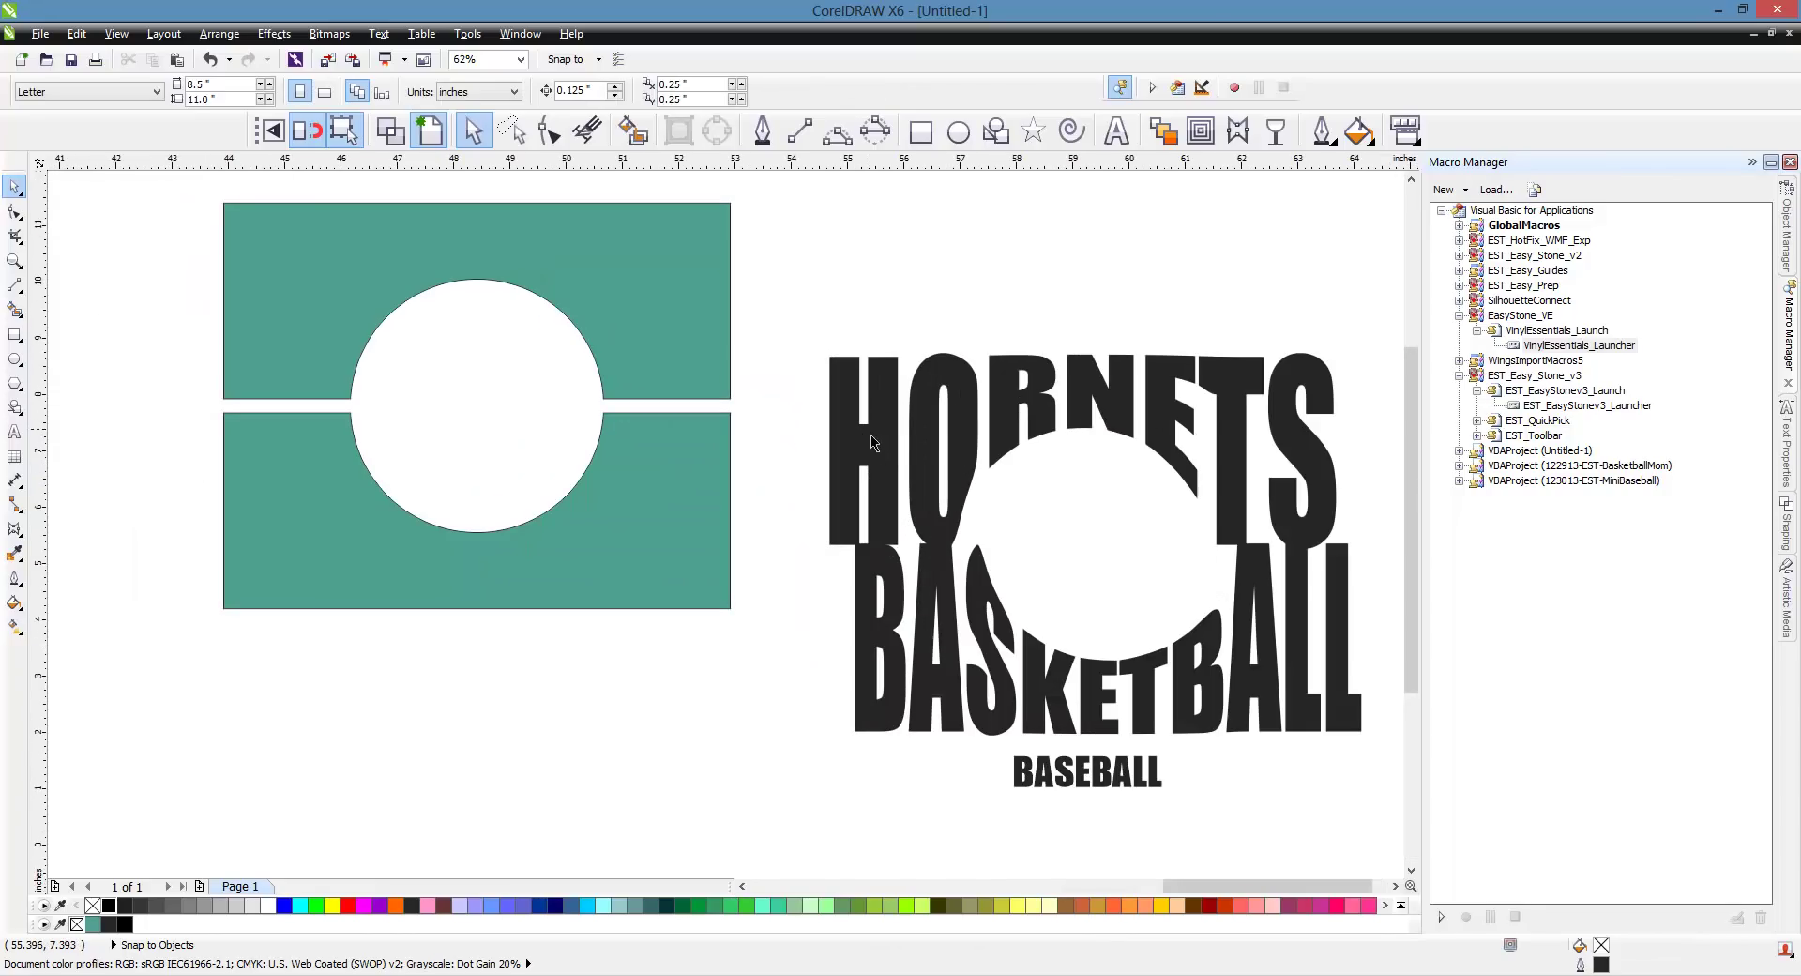
click(894, 454)
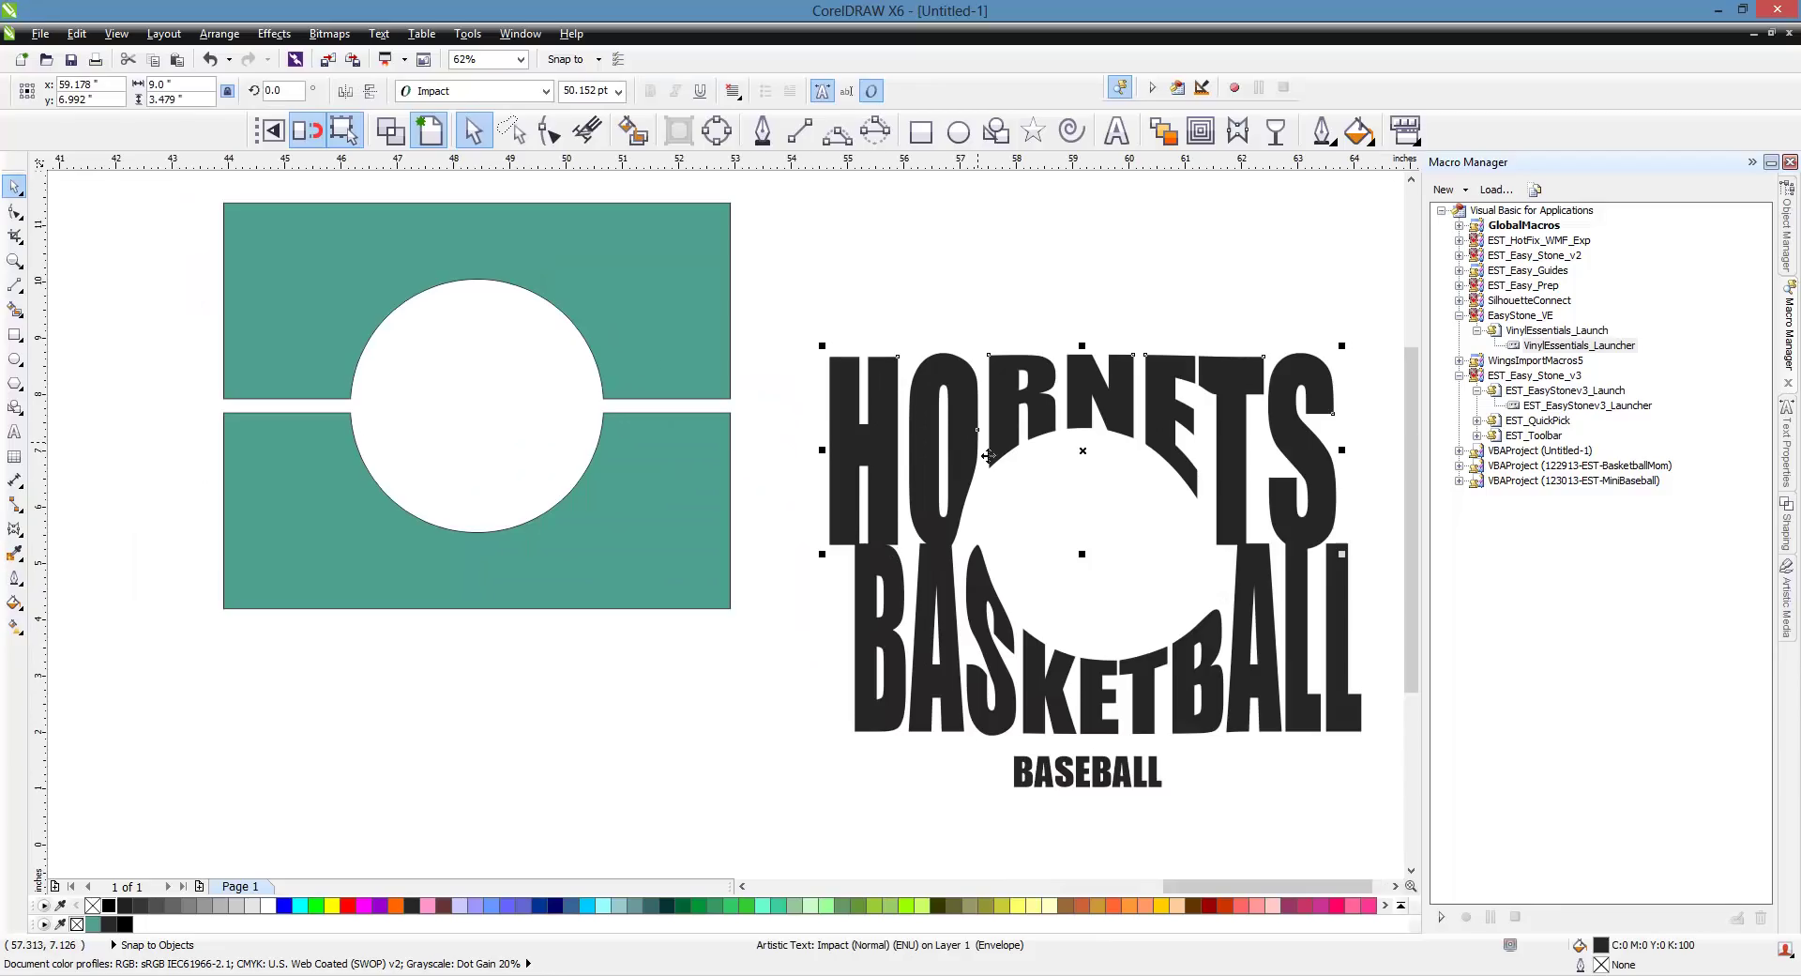
- Clip HORNETS and BASKETBALL inside the upper and lower teal template shapes
shift+click(623, 300)
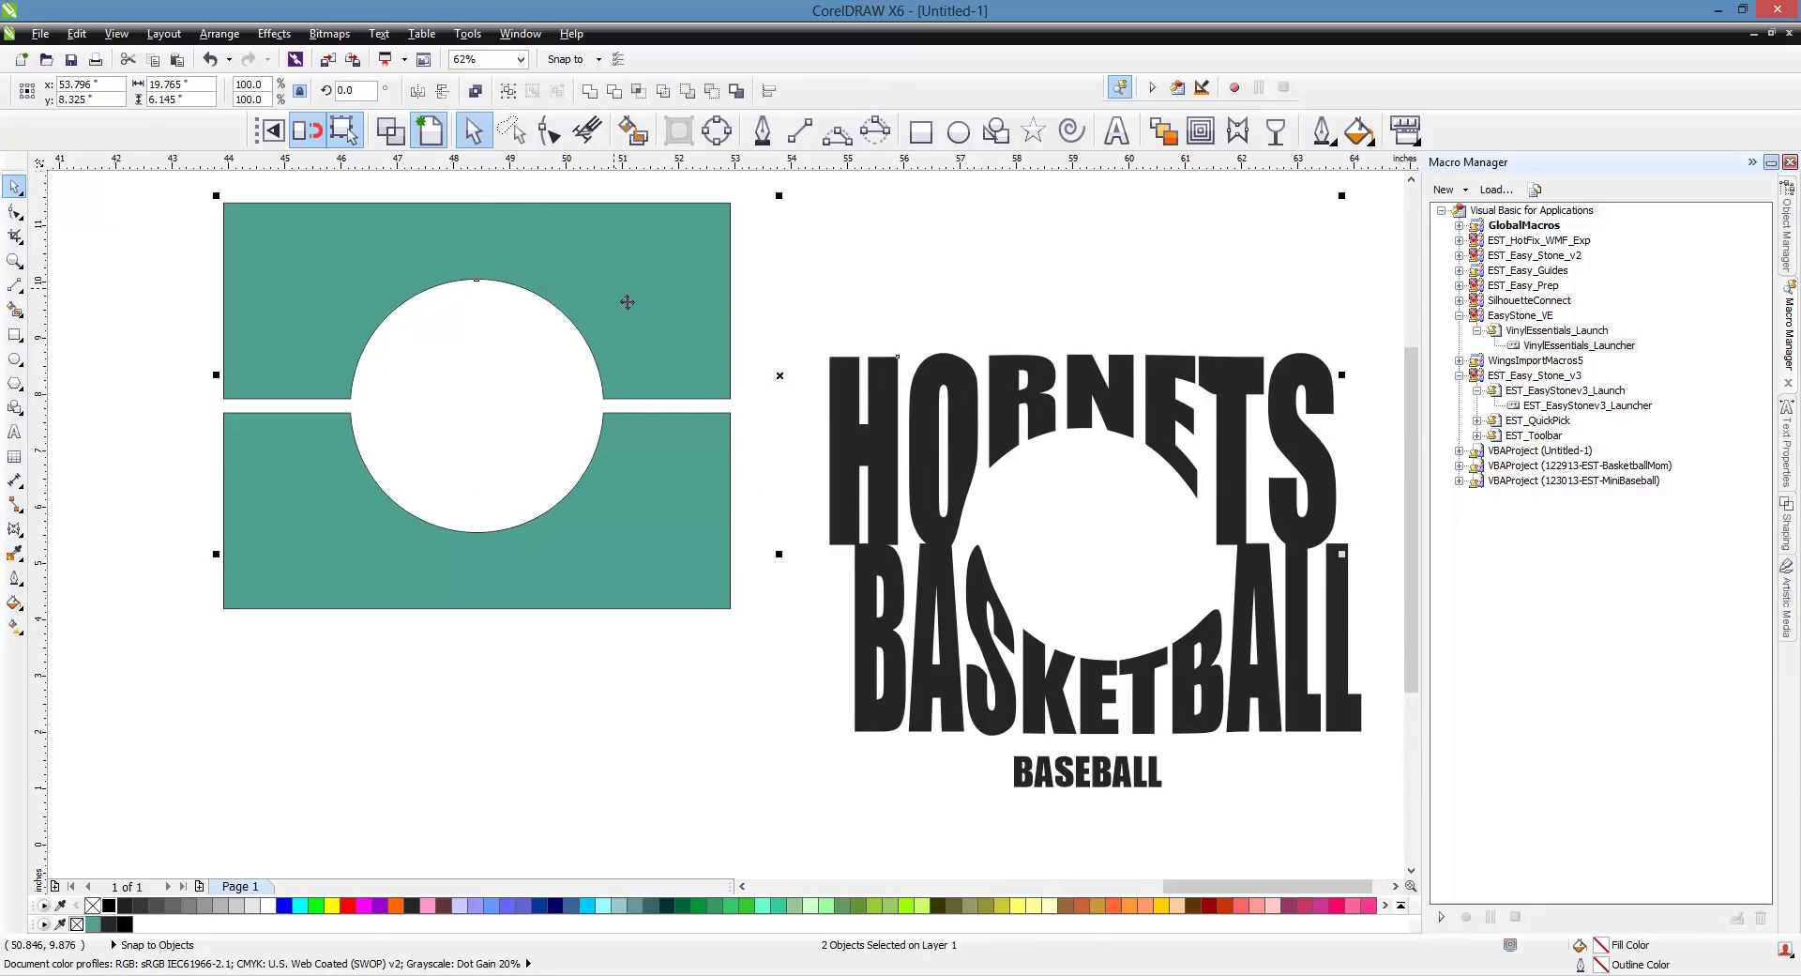
key(ctrl+shift+p)
click(917, 401)
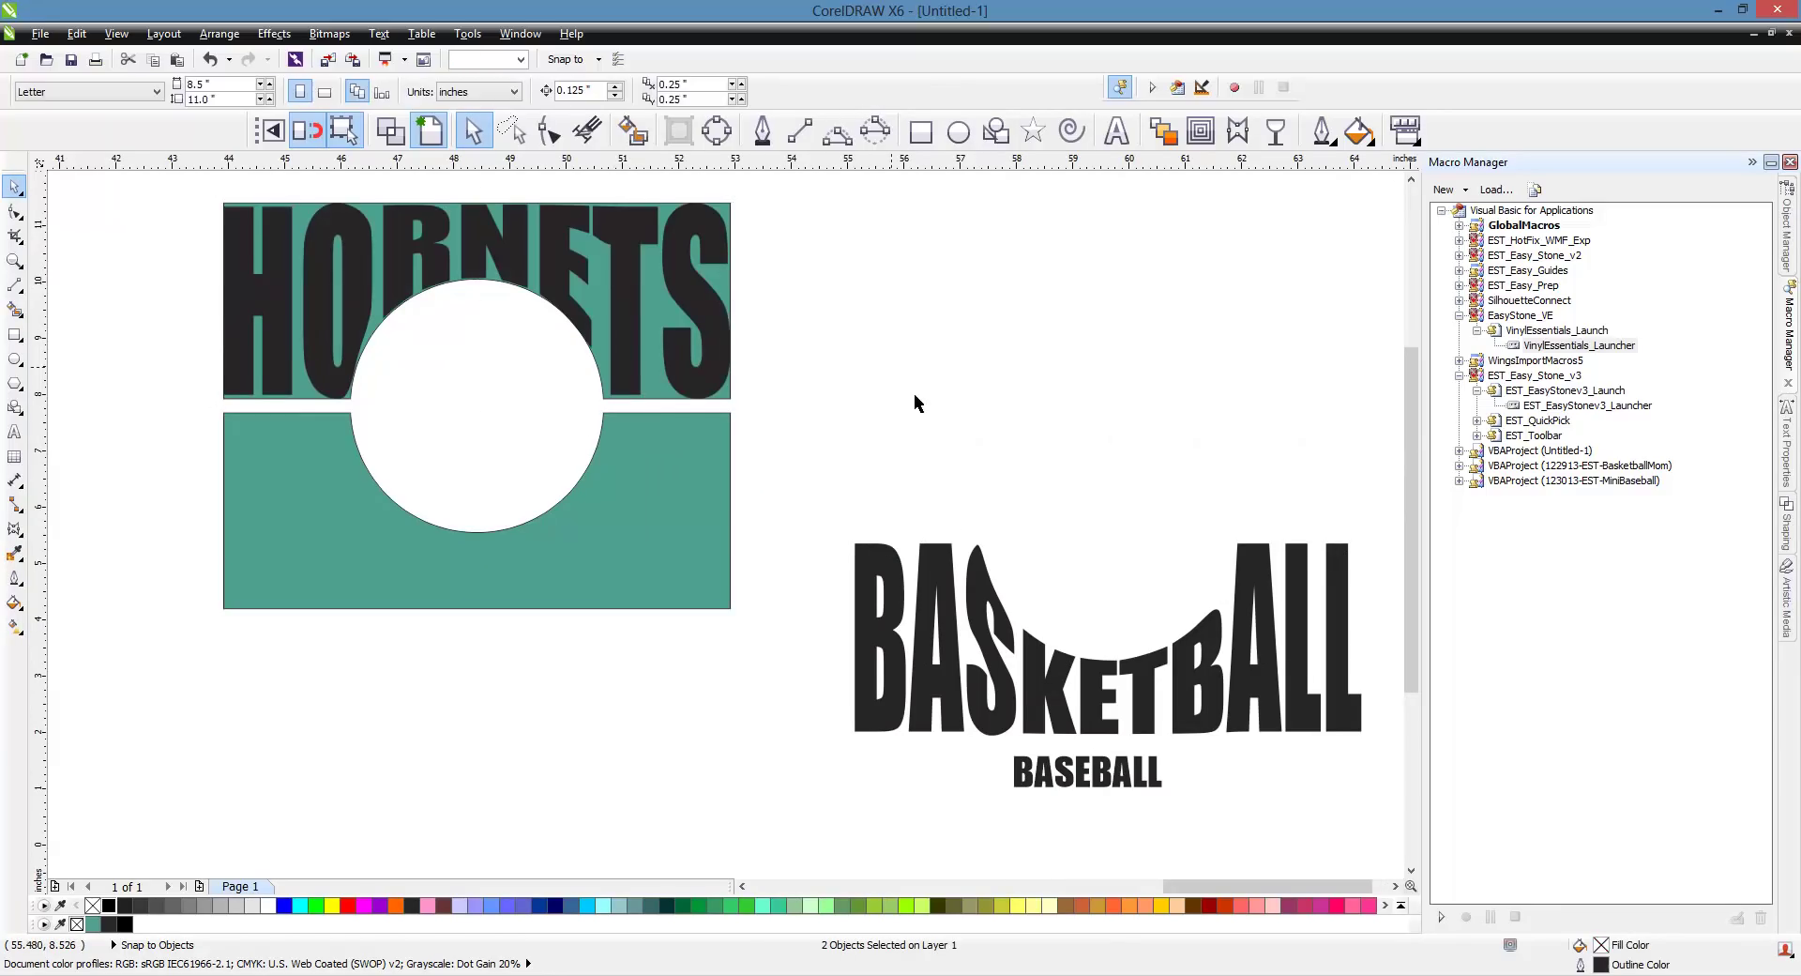
click(901, 563)
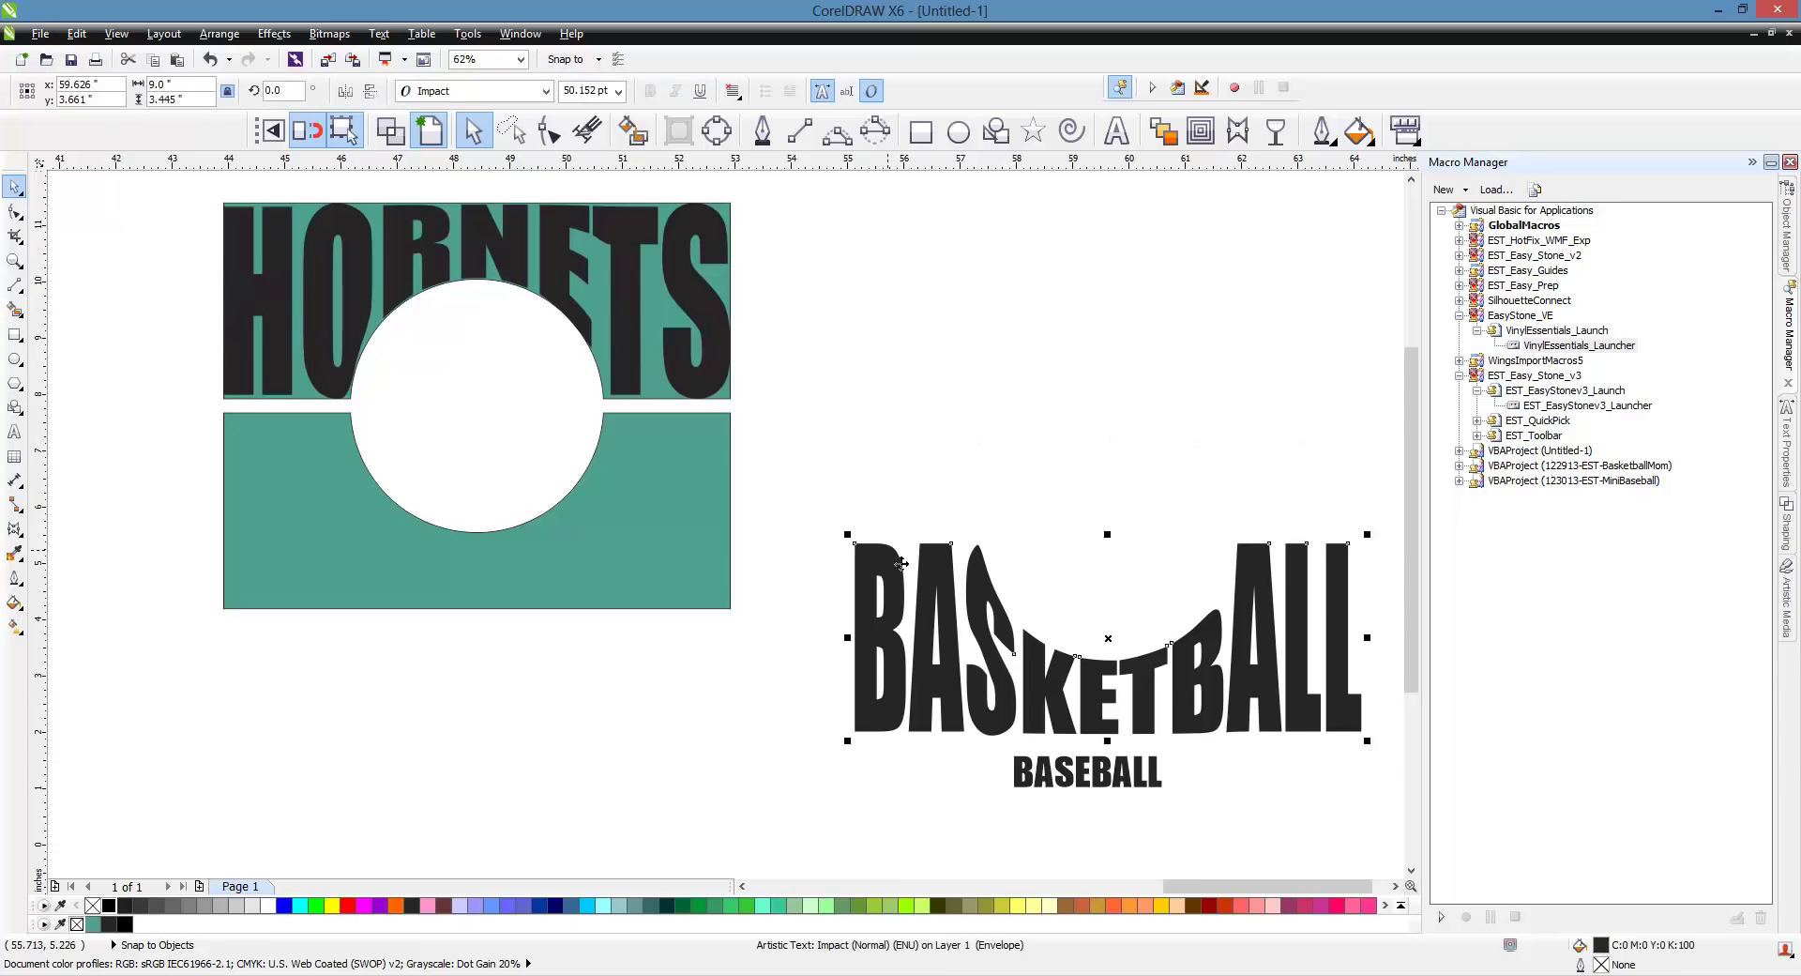
shift+click(688, 546)
key(ctrl+shift+p)
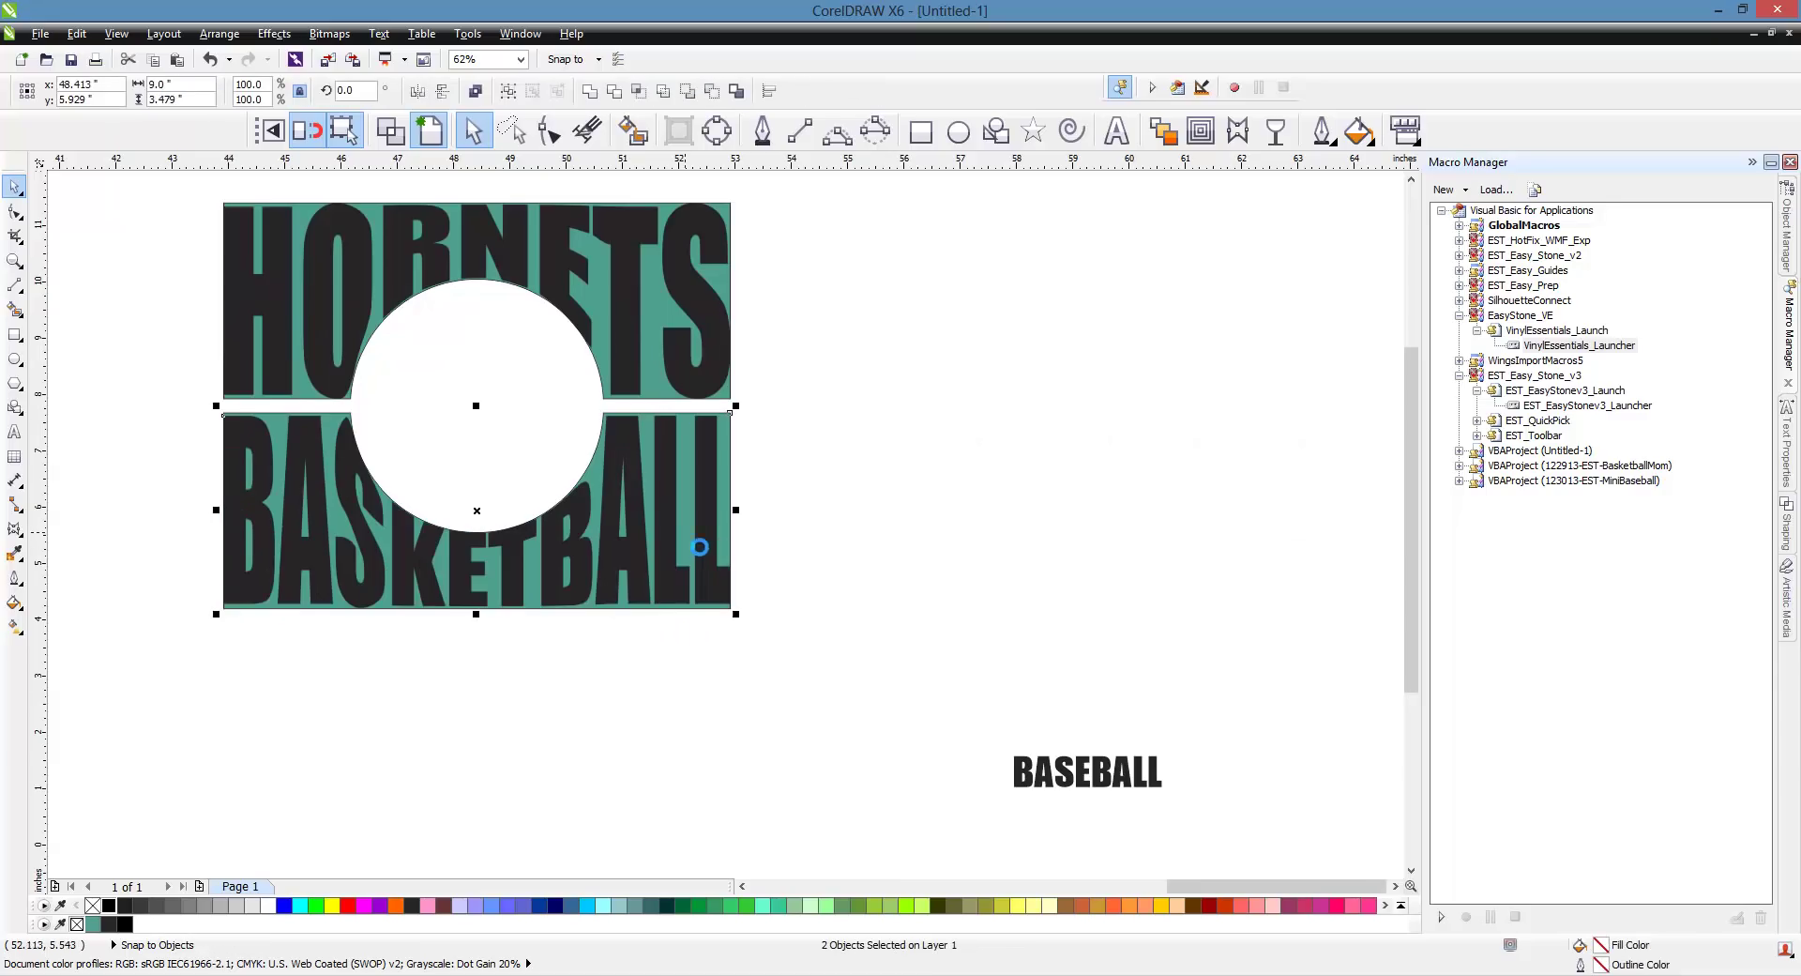
click(802, 530)
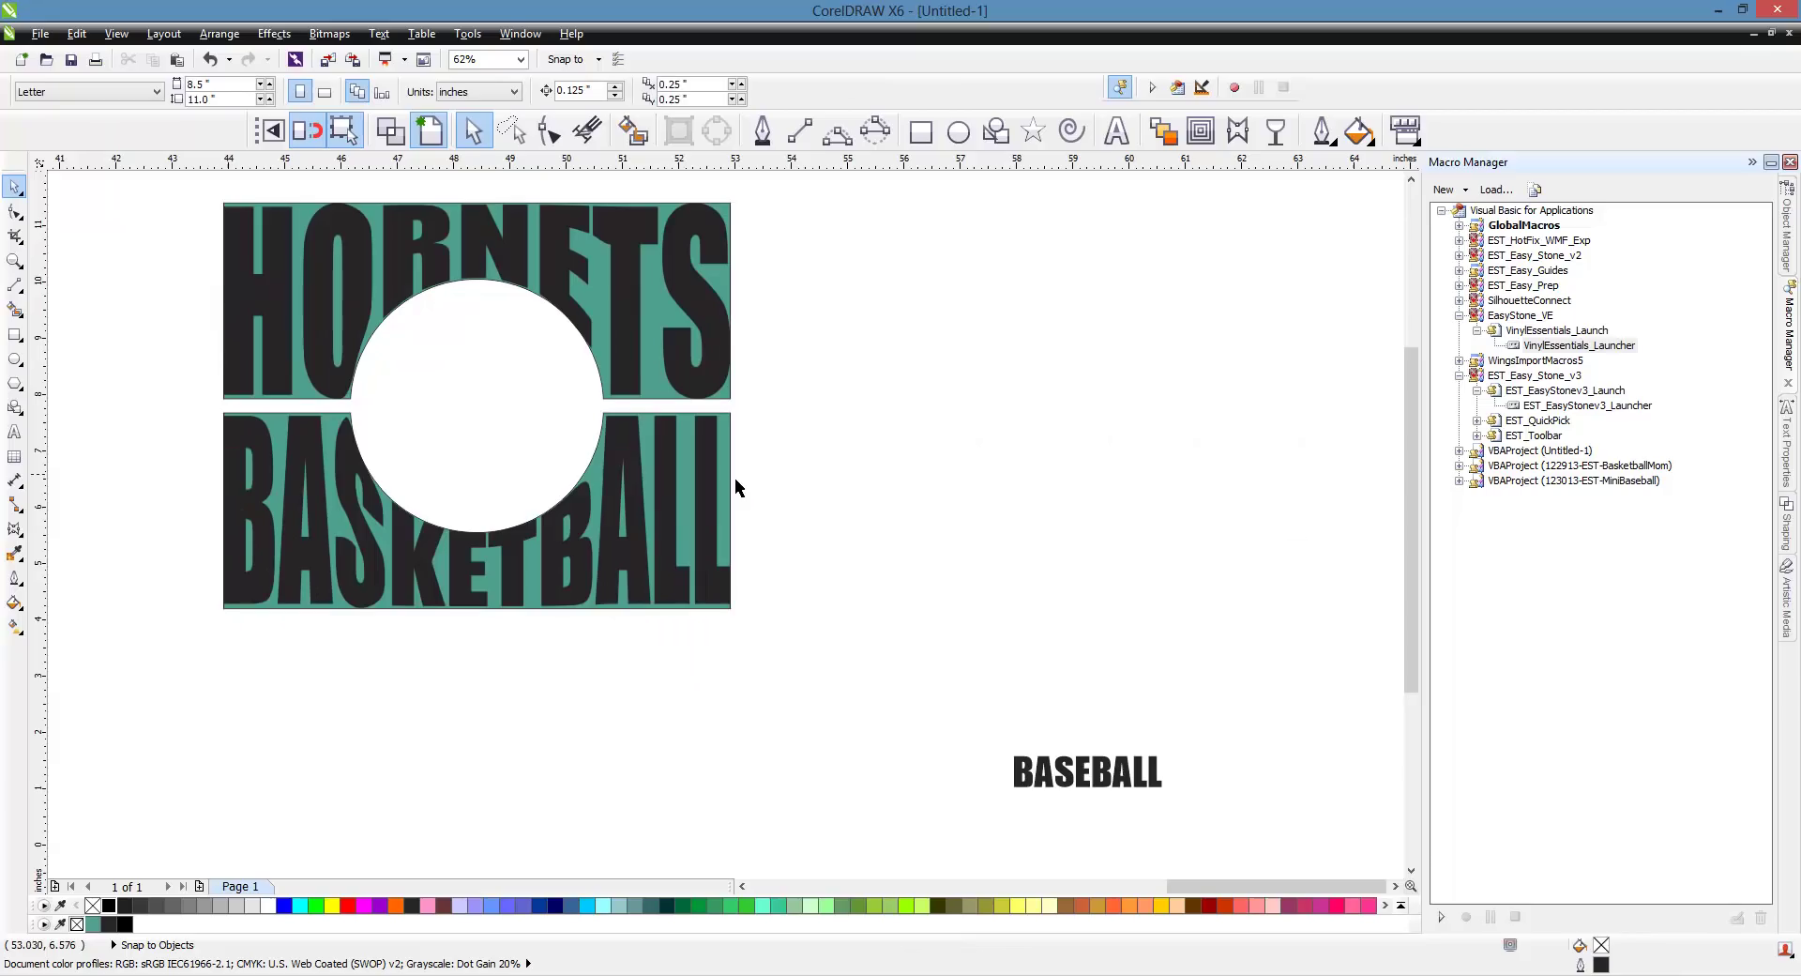
- Move both teal panels right of the lettering and shift the BASEBALL text below them
click(732, 405)
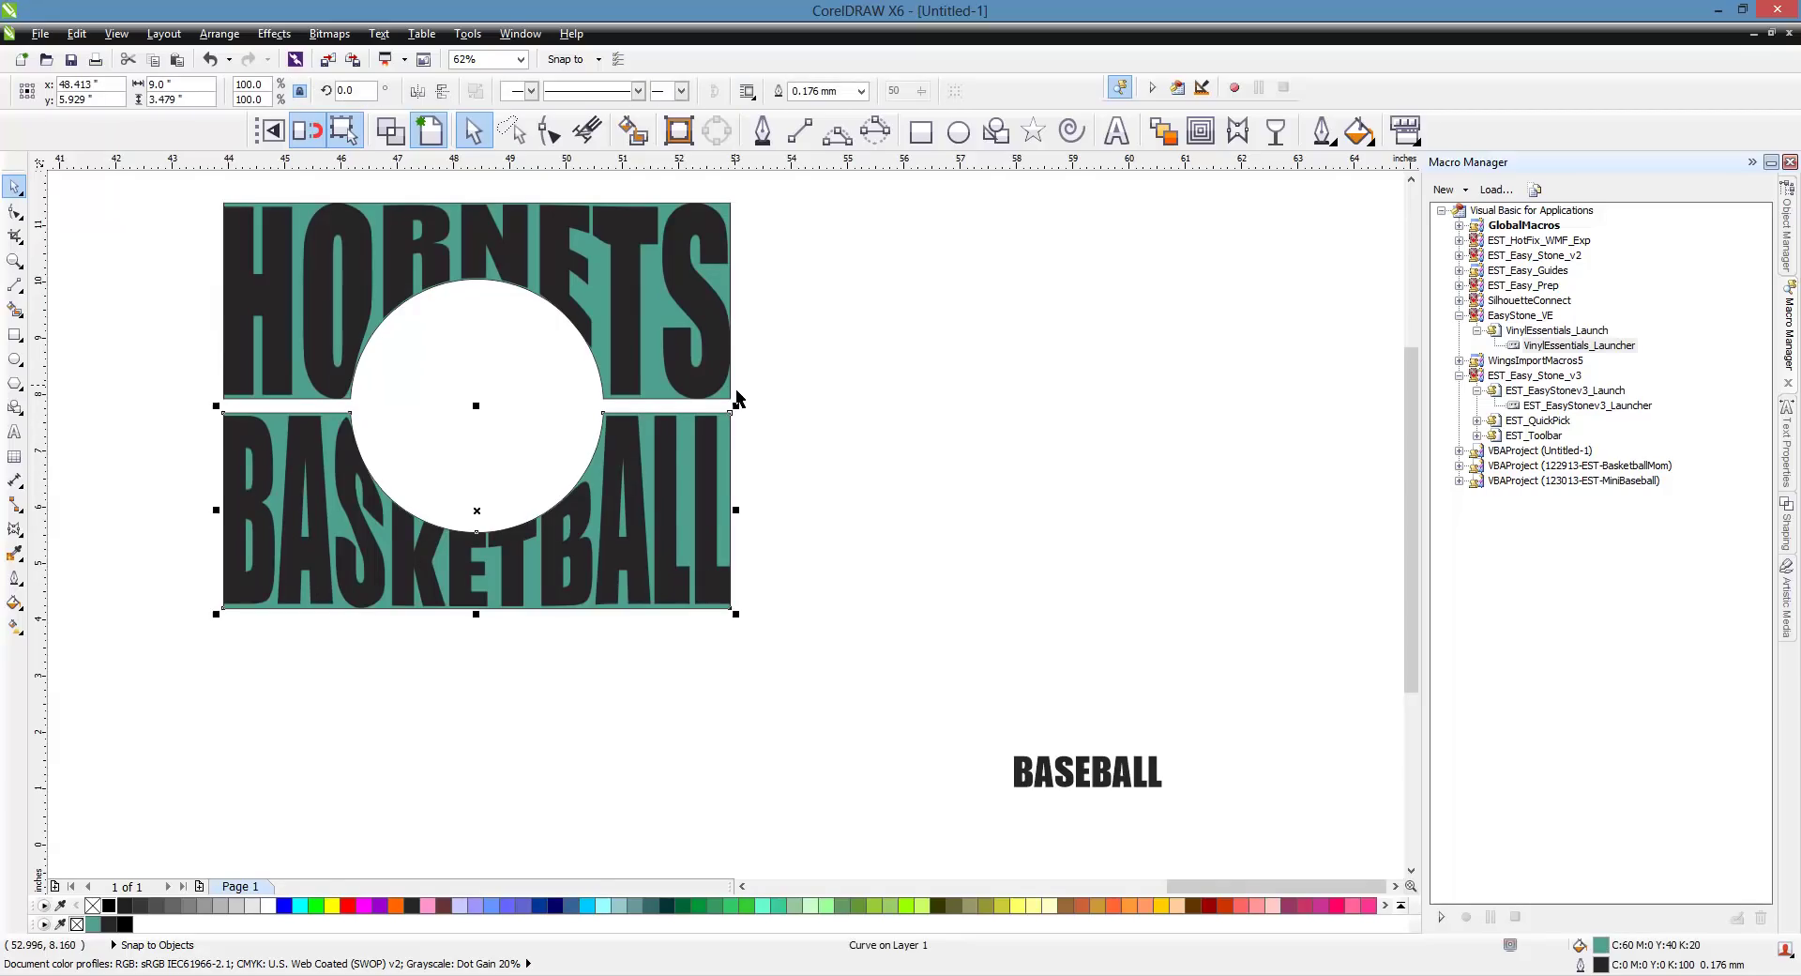
shift+click(731, 397)
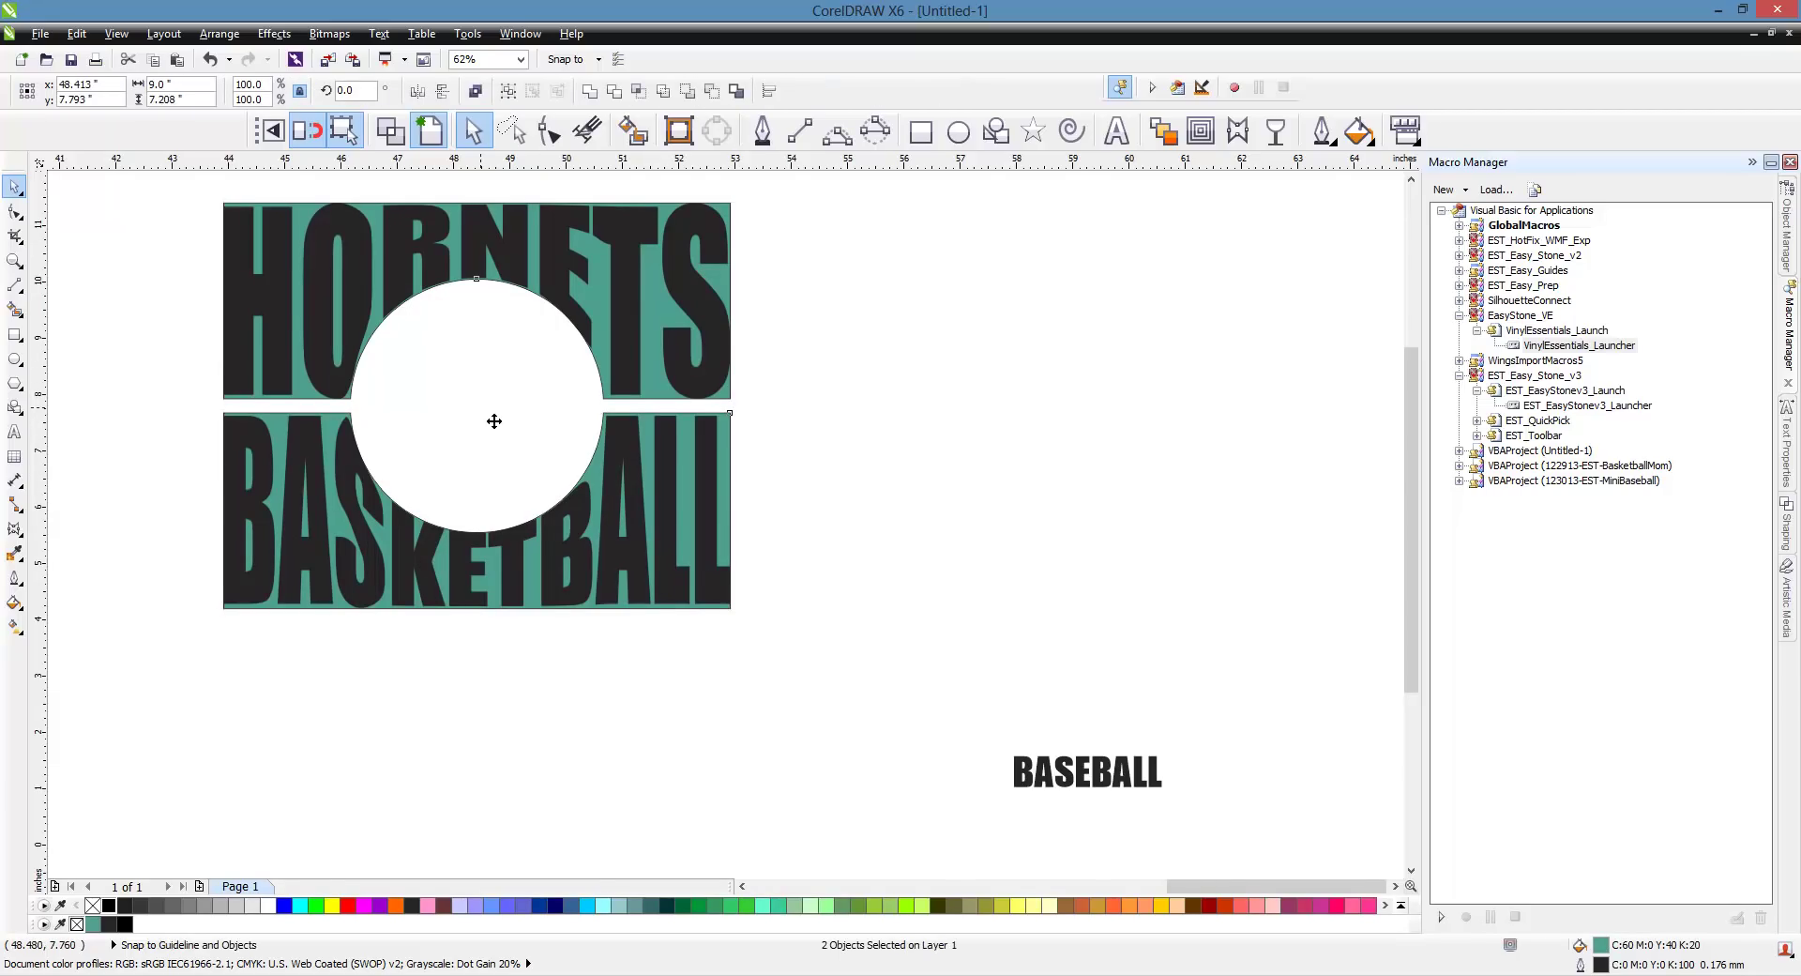
drag(491, 418, 1207, 490)
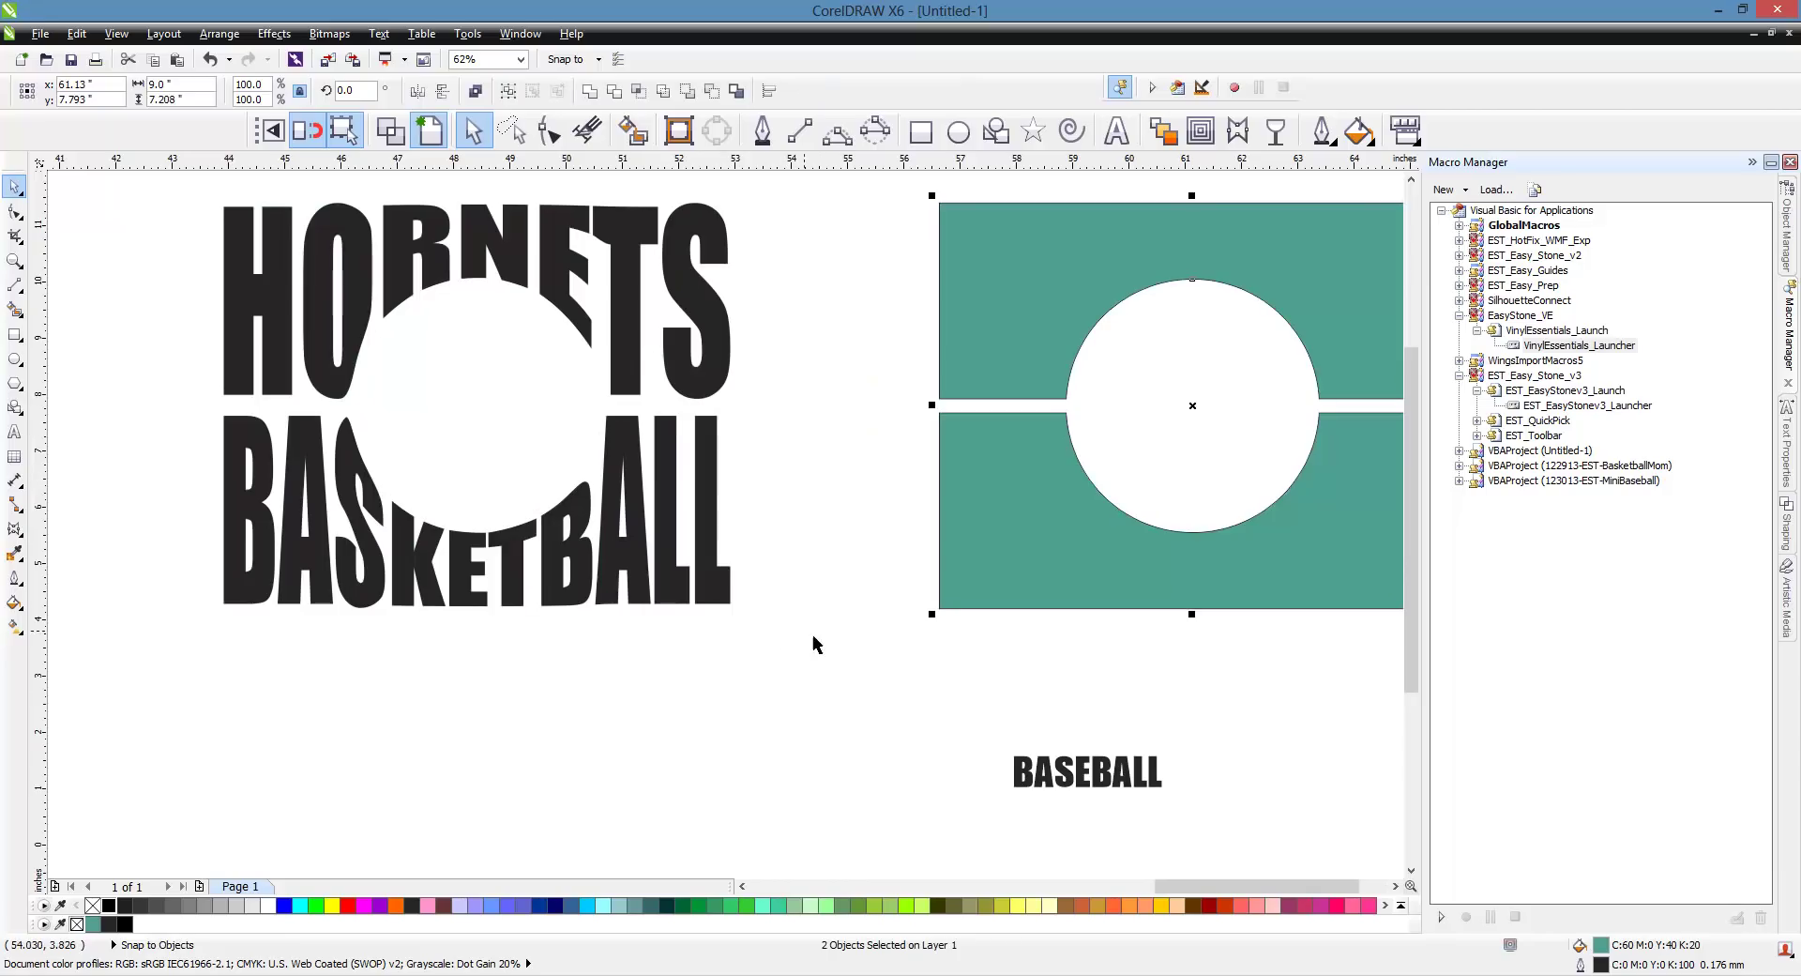
click(872, 451)
scroll(873, 451, down, 2)
click(981, 610)
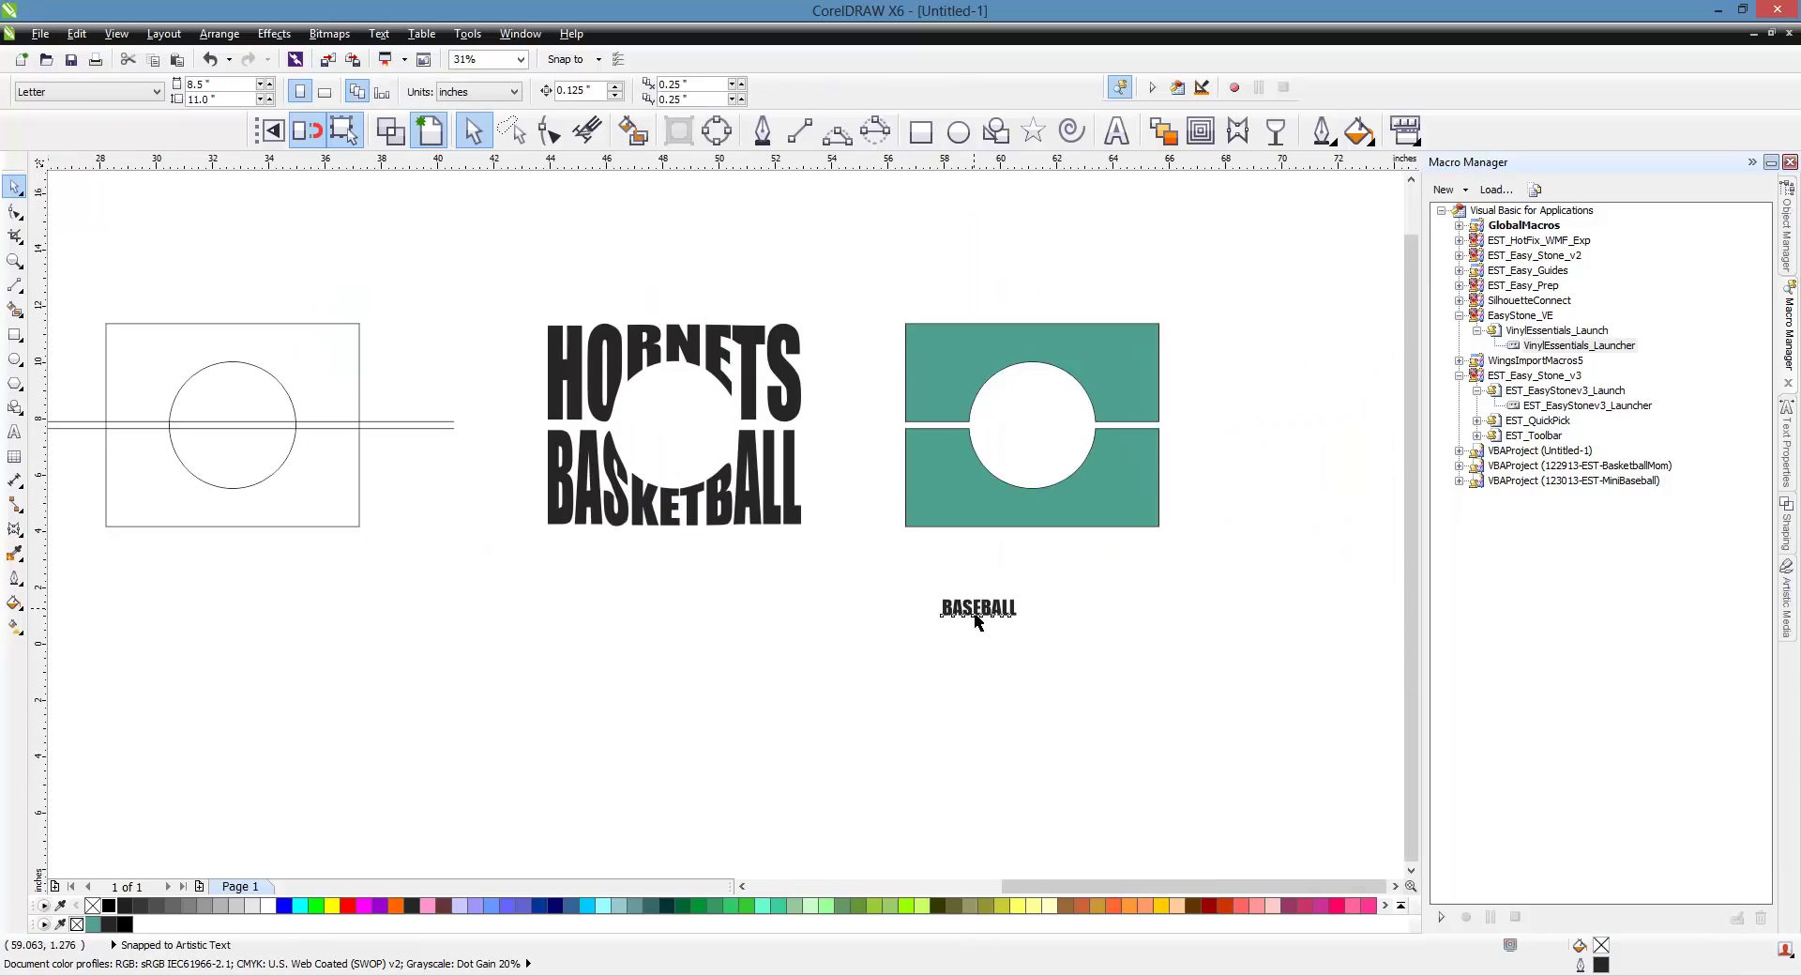
drag(985, 621, 940, 682)
- Apply the saved BottomBall envelope preset to the BASEBALL text
click(870, 792)
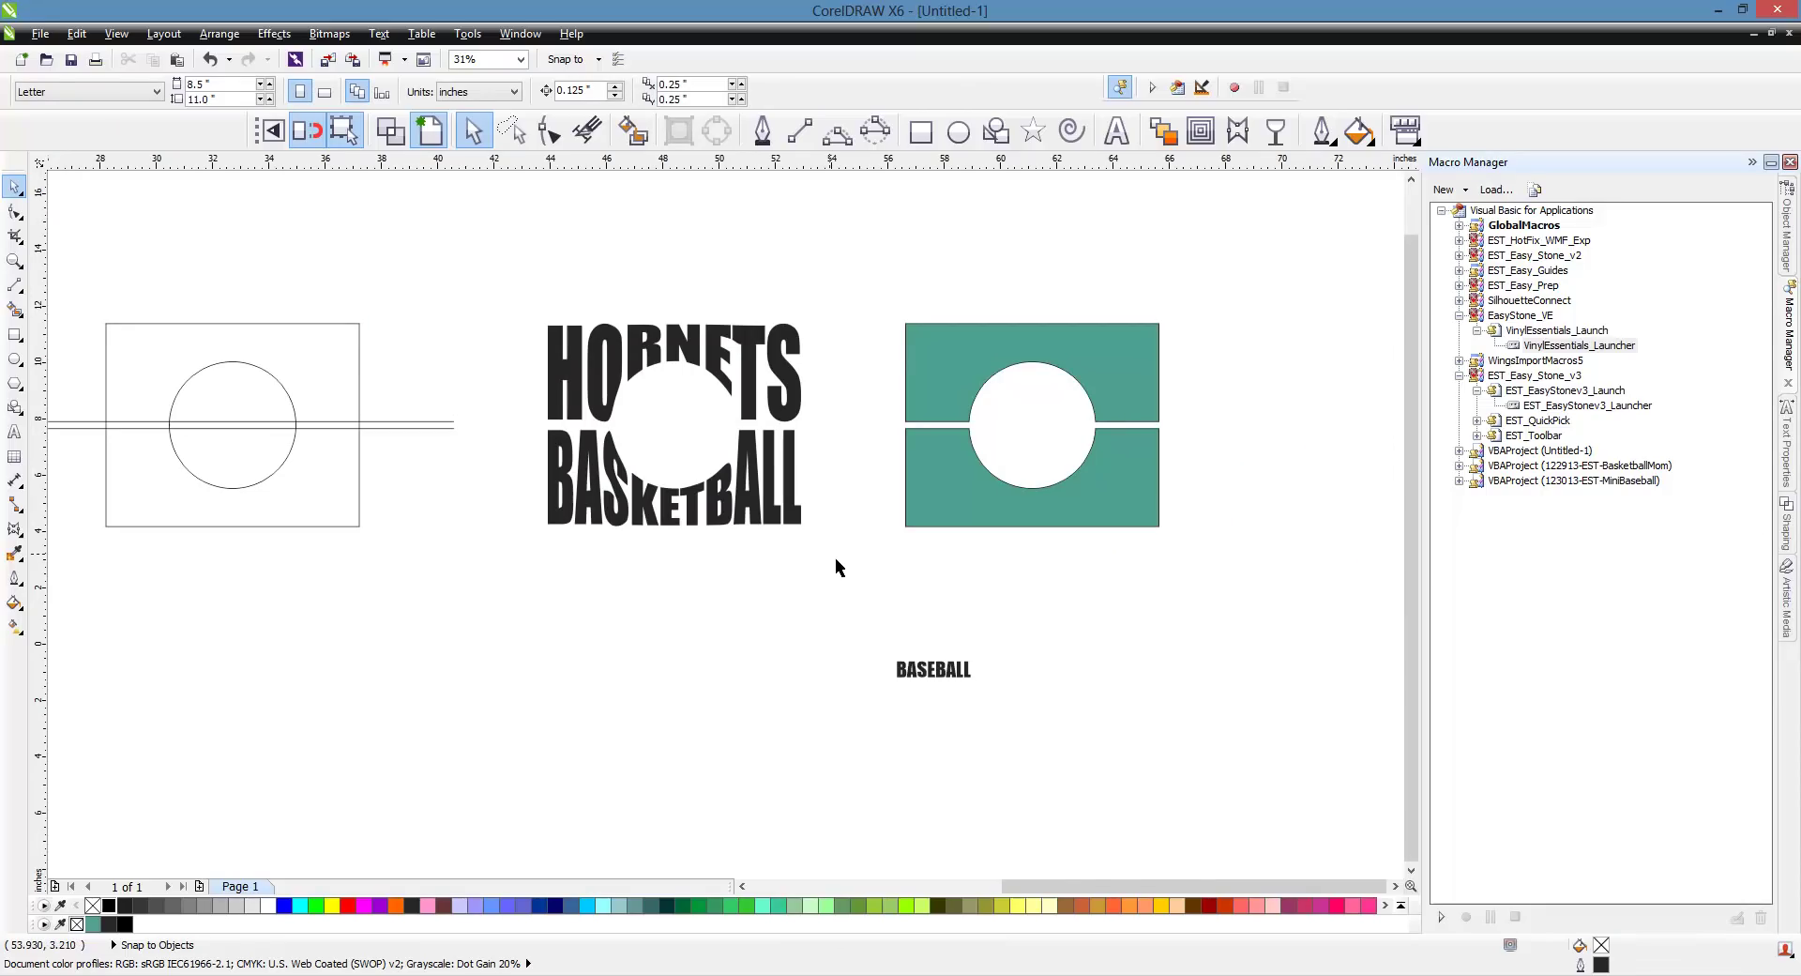
click(942, 688)
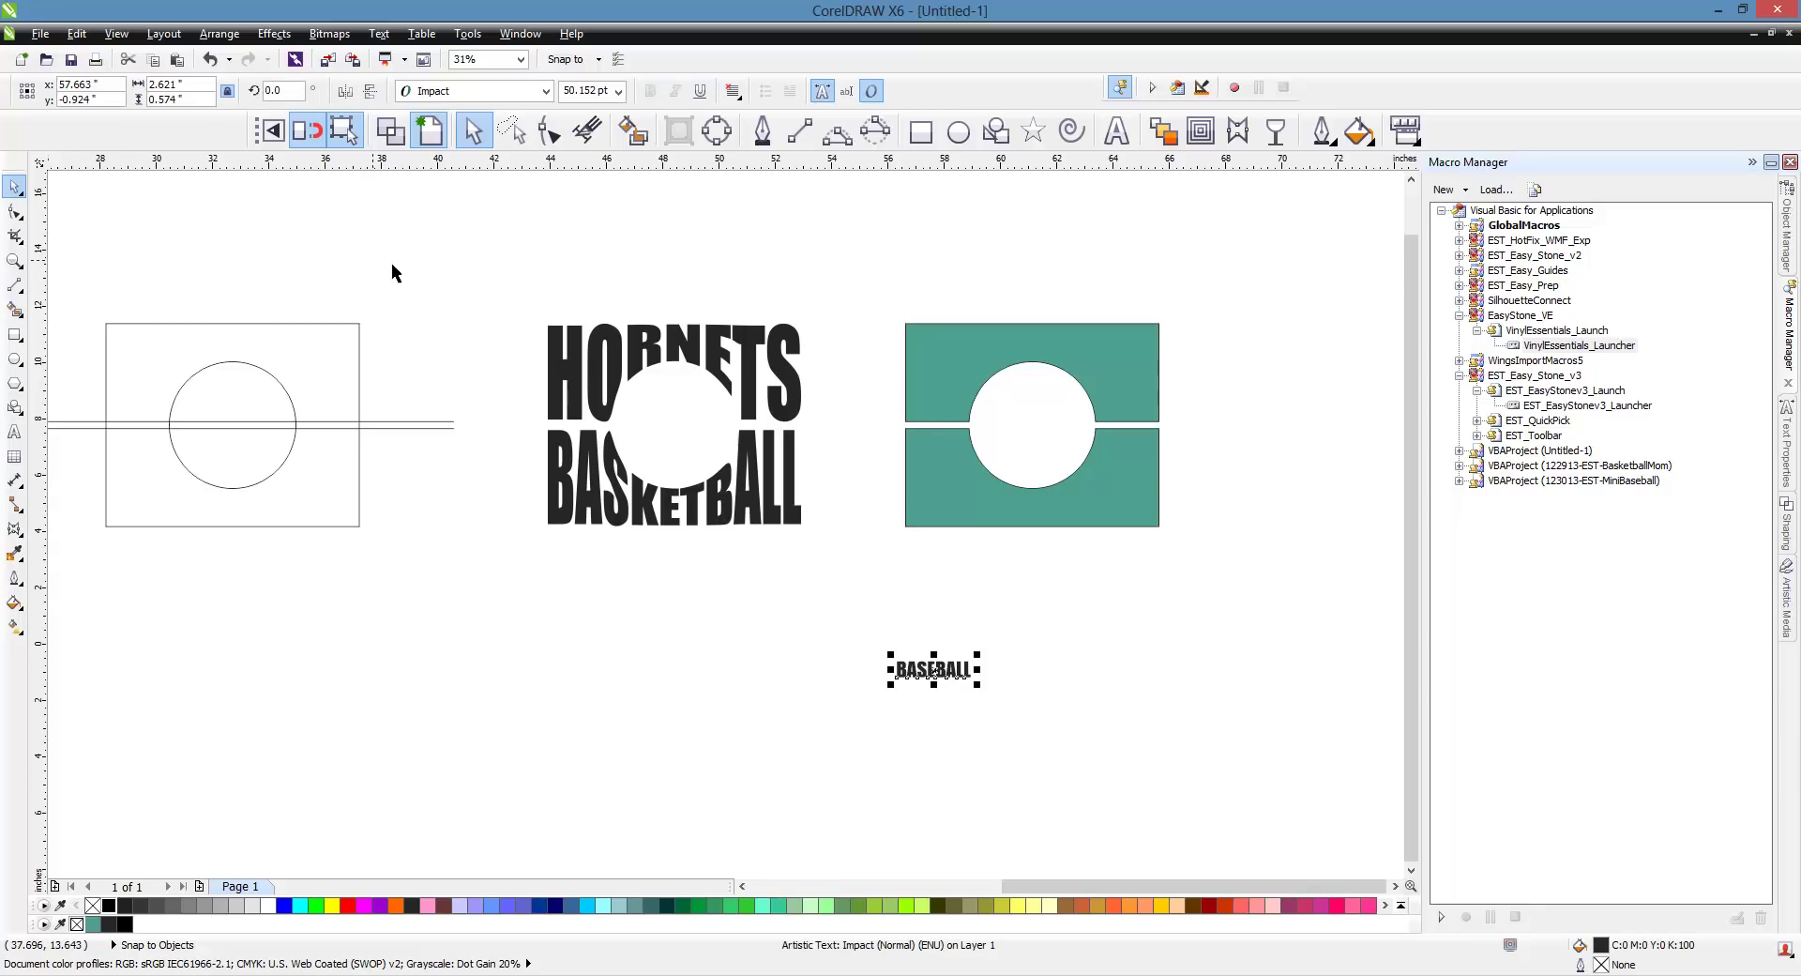
click(1238, 131)
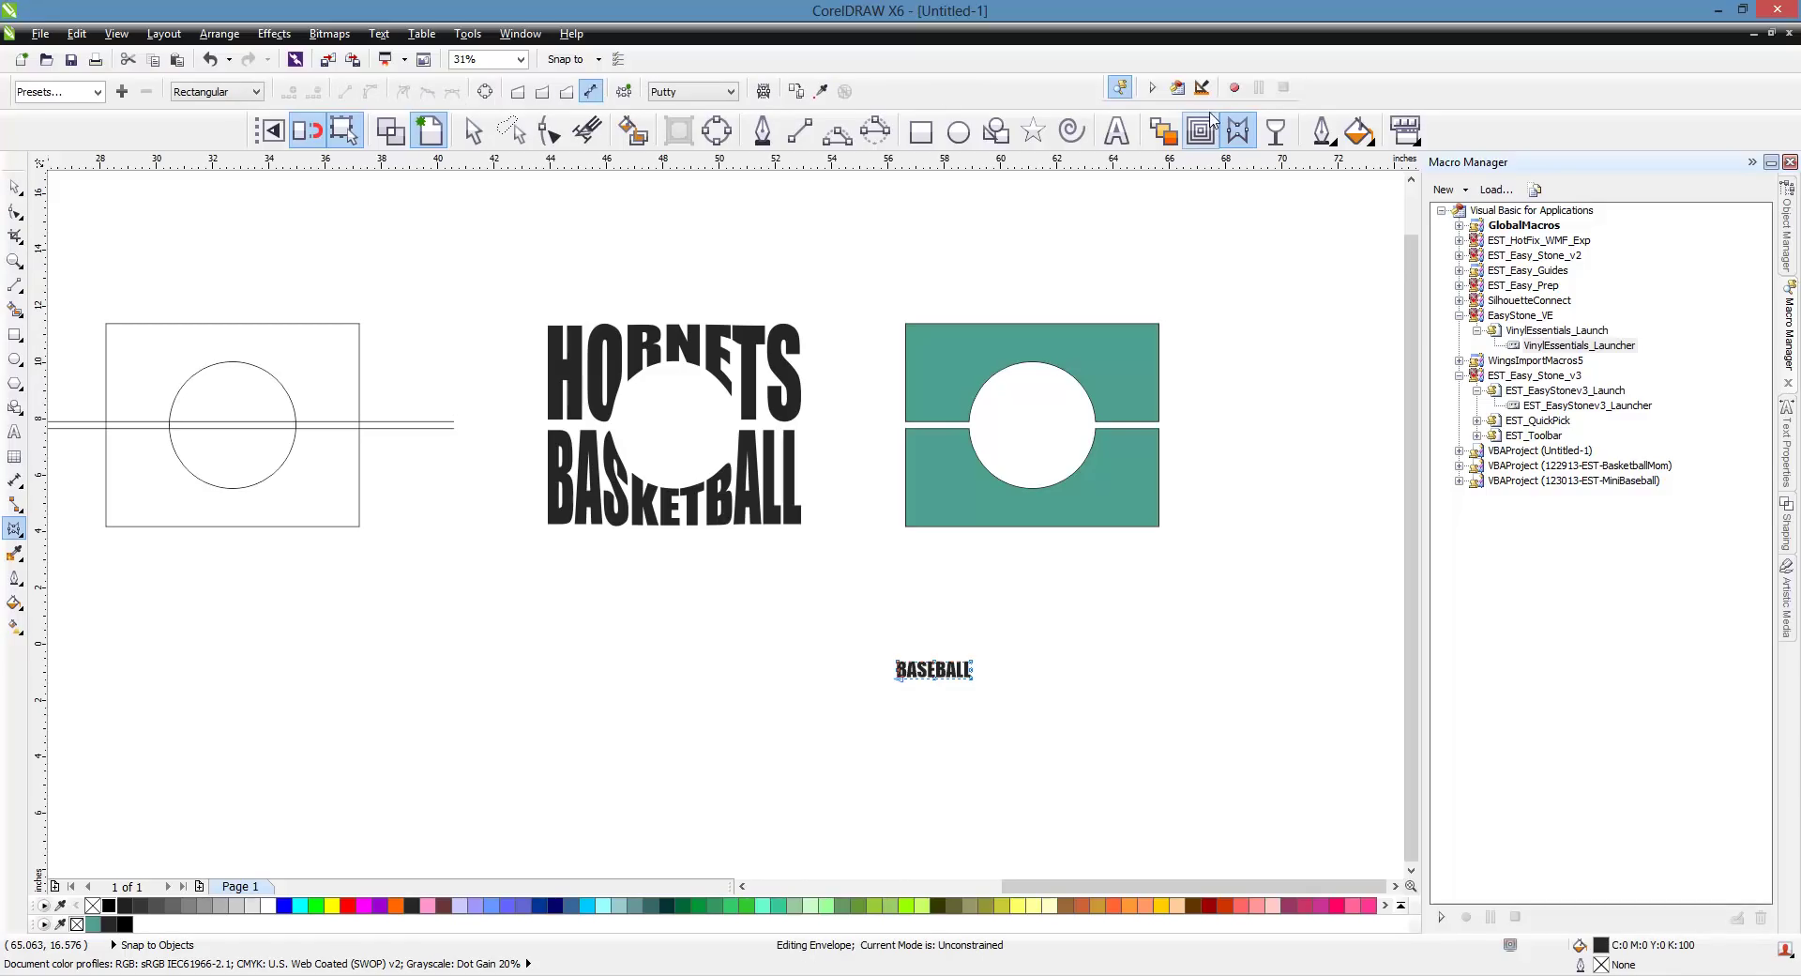
click(822, 92)
click(98, 92)
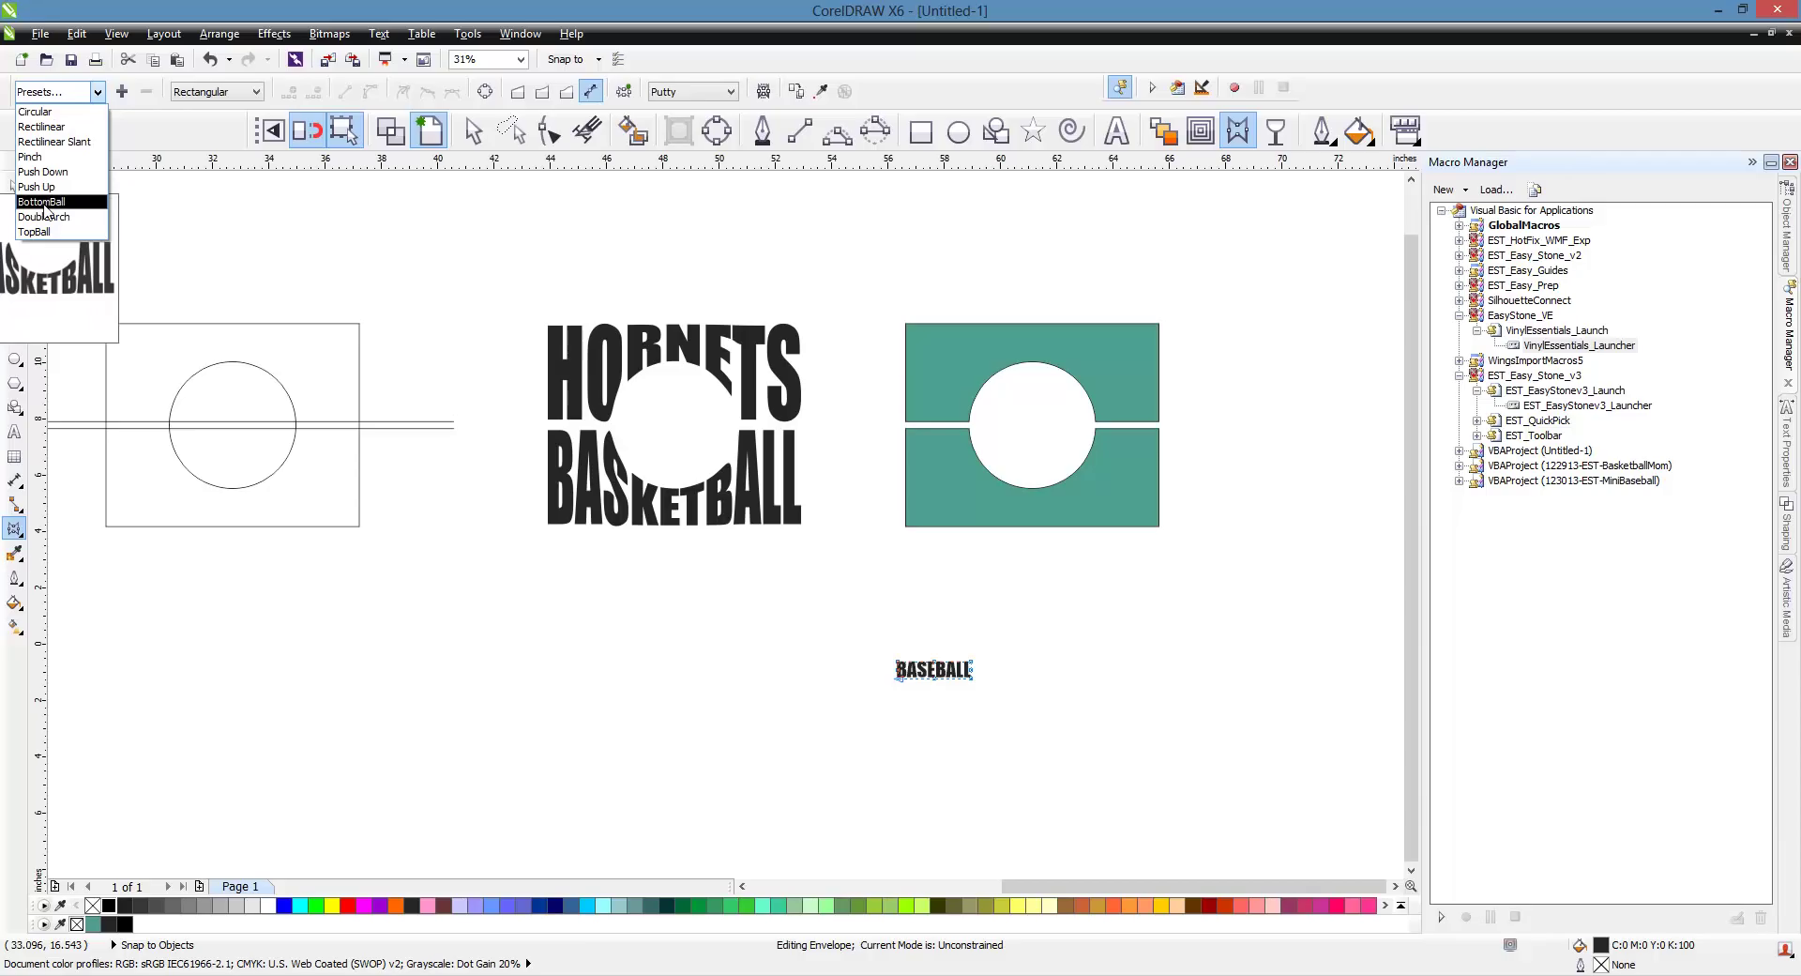
click(43, 205)
scroll(929, 684, up, 5)
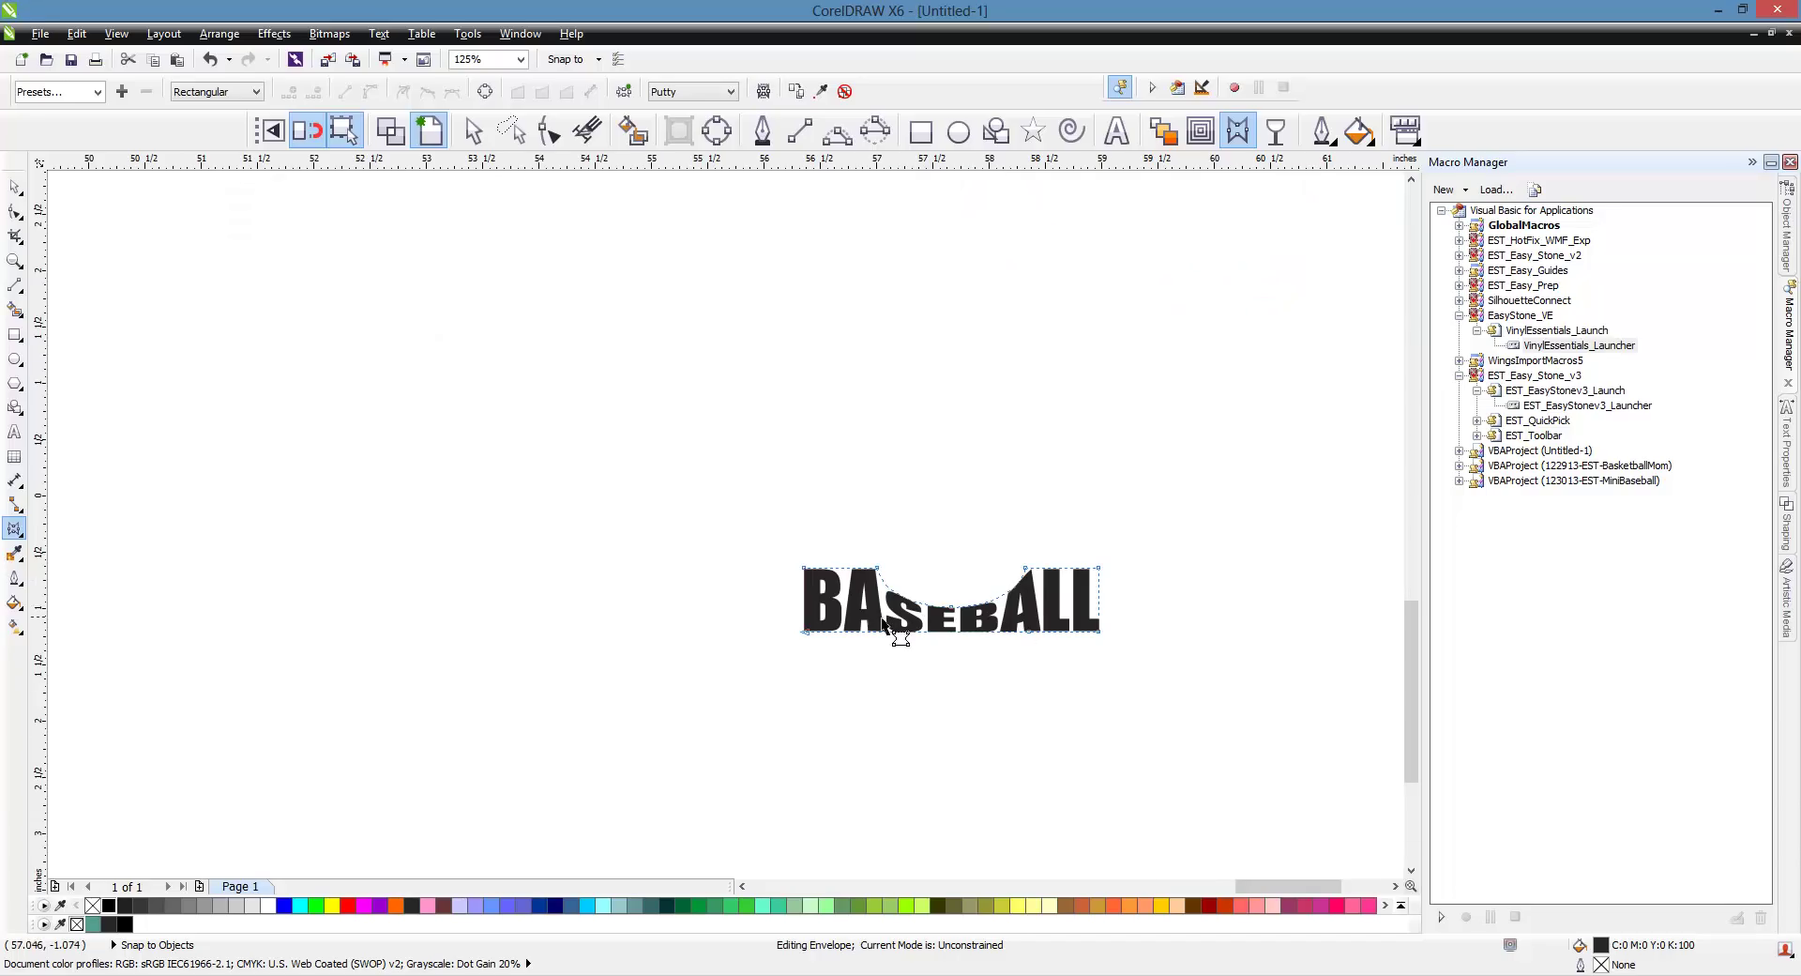
- Select the envelope's bottom nodes and raise the bottom-right node slightly
scroll(875, 625, down, 3)
scroll(875, 625, down, 2)
scroll(925, 582, up, 2)
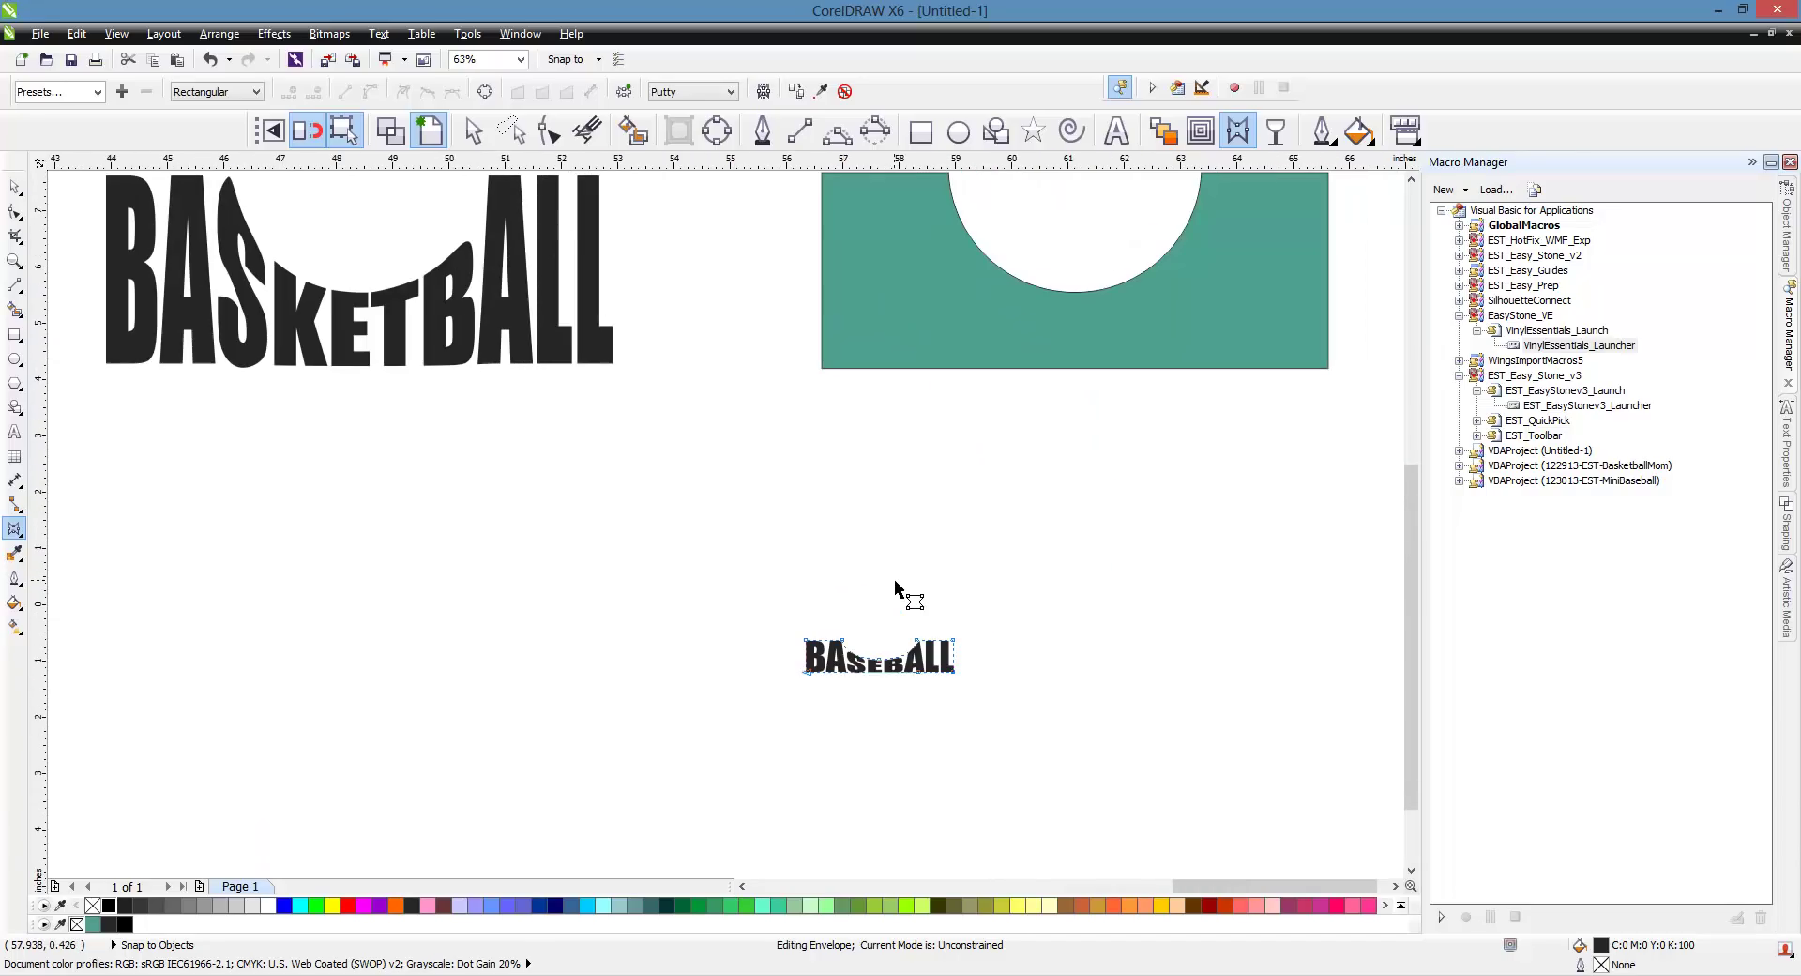
scroll(915, 683, up, 2)
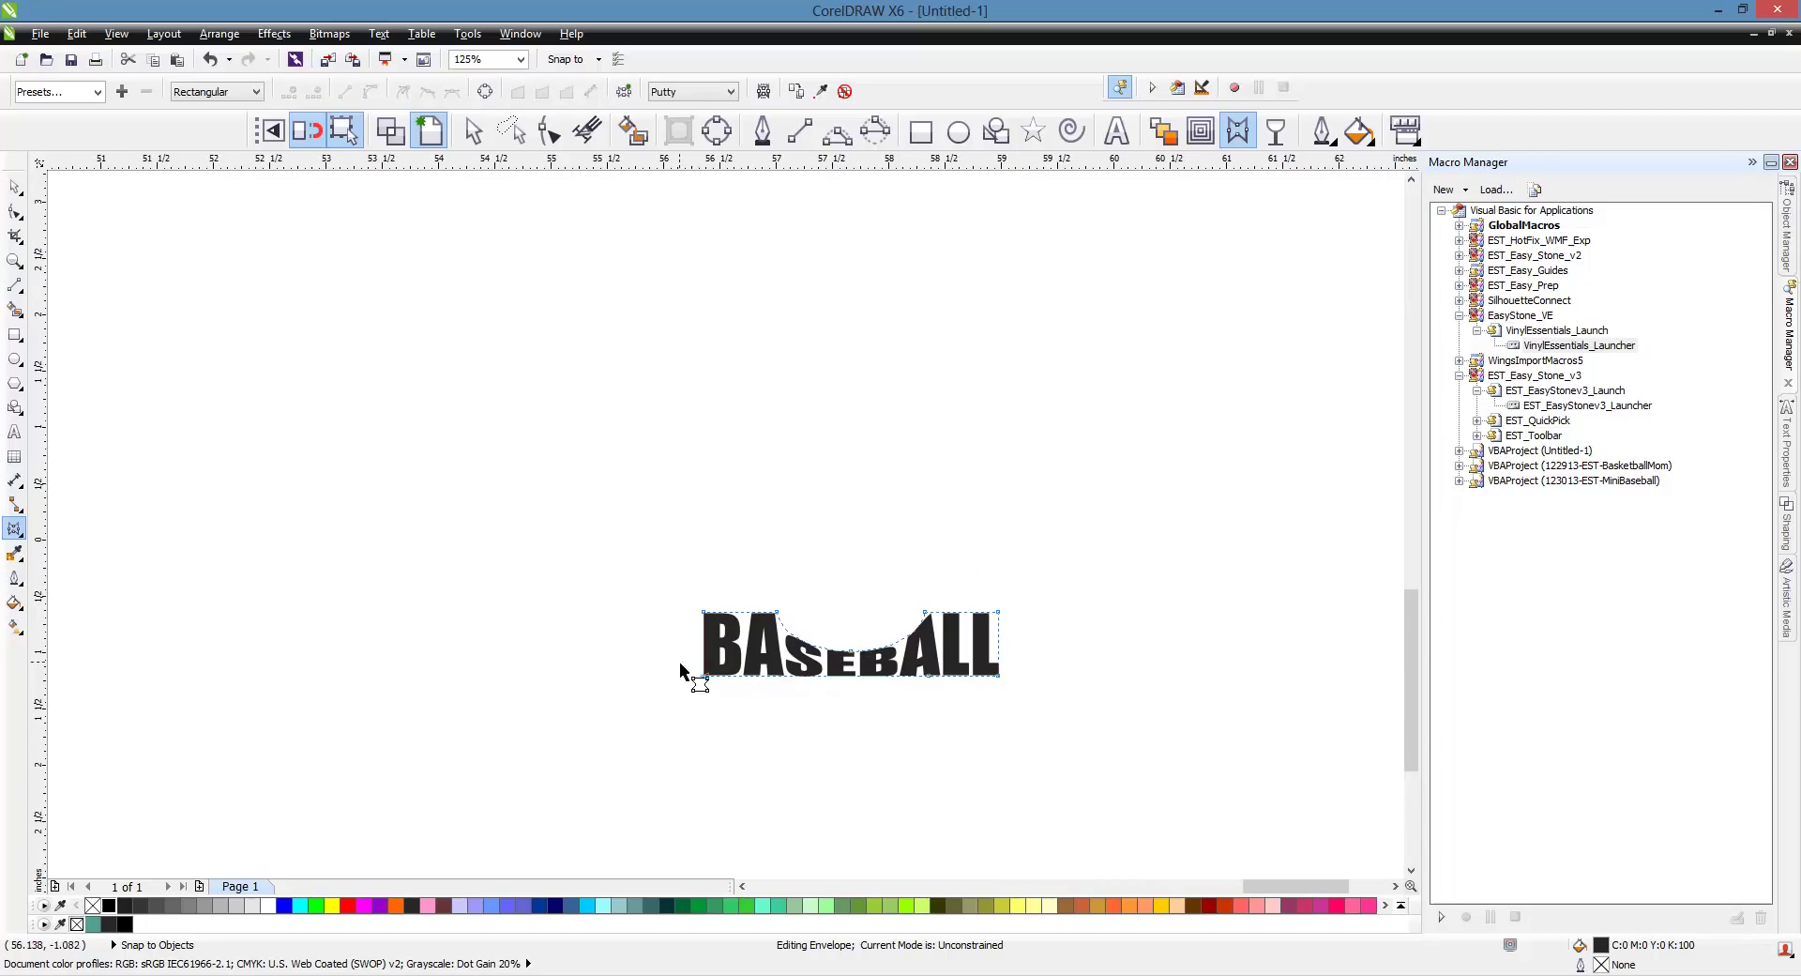
drag(679, 661, 997, 733)
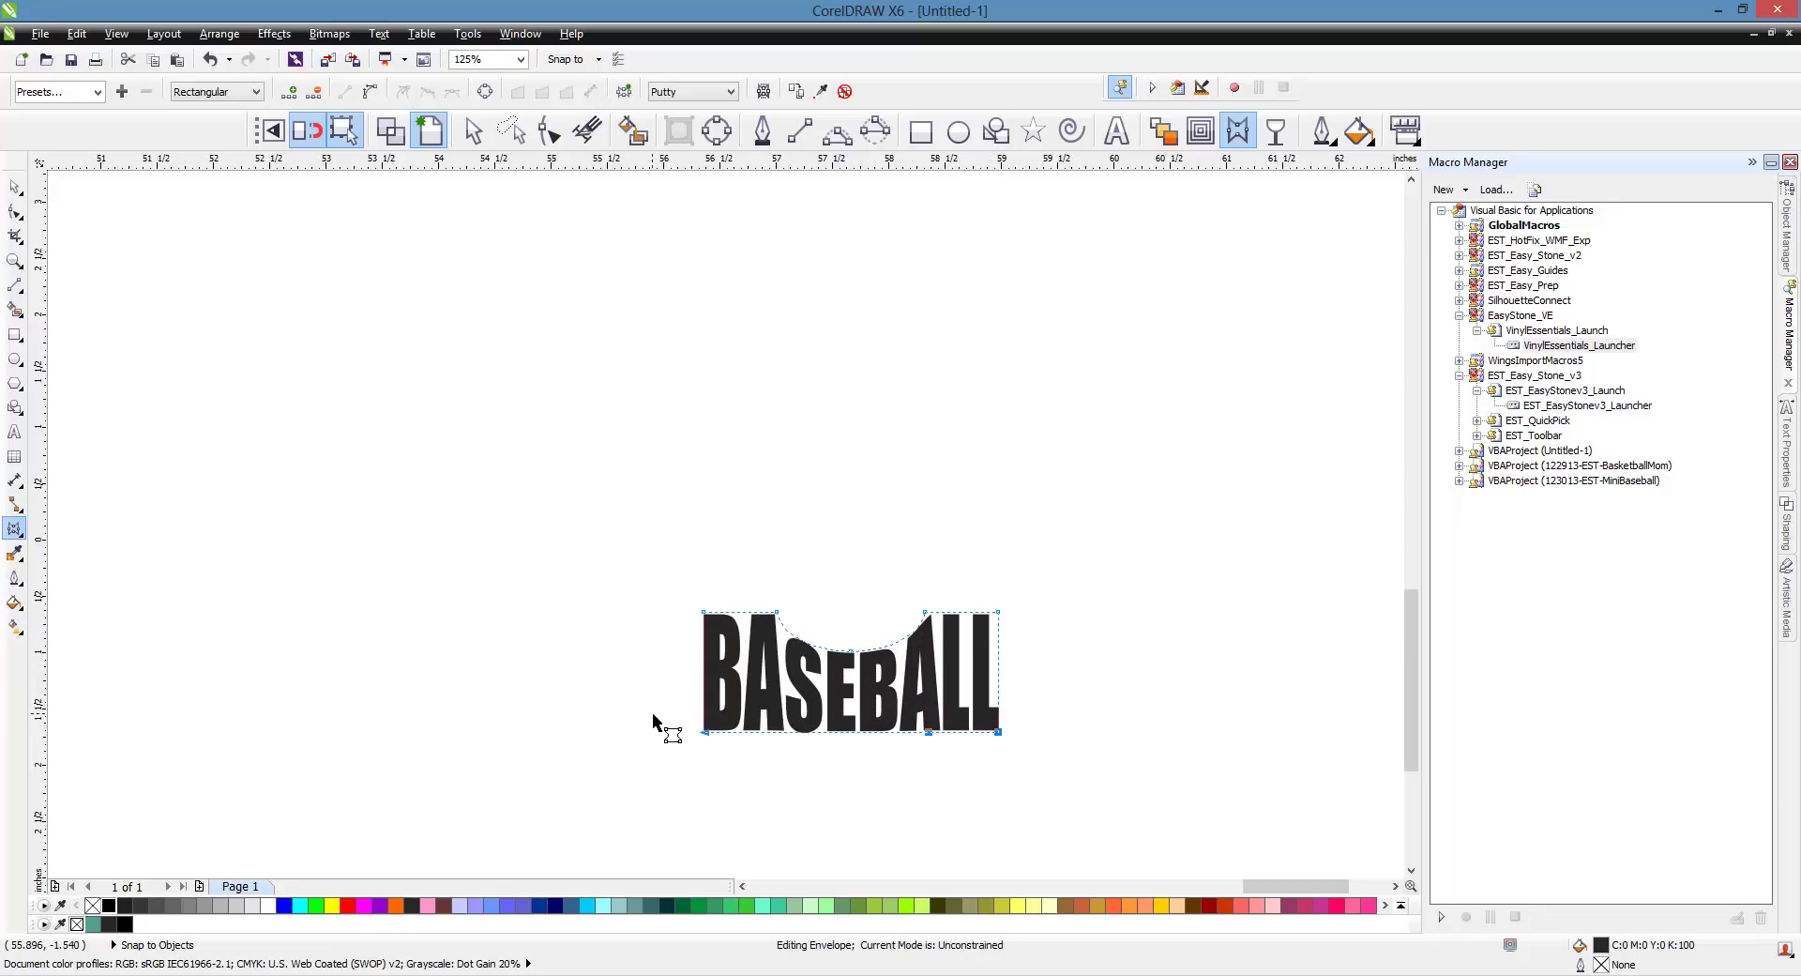
drag(653, 715, 1072, 786)
drag(998, 732, 1003, 717)
scroll(1009, 695, down, 1)
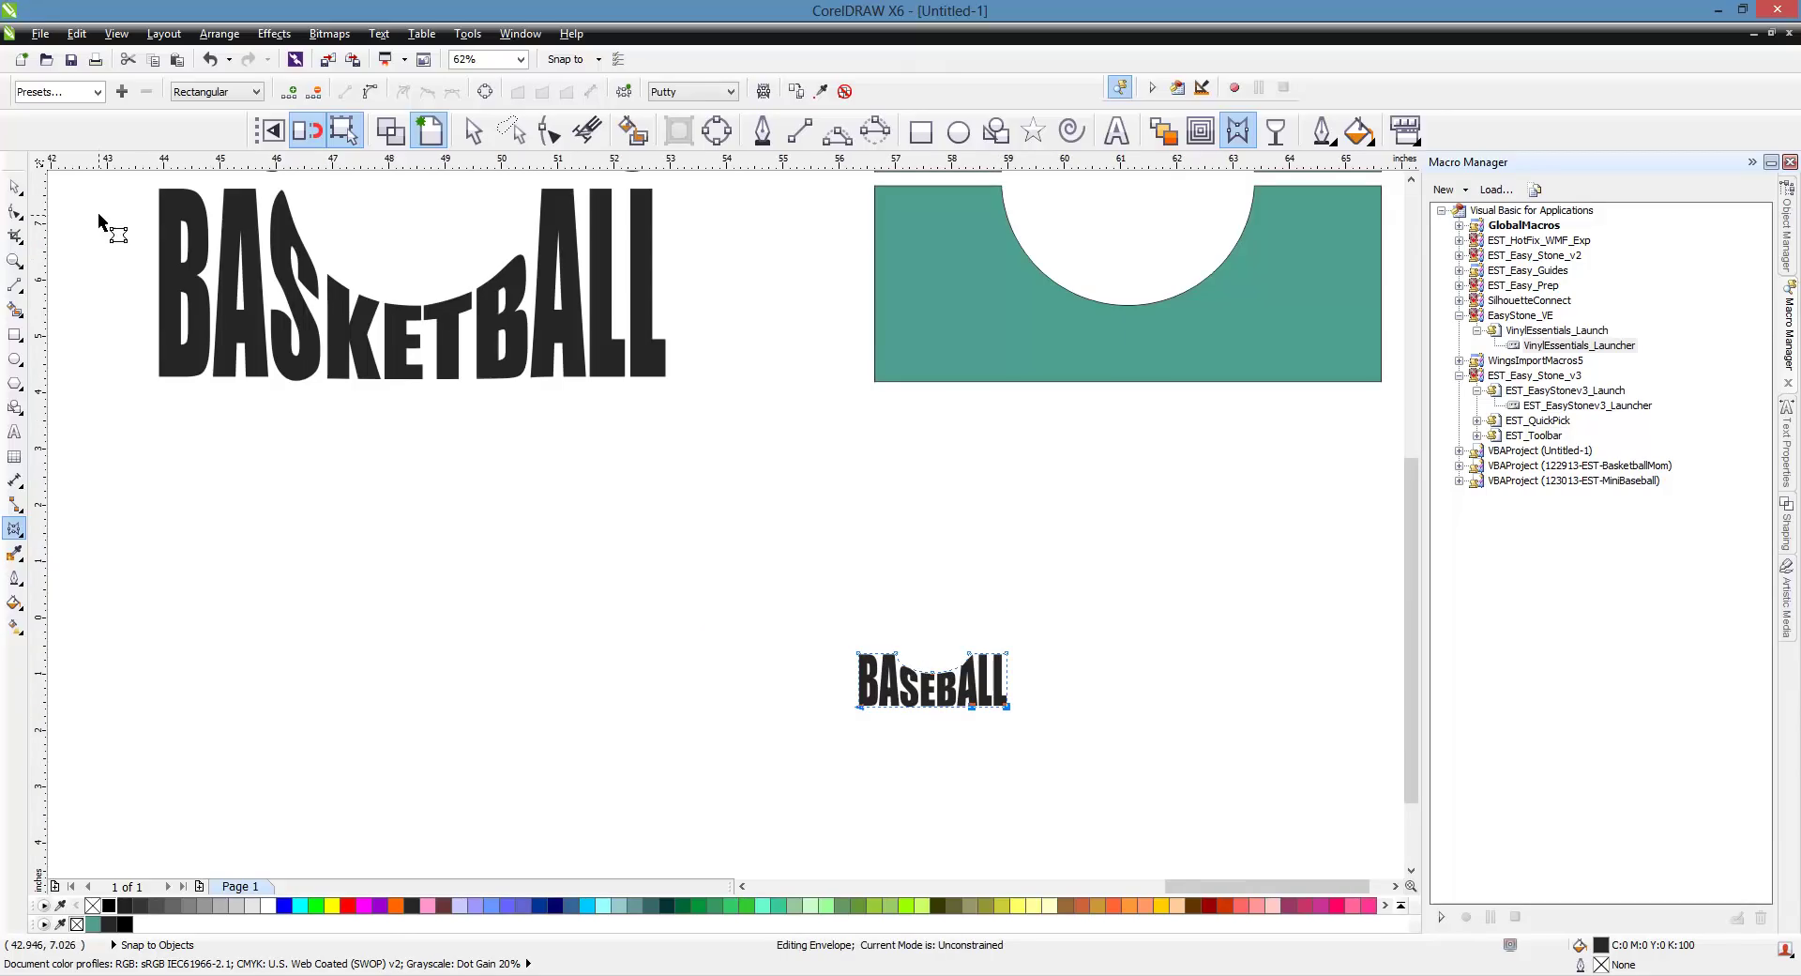
- Scale the BASEBALL text to 9.0 inches wide
click(15, 187)
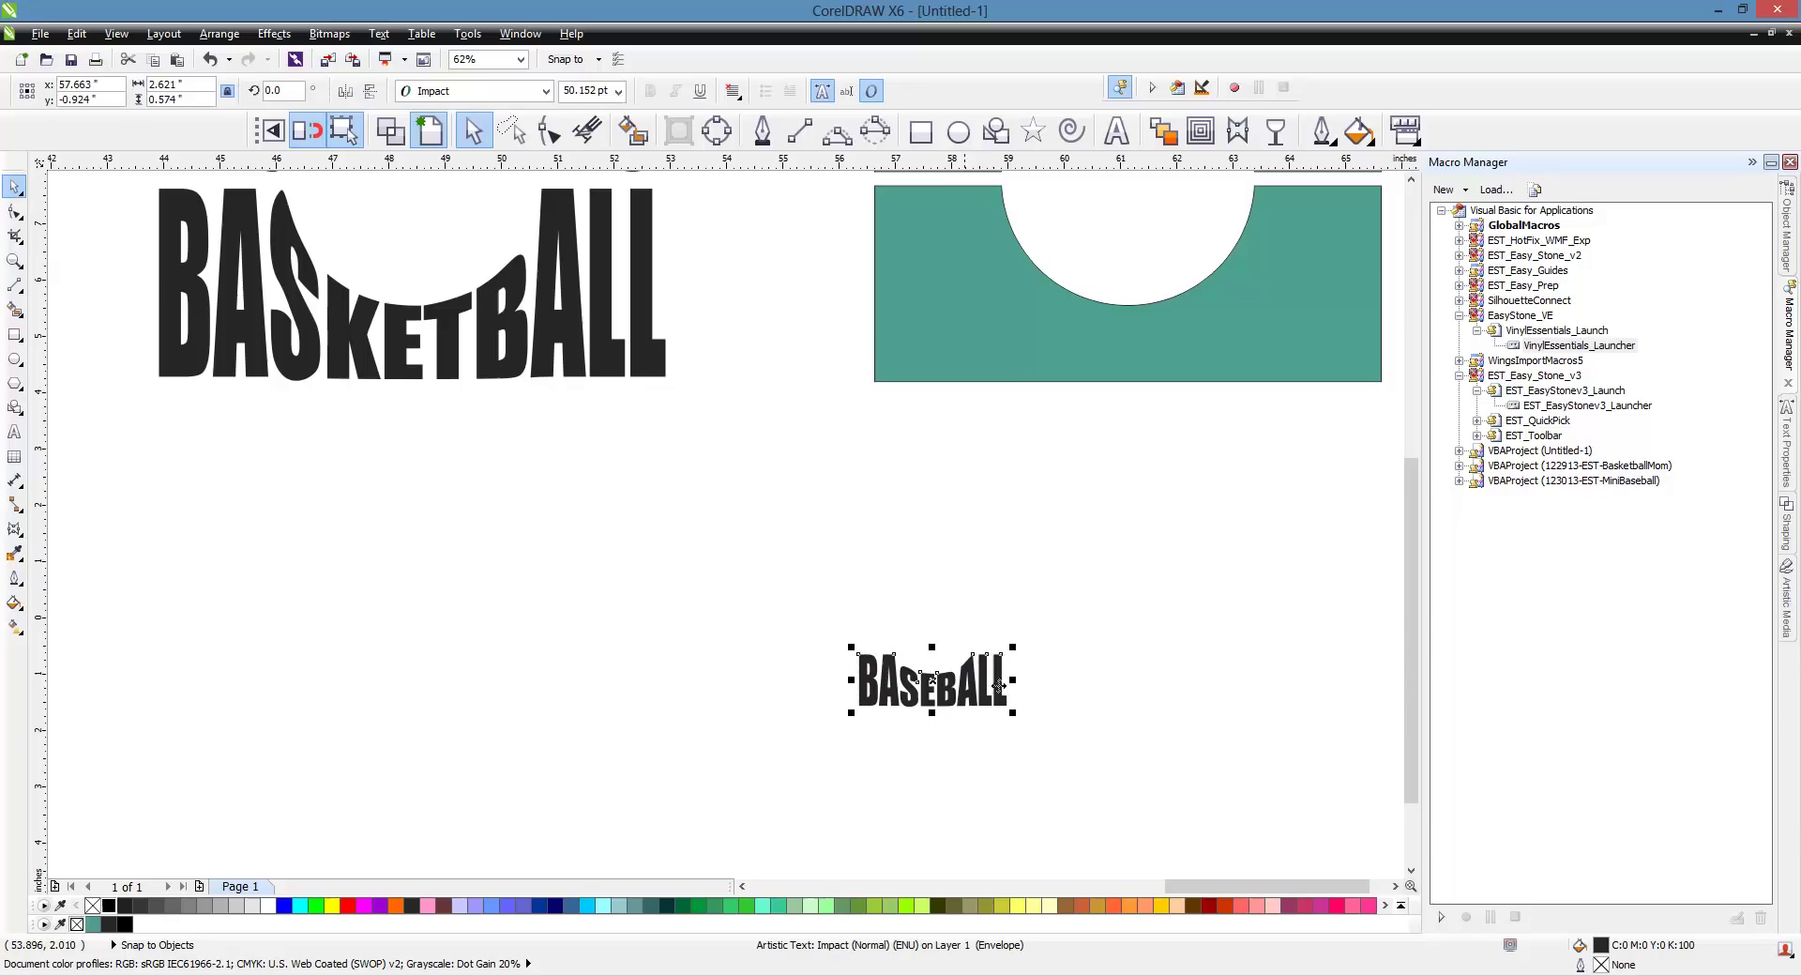
click(197, 90)
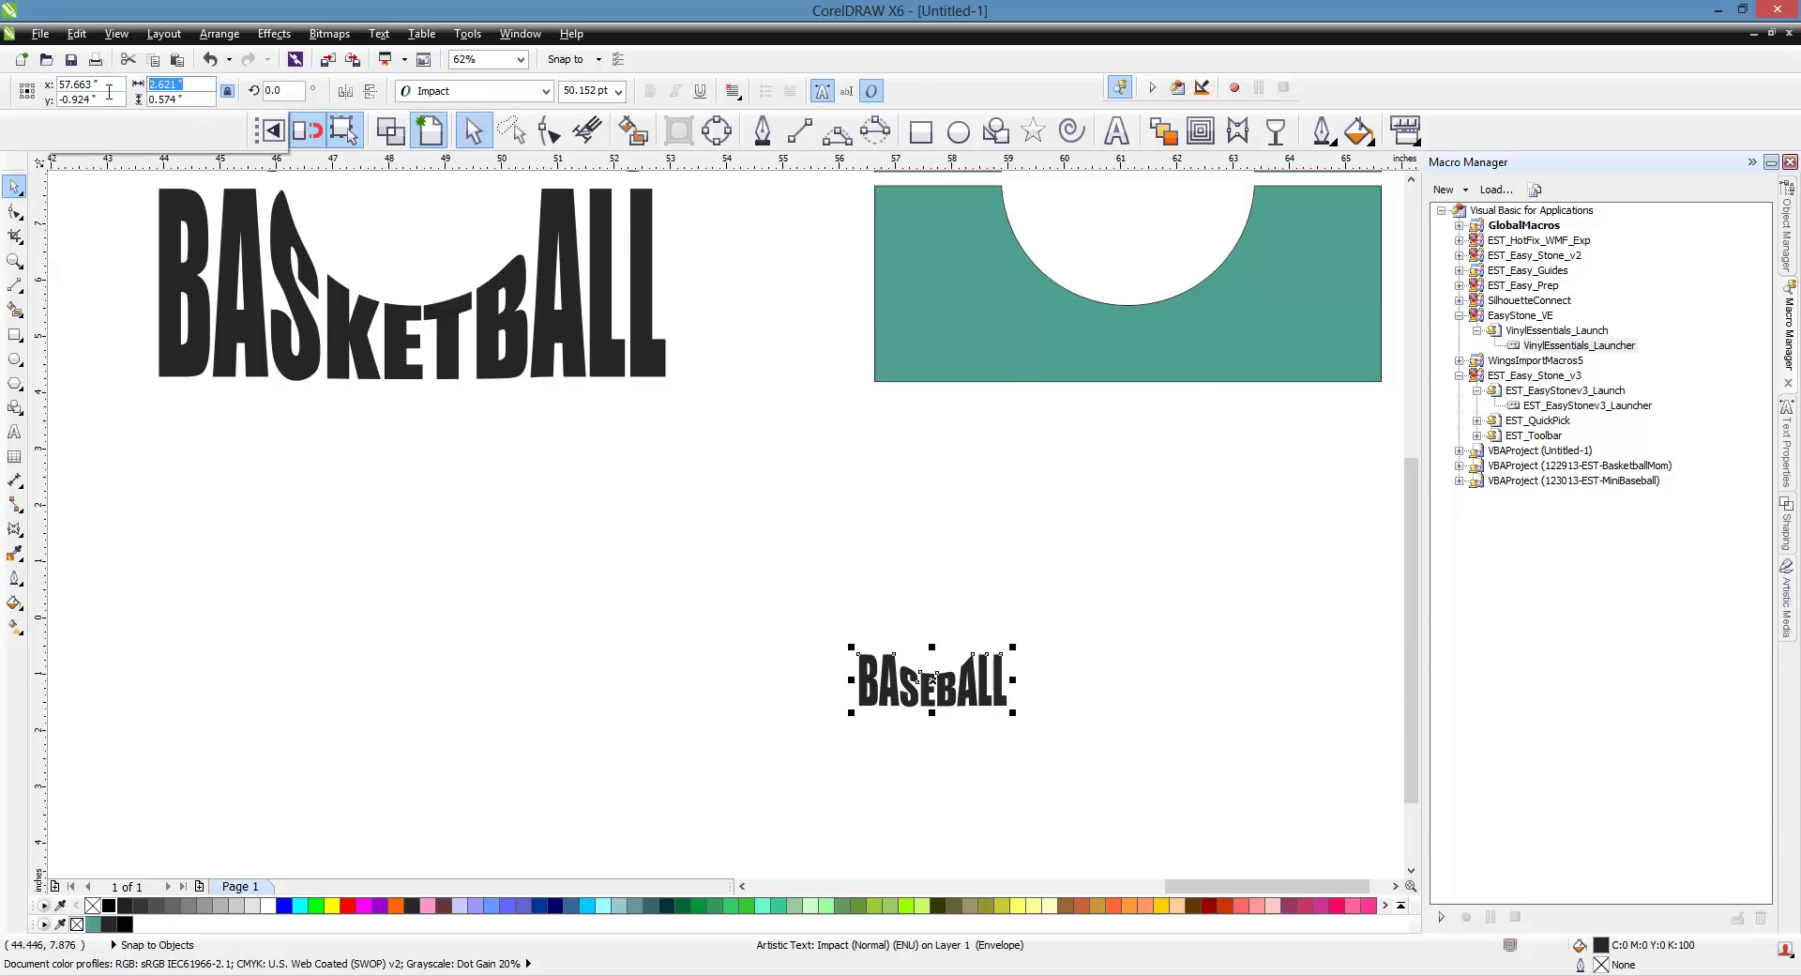
text(9)
key(Return)
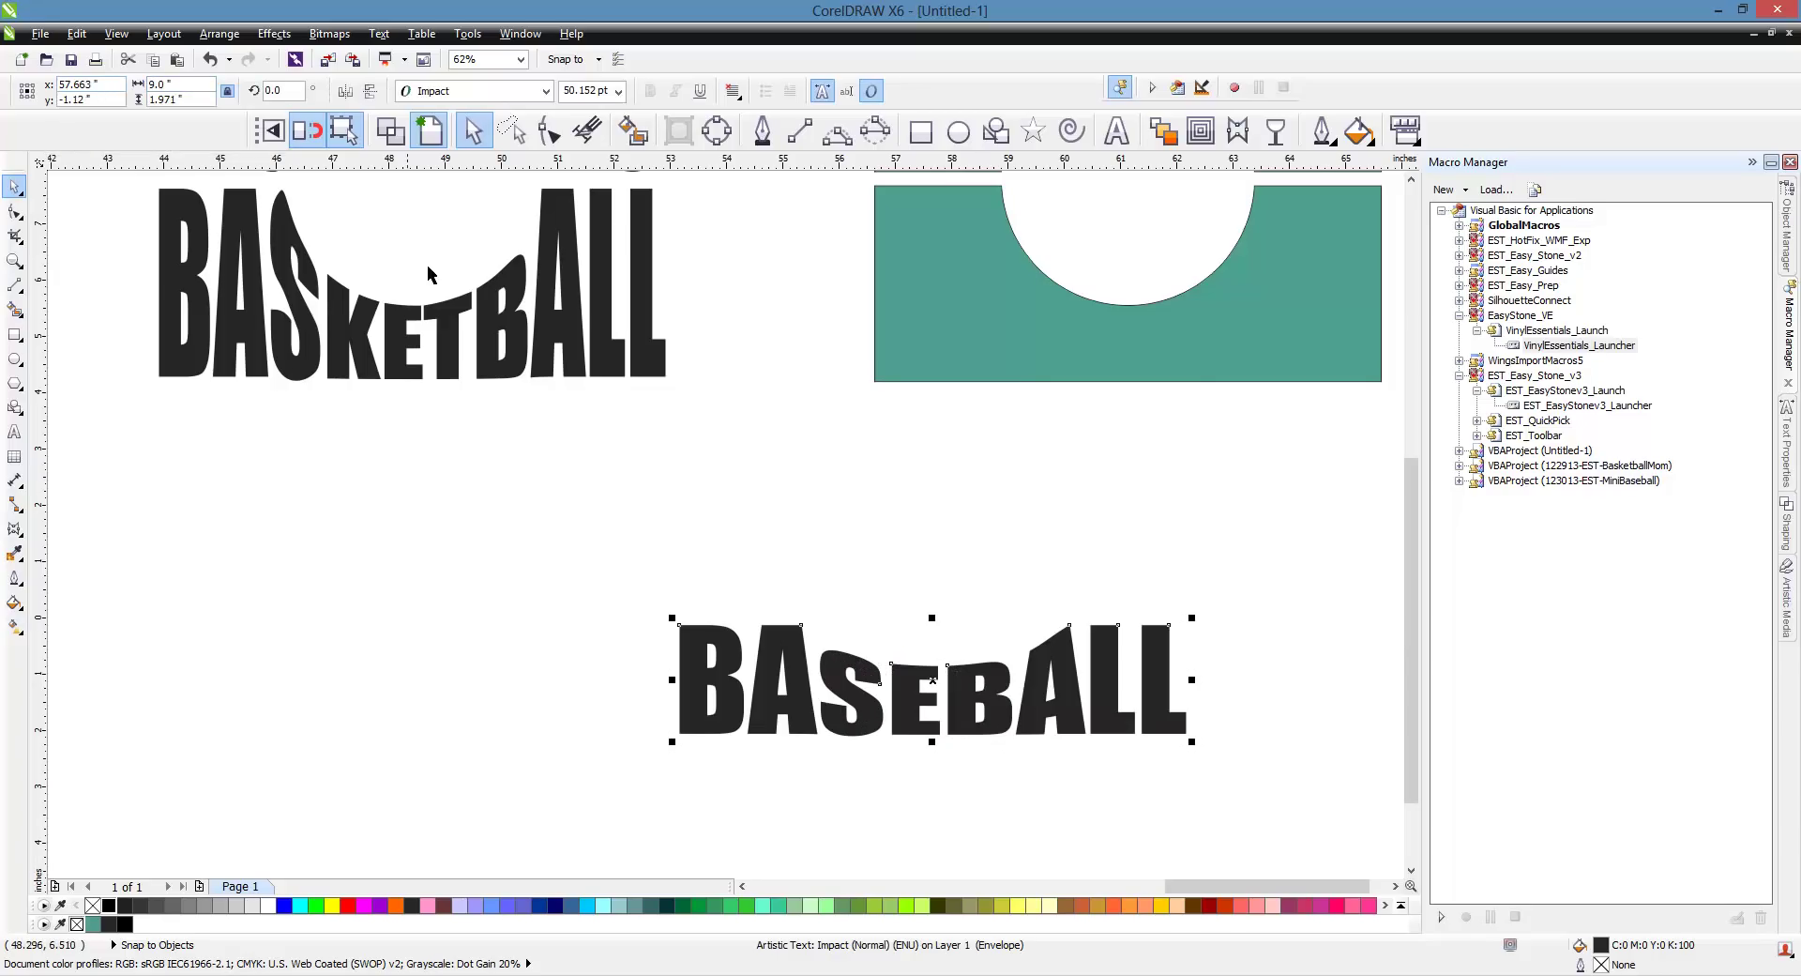
click(740, 505)
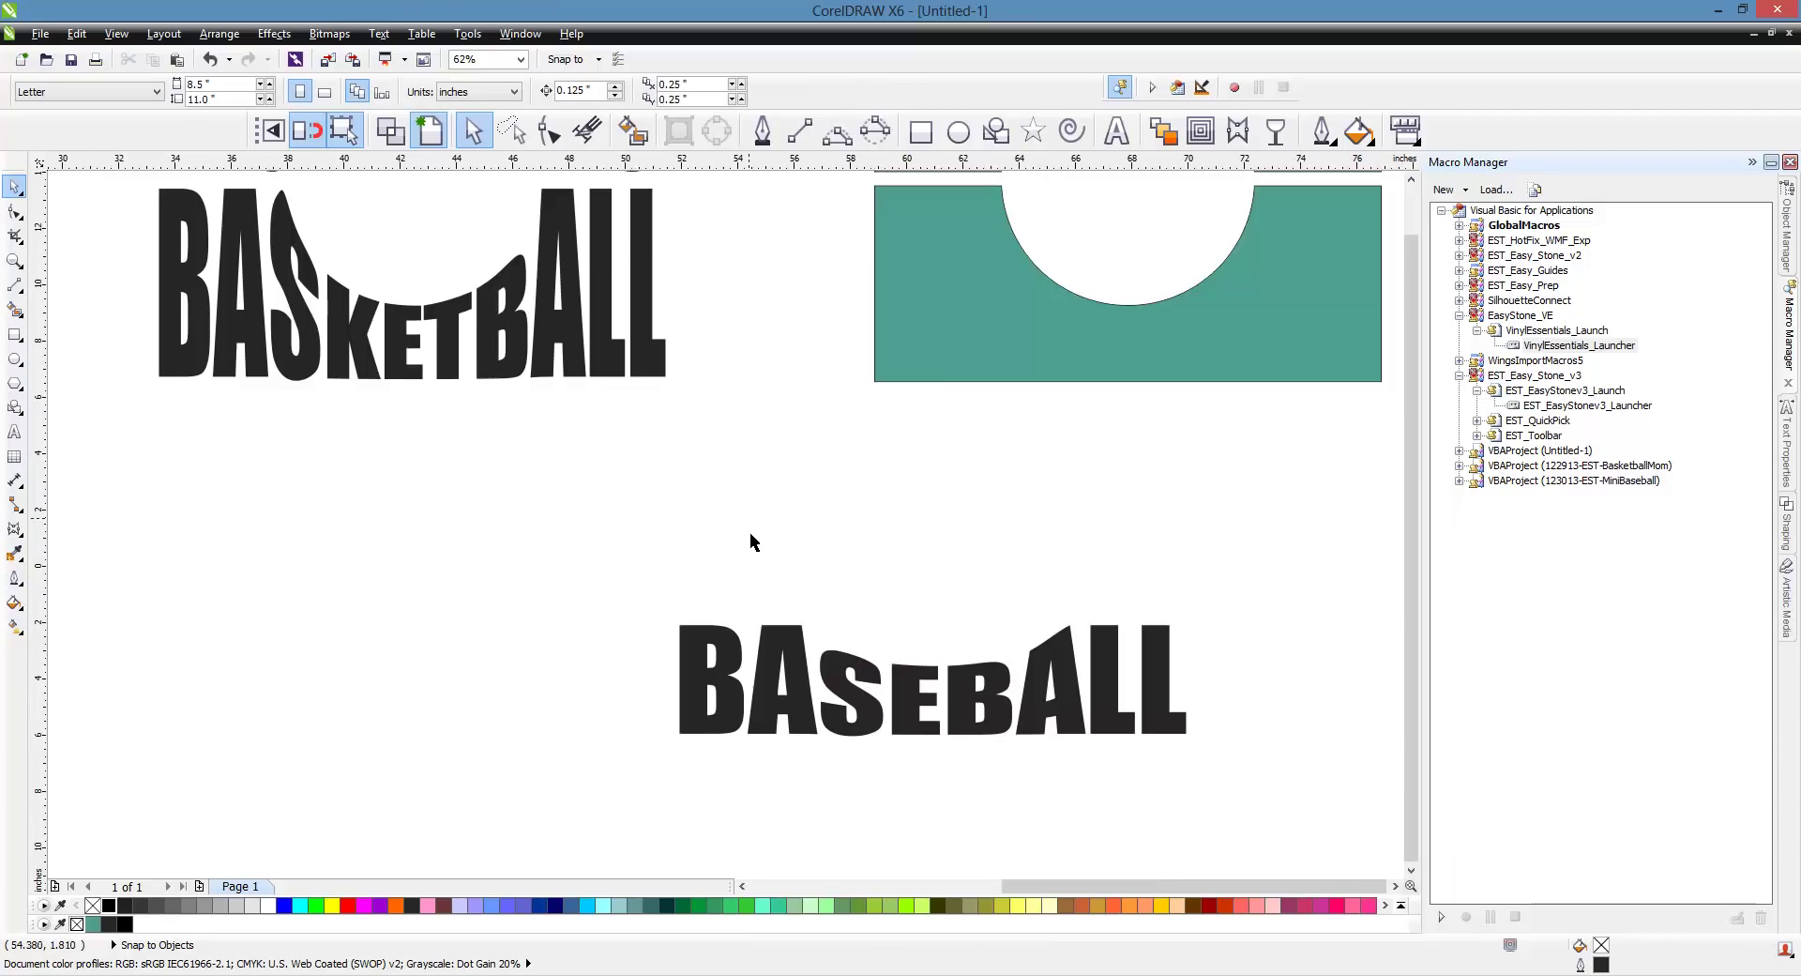
scroll(751, 532, down, 1)
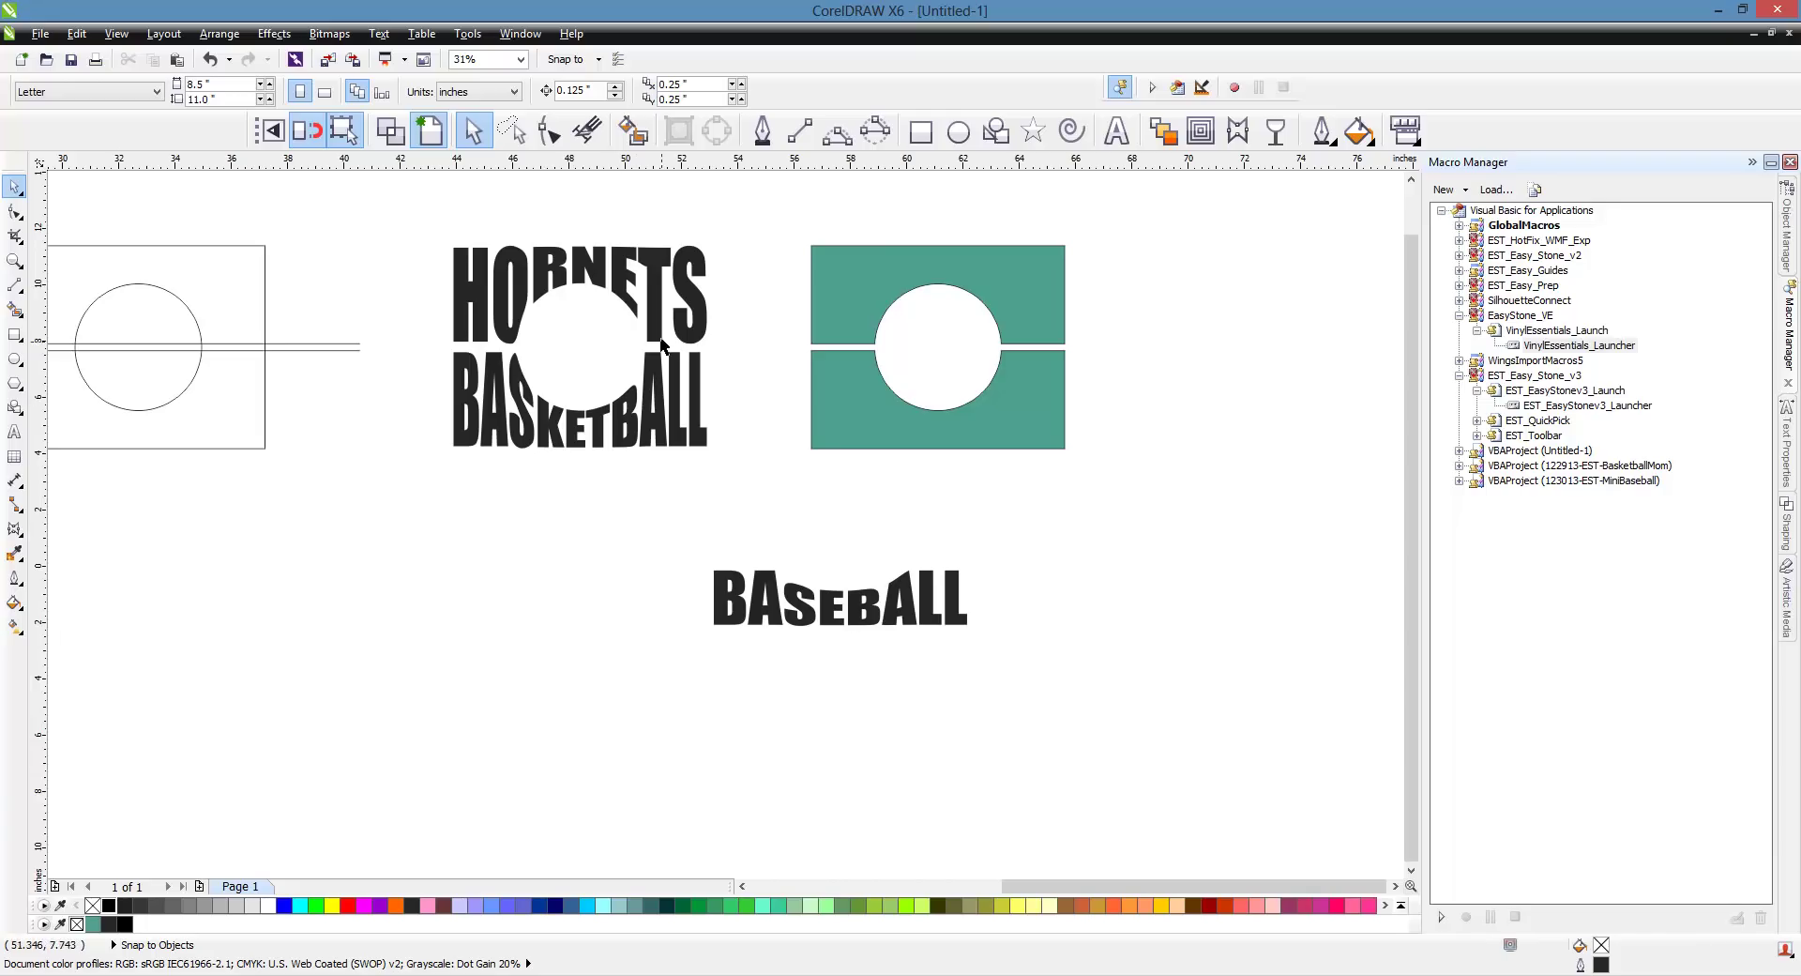
- Select the enveloped BASEBALL text and delete it
click(841, 600)
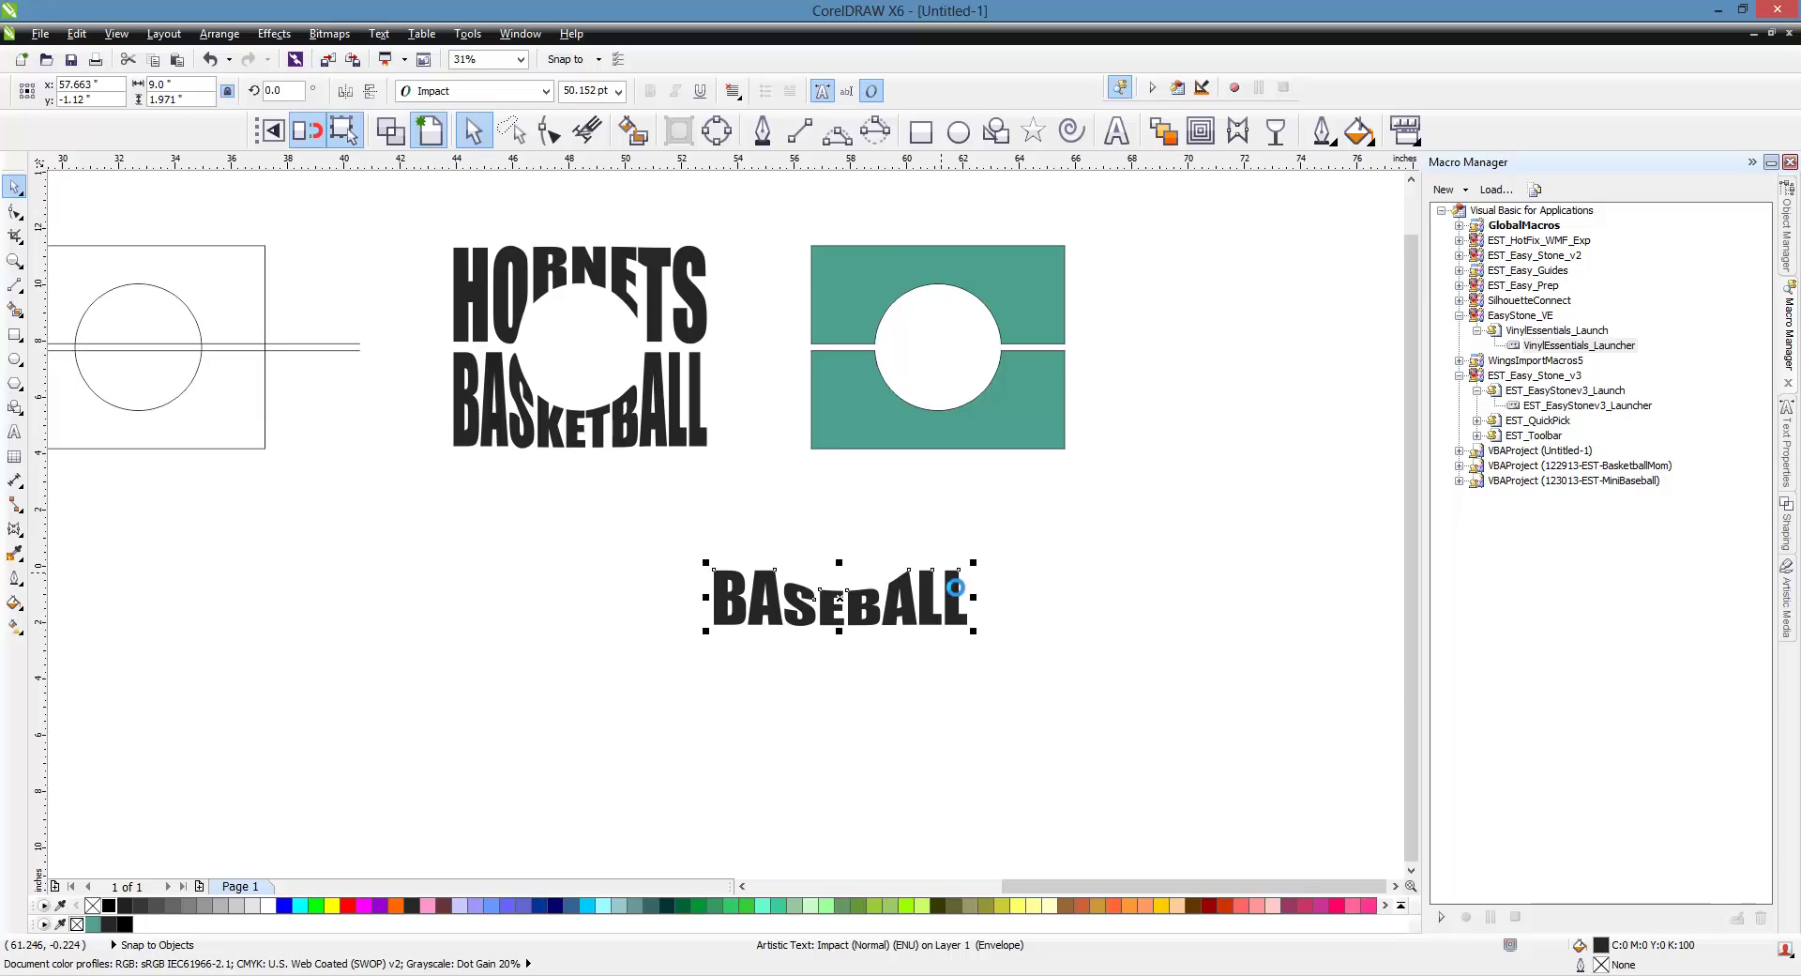
key(Delete)
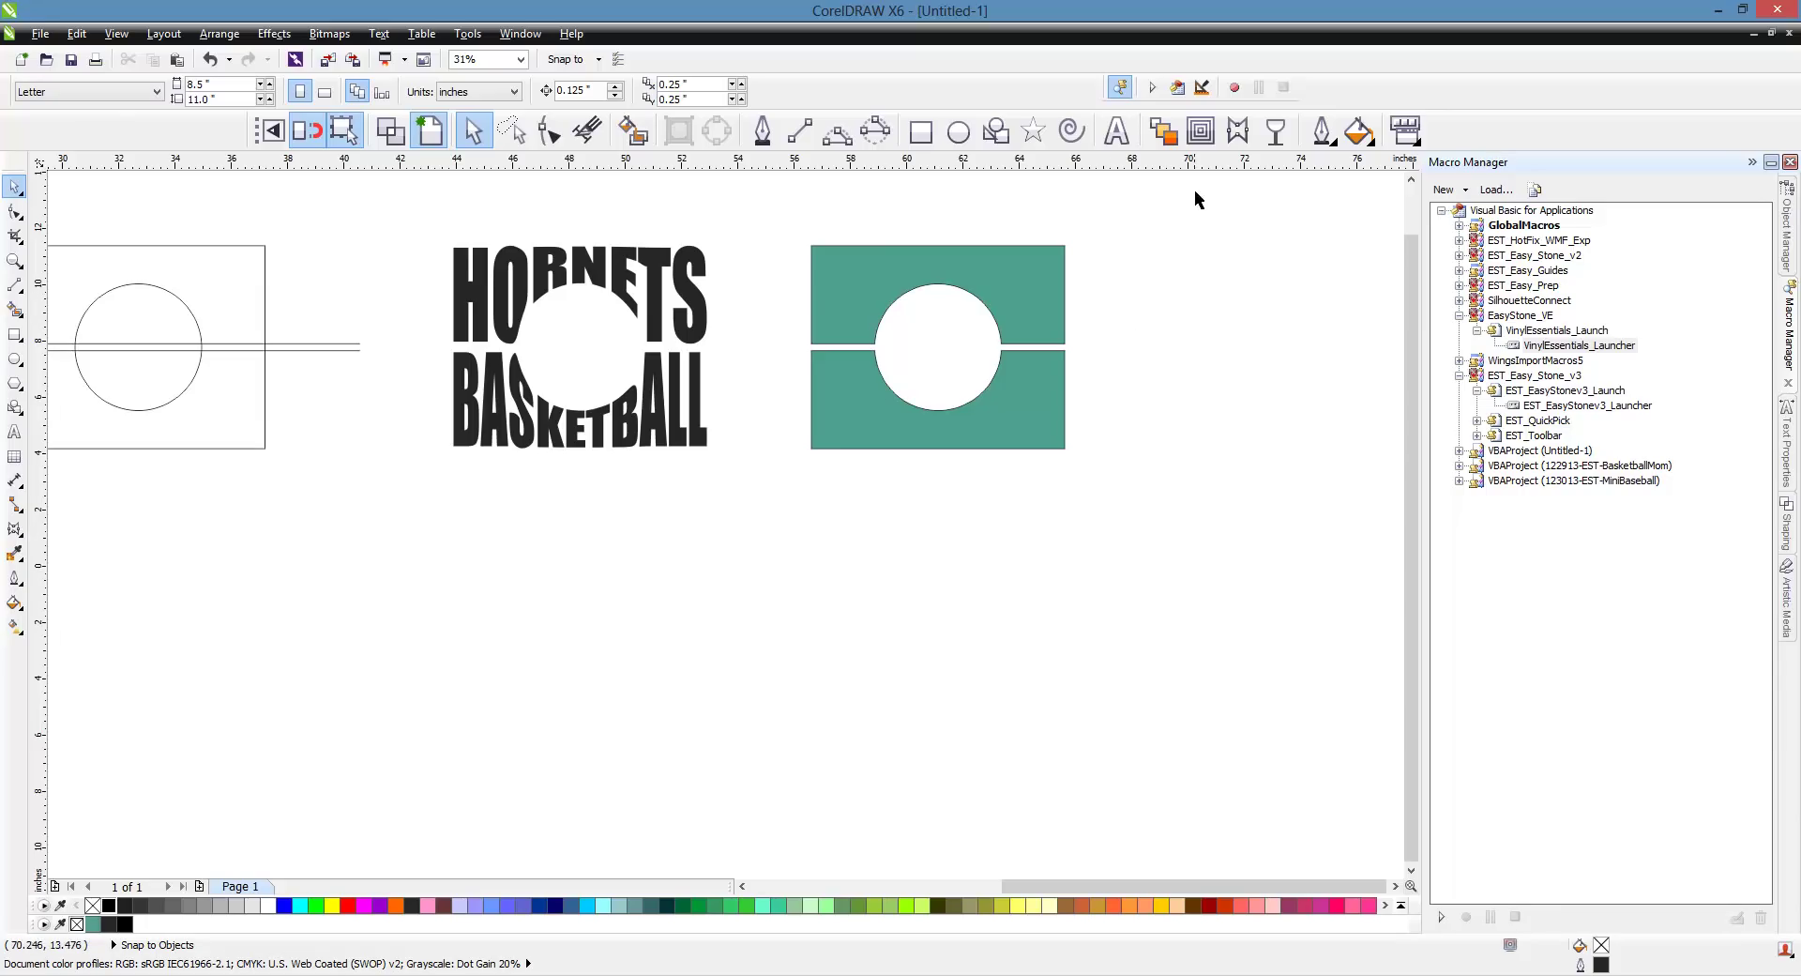
- Type a new BASEBALL text line below the panels and set its font to Impact
click(1116, 131)
click(926, 595)
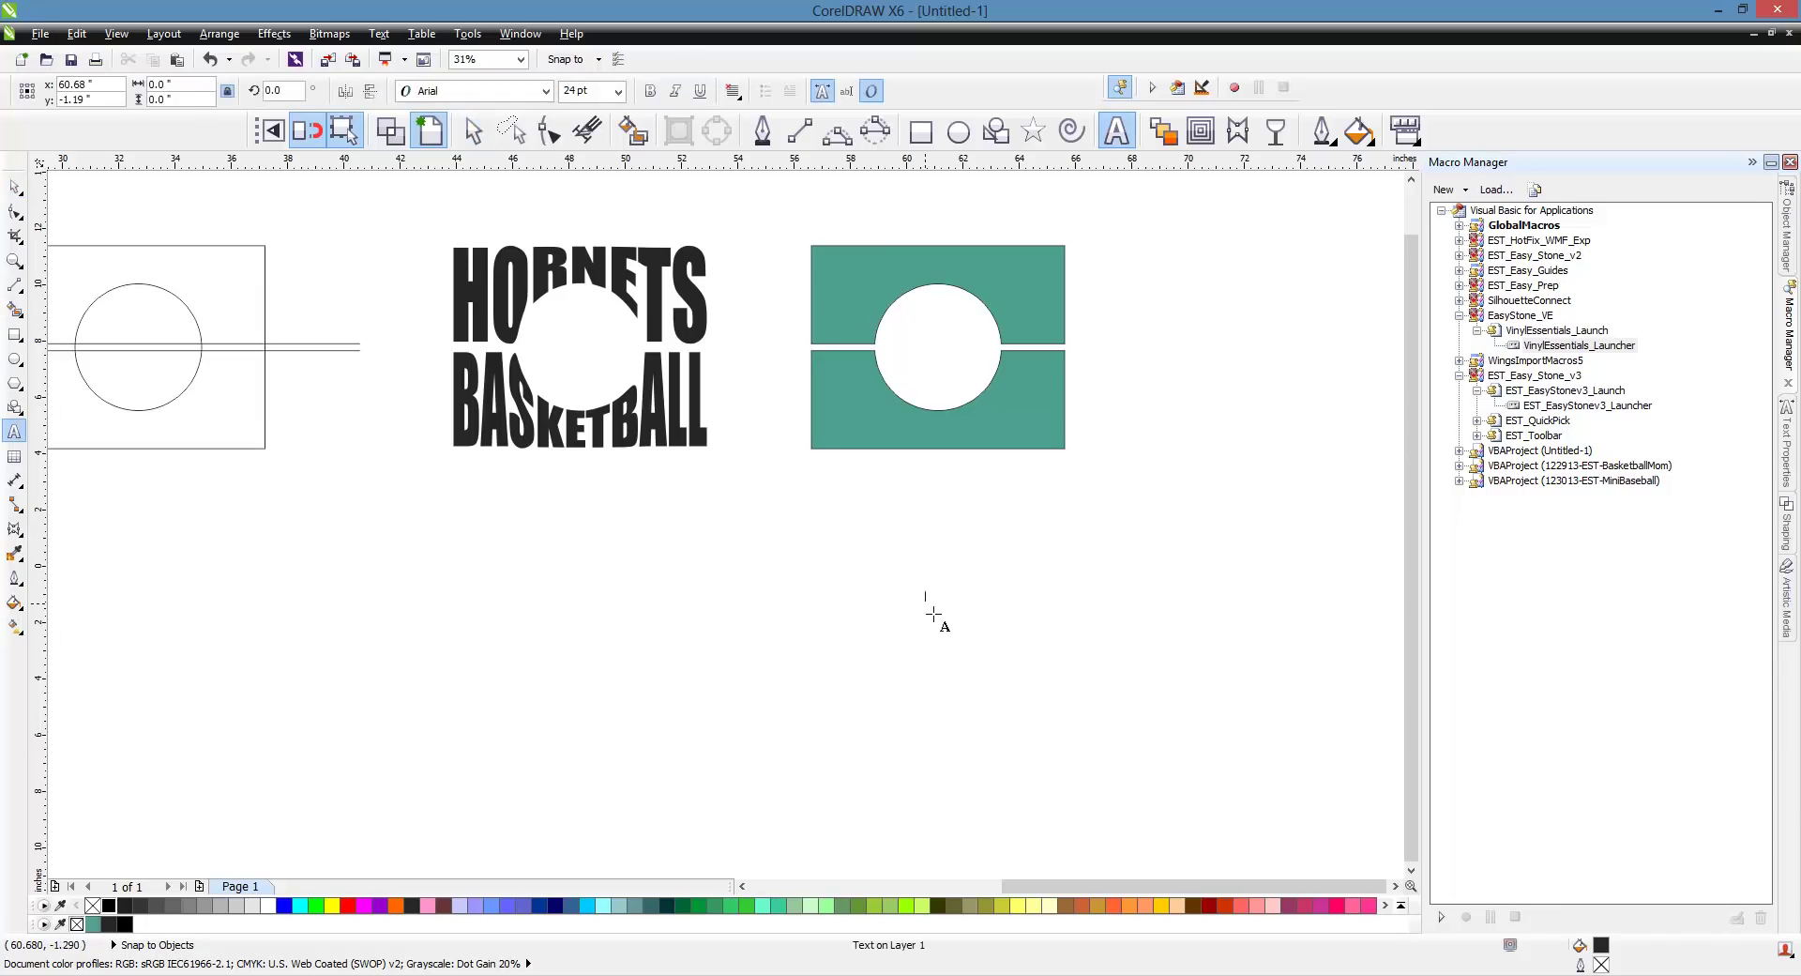
text(BASEBALL)
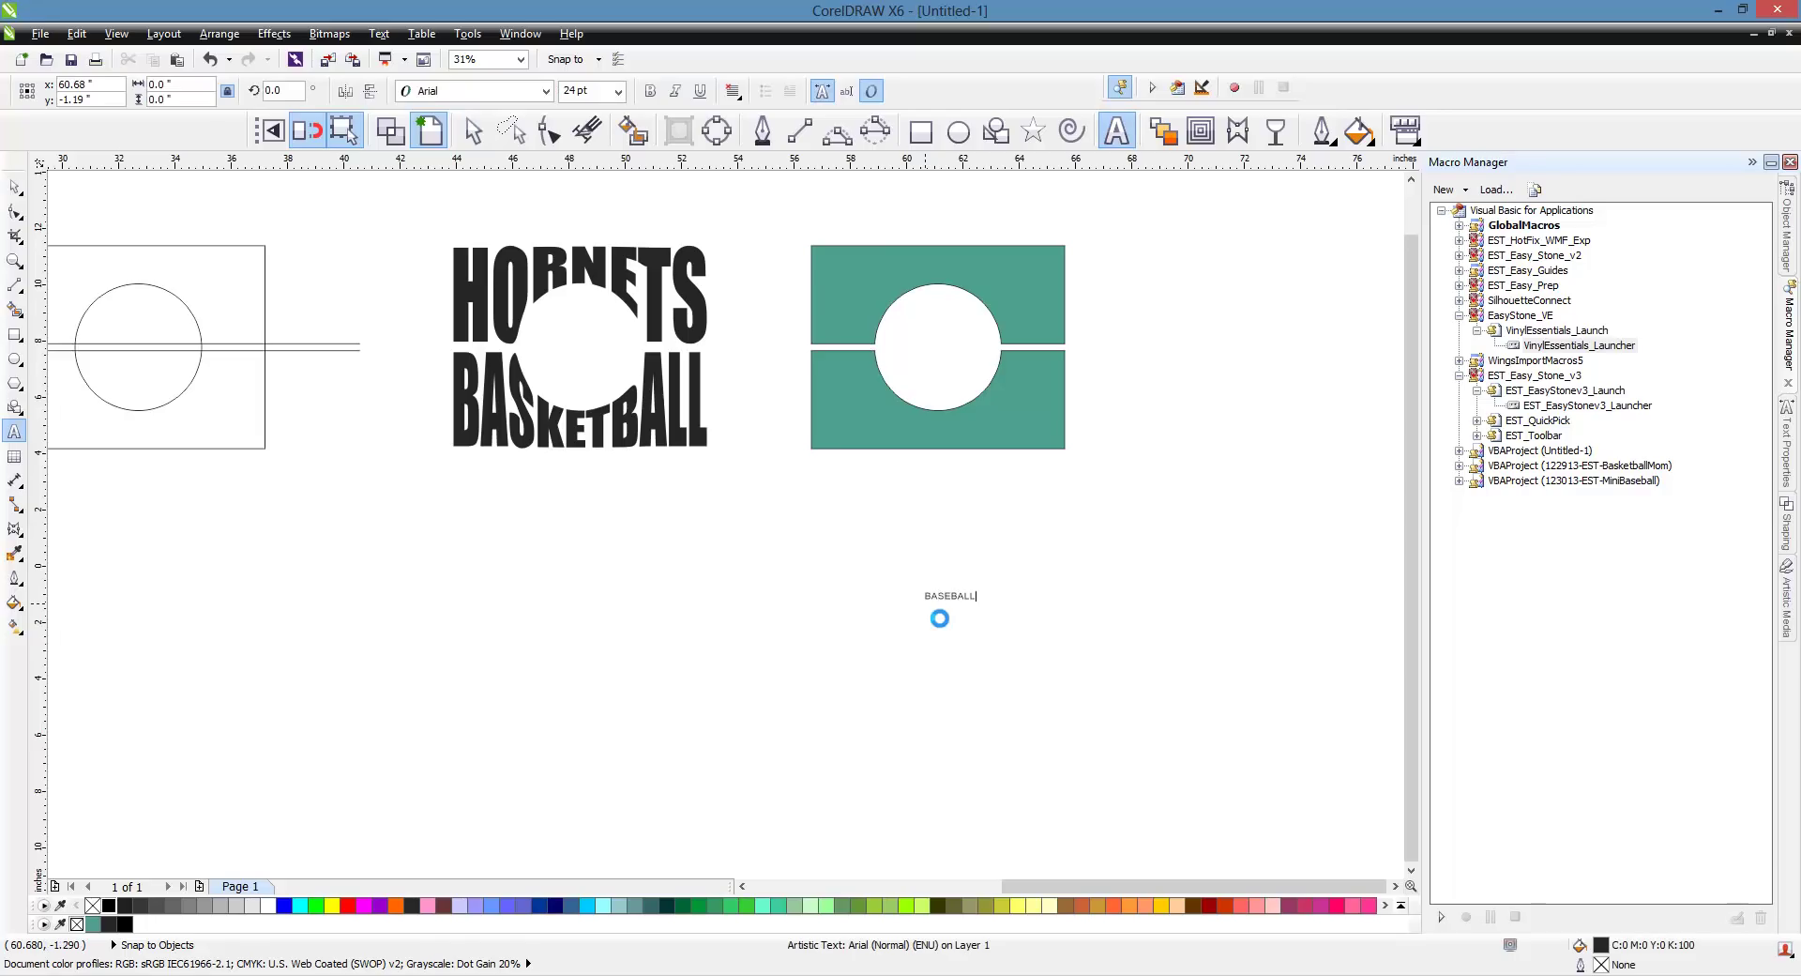
key(ctrl+space)
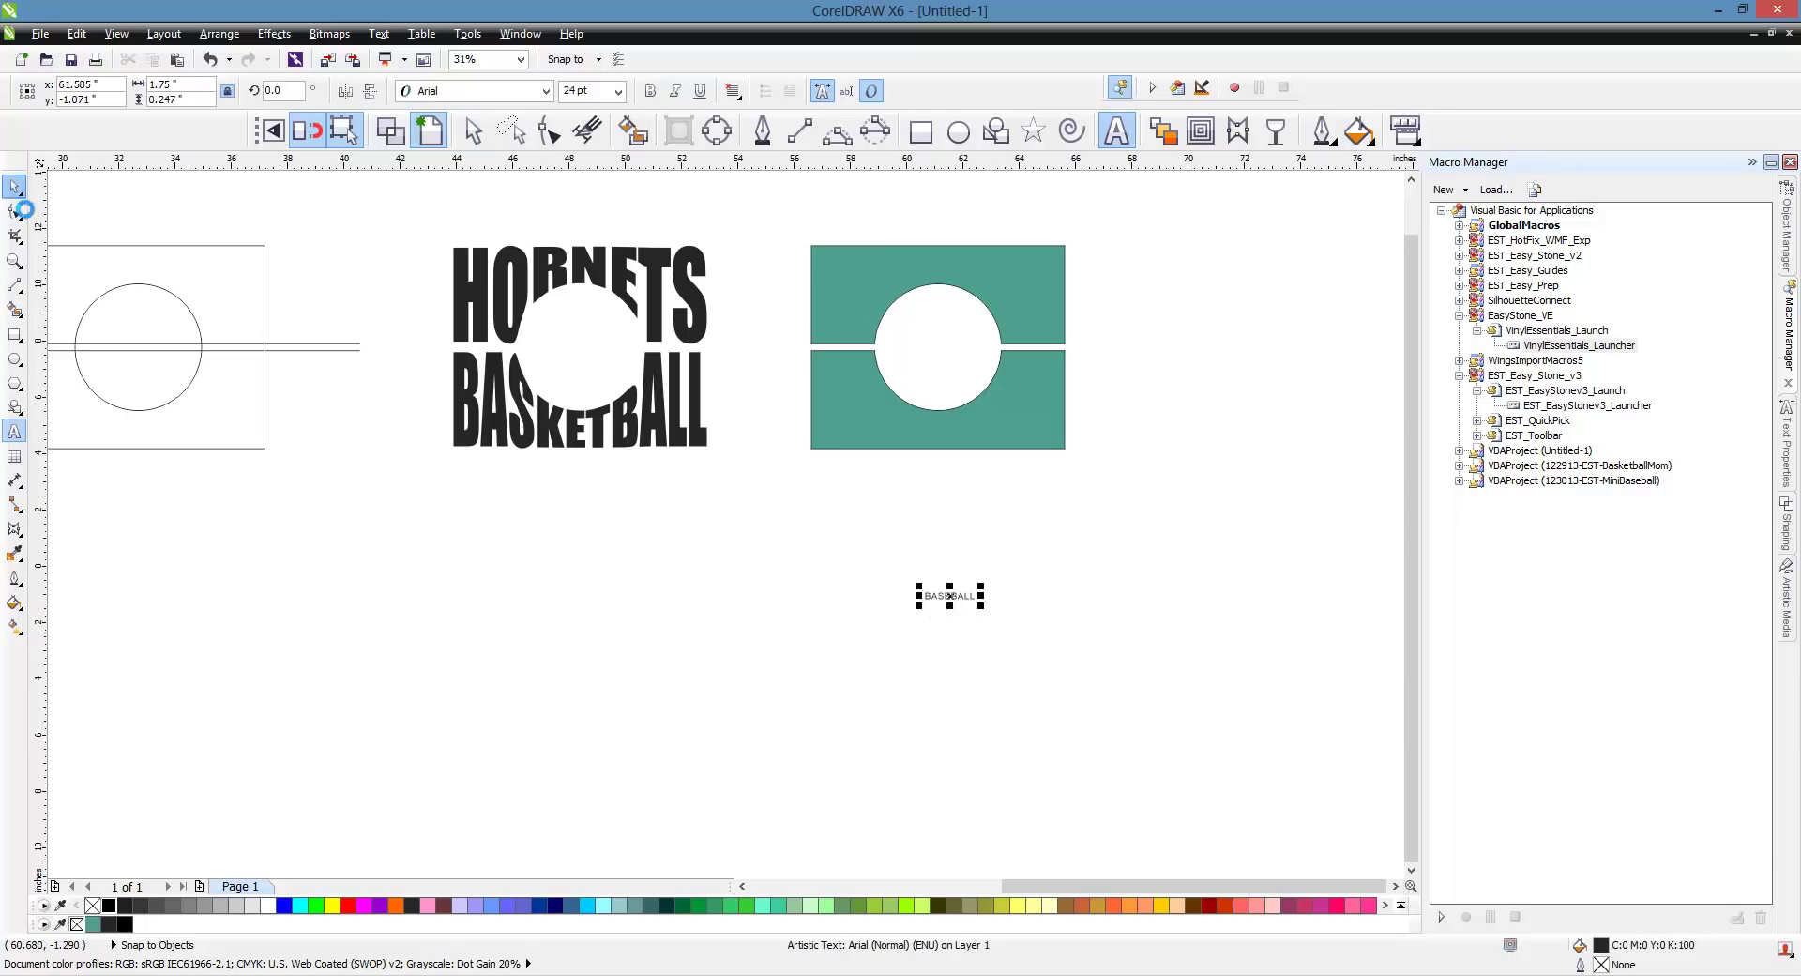
click(548, 91)
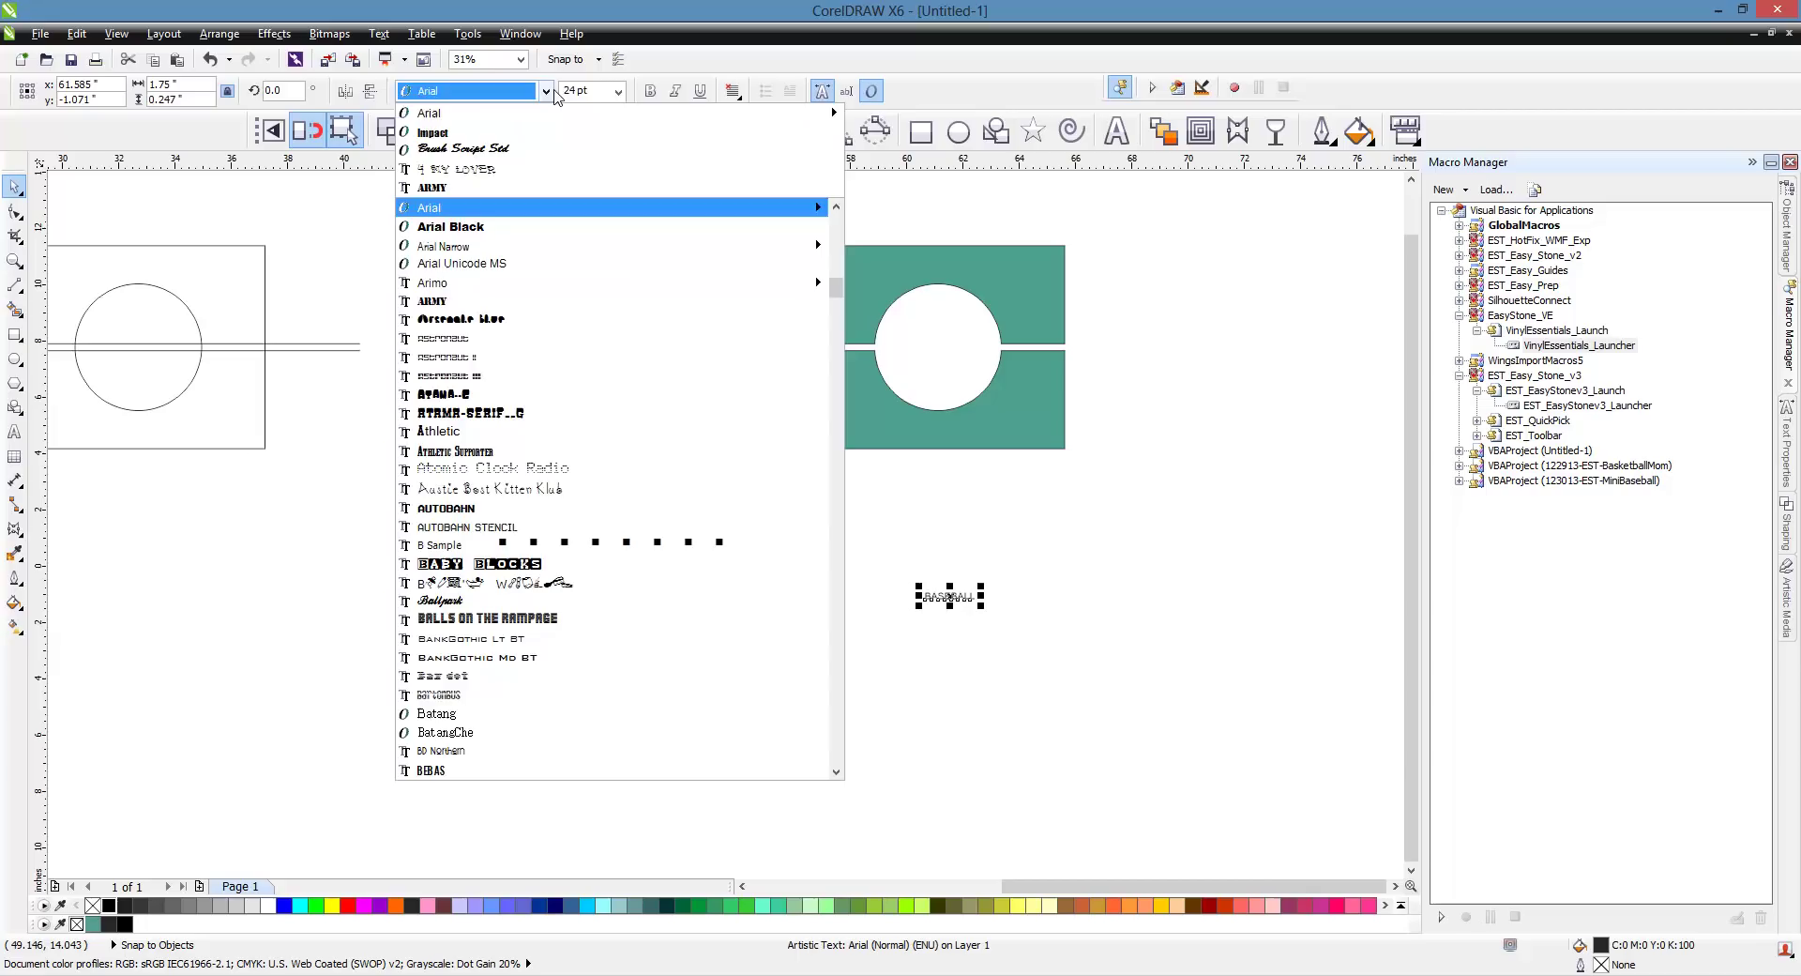
click(494, 133)
click(865, 627)
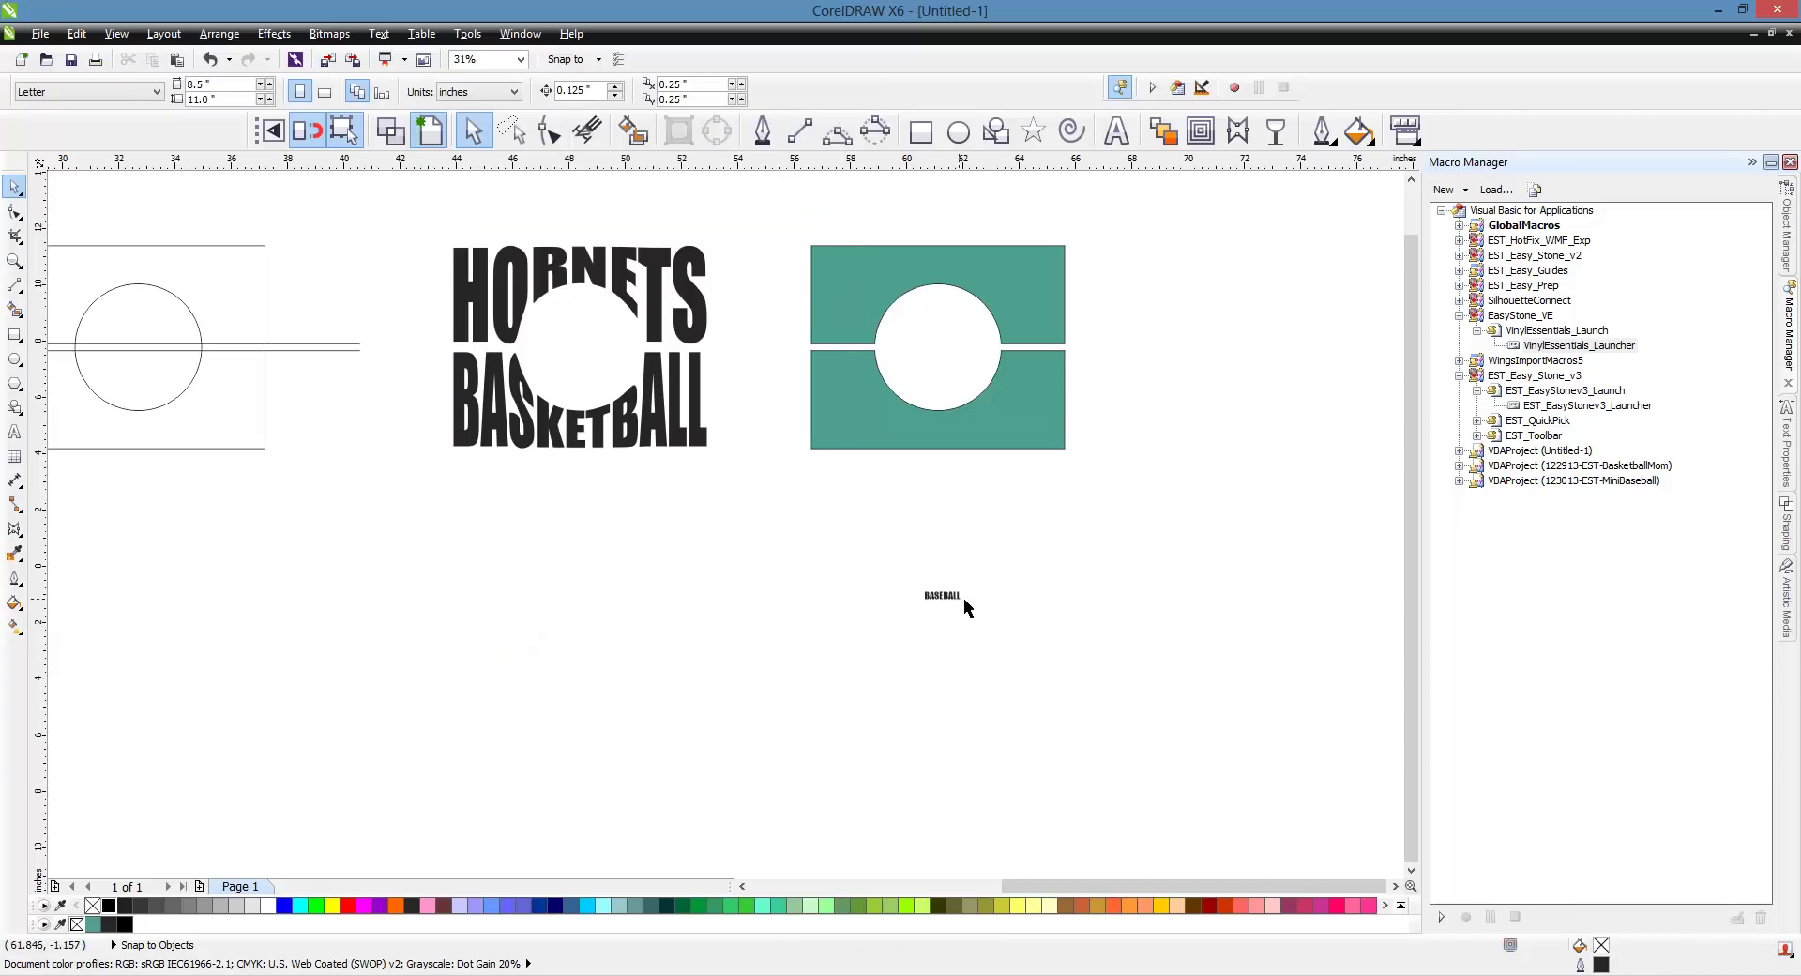
- Envelope the new BASEBALL text to the lower teal panel's outline
click(943, 602)
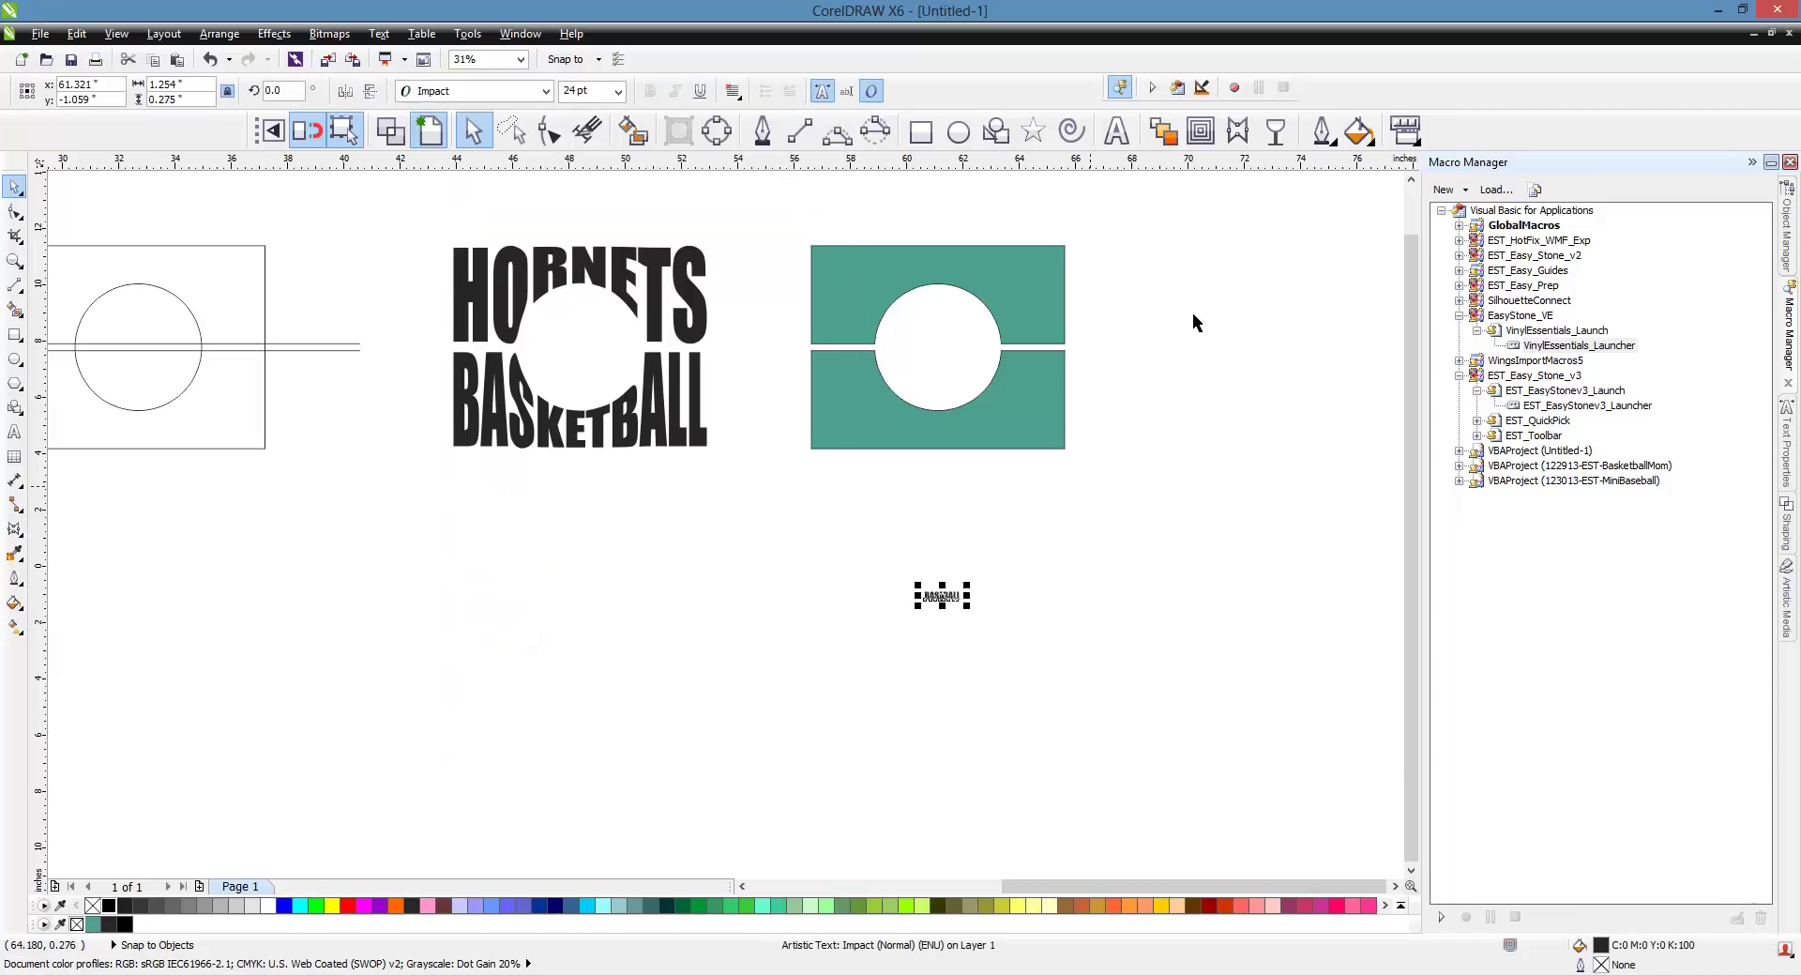
click(1238, 130)
click(820, 91)
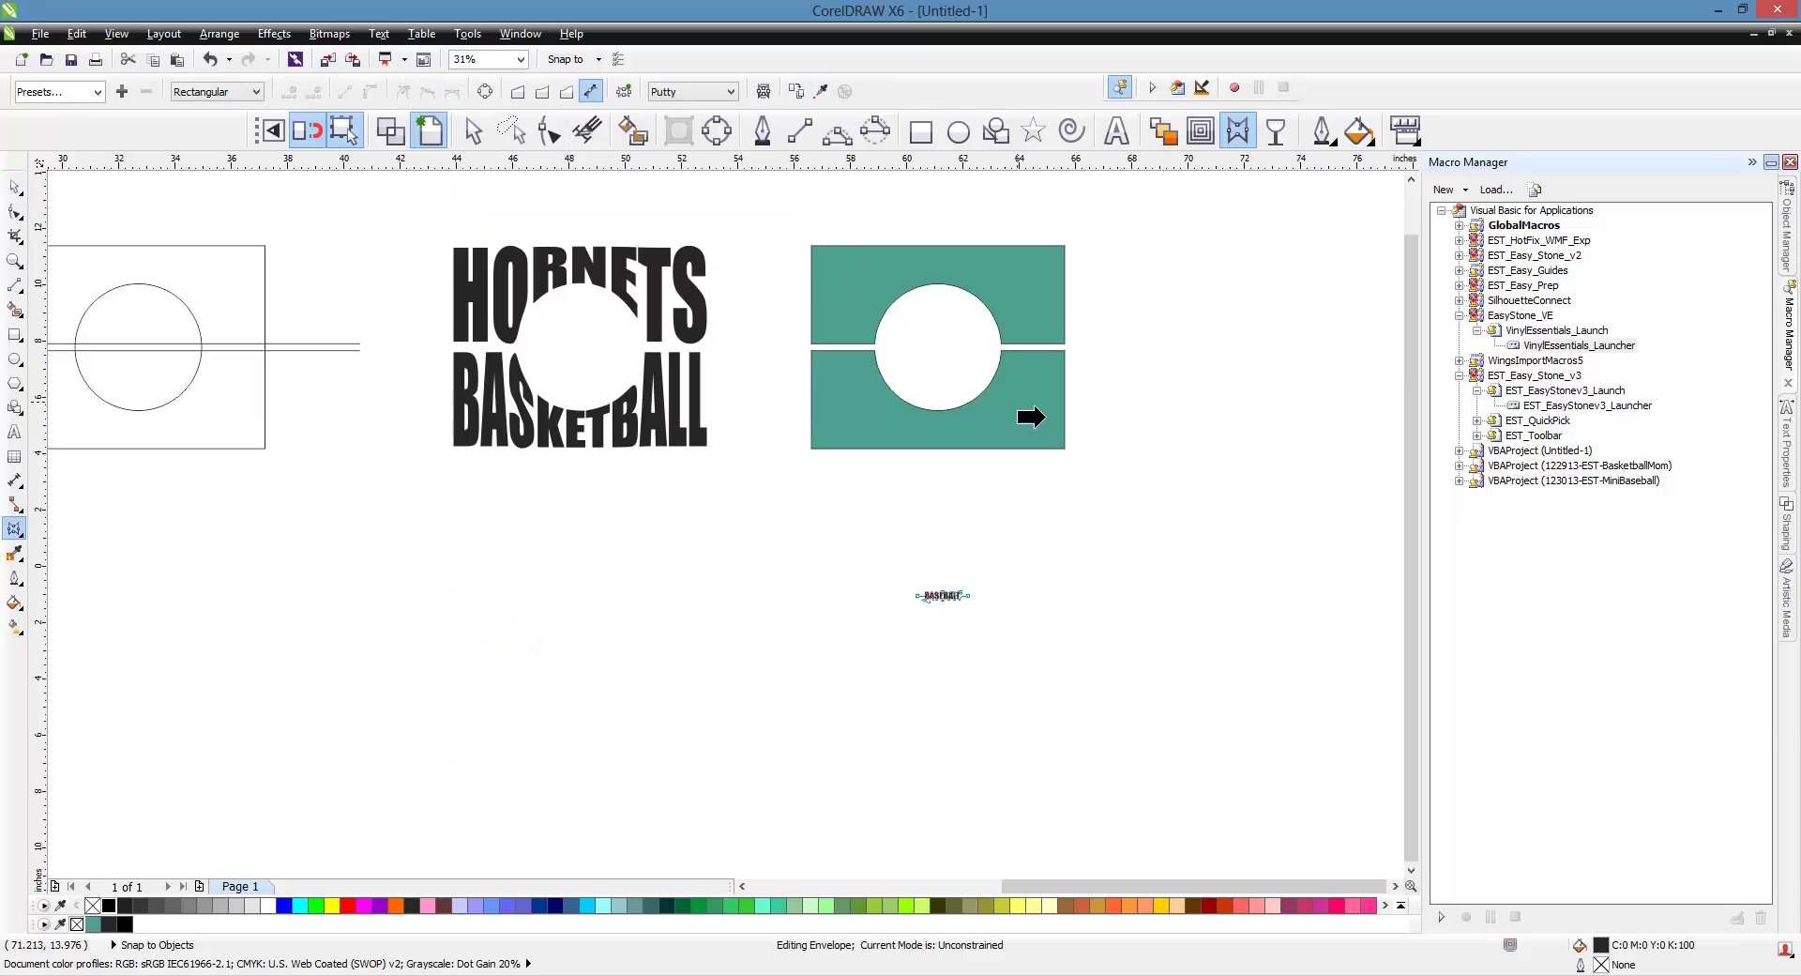
click(1011, 417)
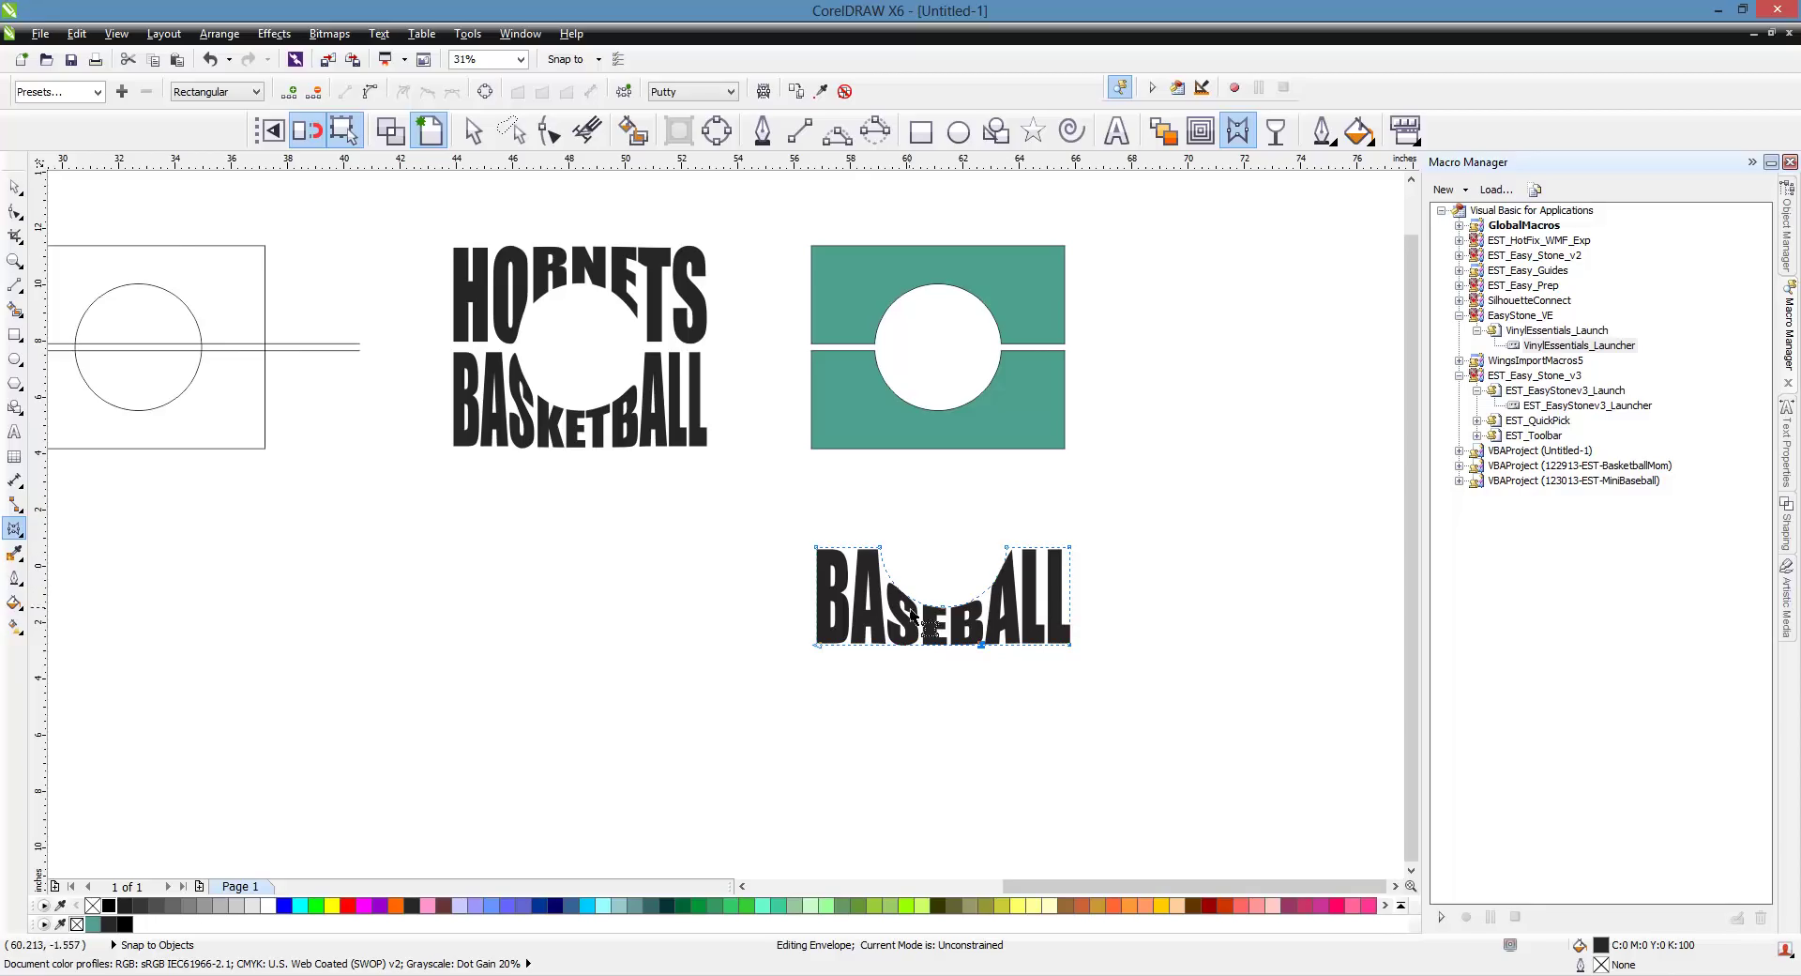
click(15, 186)
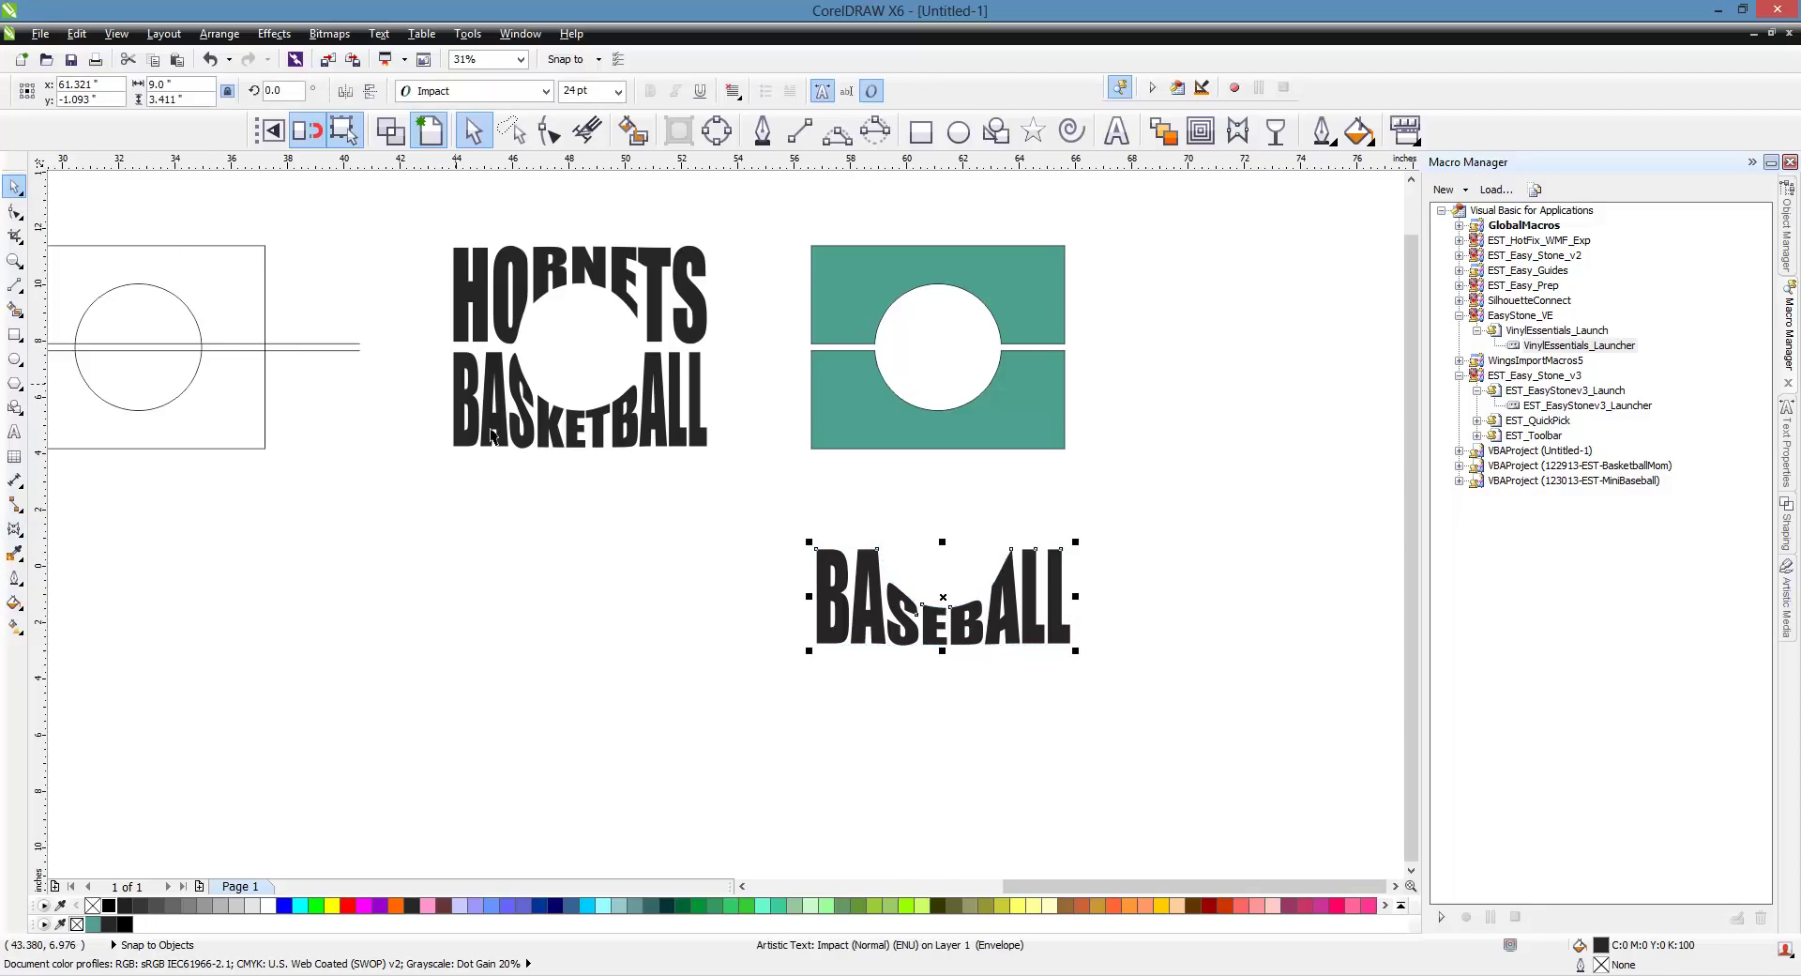
- Align BASEBALL to the teal panel's bottom and drop a copy of HORNETS over the panels
shift+click(865, 447)
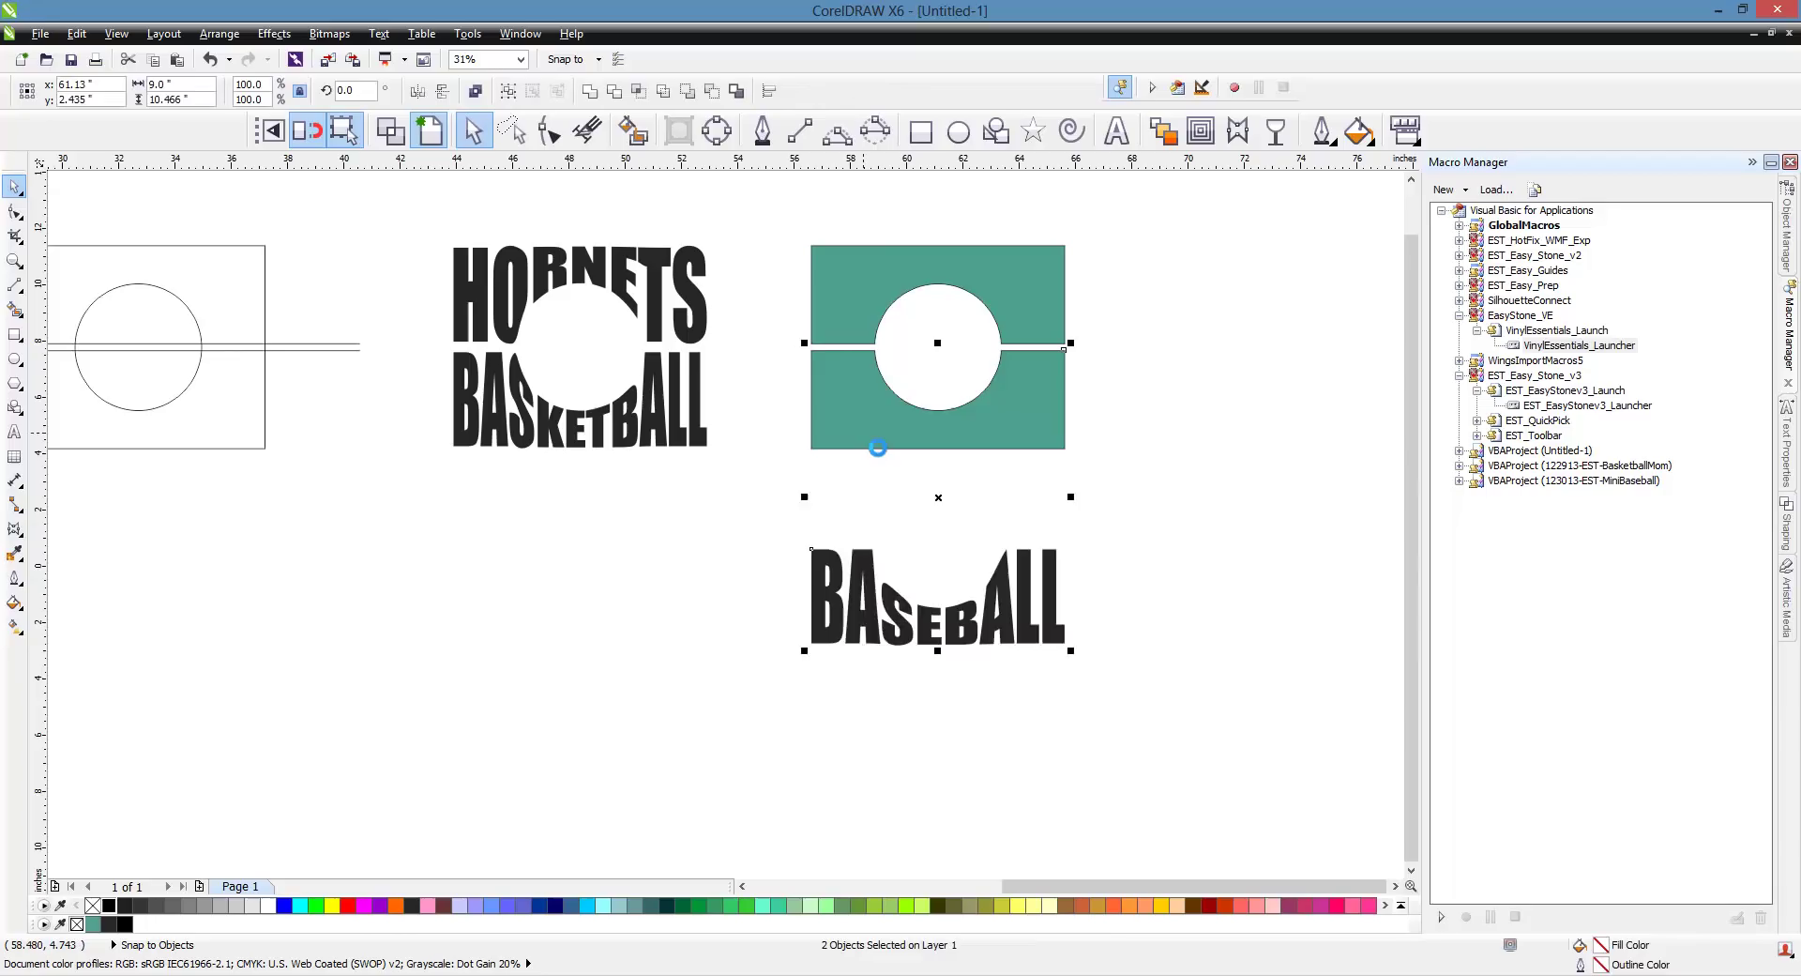
key(b)
click(712, 329)
drag(703, 324, 996, 323)
right_click(996, 324)
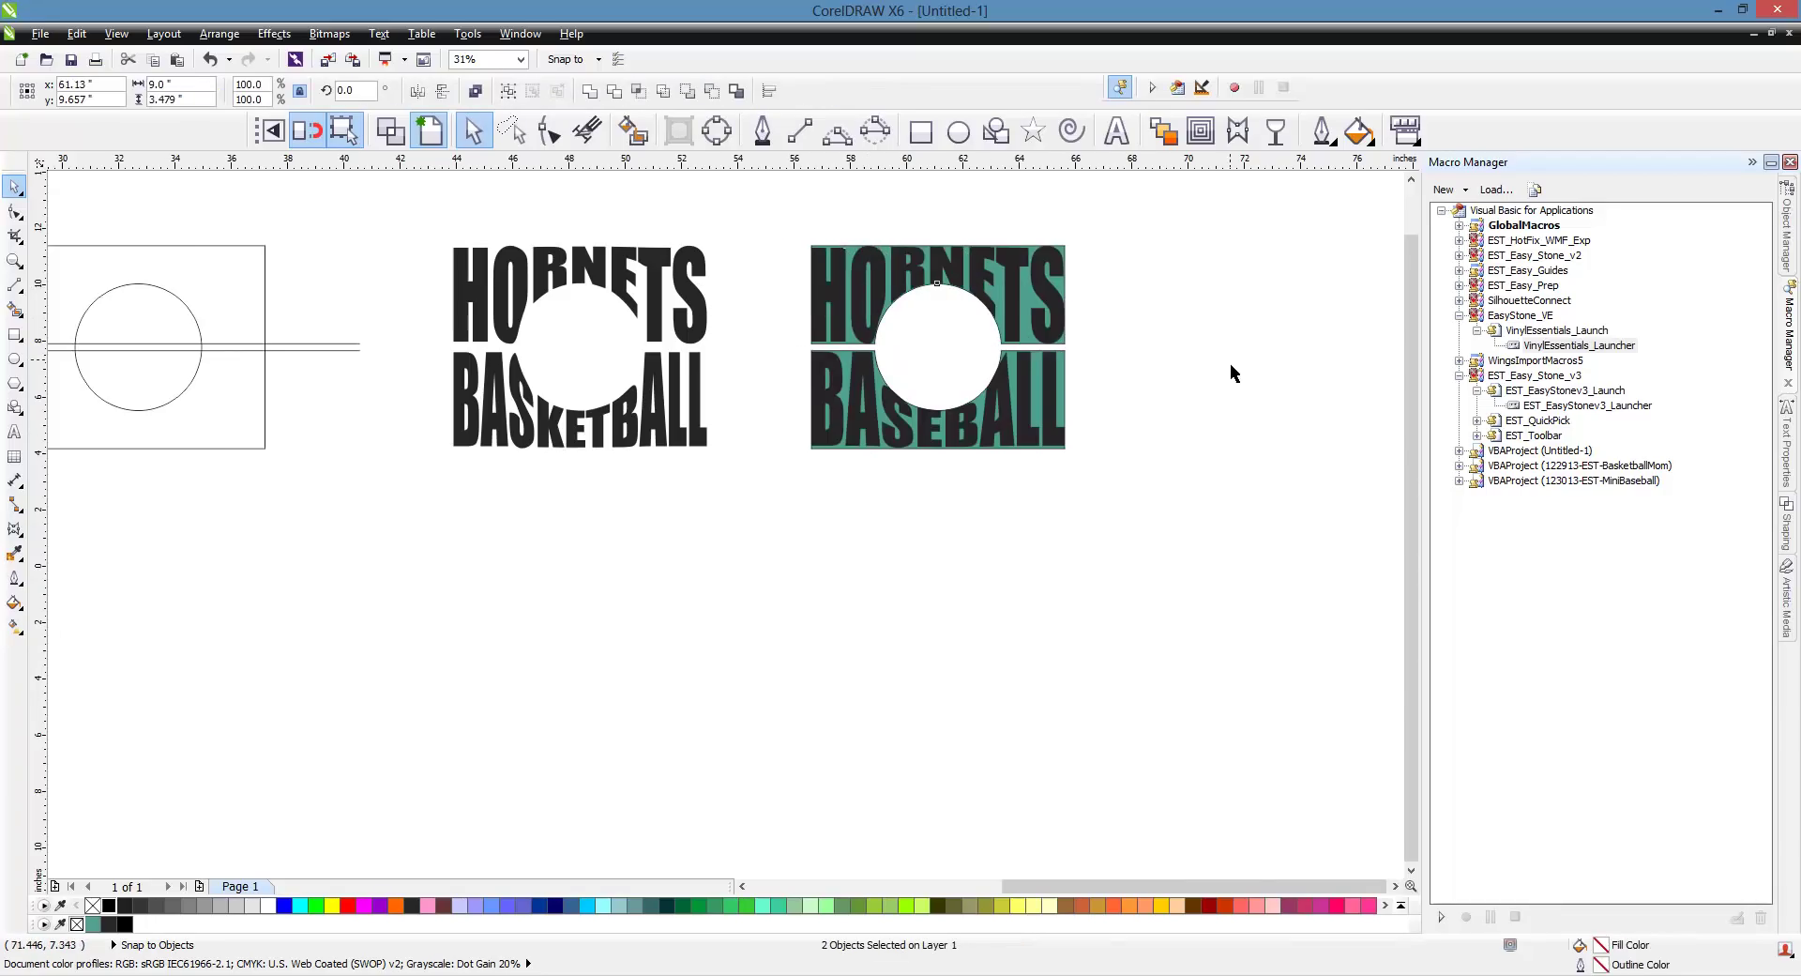
- Move both teal panels to the right of the two lettering designs
scroll(923, 364, up, 4)
scroll(677, 357, down, 2)
key(Tab)
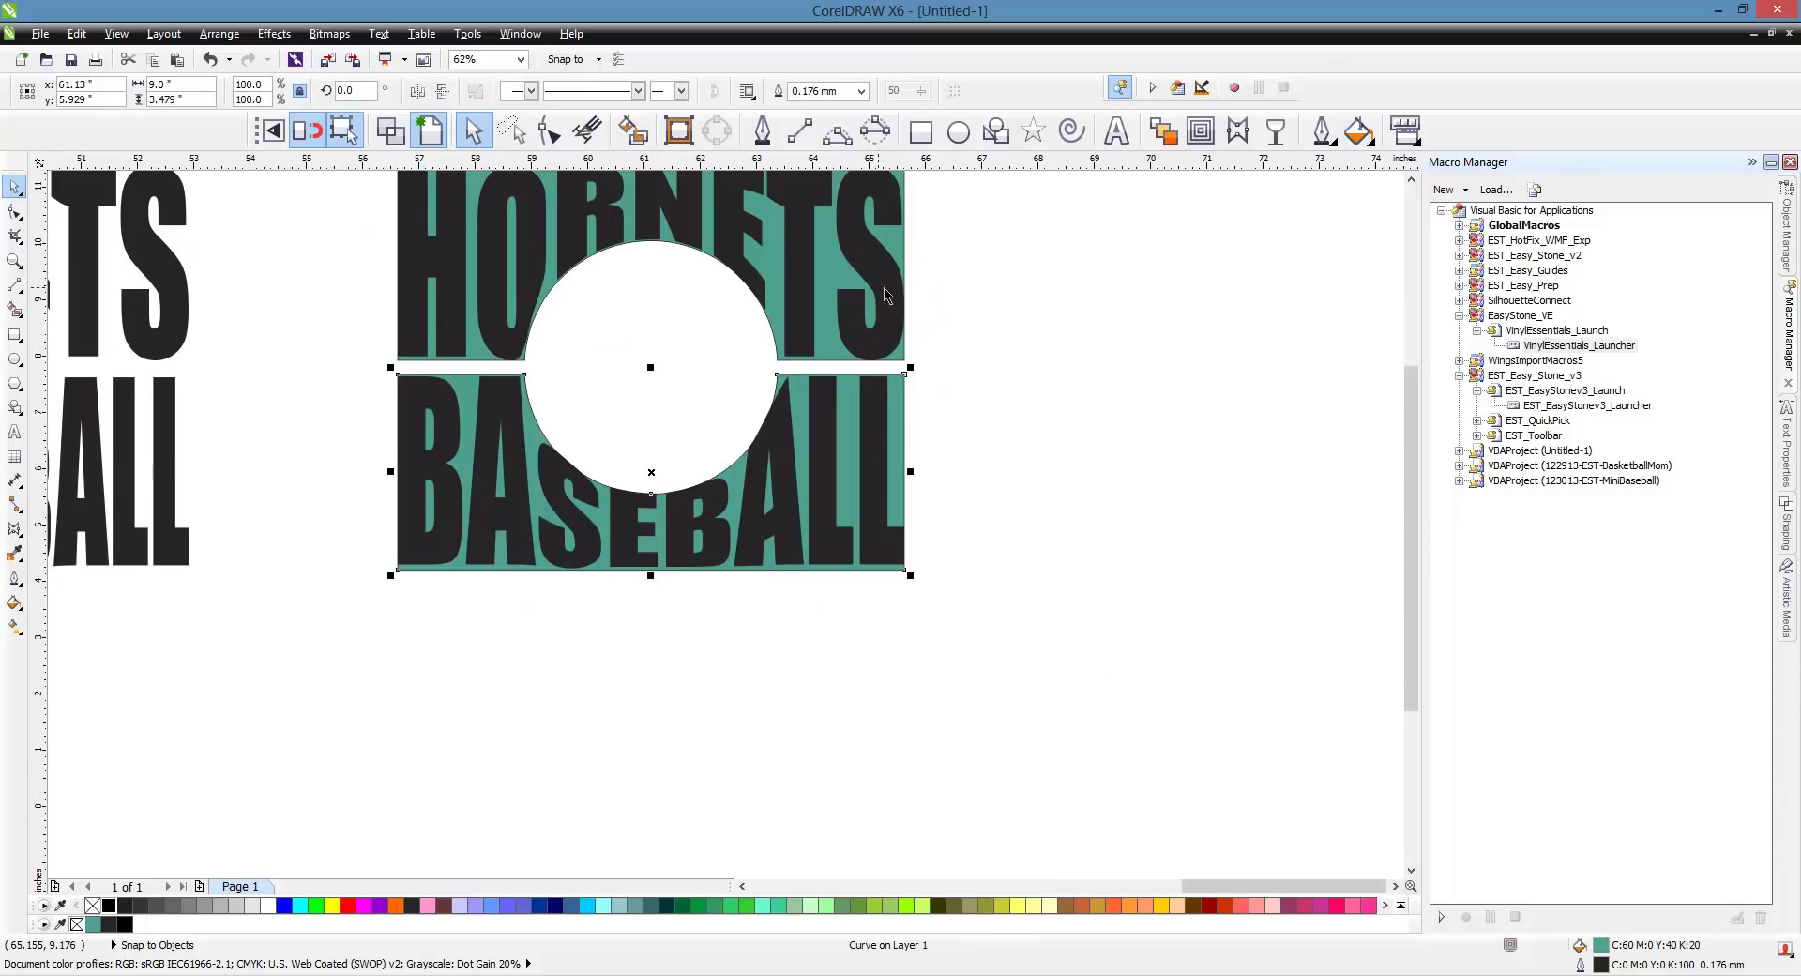
shift+click(900, 260)
scroll(623, 381, down, 4)
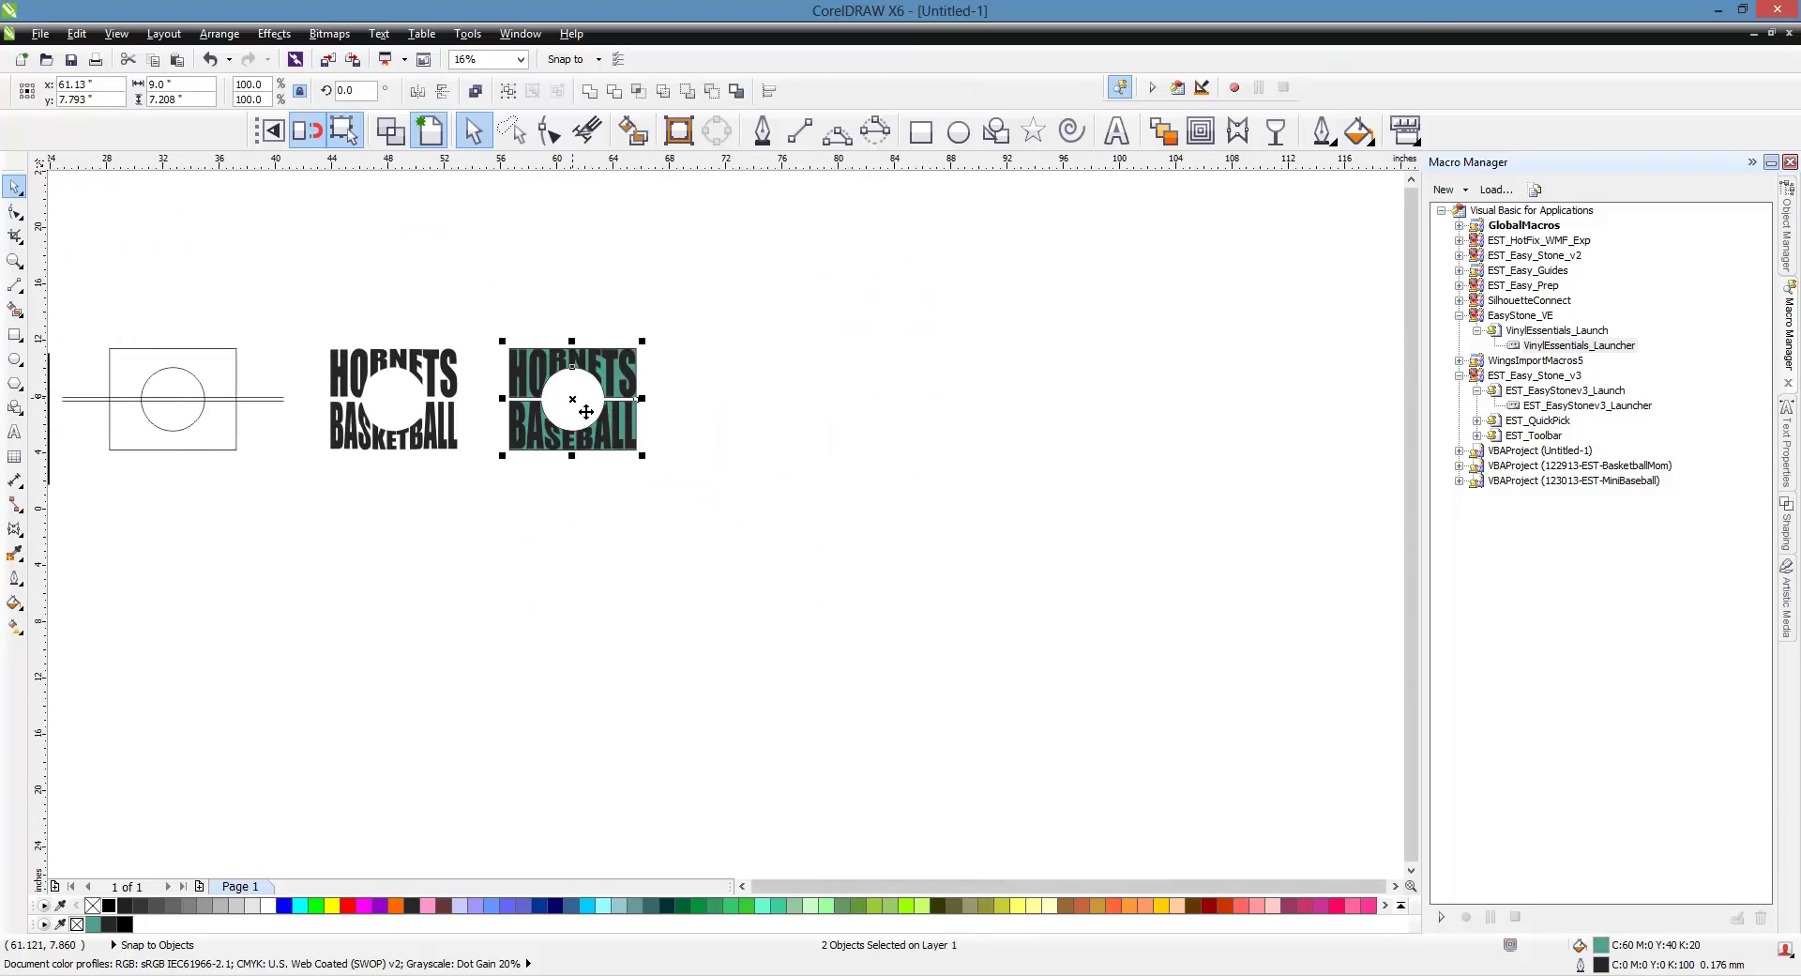
drag(596, 428, 828, 427)
click(684, 522)
scroll(366, 283, up, 2)
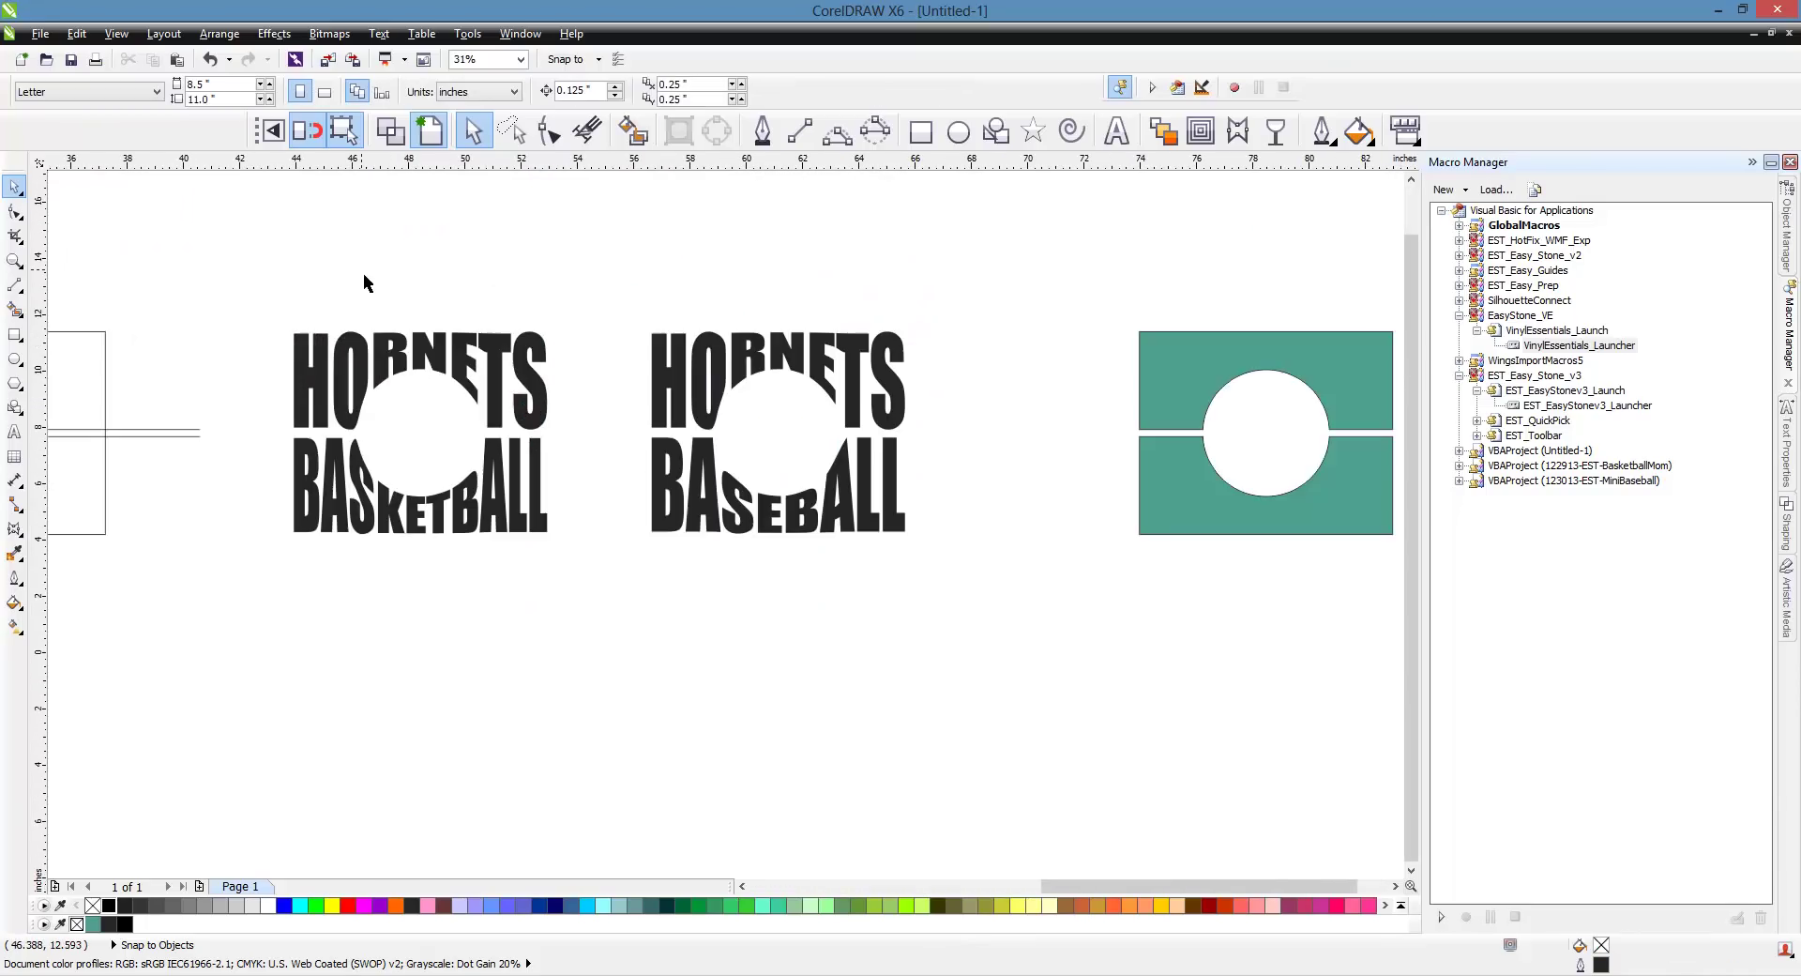
scroll(666, 375, down, 2)
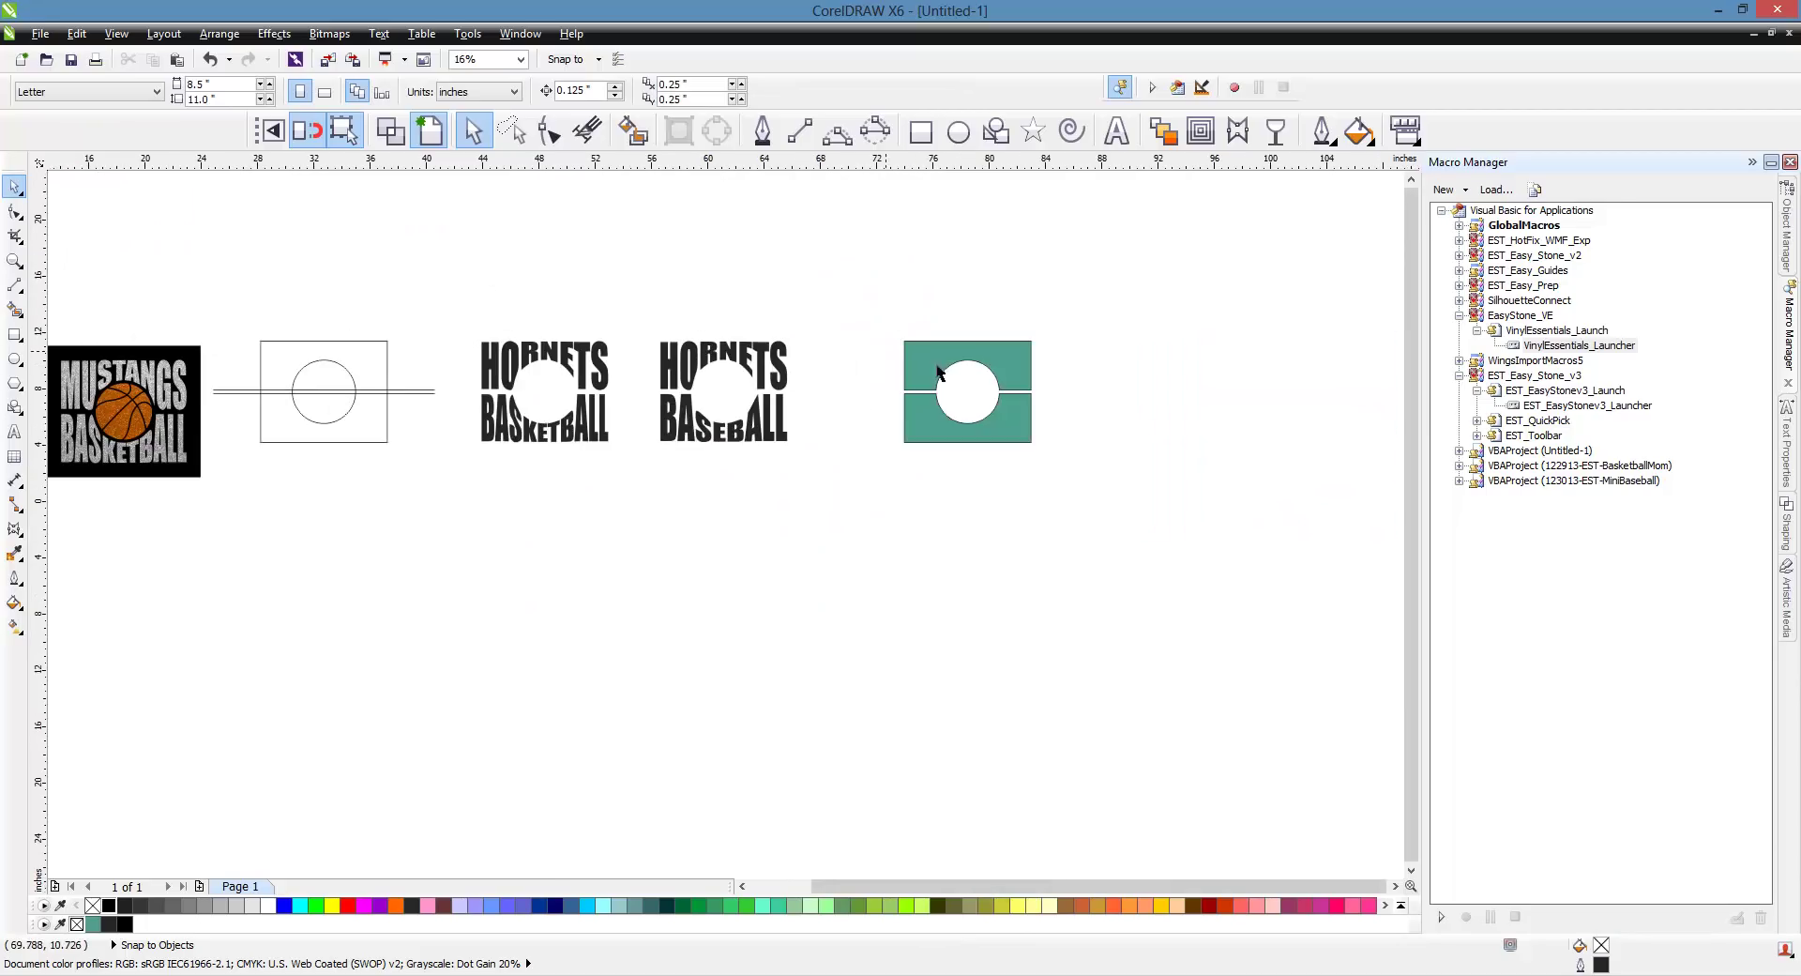
scroll(916, 376, up, 2)
scroll(978, 578, down, 2)
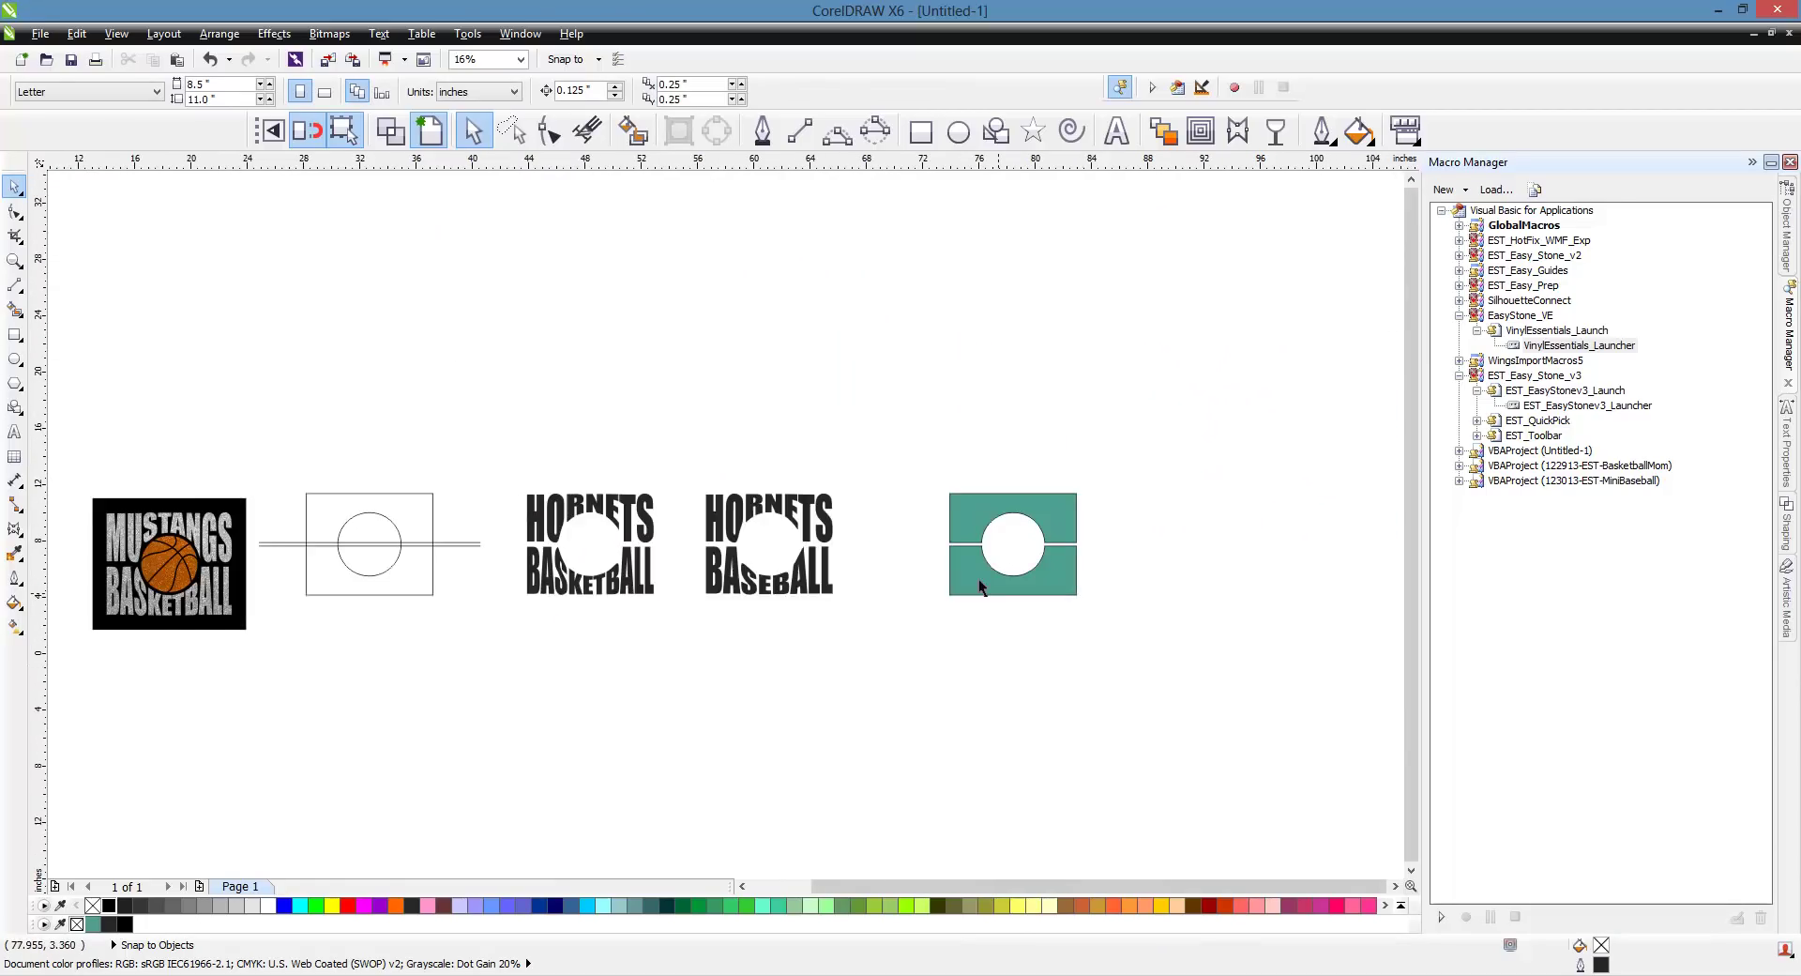
scroll(970, 570, up, 2)
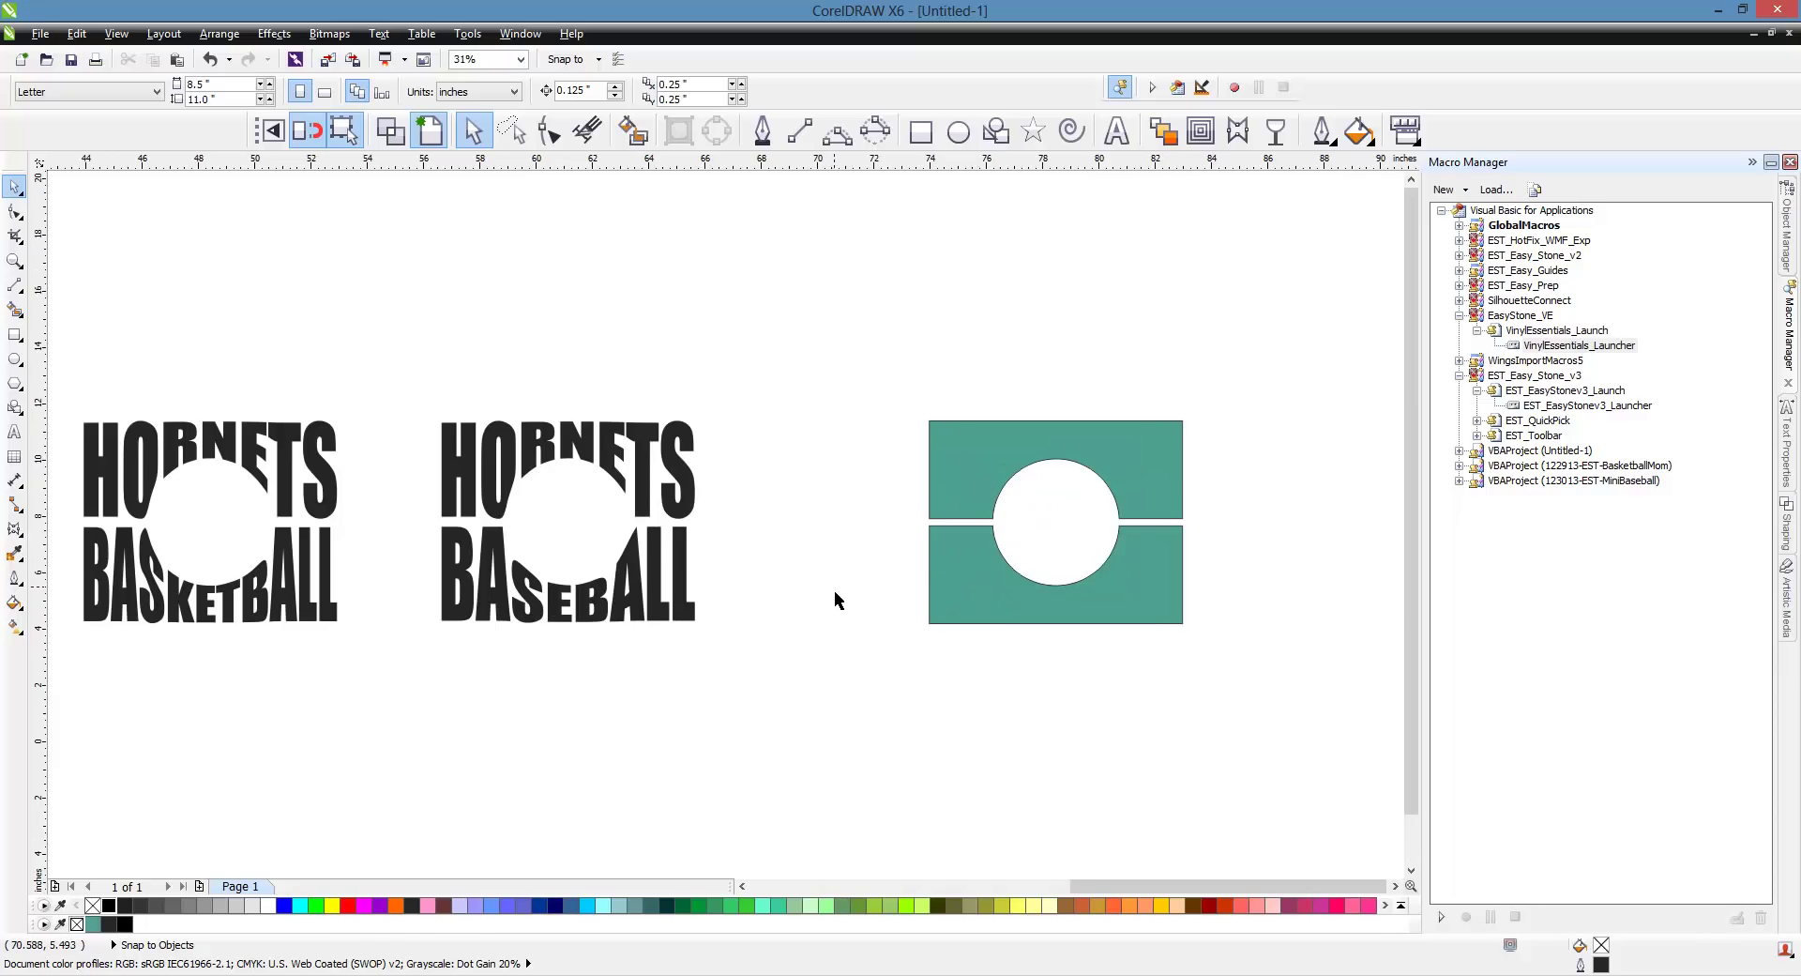
scroll(835, 589, down, 2)
scroll(702, 586, up, 2)
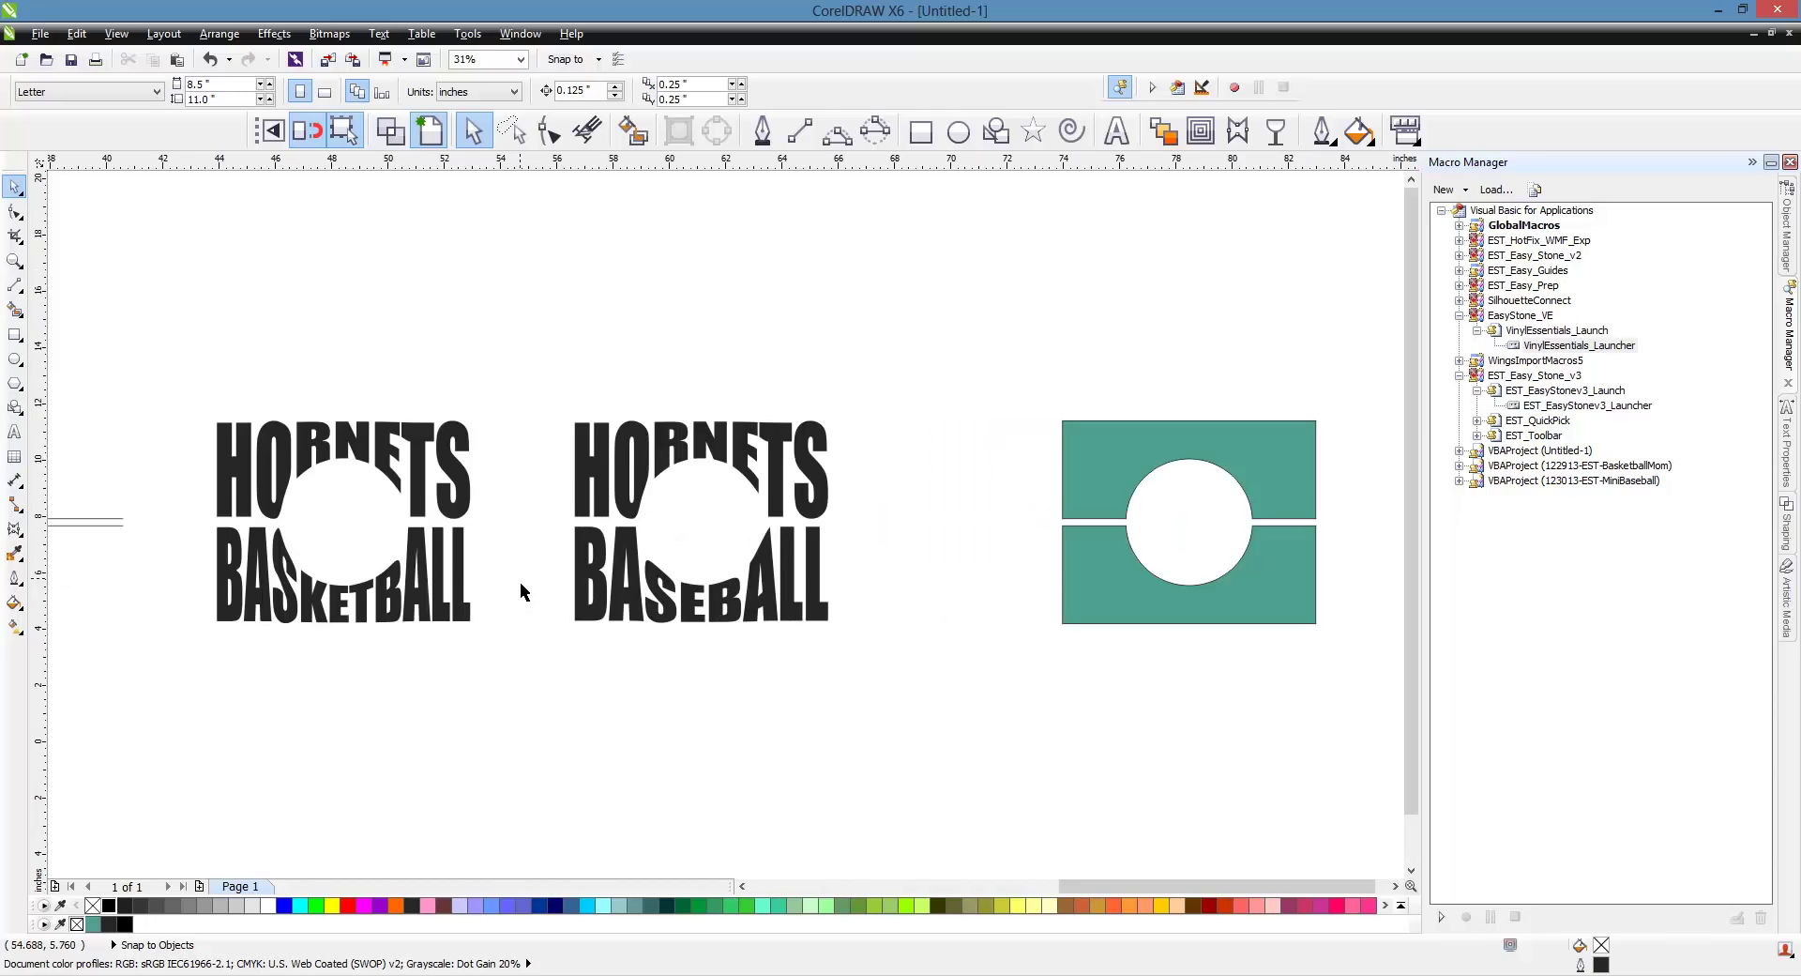
- Add a BASKETBALL text line below the designs, with a duplicate below it reading MOM
click(1116, 130)
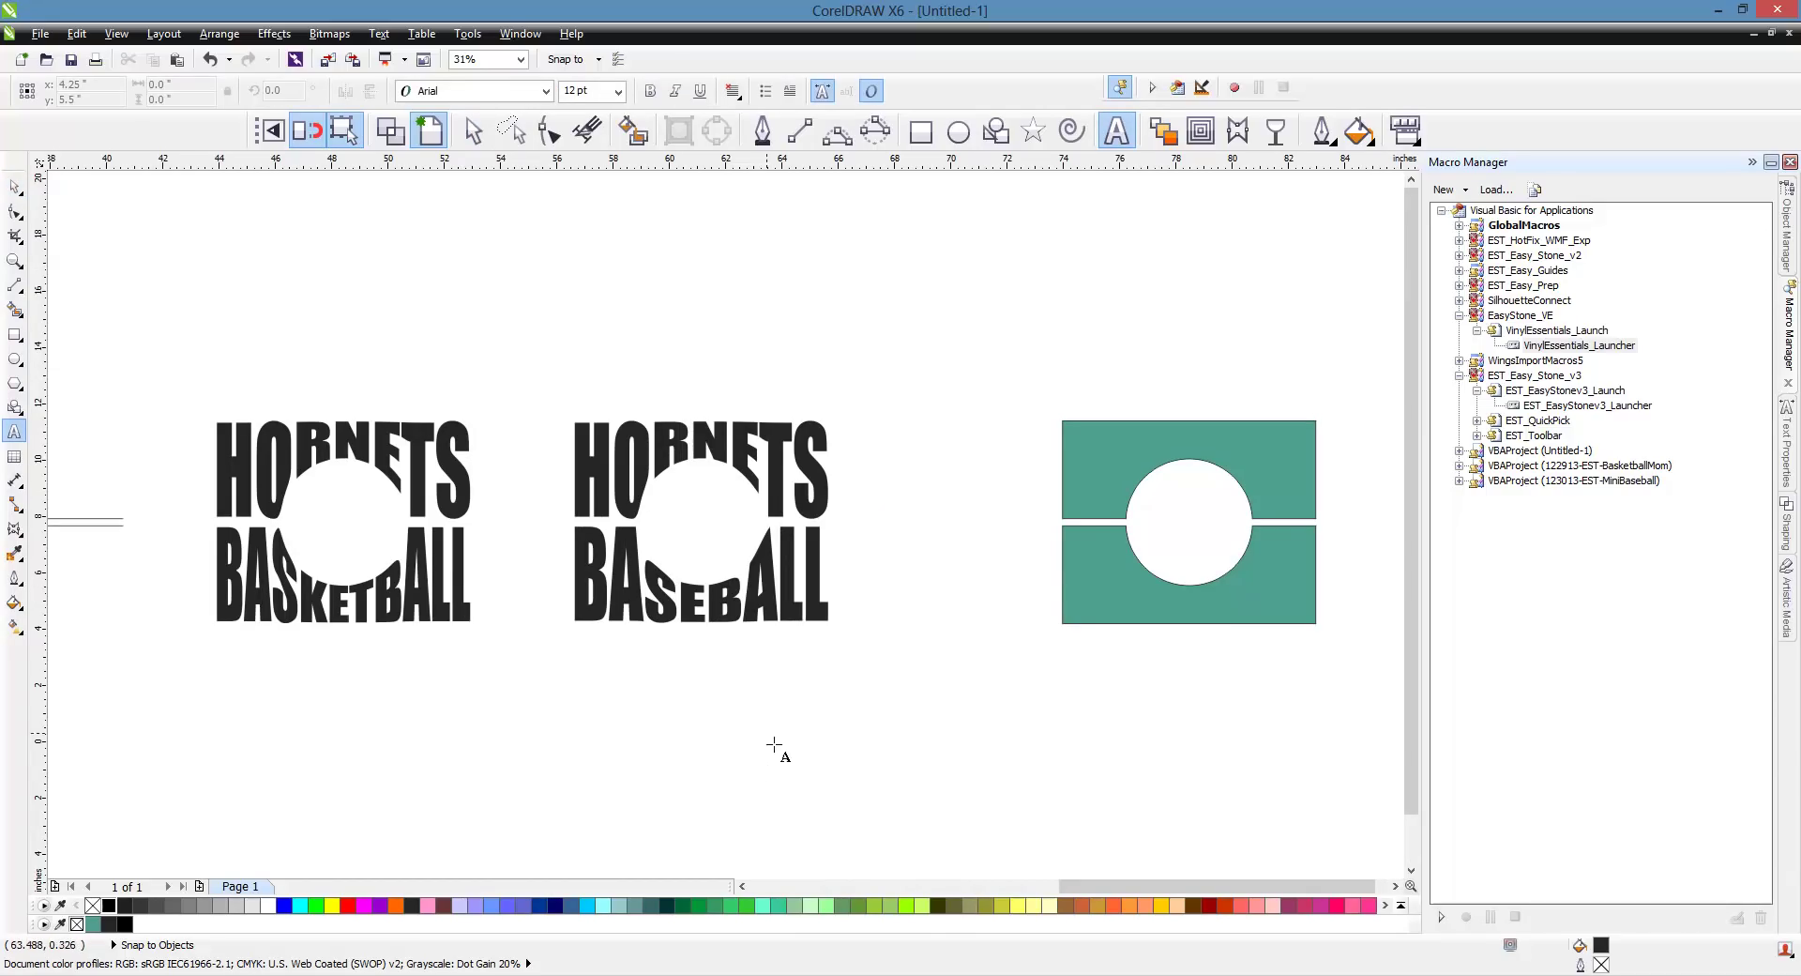
click(775, 782)
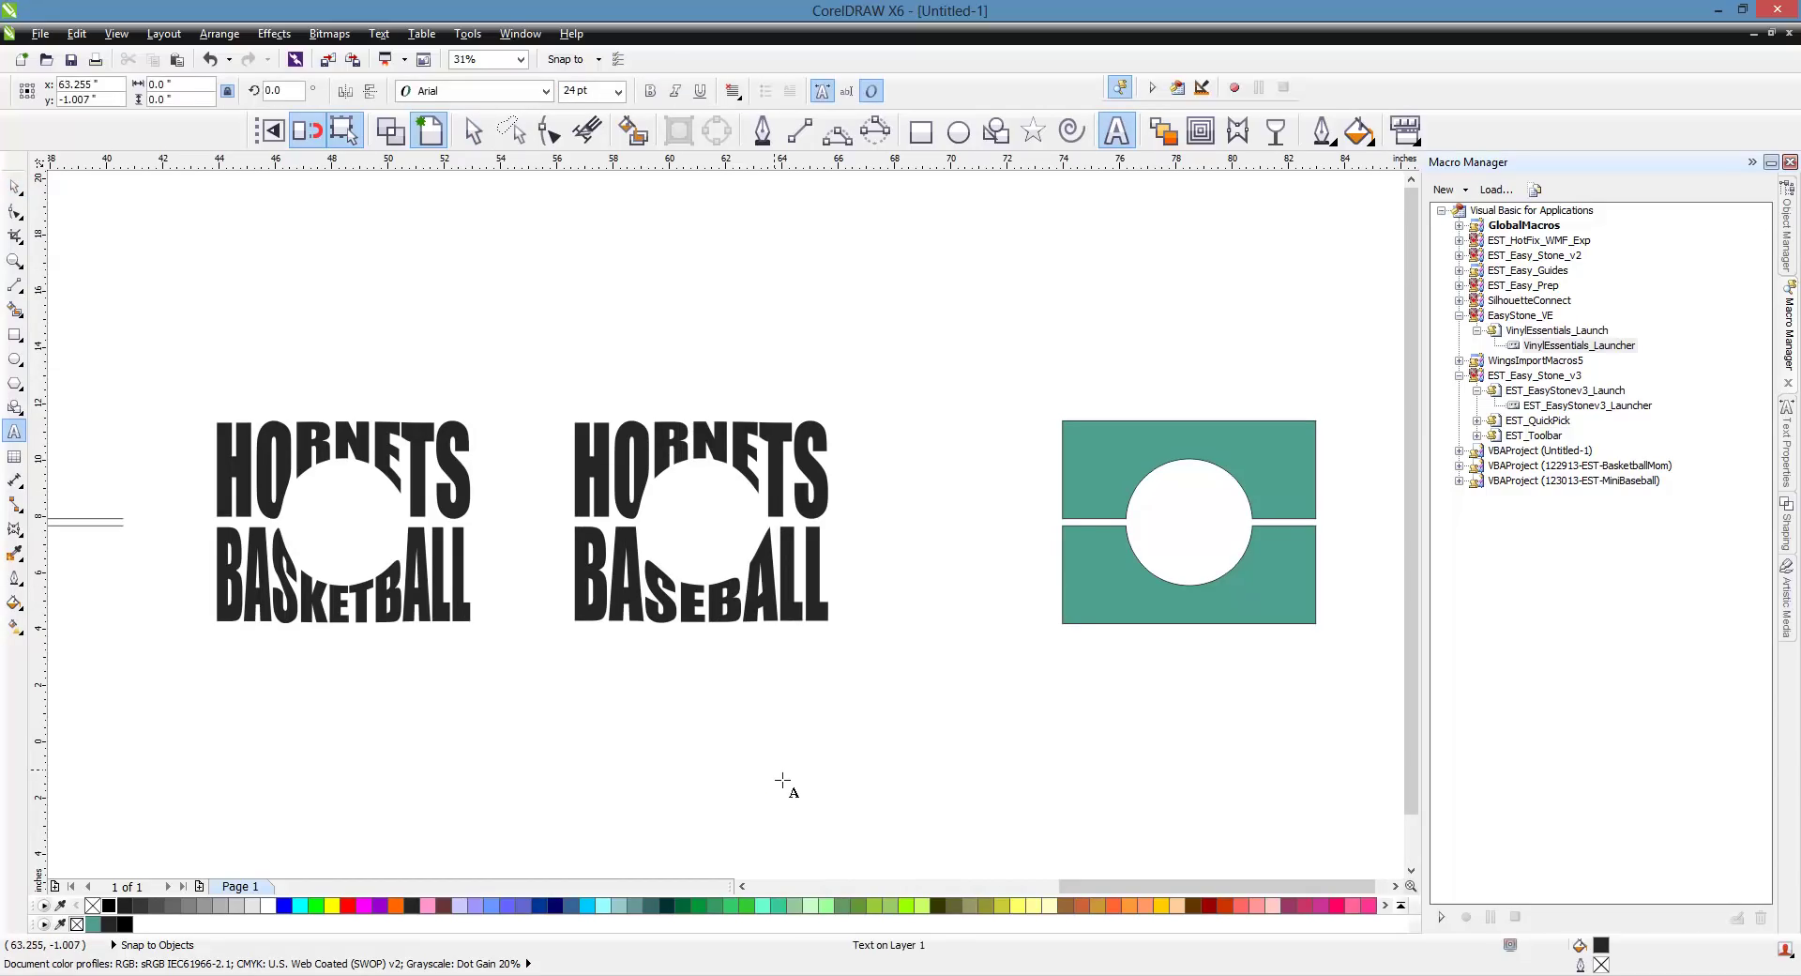
text(BASK)
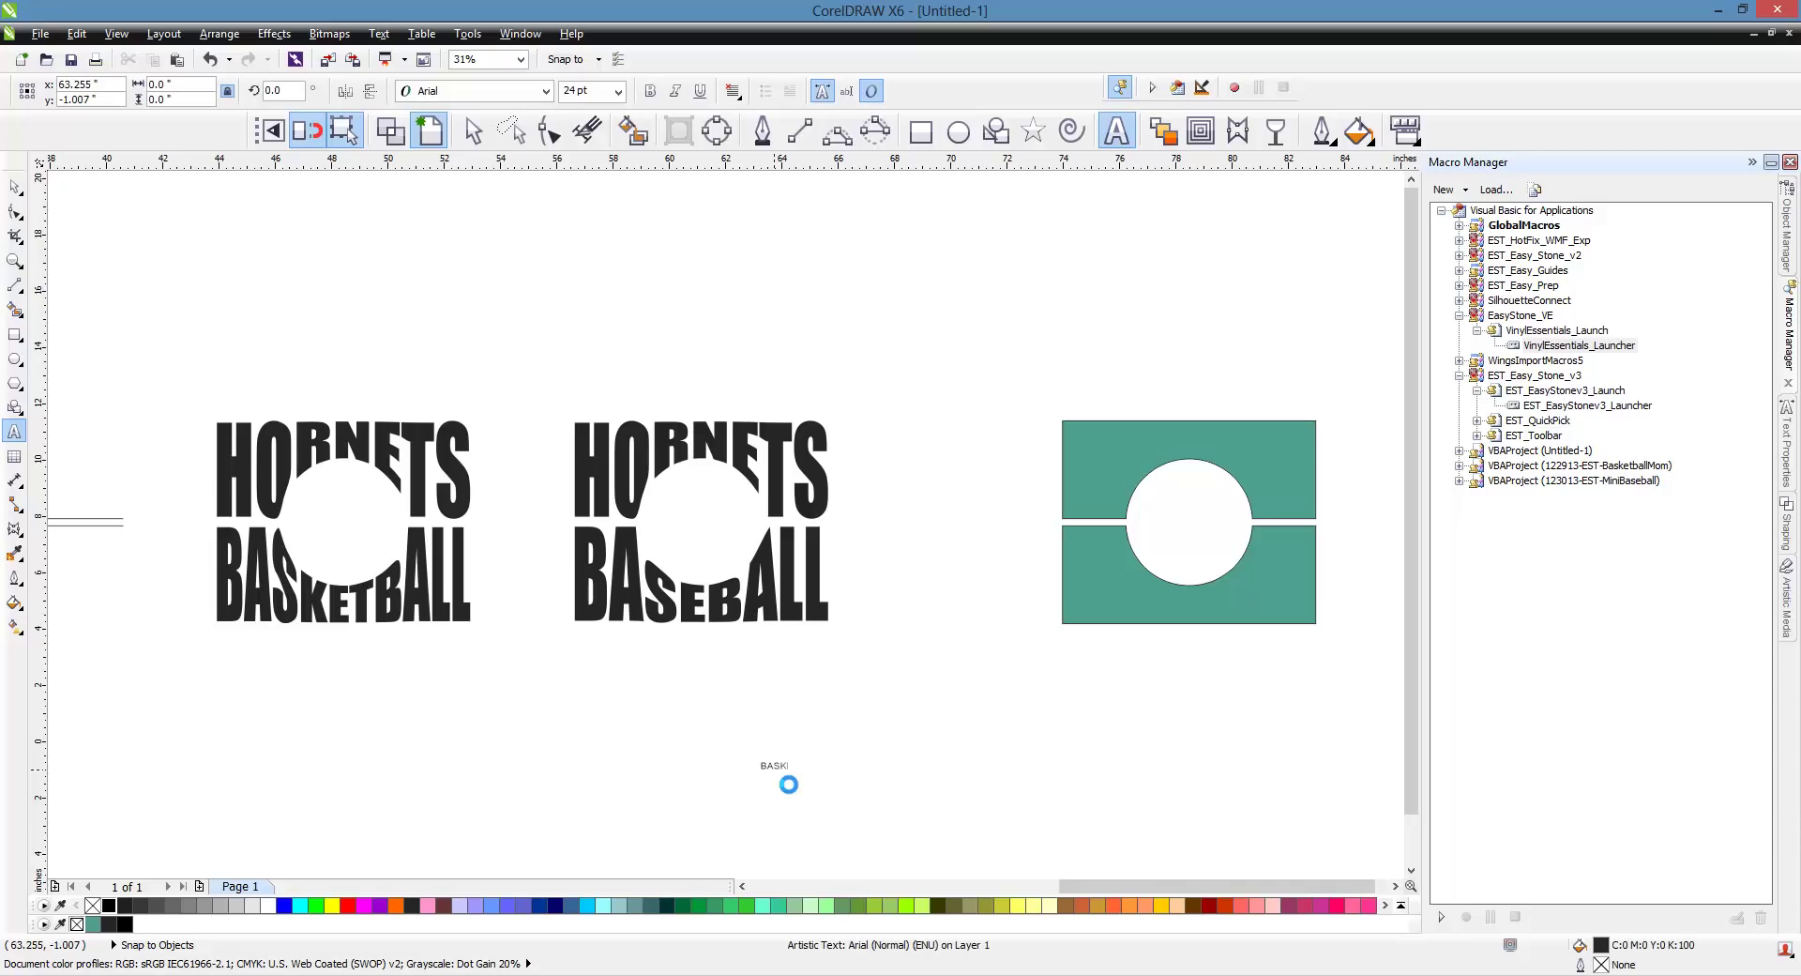
text(ETBALL)
click(14, 187)
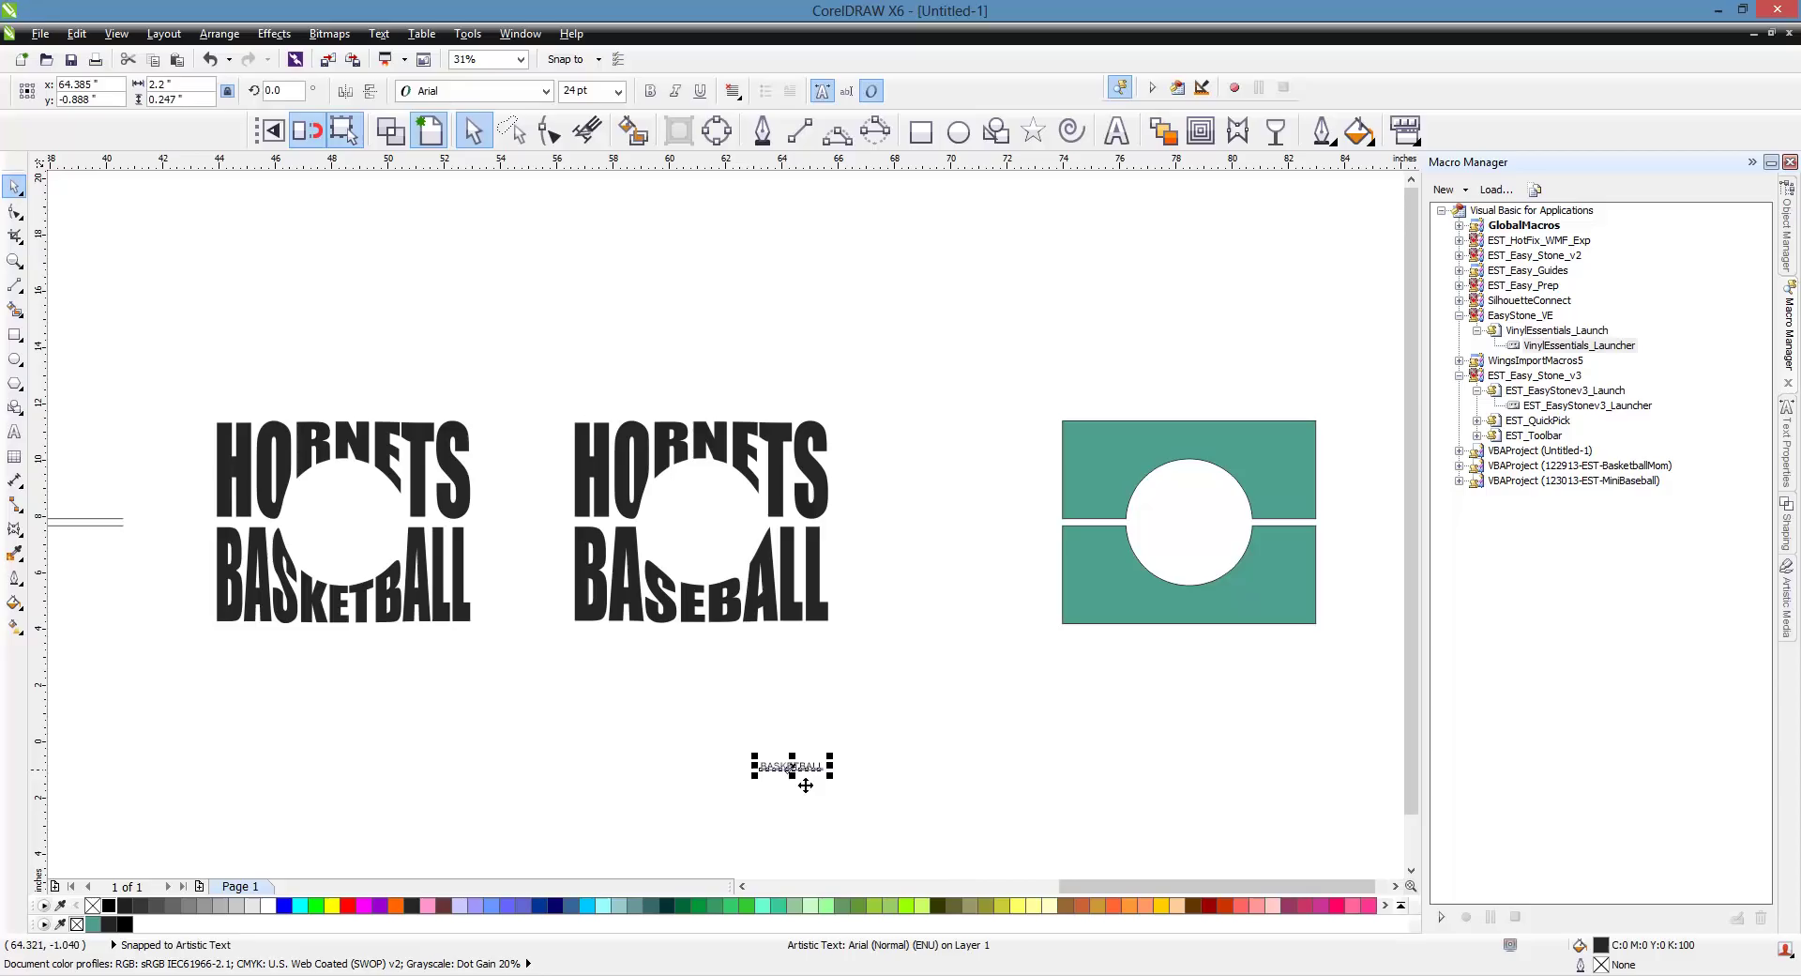
drag(805, 765, 797, 836)
double_click(796, 836)
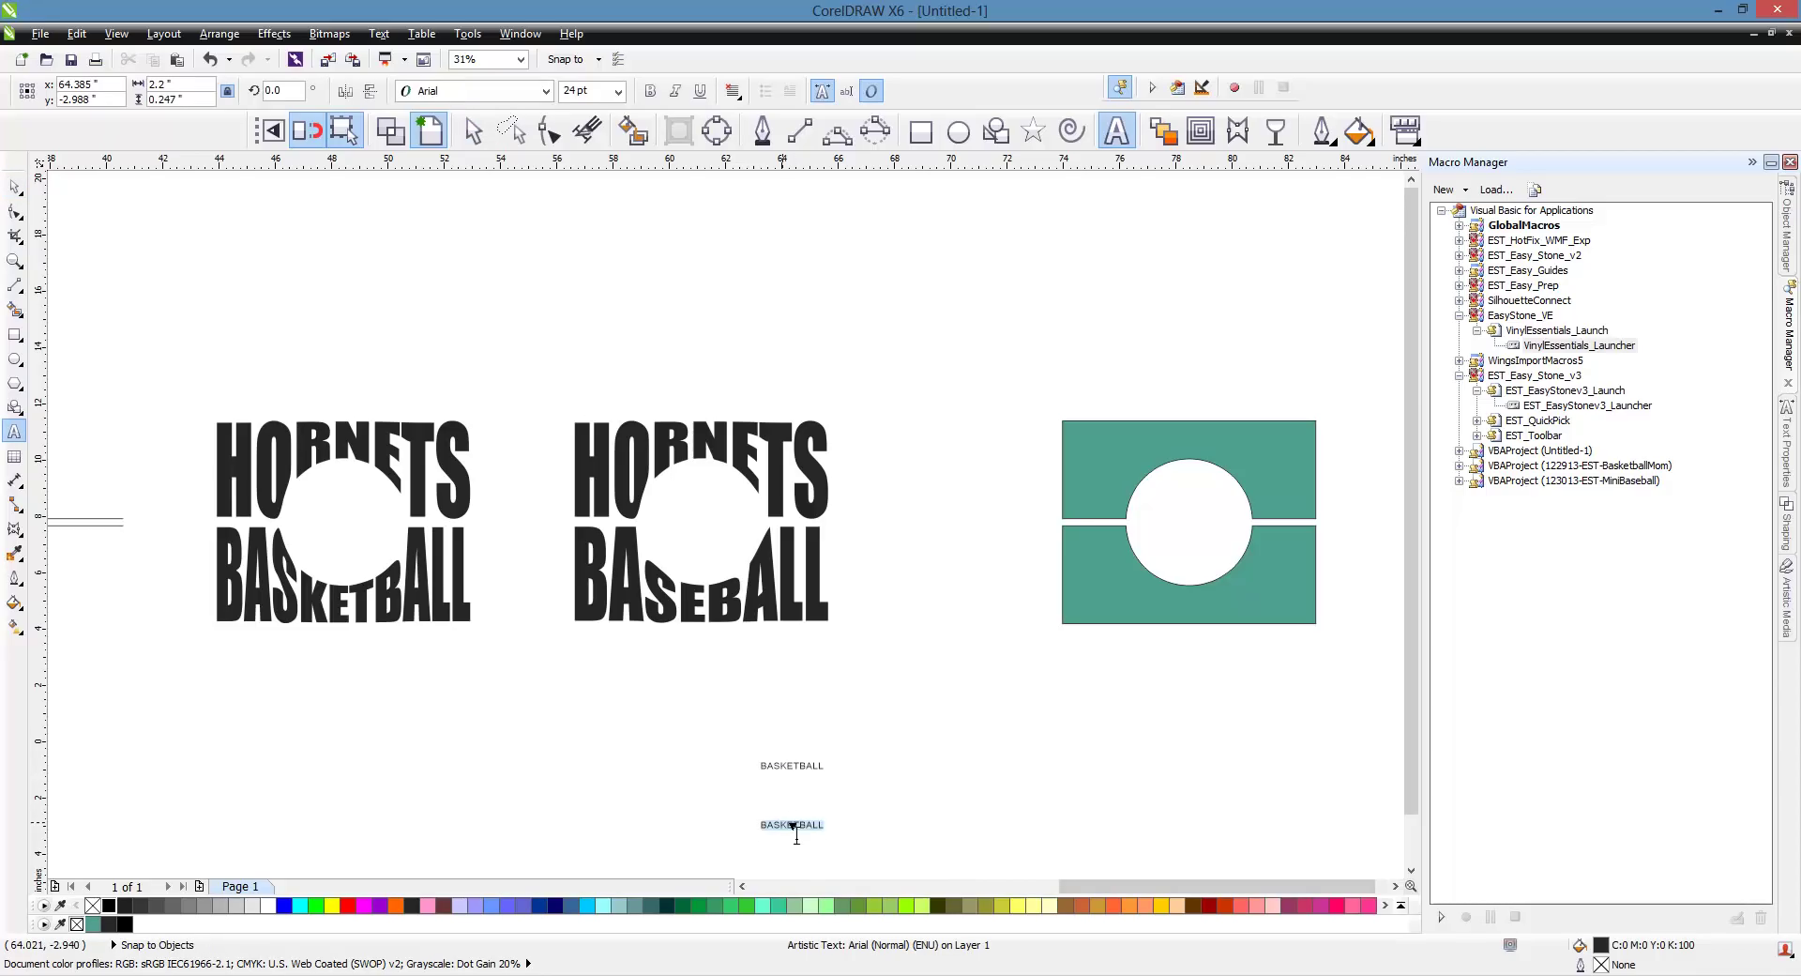
text(MOM)
key(ctrl+space)
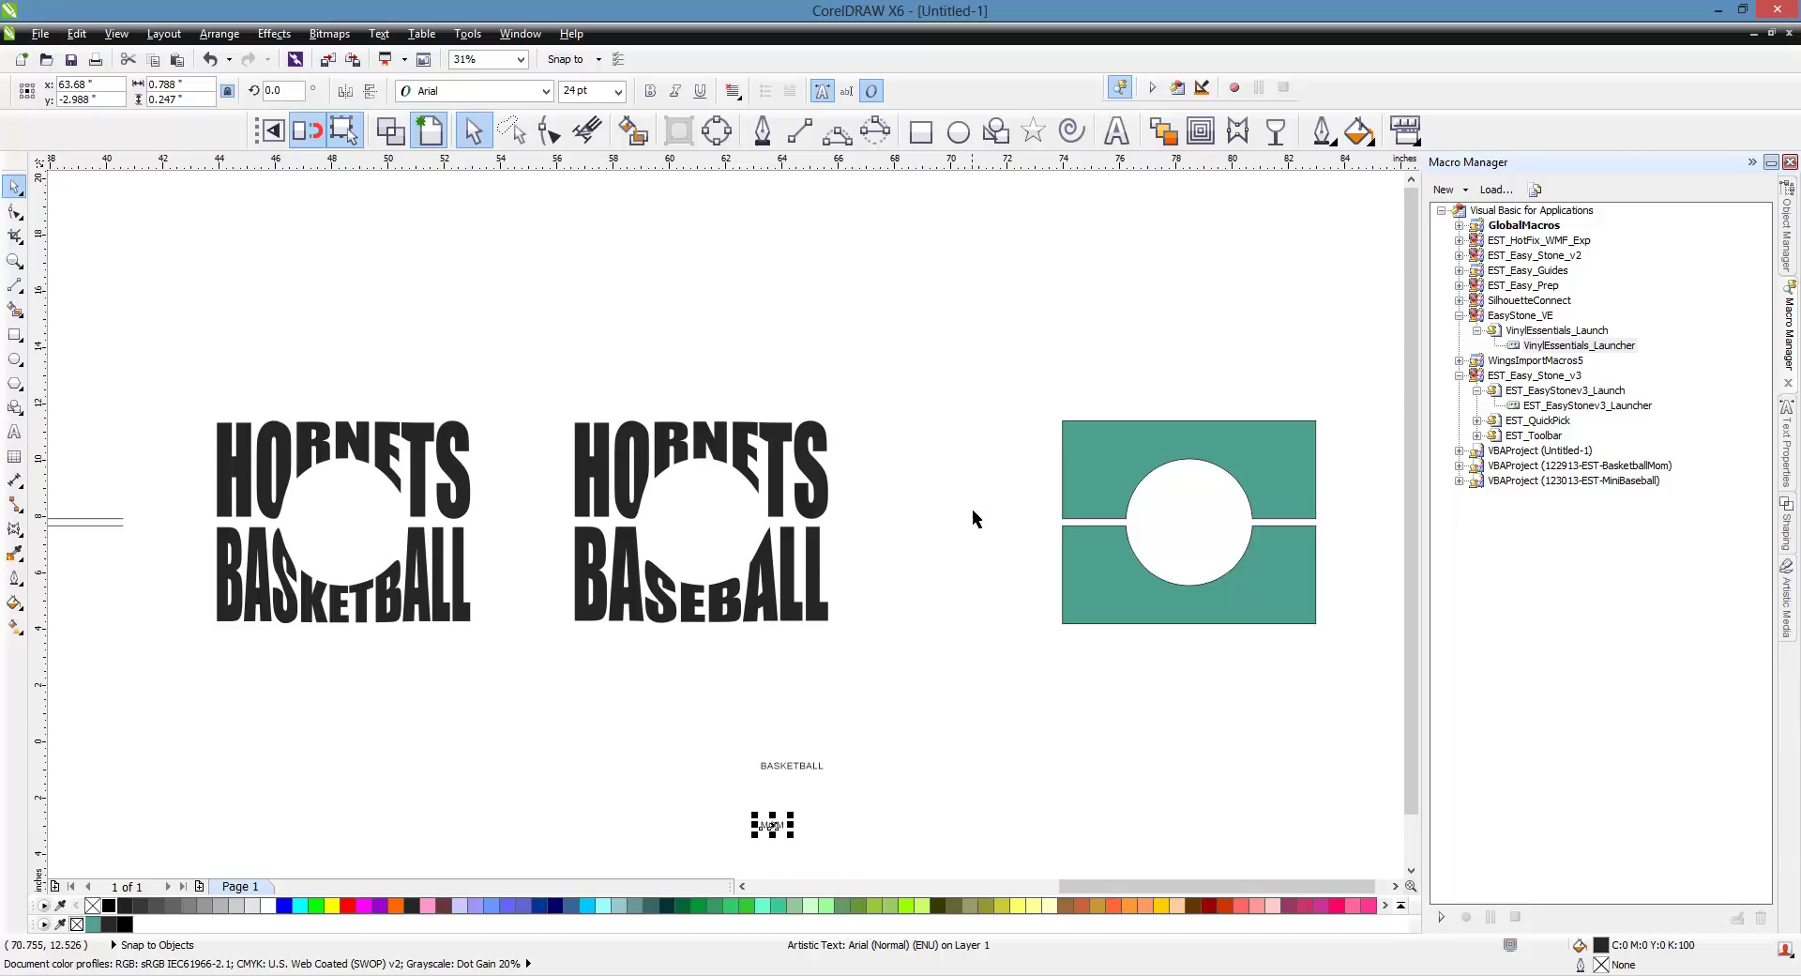
- Set both the BASKETBALL and MOM texts to the Impact font
drag(681, 726, 857, 861)
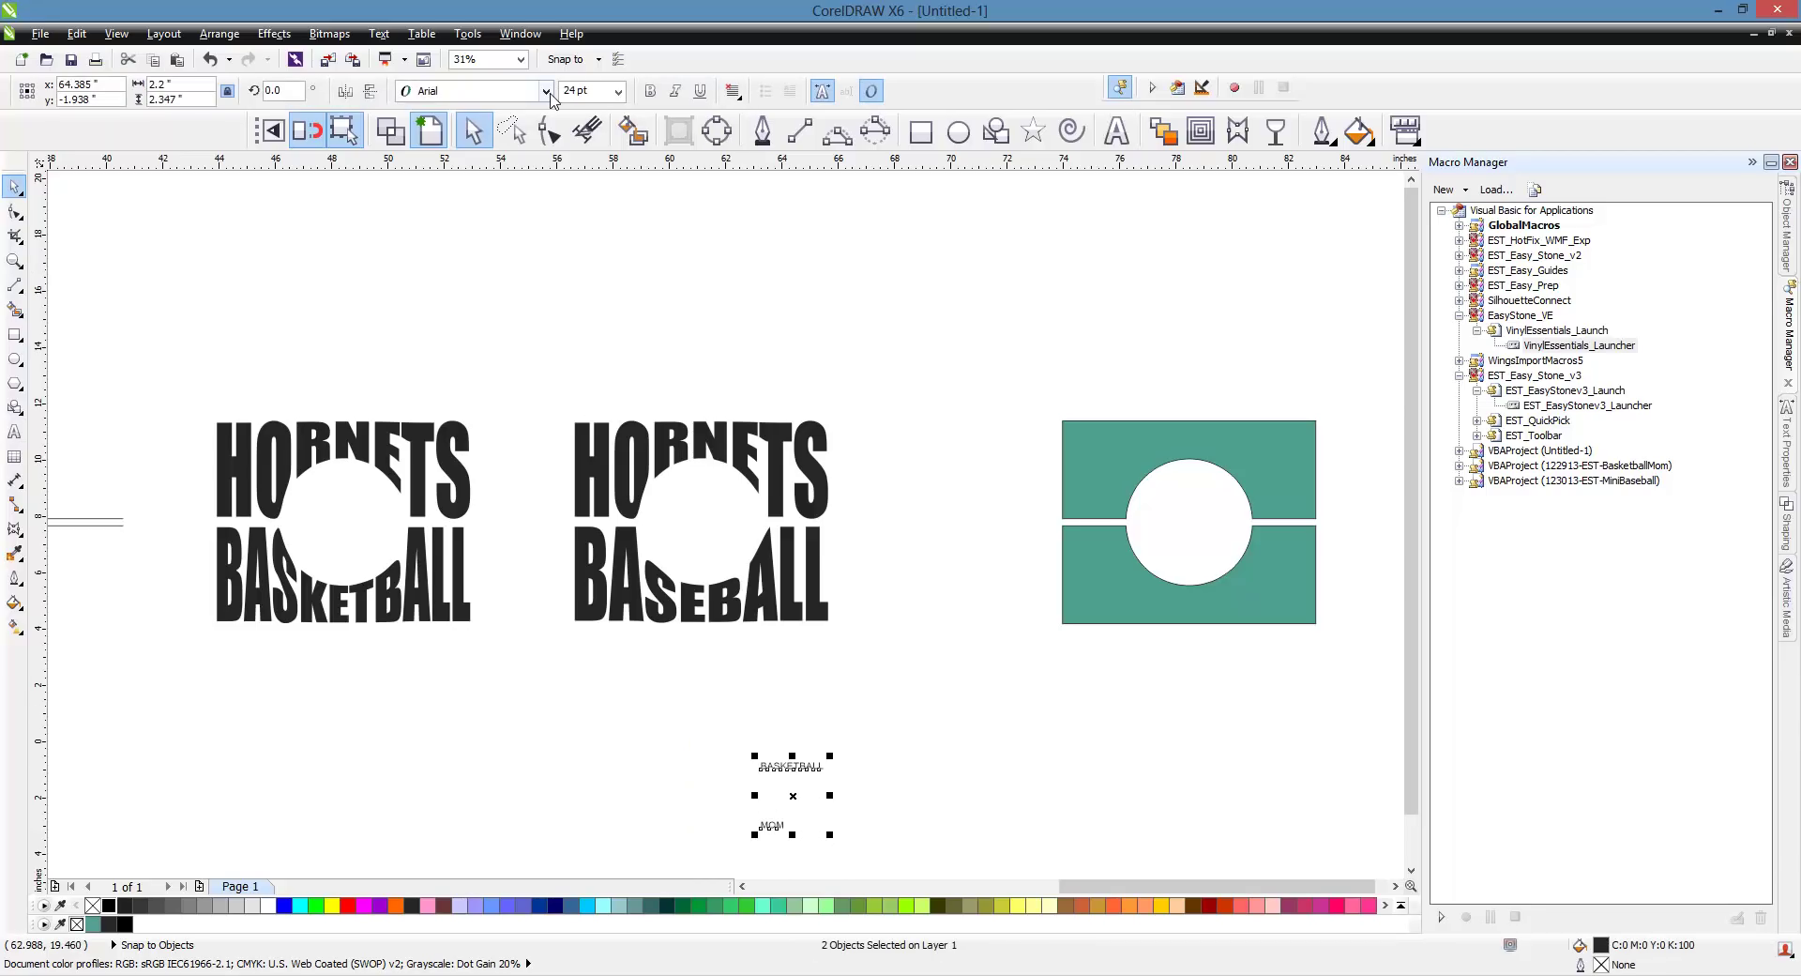
click(544, 90)
click(506, 136)
click(805, 708)
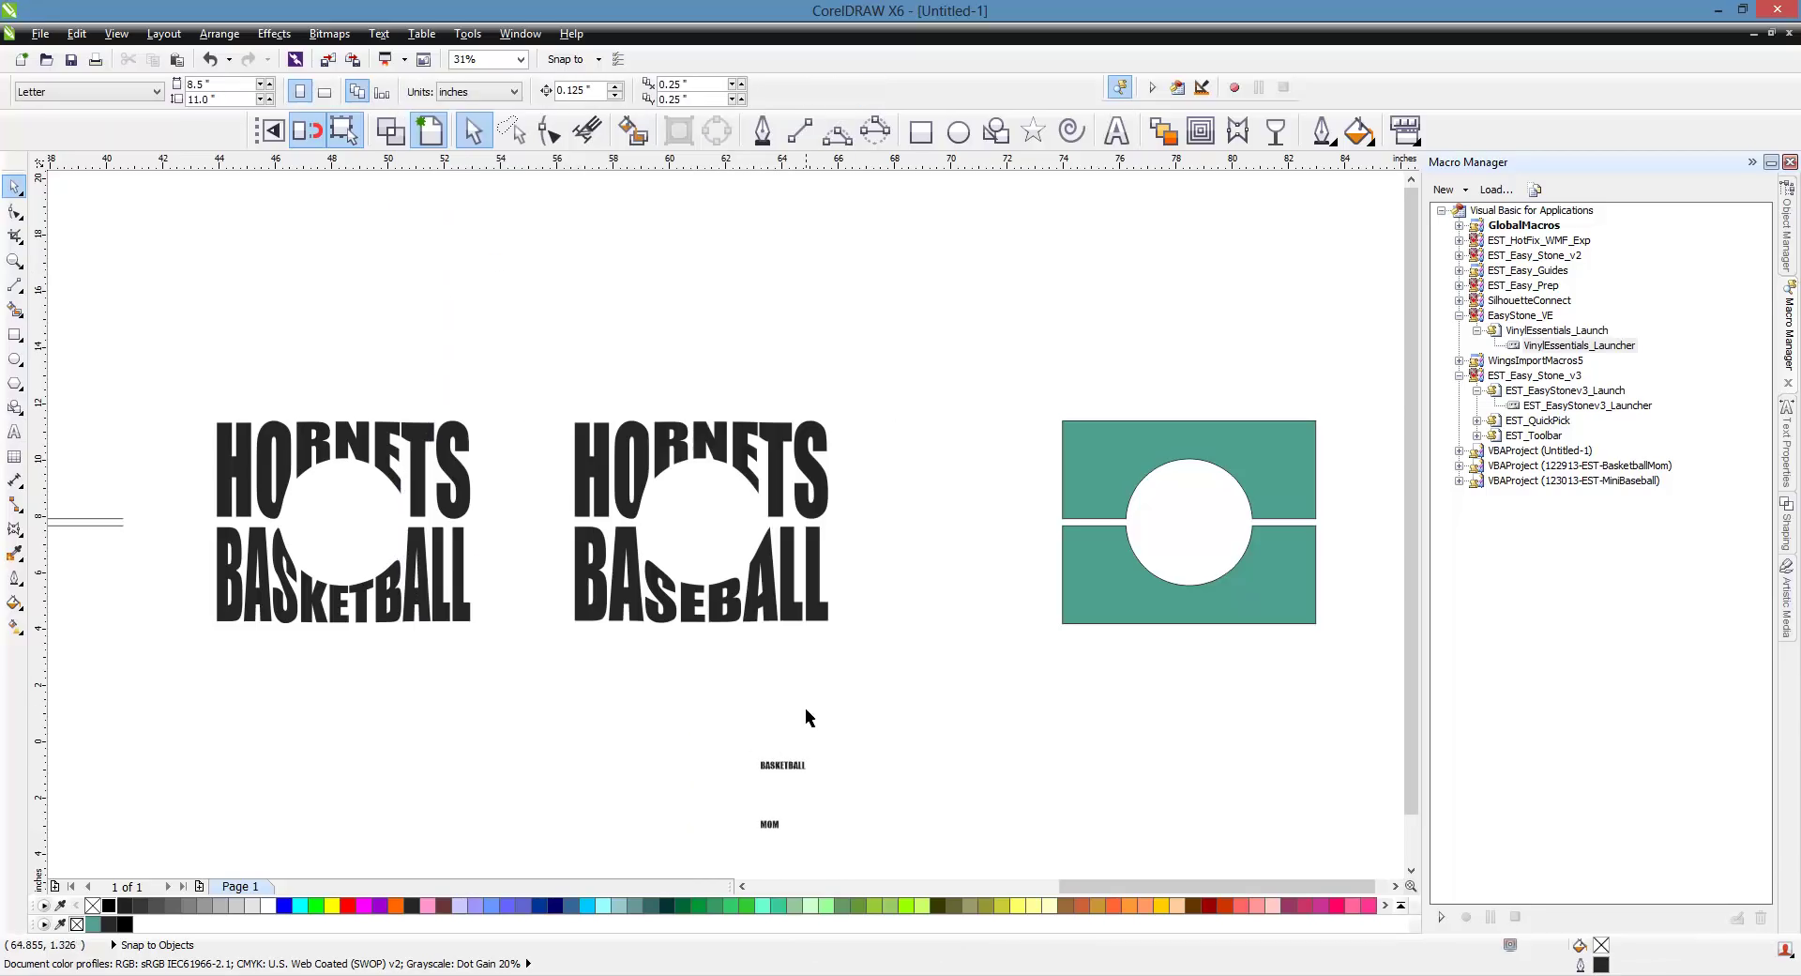
- Envelope BASKETBALL to the top teal panel, then centre and top-align it to the rectangle
click(787, 767)
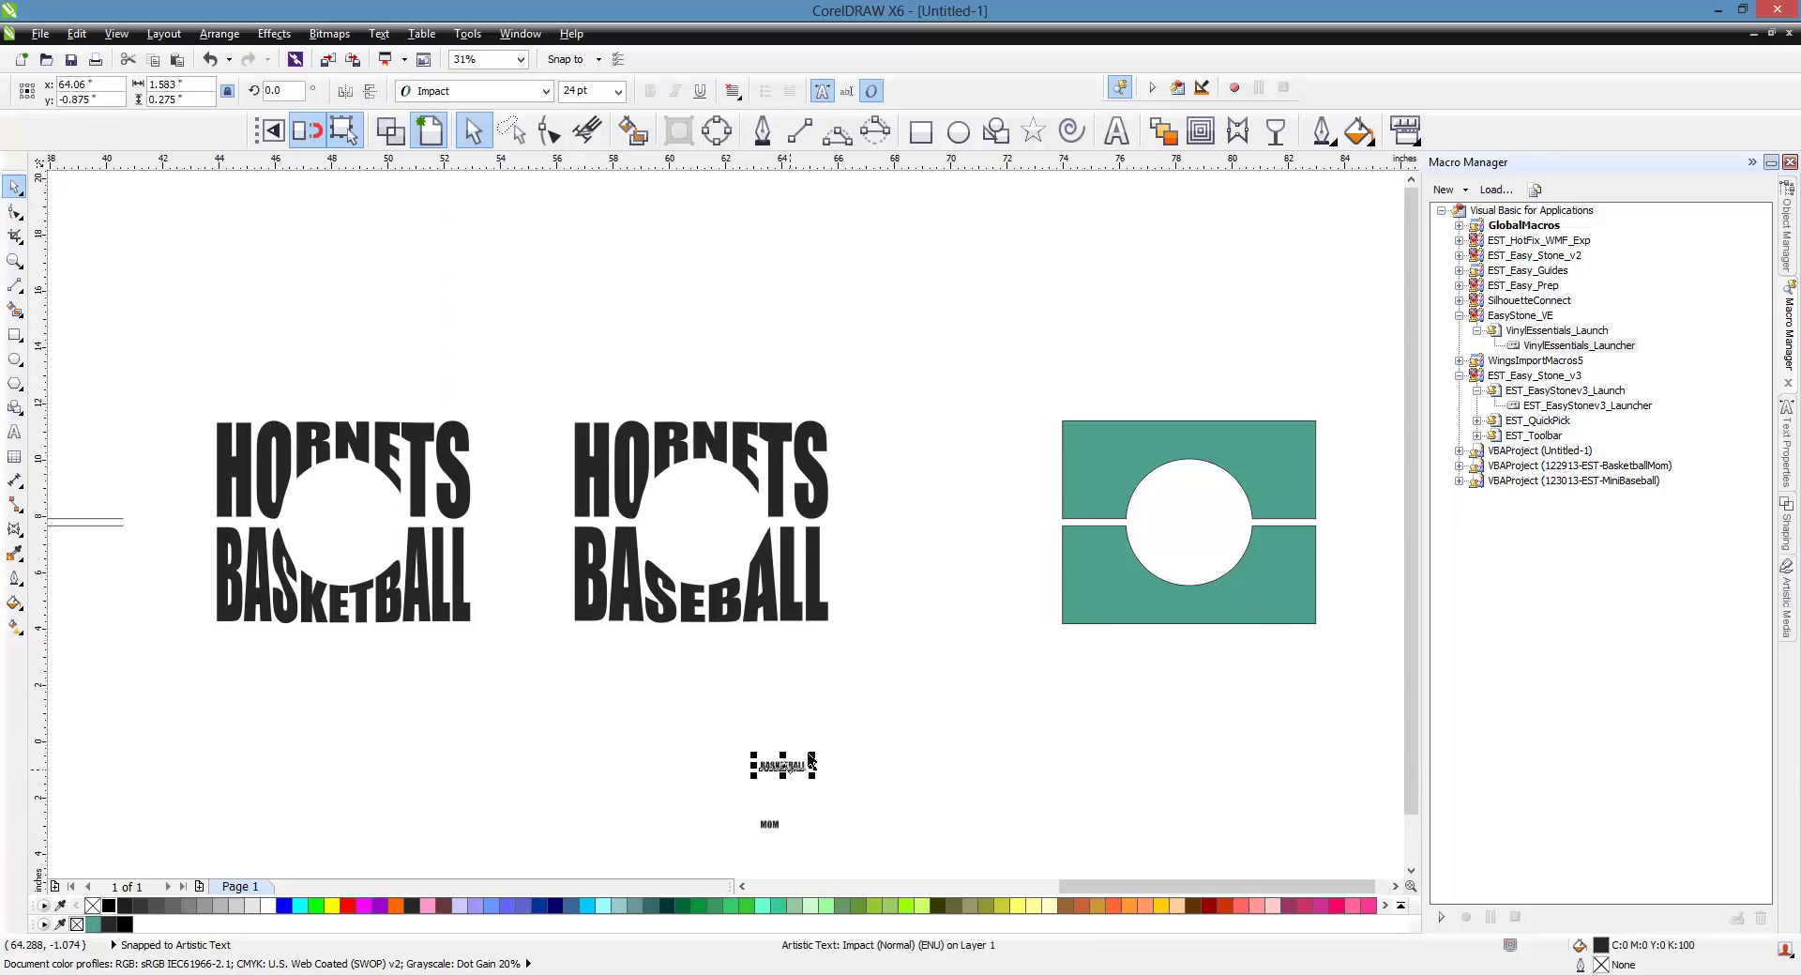
click(1237, 131)
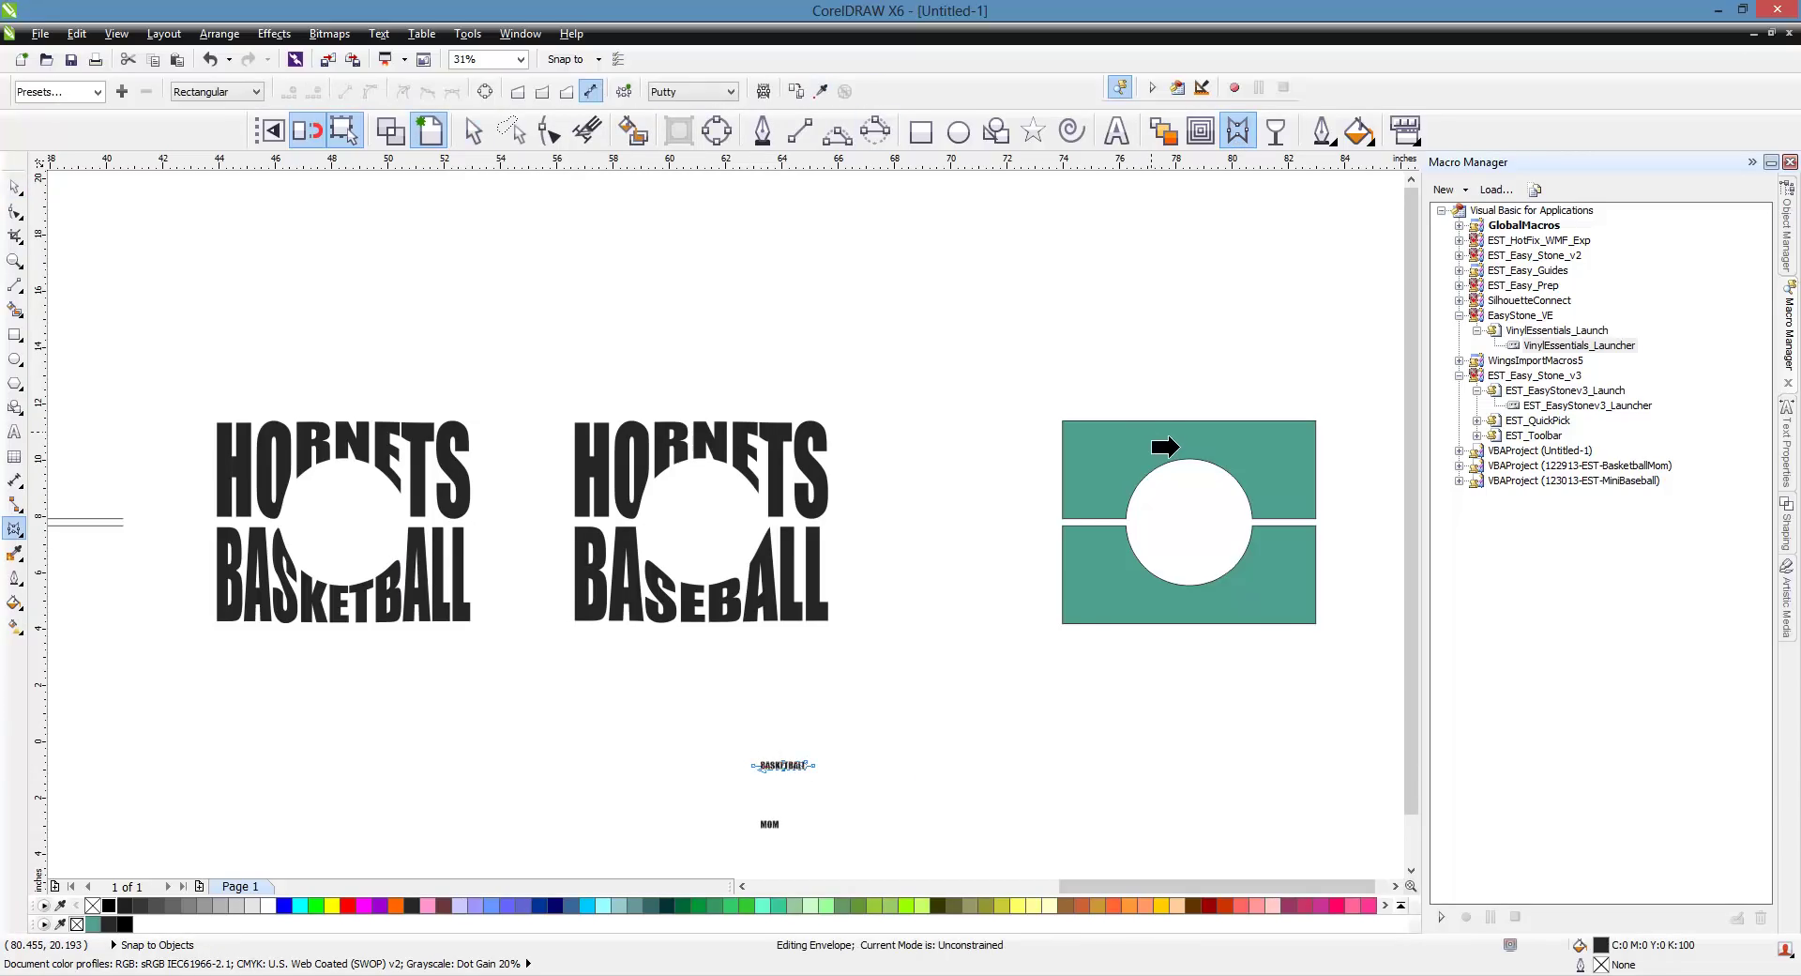
click(1173, 438)
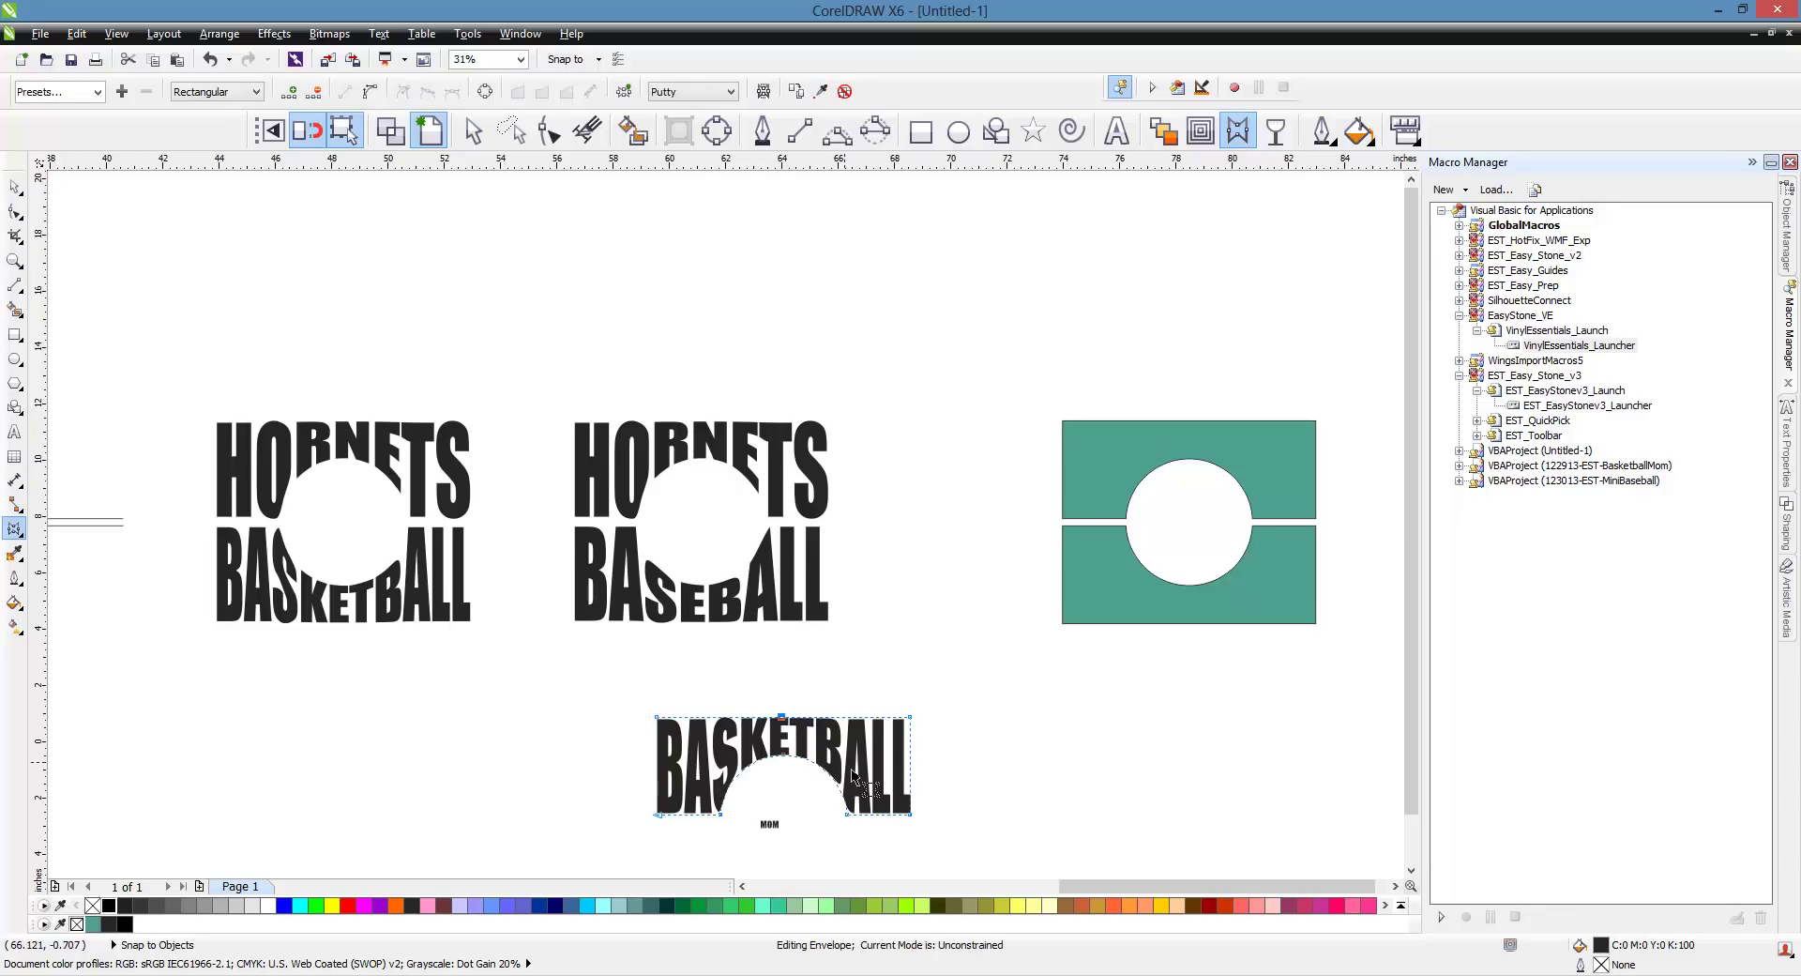
click(18, 191)
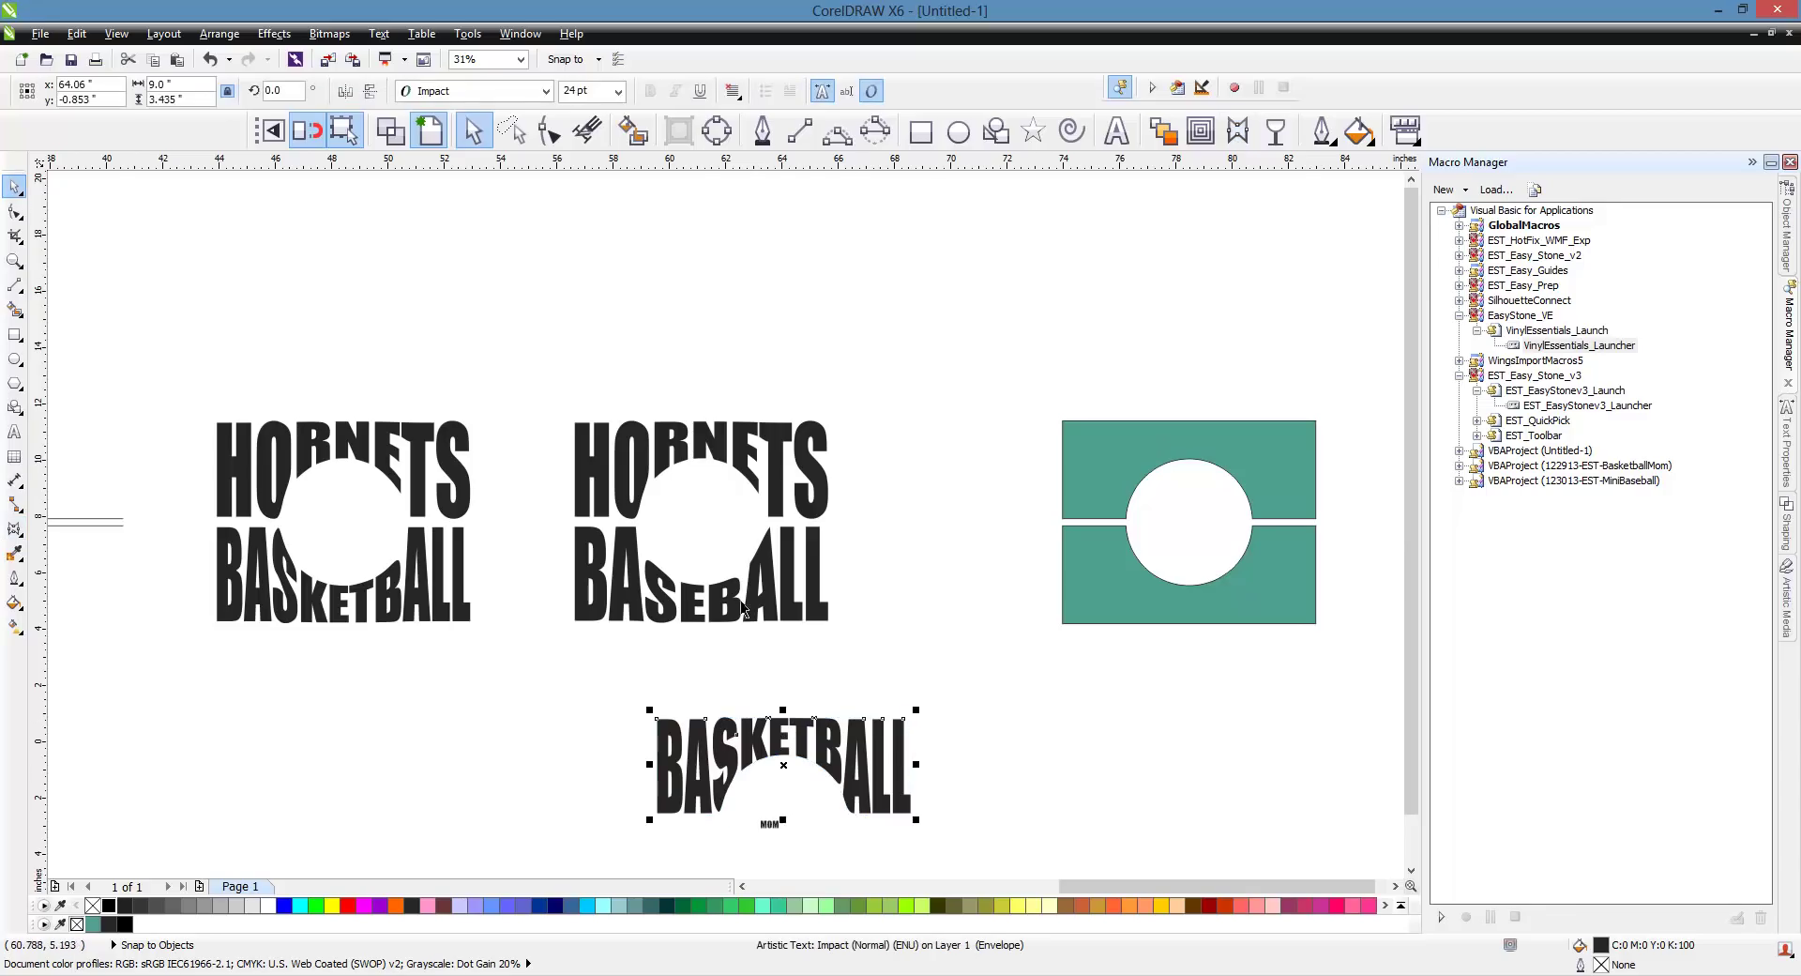
shift+click(1103, 529)
key(c)
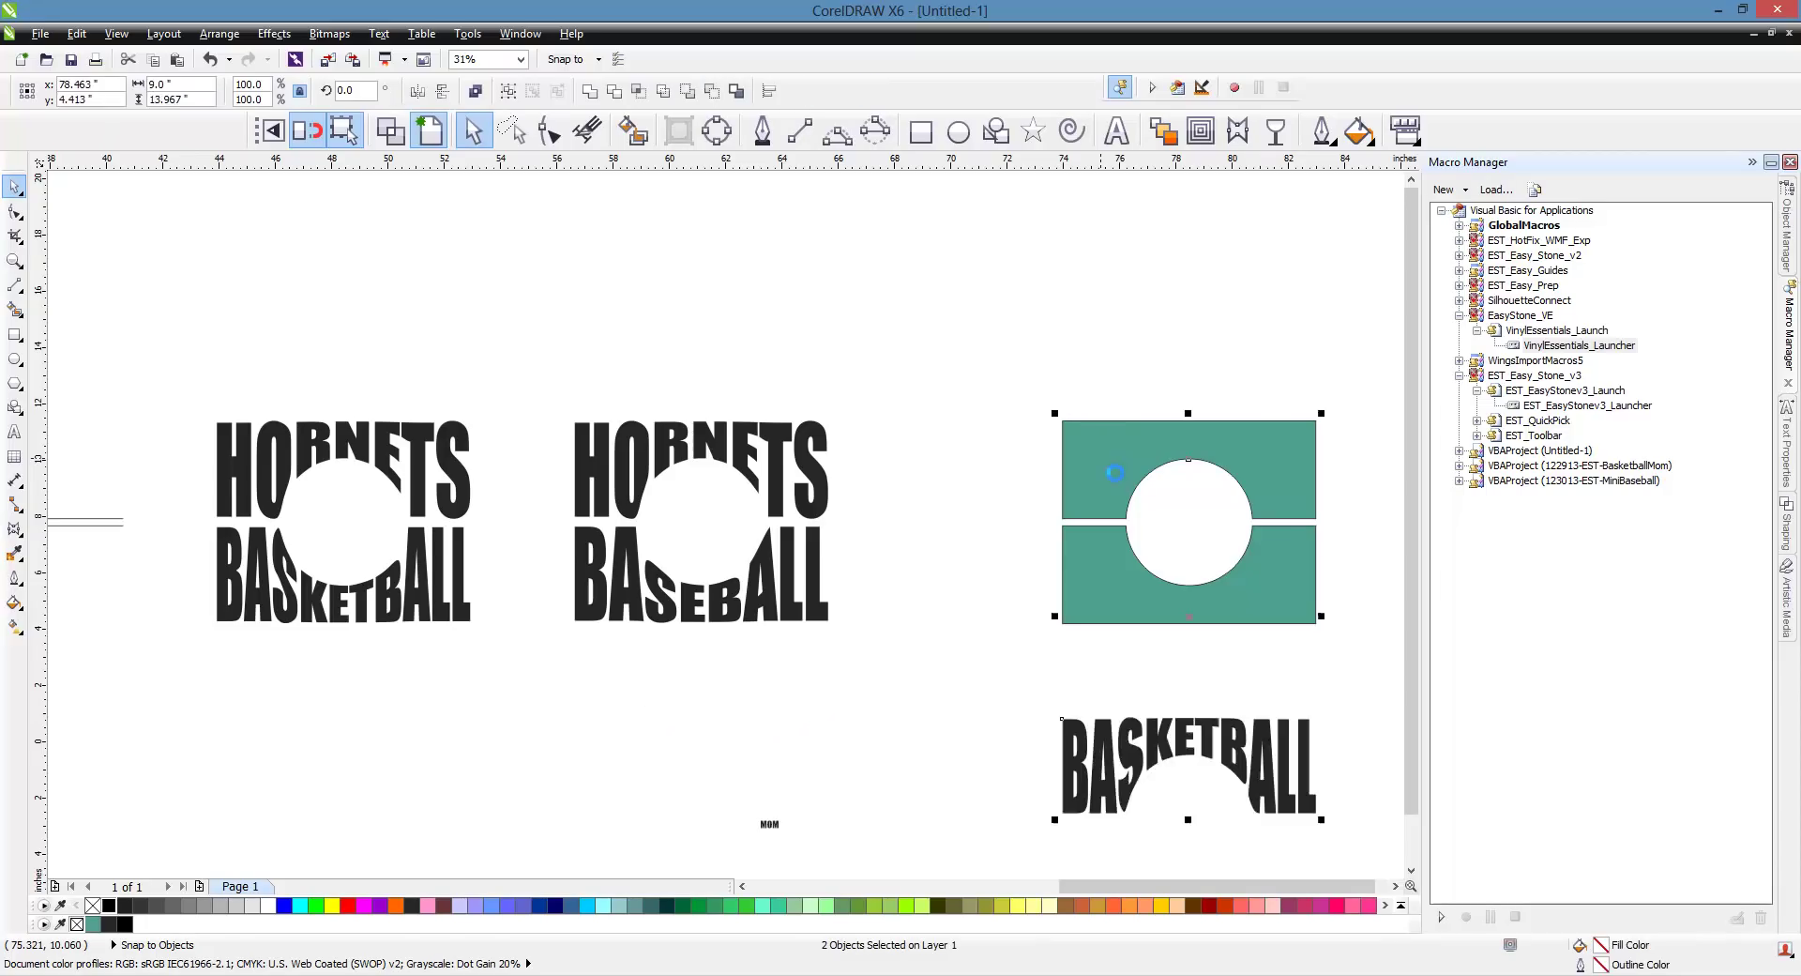
key(t)
click(988, 454)
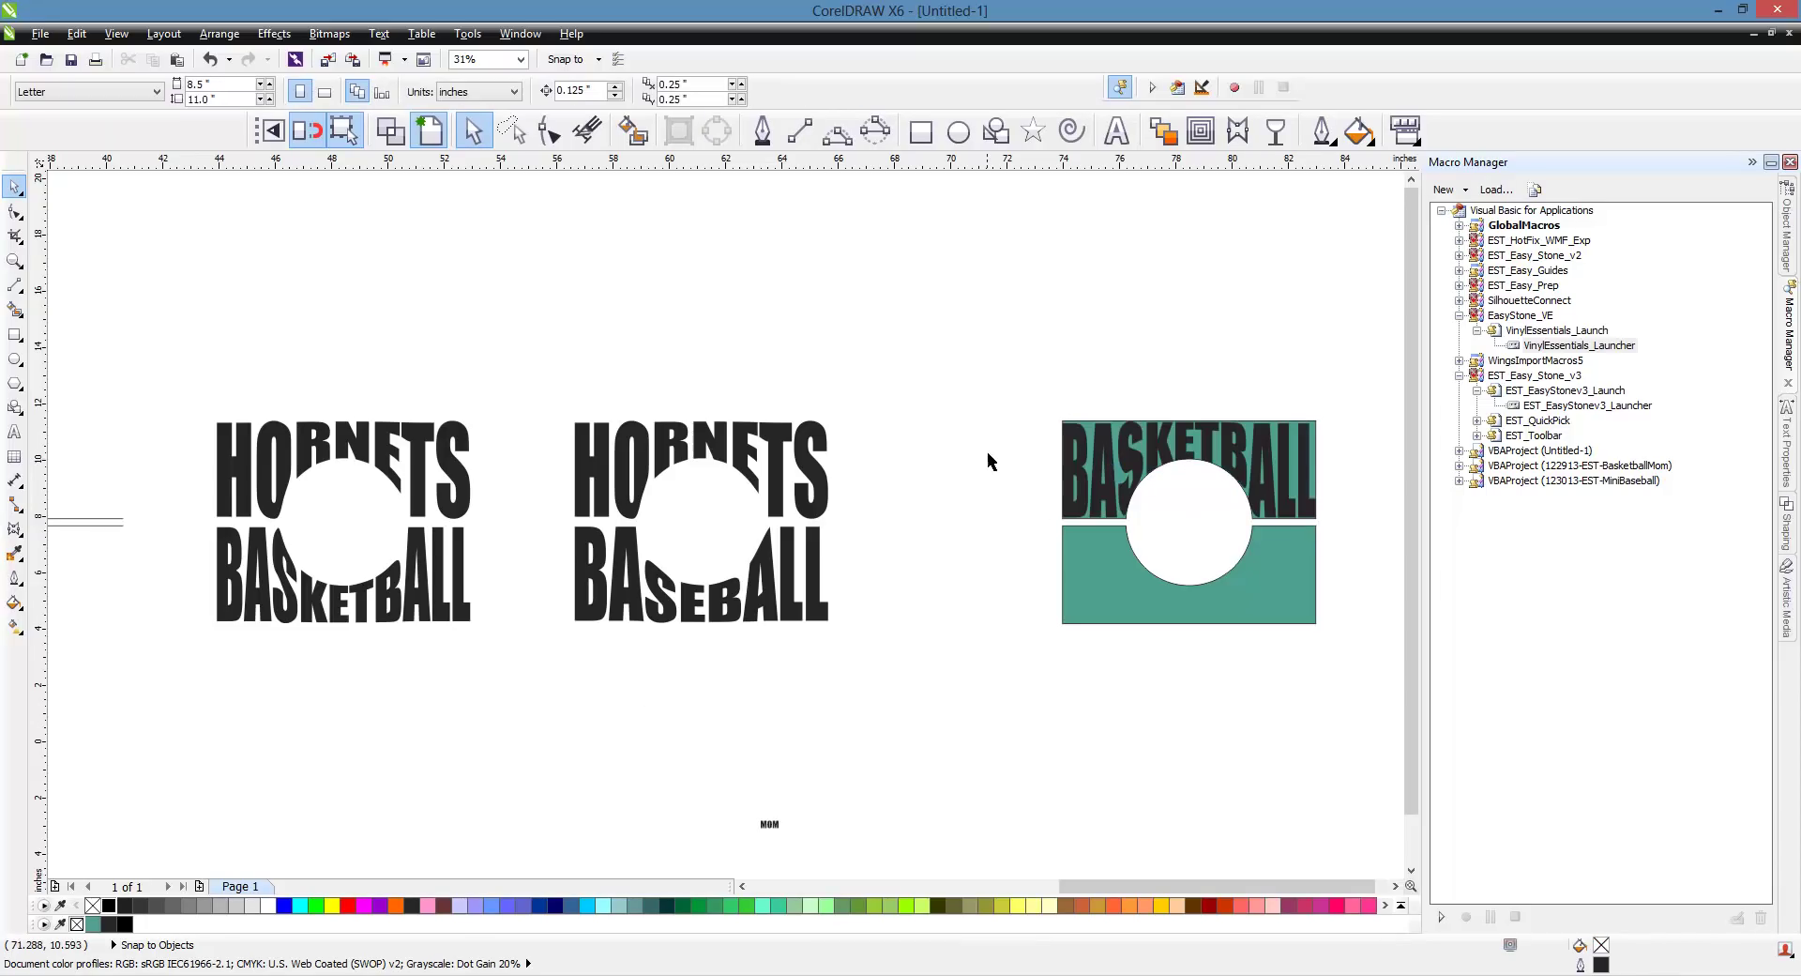
- Envelope MOM to the shape of the lower teal panel
click(769, 825)
click(1239, 130)
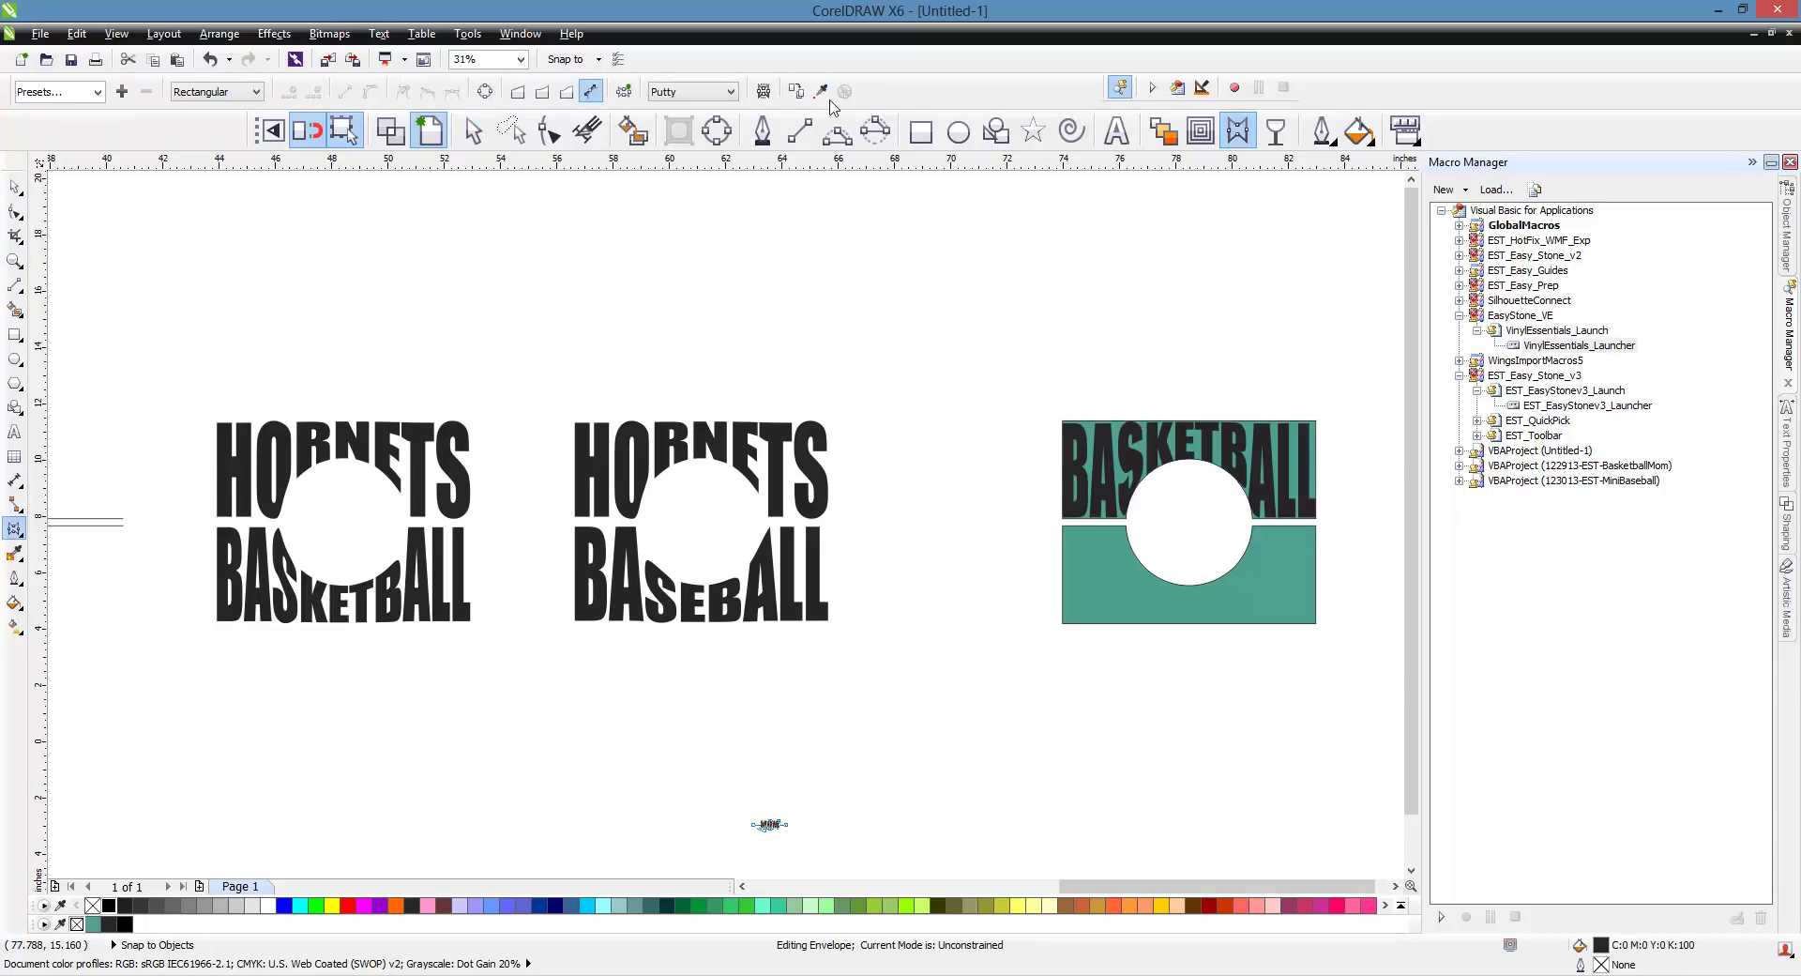
click(821, 91)
click(1143, 591)
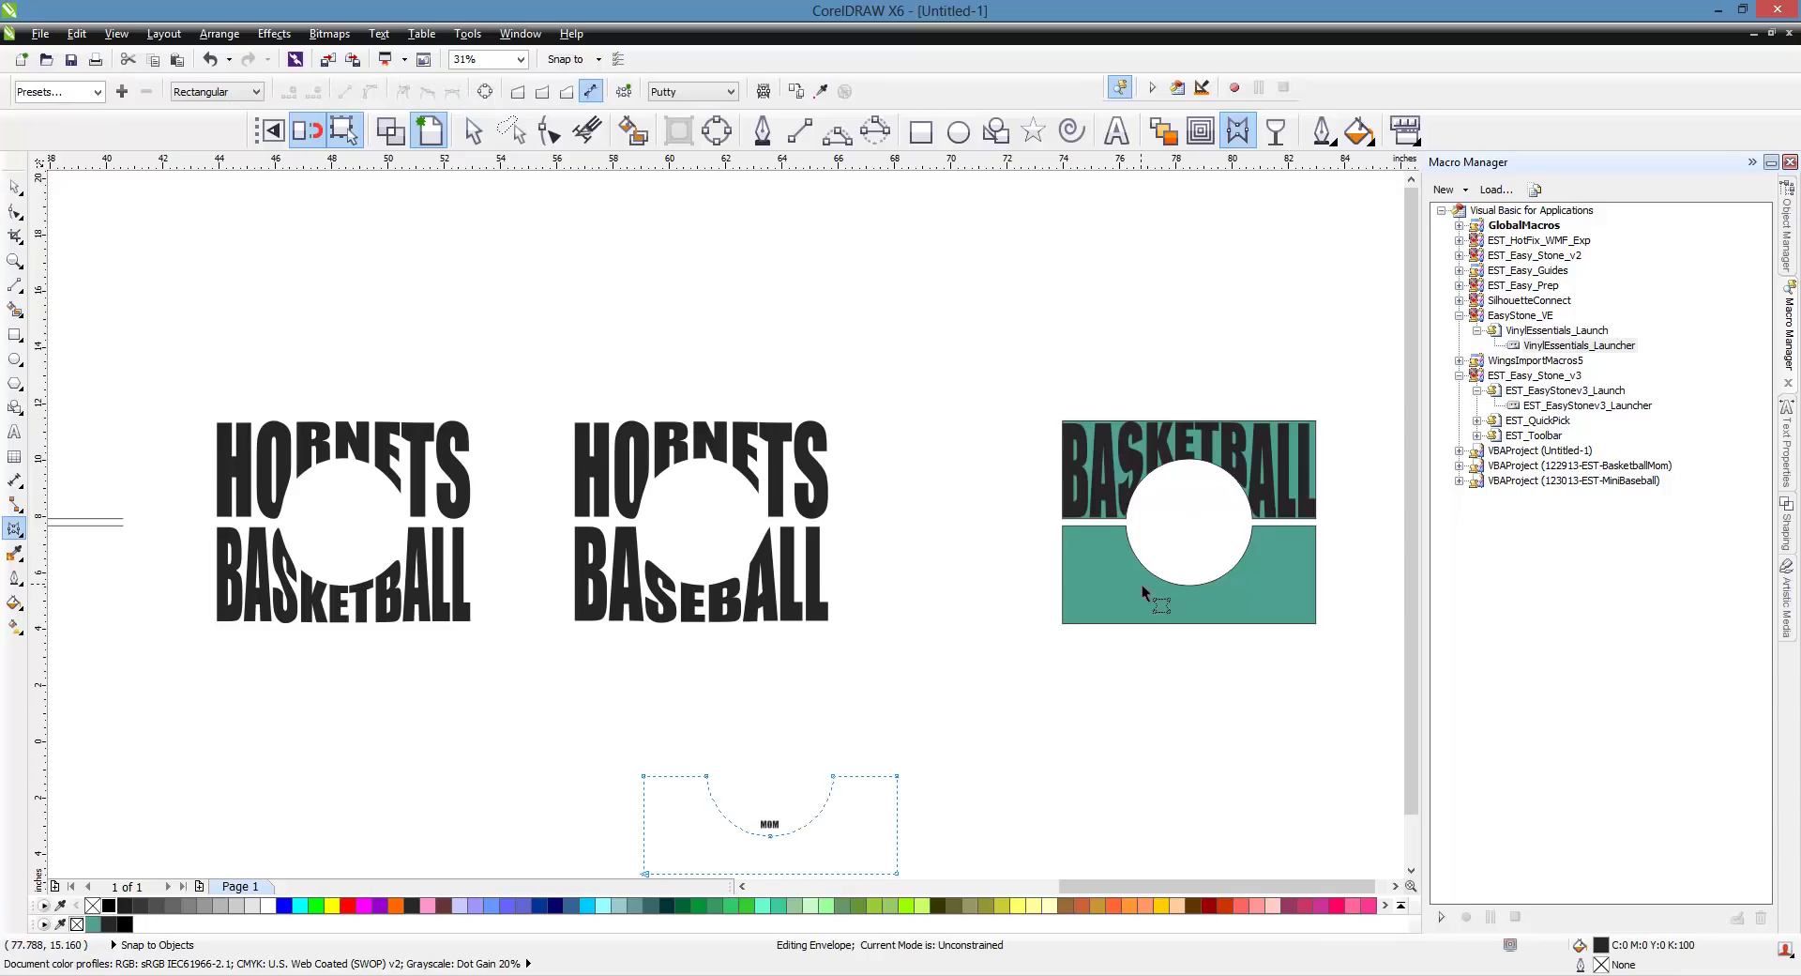
click(897, 802)
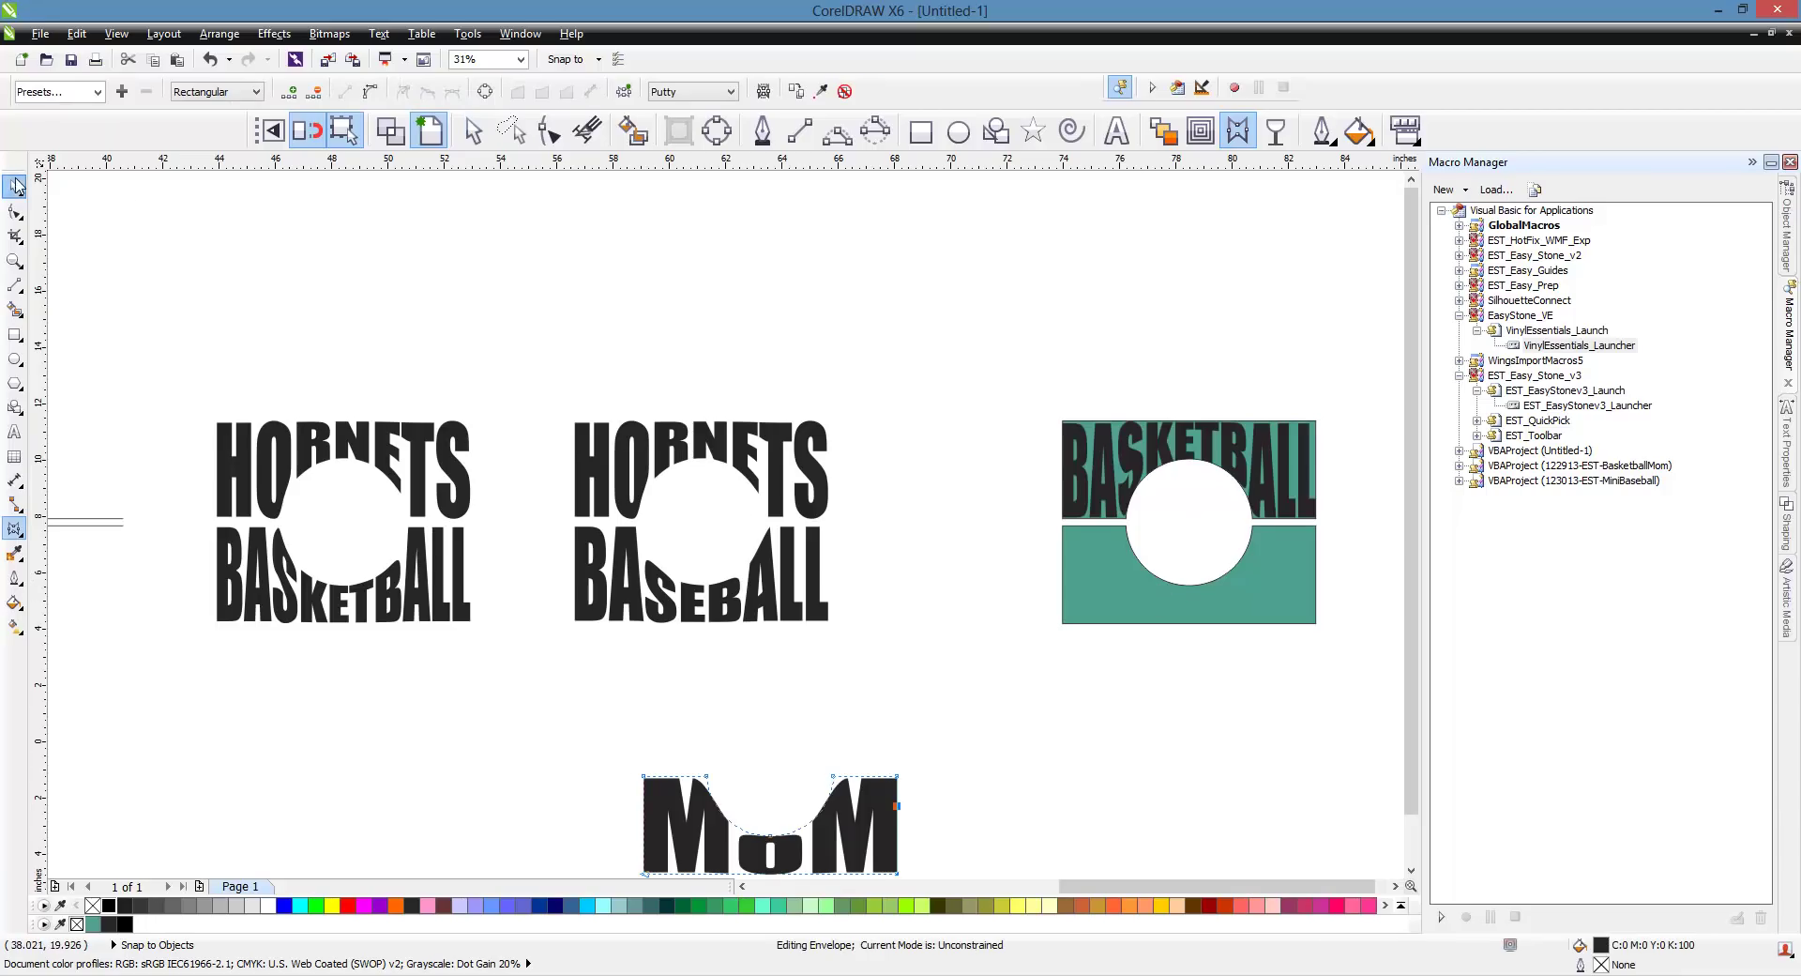
click(15, 187)
click(923, 791)
- Centre MOM on the teal rectangle and align it to the bottom
click(891, 800)
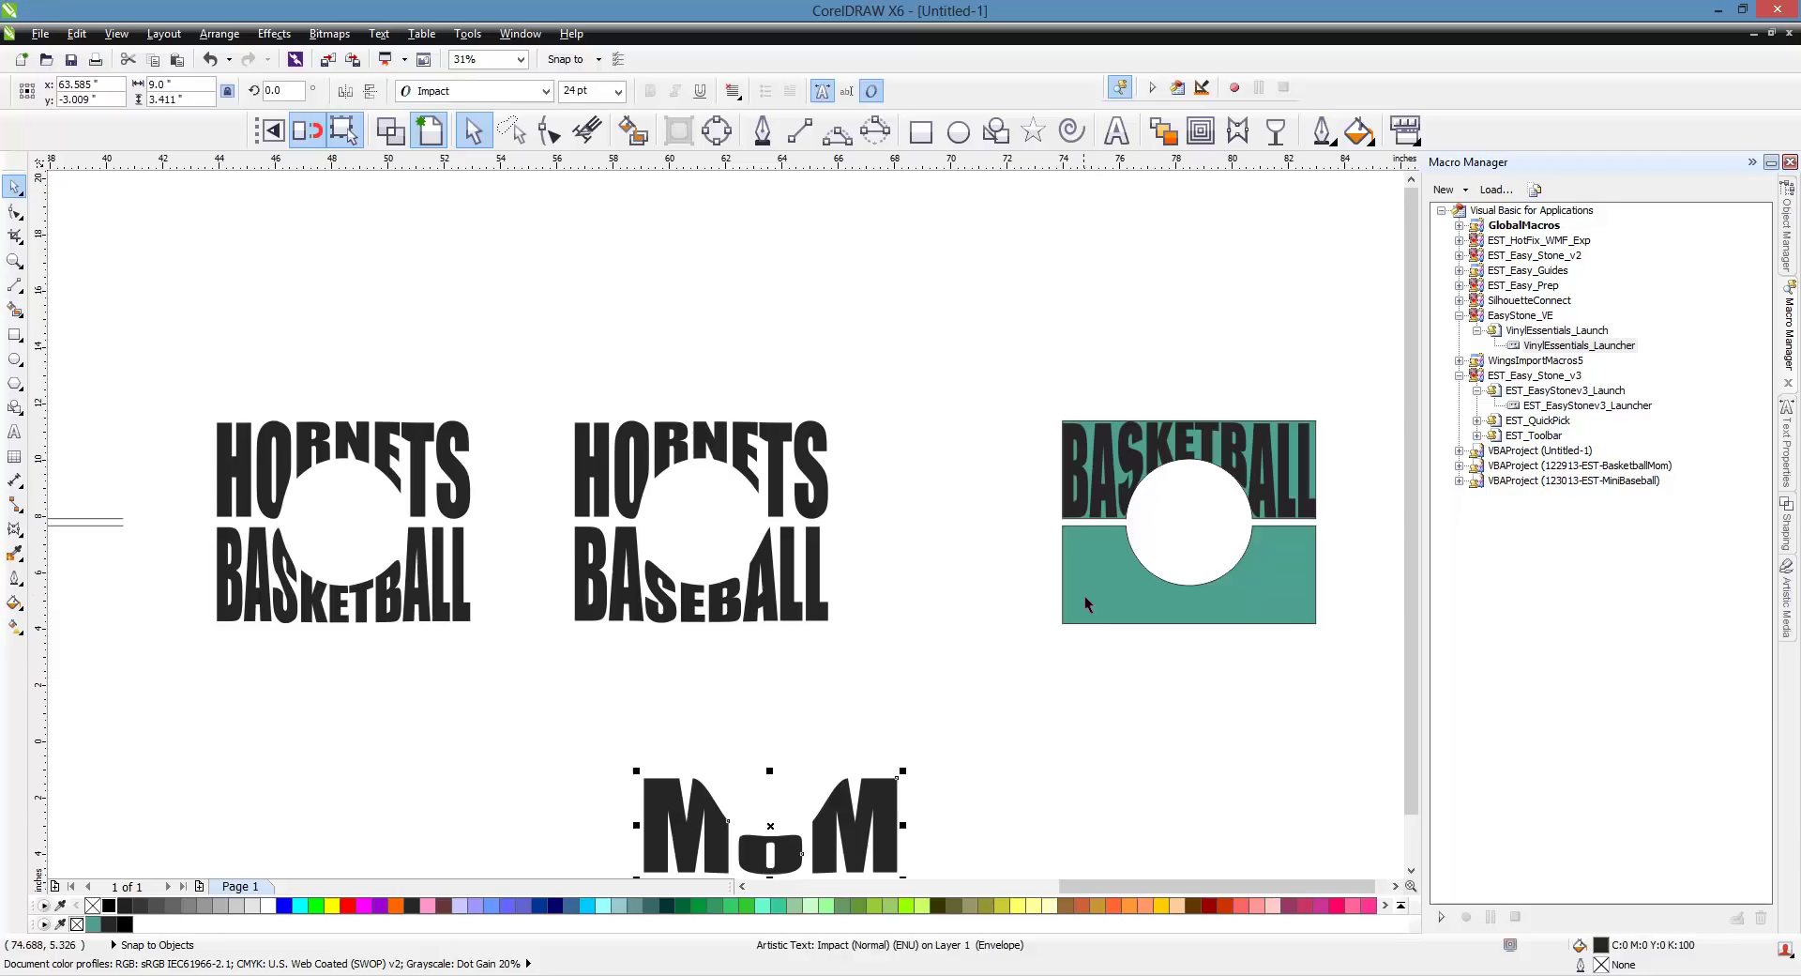
shift+click(1085, 595)
key(c)
key(b)
click(976, 662)
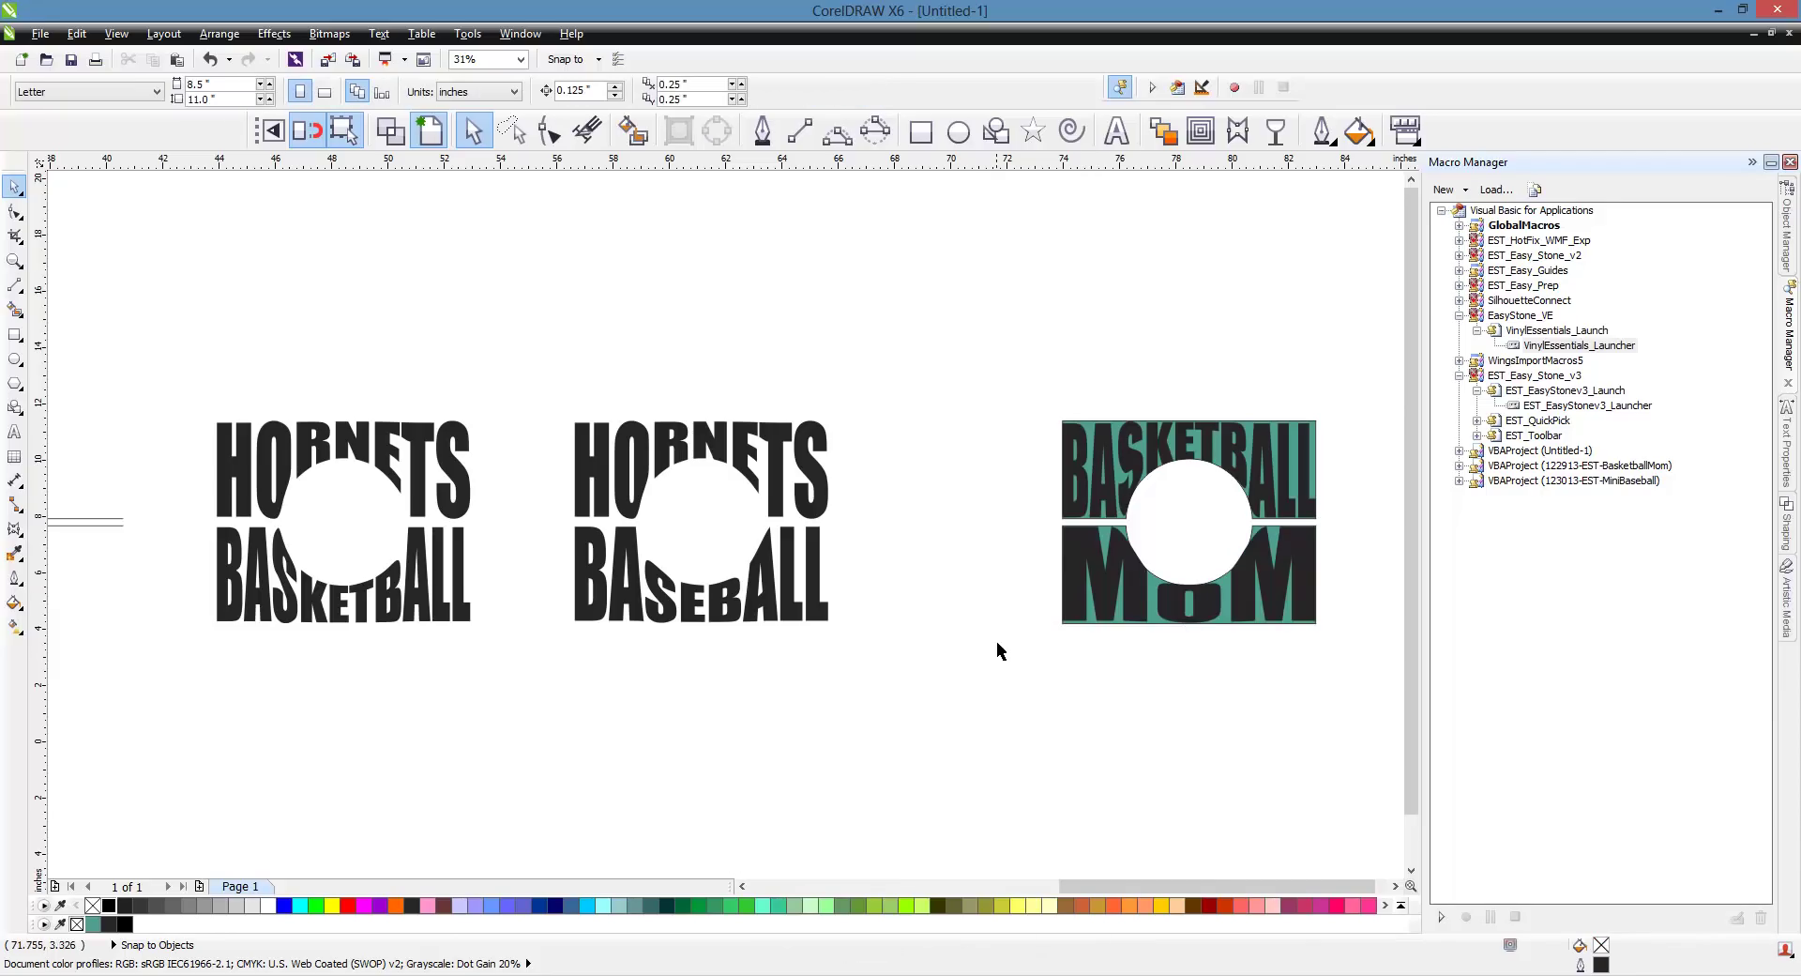
click(1113, 586)
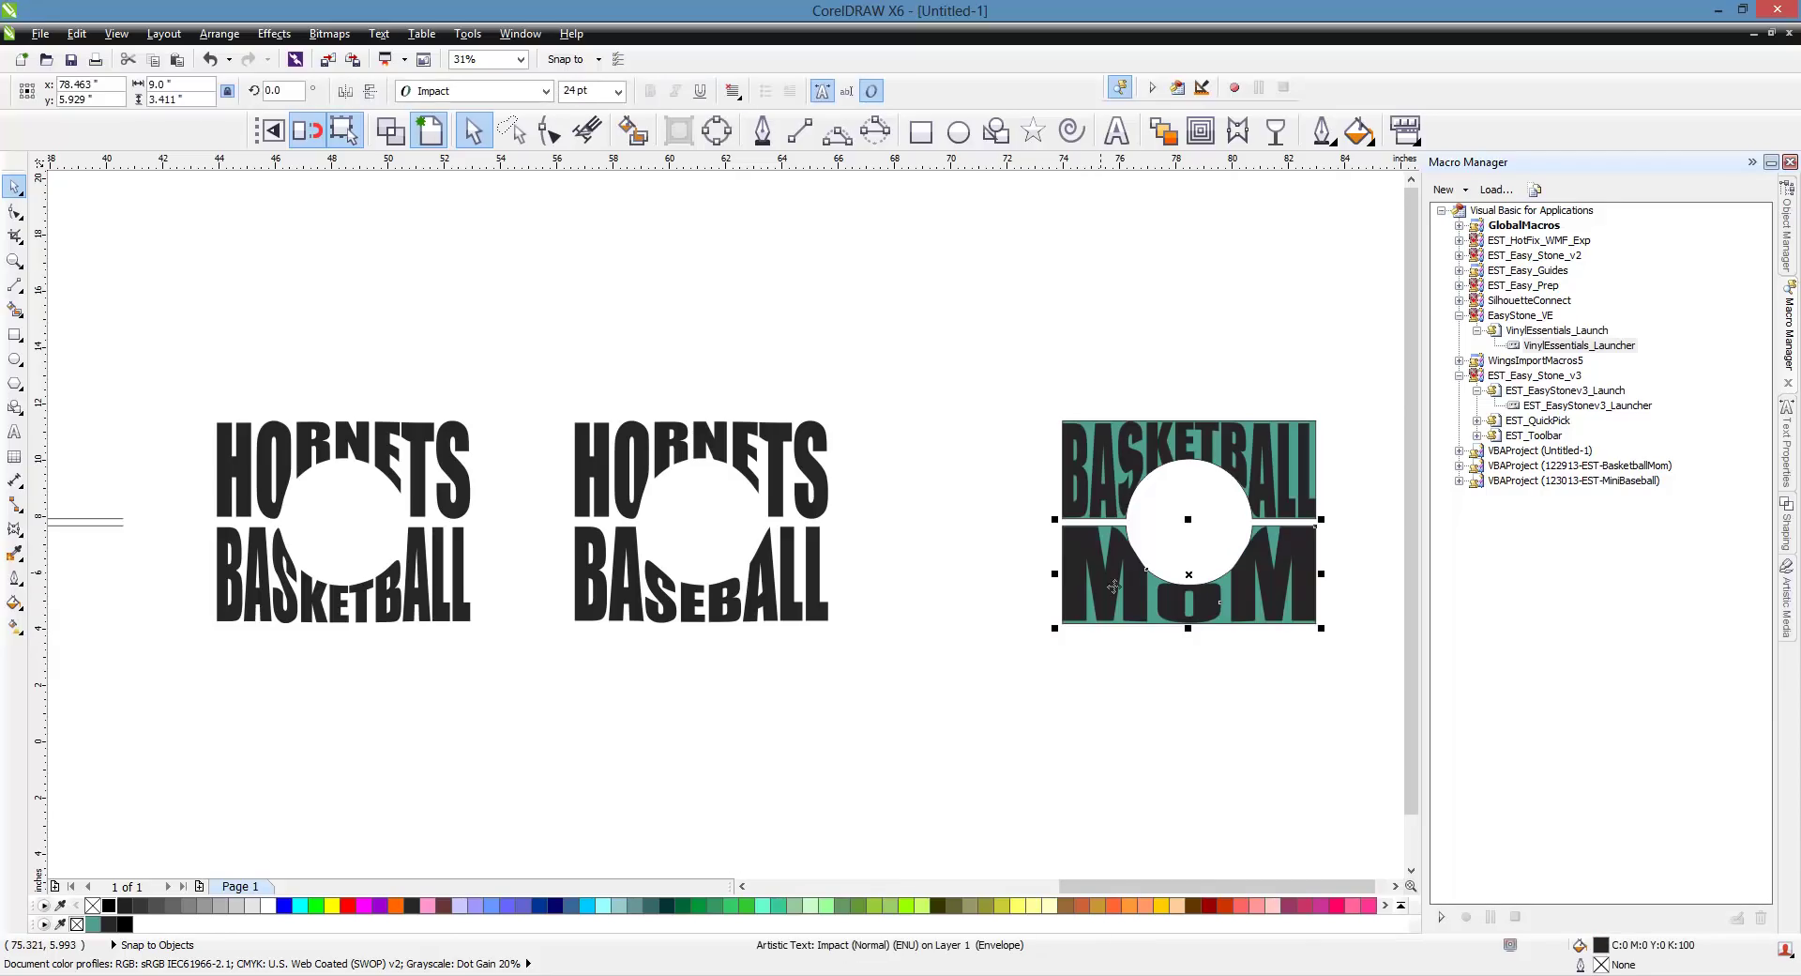
click(1049, 573)
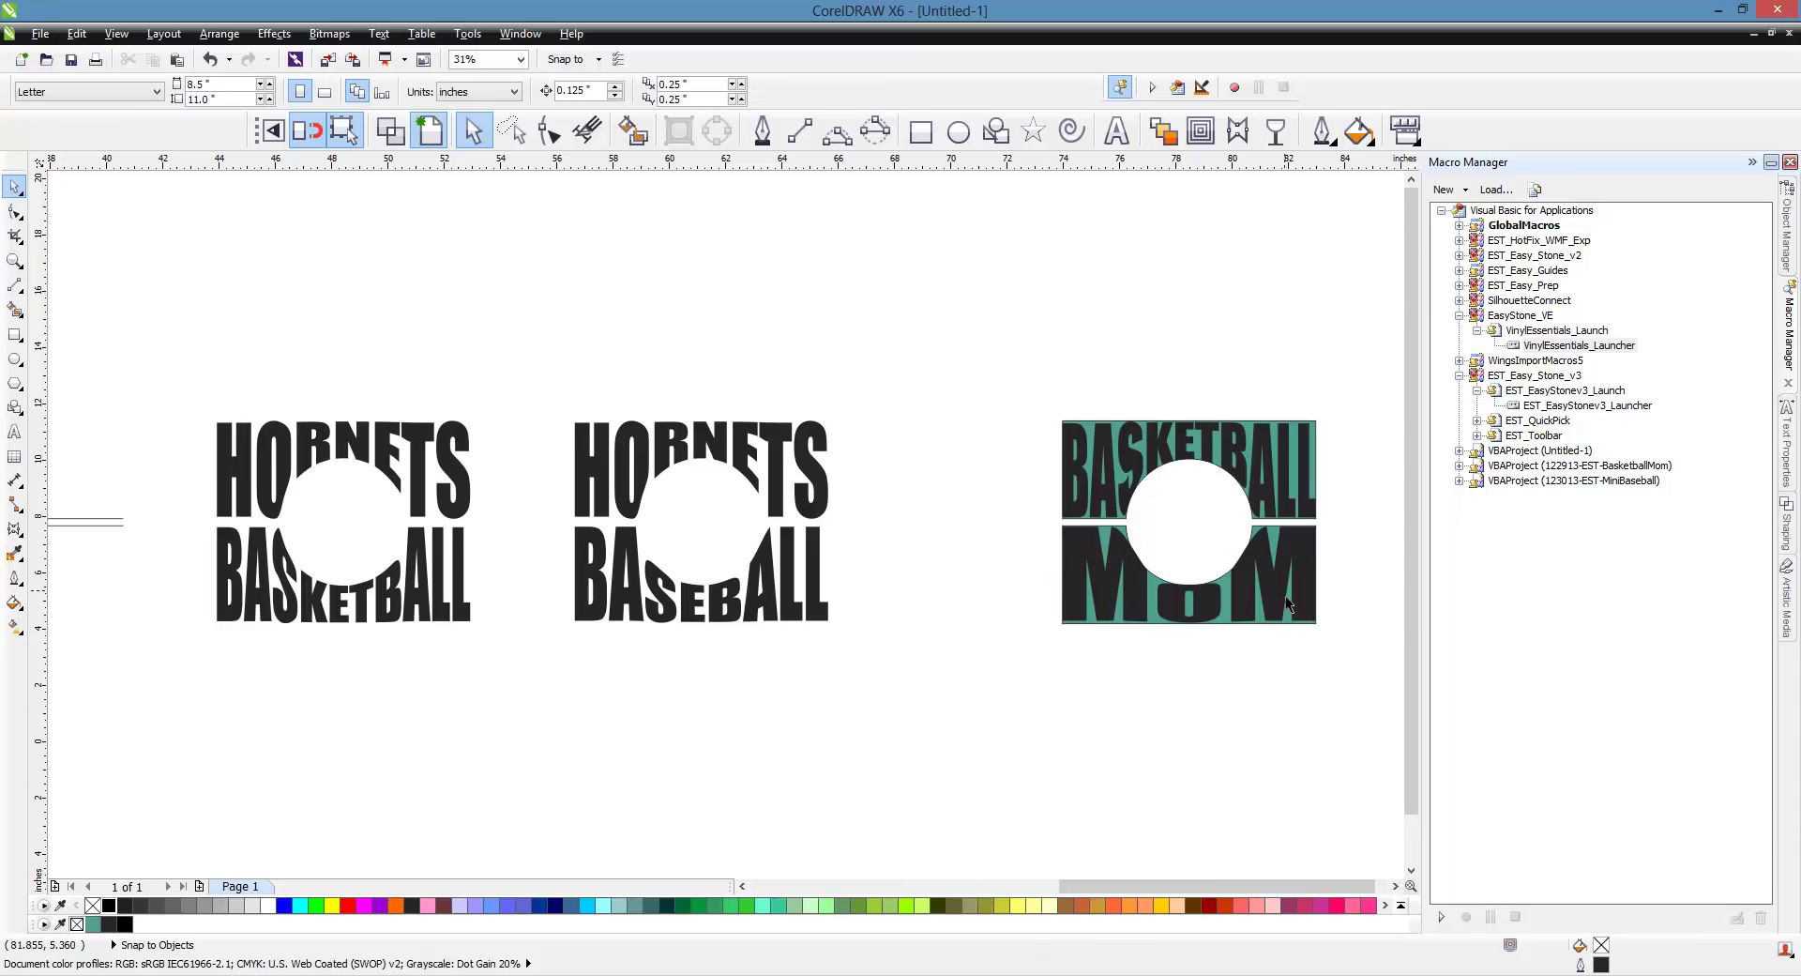
scroll(1288, 603, up, 2)
- Copy the teal basketball from 122913-EST-BasketballMom.cdr and paste it into Untitled-1
scroll(1279, 587, down, 2)
scroll(915, 632, down, 2)
scroll(713, 567, up, 2)
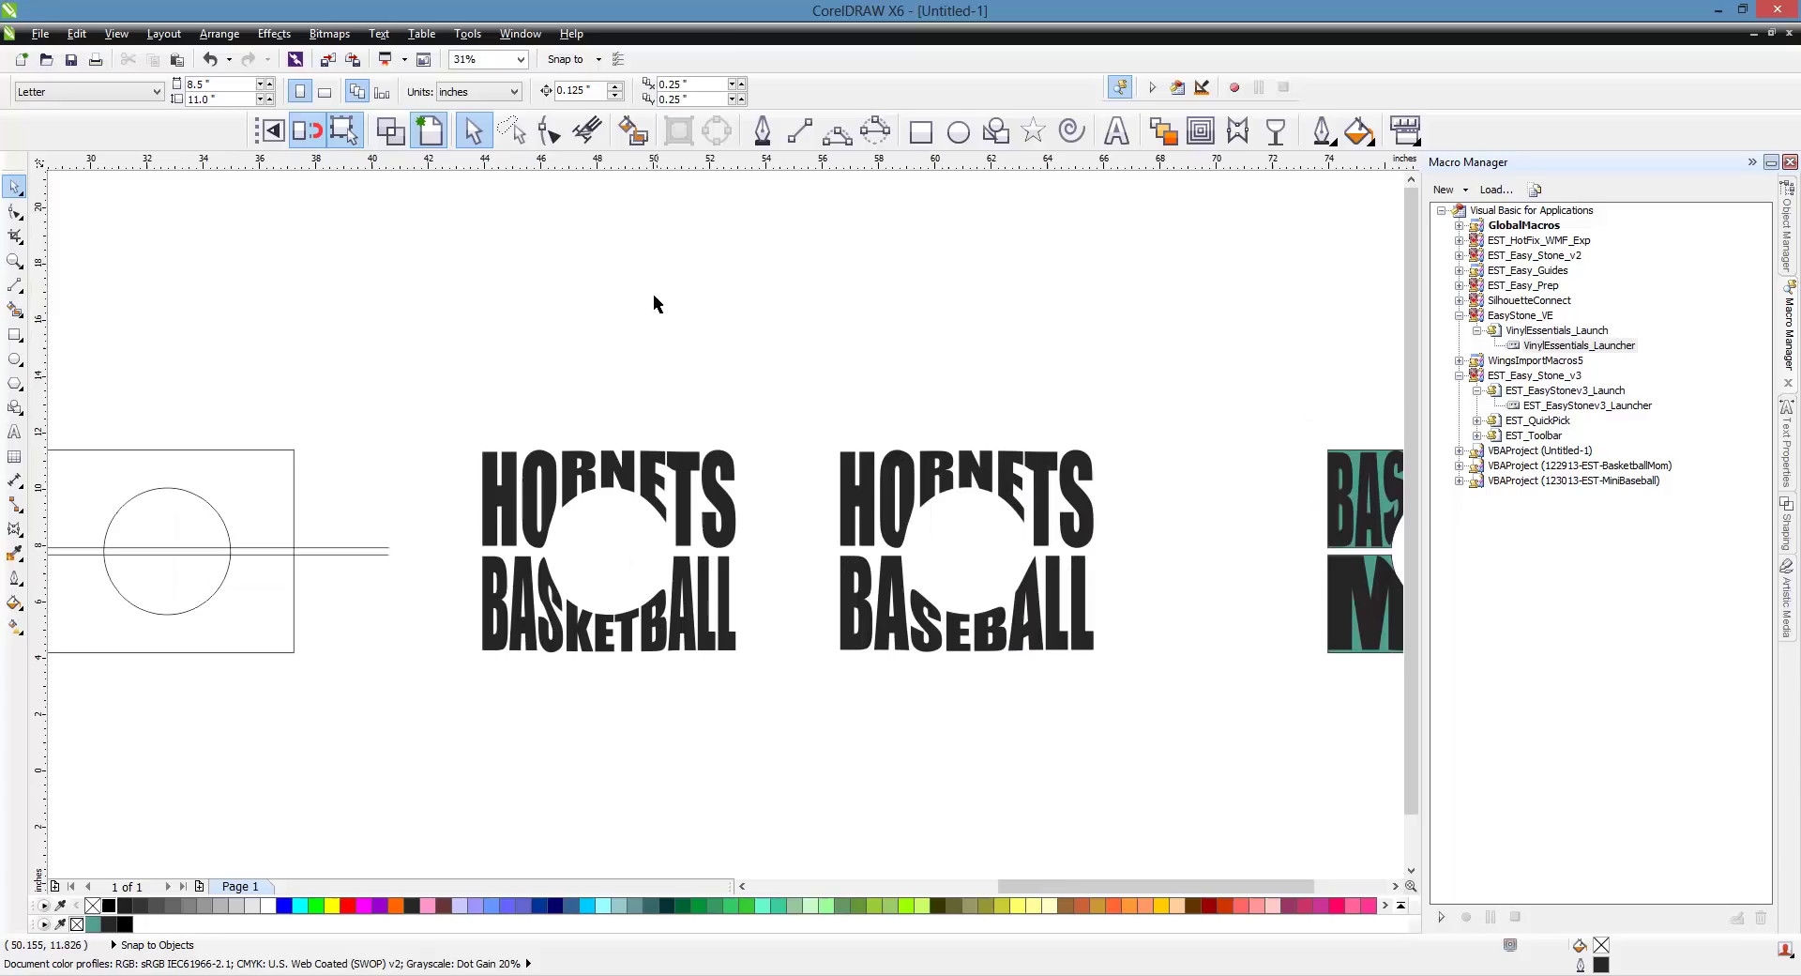
click(521, 34)
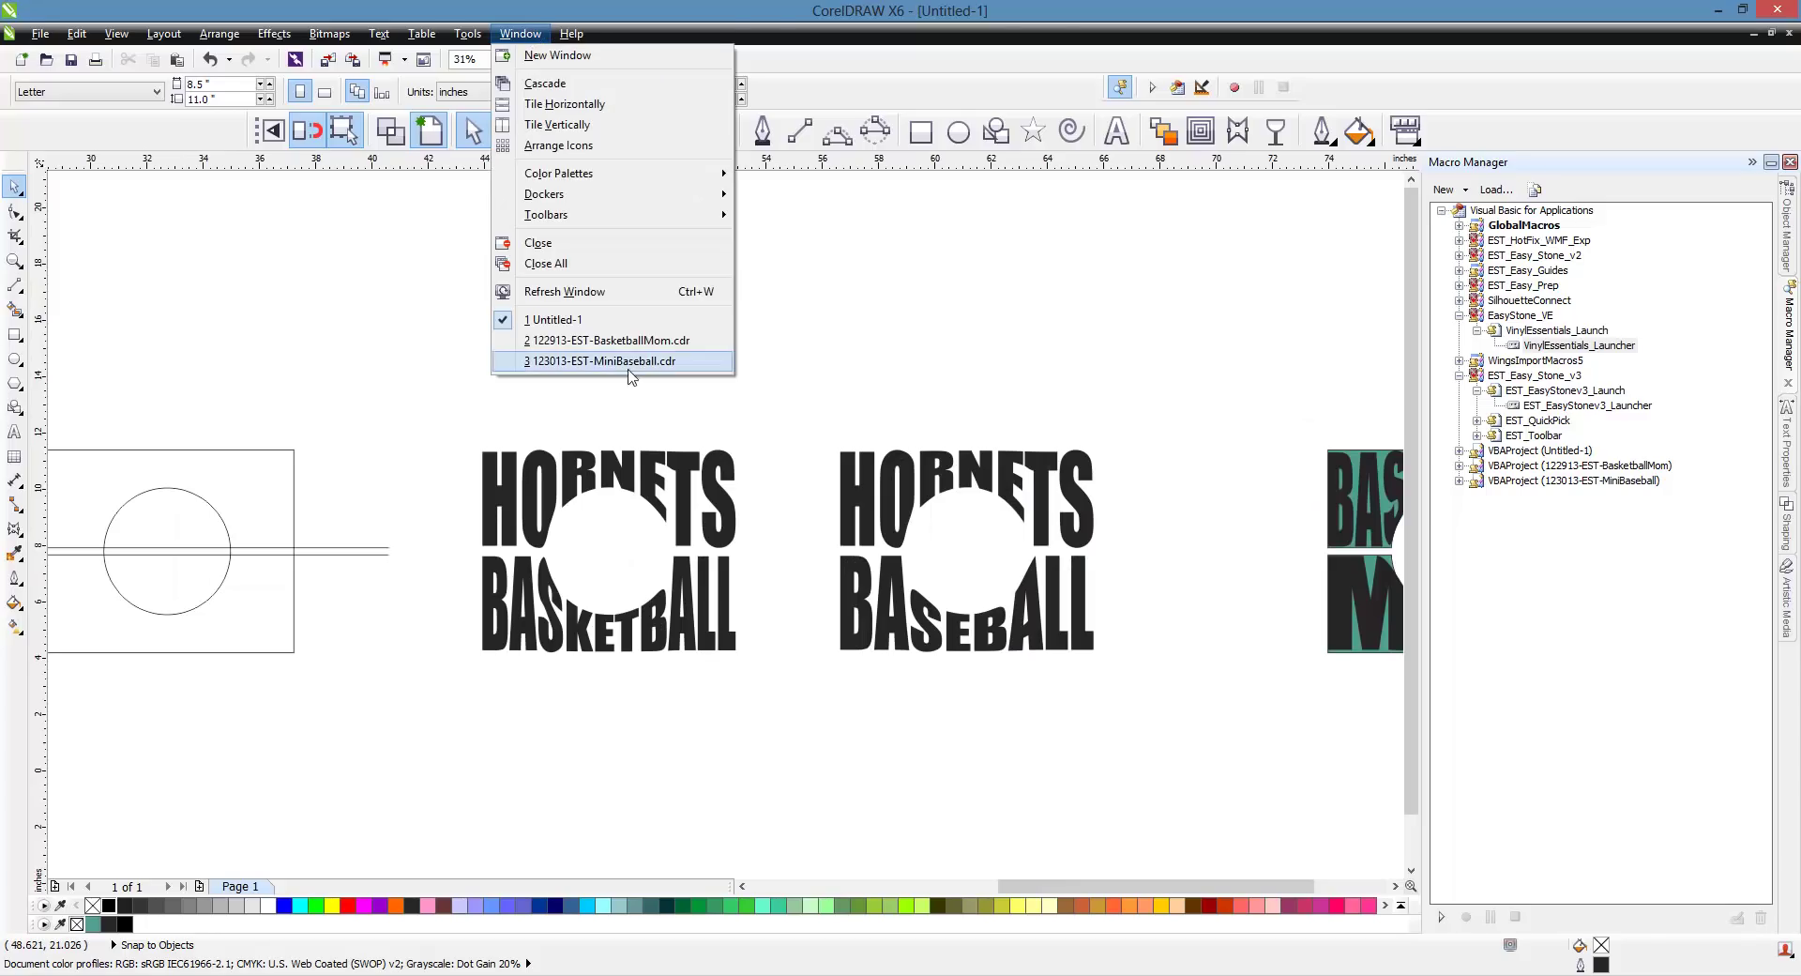
click(629, 341)
drag(172, 495, 390, 724)
click(521, 34)
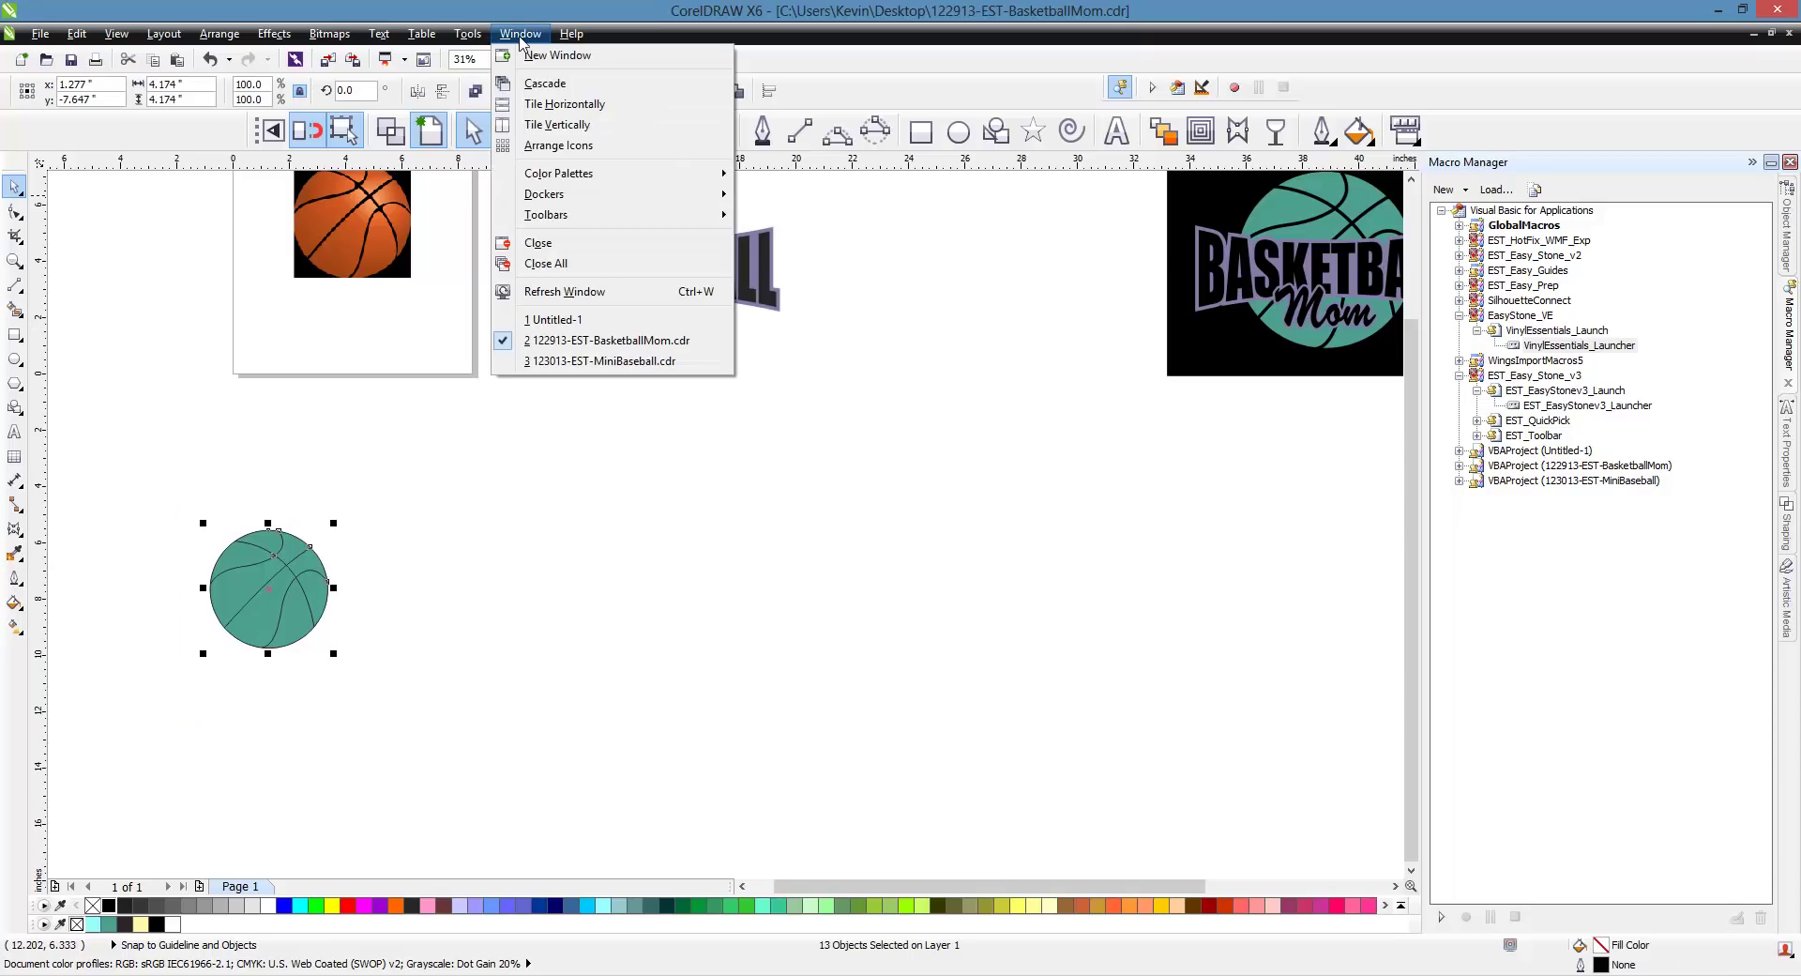
click(601, 322)
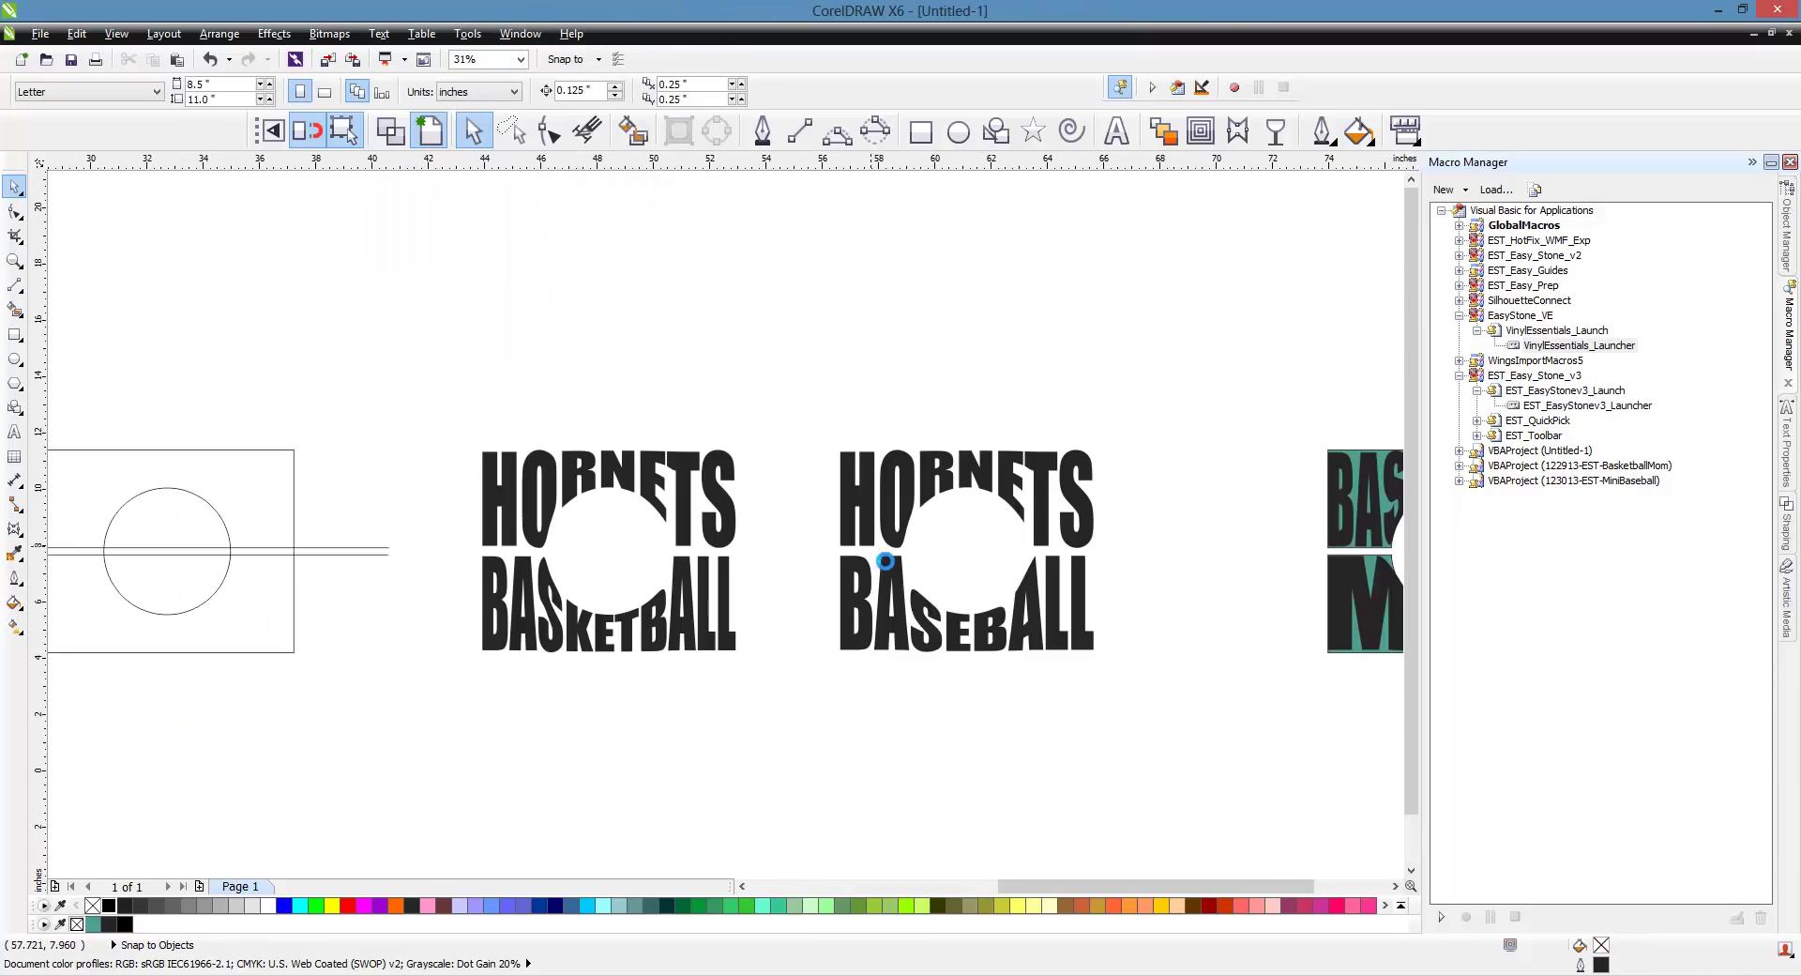
key(ctrl+v)
scroll(792, 377, down, 2)
- Place the basketball on the circle, size it to 4 inches, and group its 13 parts
drag(73, 681, 710, 459)
scroll(710, 459, up, 2)
scroll(715, 457, up, 3)
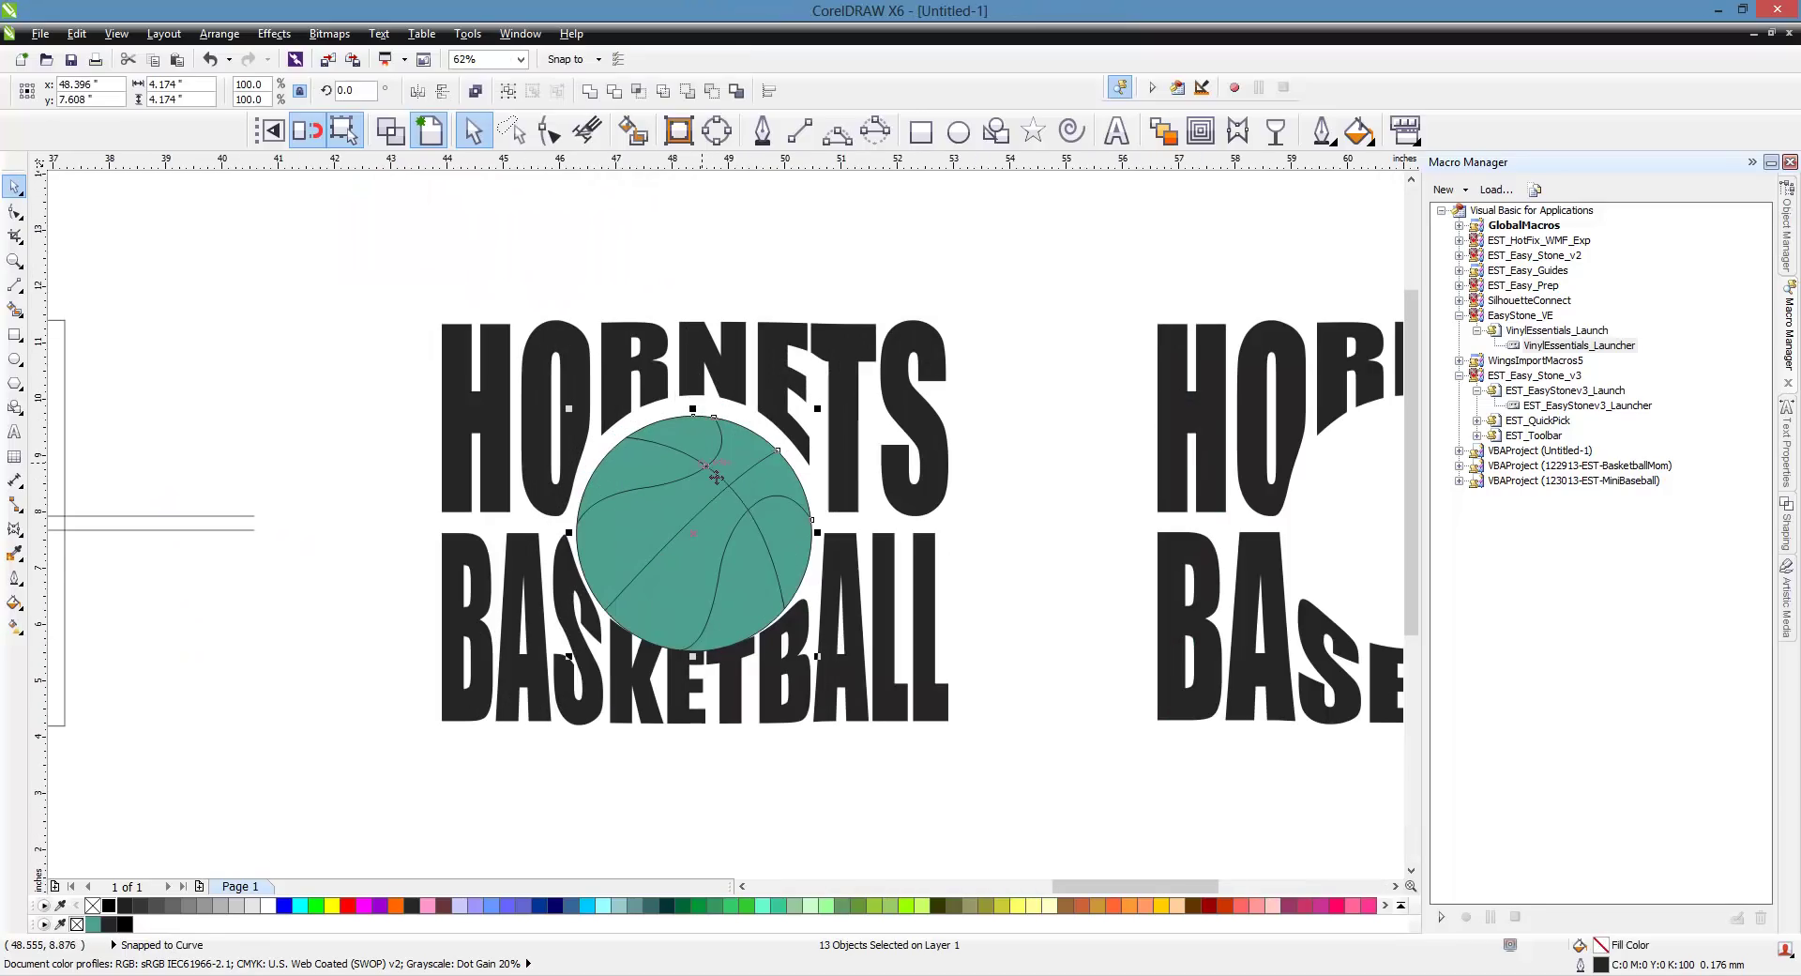
text(4)
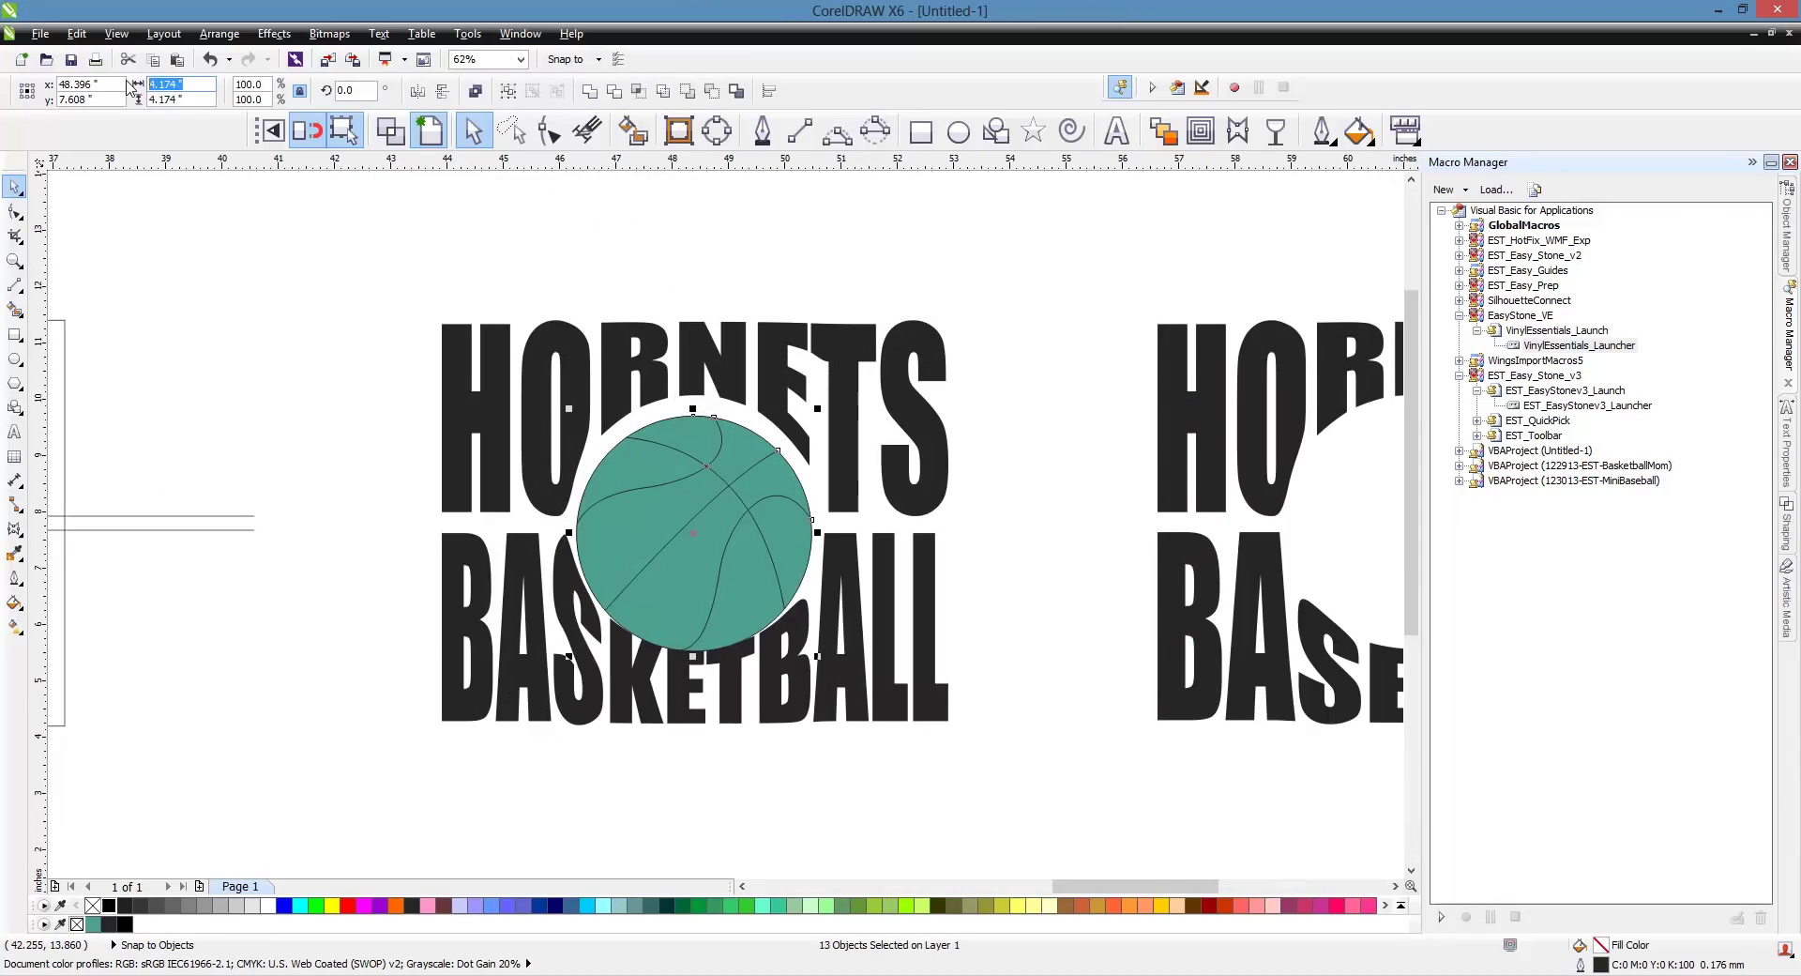
key(Return)
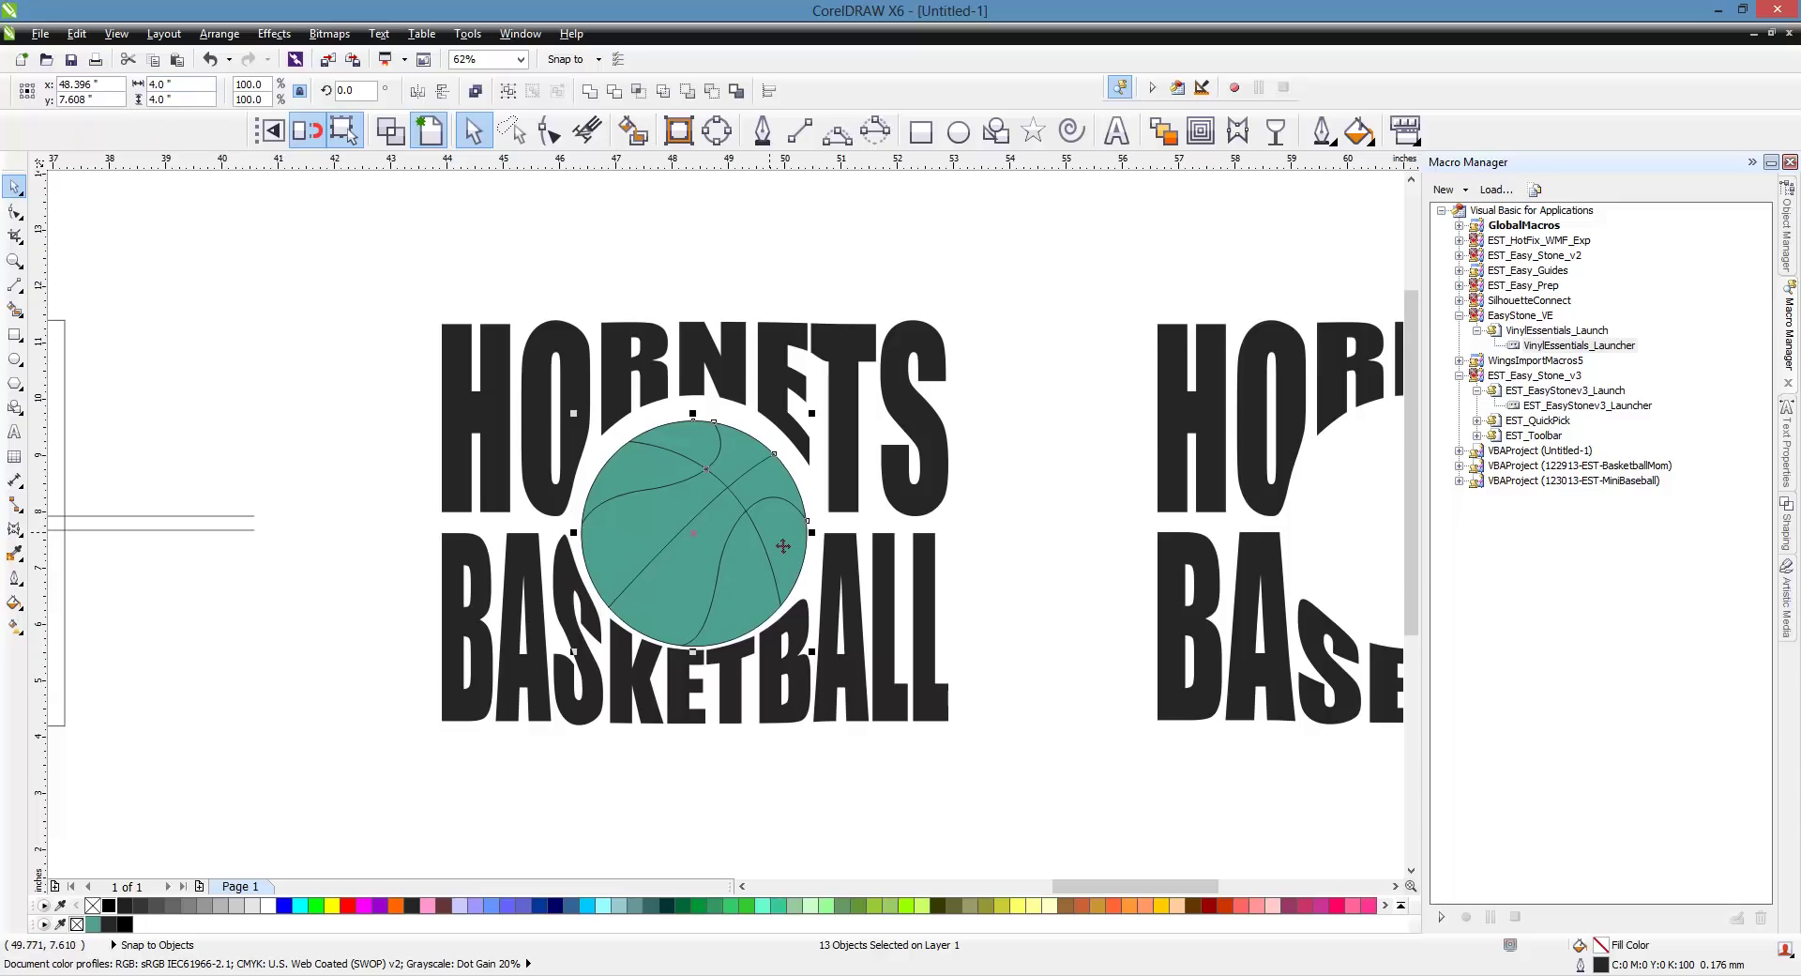
key(ctrl+g)
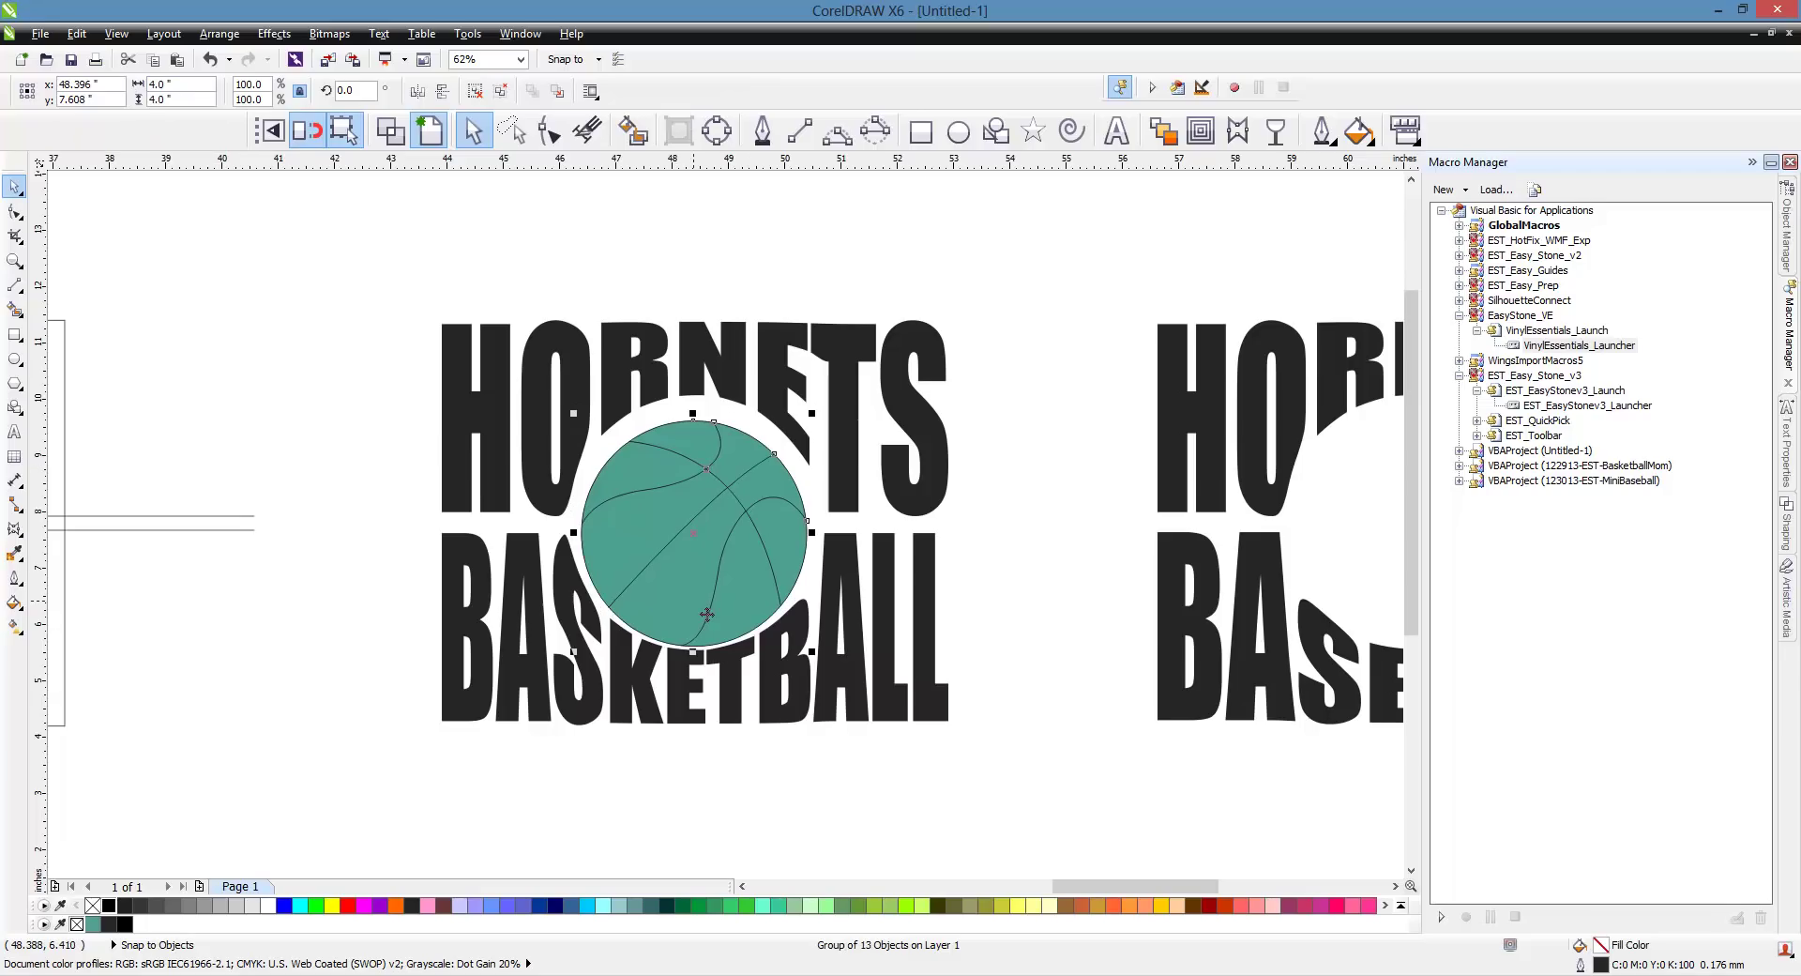
- Group the HORNETS and BASKETBALL words together
click(853, 447)
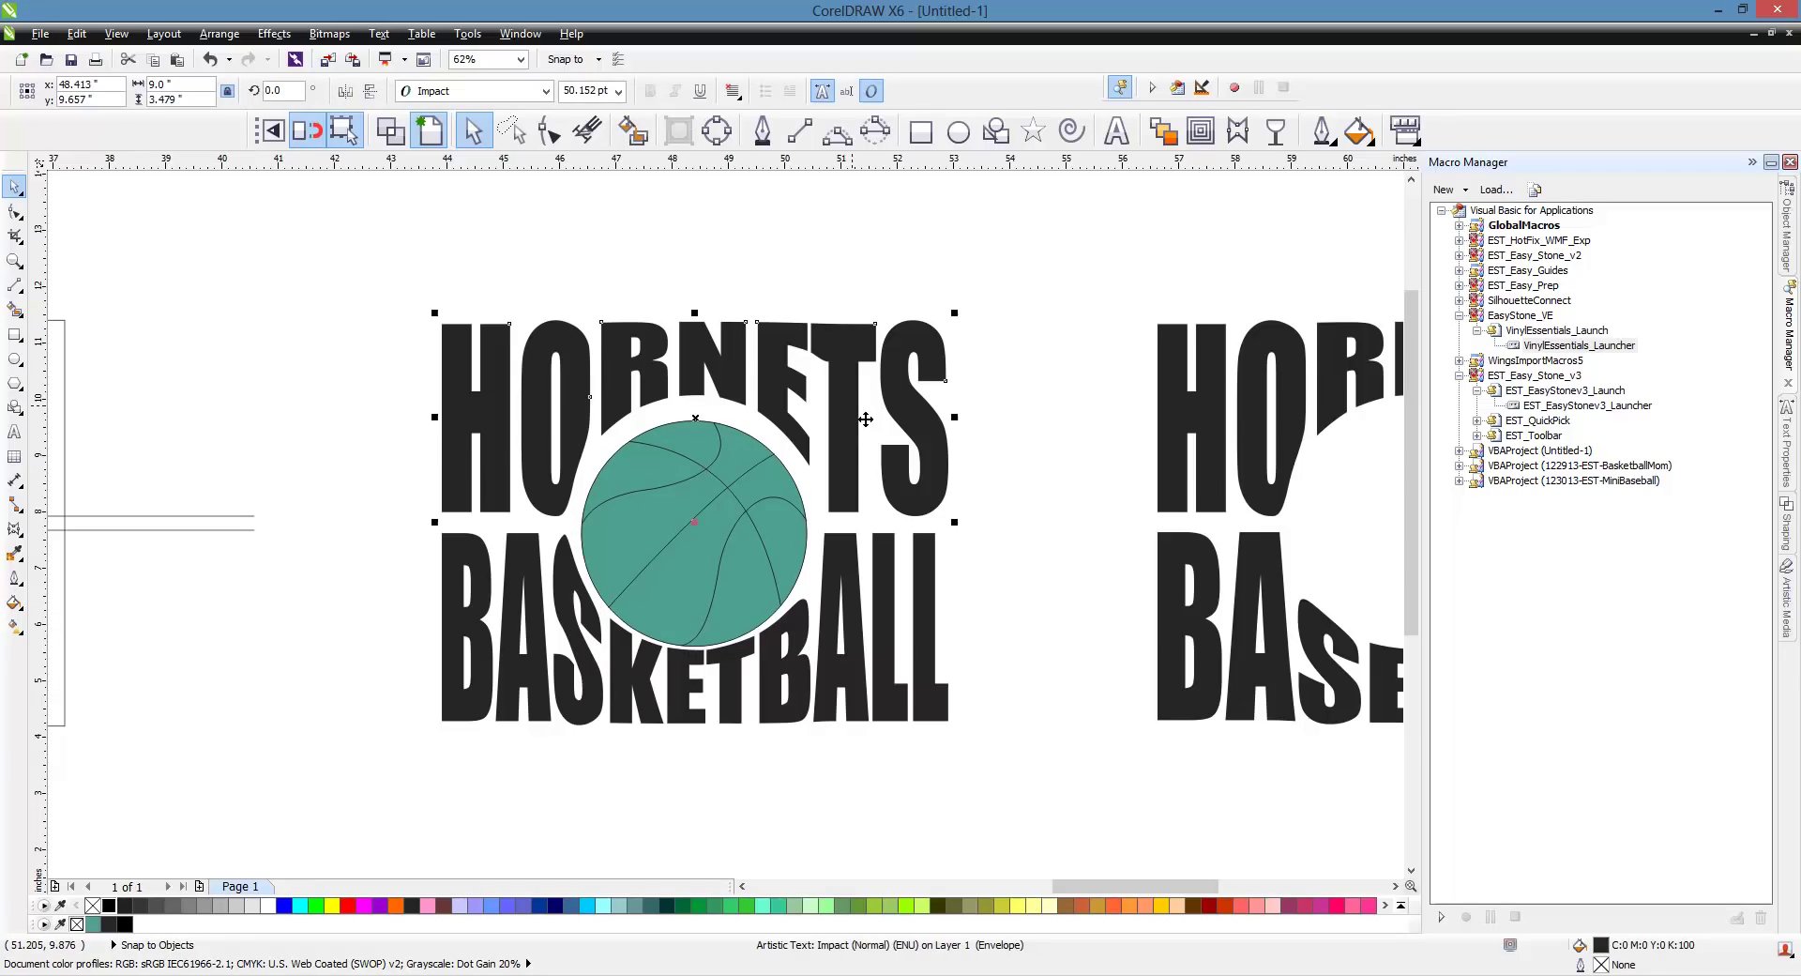
shift+click(867, 605)
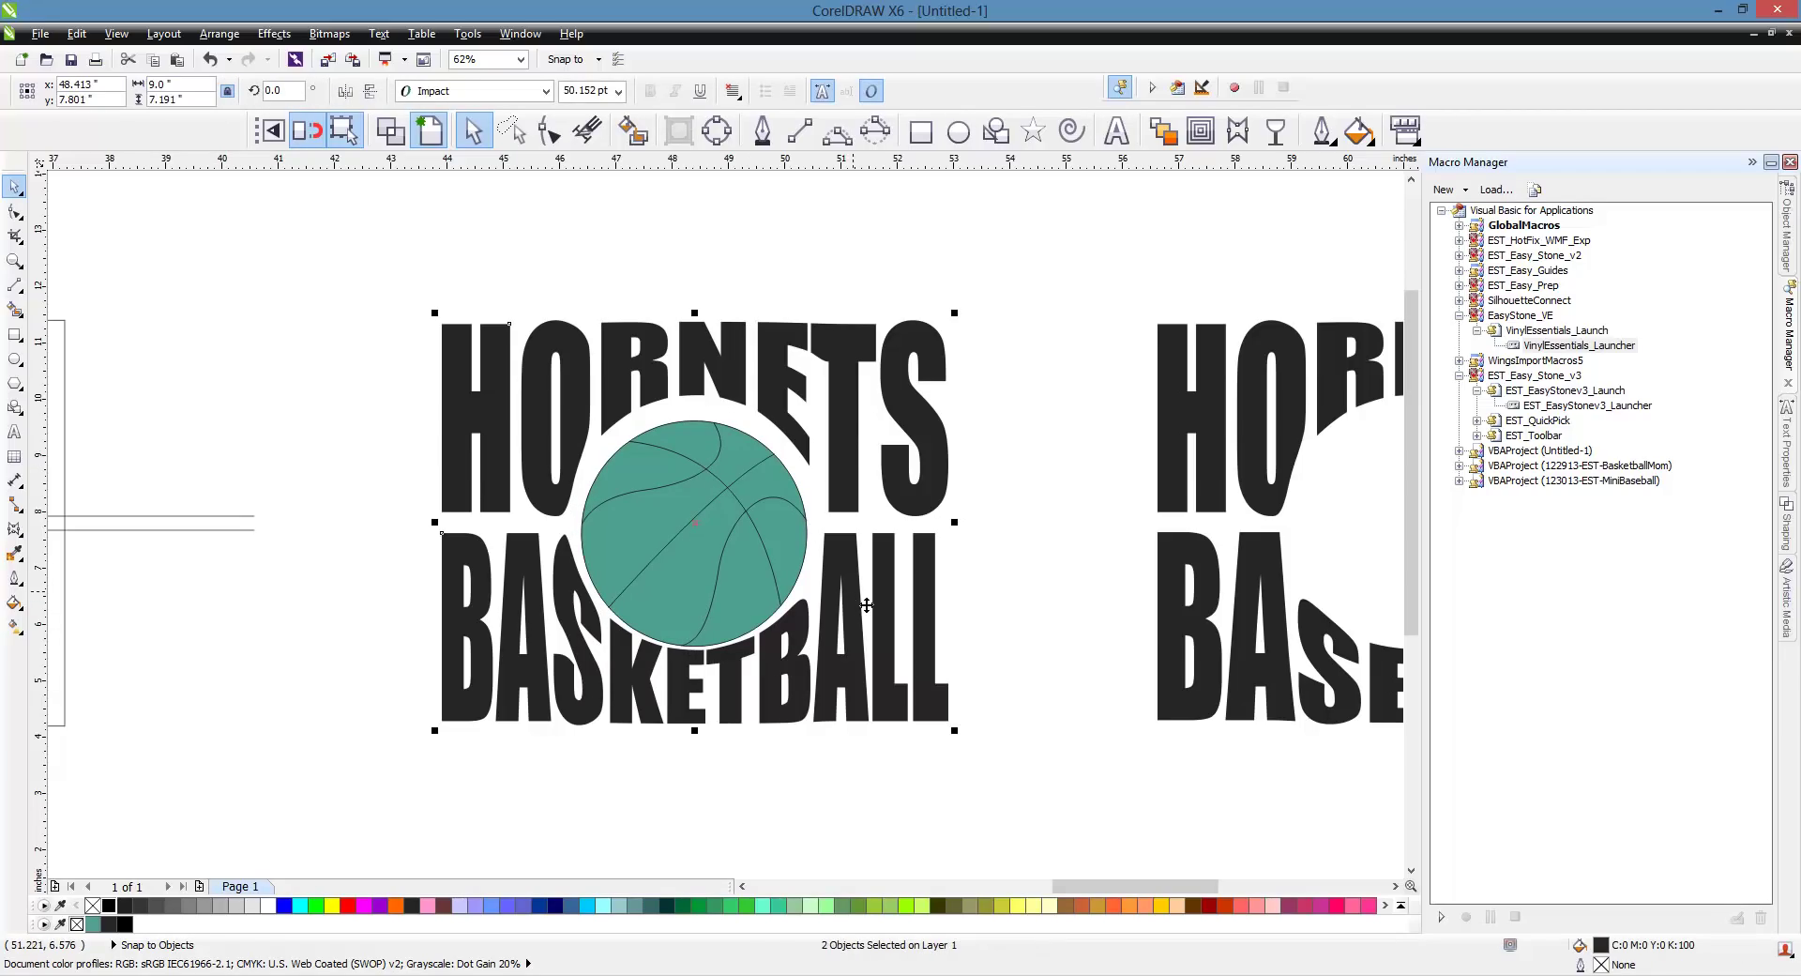
key(ctrl+g)
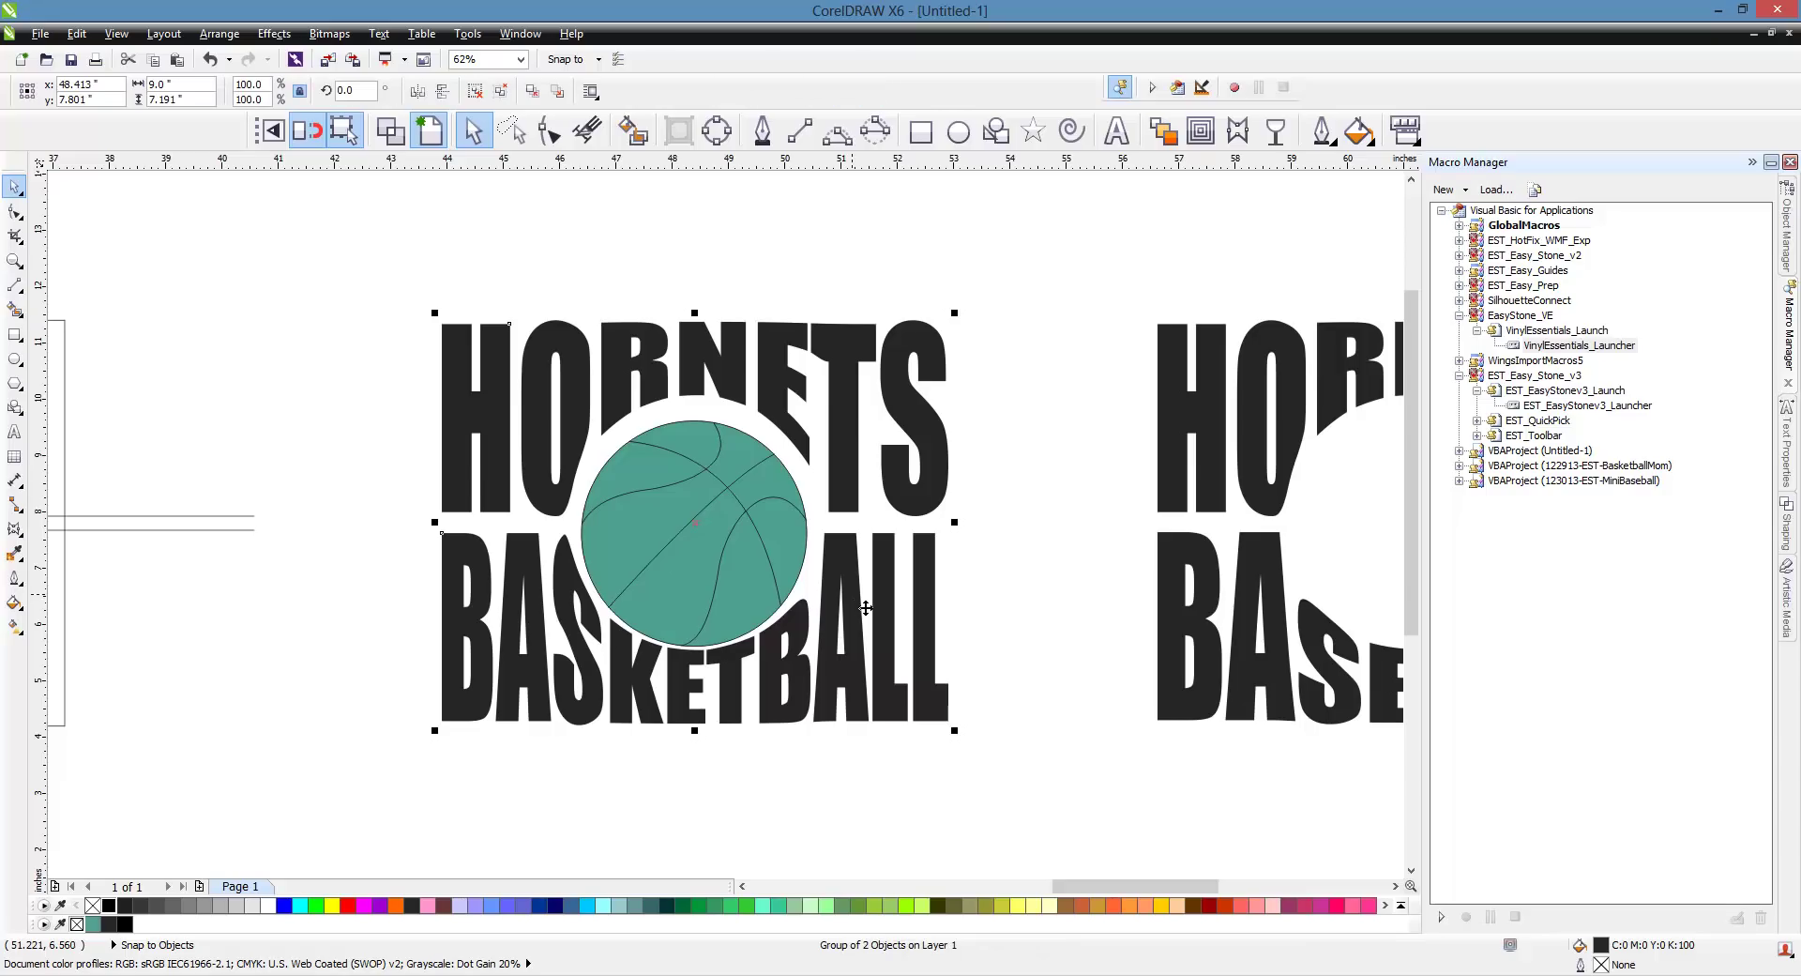
- Centre the basketball group vertically on the lettering group
click(965, 605)
click(791, 559)
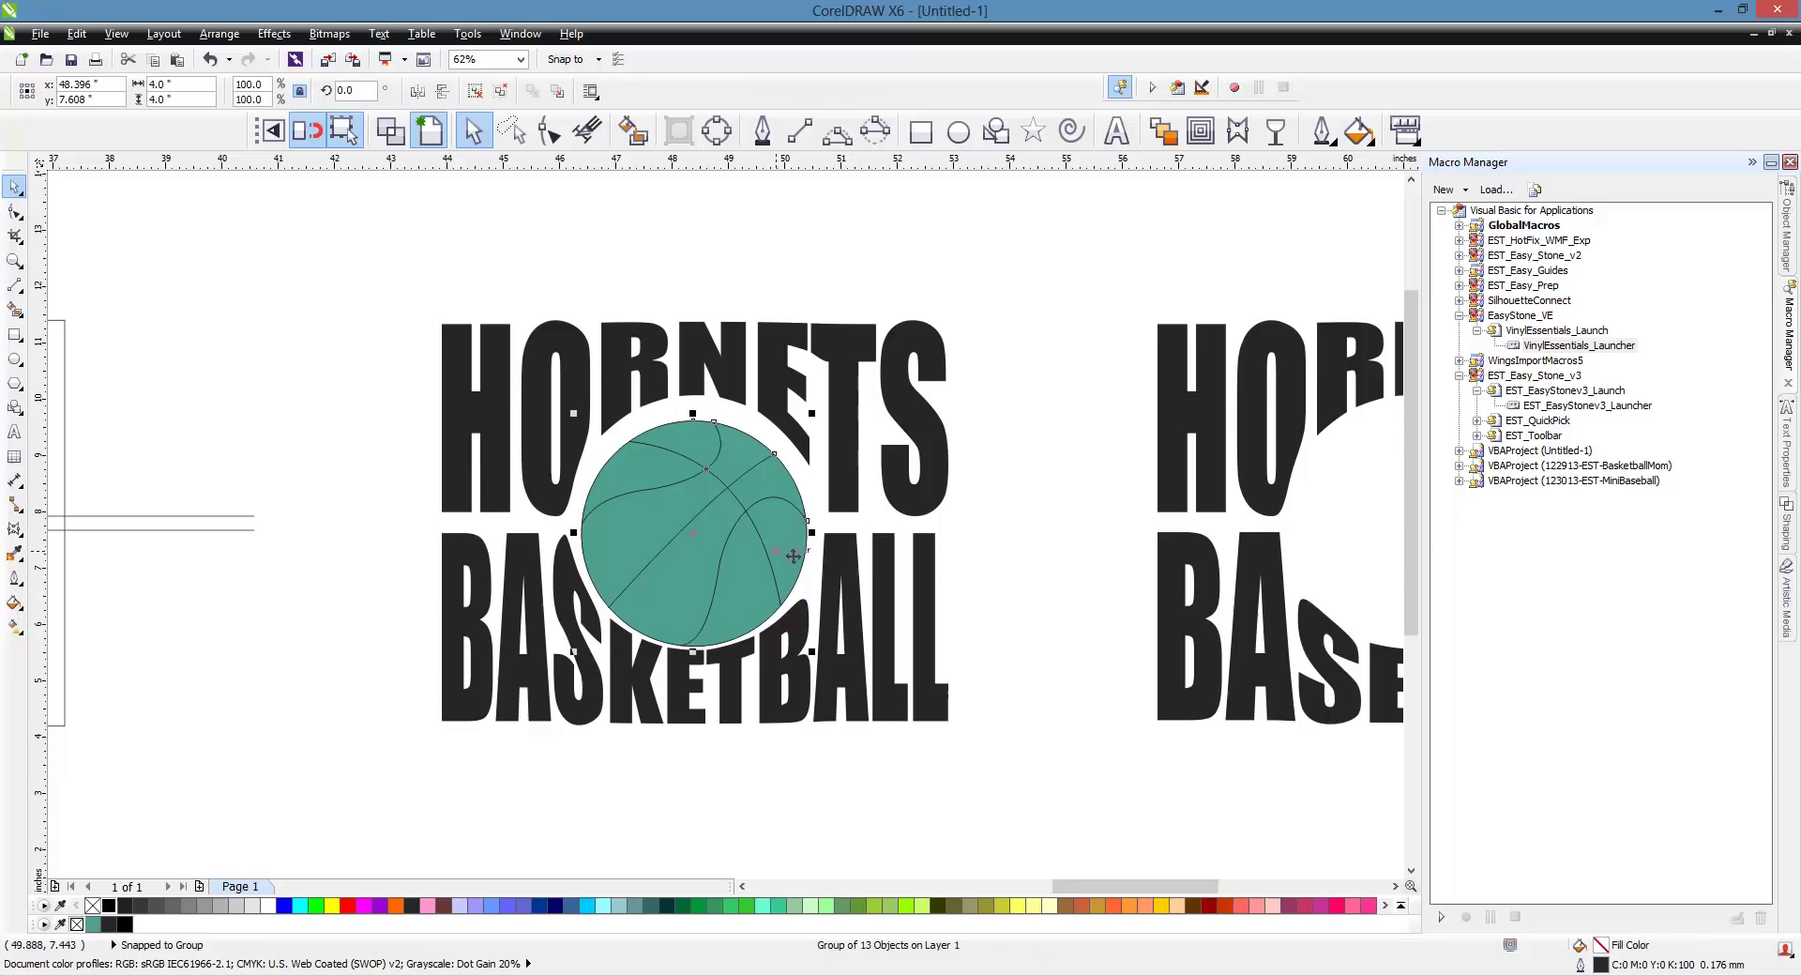
shift+click(852, 566)
key(e)
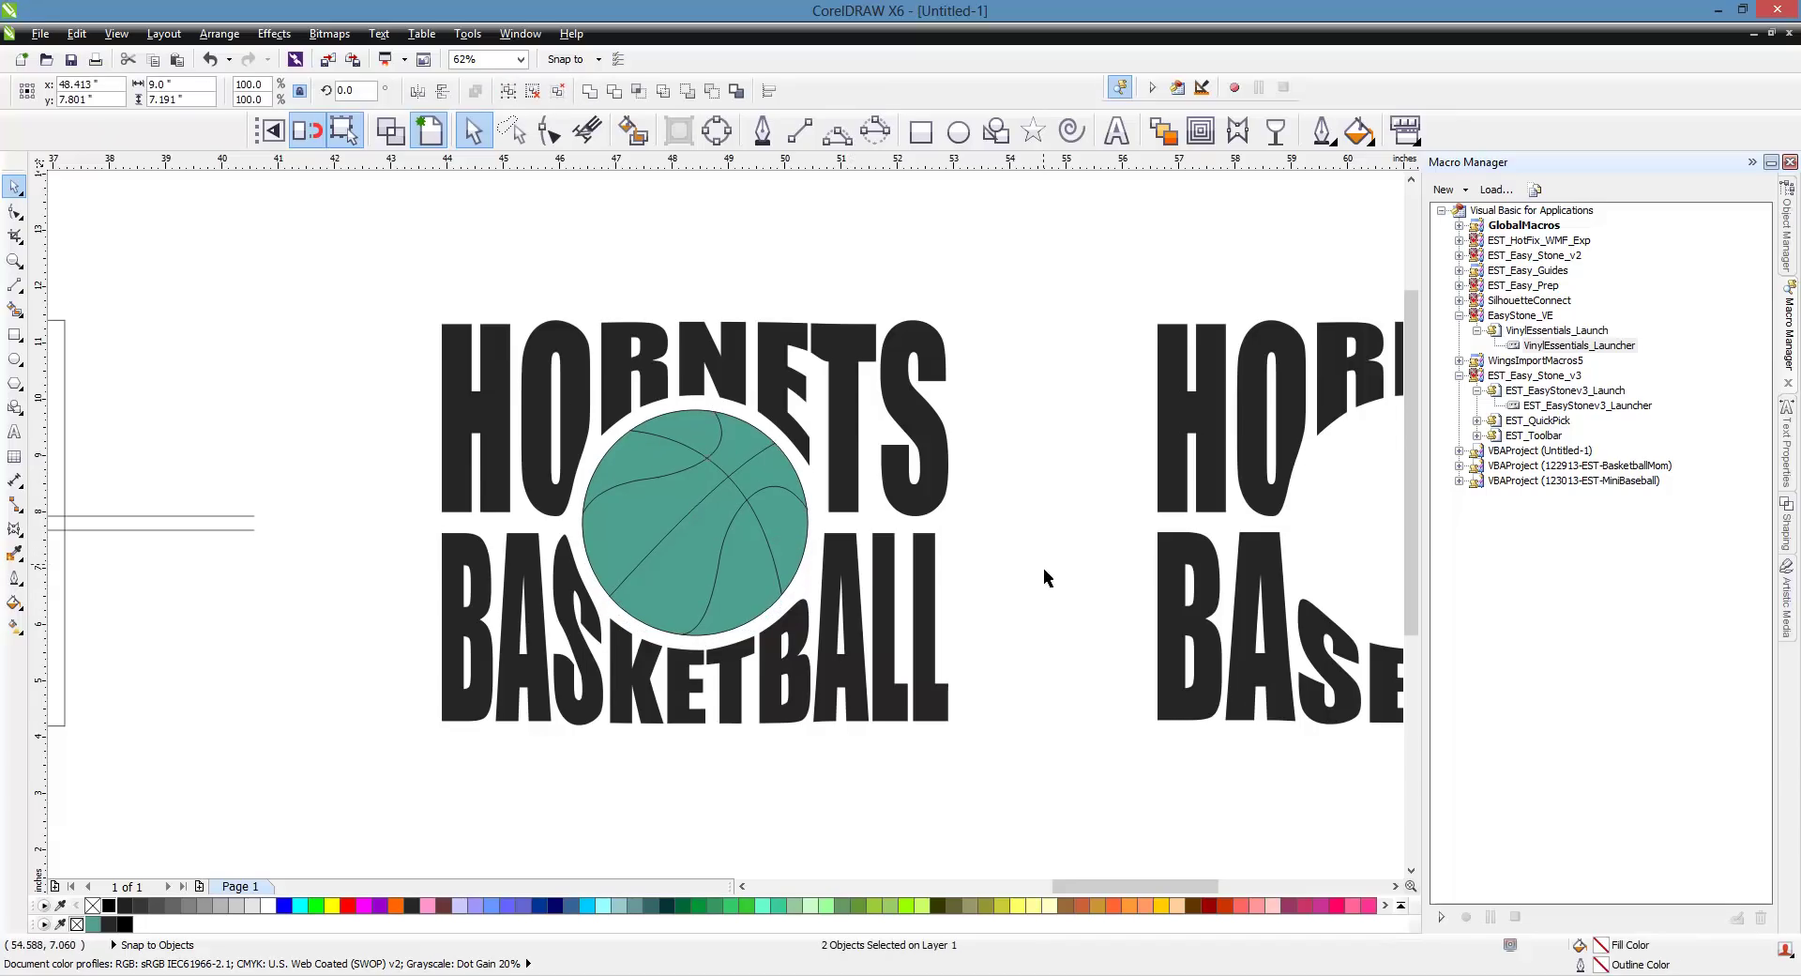
click(1050, 578)
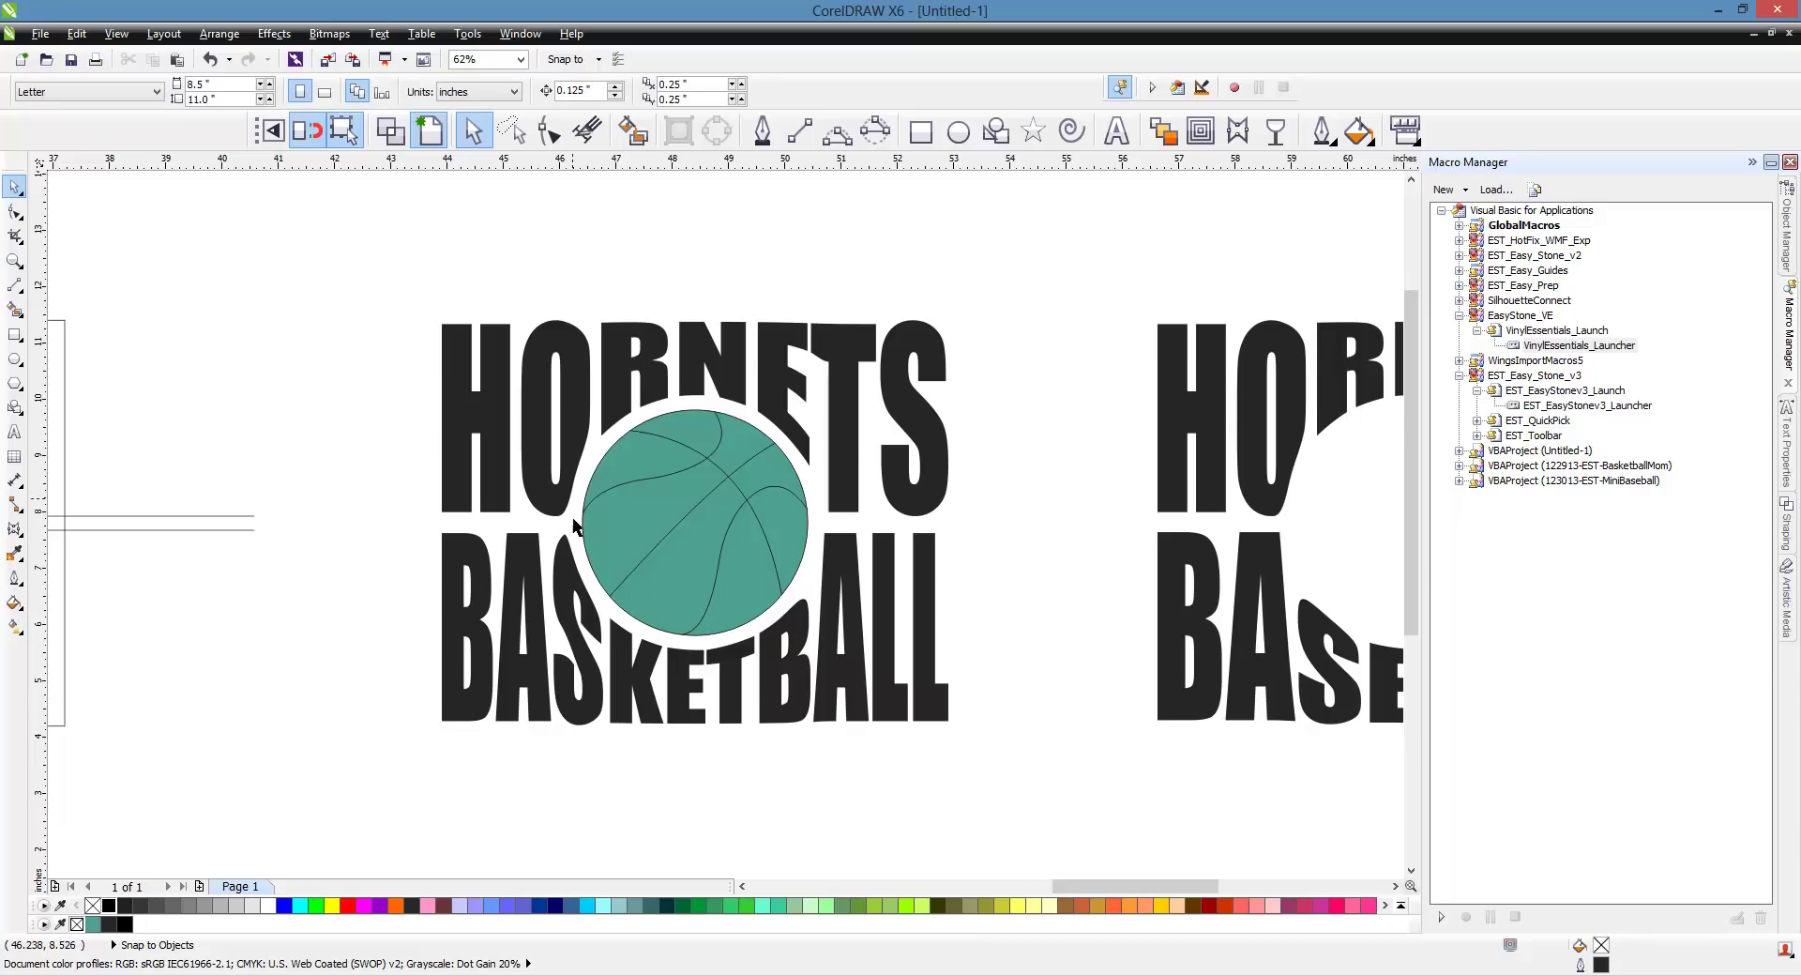
click(692, 563)
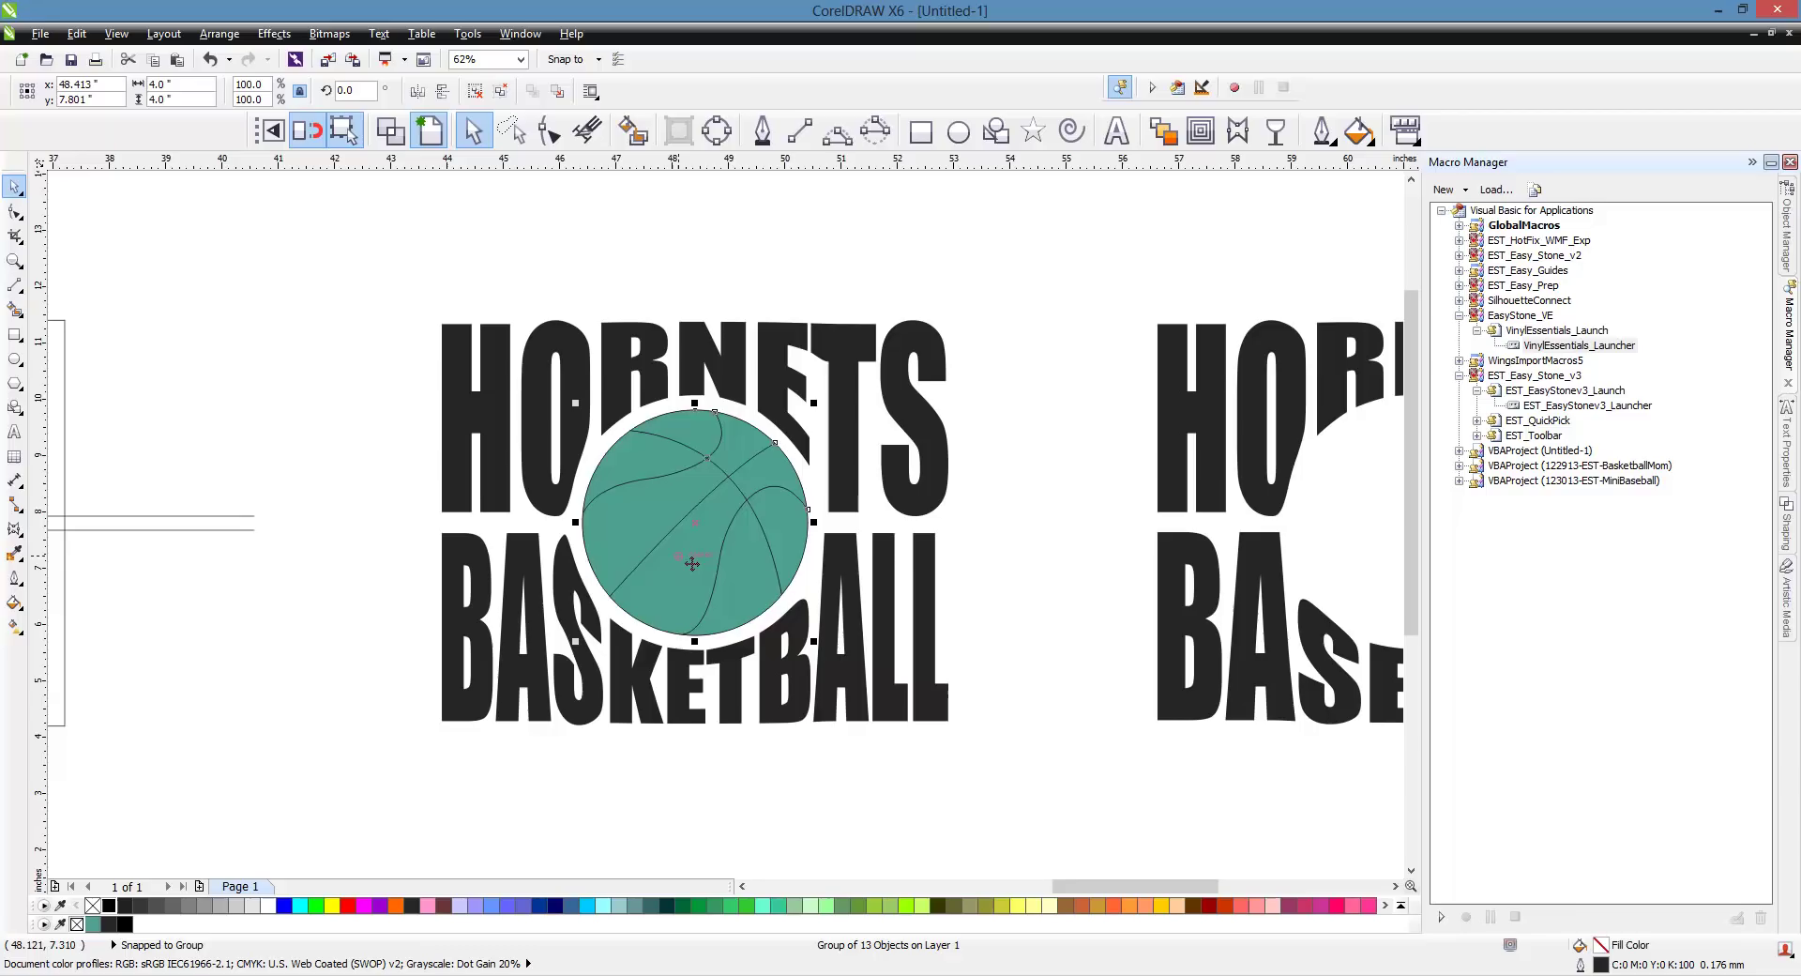
- Ungroup All on the basketball to separate its parts
right_click(678, 549)
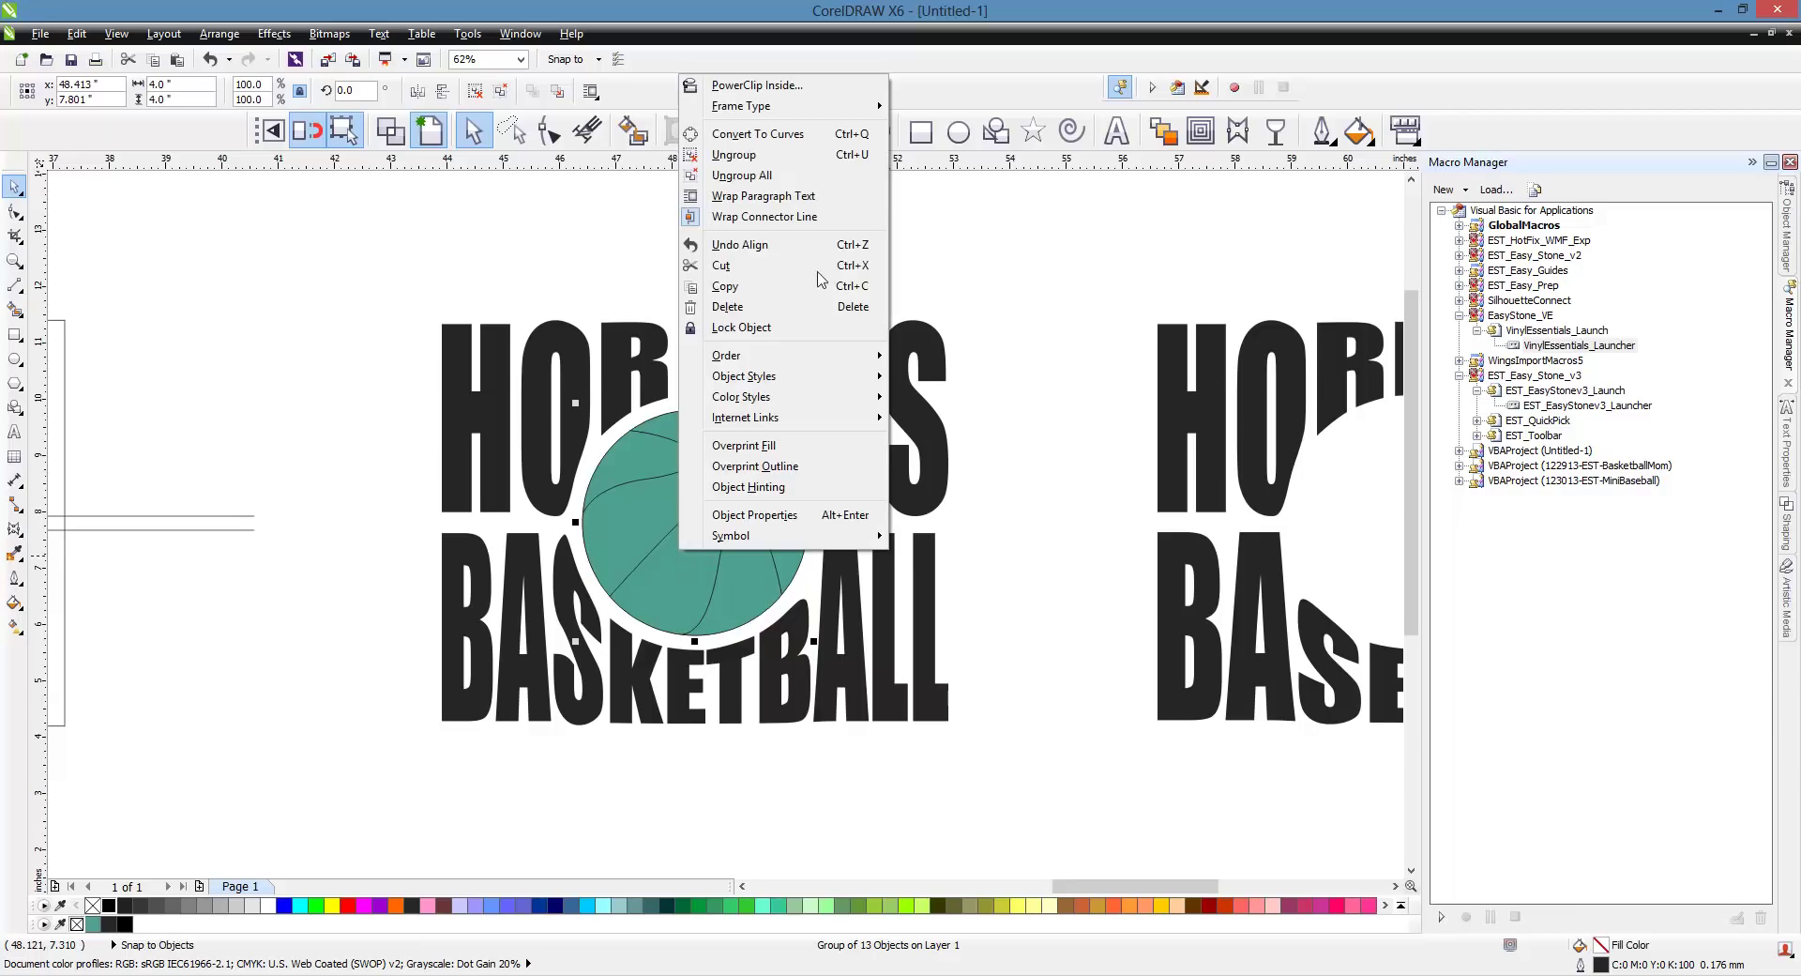
click(765, 177)
click(1037, 401)
click(760, 557)
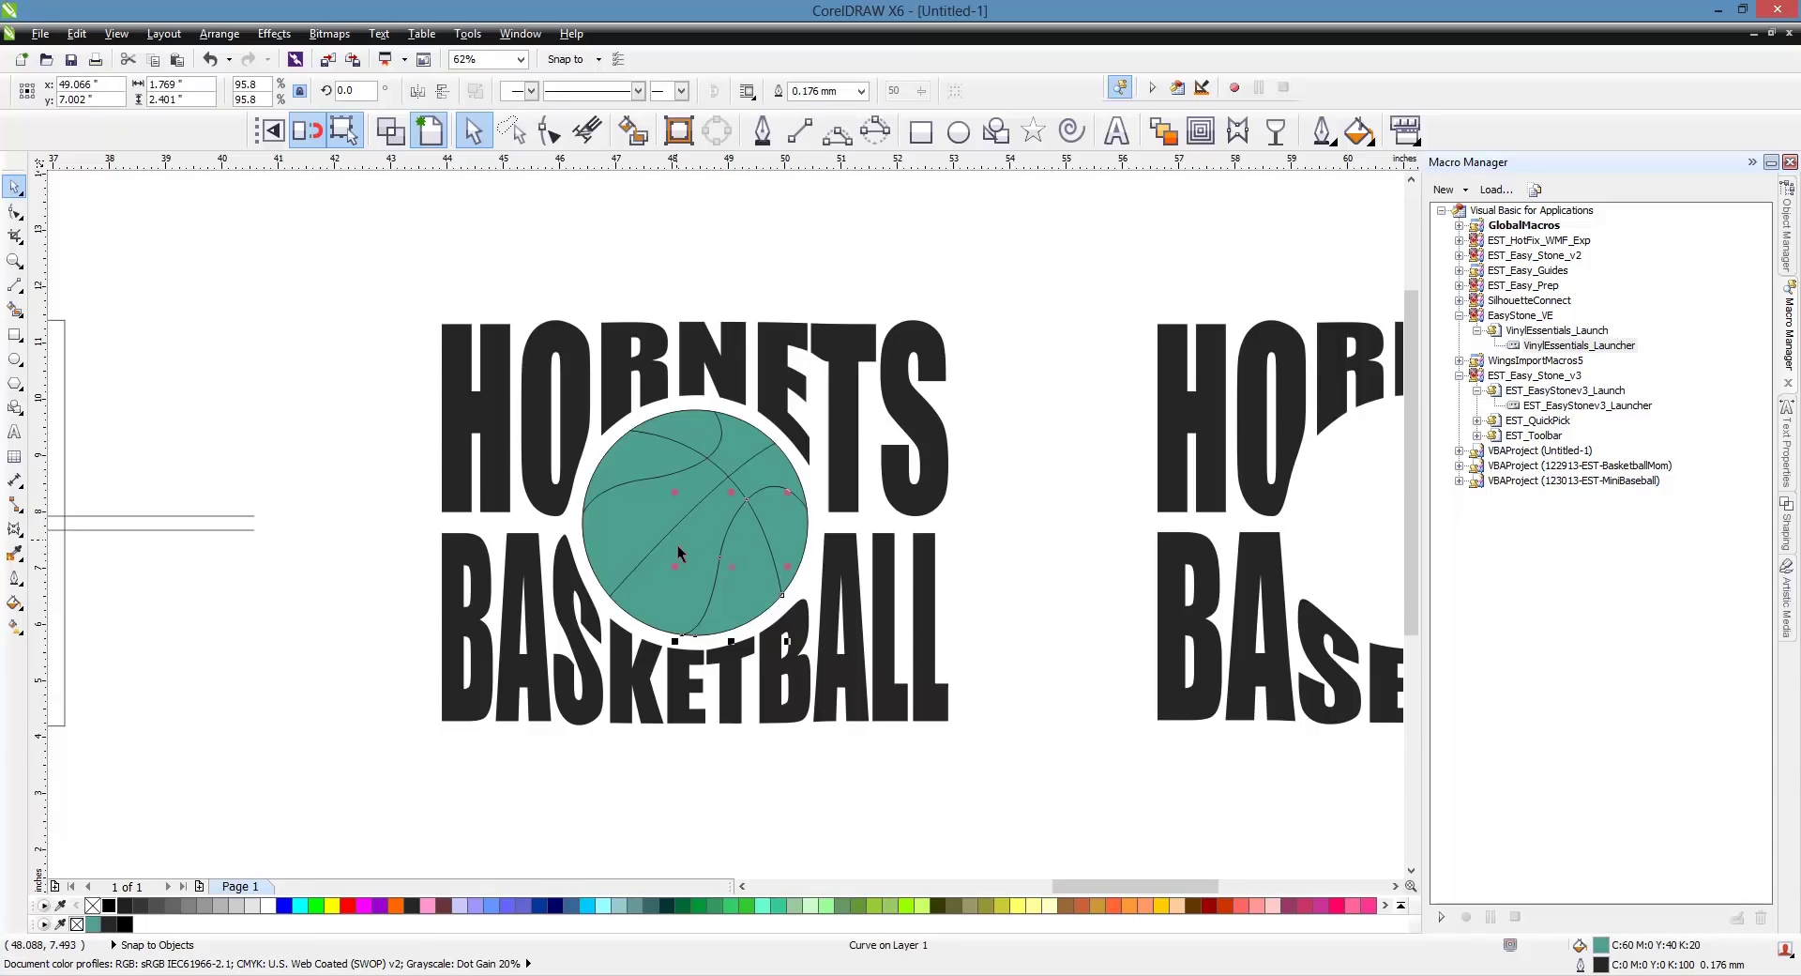
click(1051, 462)
- Give all the basketball's pieces a 2 mm outline
drag(1022, 364, 574, 641)
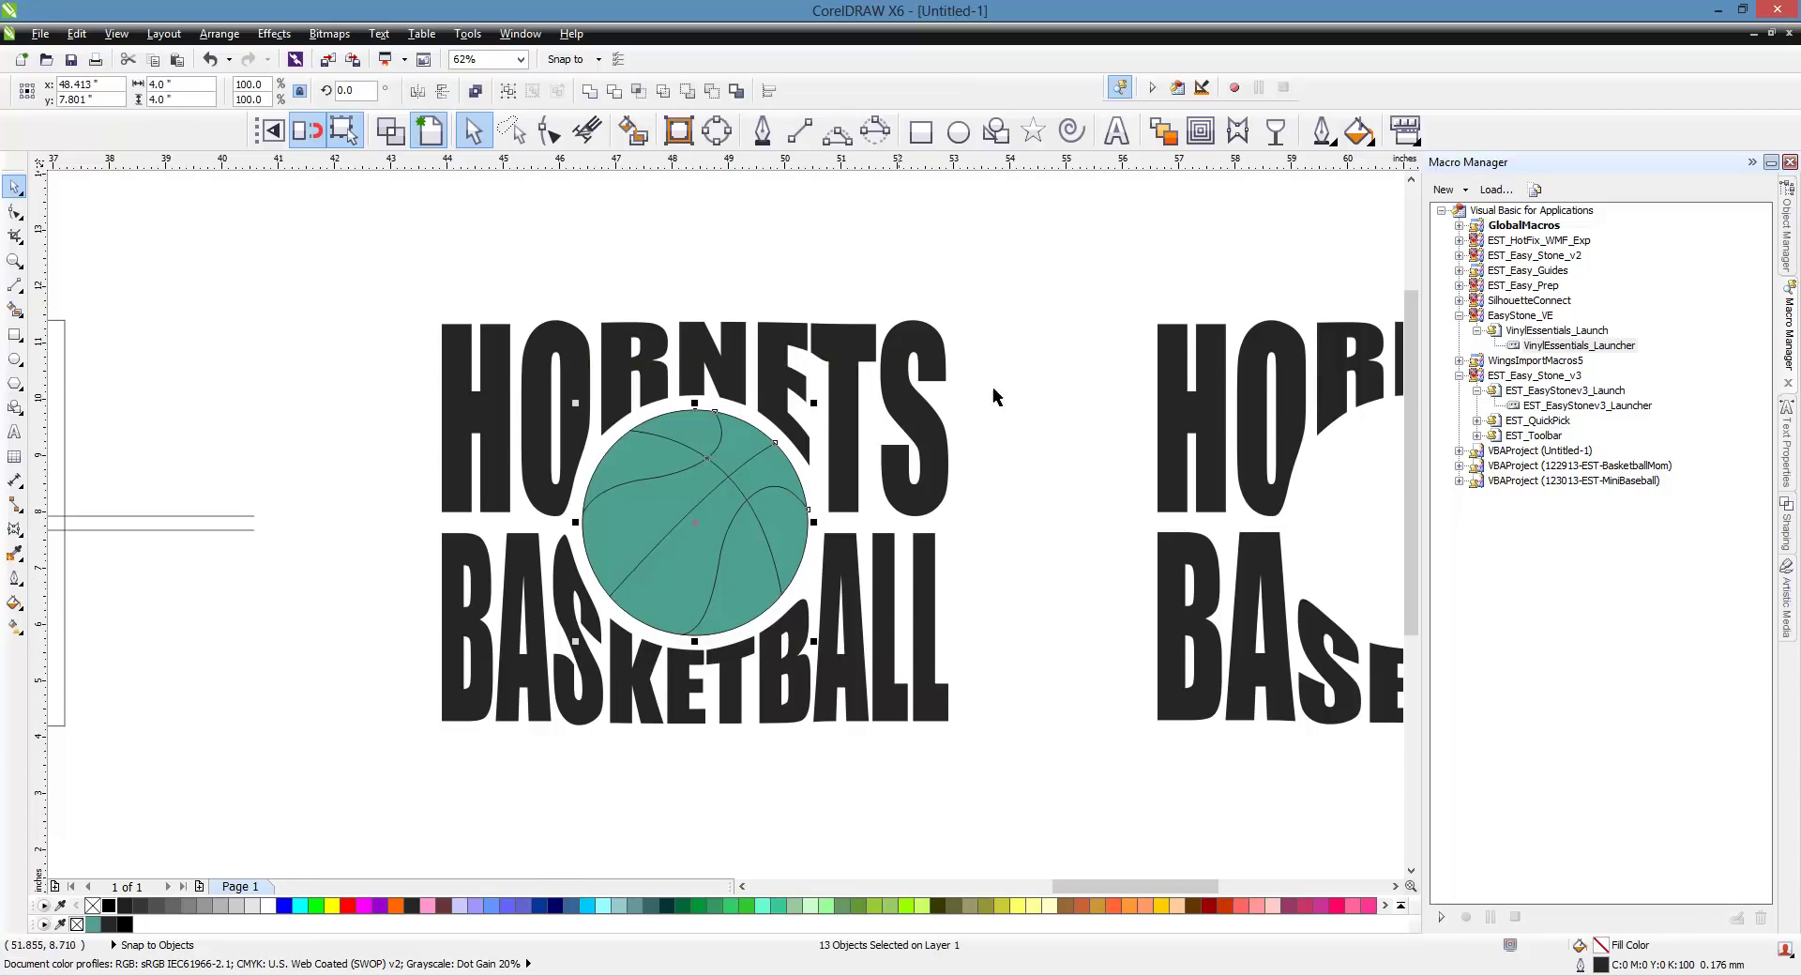
click(1321, 131)
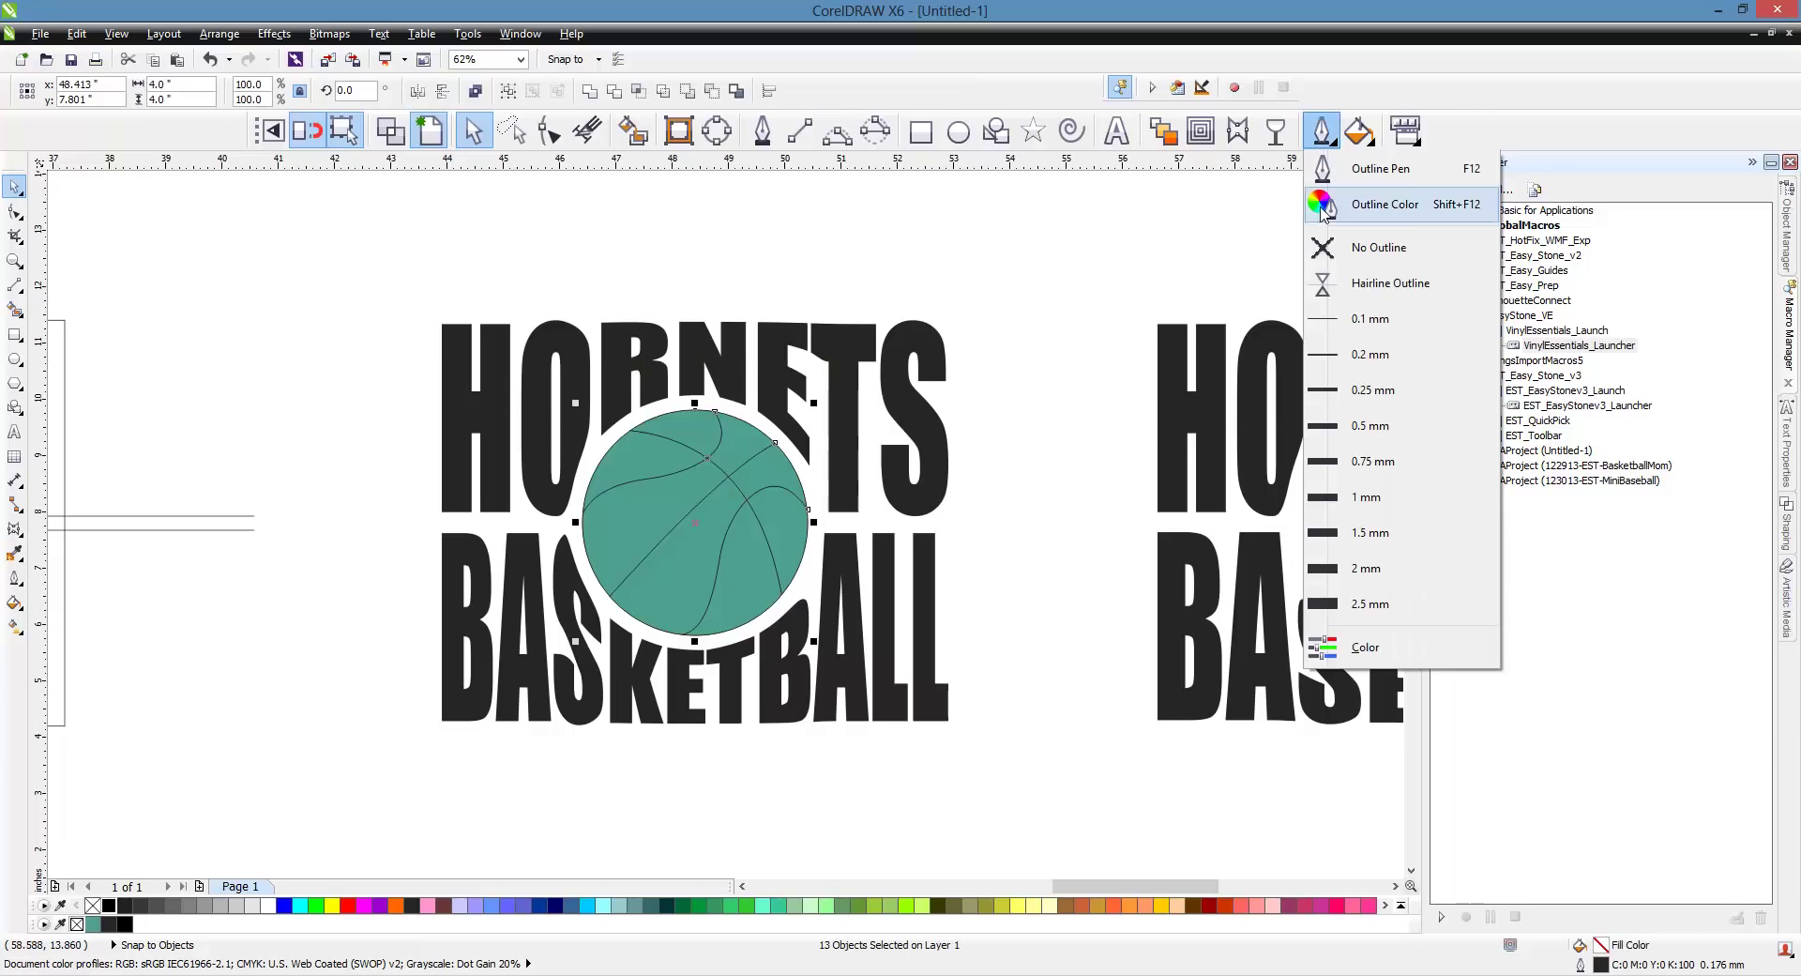
click(1342, 572)
click(1077, 549)
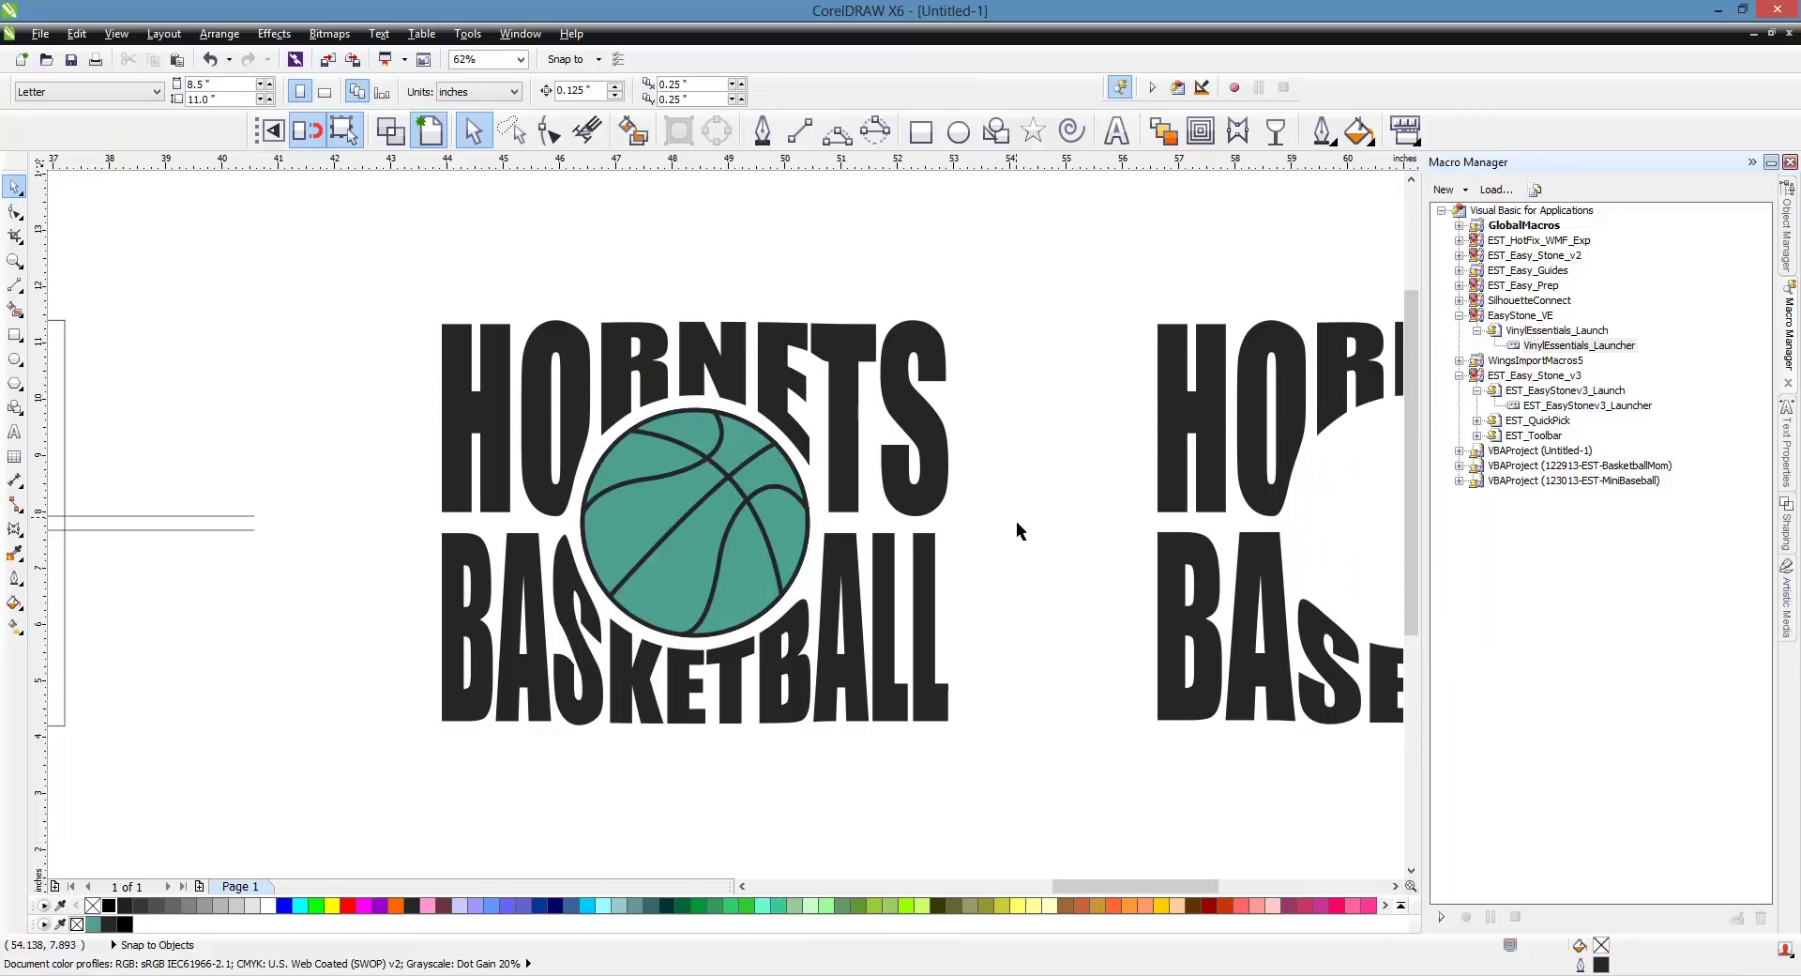
drag(1054, 363, 539, 659)
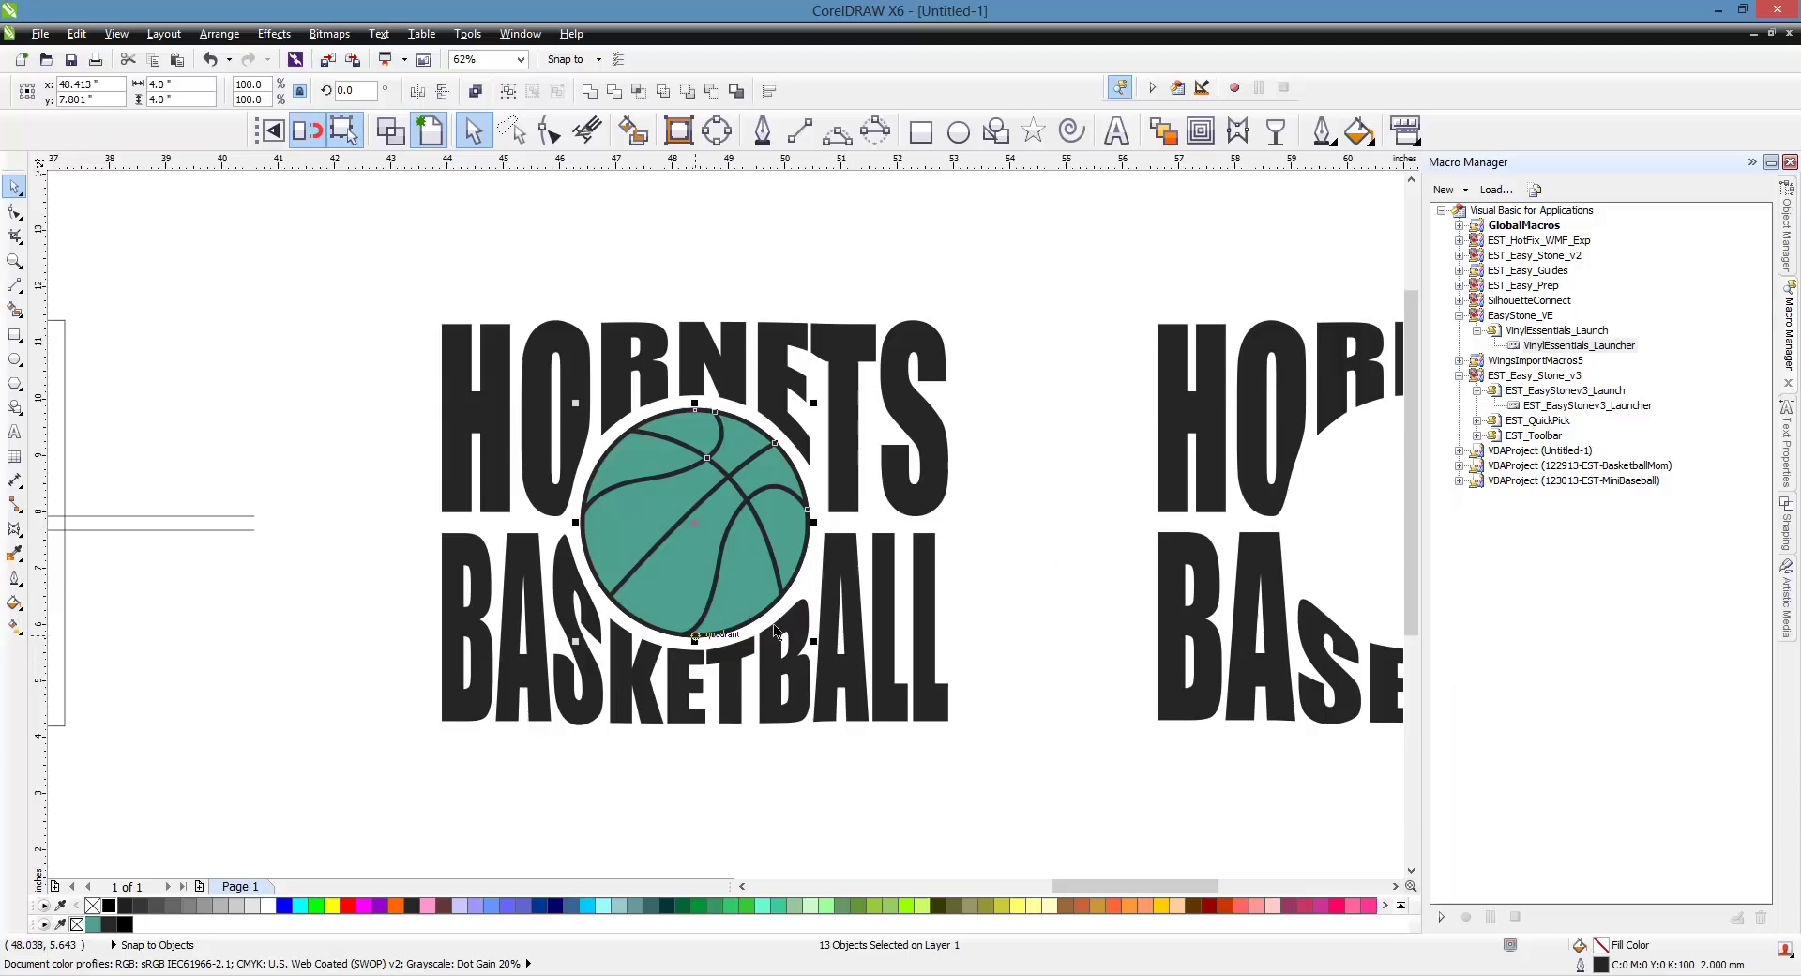
- Run Vinyl Essentials' Vinyl Spacer to turn the thick outlines into cut gaps
double_click(1566, 345)
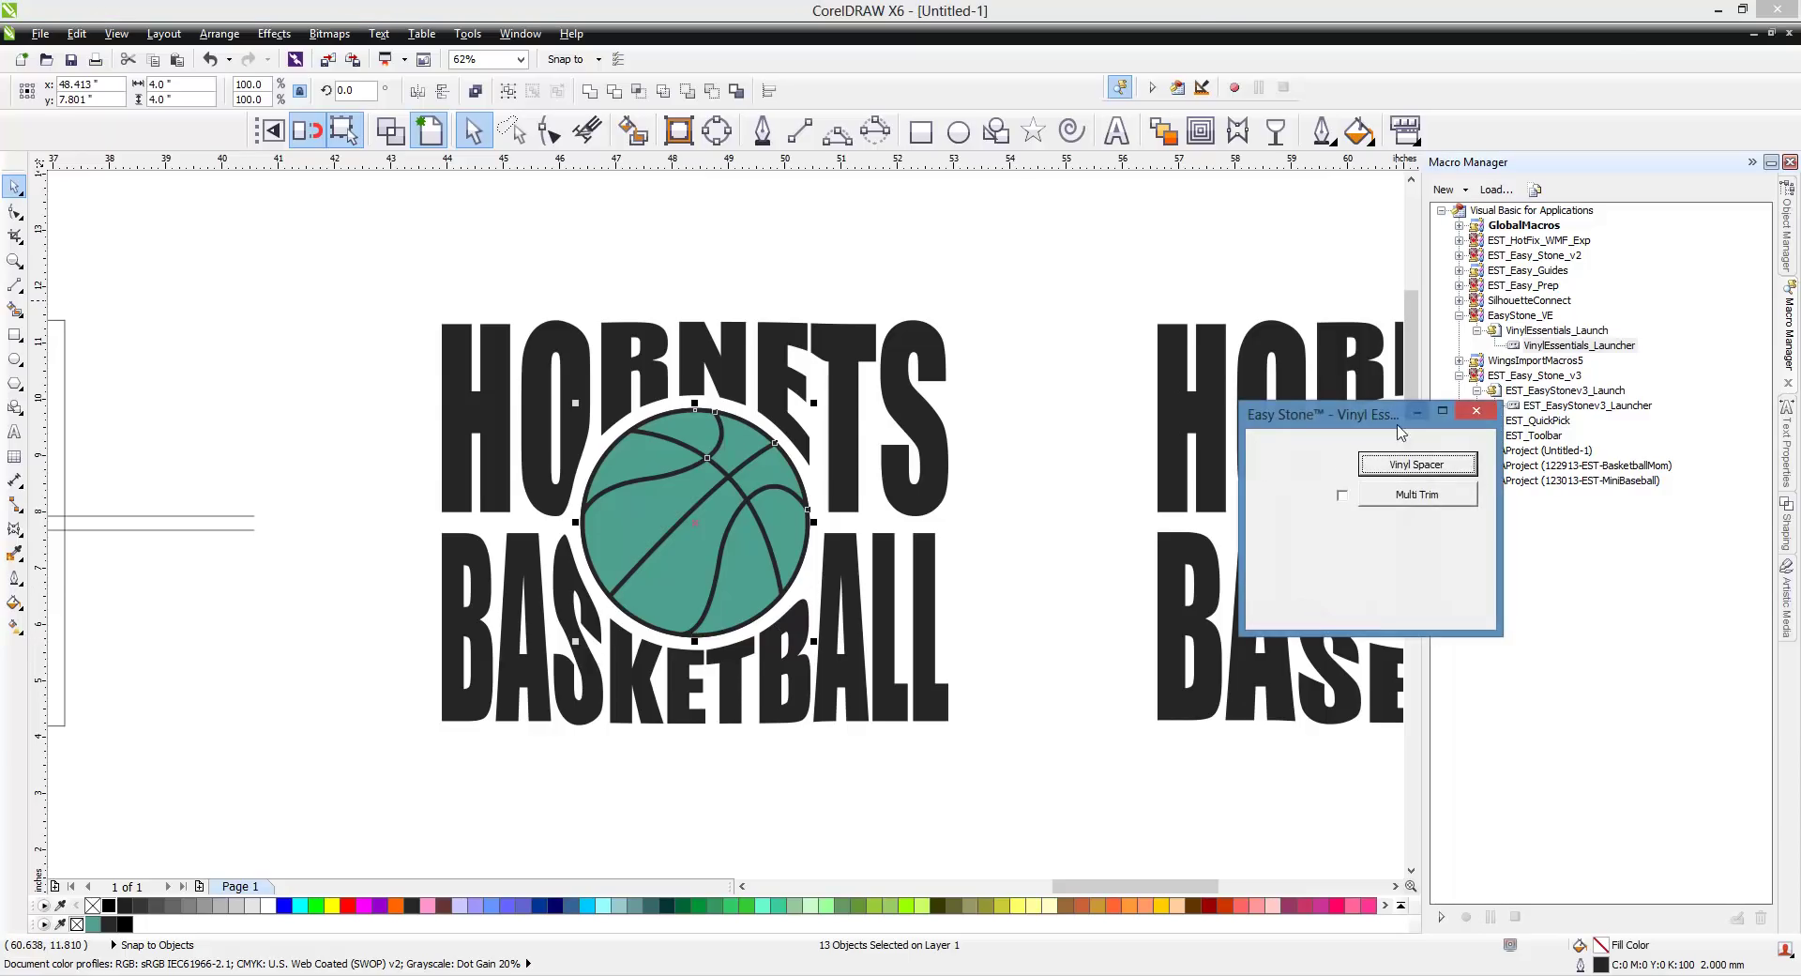
drag(1334, 420, 1260, 498)
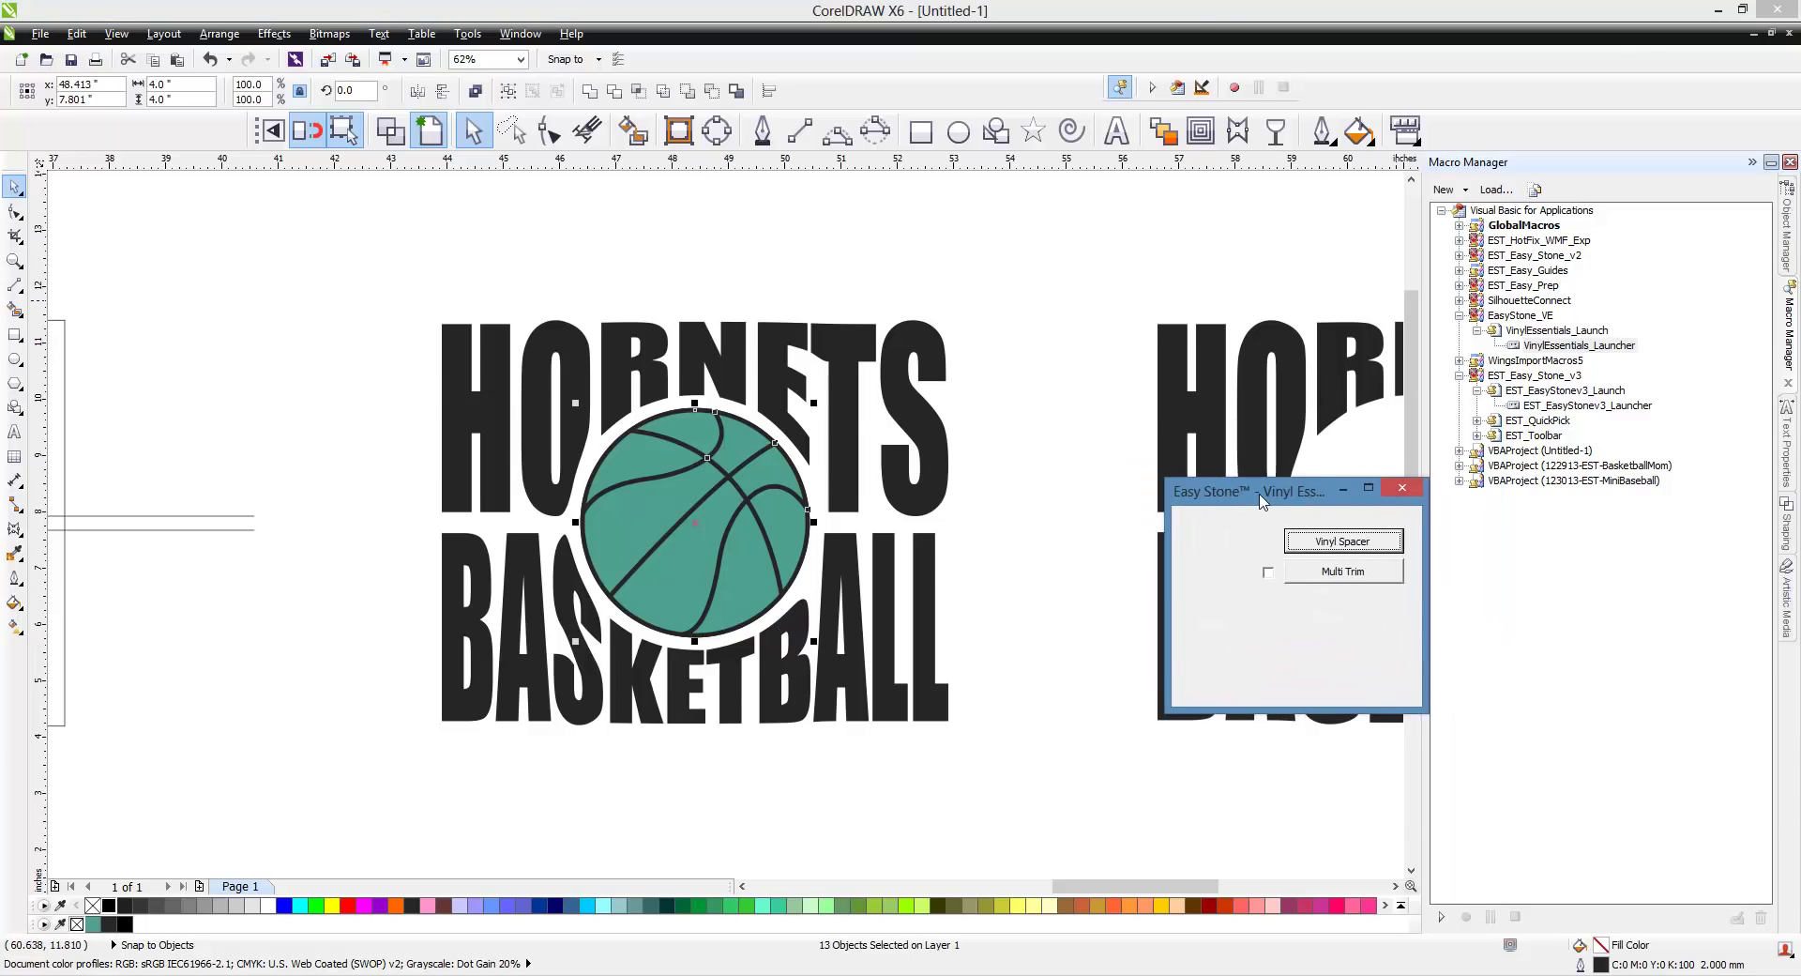
click(1343, 541)
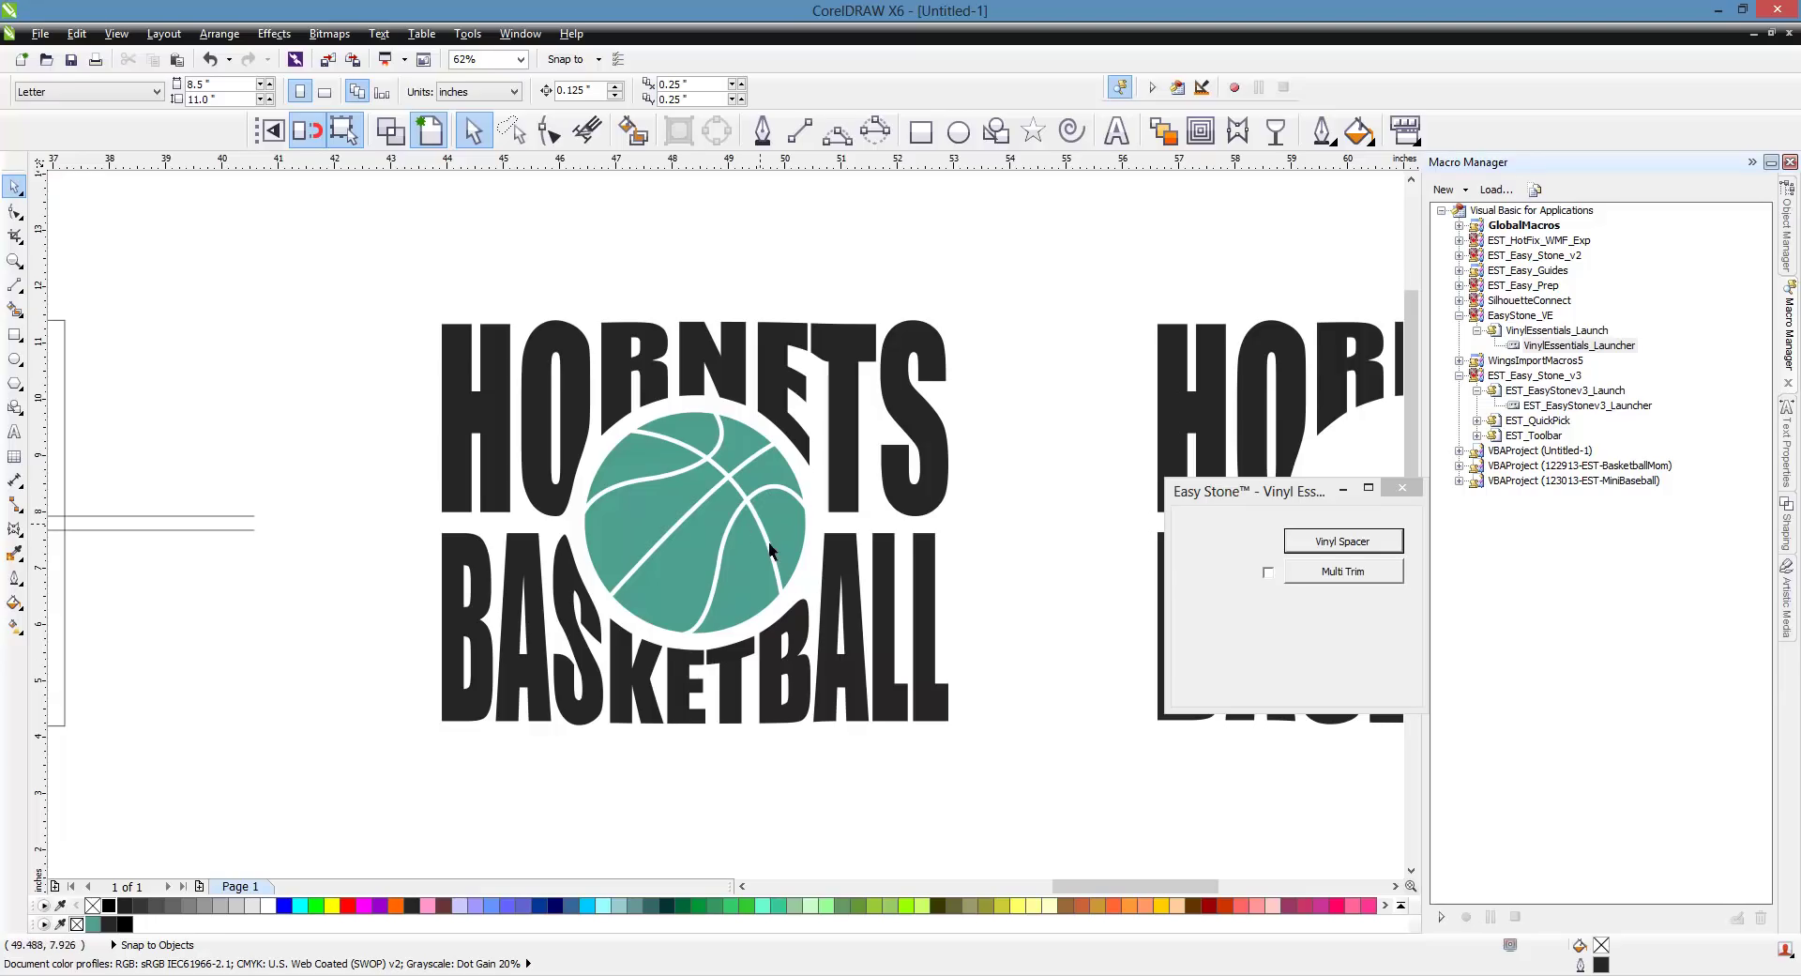
click(1402, 487)
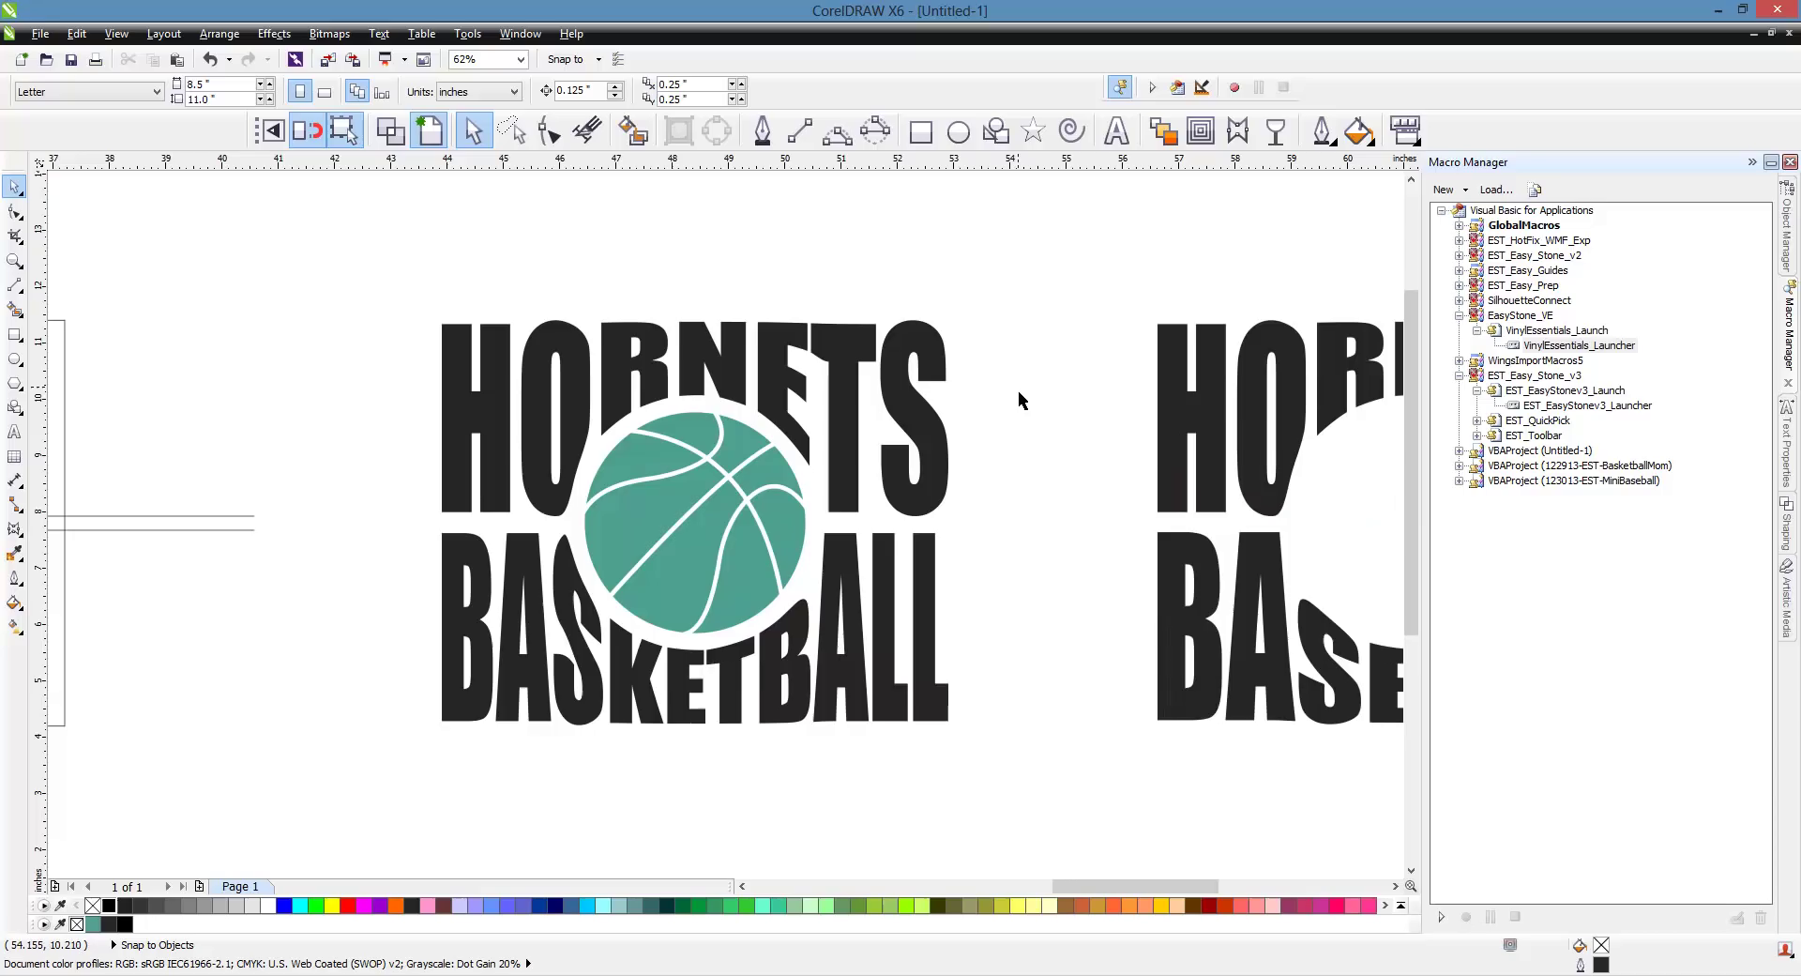
- Convert the basketball to curves and launch the Easy Stone v3.0 macro
drag(1020, 344, 516, 692)
click(475, 90)
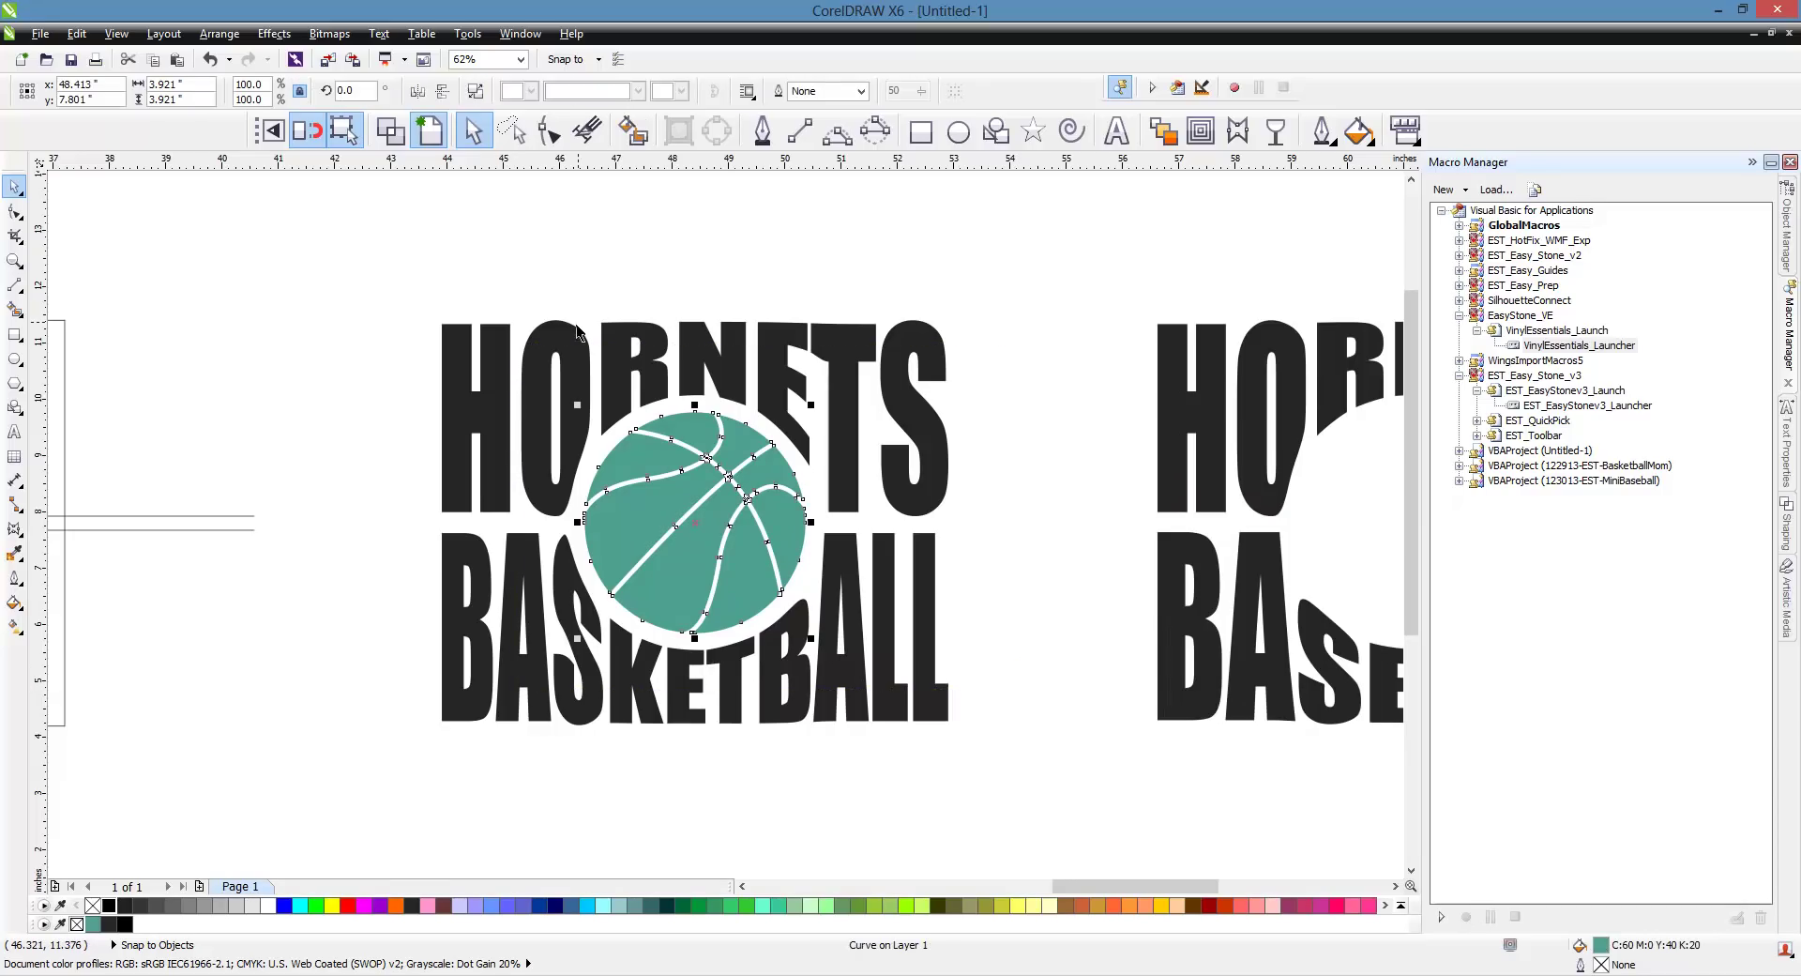
click(580, 282)
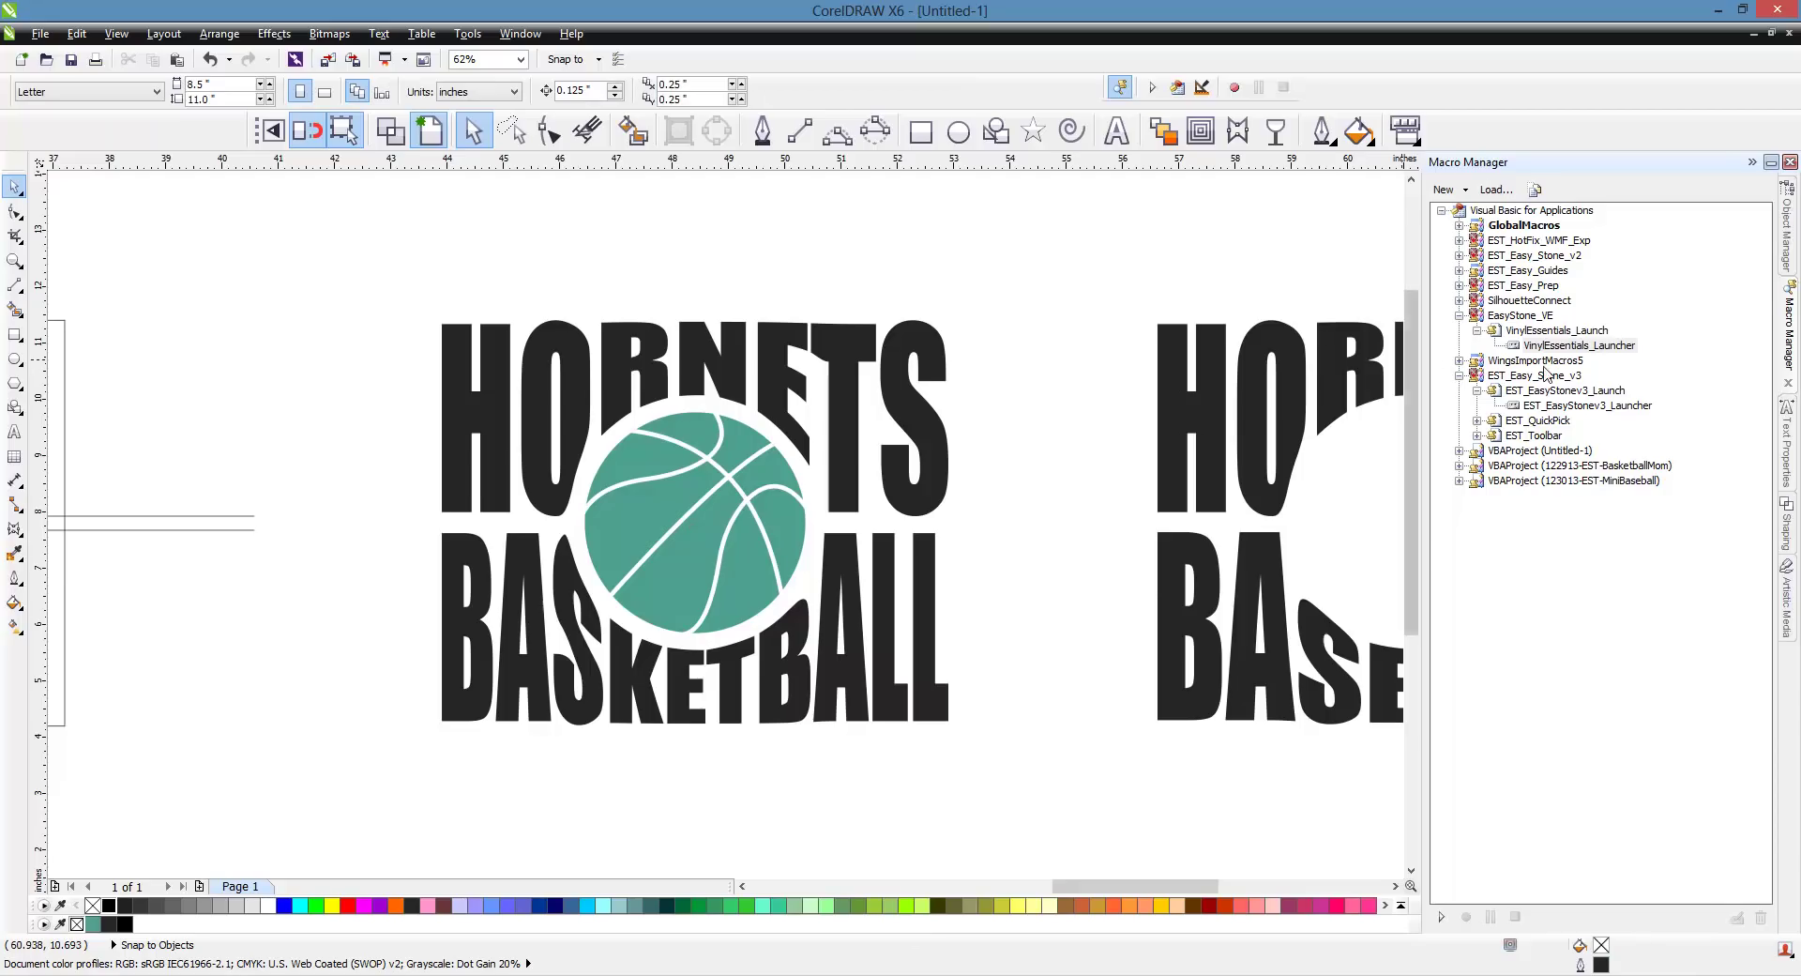
double_click(1586, 409)
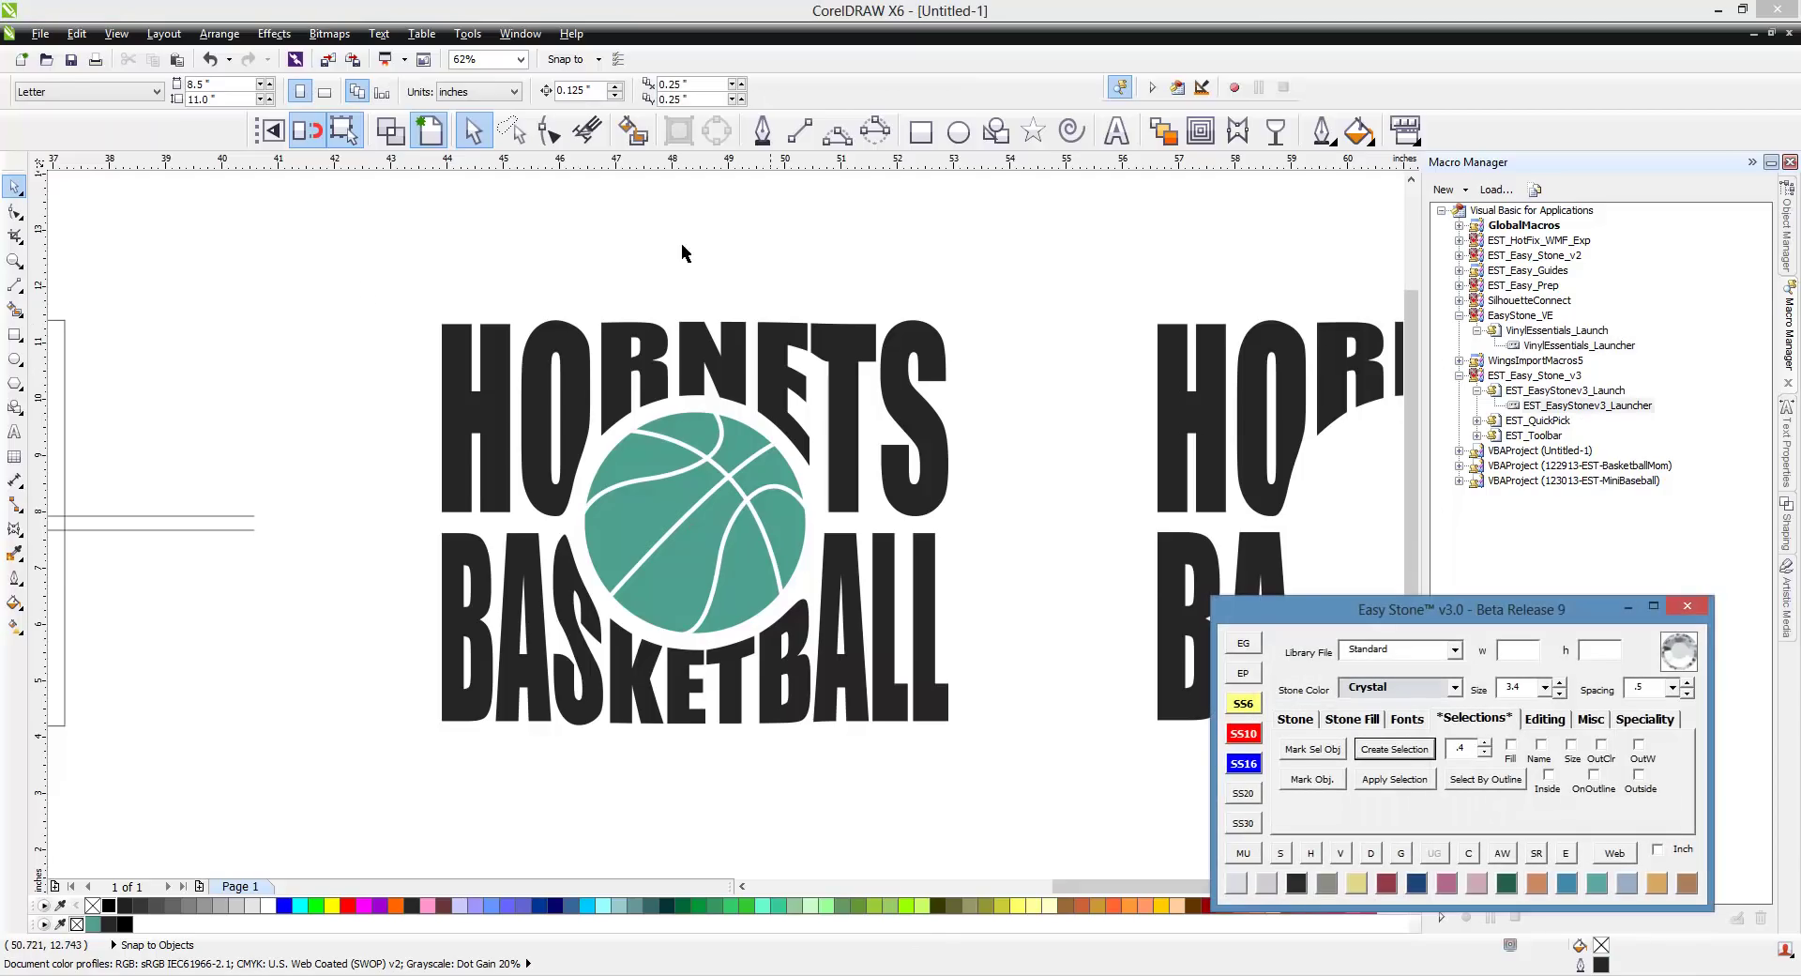
- Add a black weed box behind the design, then ungroup and convert the lettering to curves
drag(362, 278, 996, 771)
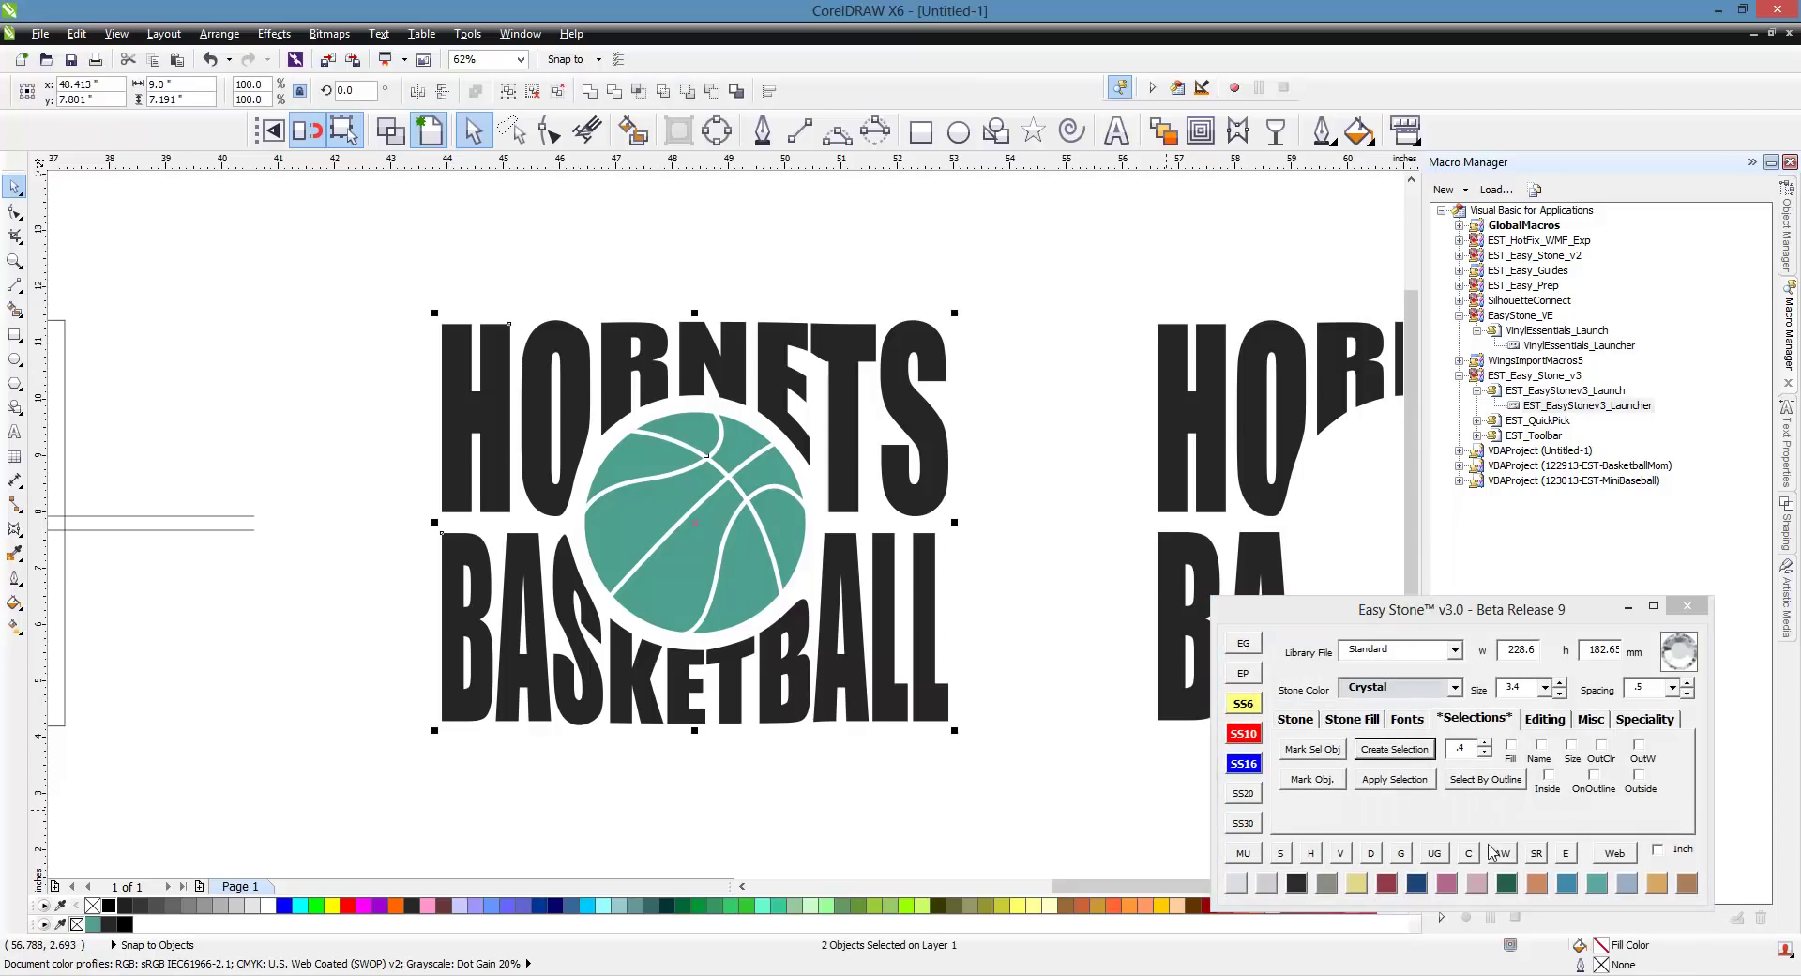
click(1502, 852)
click(910, 484)
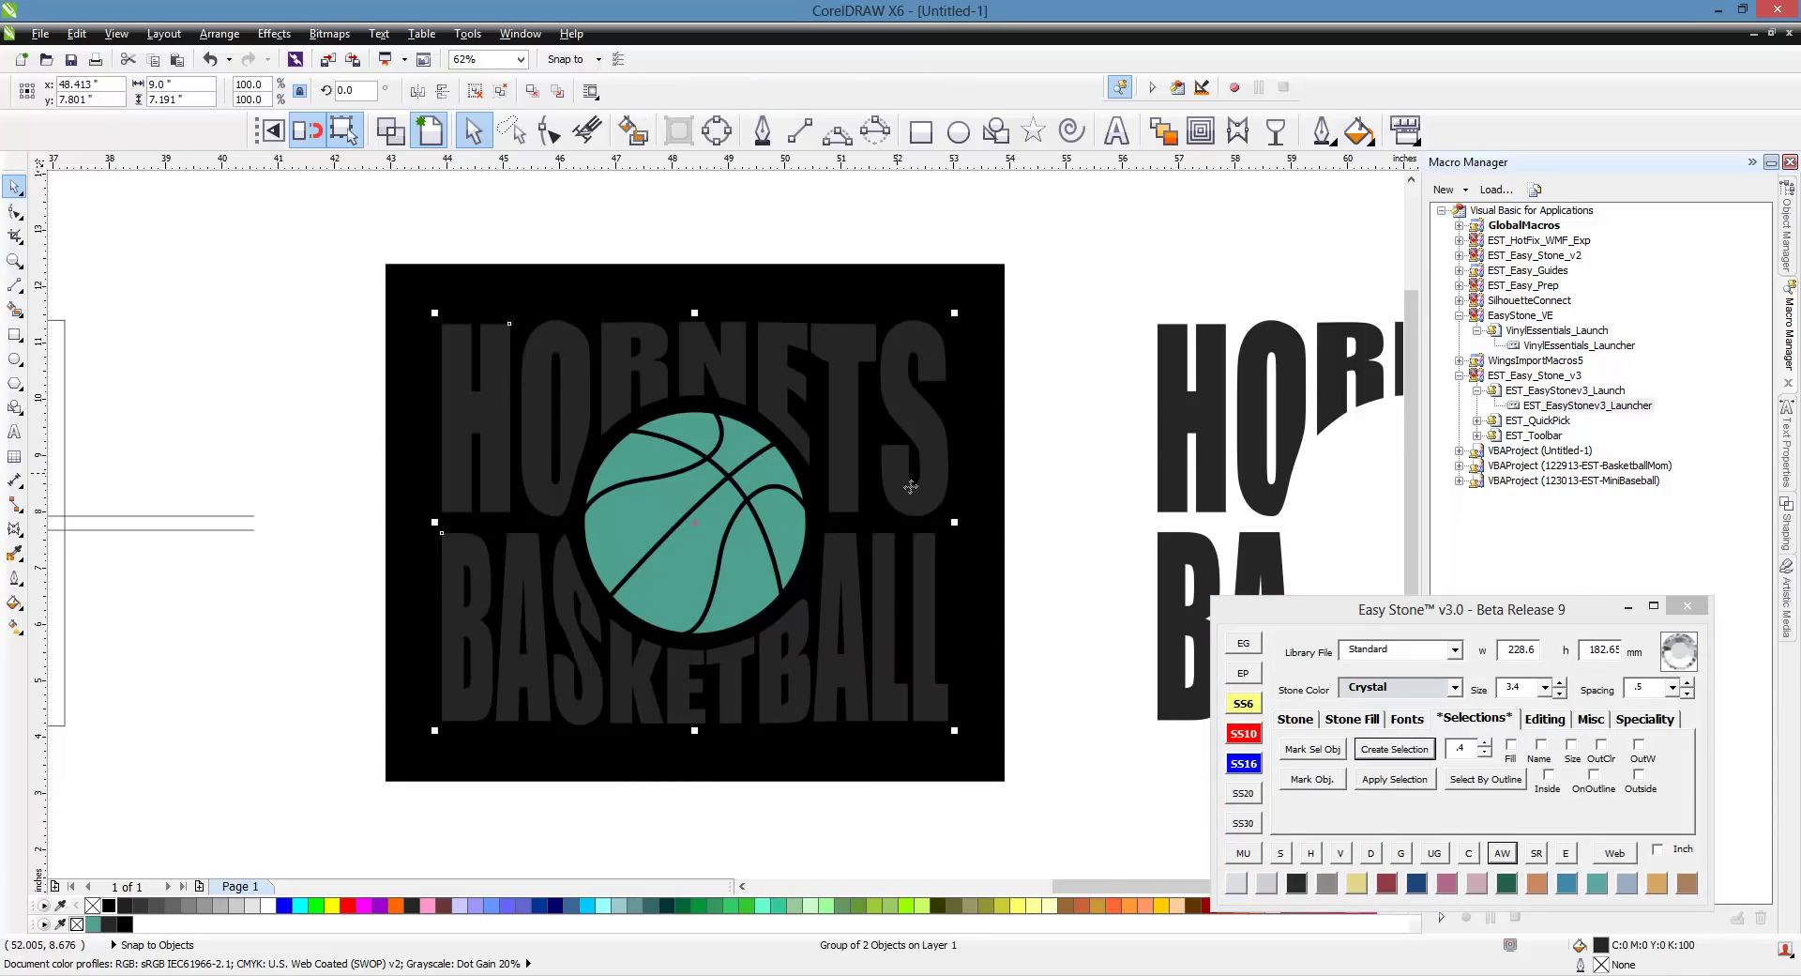
right_click(897, 475)
click(977, 564)
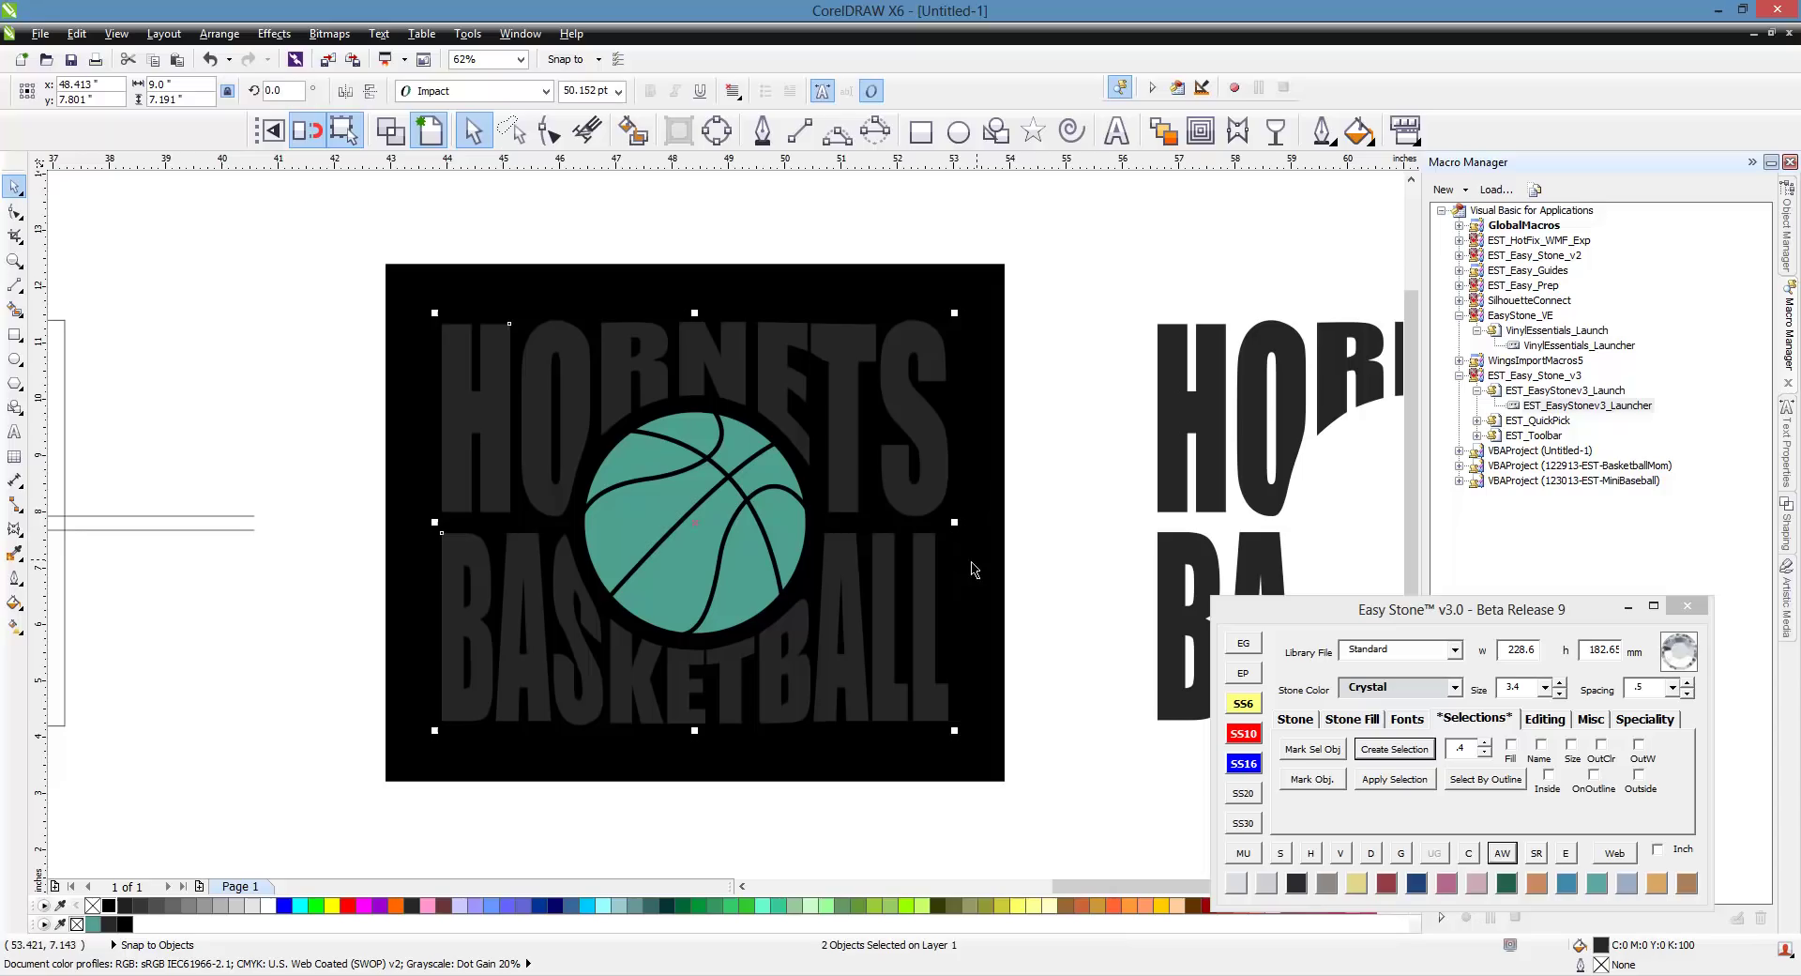
key(ctrl+q)
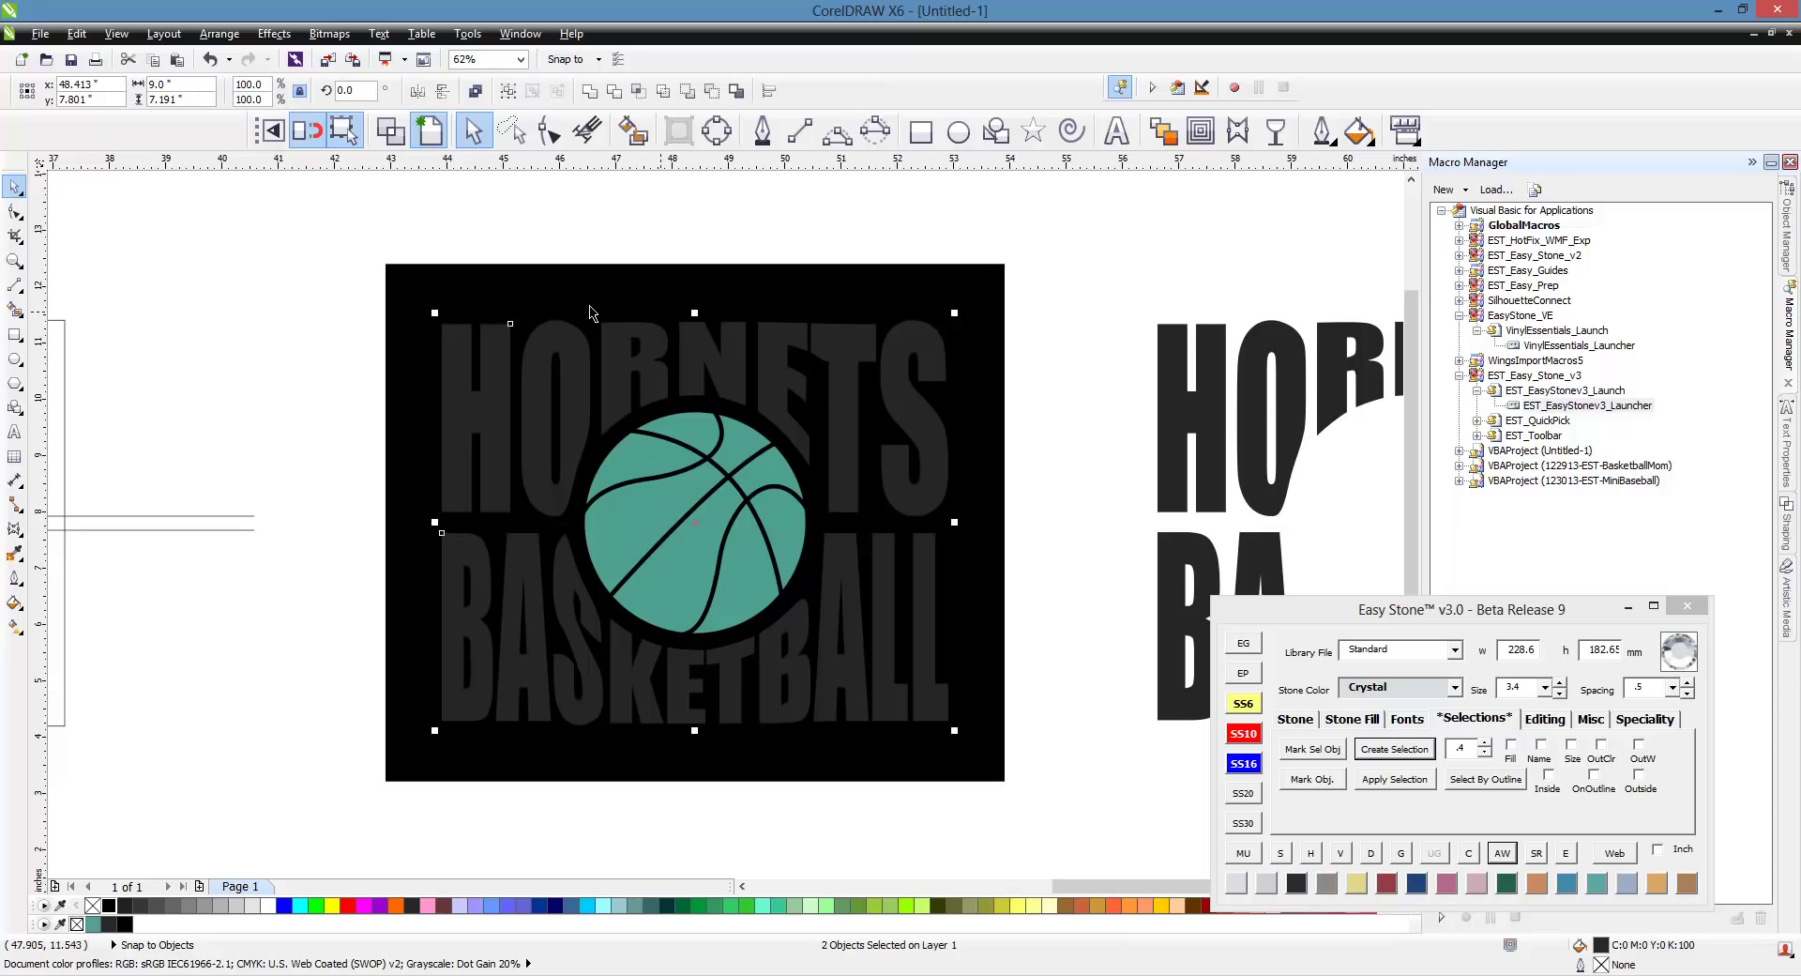
click(475, 91)
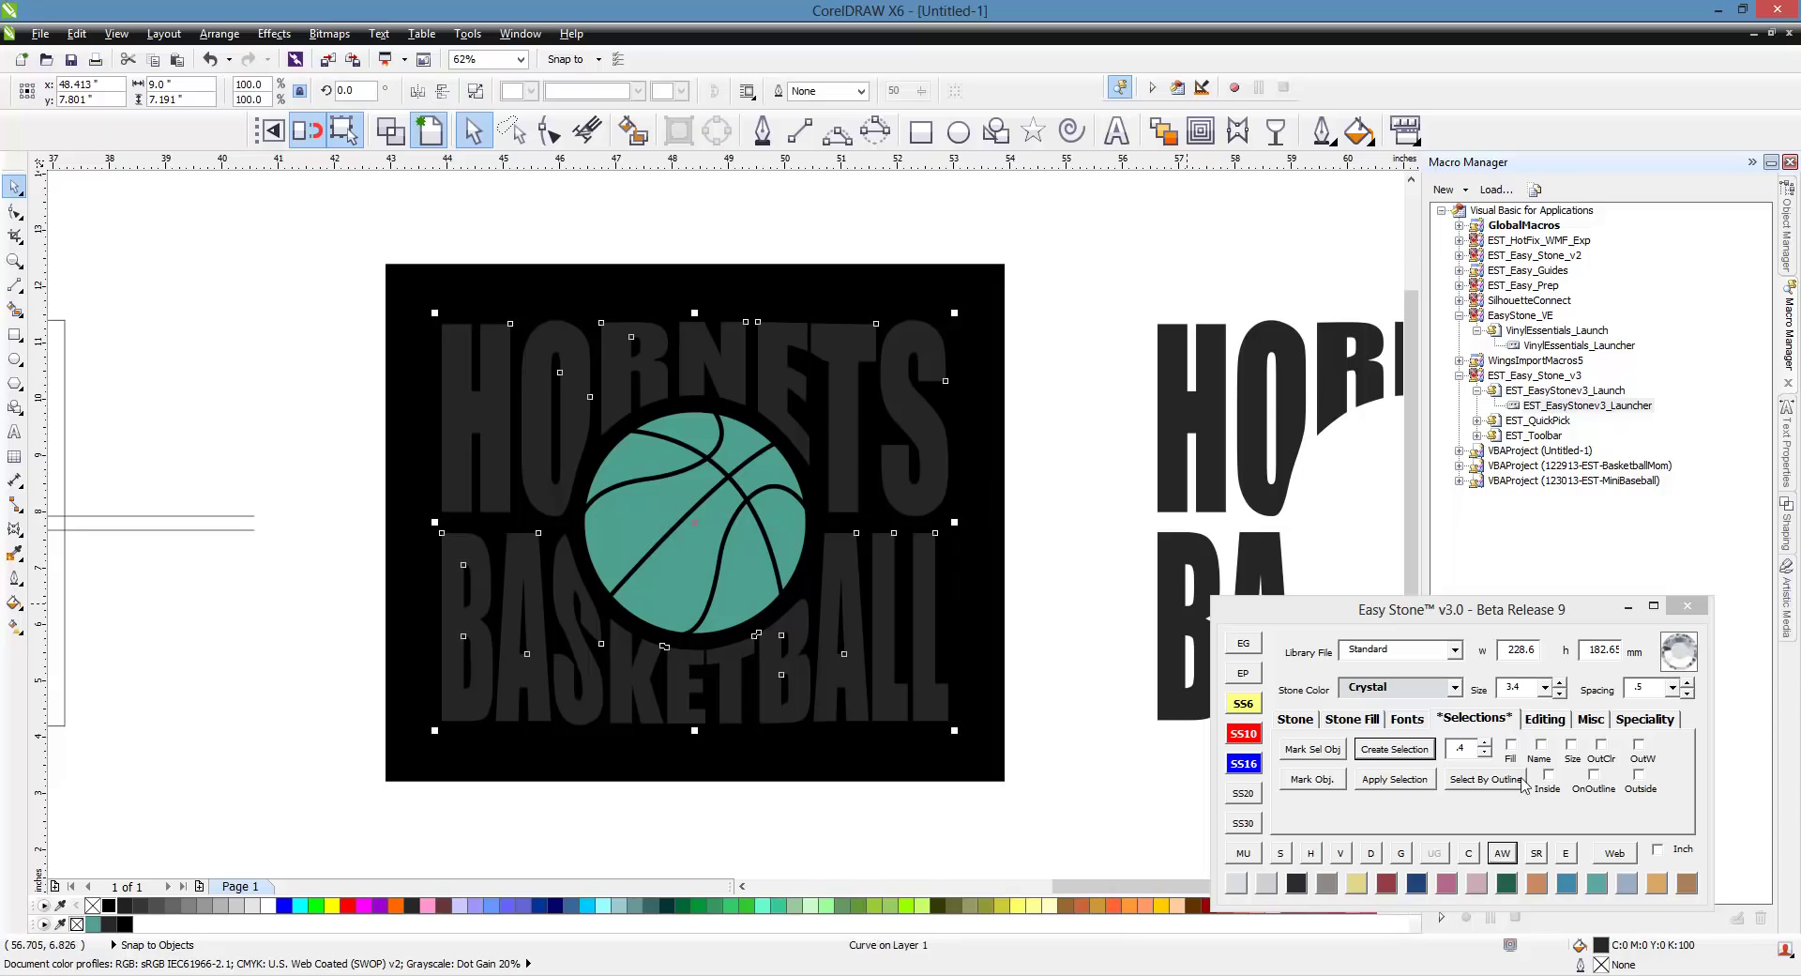
- Fill the lettering with Silver glitter and the basketball with Orange glitter
click(1639, 718)
click(1465, 779)
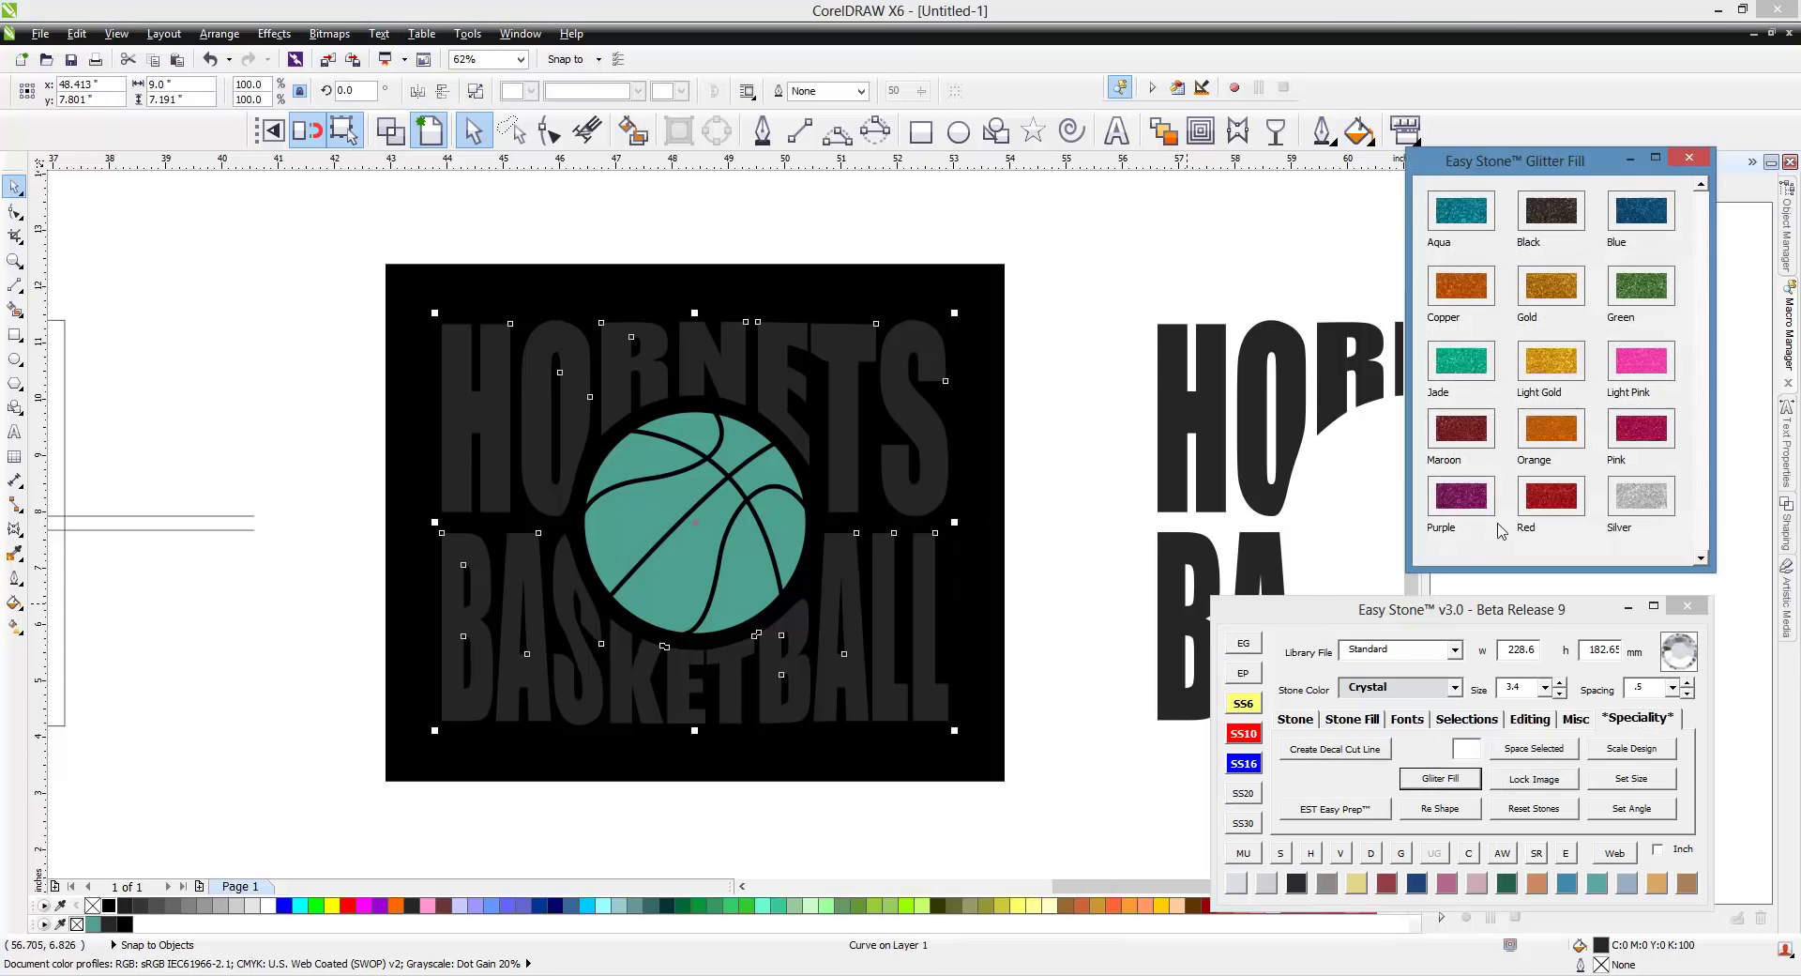
click(1638, 507)
click(684, 530)
click(1551, 432)
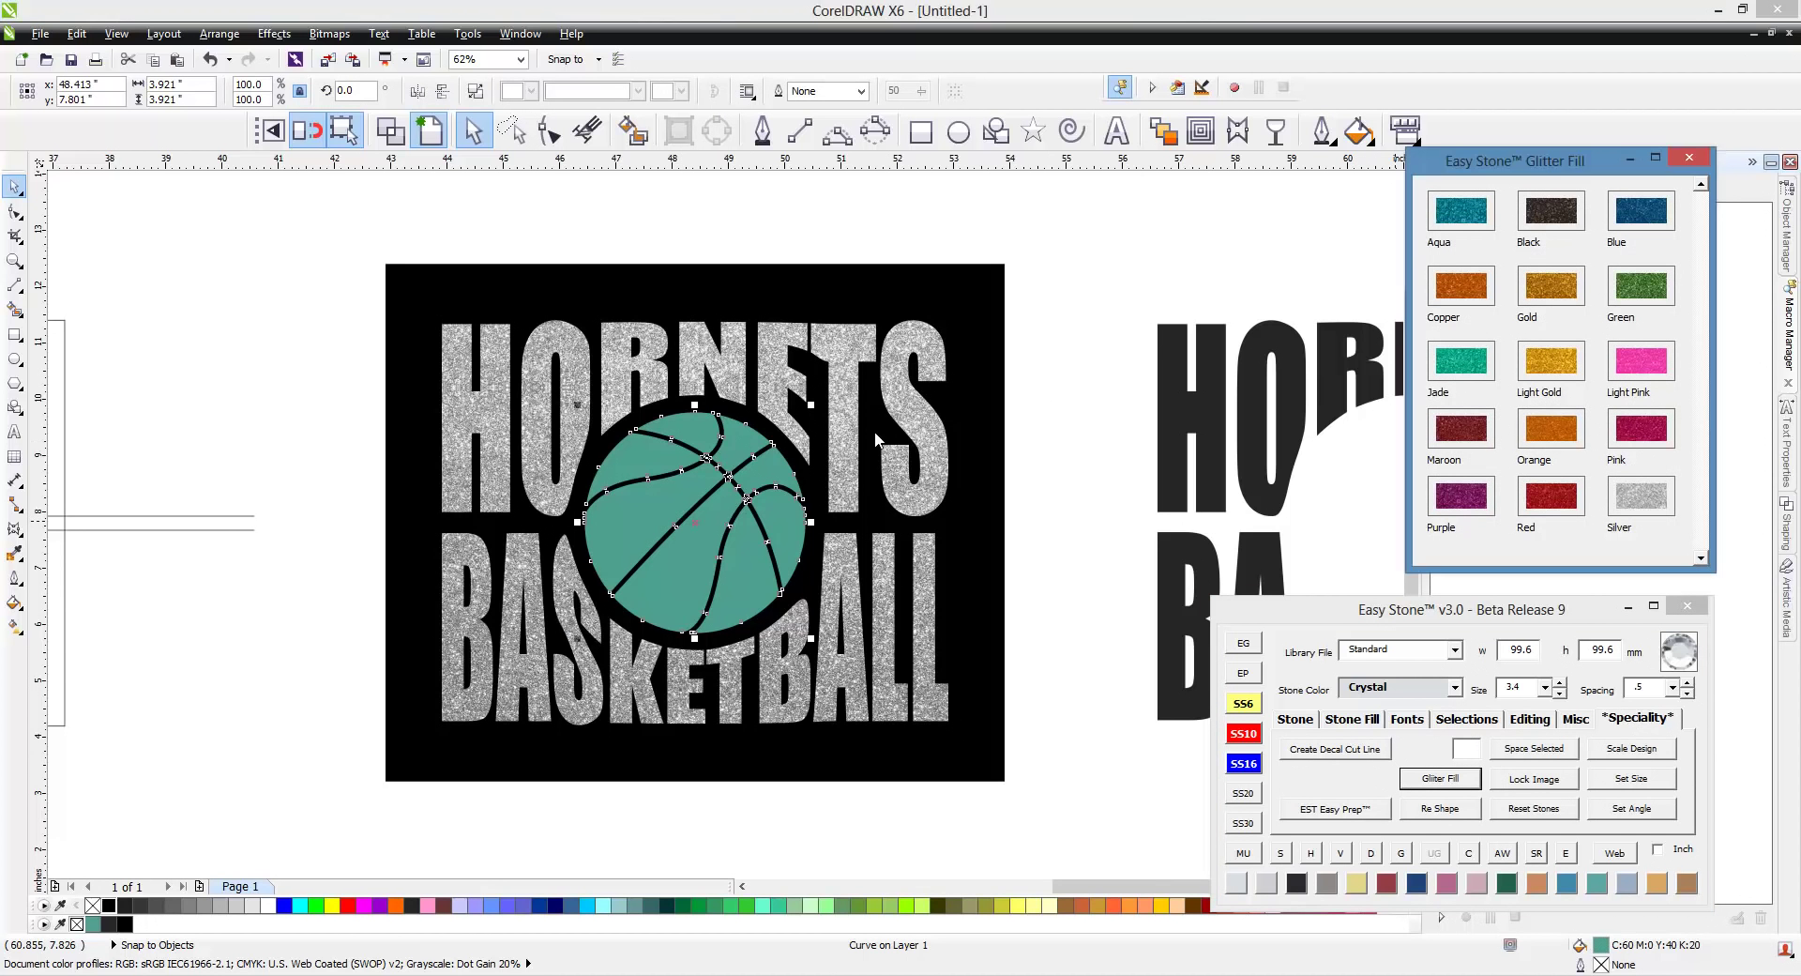
click(1092, 373)
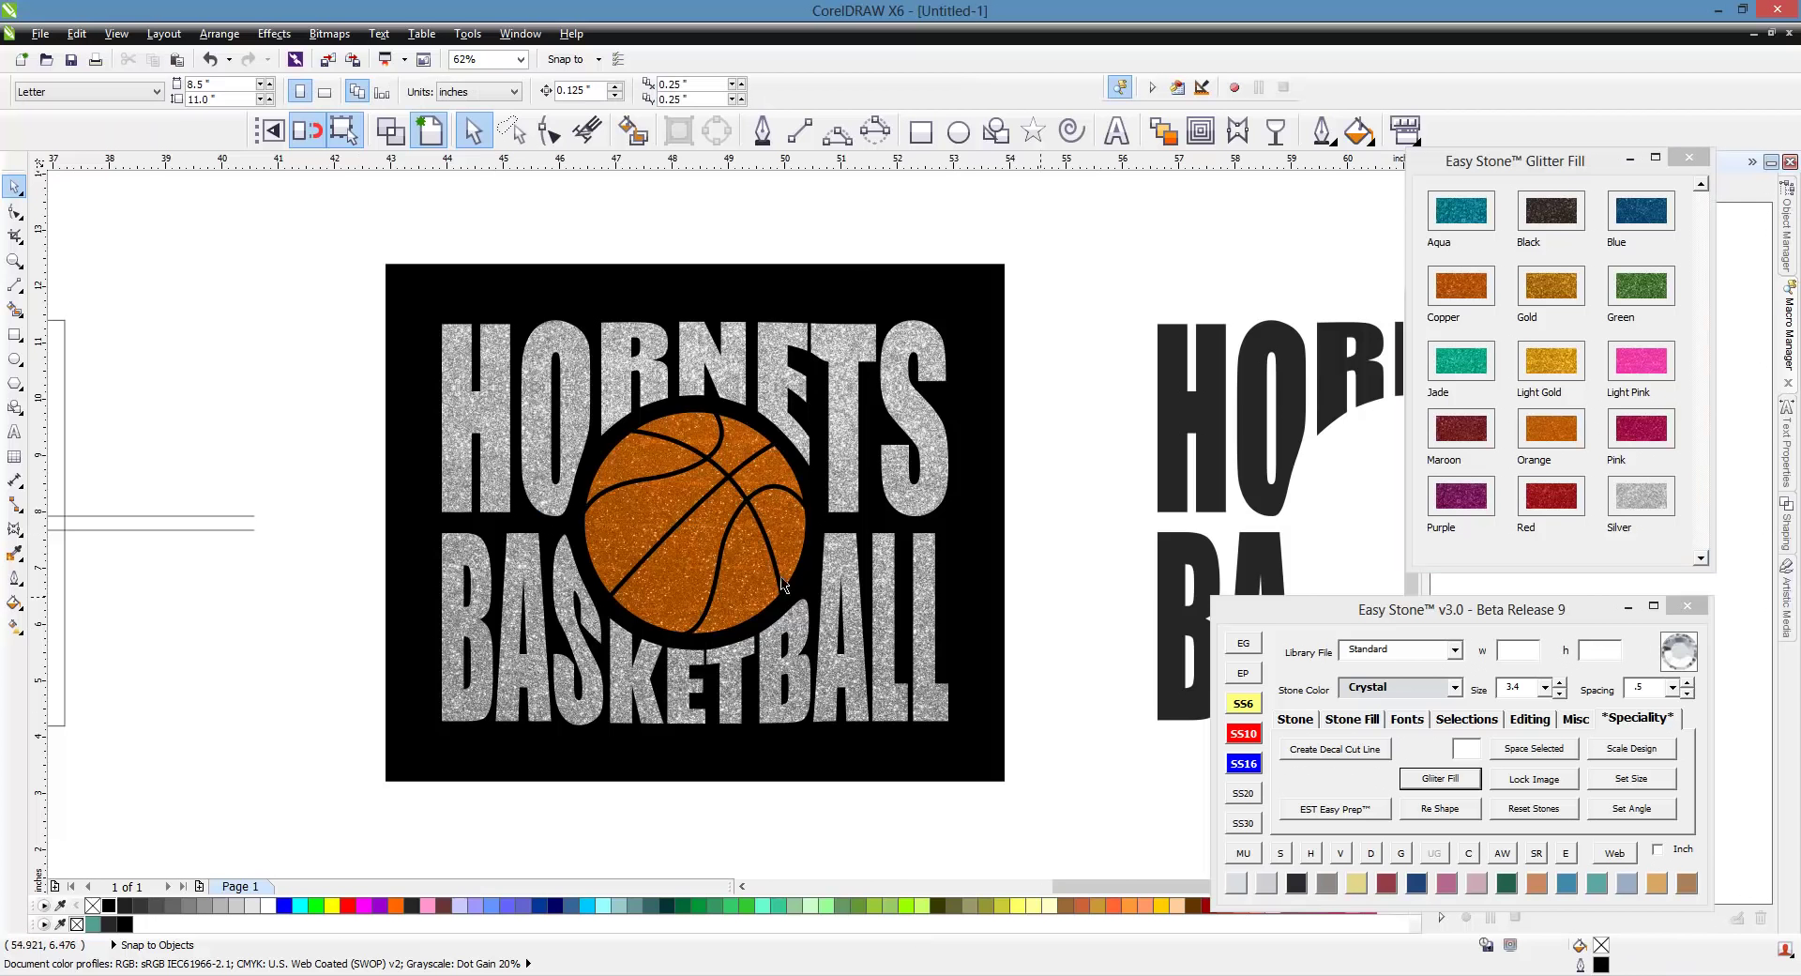
- Add a black weed box behind the HORNETS BASEBALL design with Easy Stone's AW
scroll(362, 522, down, 2)
scroll(1000, 516, up, 2)
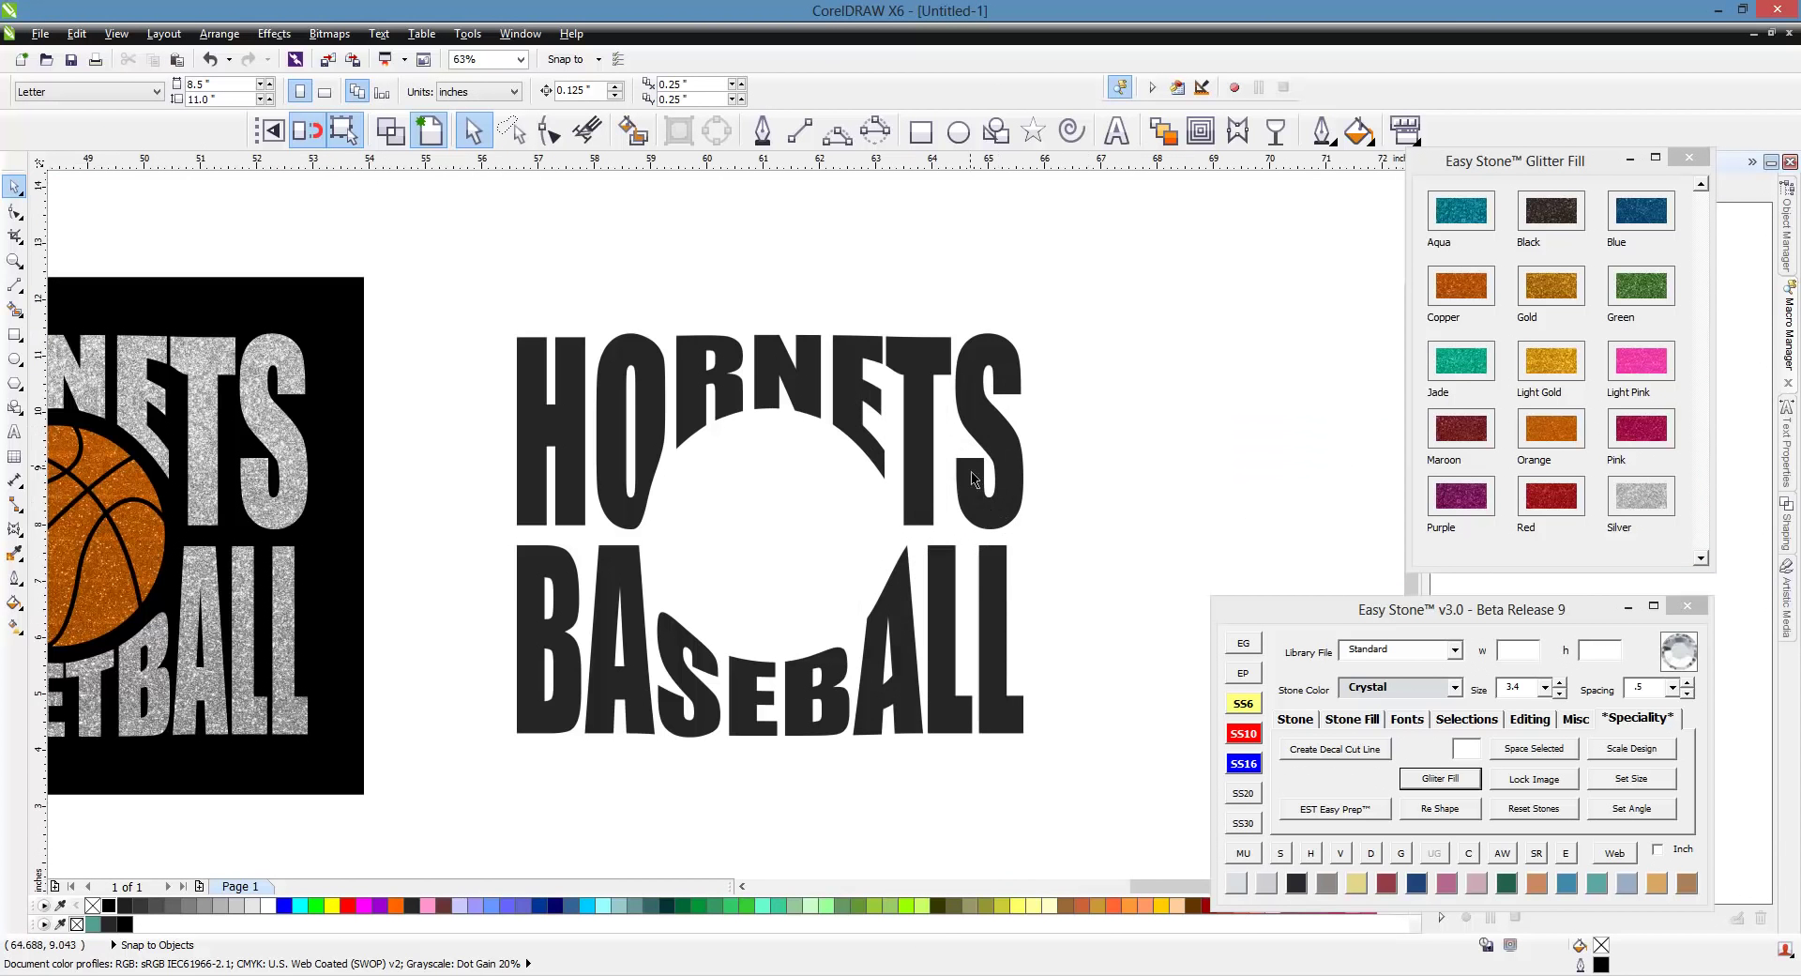
drag(1170, 272, 413, 779)
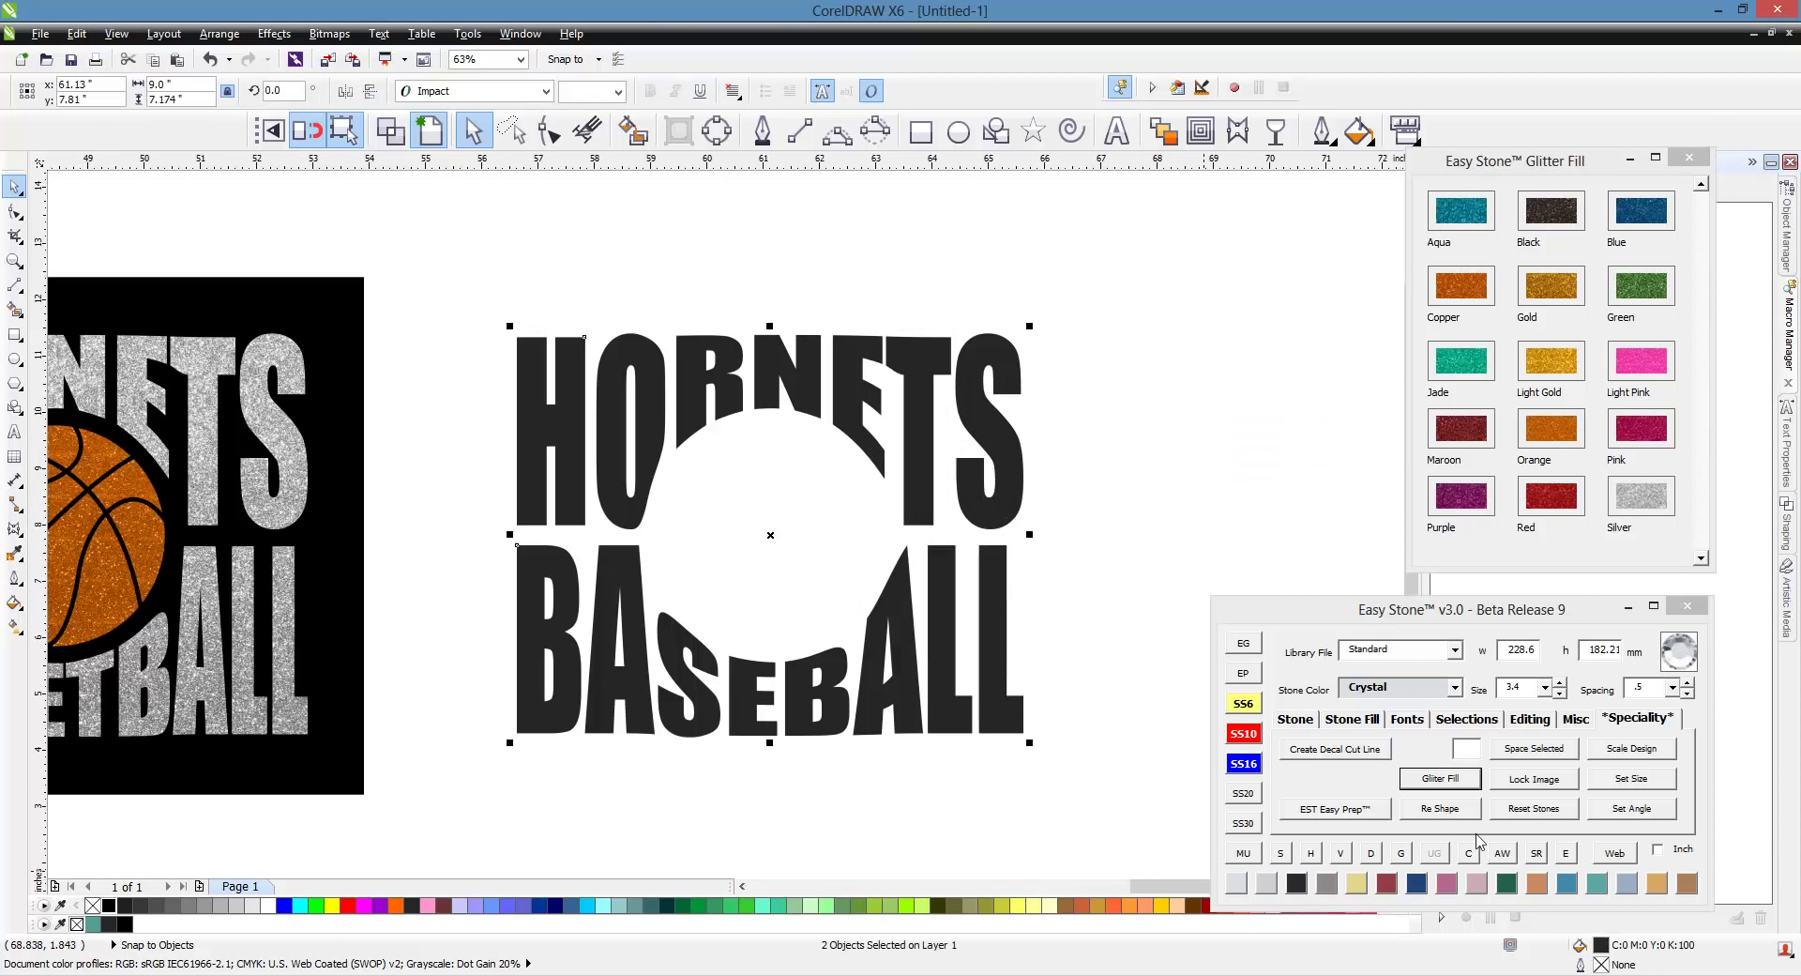
click(1499, 853)
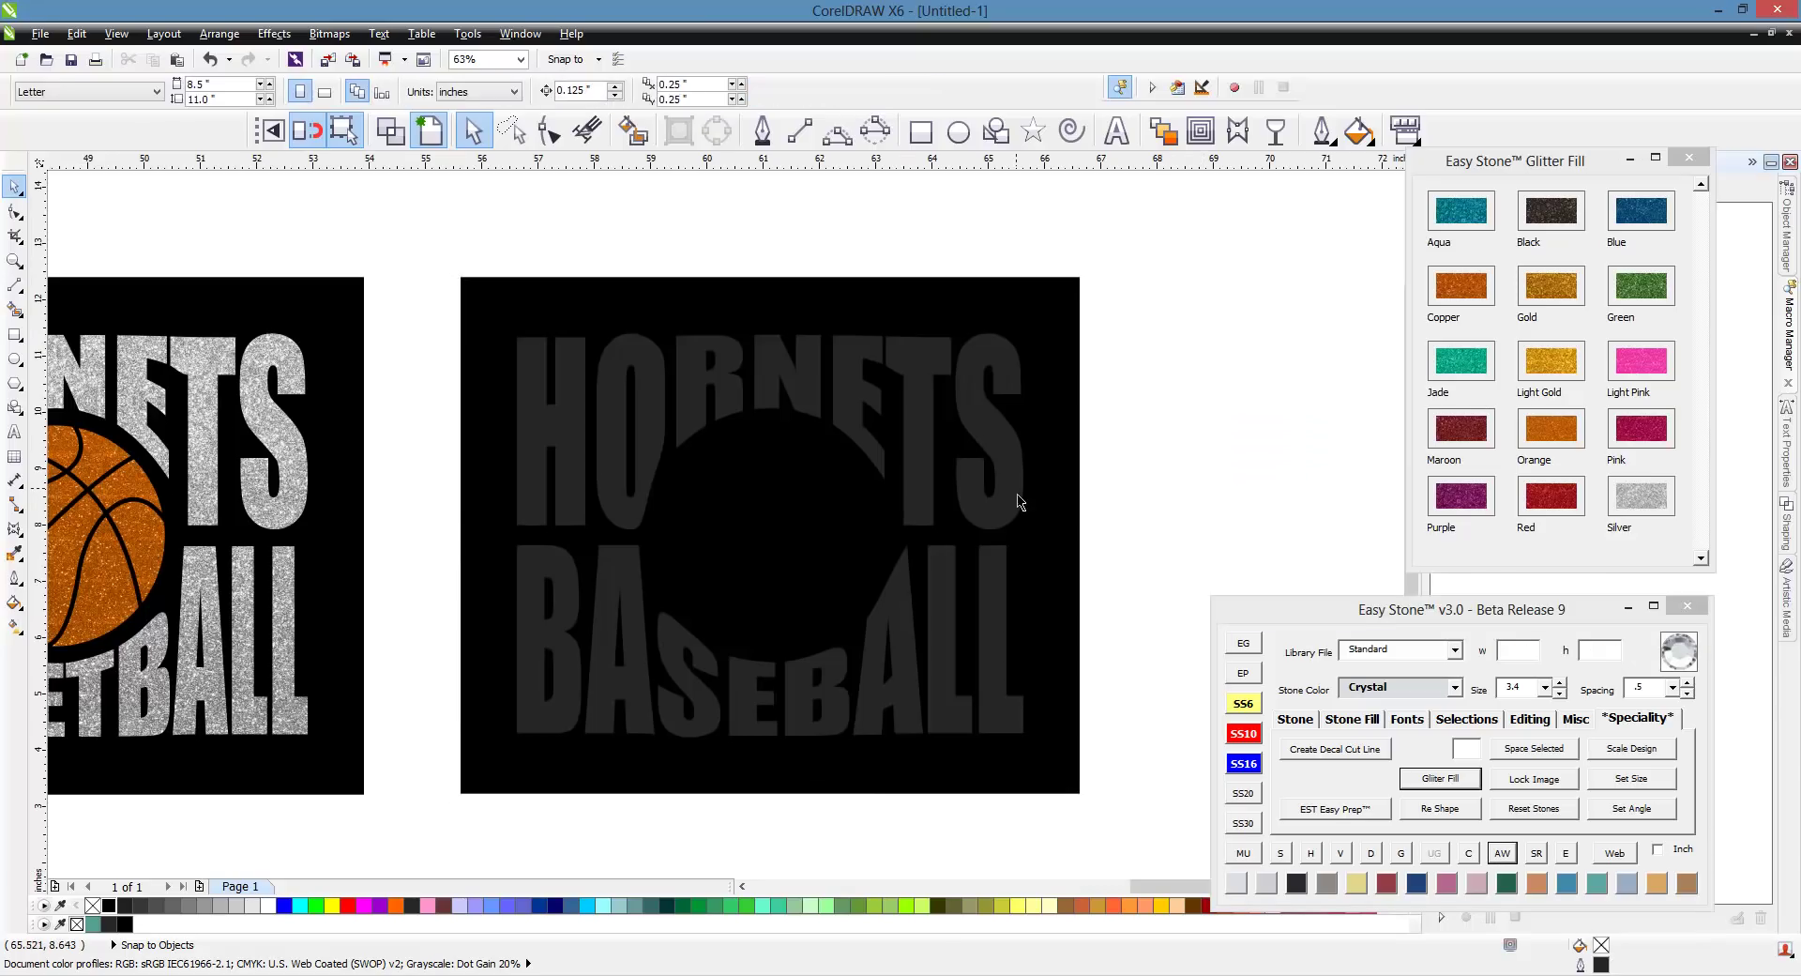
- Convert the HORNETS BASEBALL lettering to curves and give it a Silver glitter fill
click(1018, 499)
key(ctrl+q)
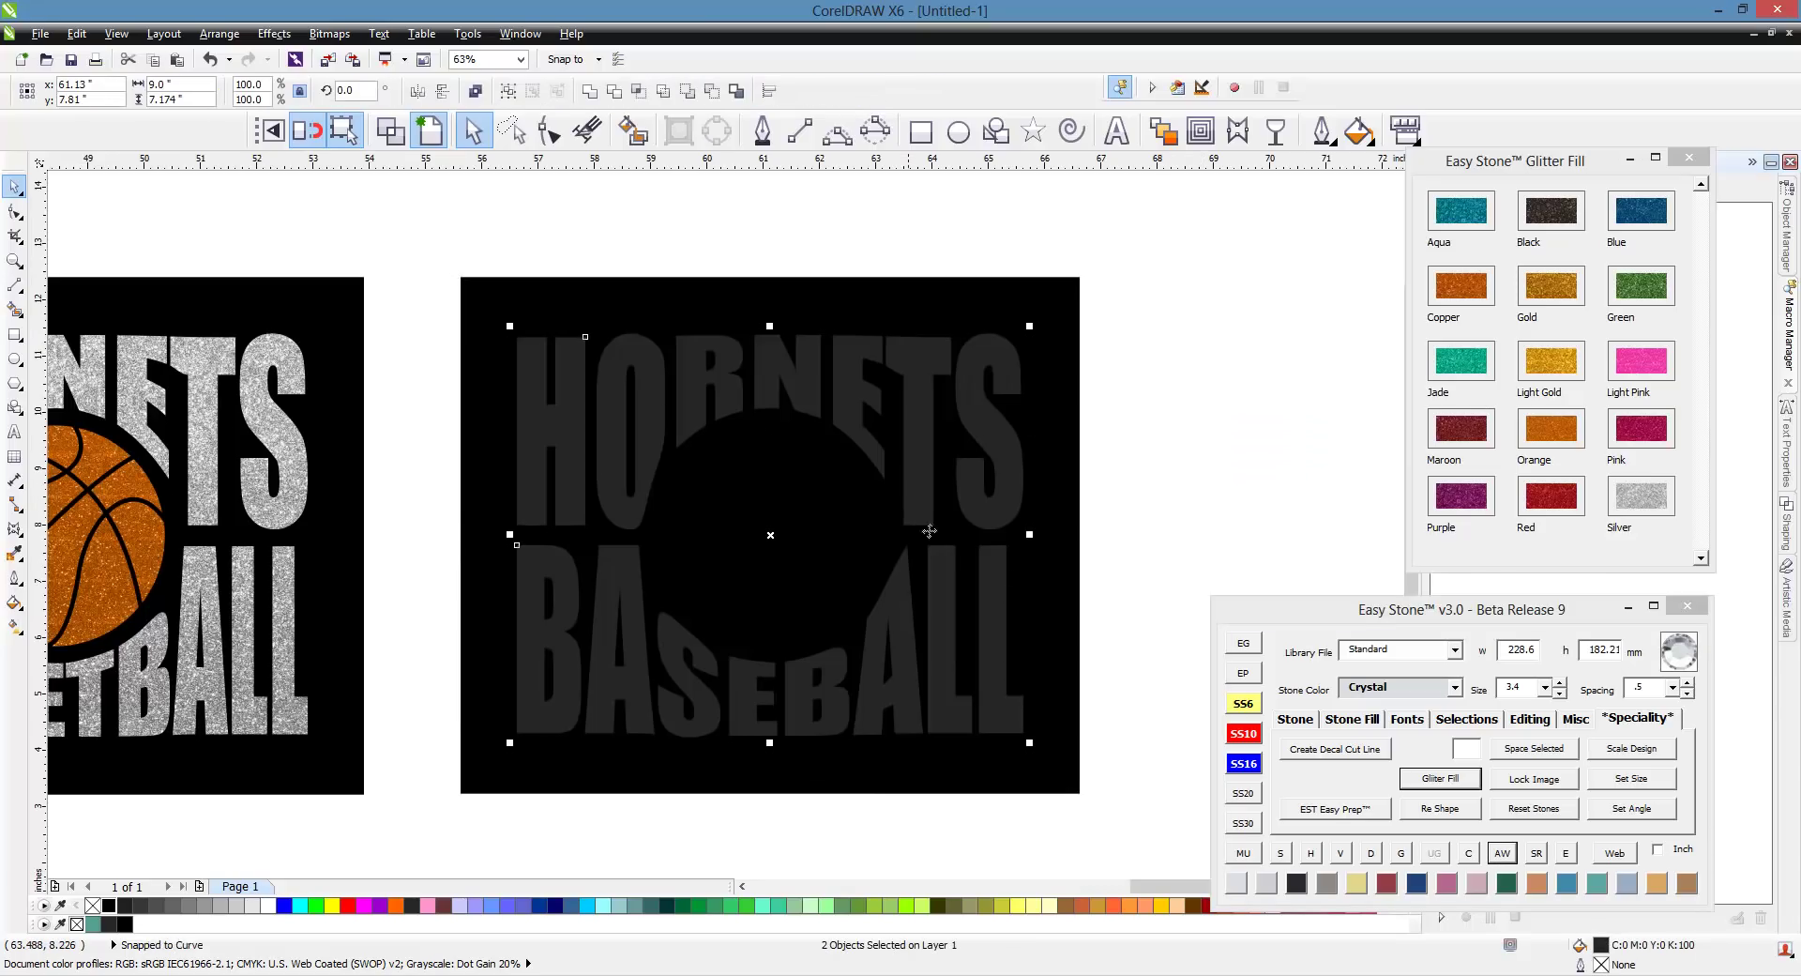
click(1644, 507)
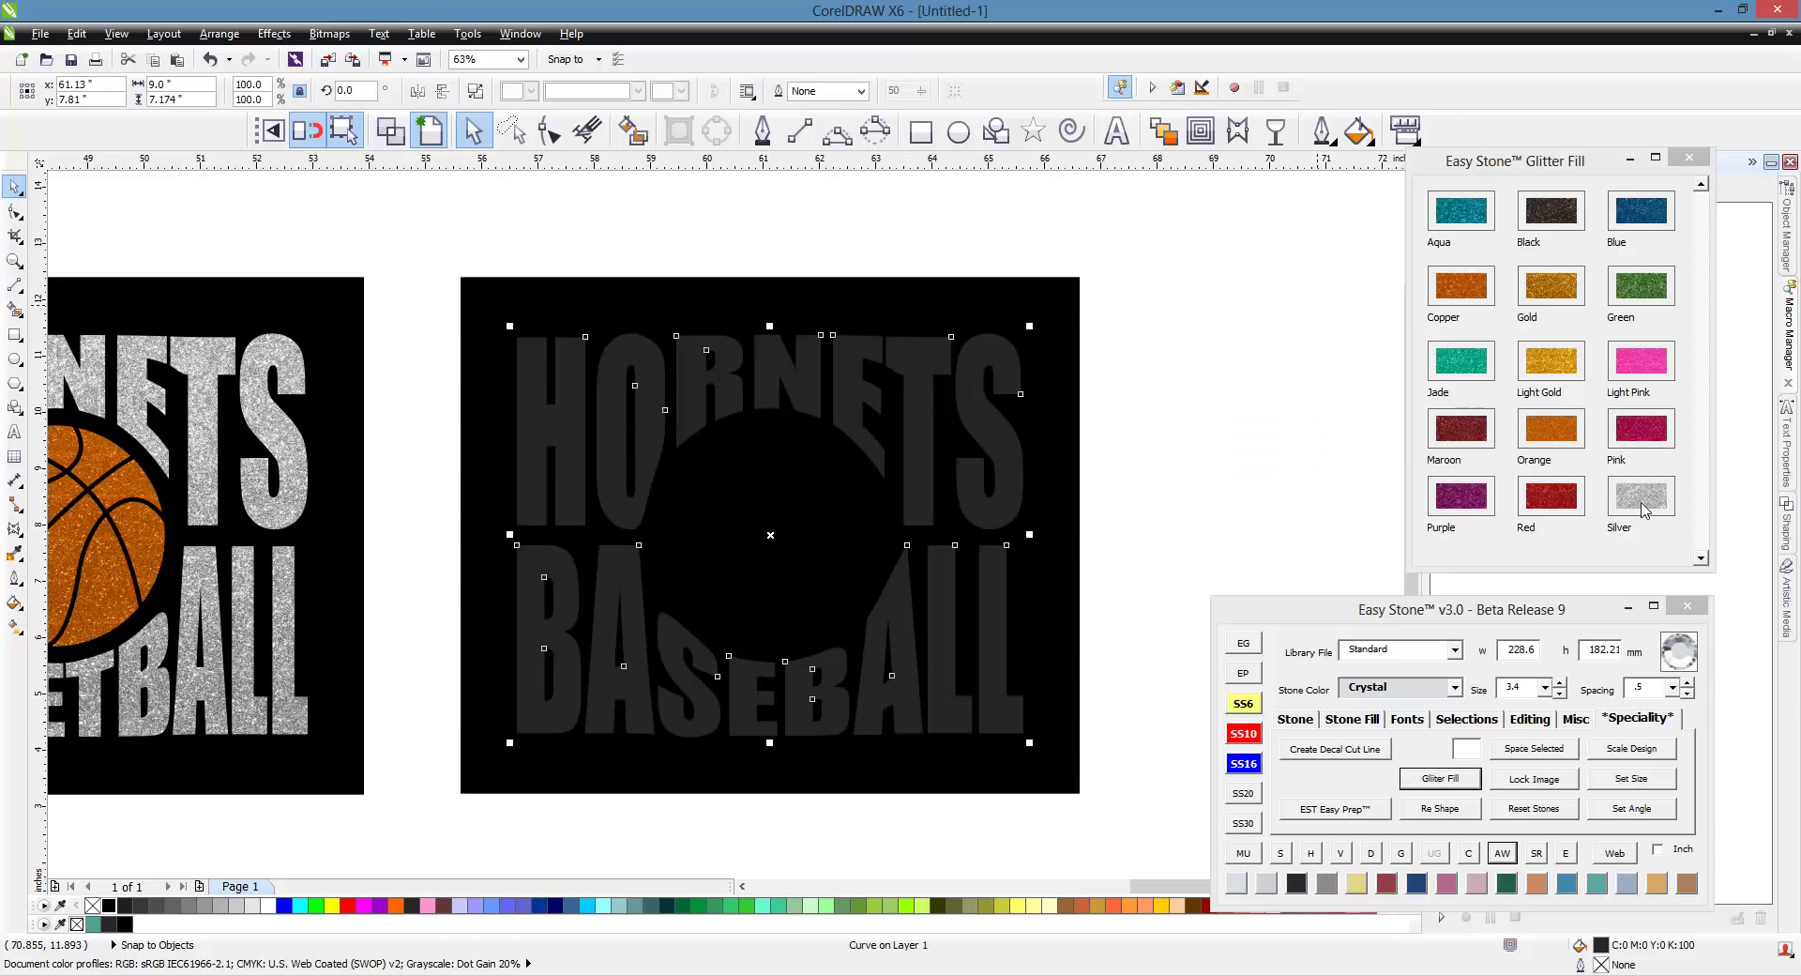
click(1285, 330)
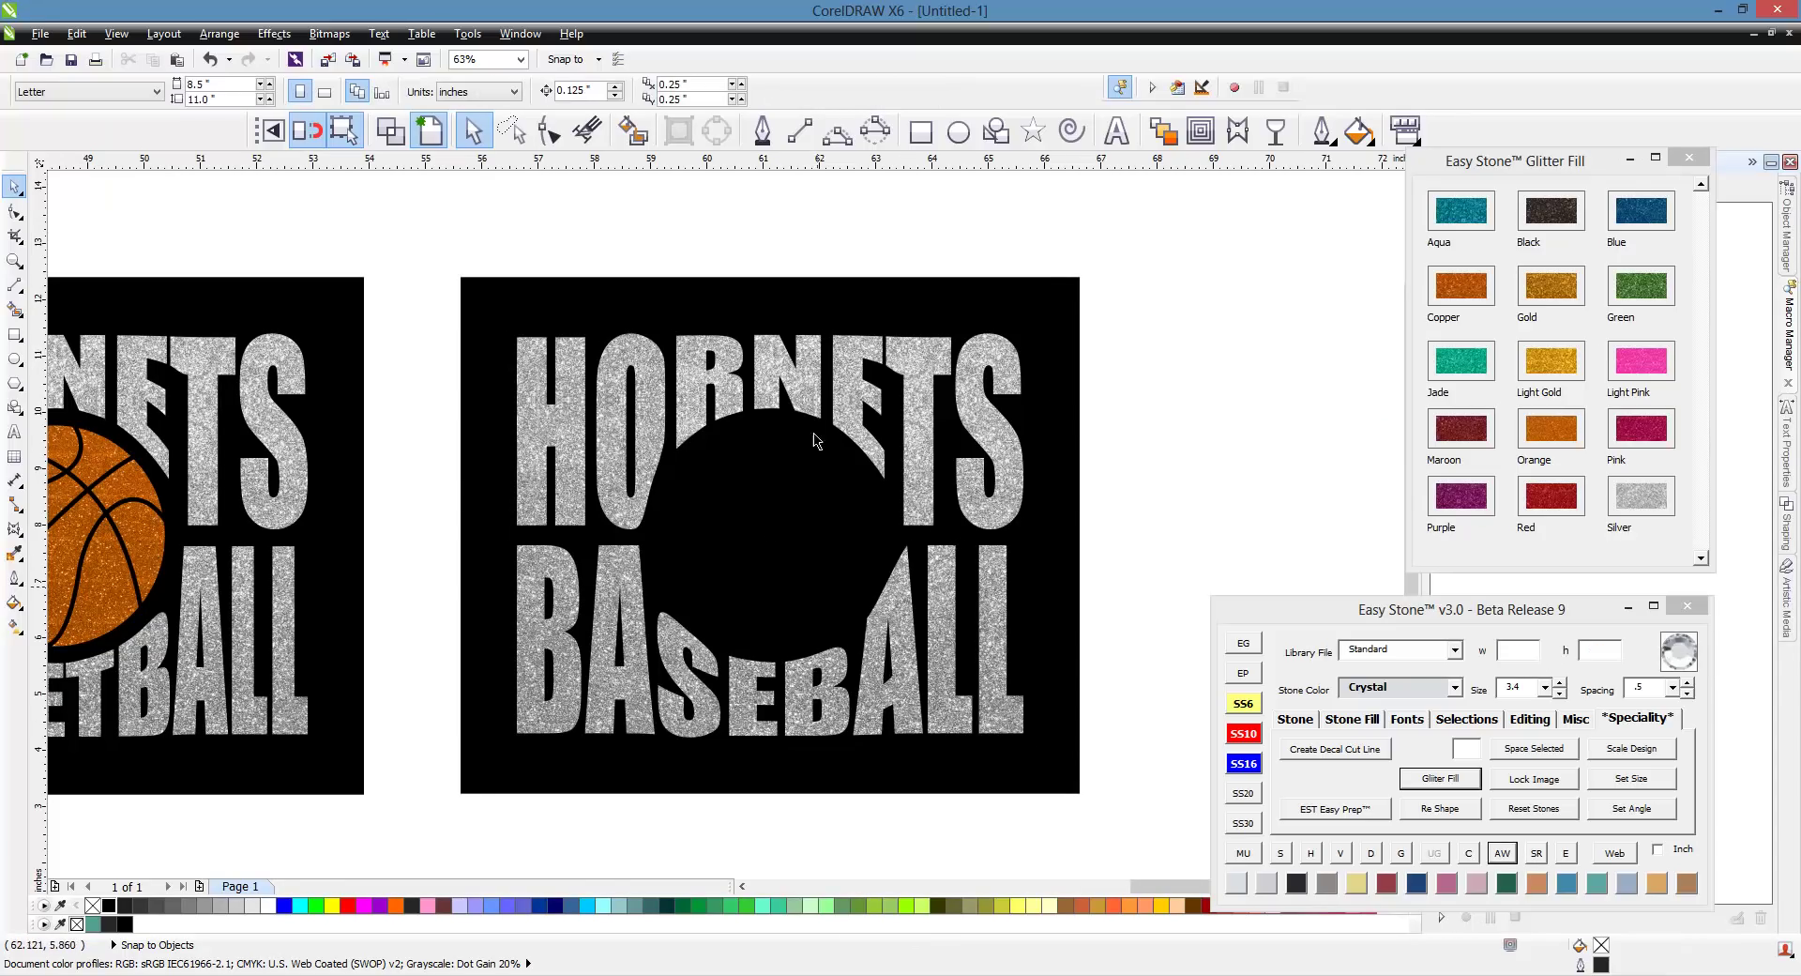
click(517, 34)
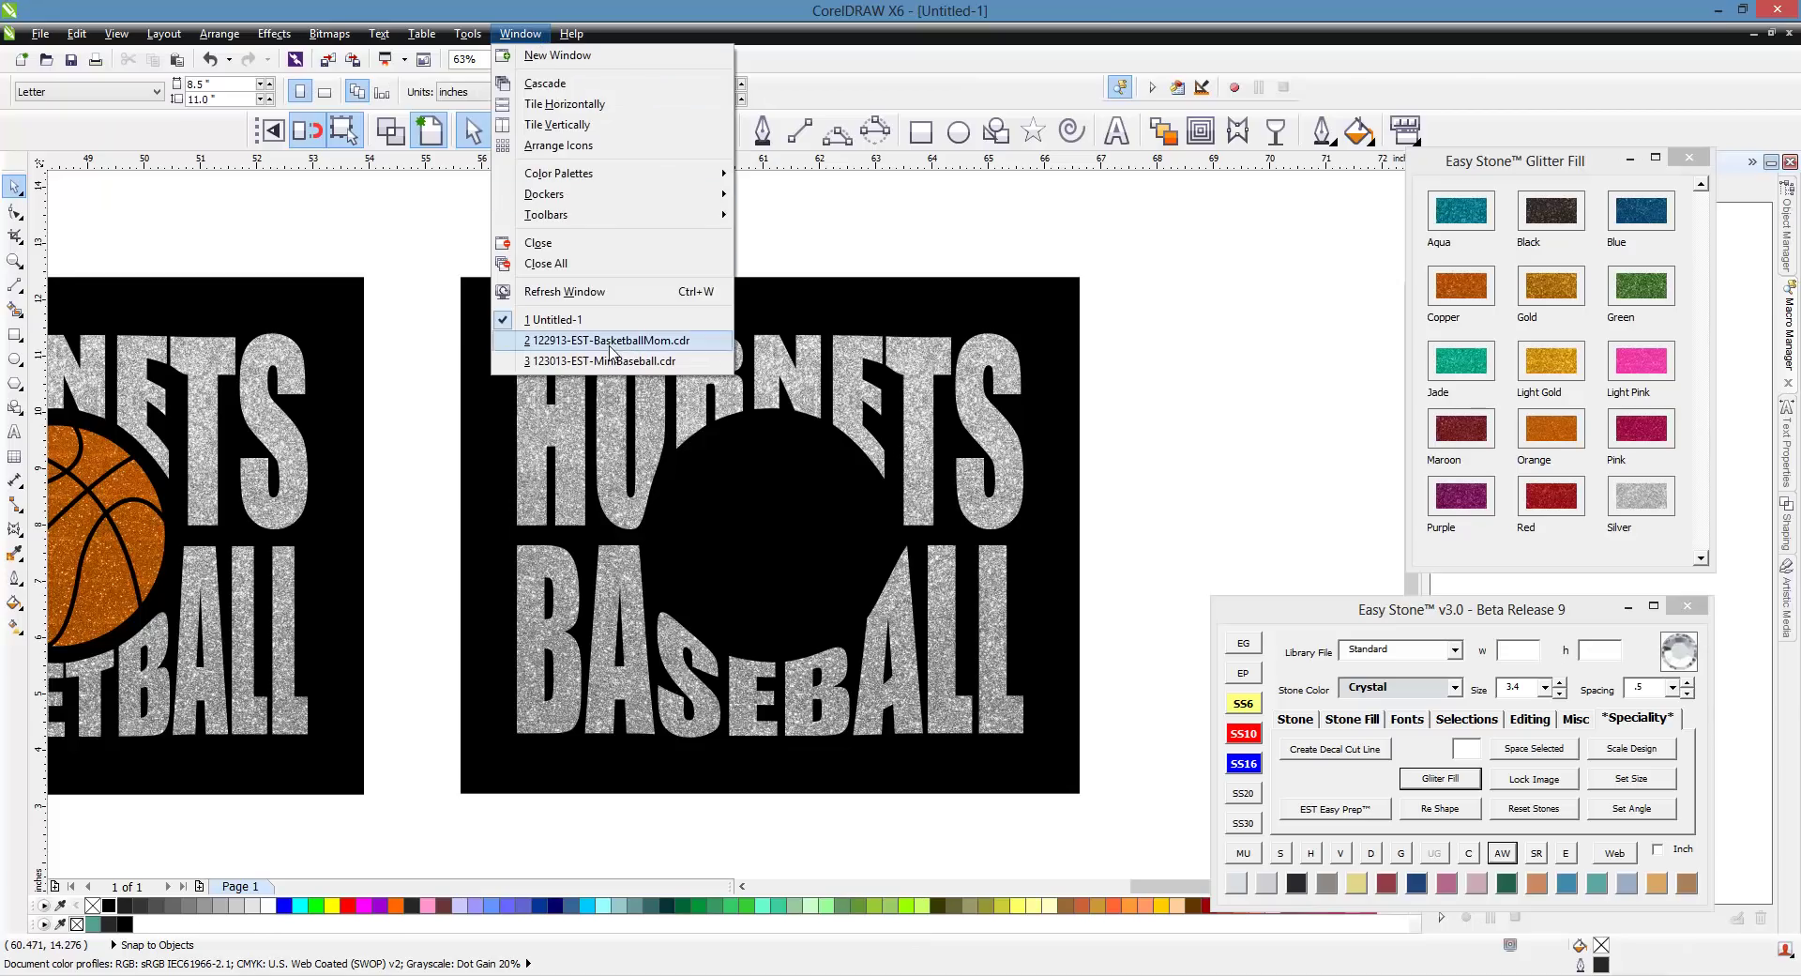
- Bring the rhinestone baseball stones from 123013-EST-MiniBaseball.cdr into the Untitled-1 circle
click(582, 360)
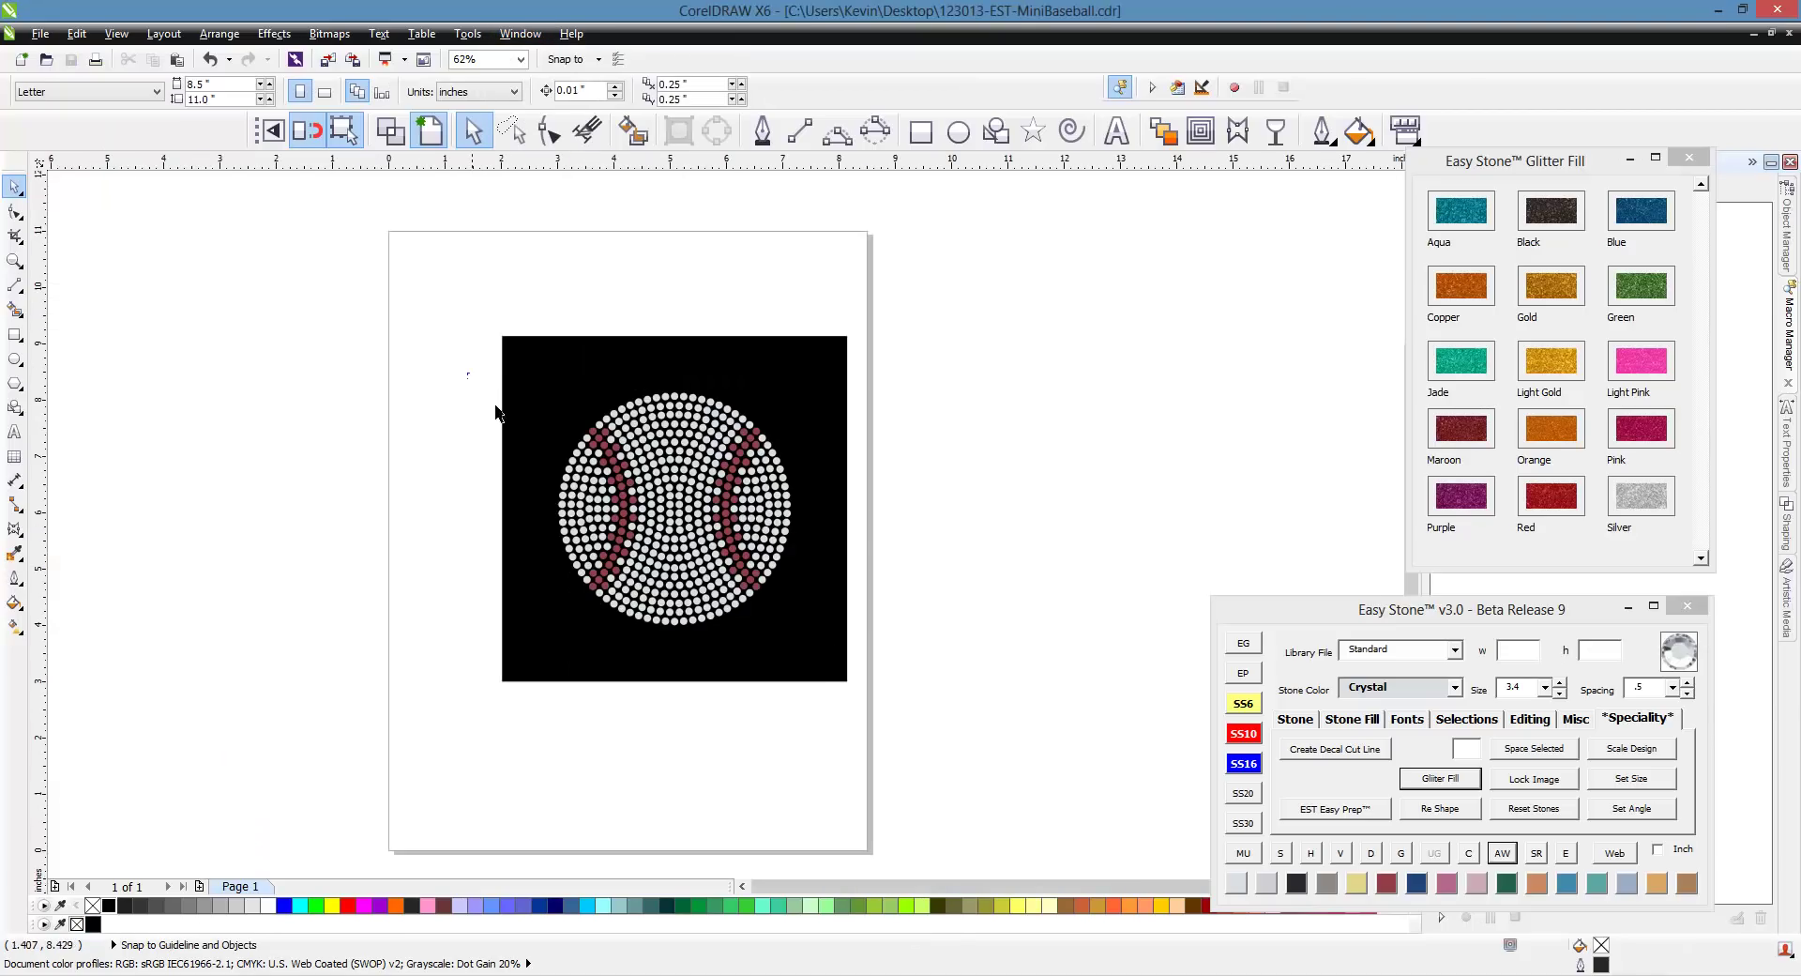
drag(468, 373, 823, 657)
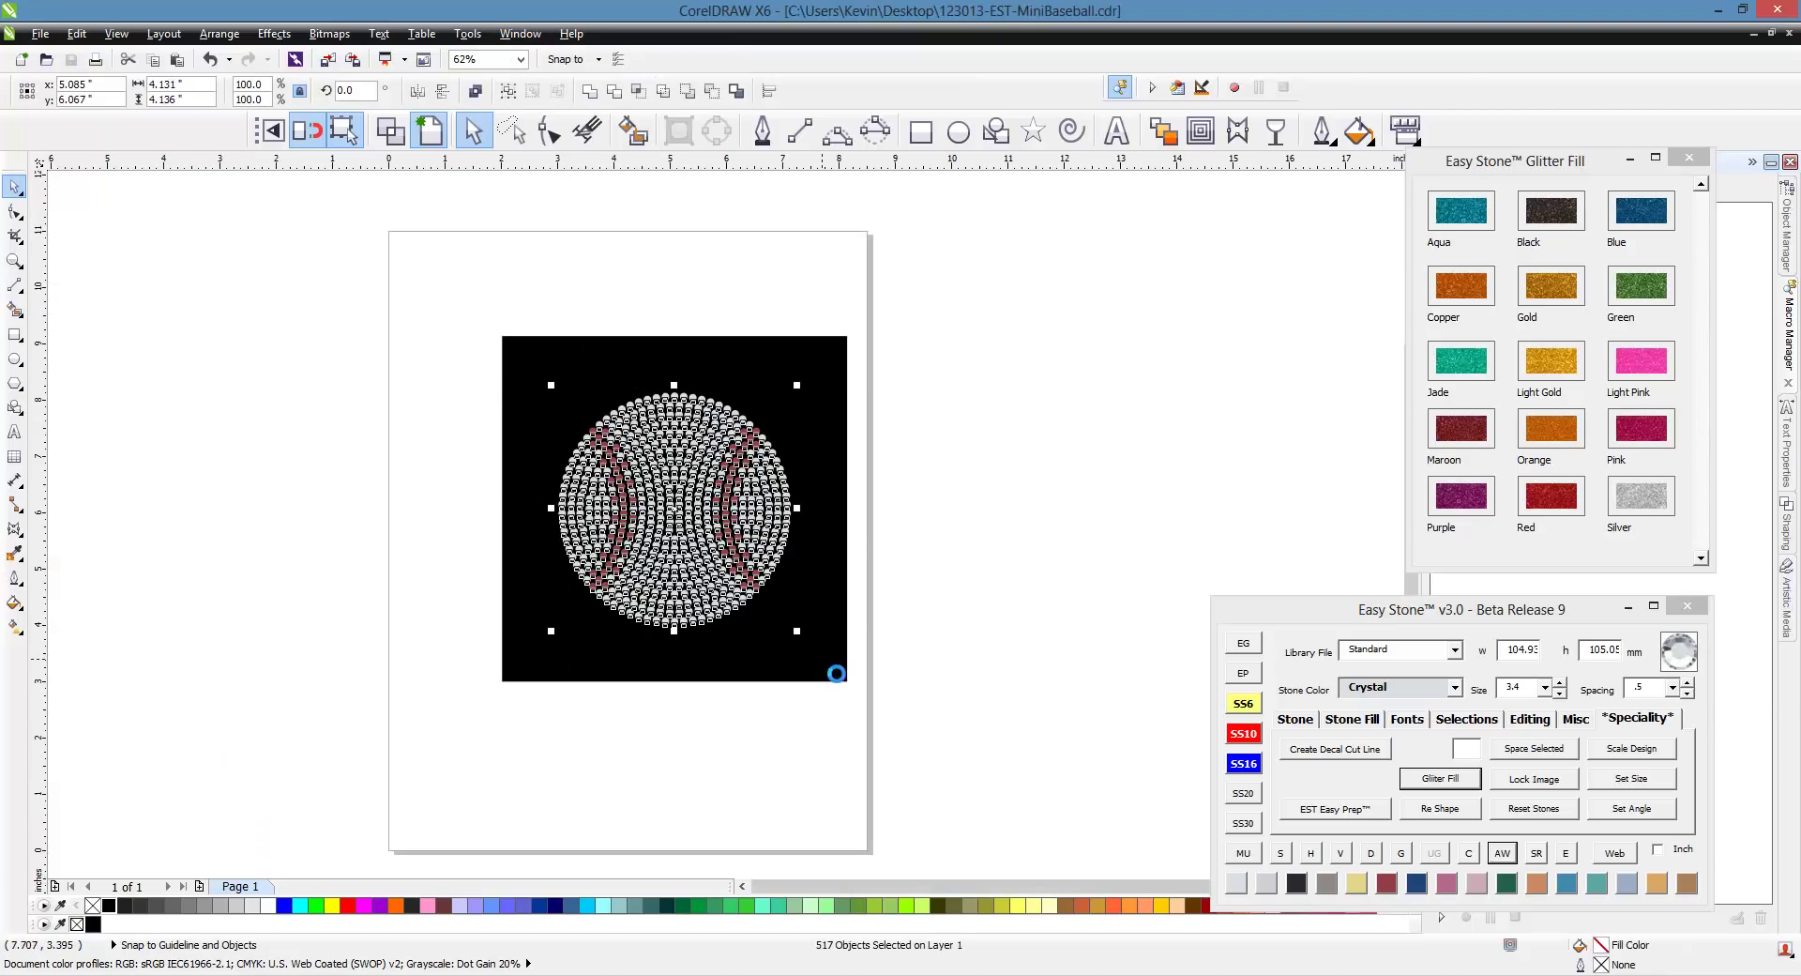
click(520, 38)
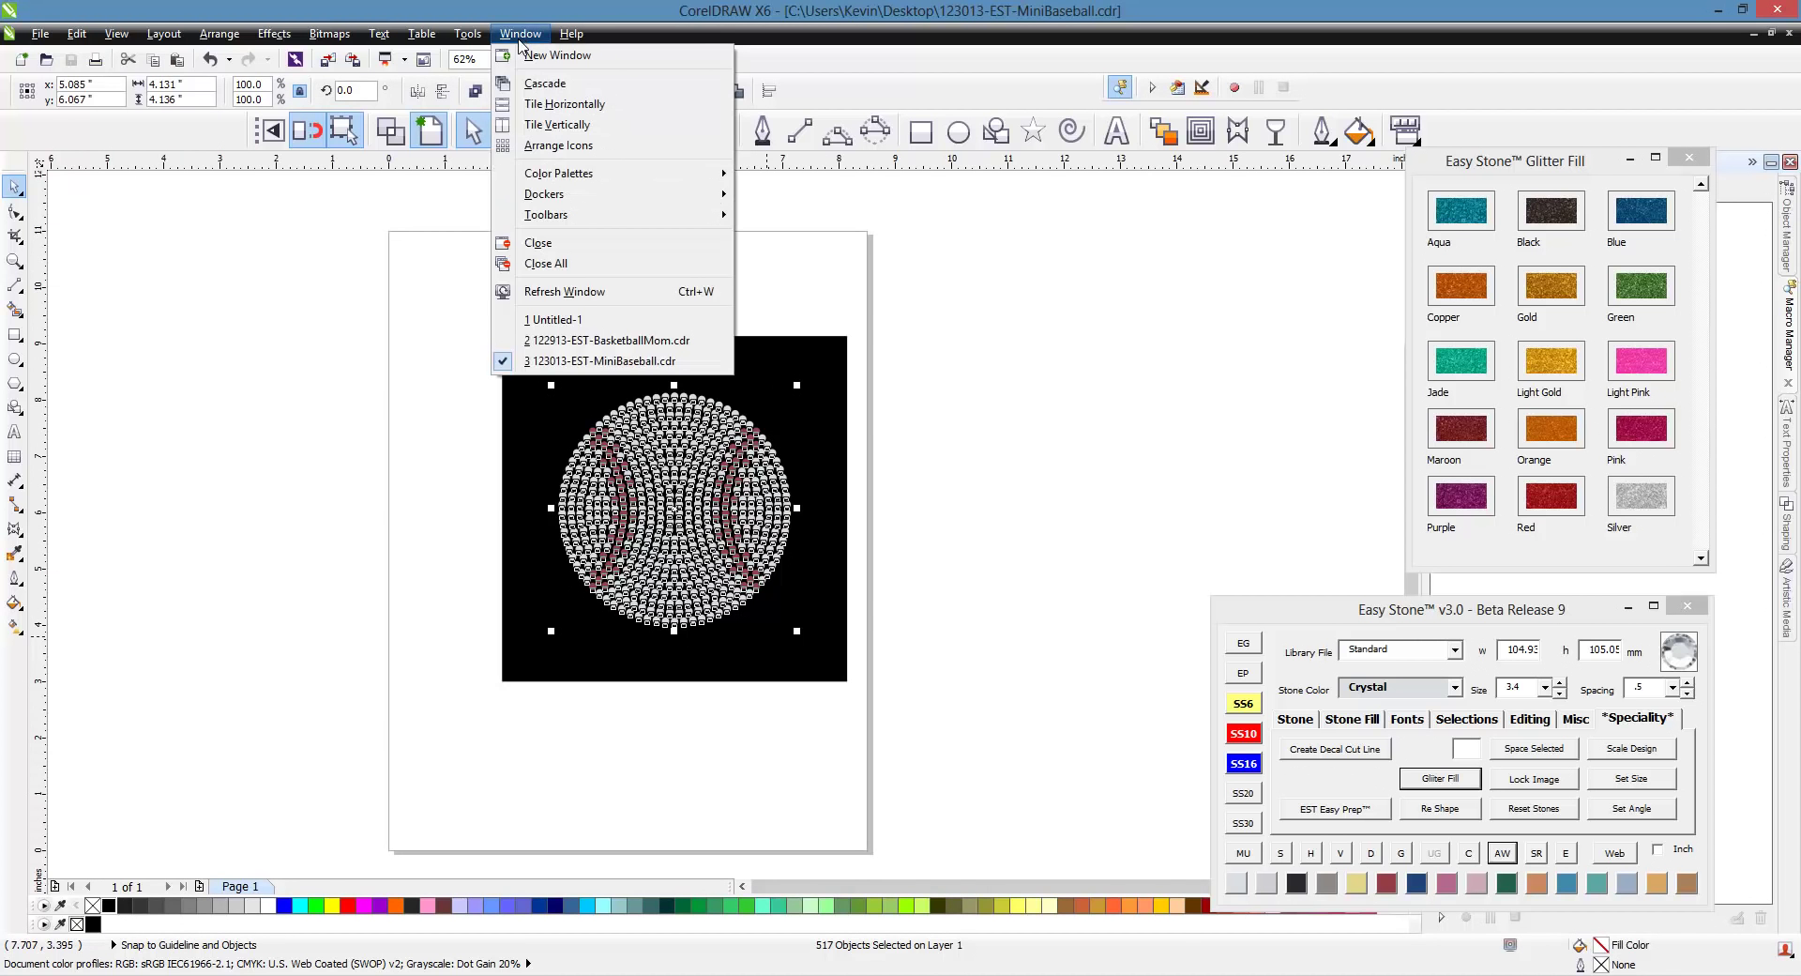
click(571, 321)
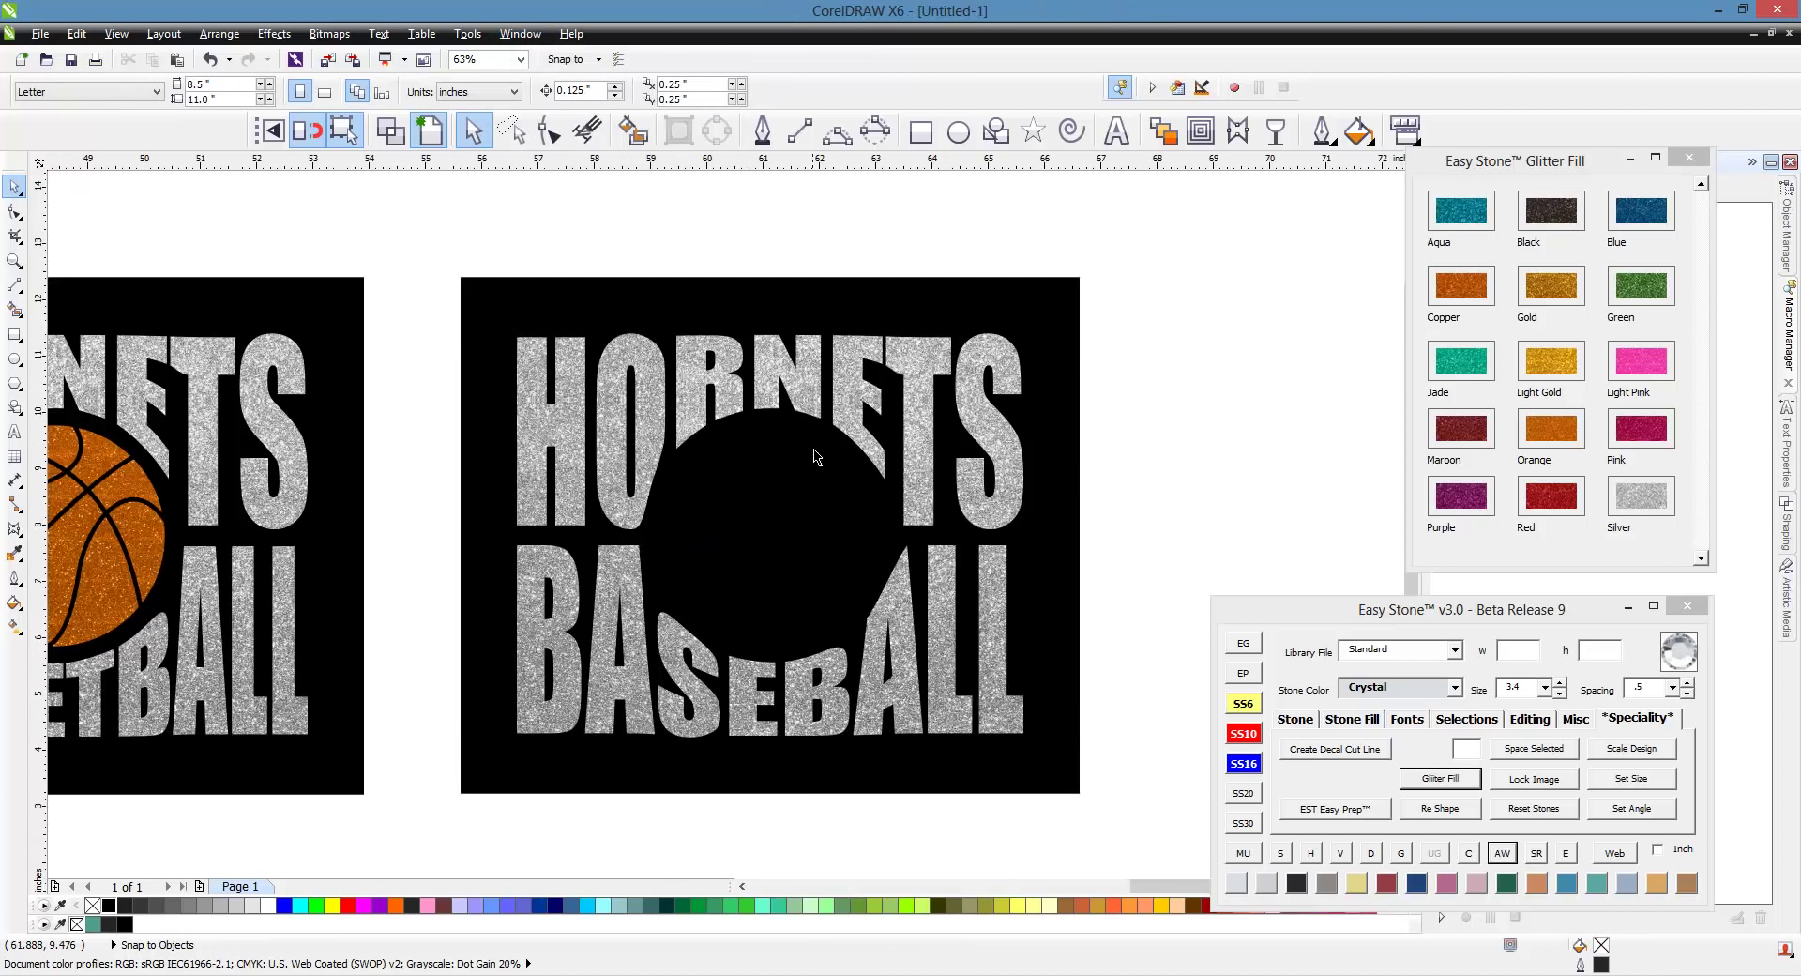
scroll(955, 368, down, 2)
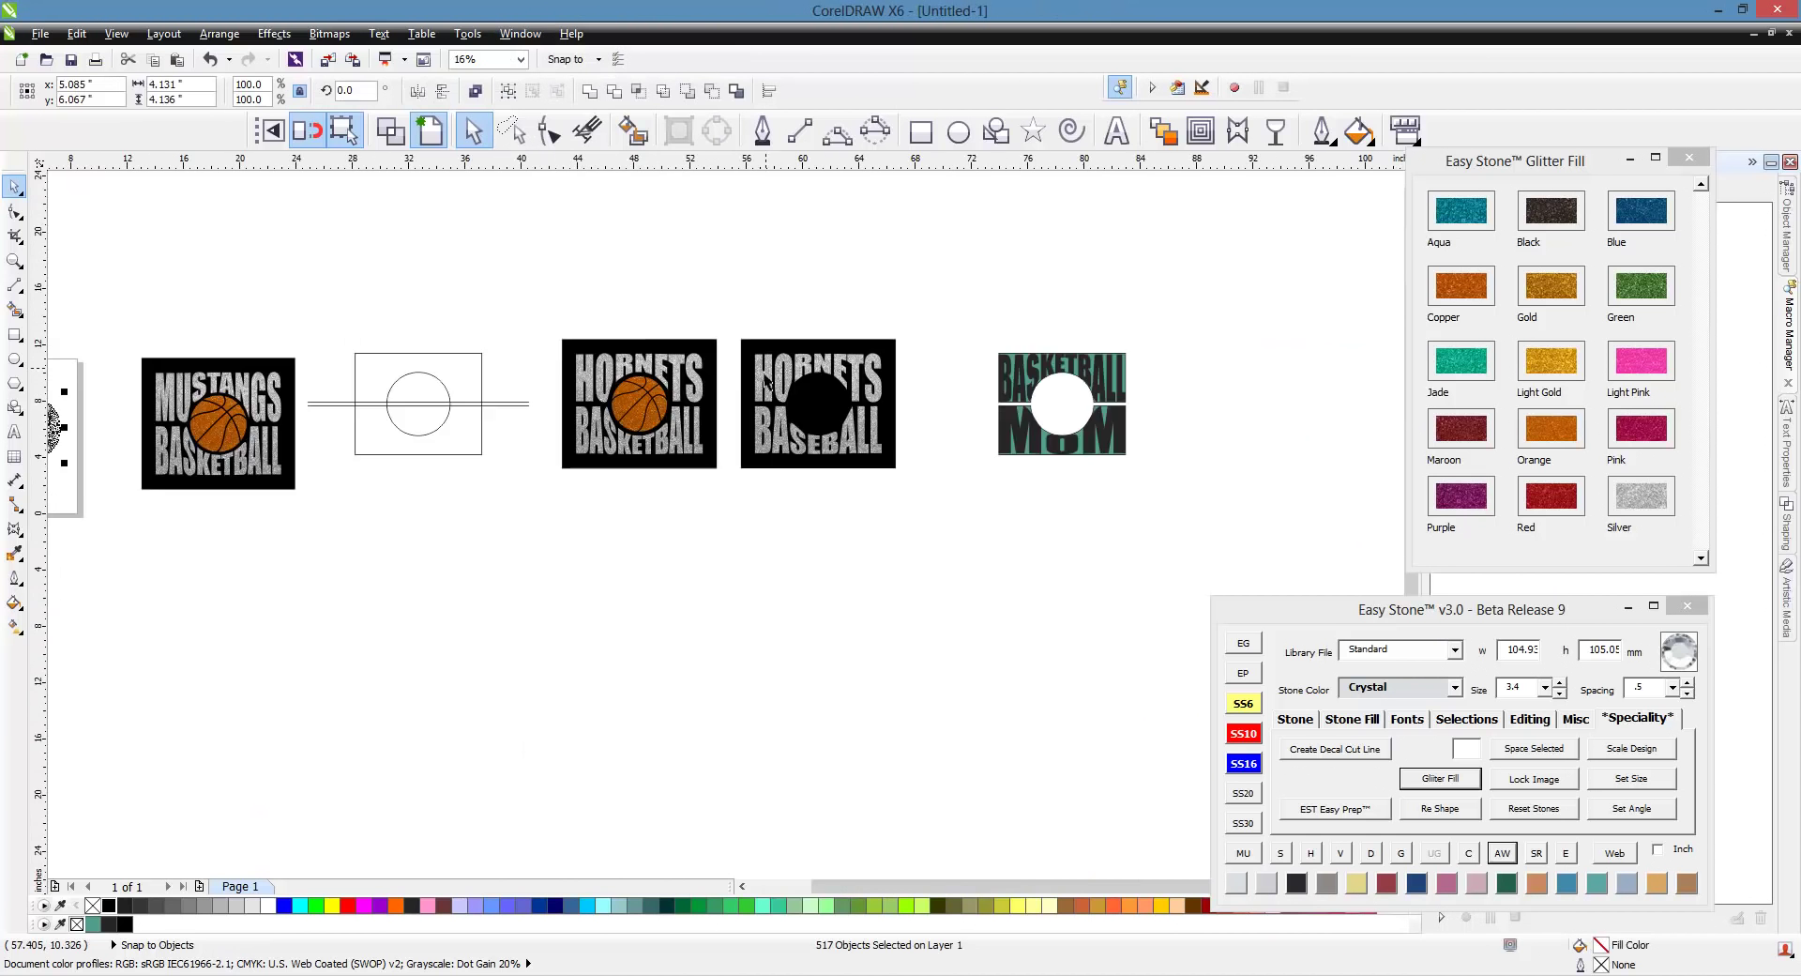
drag(315, 407, 709, 396)
scroll(709, 396, up, 3)
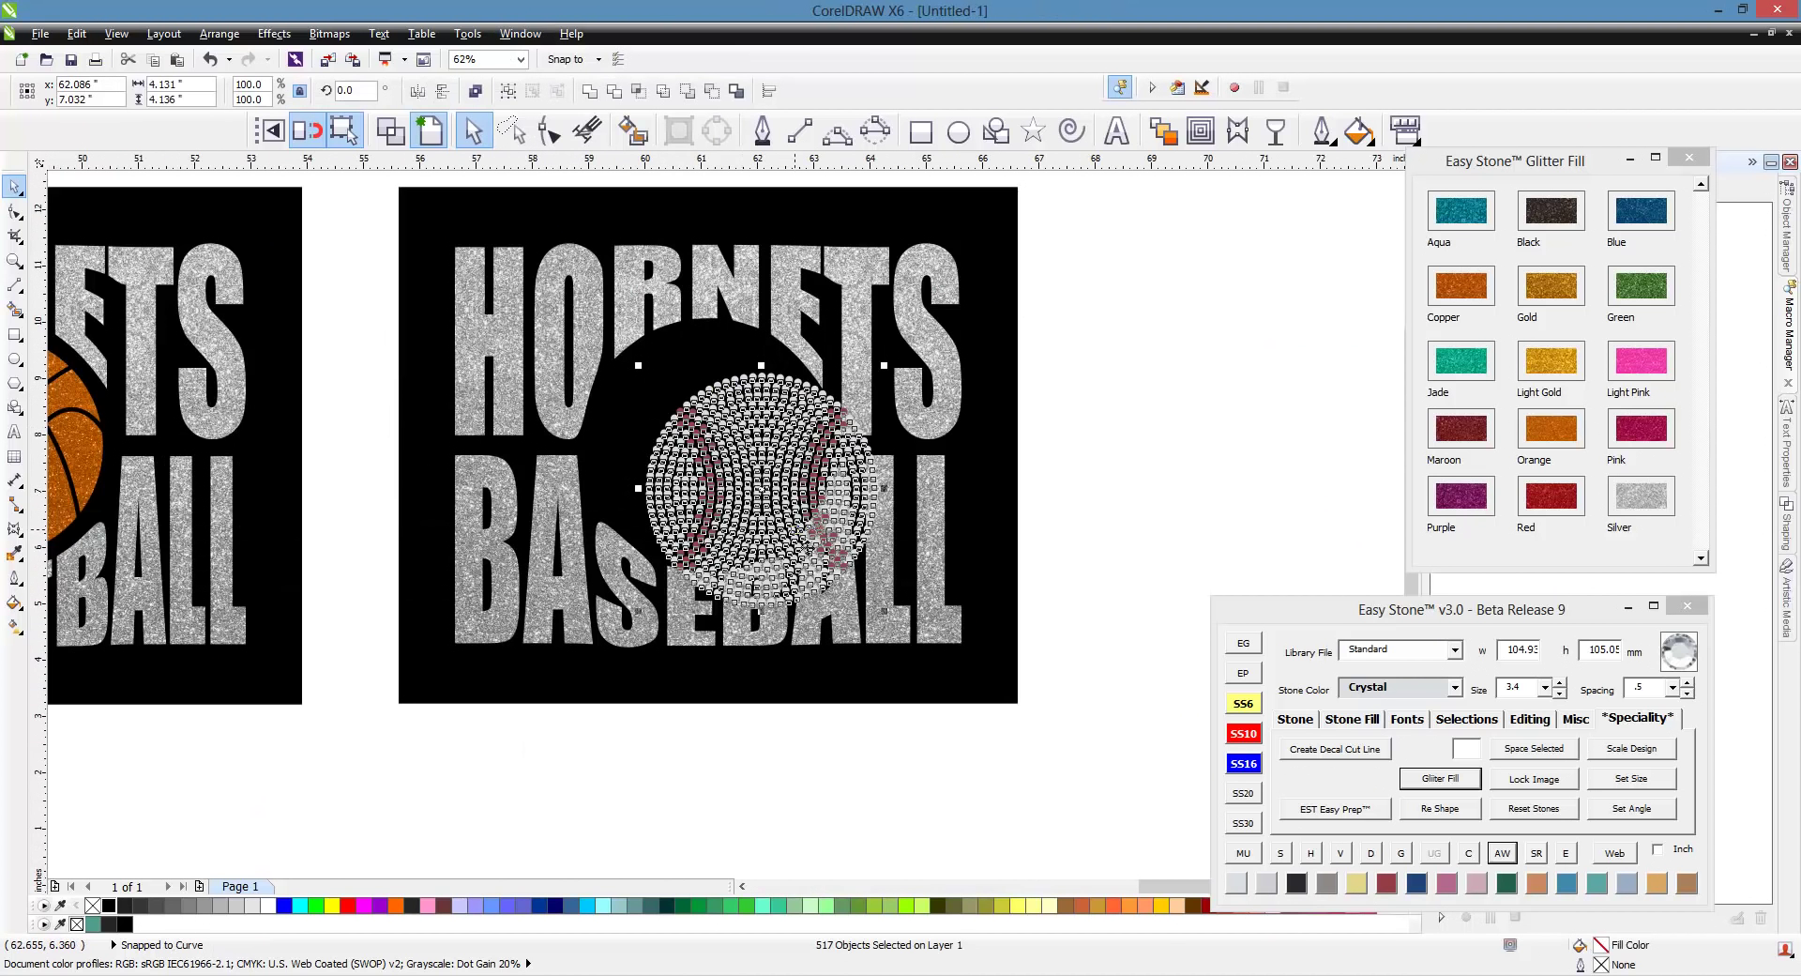
- Group the 517 stones and select them with the HORNETS BASEBALL lettering
key(ctrl+g)
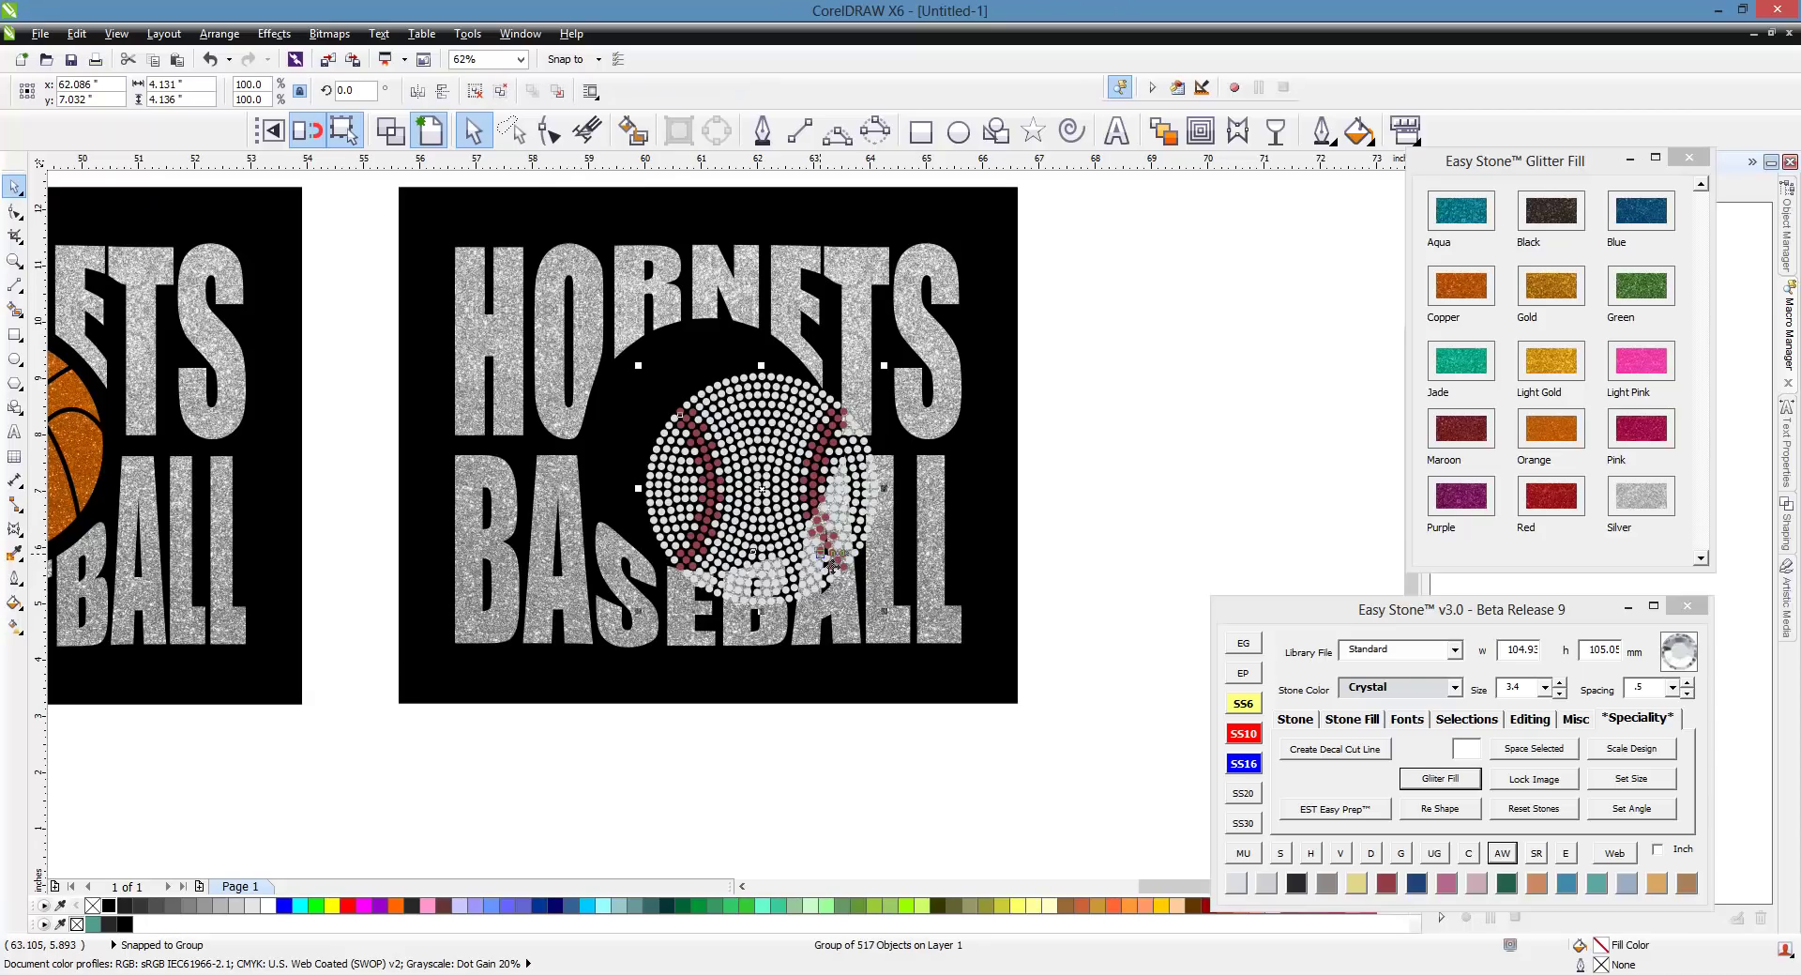
click(757, 316)
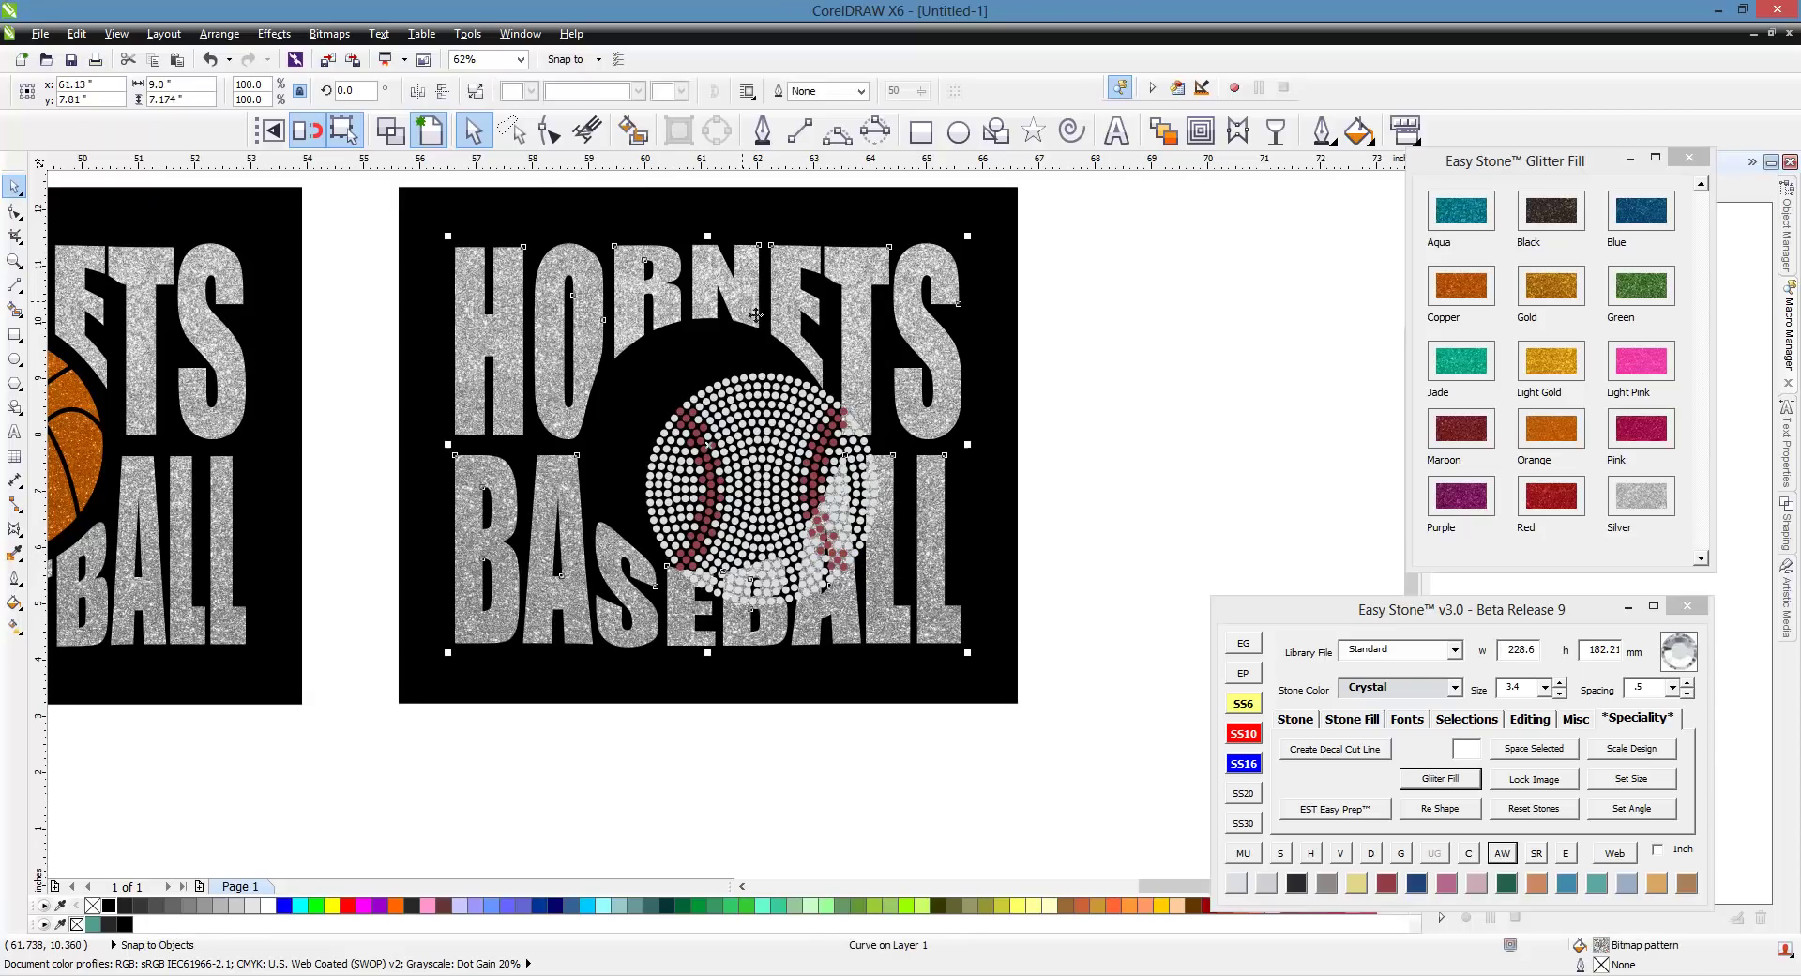
shift+click(784, 450)
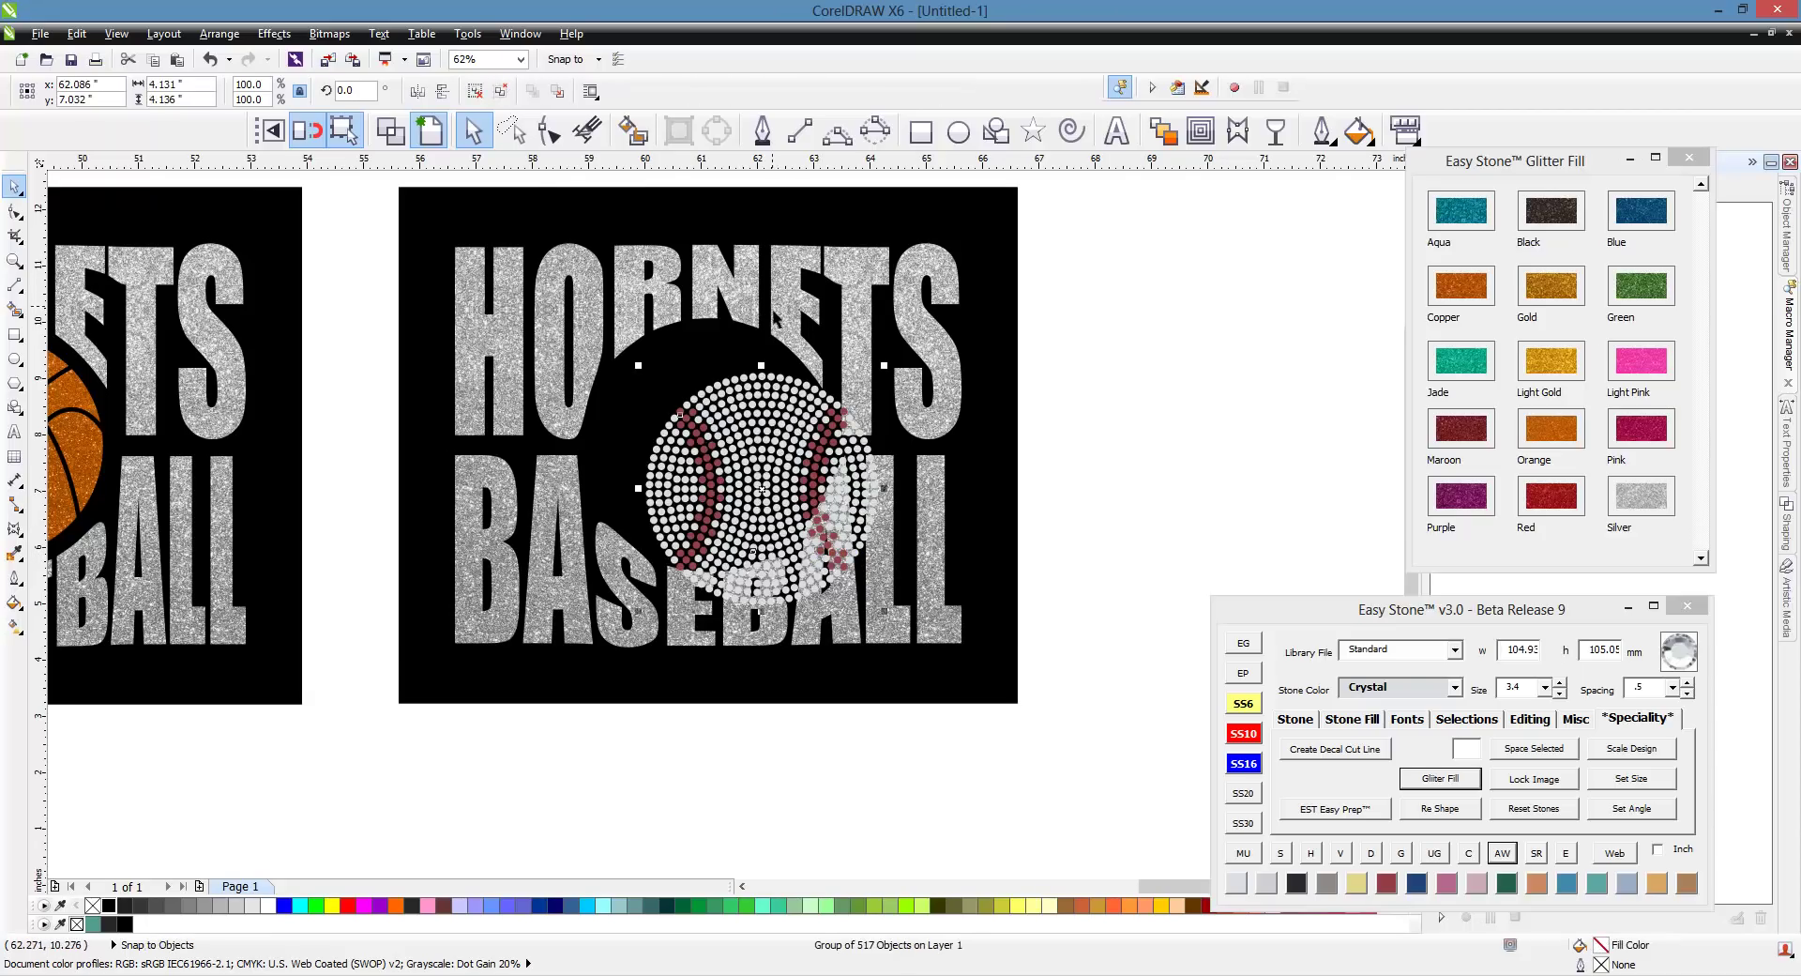
- Centre the stone baseball on the lettering and rotate it to 342.5°
key(e)
key(c)
click(1137, 514)
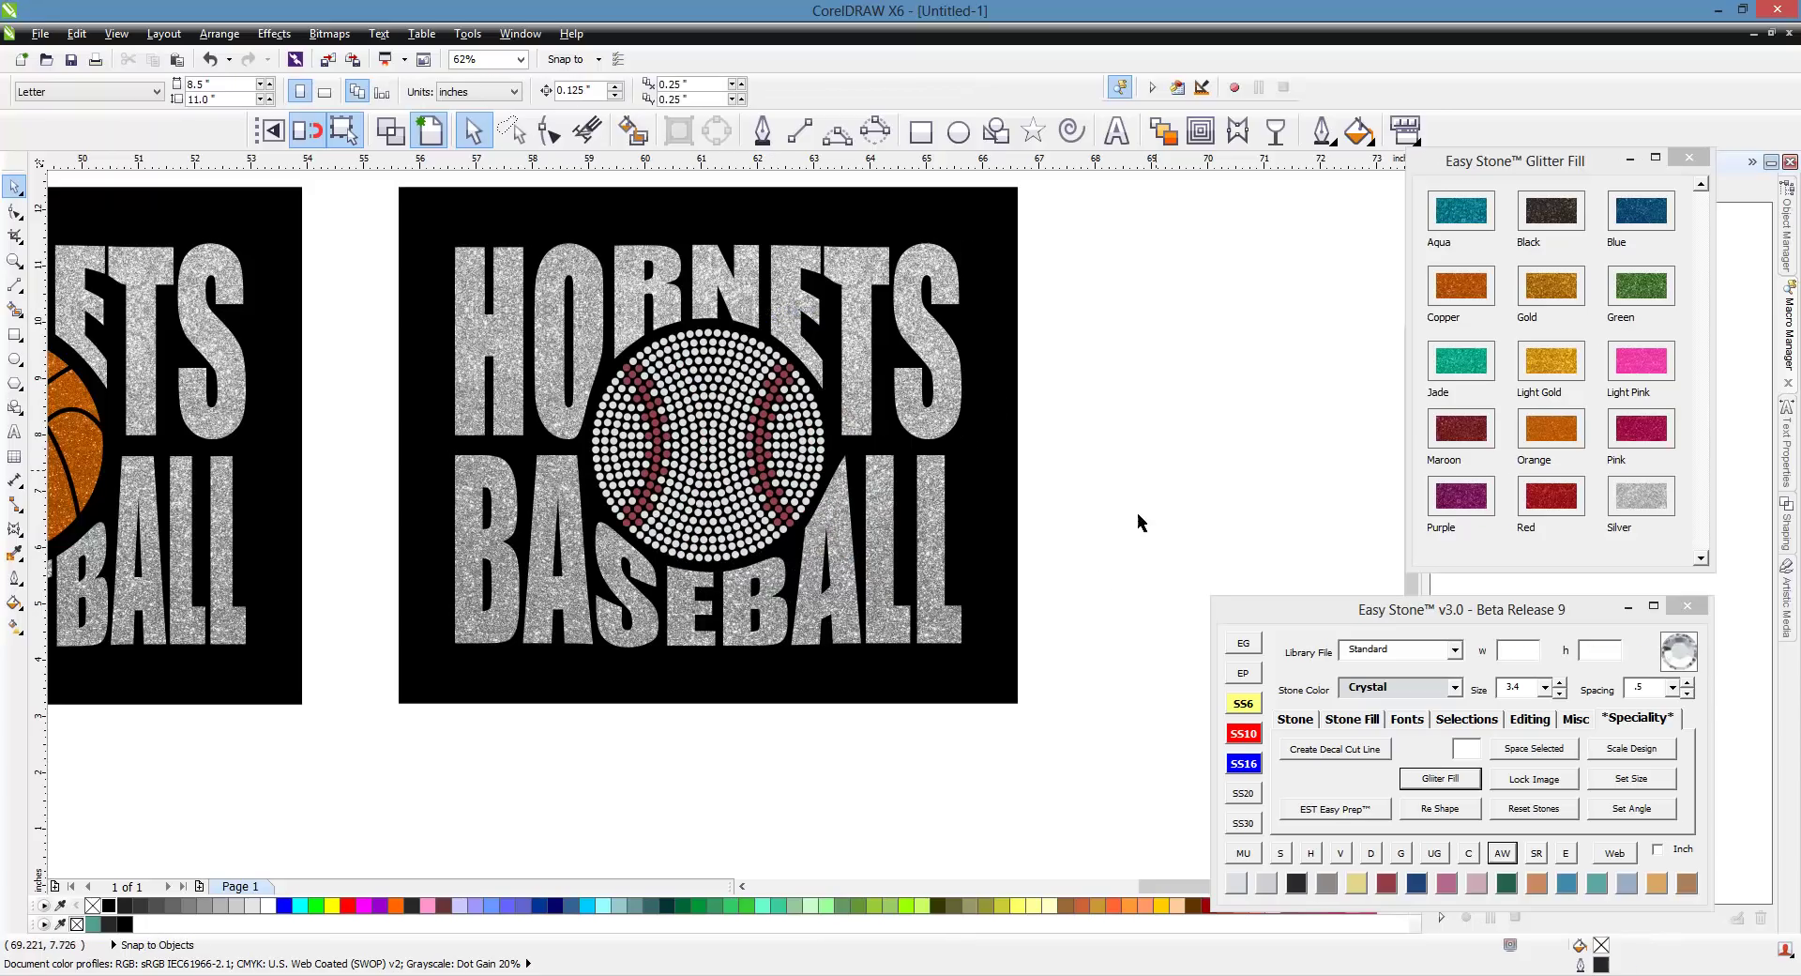
click(783, 460)
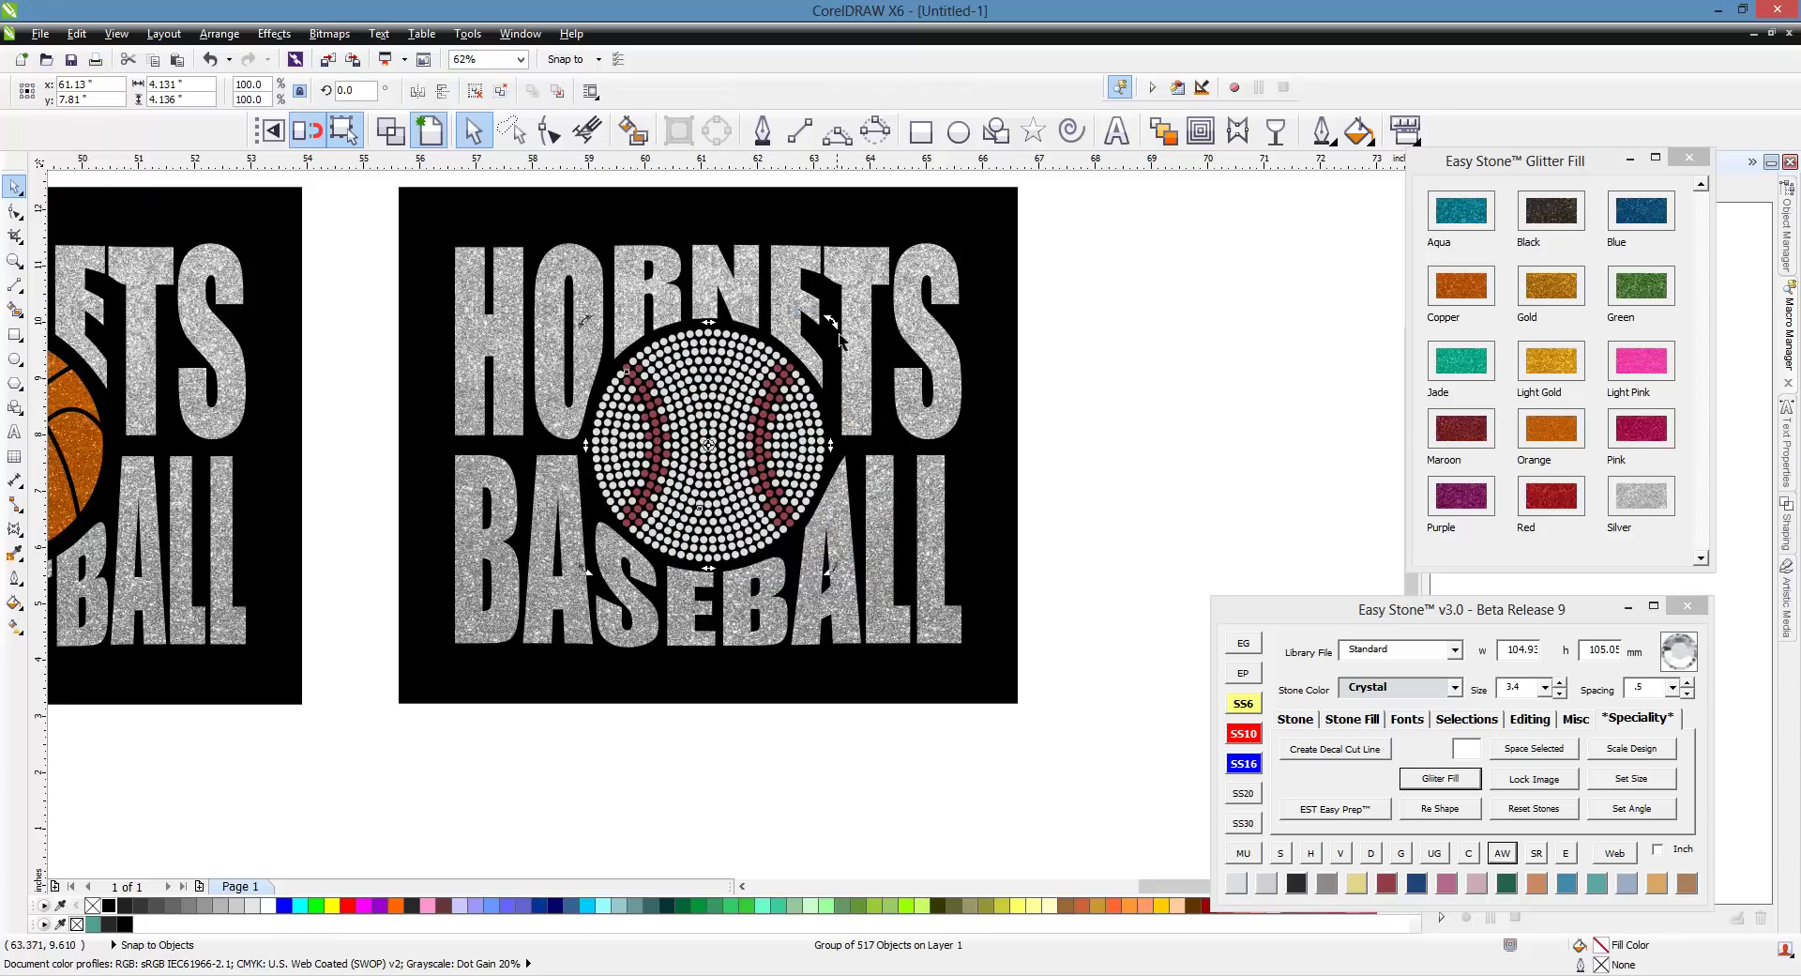
drag(838, 324, 879, 373)
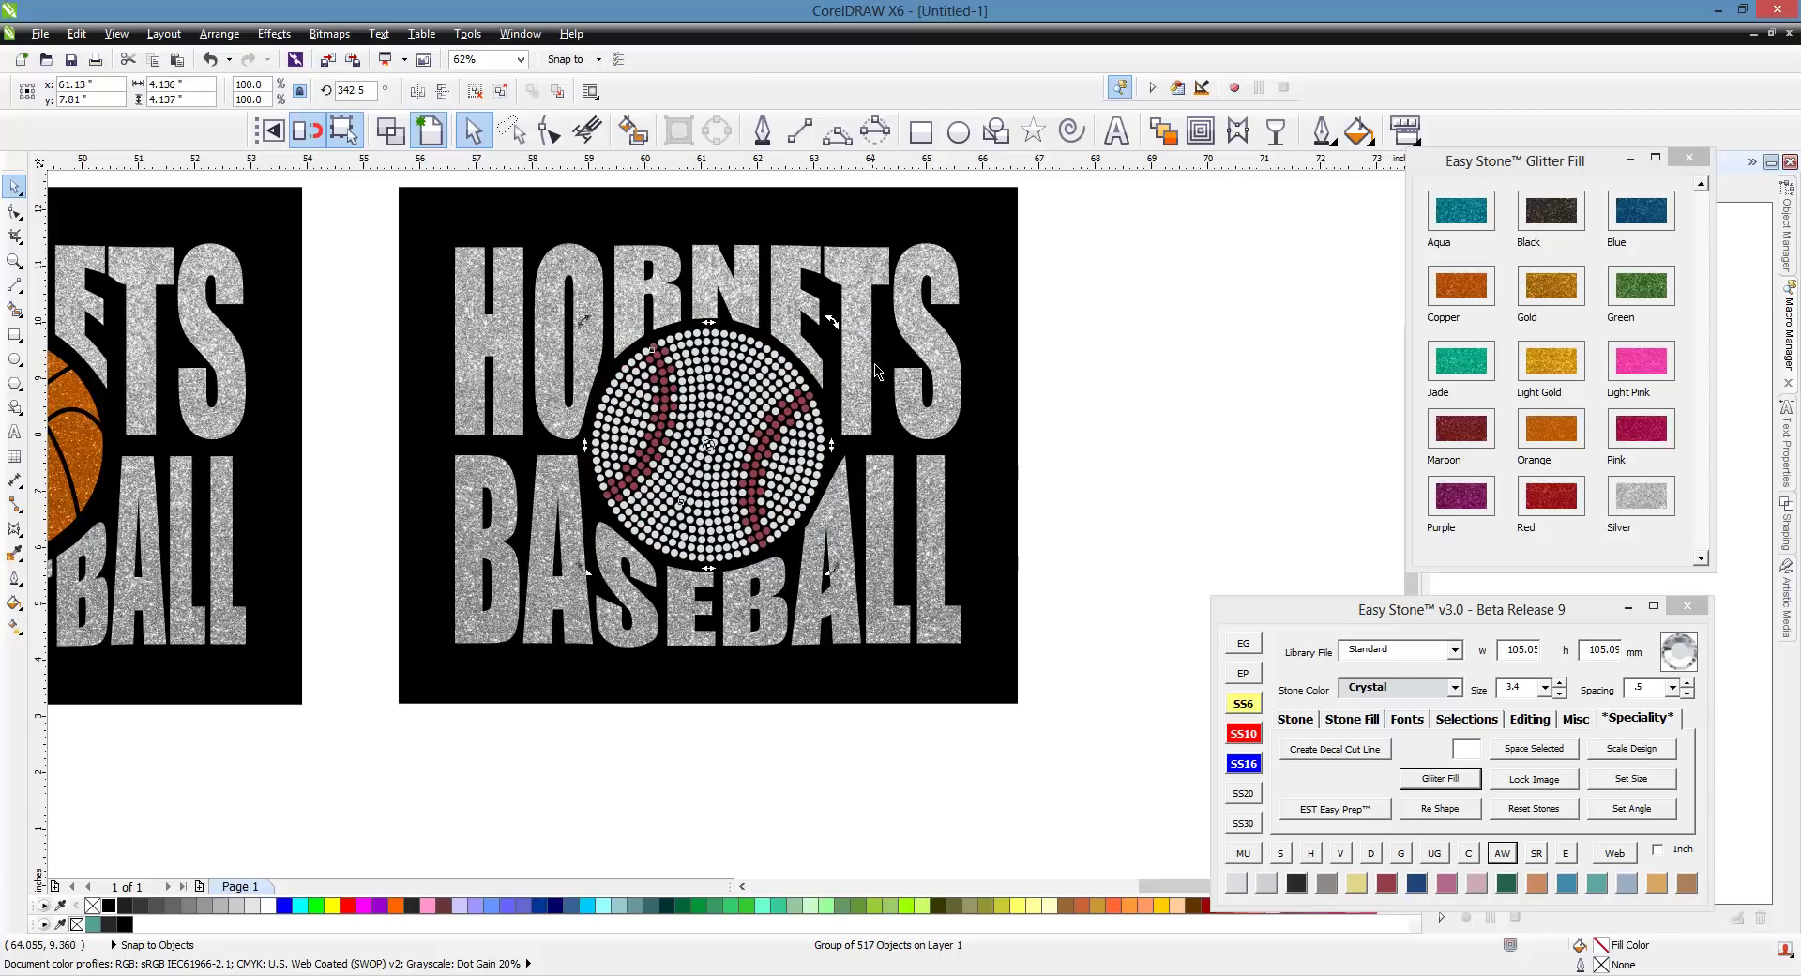
click(1150, 387)
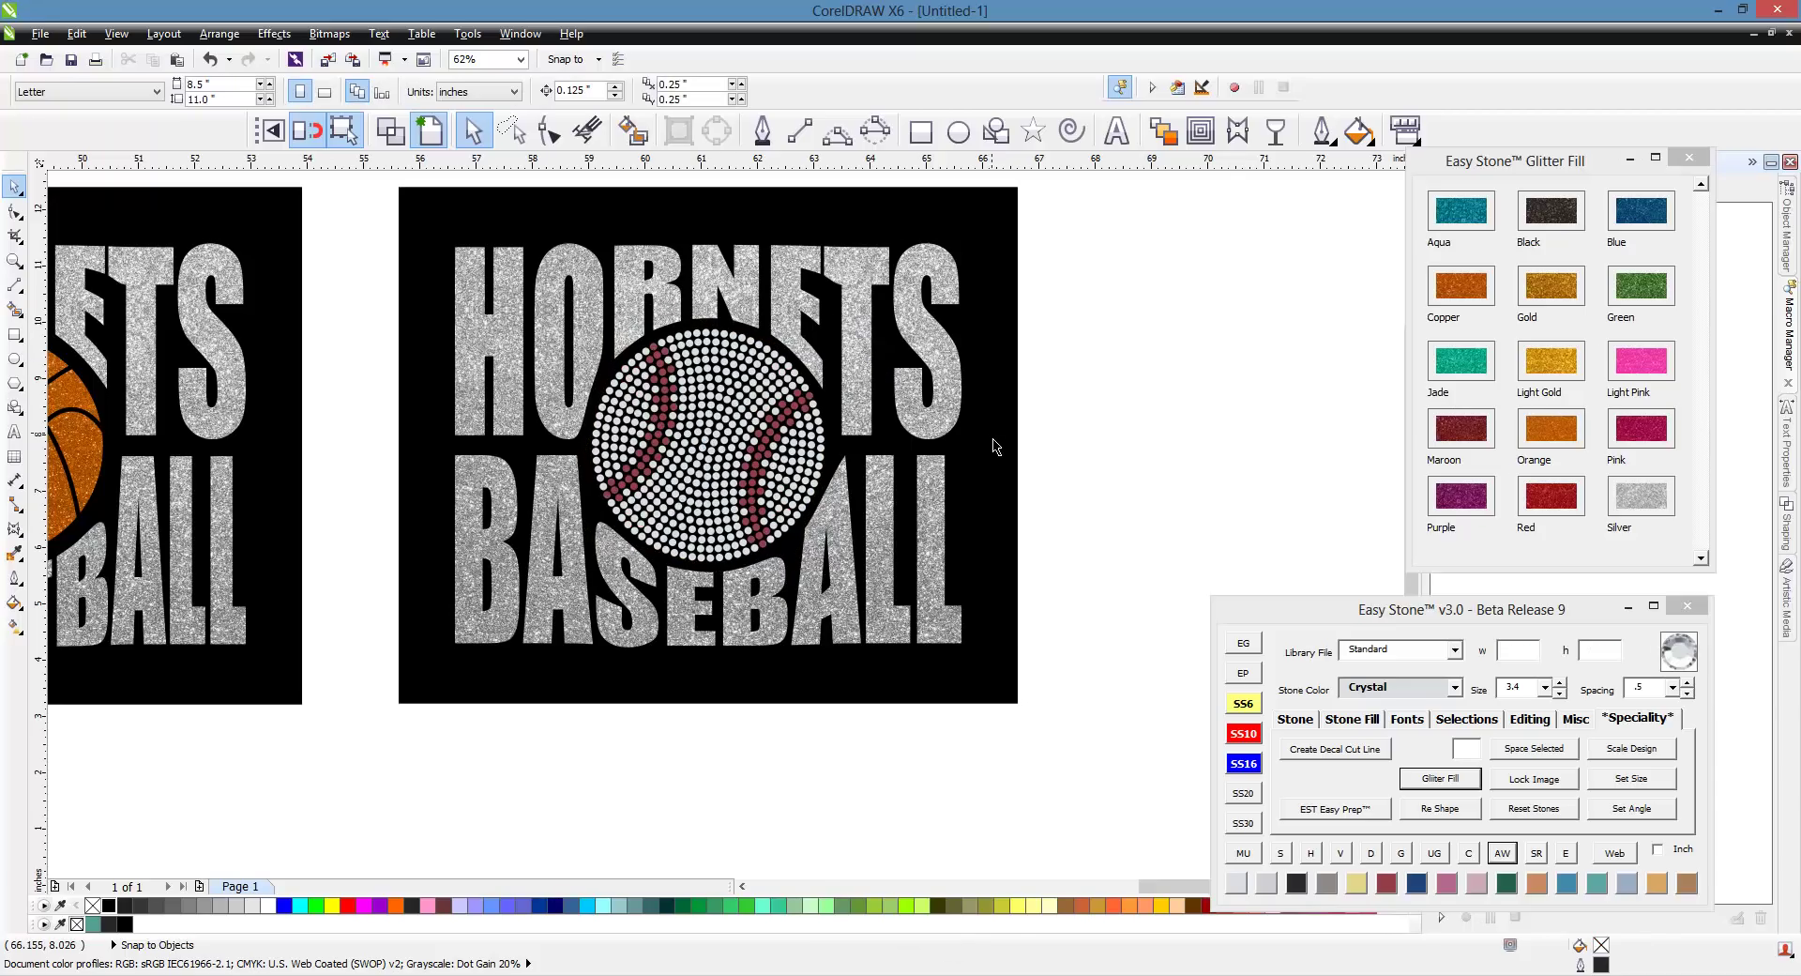
- Ungroup the baseball stones and select the entire HORNETS BASEBALL design
right_click(731, 445)
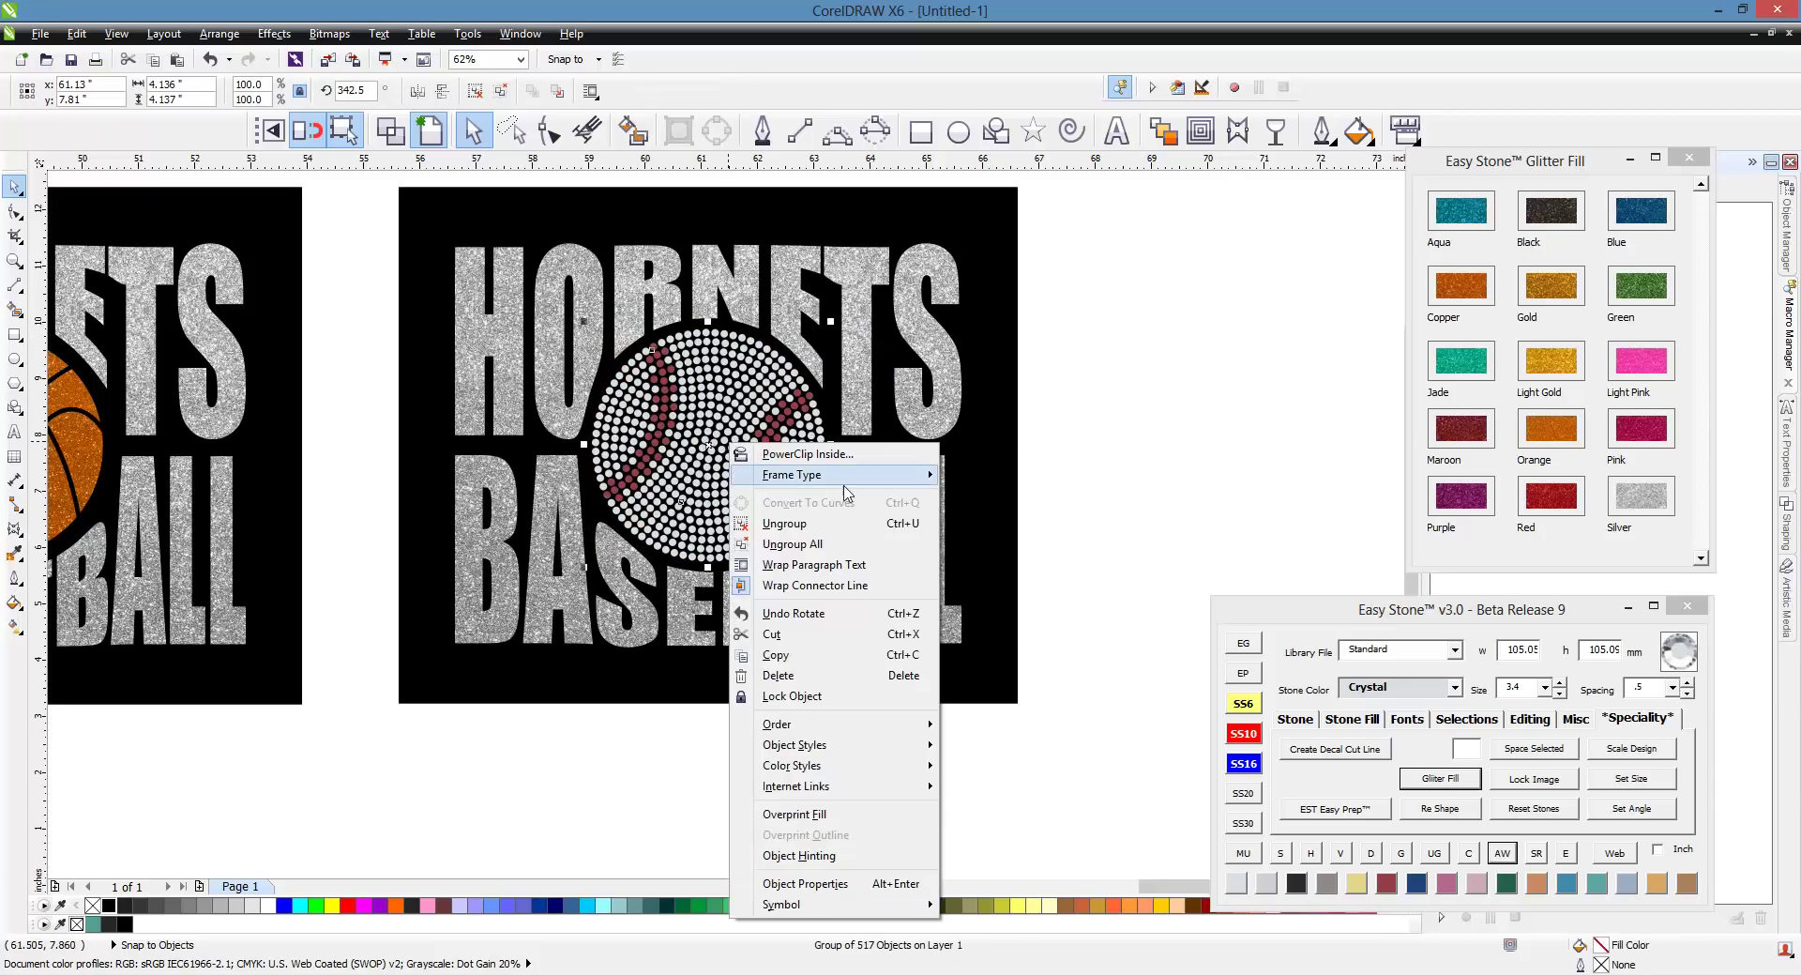
click(824, 523)
click(1135, 361)
scroll(1079, 376, down, 2)
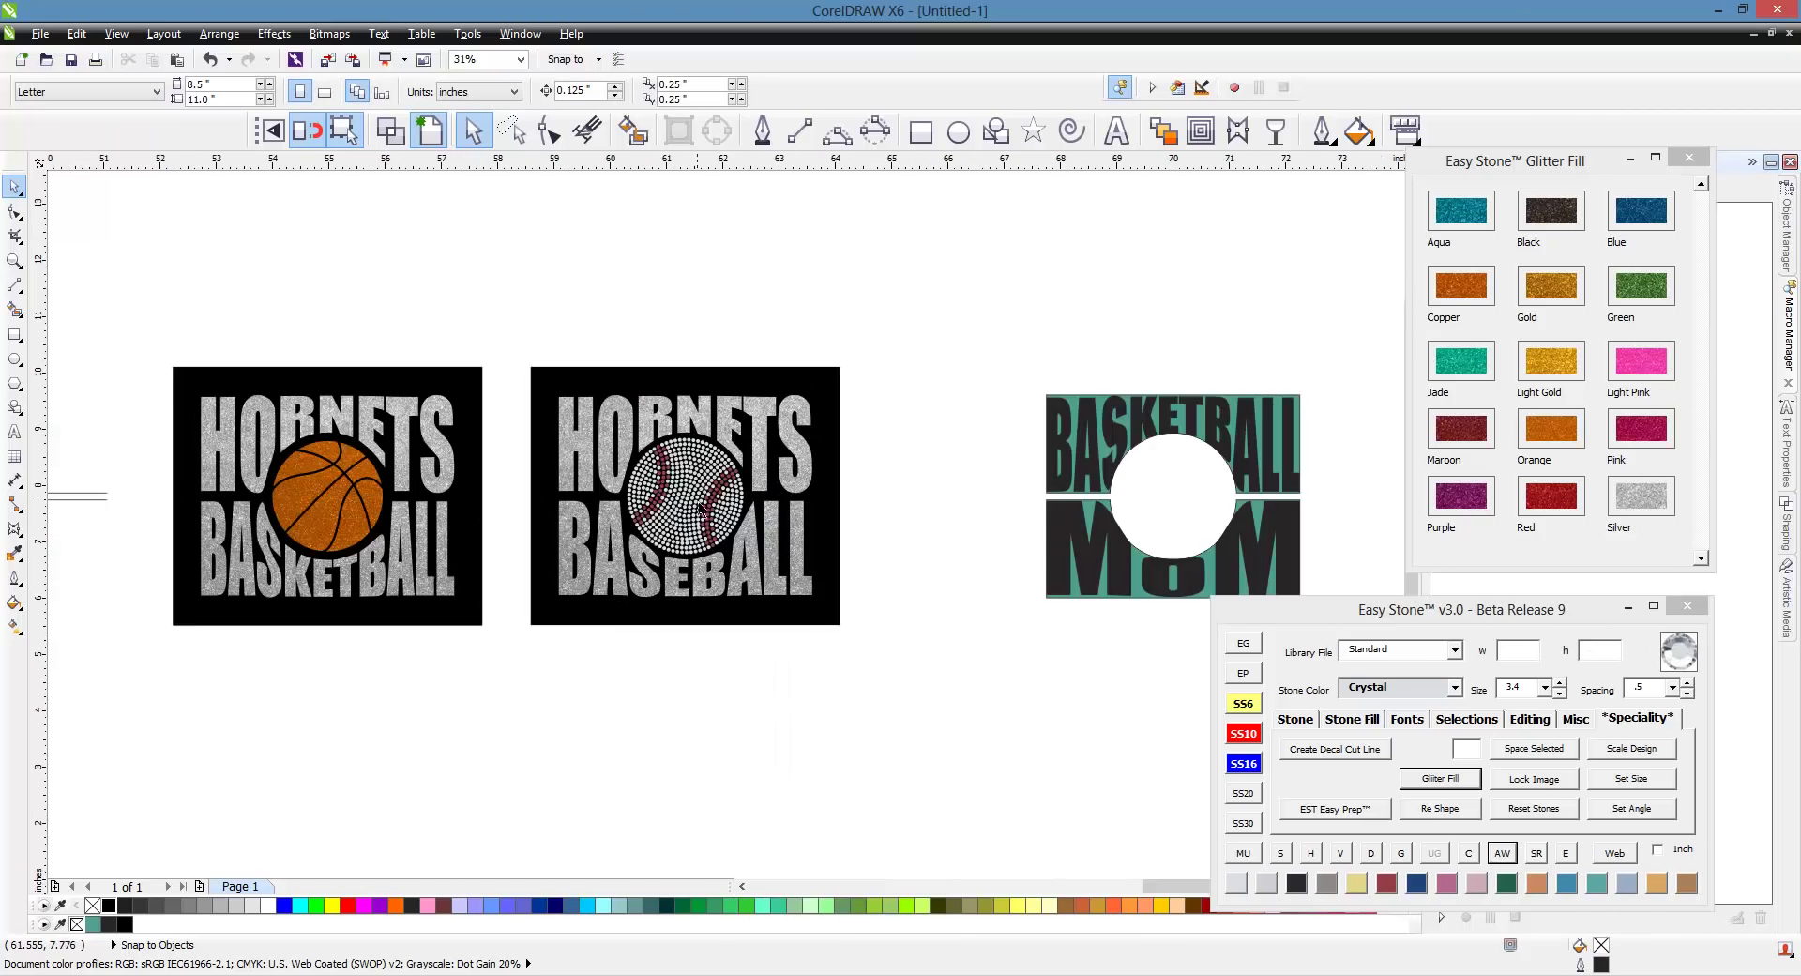
scroll(936, 351, up, 2)
drag(1061, 195, 332, 791)
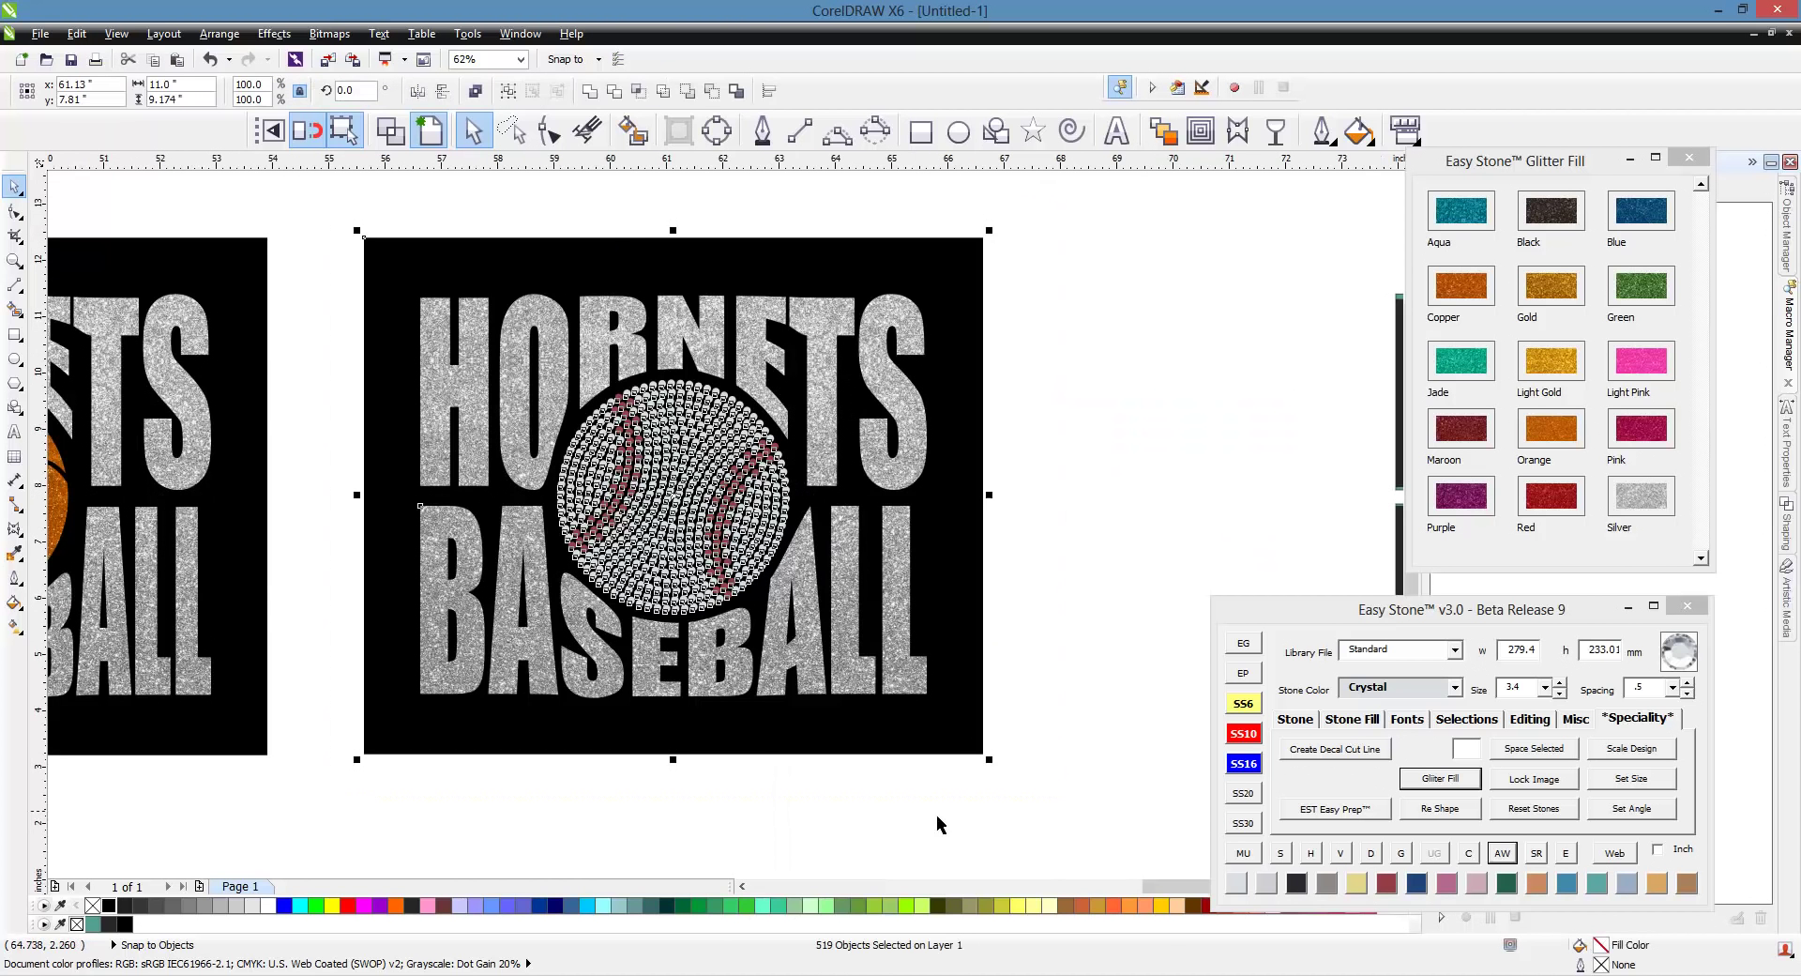
- Add the Easy Stone watermark and 9"w X 7.25"h size label to the selected HORNETS design
click(1255, 857)
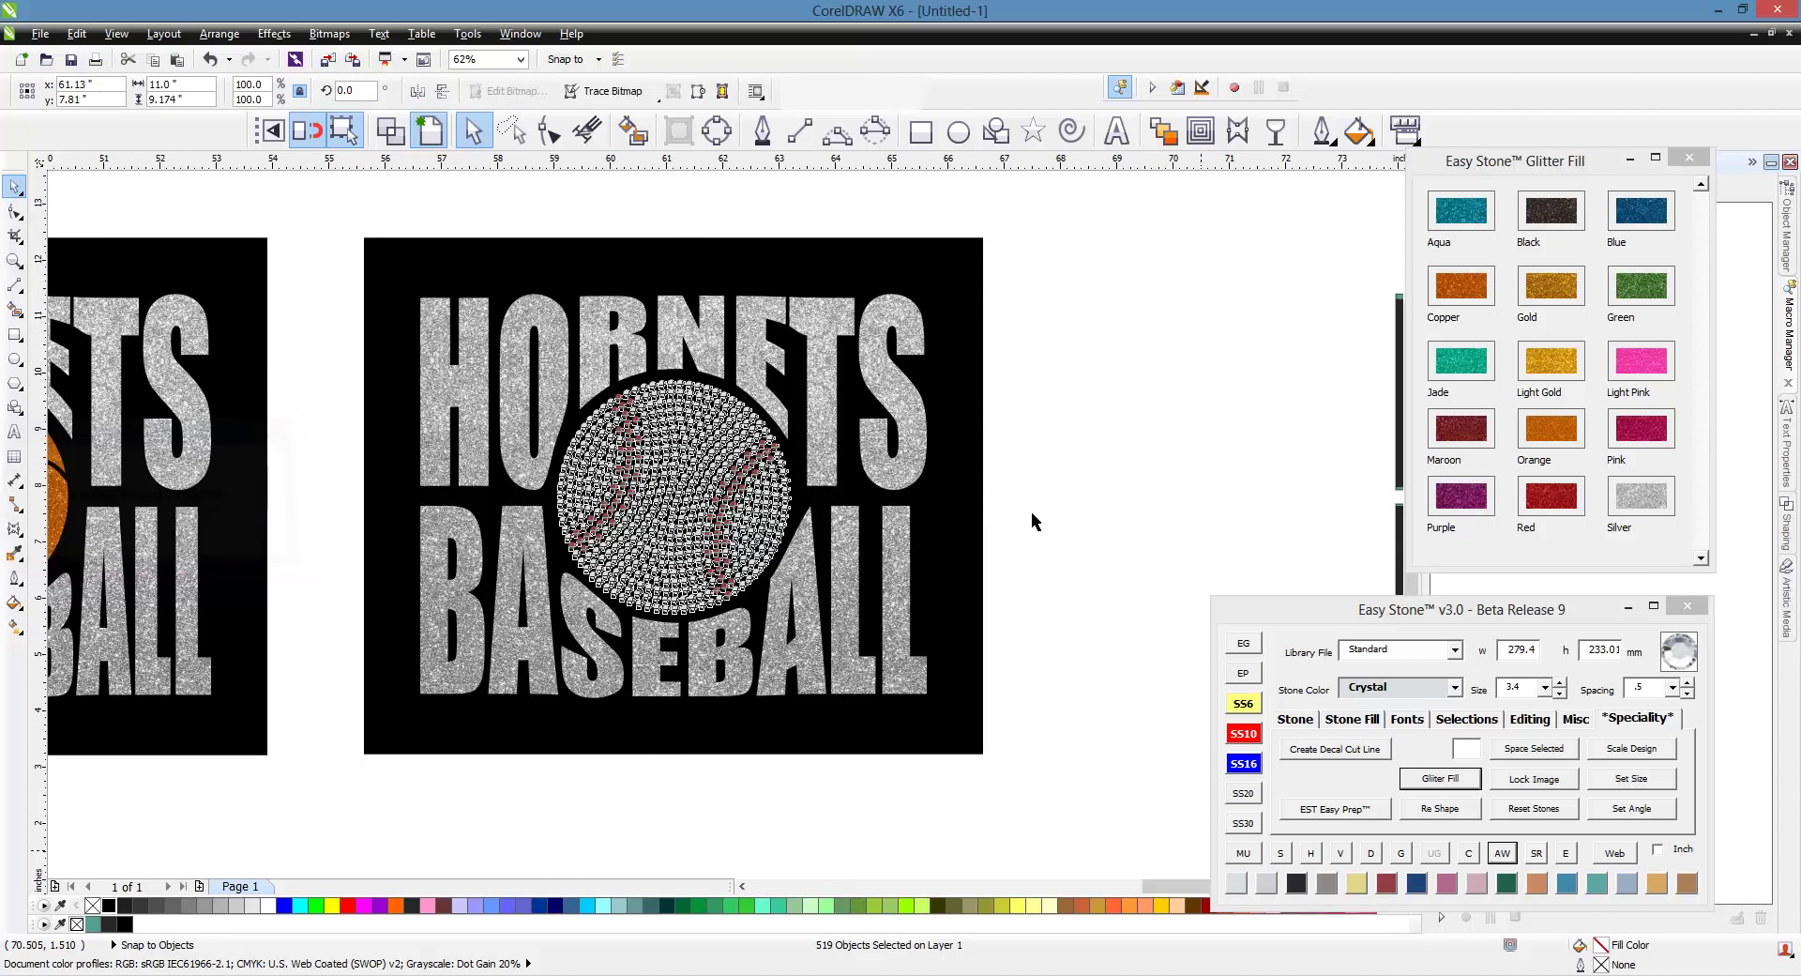
click(993, 533)
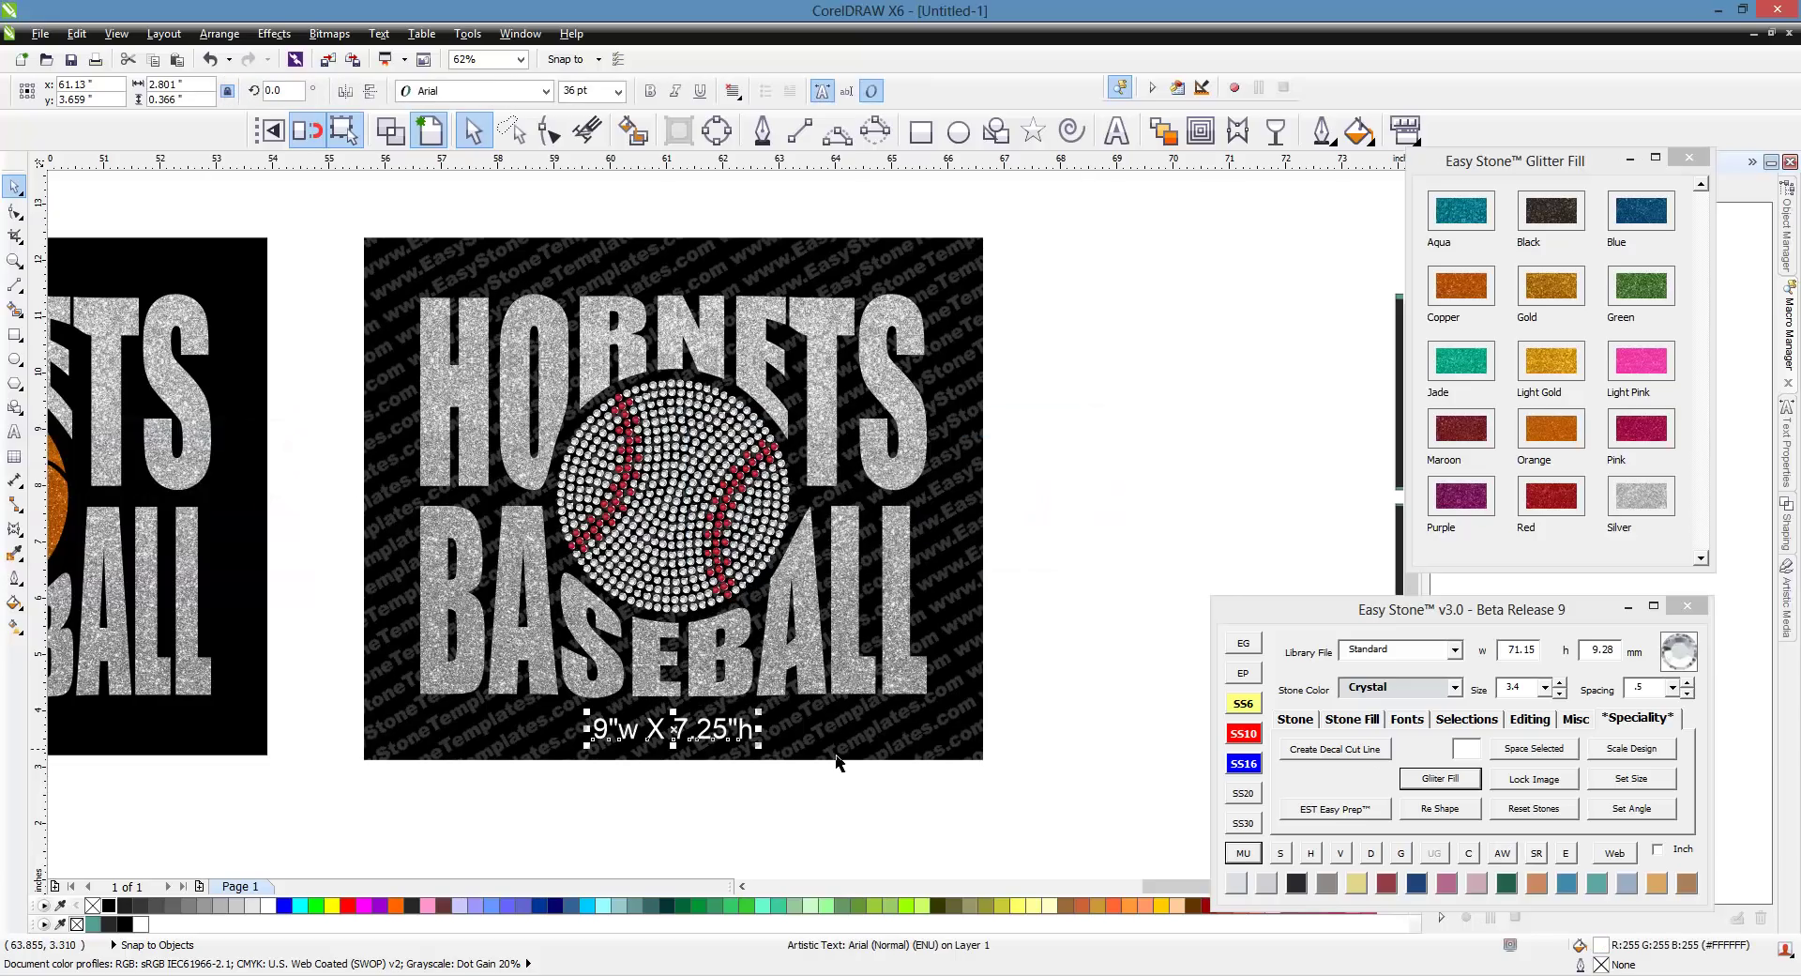
click(1041, 488)
scroll(1133, 384, down, 1)
scroll(507, 497, up, 1)
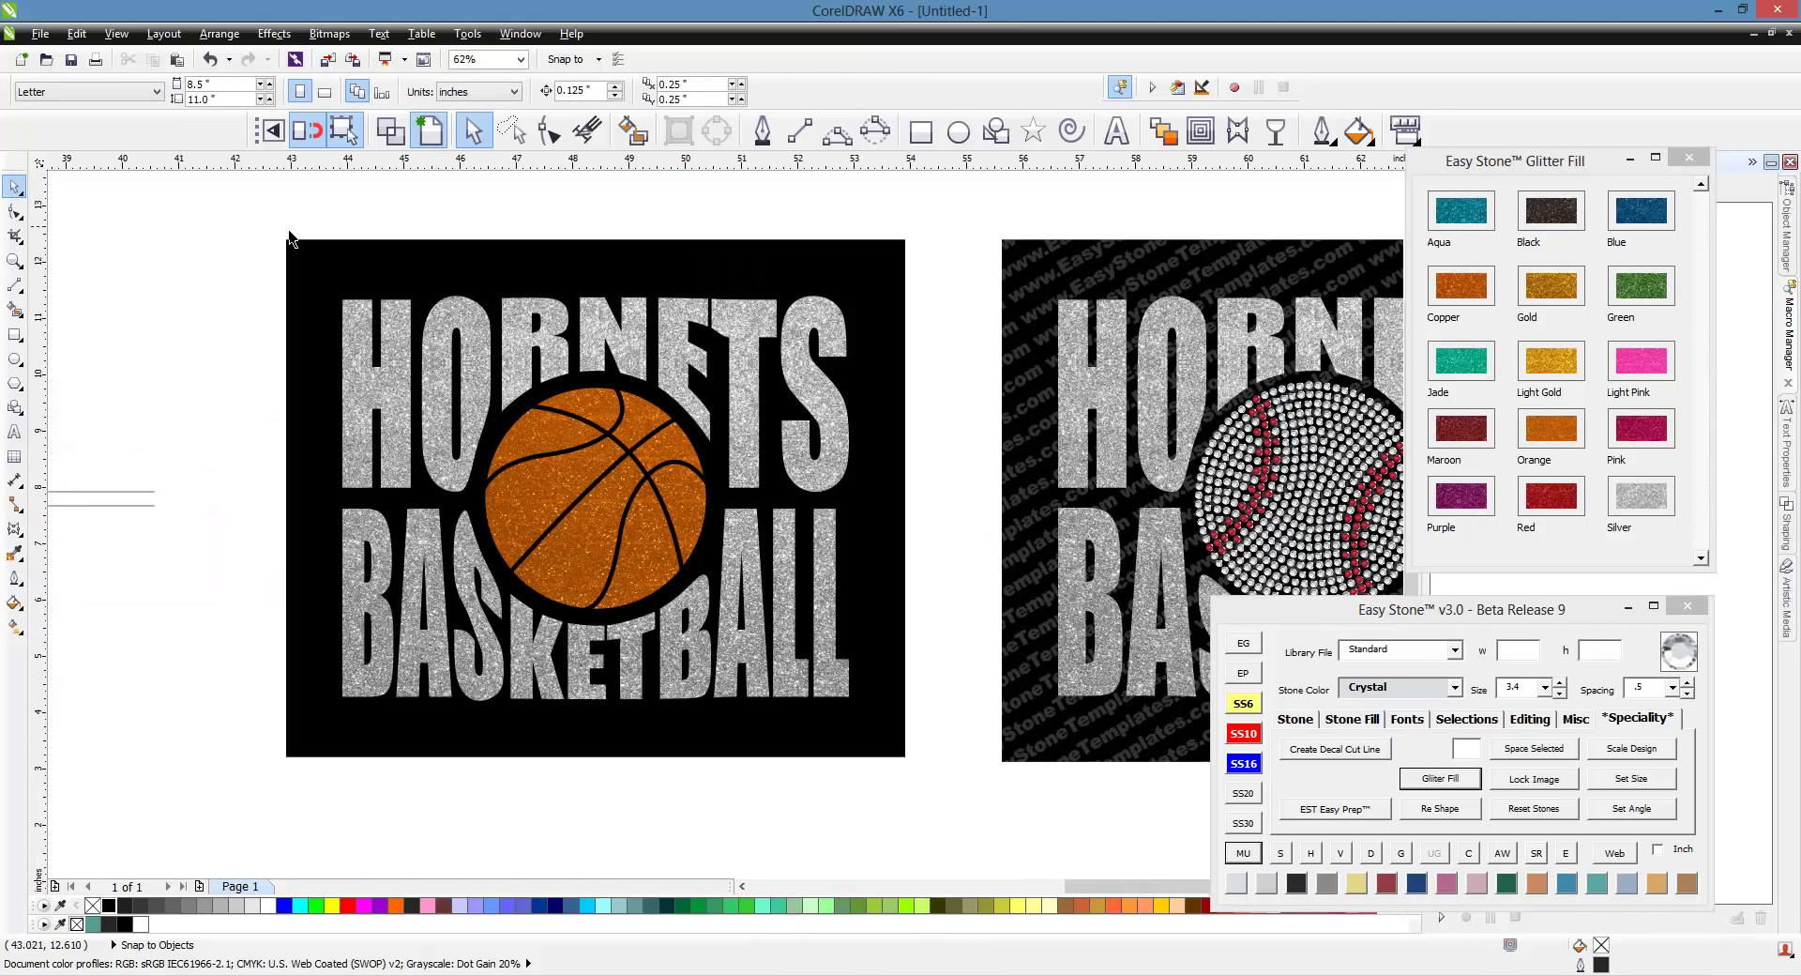
- Give the HORNETS BASKETBALL design the same watermark and 9"w X 7.25"h label
drag(518, 506, 933, 801)
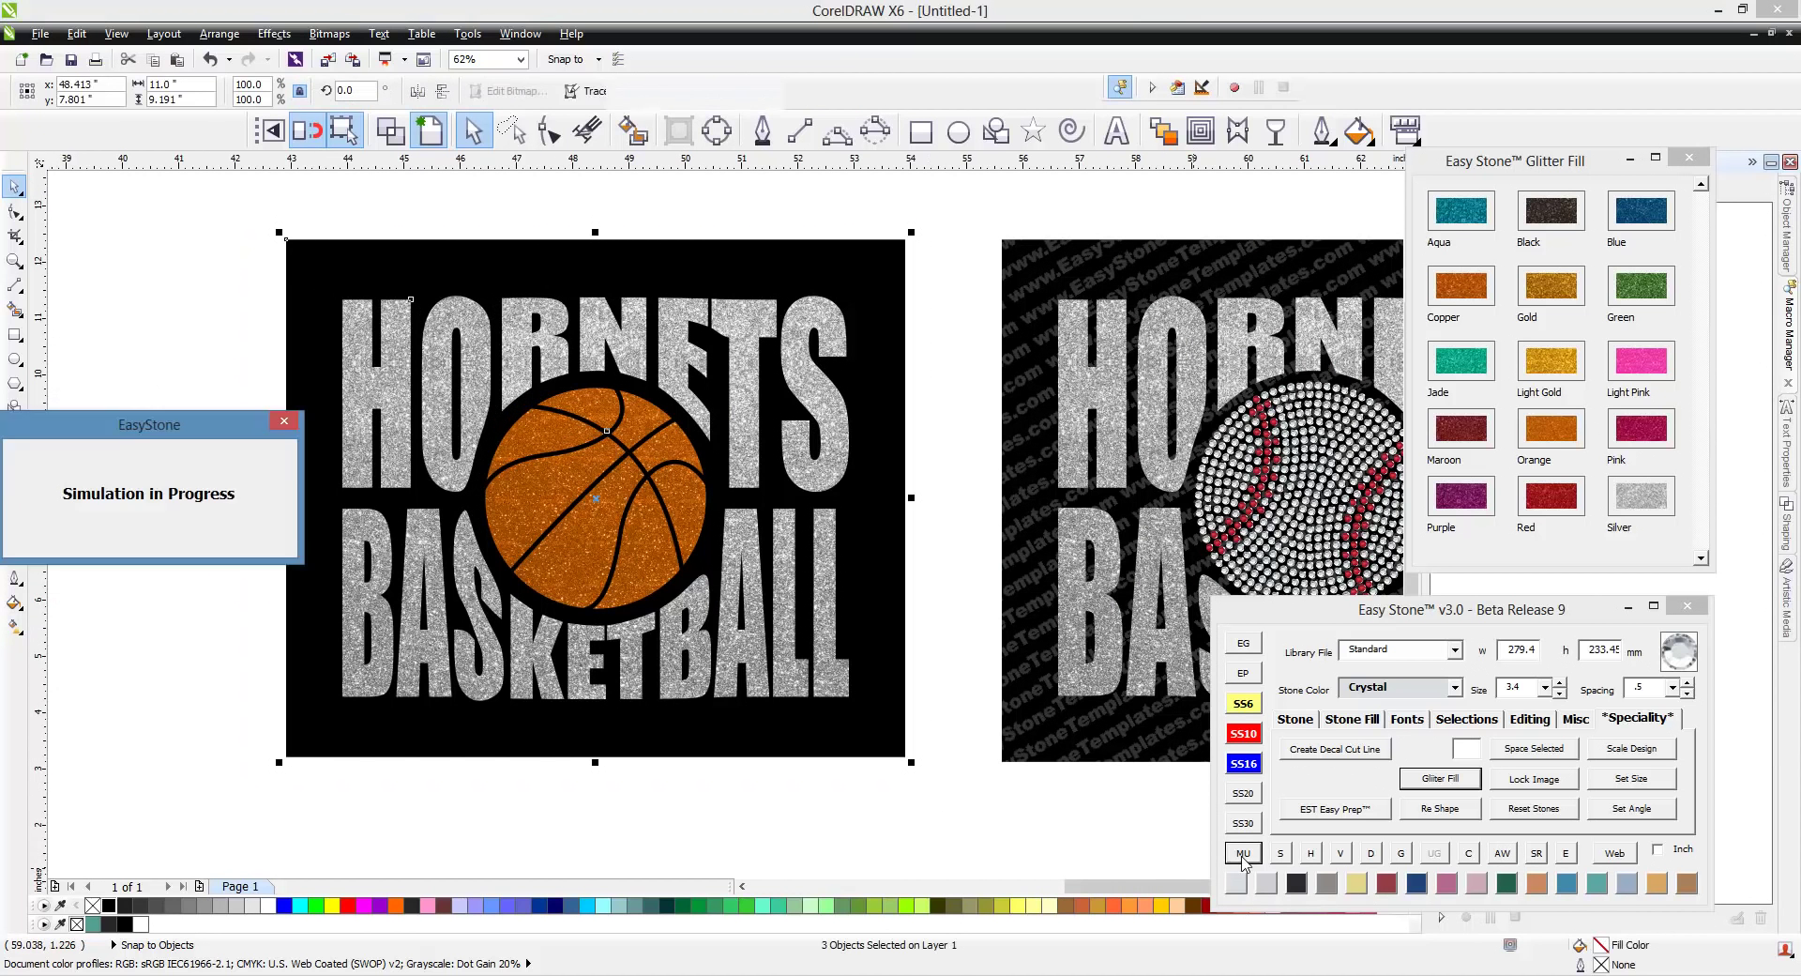
click(963, 536)
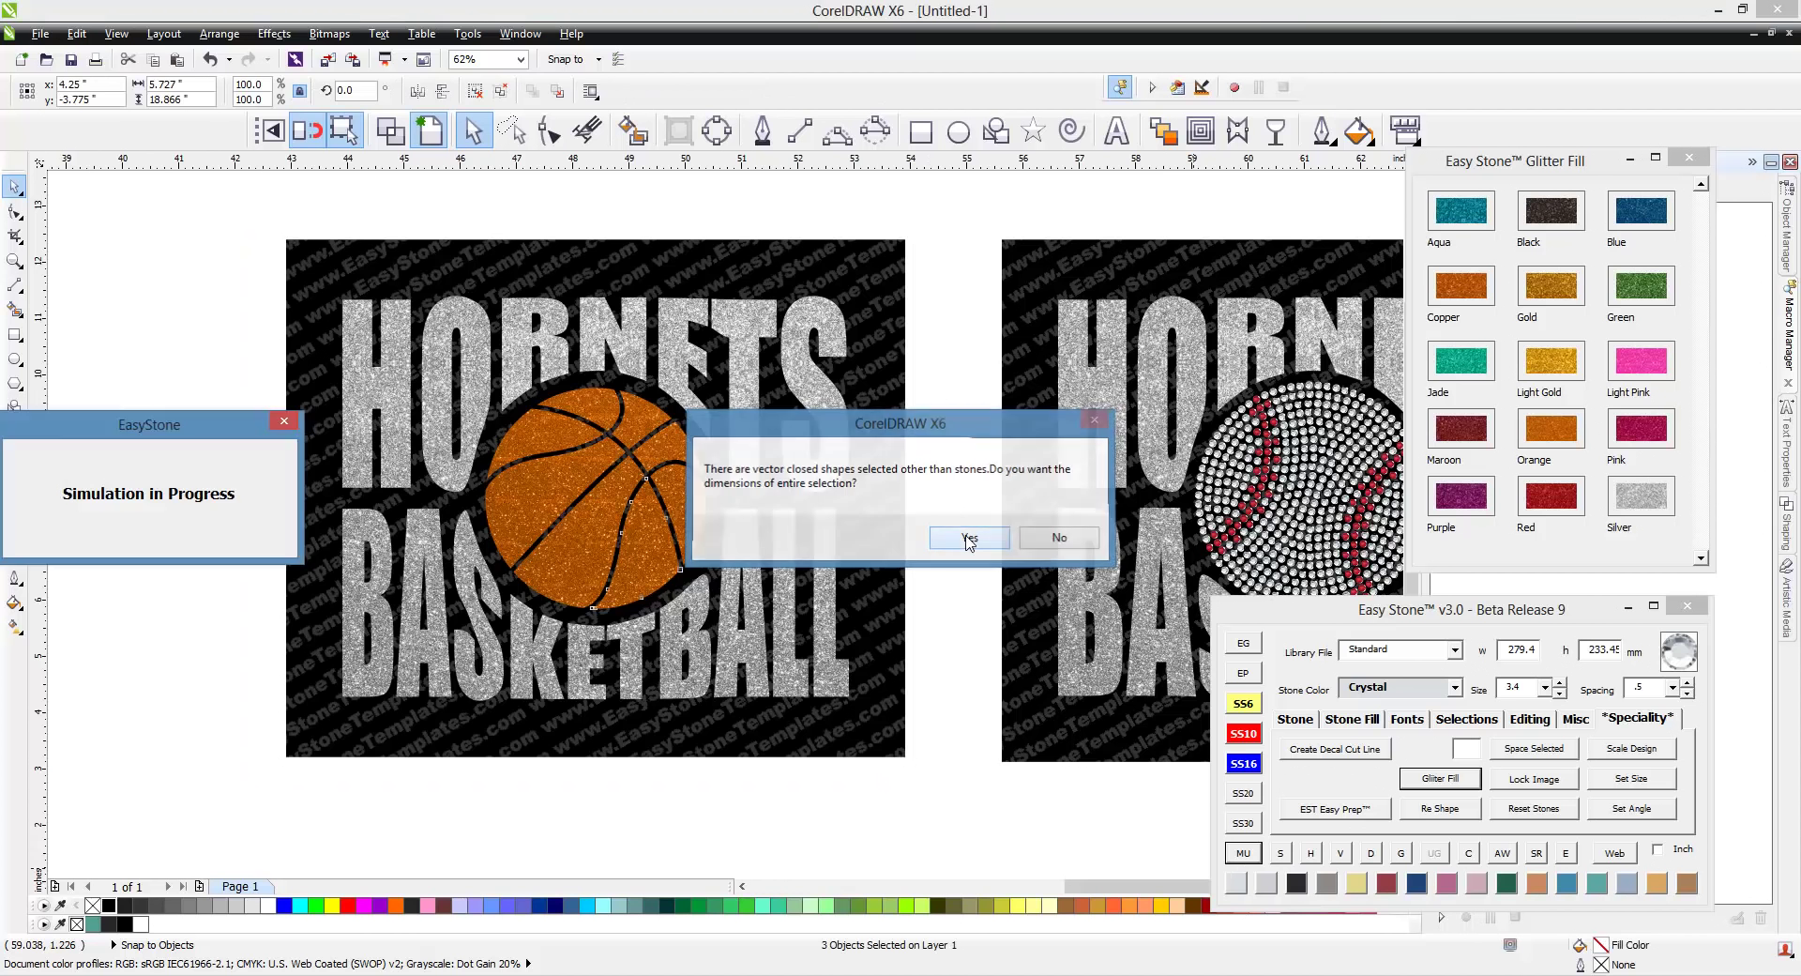
click(1004, 845)
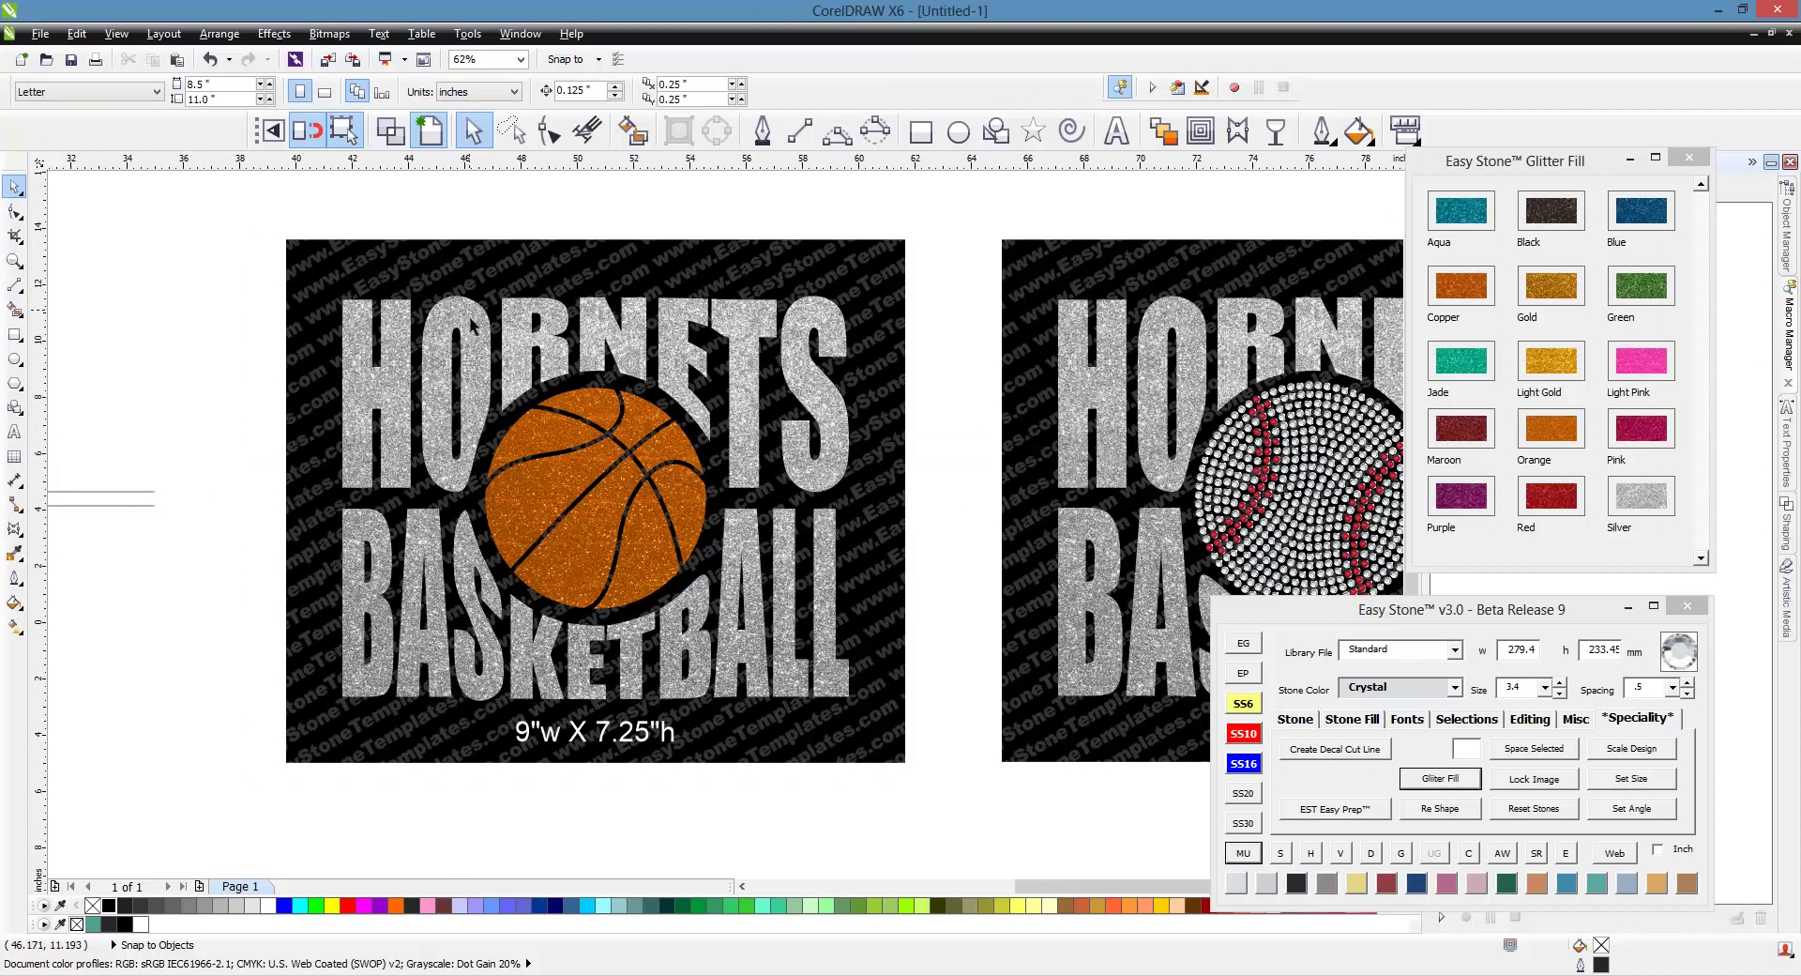
scroll(497, 324, down, 1)
- Close the Easy Stone Glitter Fill docker, leaving the Macro Manager list beside both designs
scroll(696, 405, up, 1)
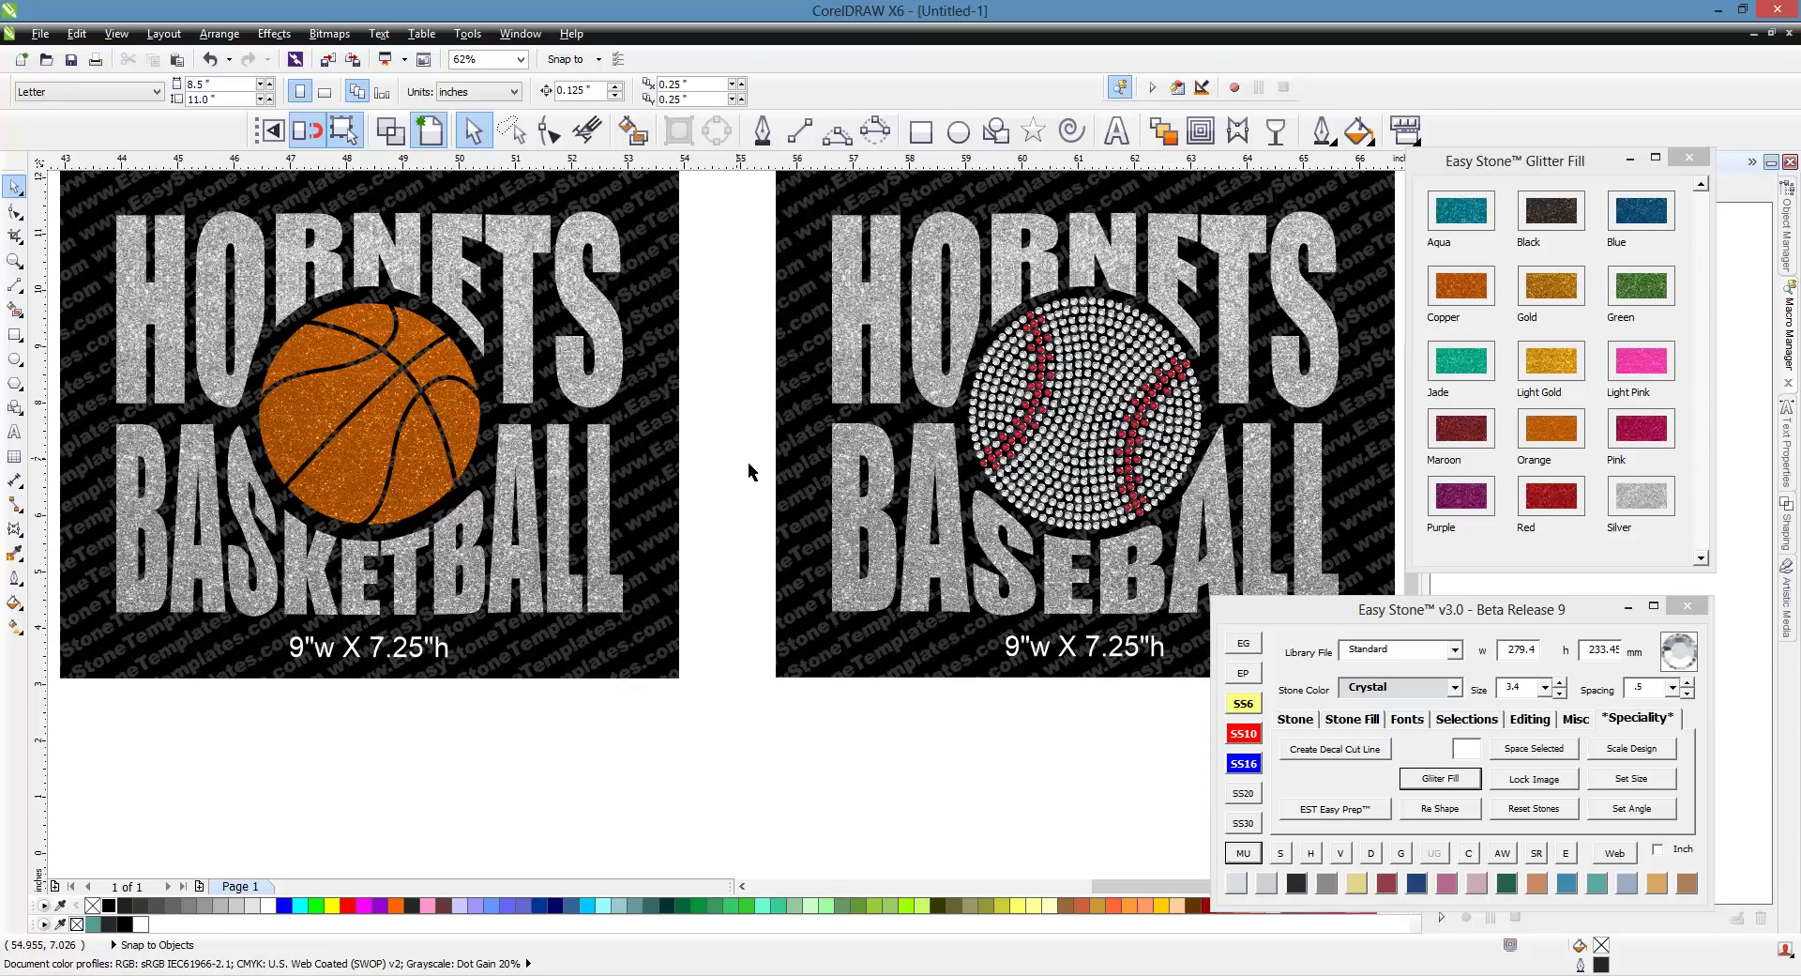
click(1691, 159)
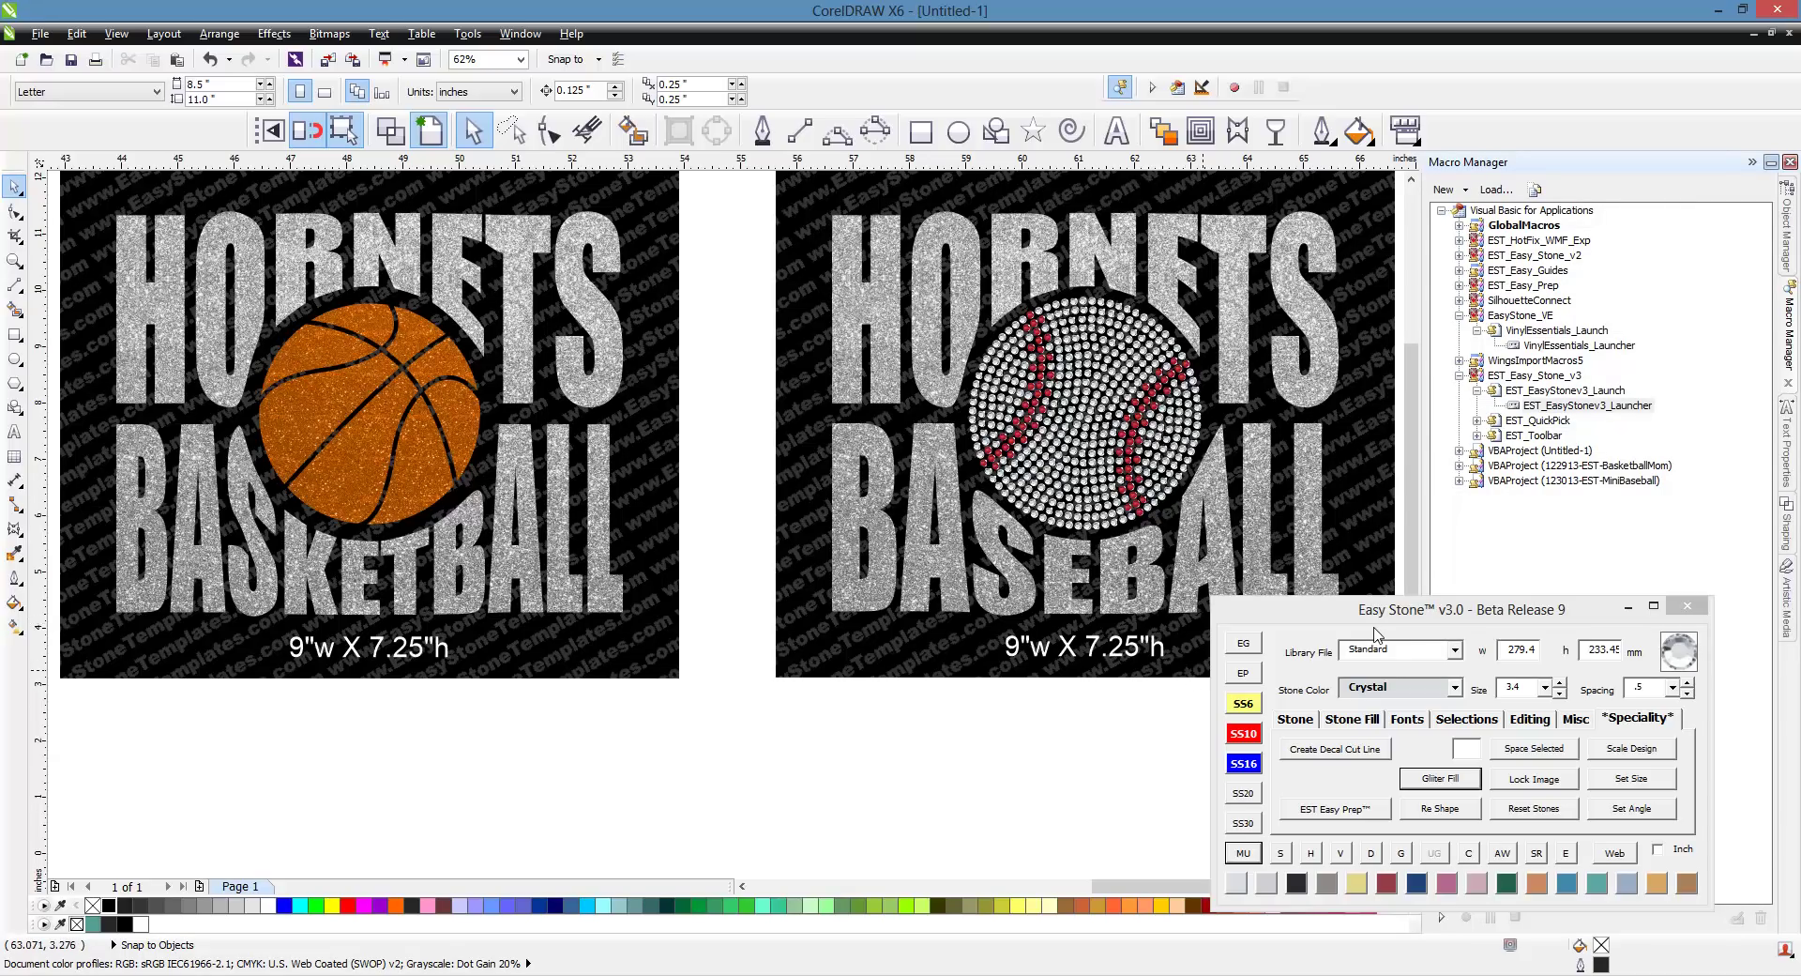
scroll(754, 711, down, 2)
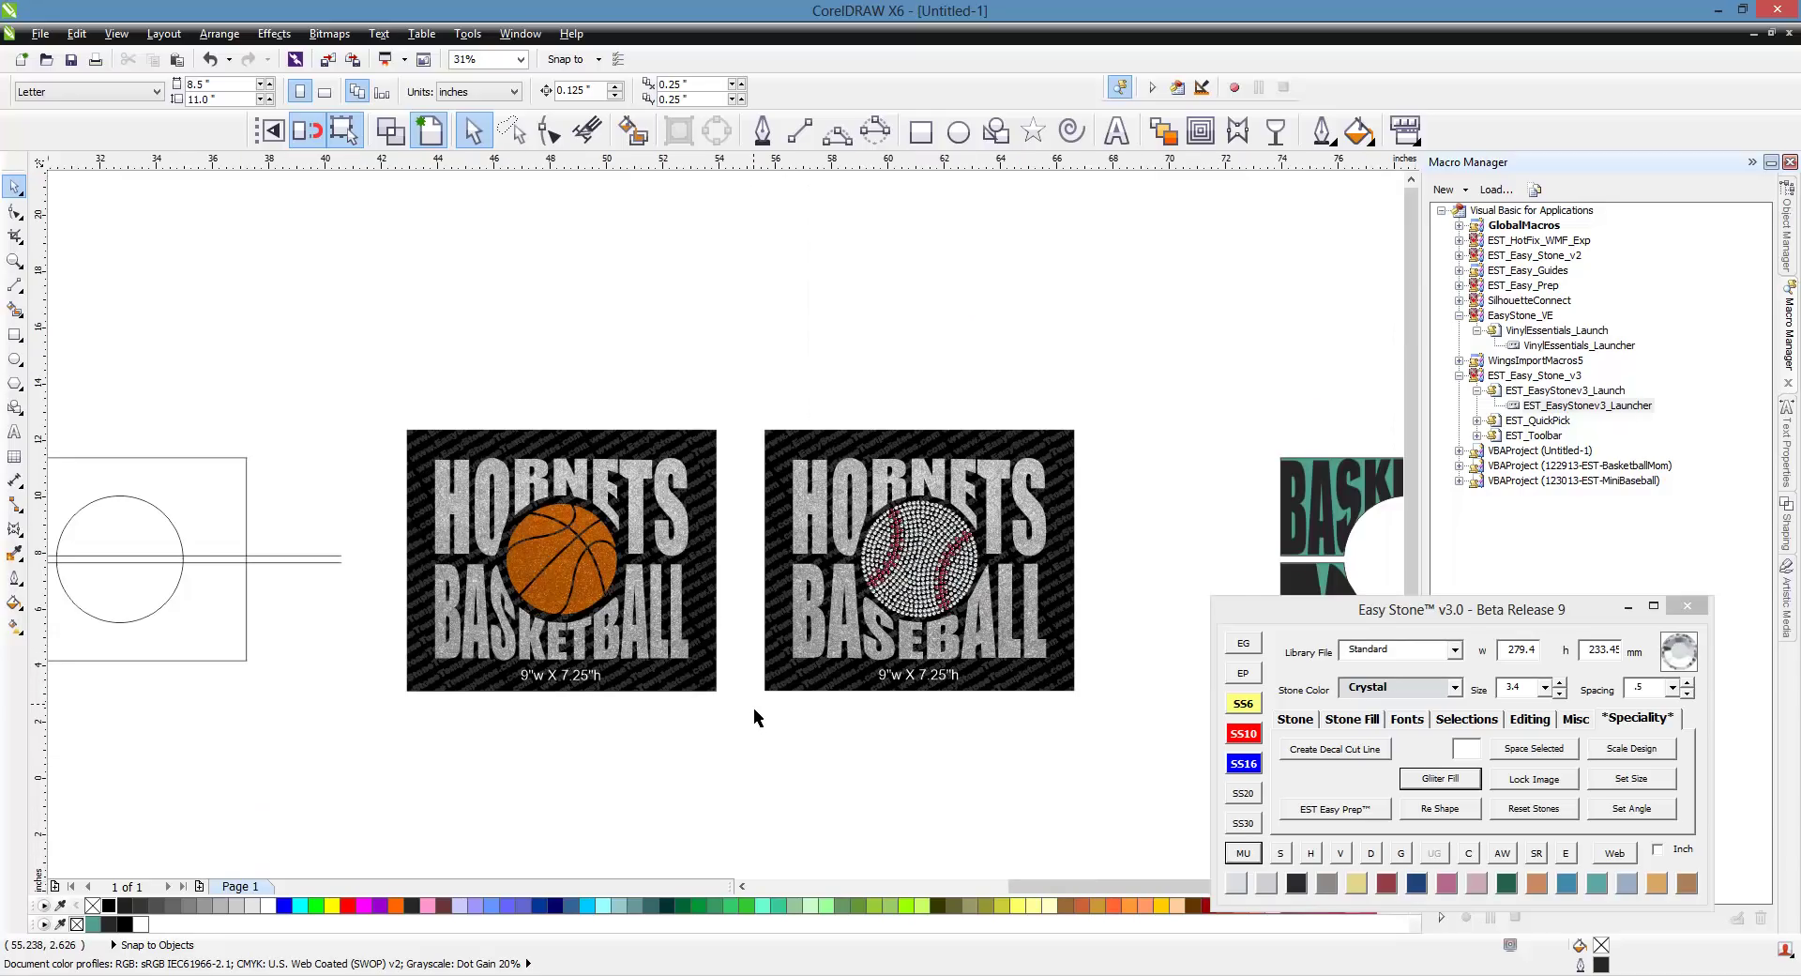